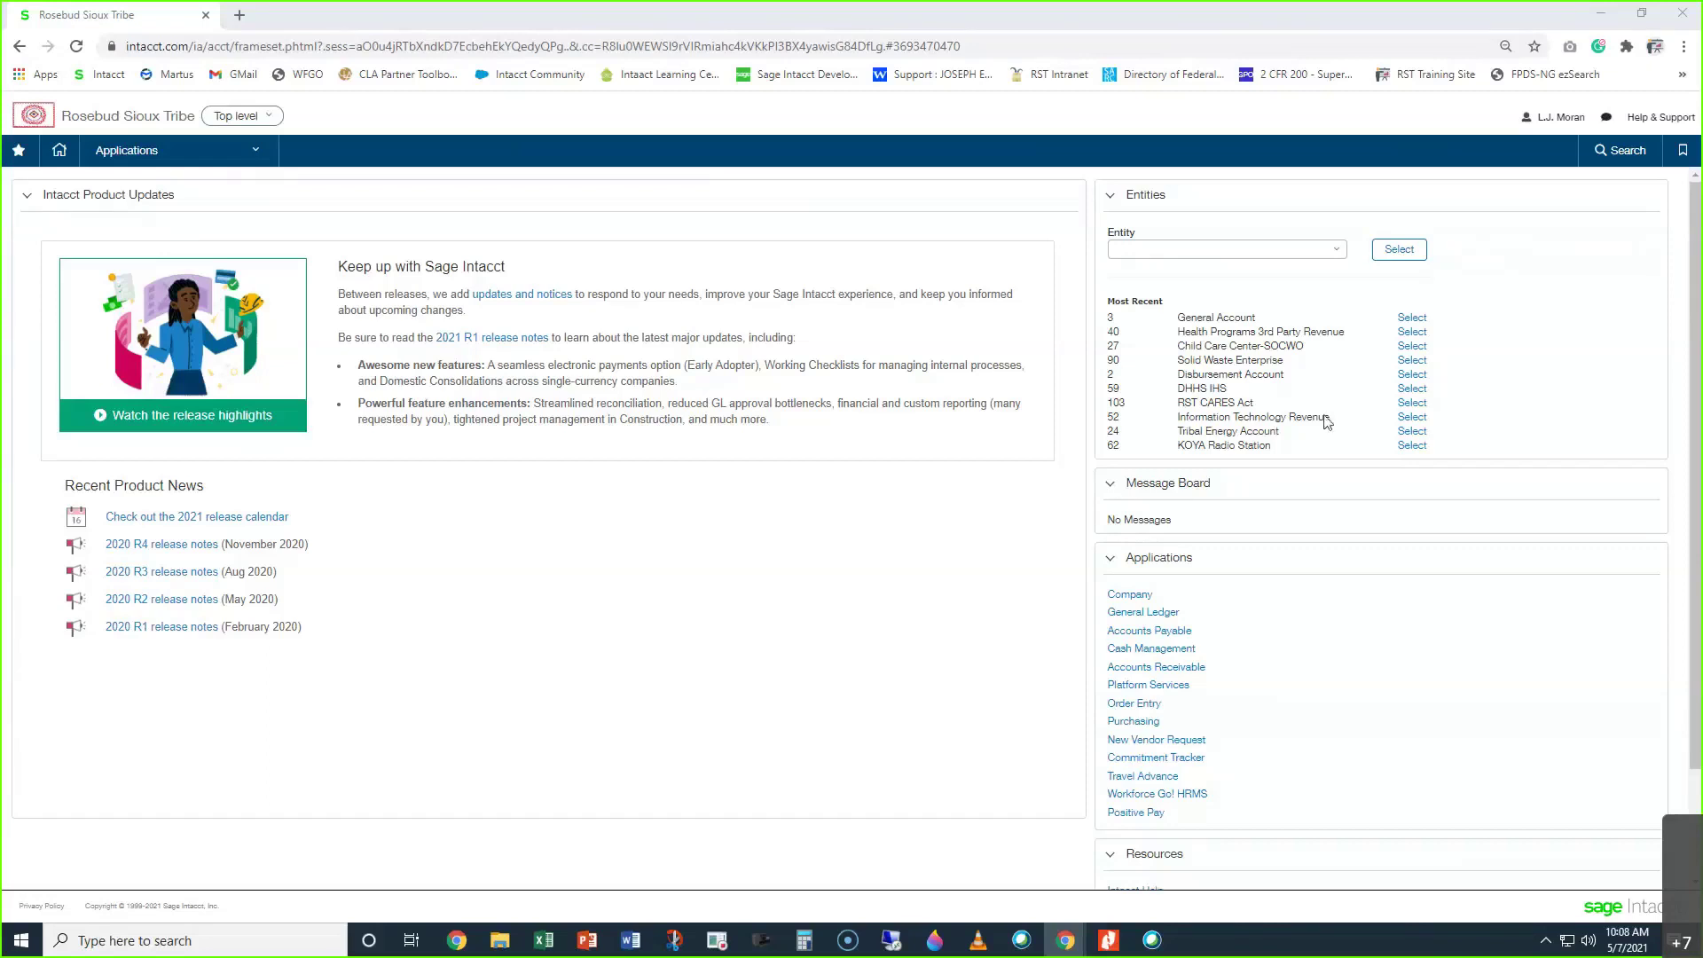
Open the Reports Center with the list of all reports
click(151, 152)
click(152, 157)
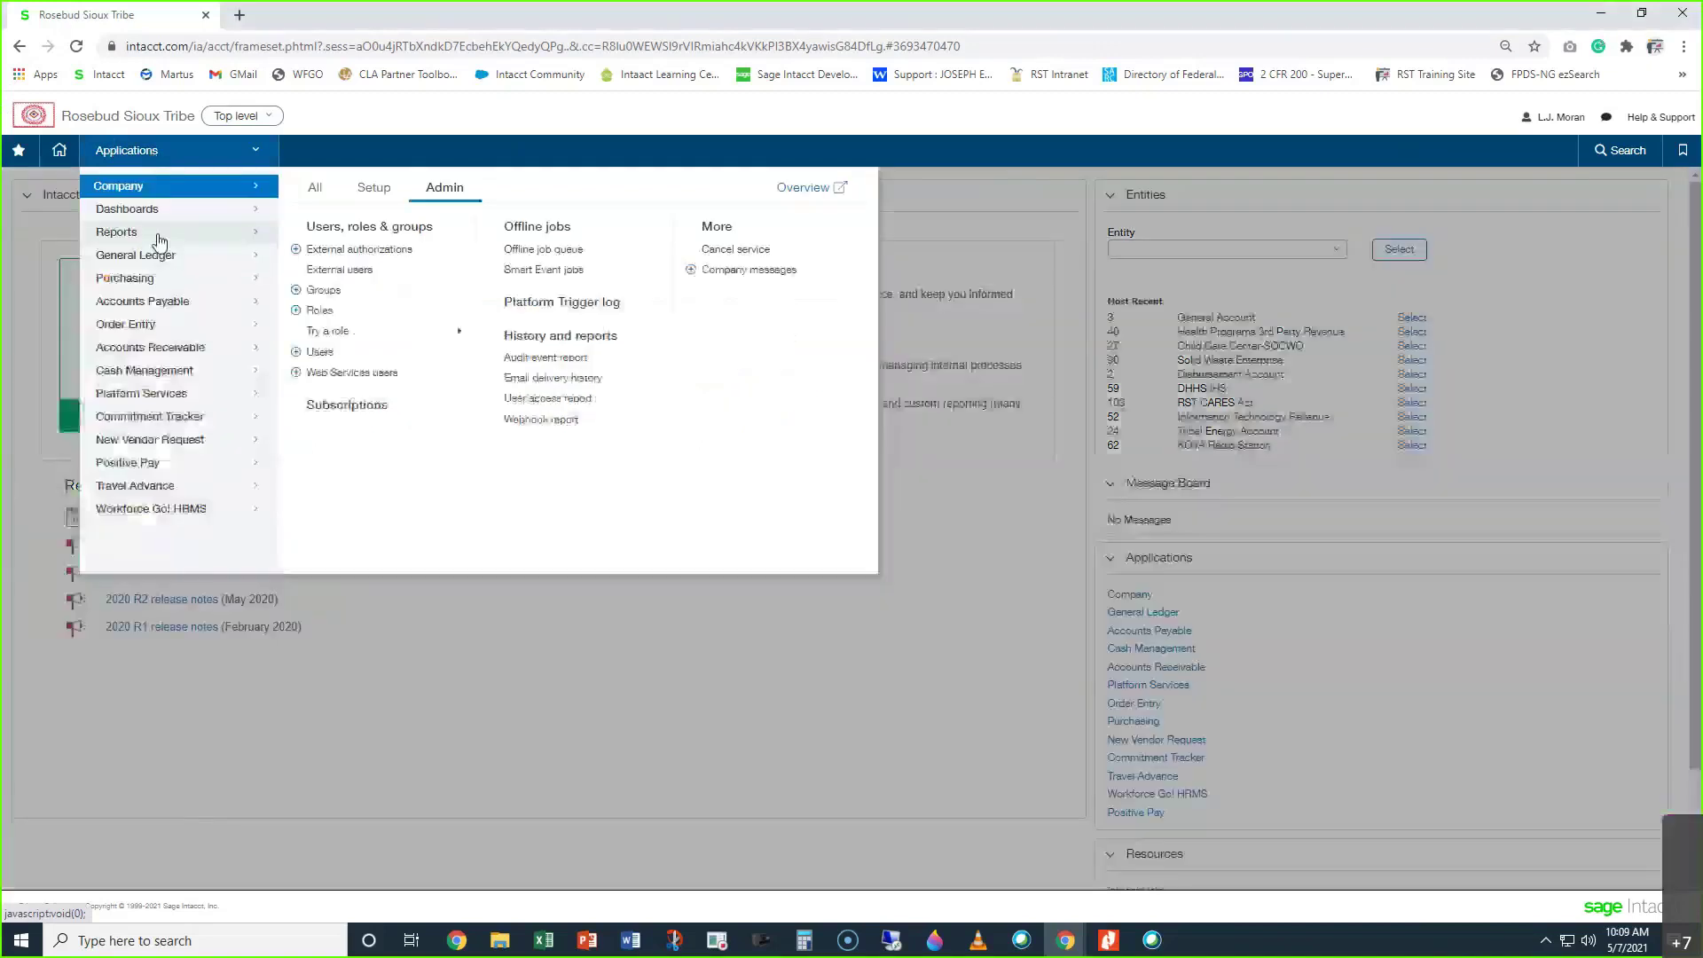
click(160, 236)
click(340, 229)
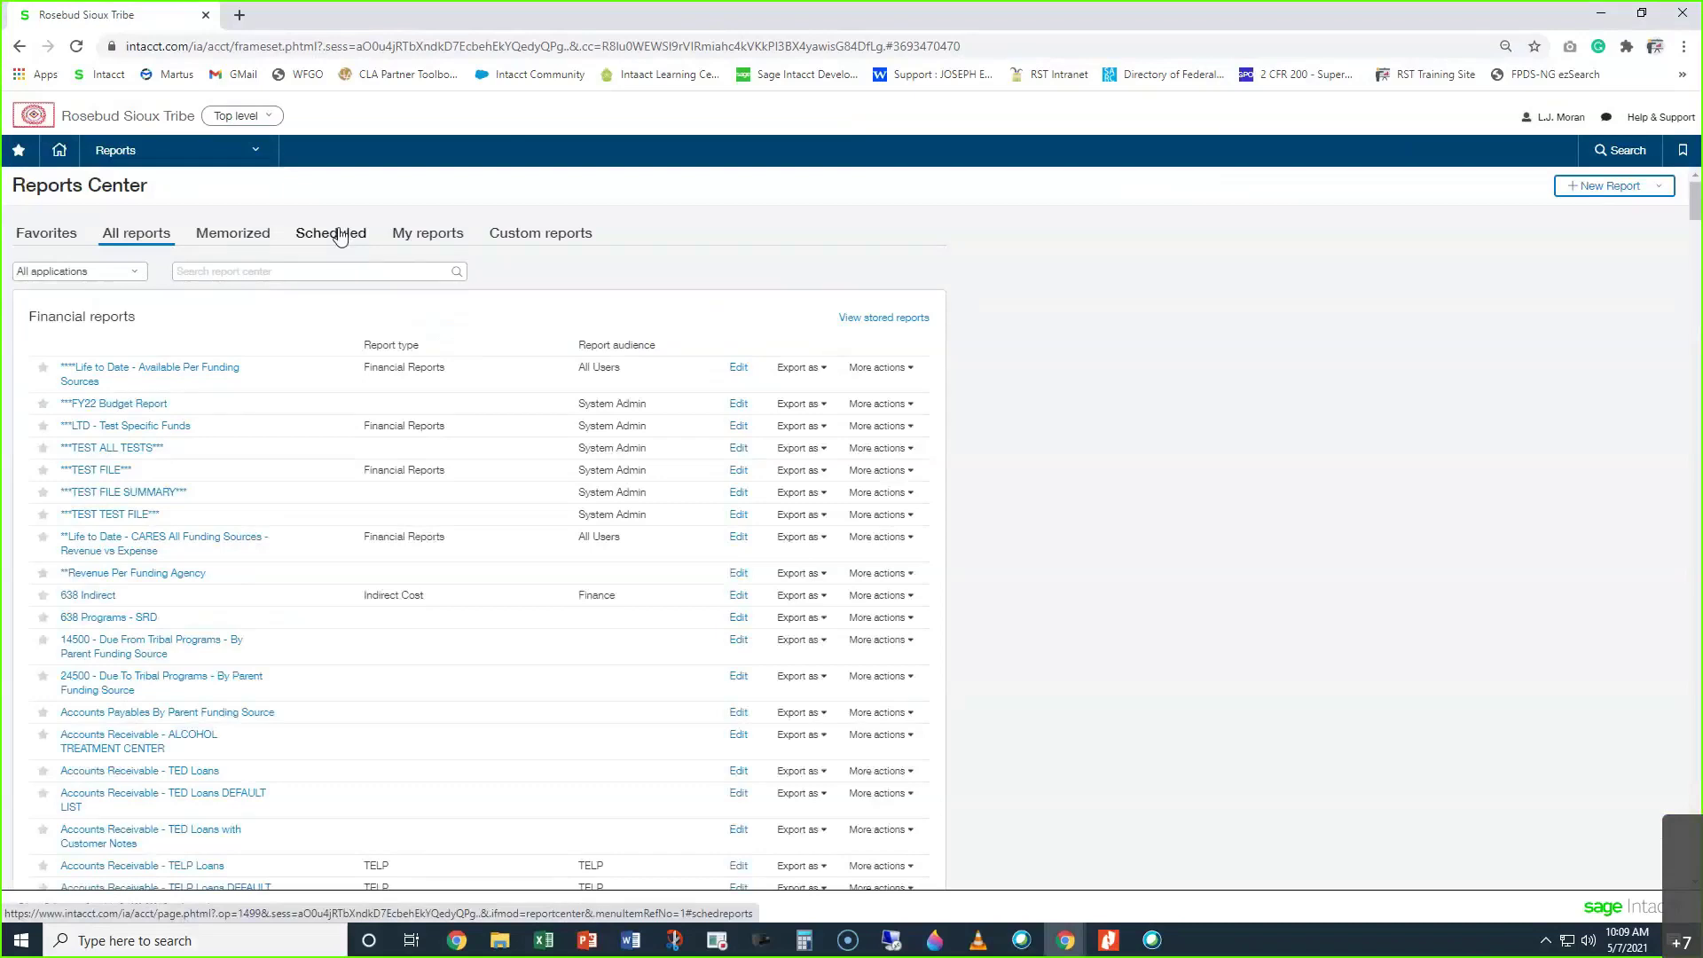
Search the report list for "fiscal"
click(235, 271)
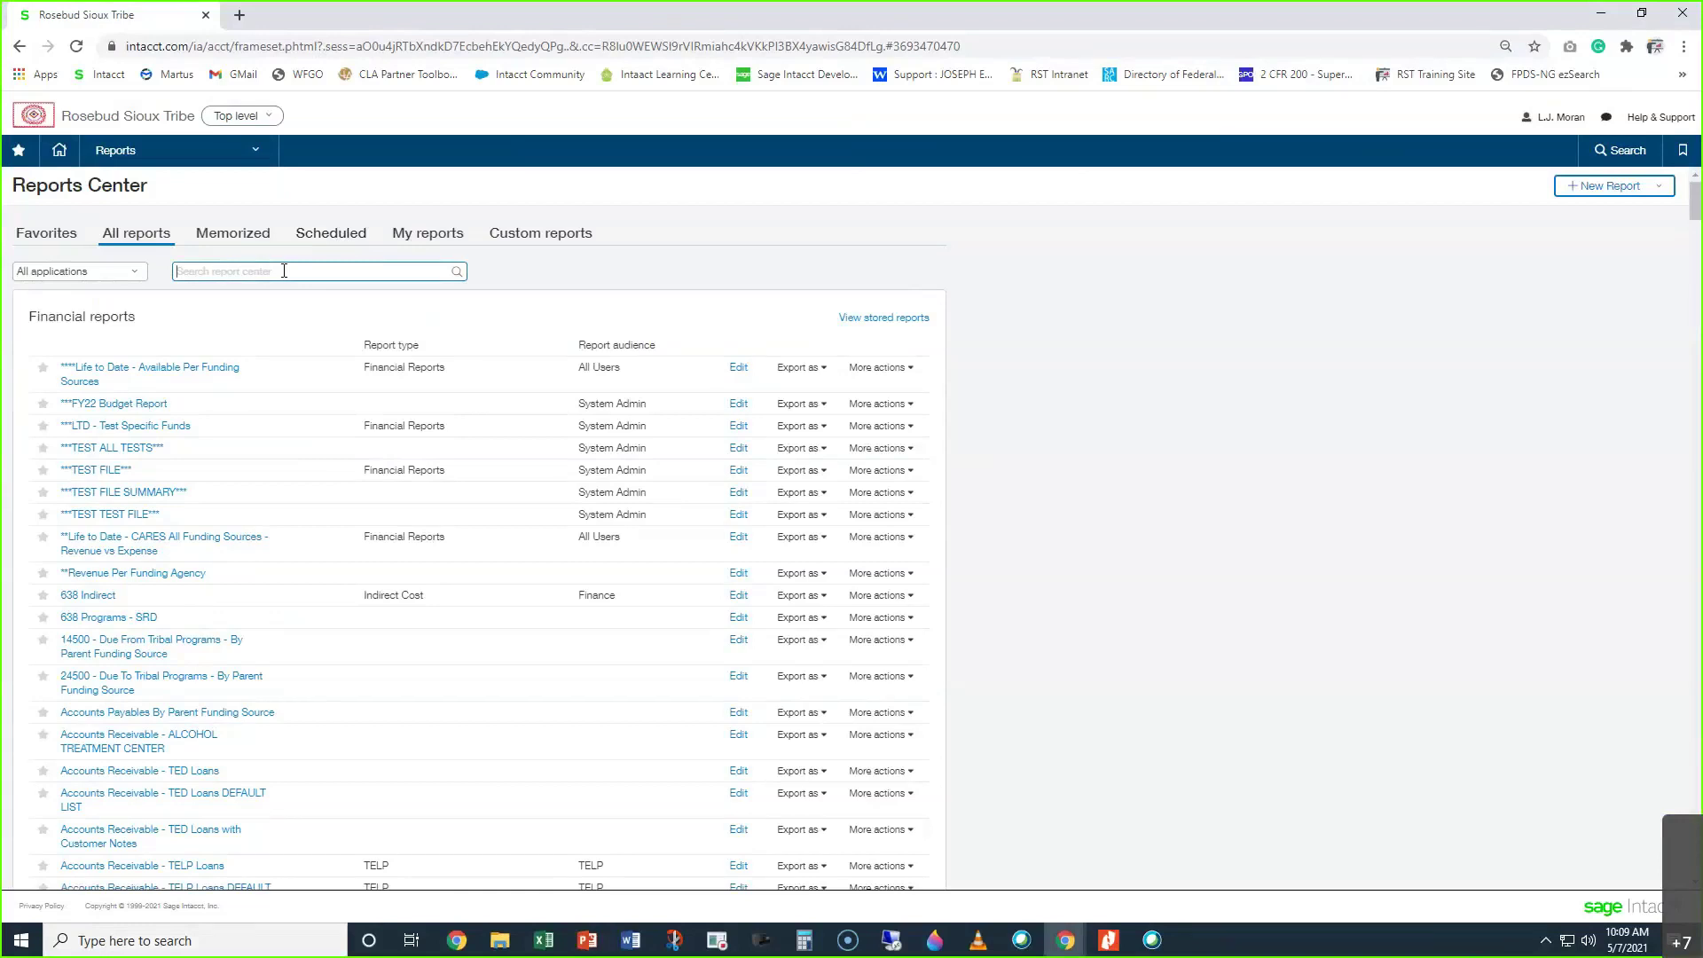
text(fsca)
key(BackSpace)
key(BackSpace)
key(BackSpace)
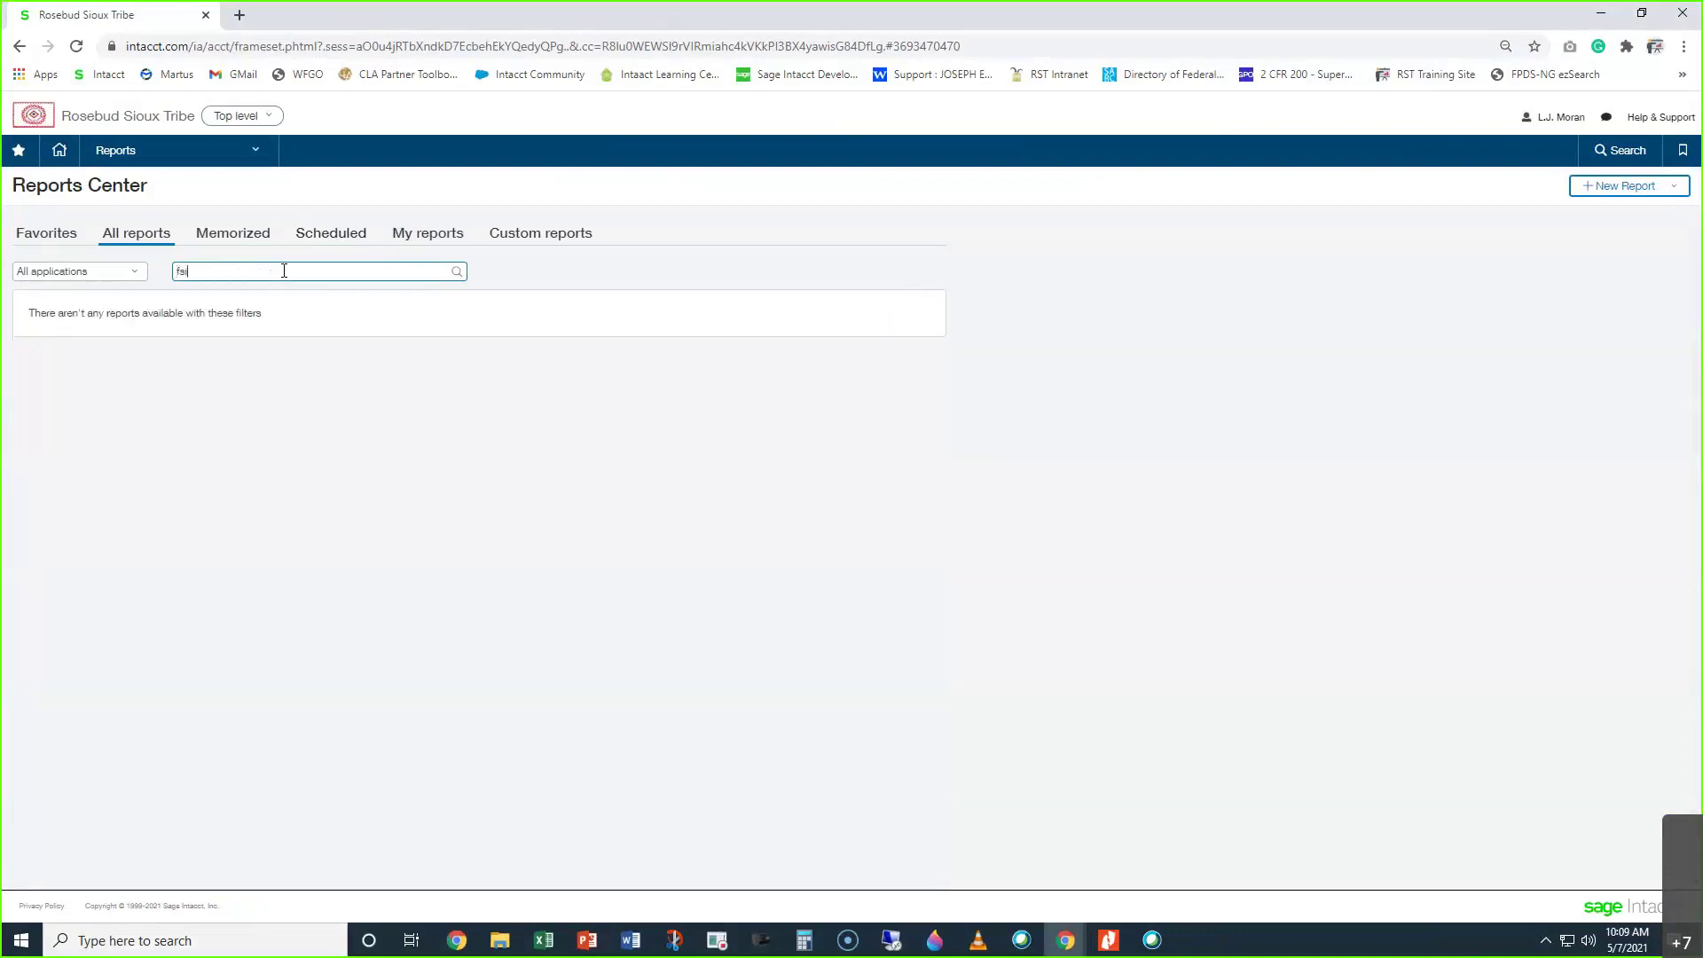
text(iscal)
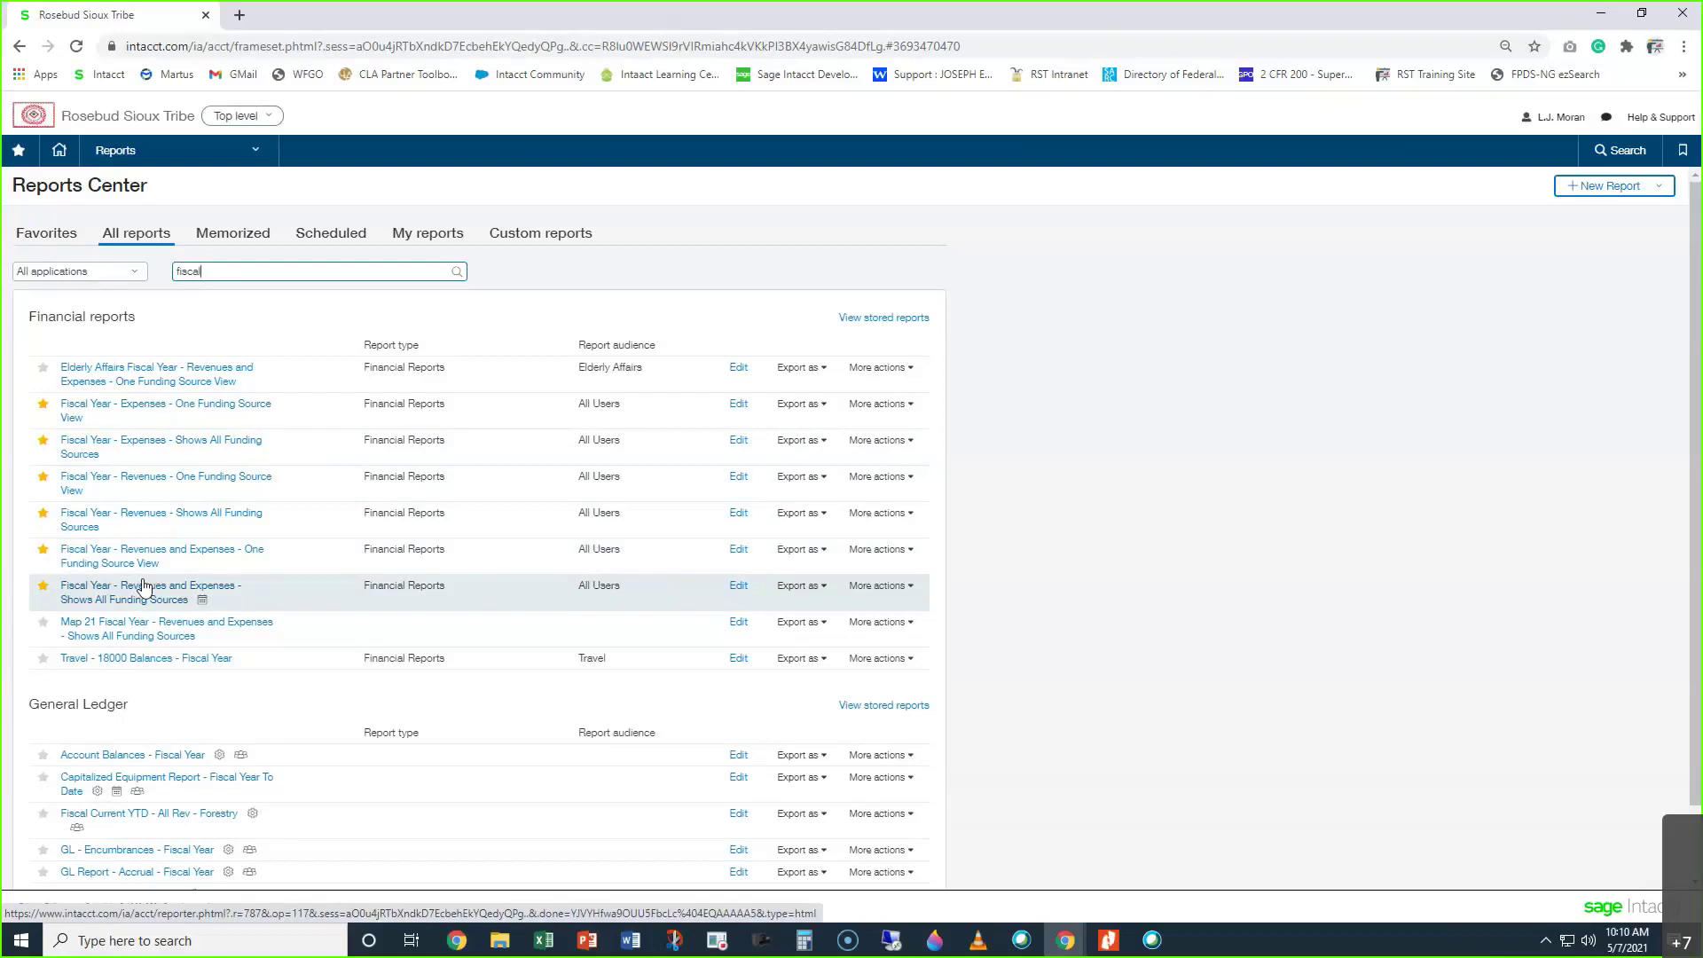
Open the Fiscal Year - Expenses - One Funding Source View report and set its as-of date to 09/30/2020
click(204, 408)
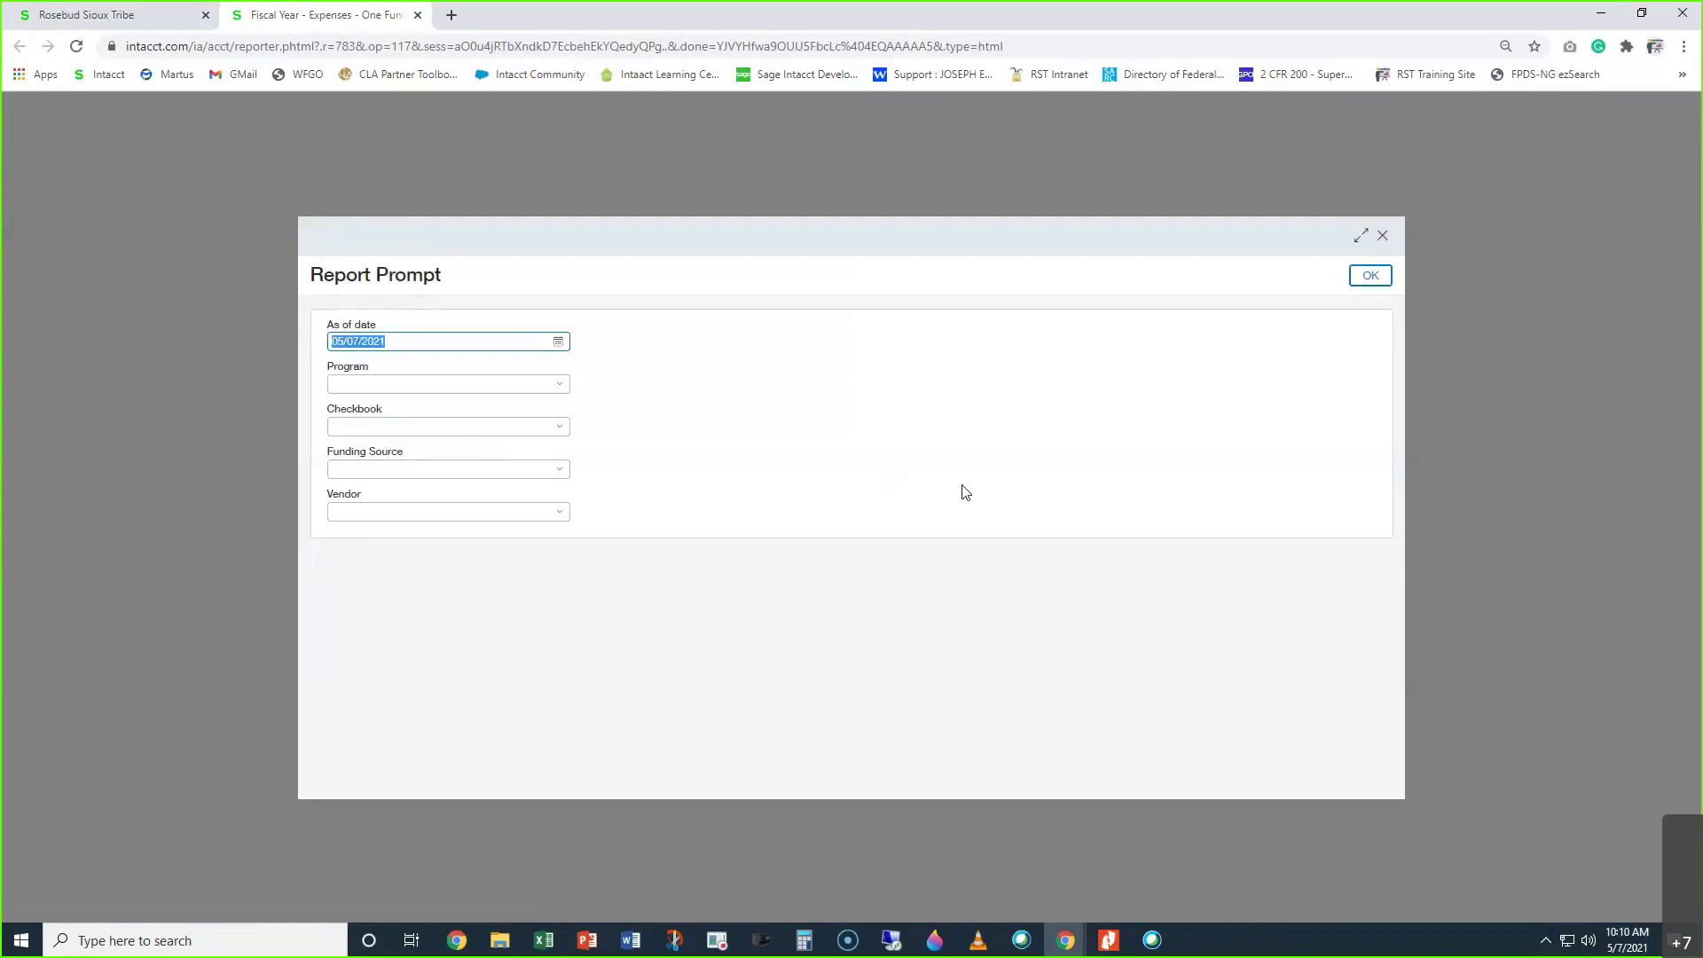
text(9/30/20)
key(Tab)
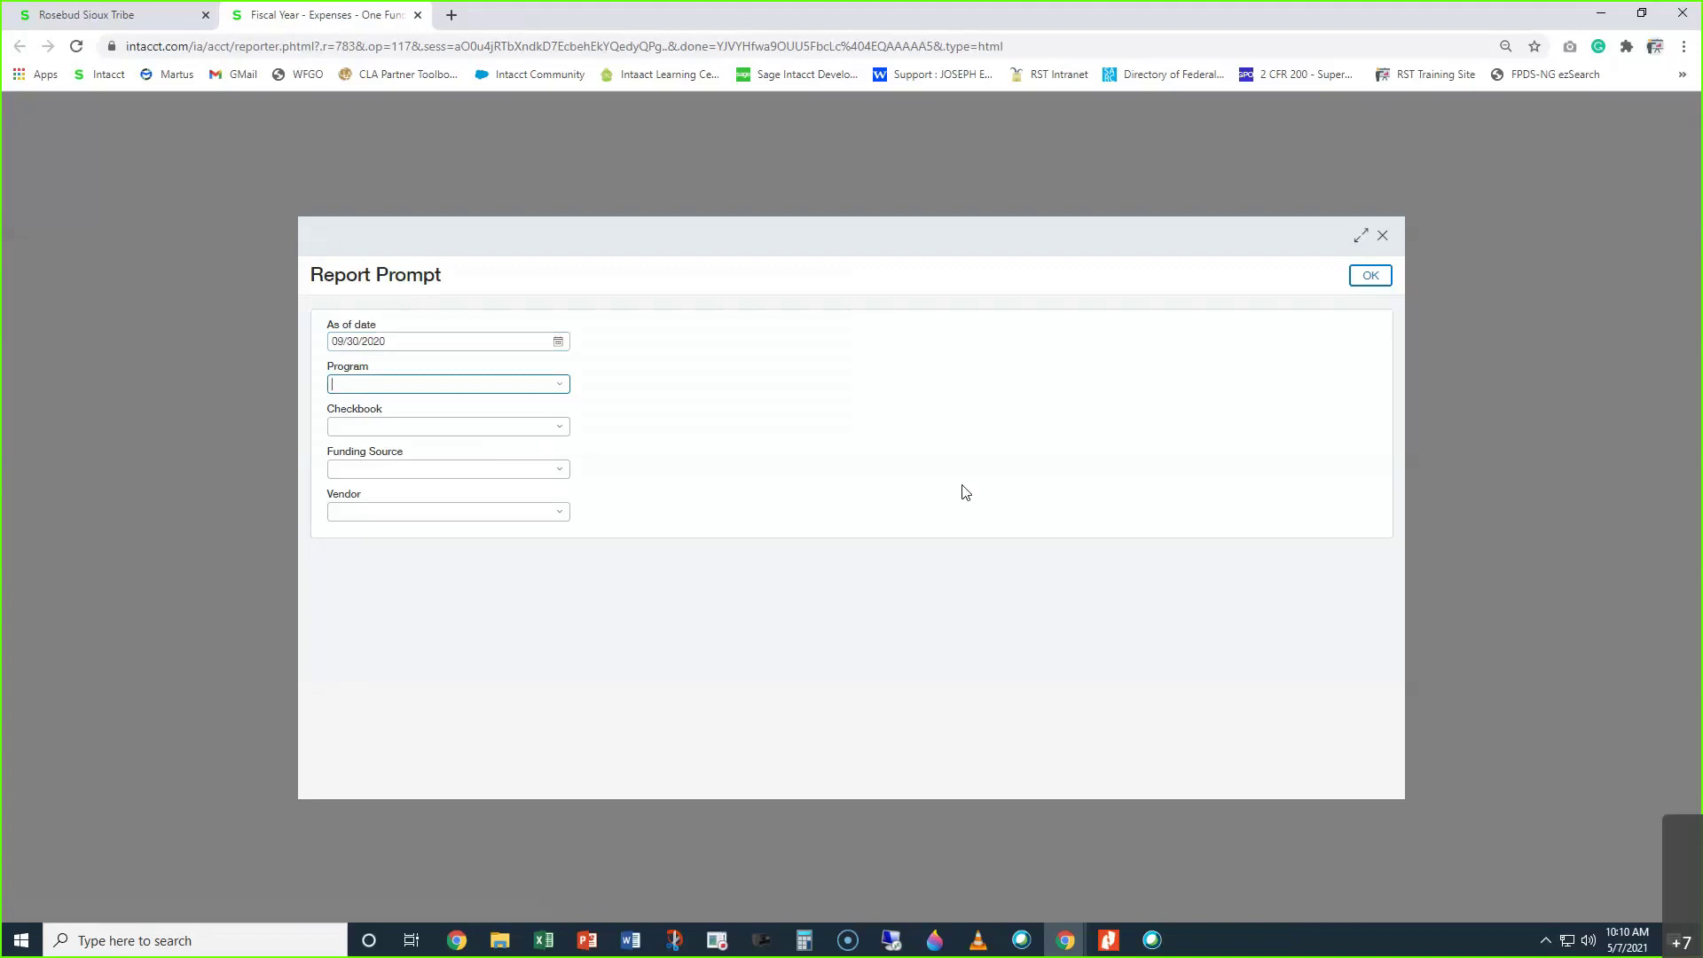
Set the report's program to 131--KOYA and its checkbook to 3--General Account
text(ko)
click(434, 437)
click(406, 431)
text(3)
click(399, 479)
Choose 50.150 KOYA--KOYA as the funding source and run the fiscal year expense report
click(404, 466)
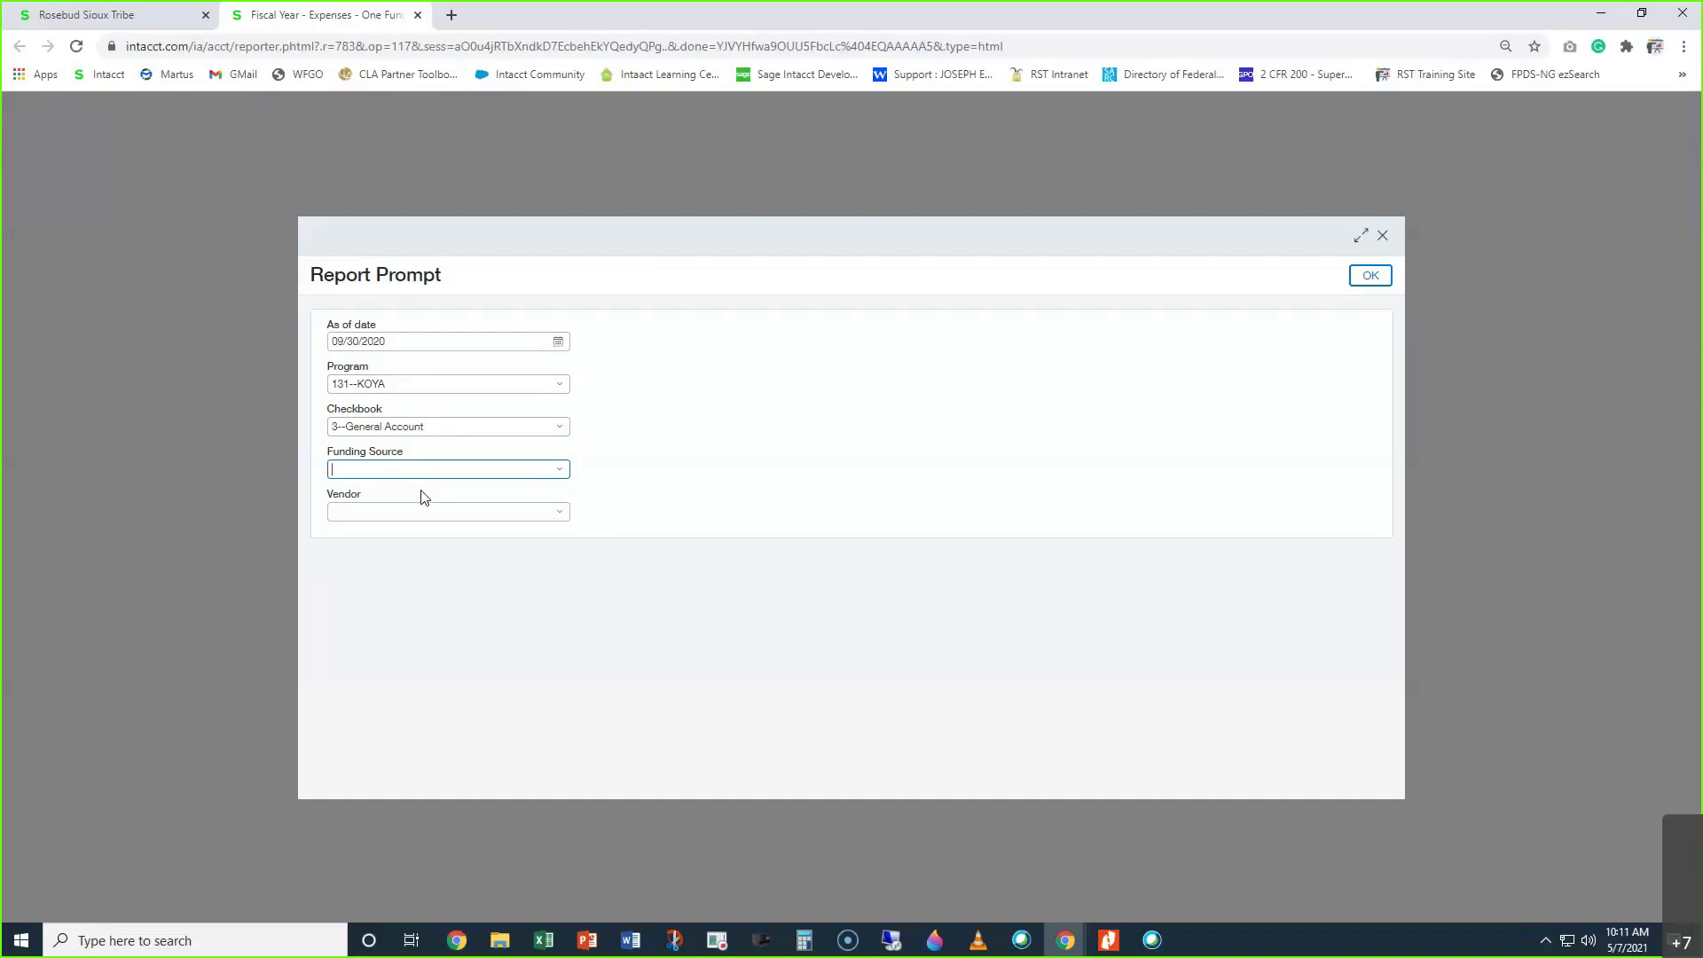
text(koy)
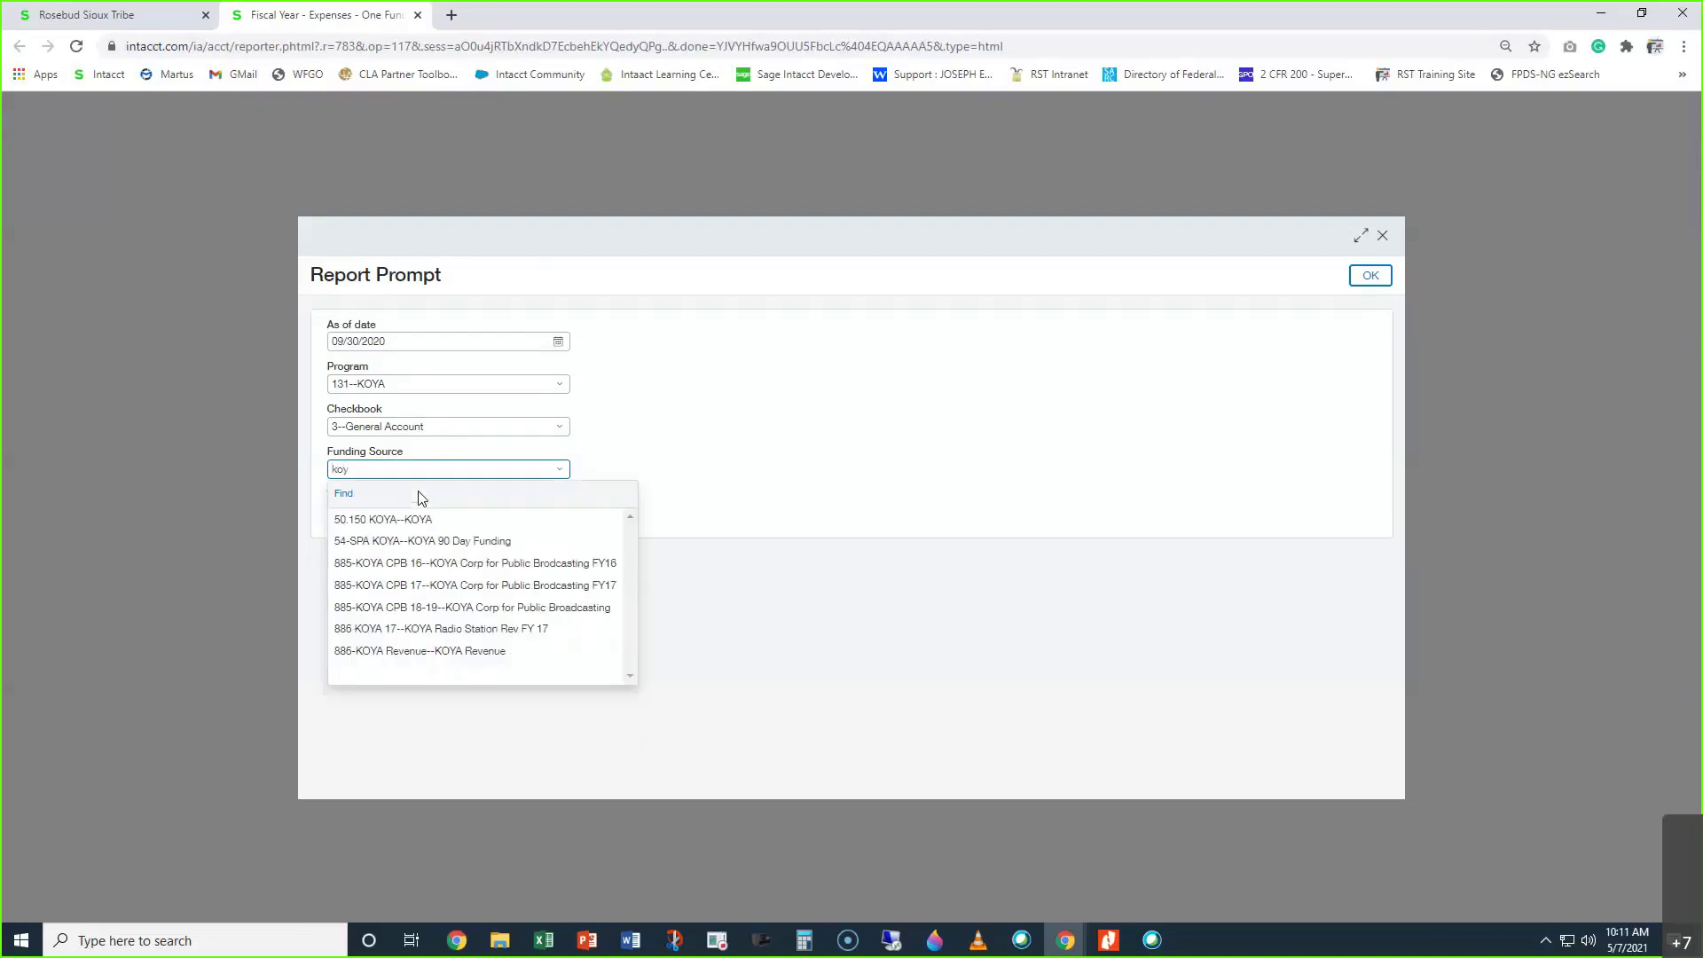
click(429, 518)
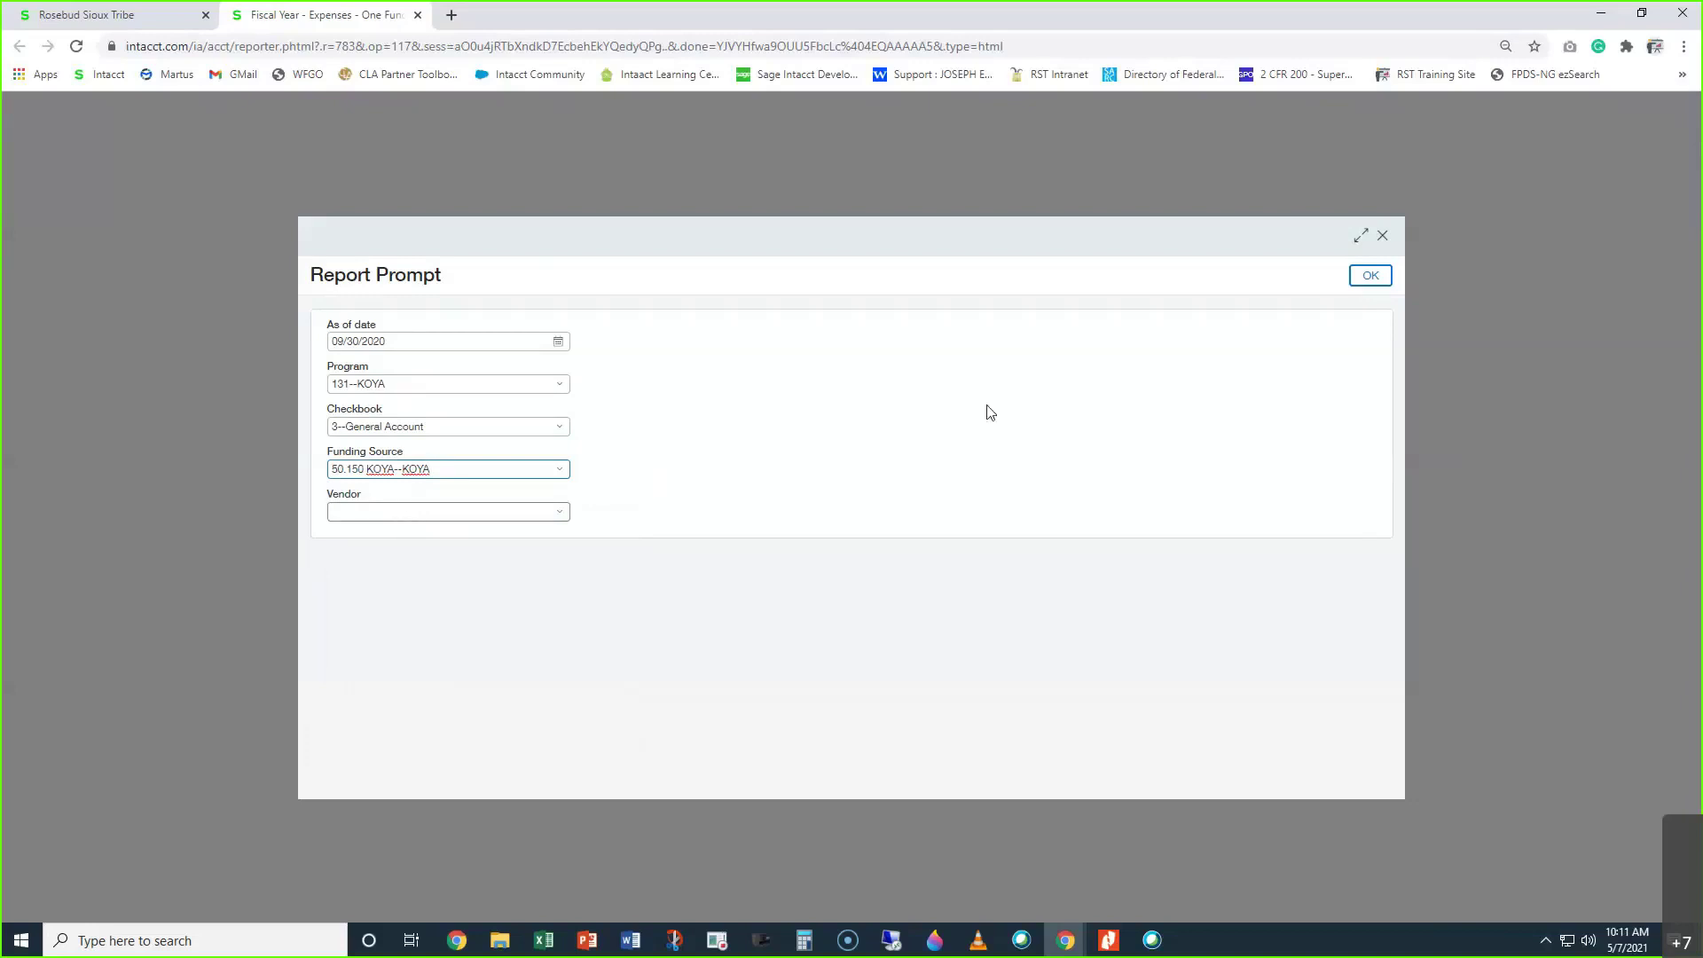
click(1370, 276)
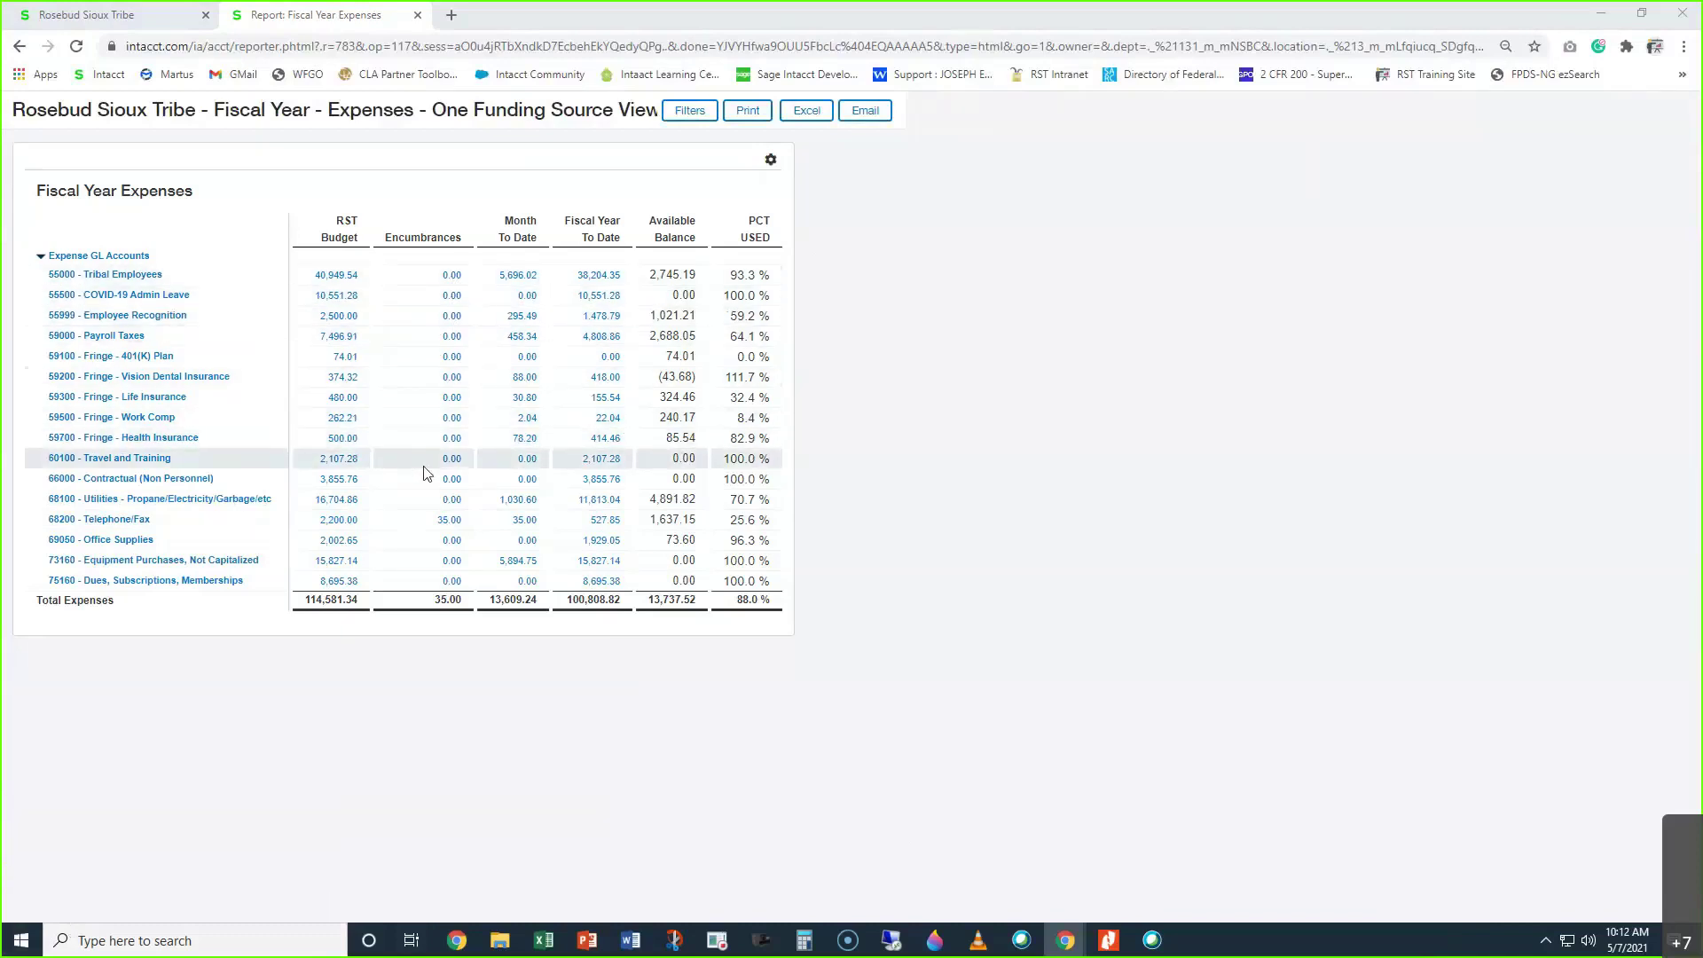
Change the expense report's row density to the middle spacing option
click(771, 164)
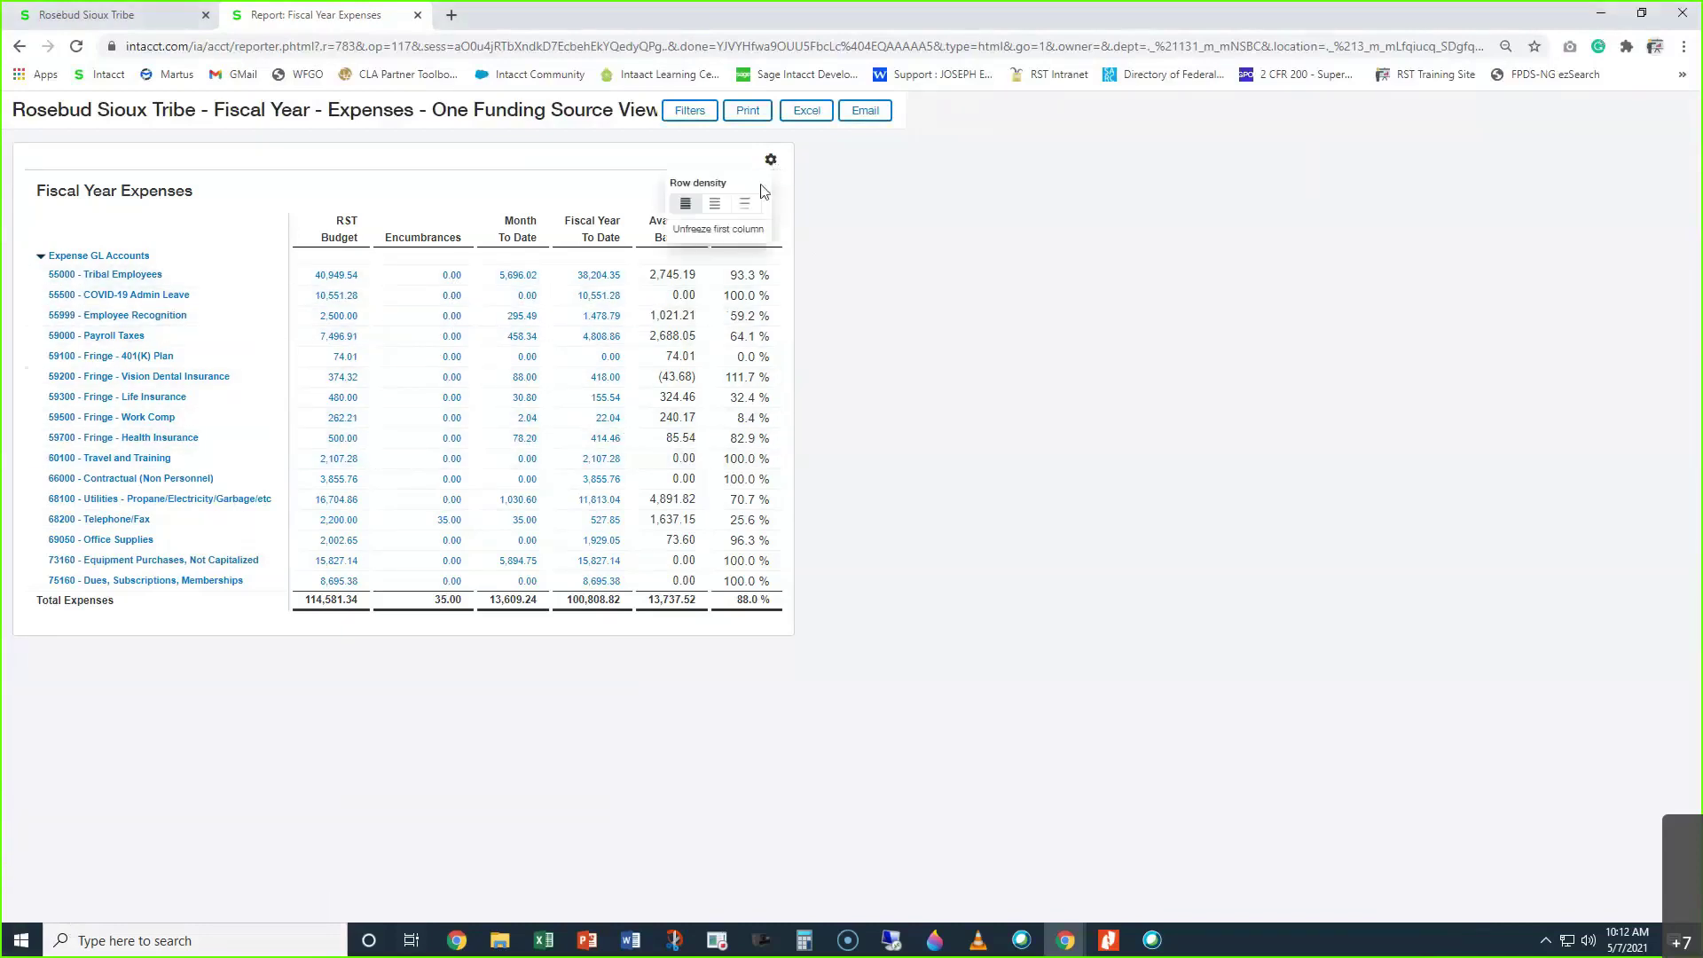
click(717, 206)
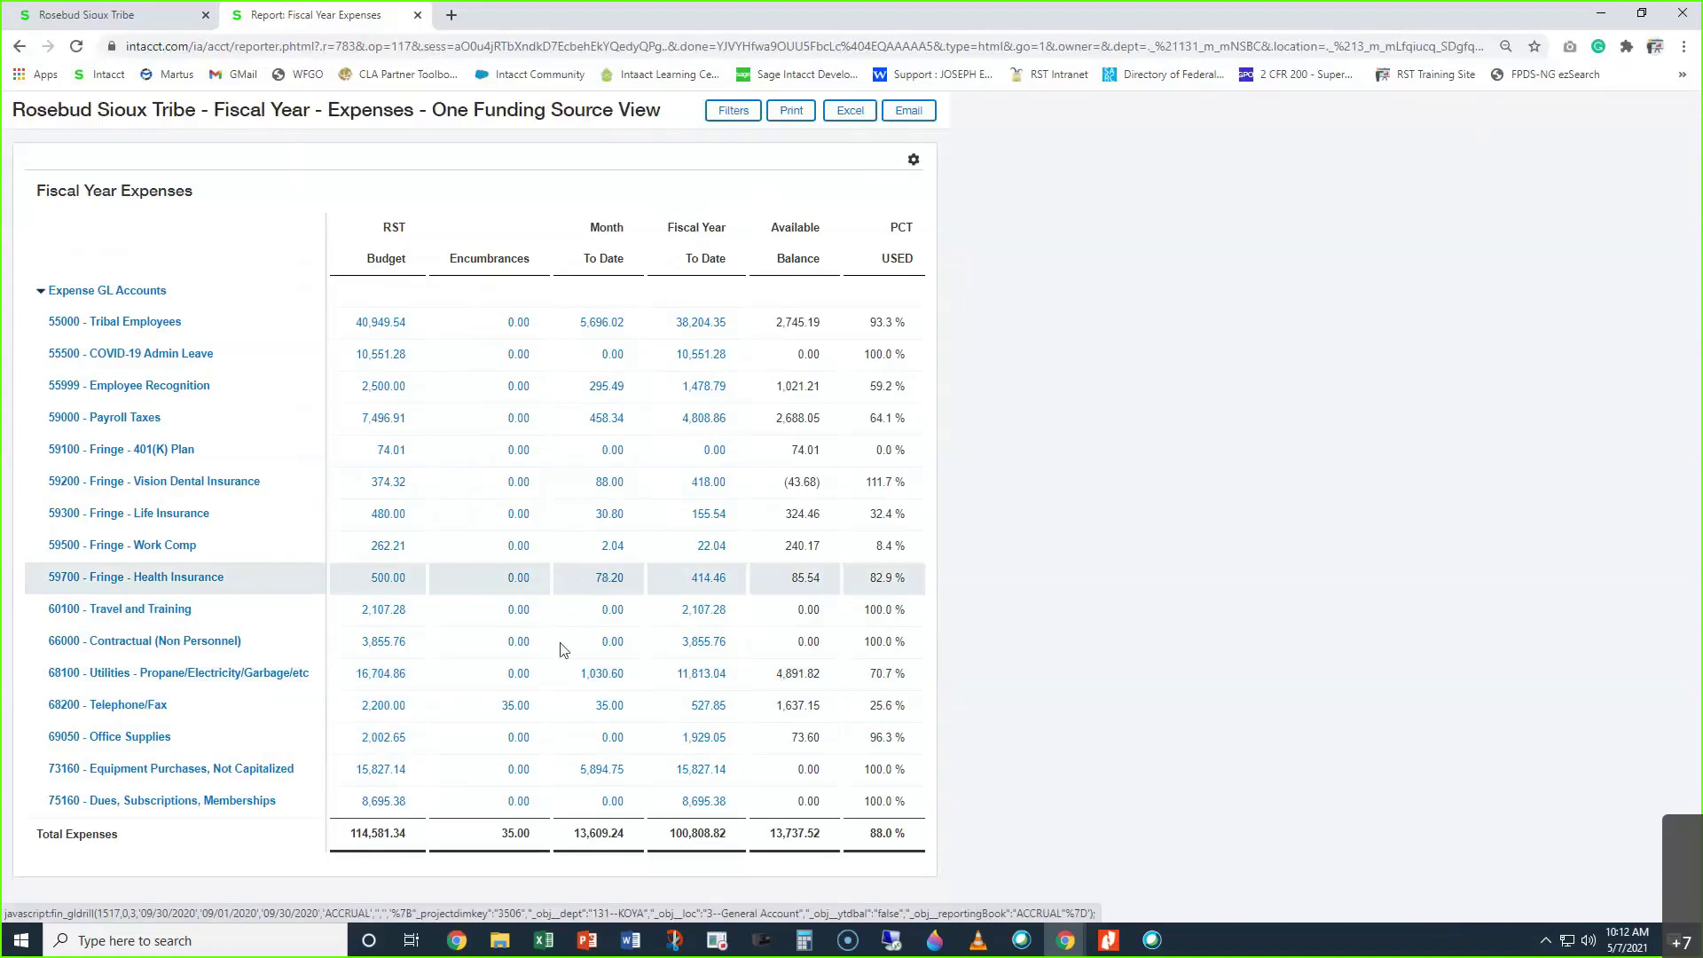
Drill into the 68200 - Telephone/Fax encumbrances to examine the ledger entries full-screen, and close the expense report
click(515, 706)
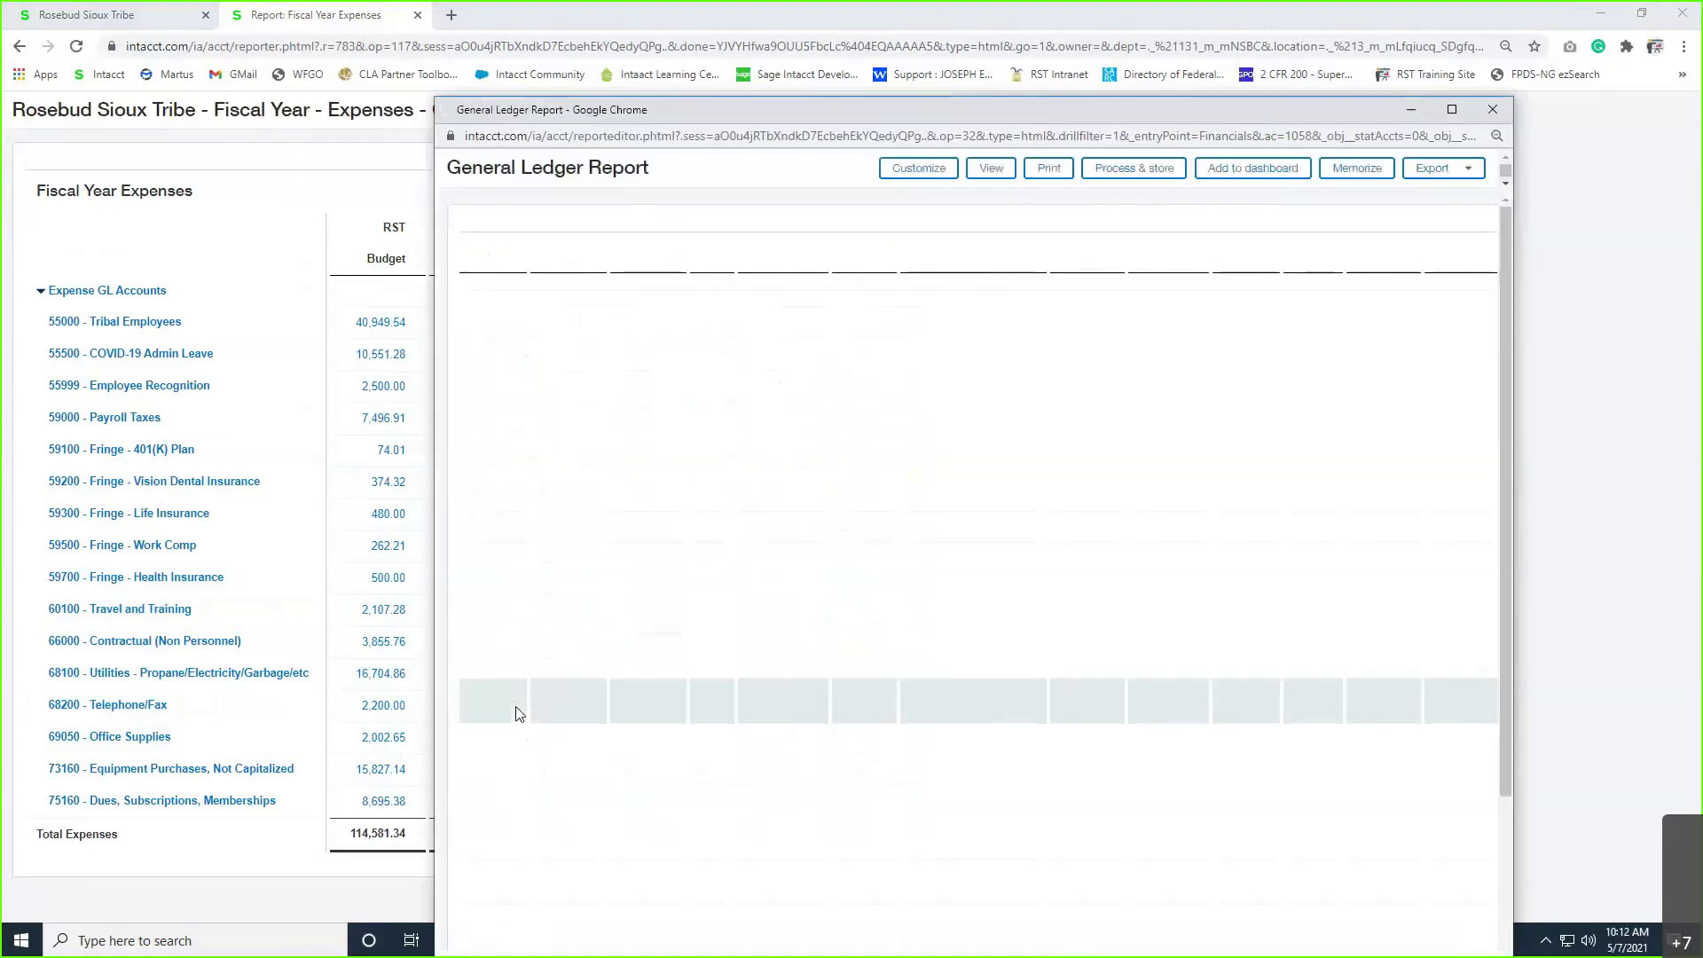
click(1453, 110)
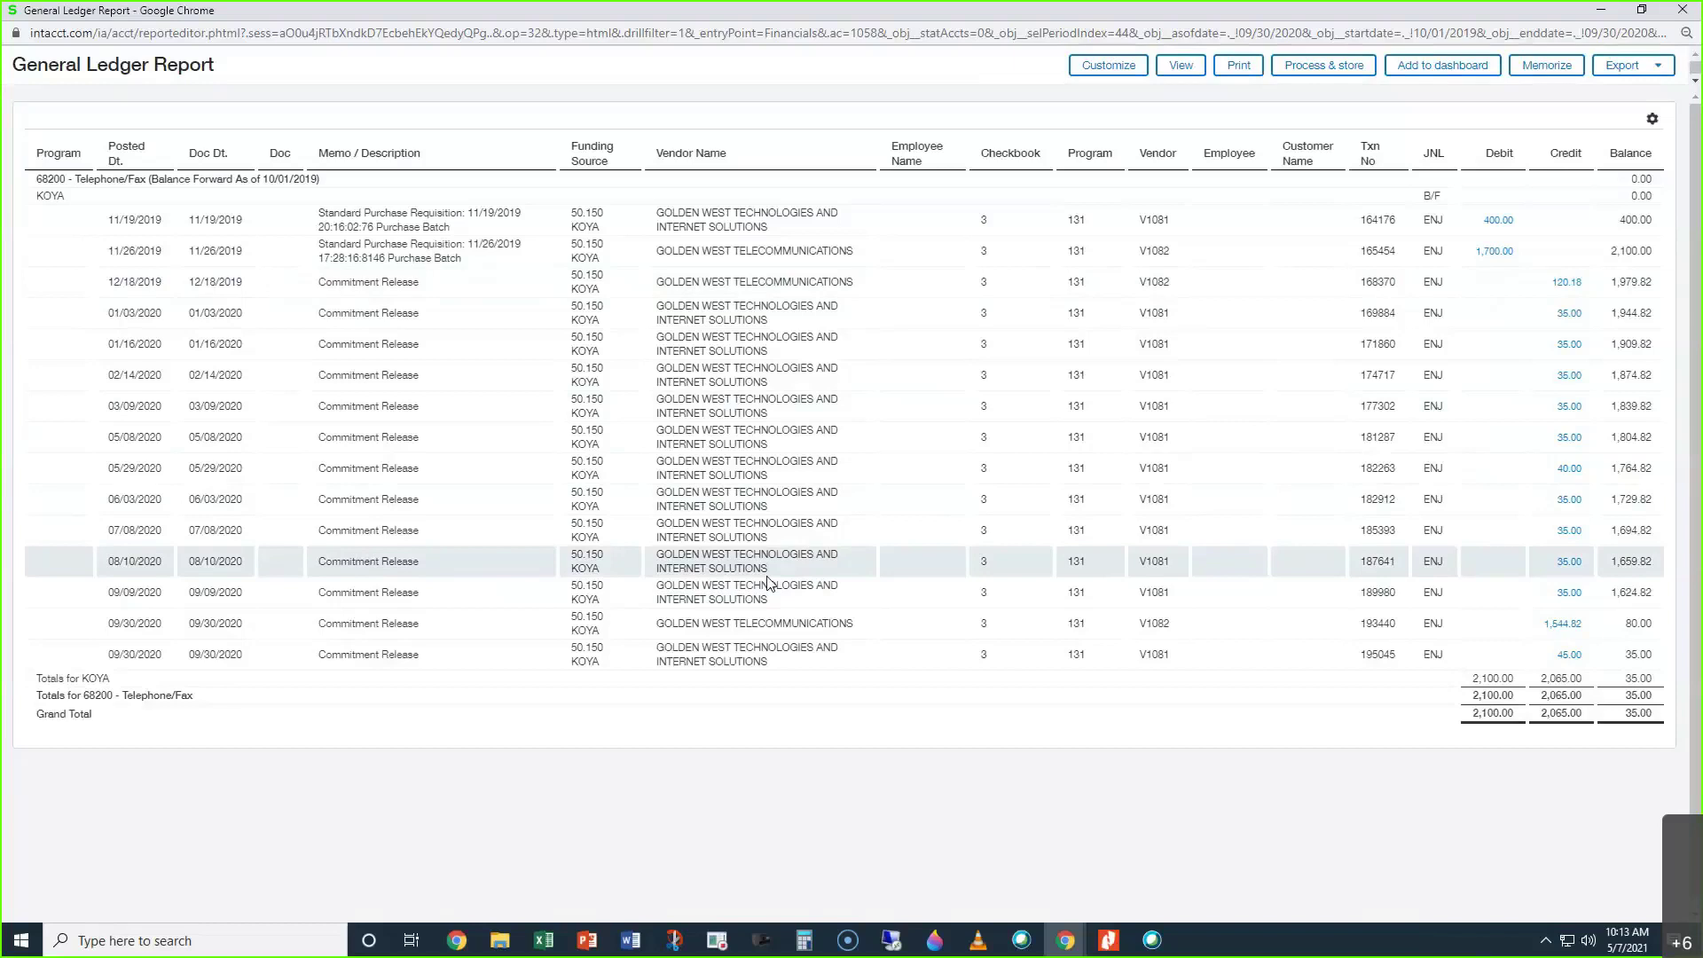
click(1682, 10)
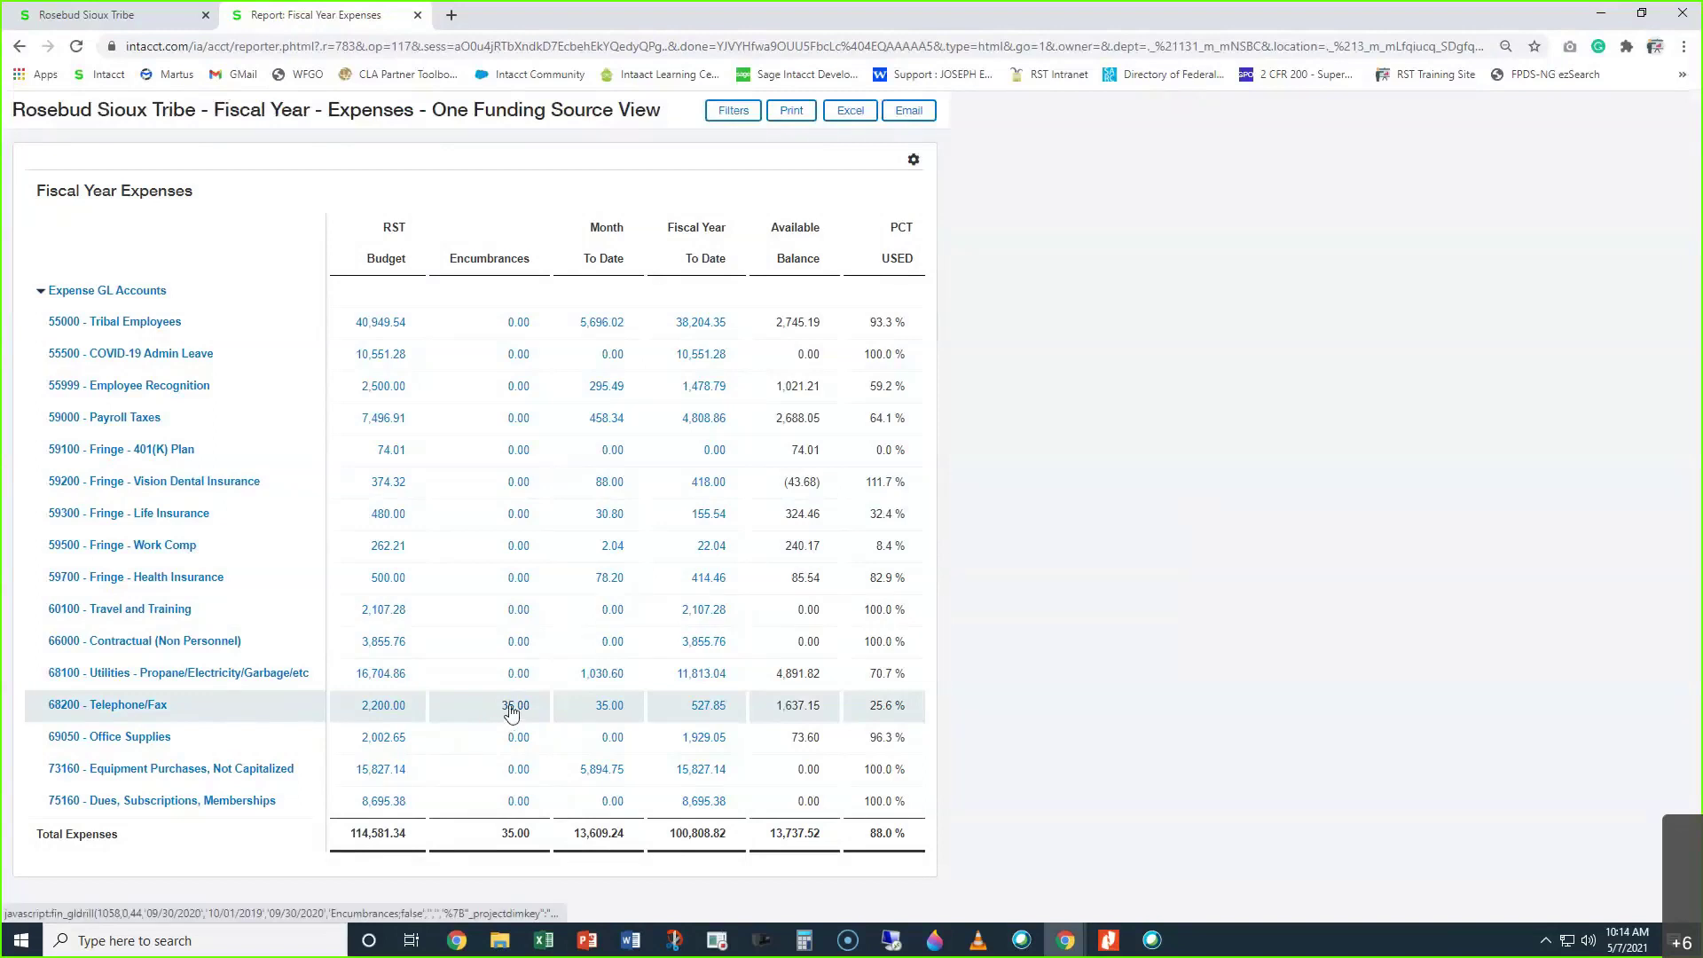
click(512, 707)
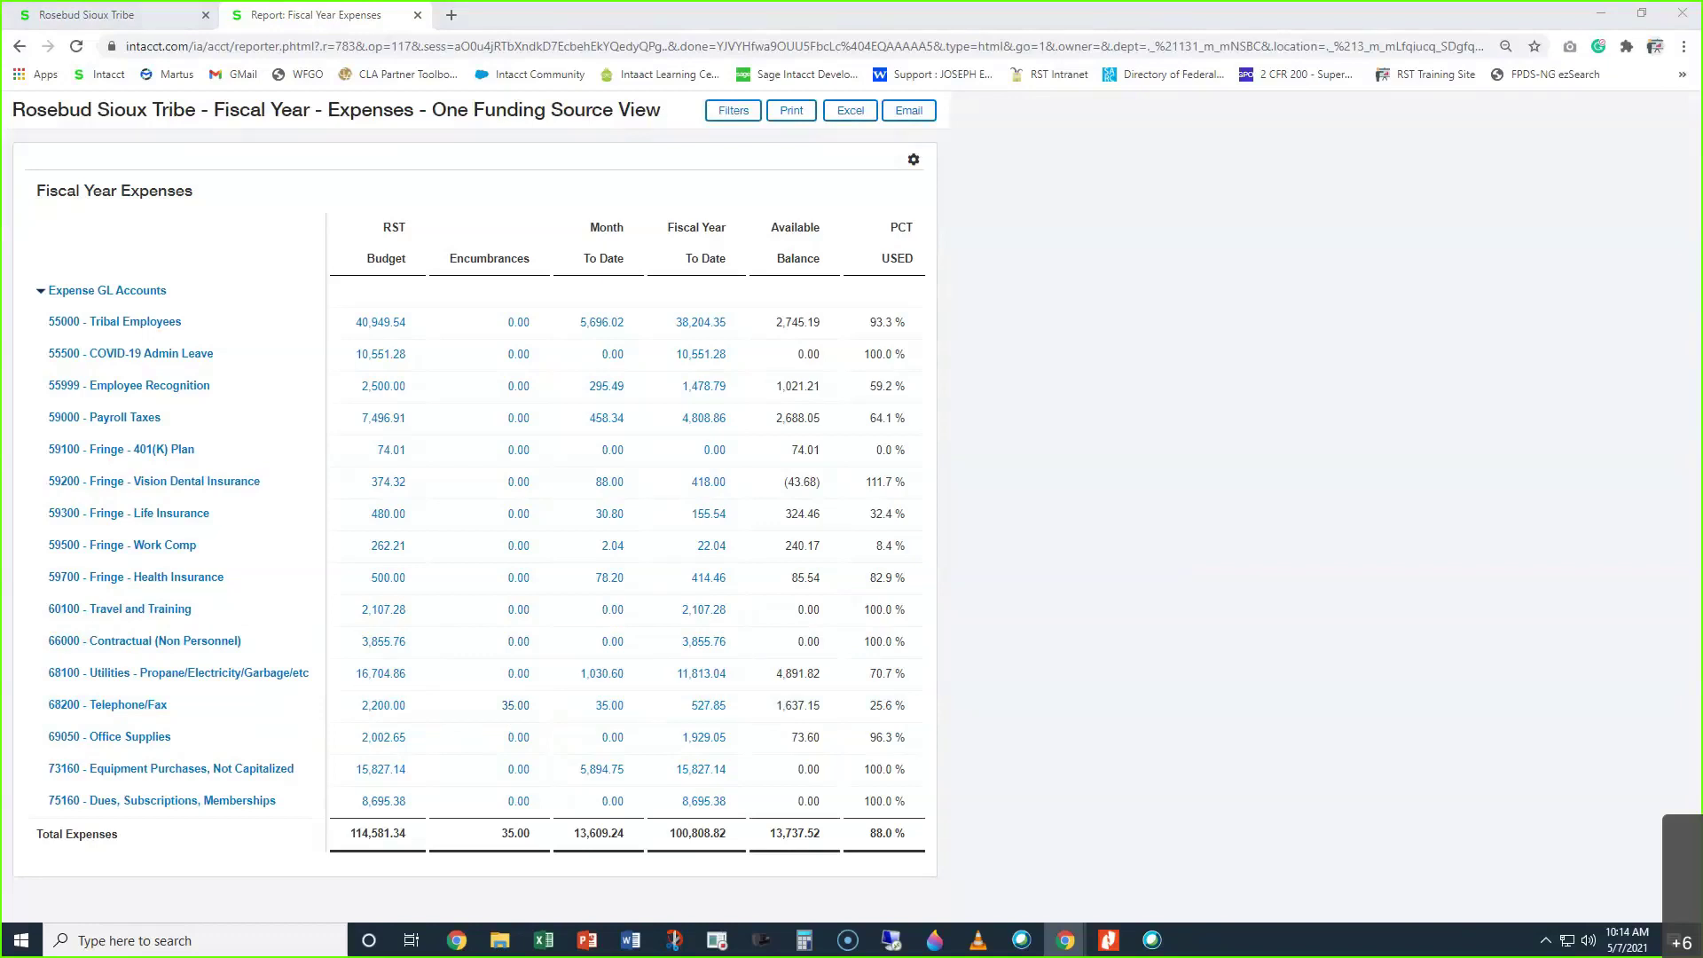
click(418, 16)
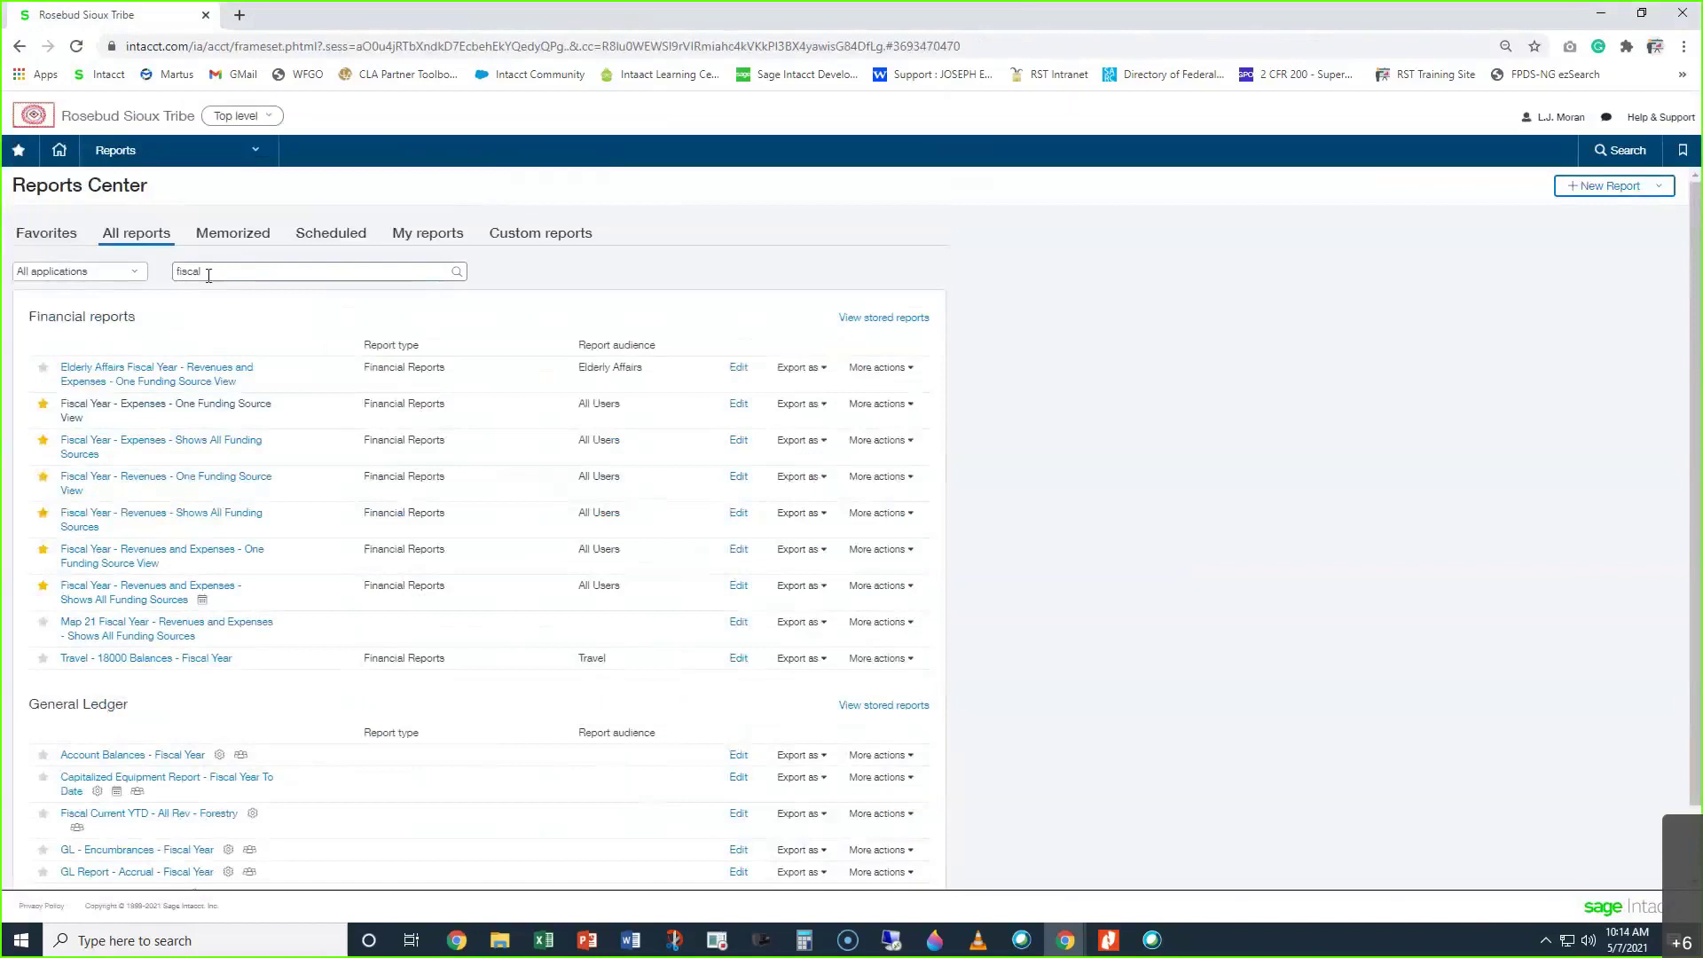
Search the report list for "fy" and open the FY Encumbrances by Vendor report
drag(208, 275, 176, 273)
text(fy)
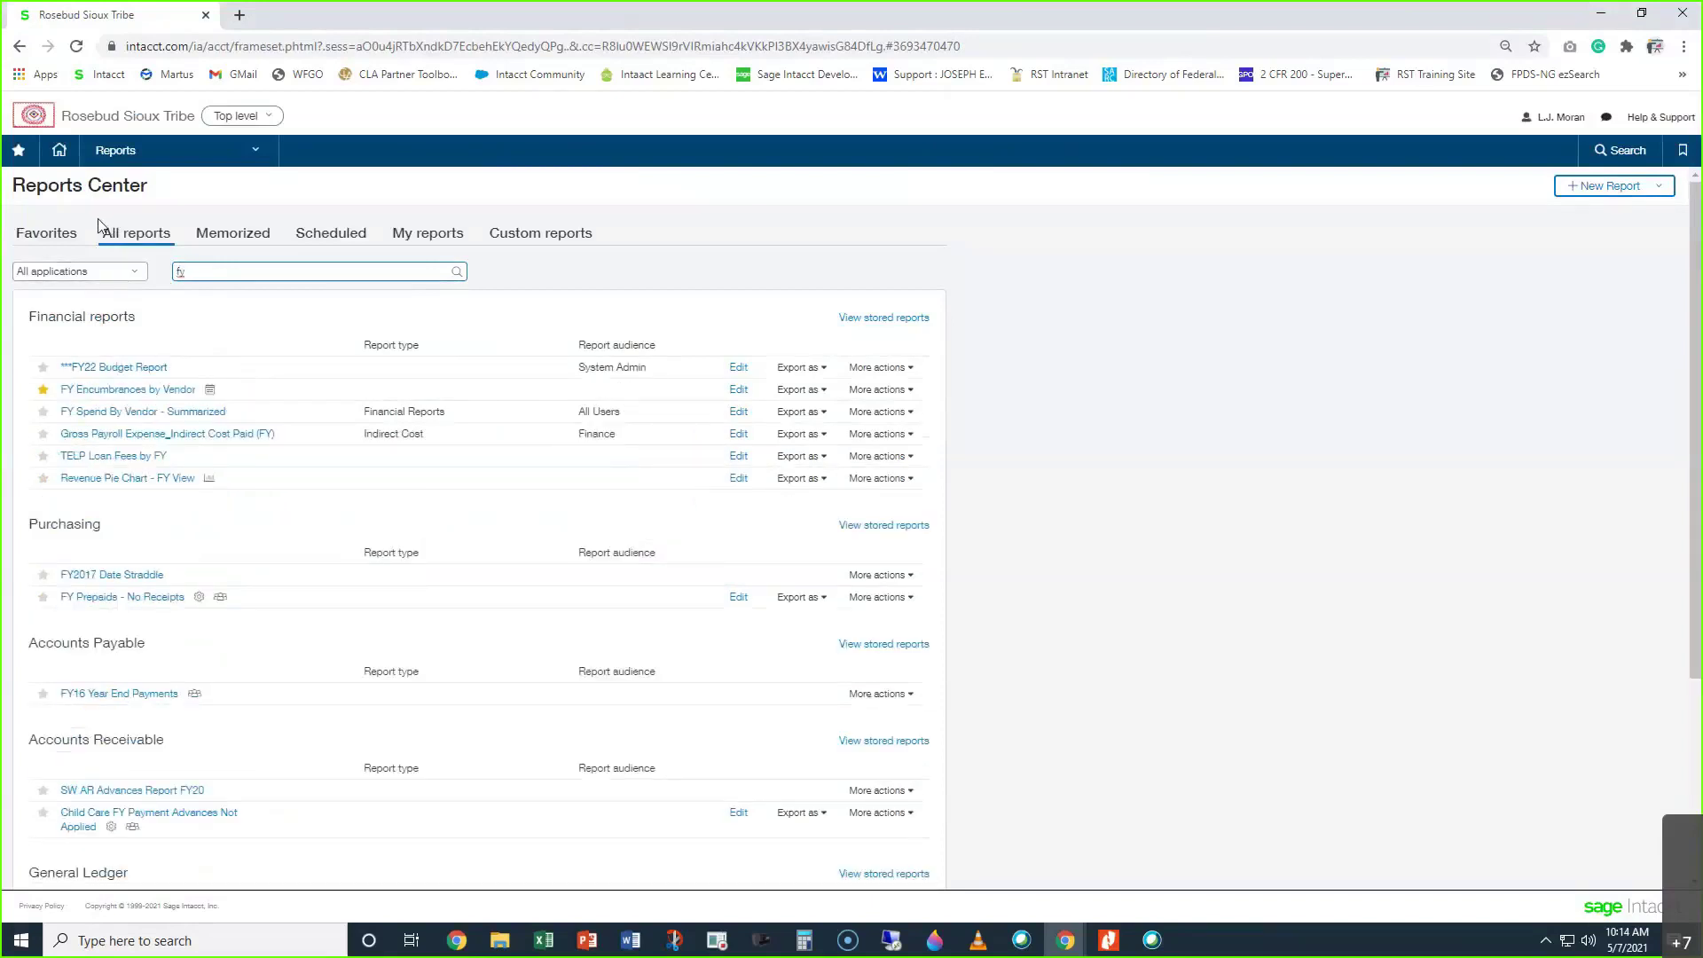
click(99, 391)
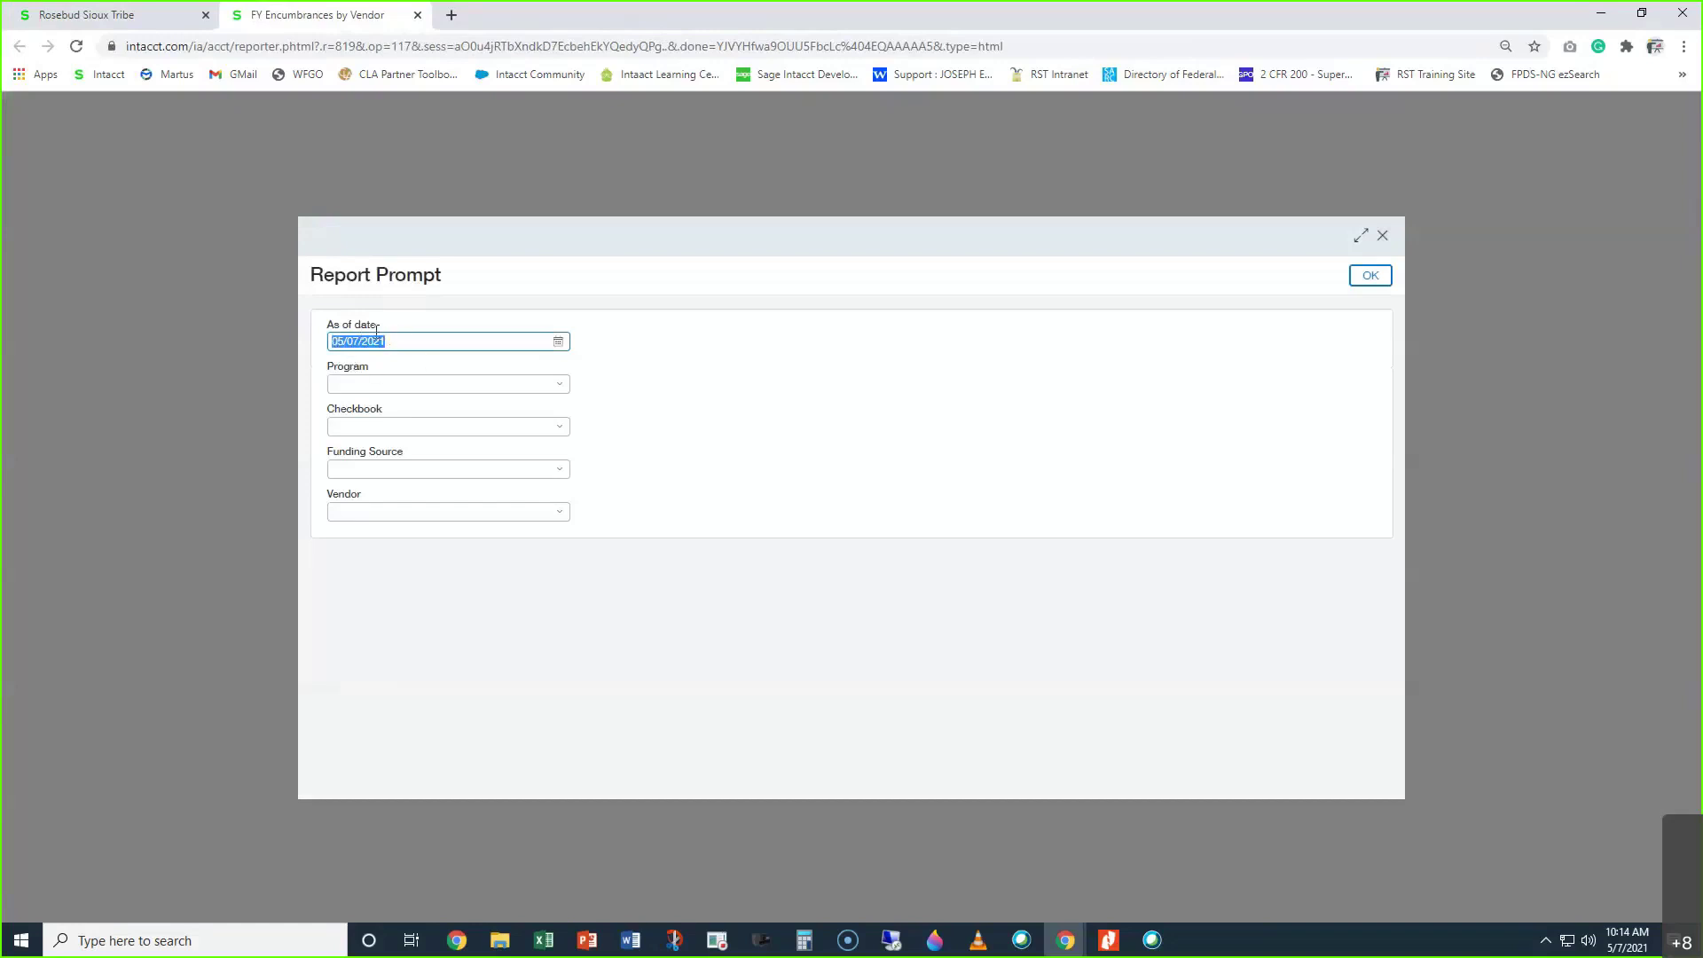
Set the encumbrance report's as-of date to 09/30/2020, with program 131--KOYA and checkbook 3--General Account
text(9/30/20)
click(426, 384)
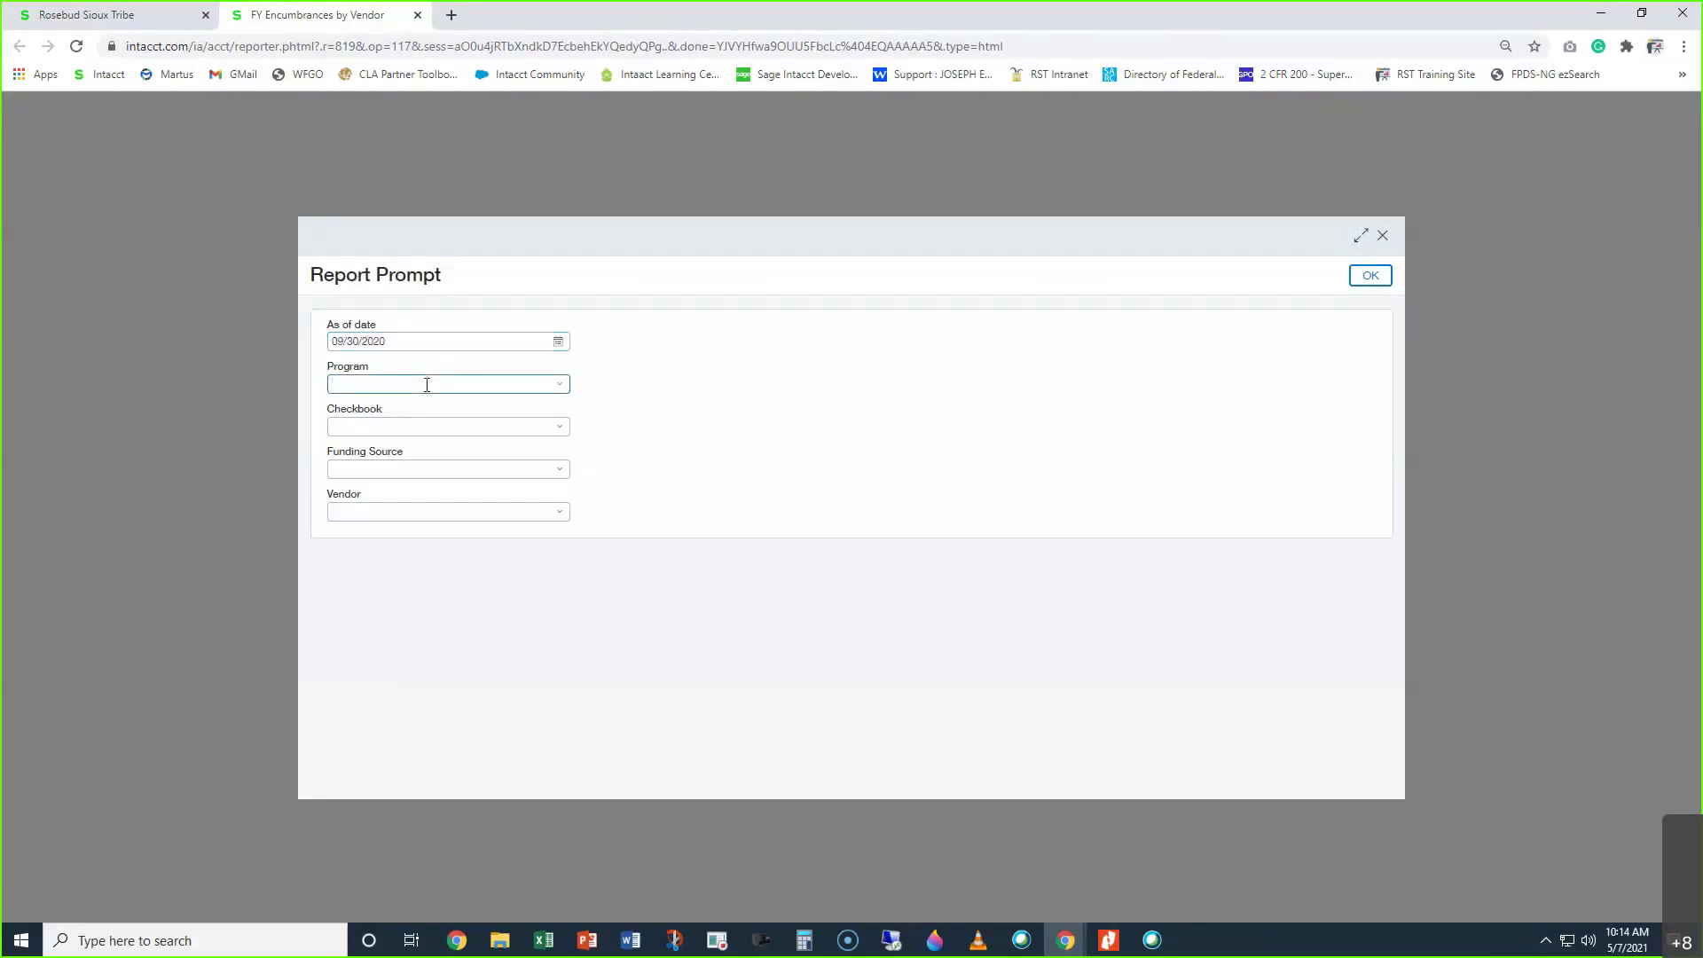
text(koy)
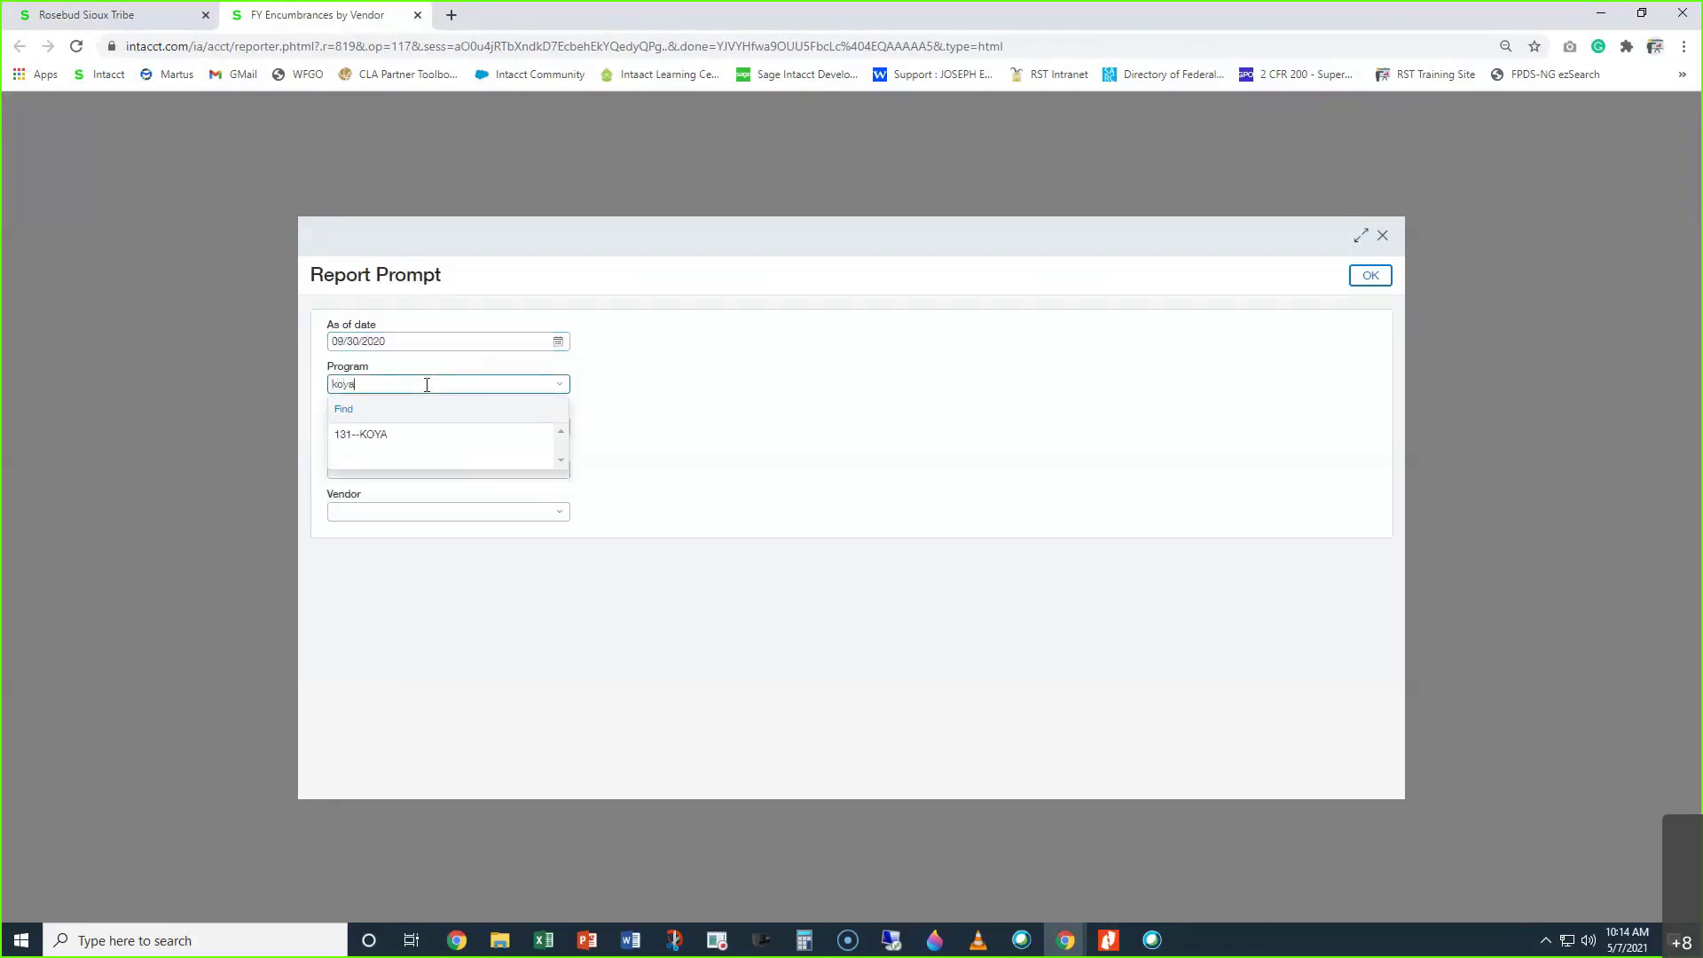
text(a)
key(Down)
key(Tab)
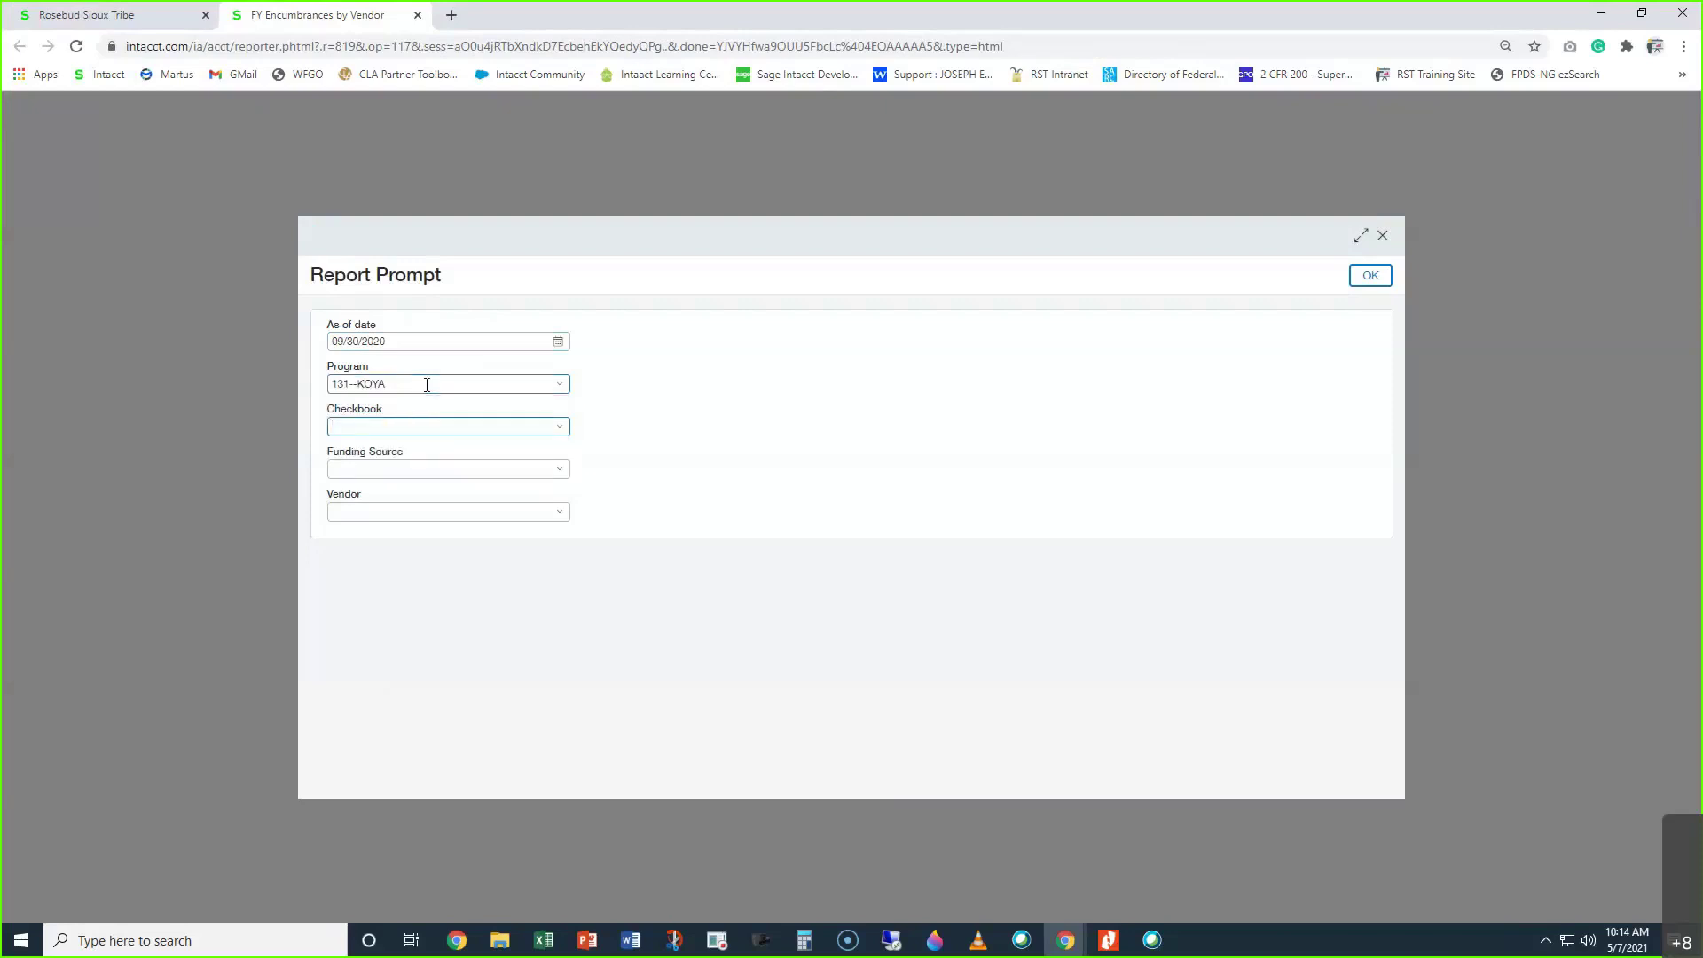
text(3-)
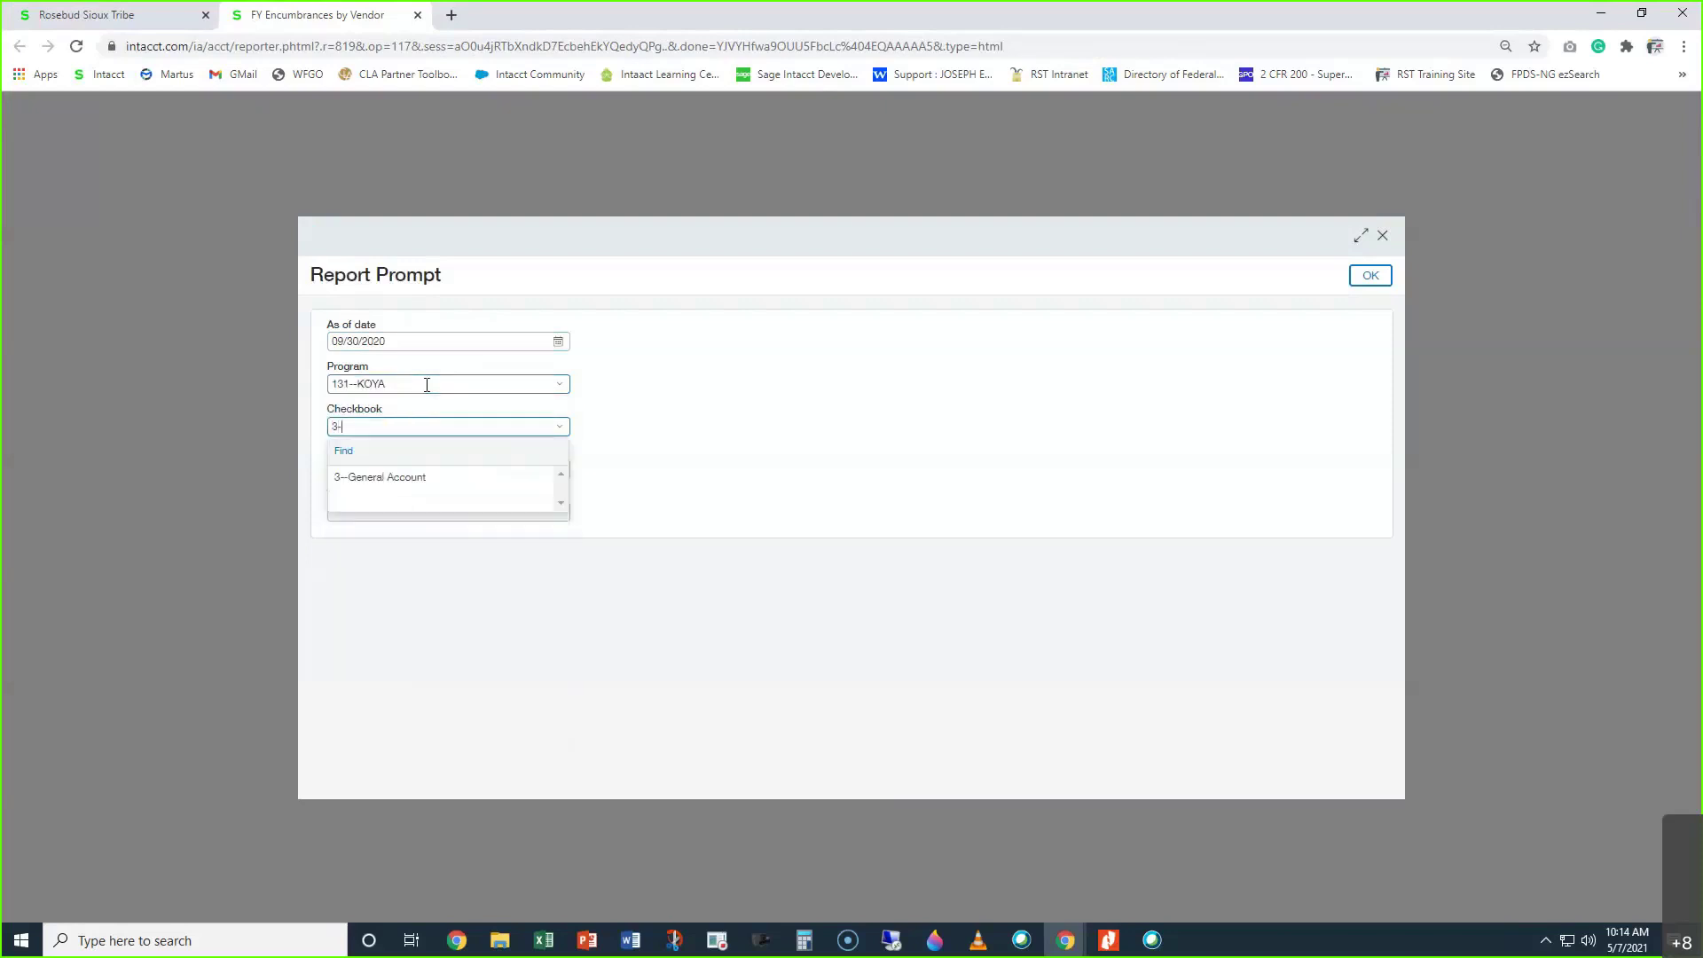
key(Down)
key(Tab)
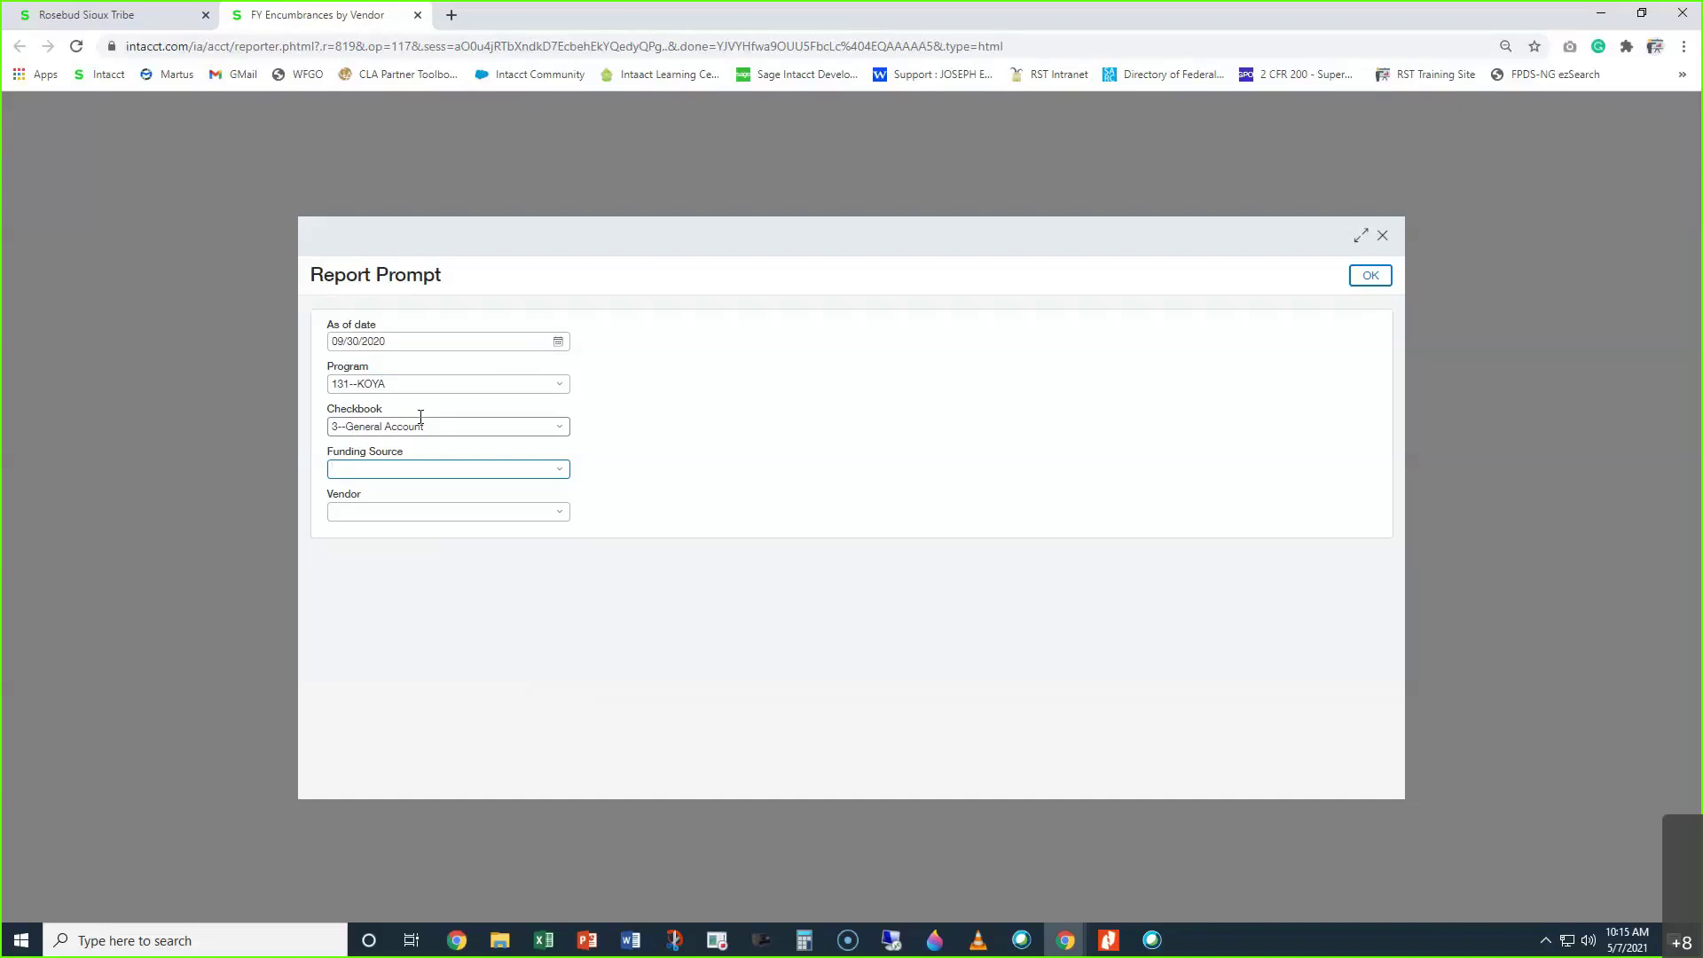
Switch the report's program to 103--Ambulance Services and its checkbook to All--All Checkbooks
click(424, 384)
text(amb)
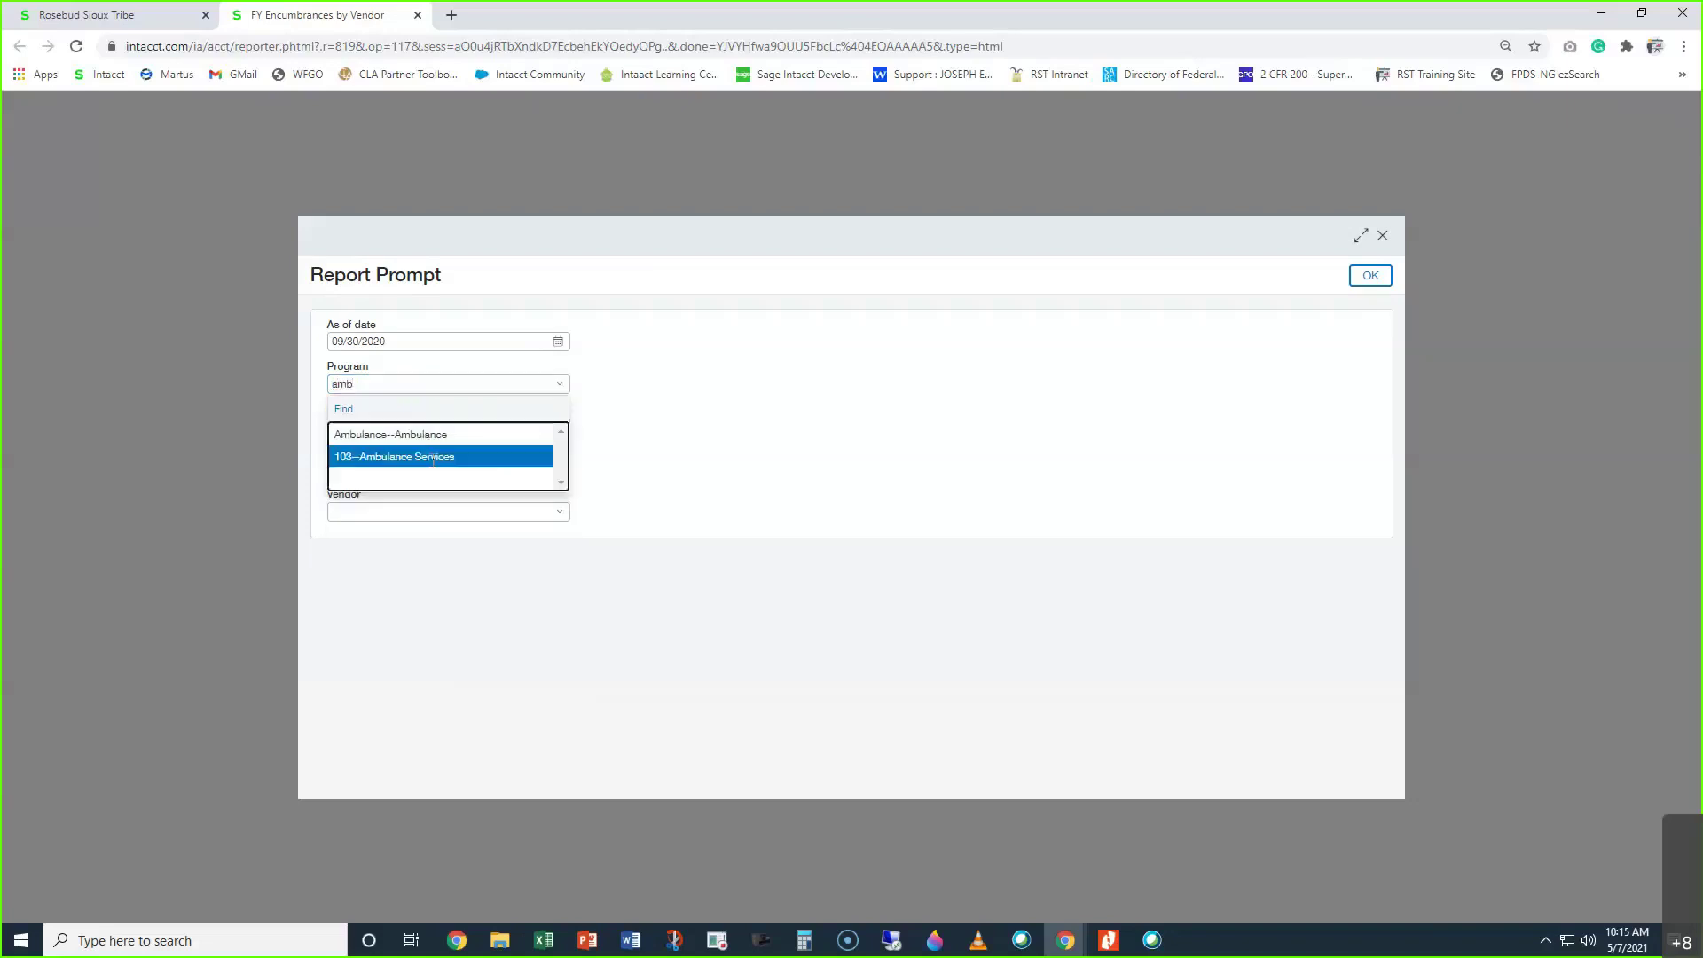
click(426, 456)
click(417, 427)
text(all)
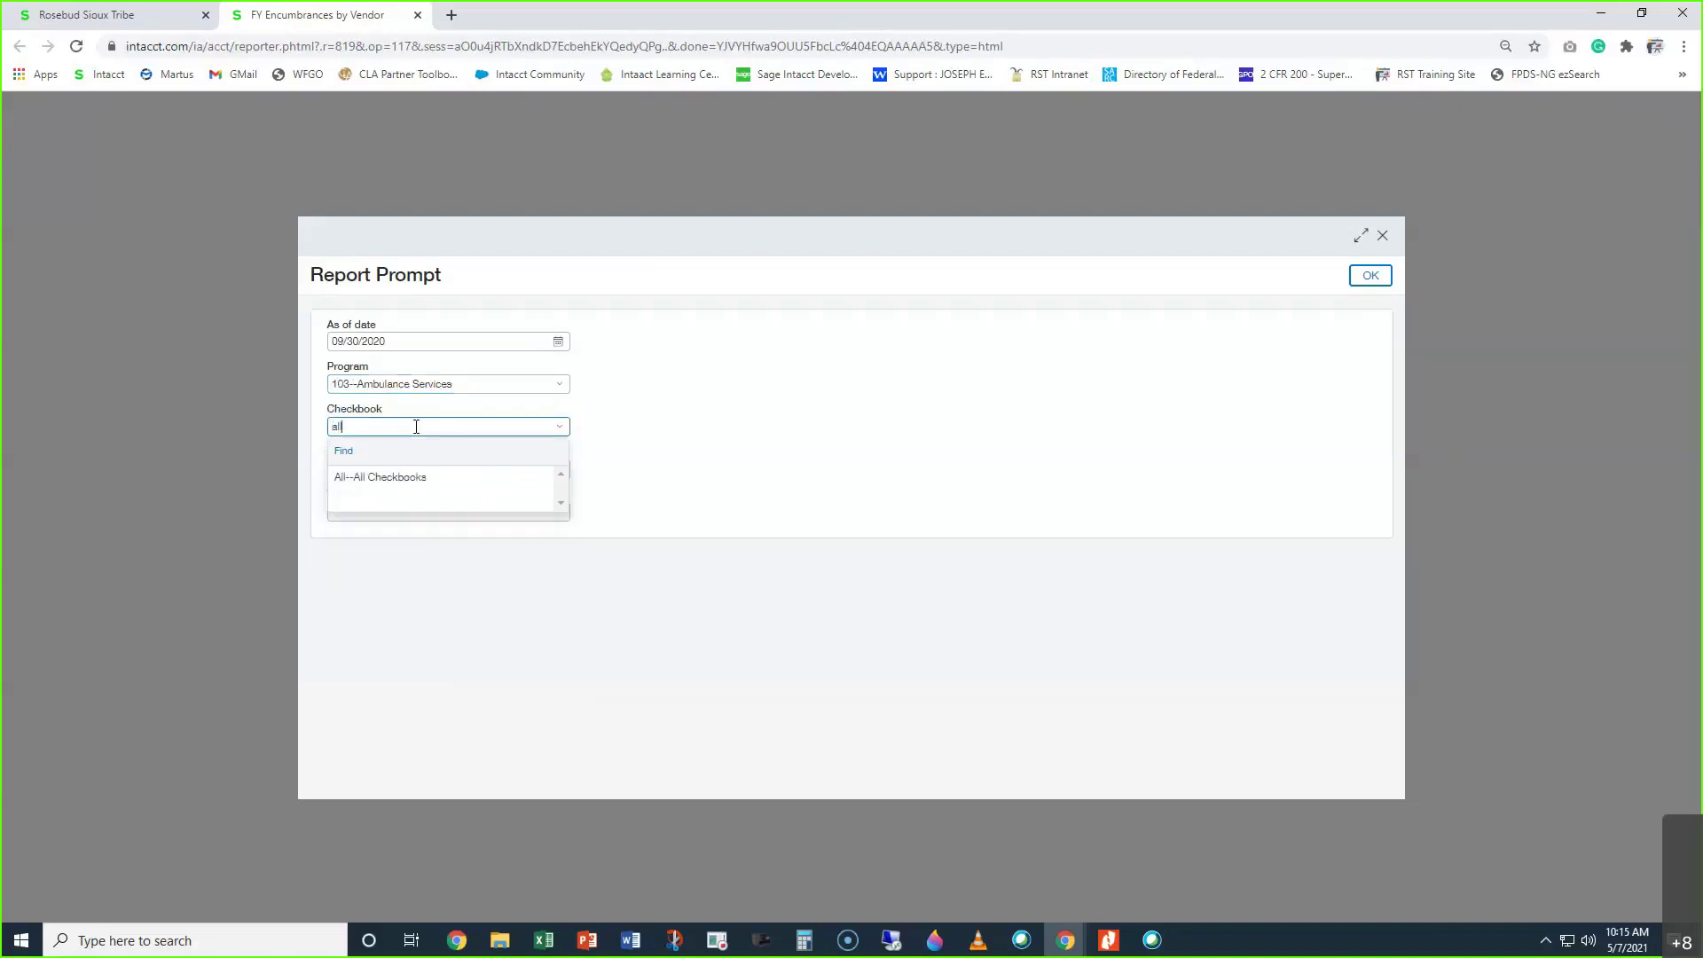
click(384, 478)
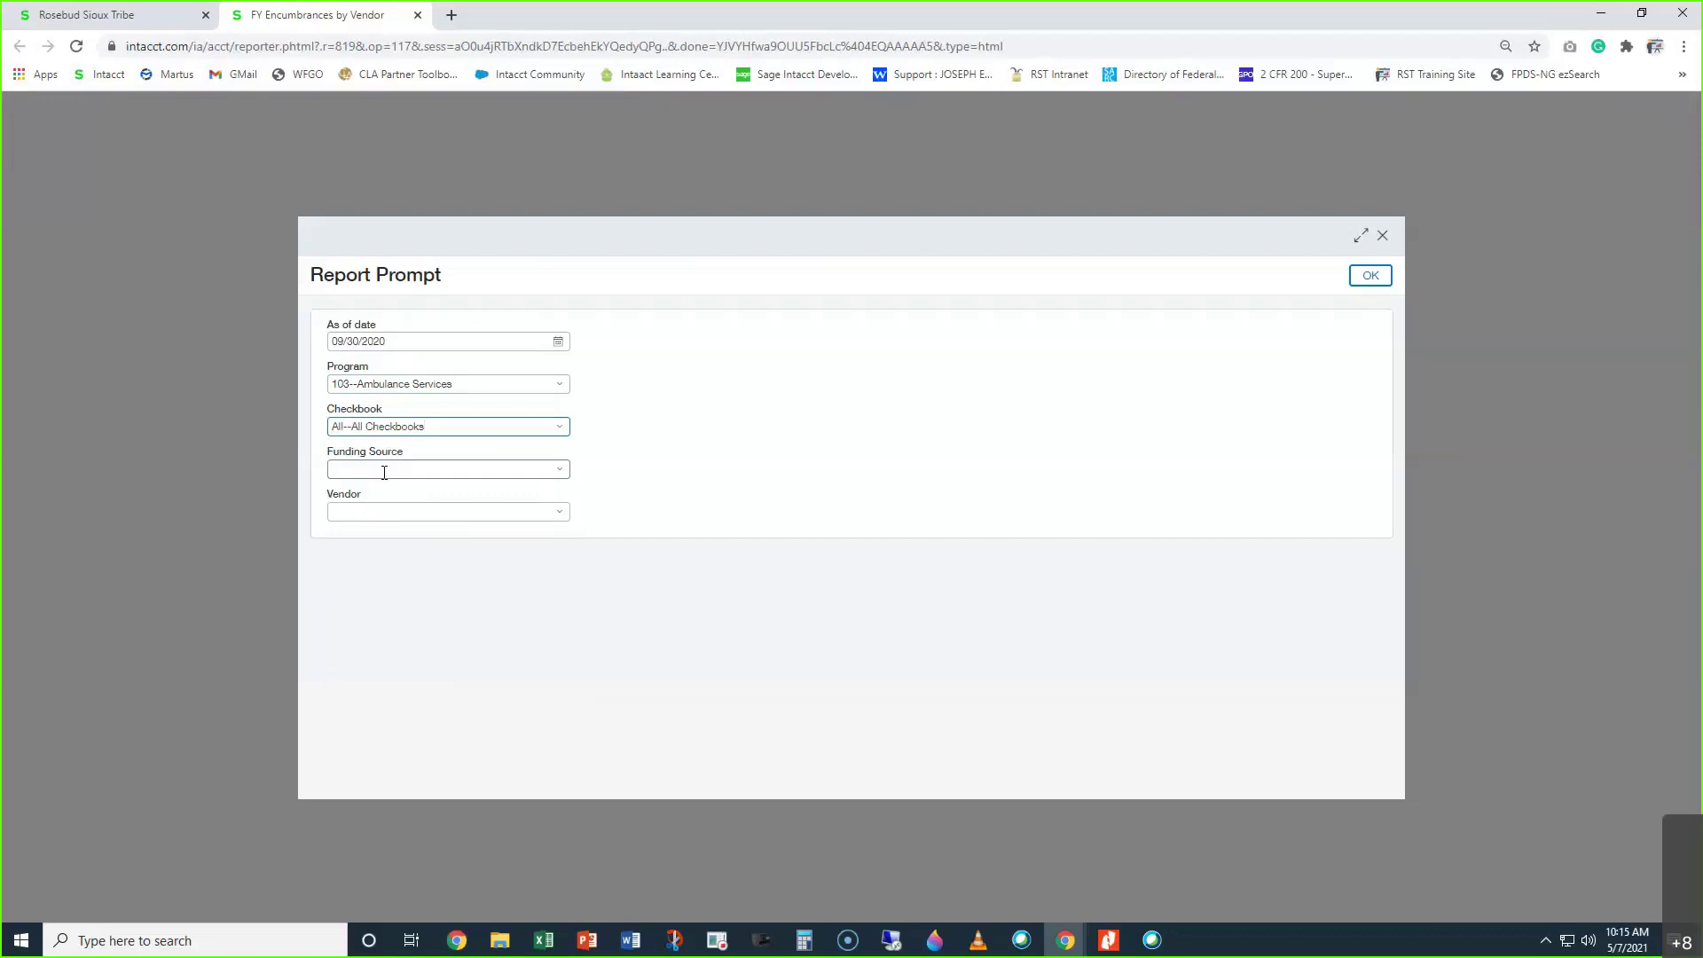
Set the program back to 131--KOYA and the checkbook back to 3--General Account
click(379, 382)
text(ko)
key(Down)
key(Tab)
text(3-)
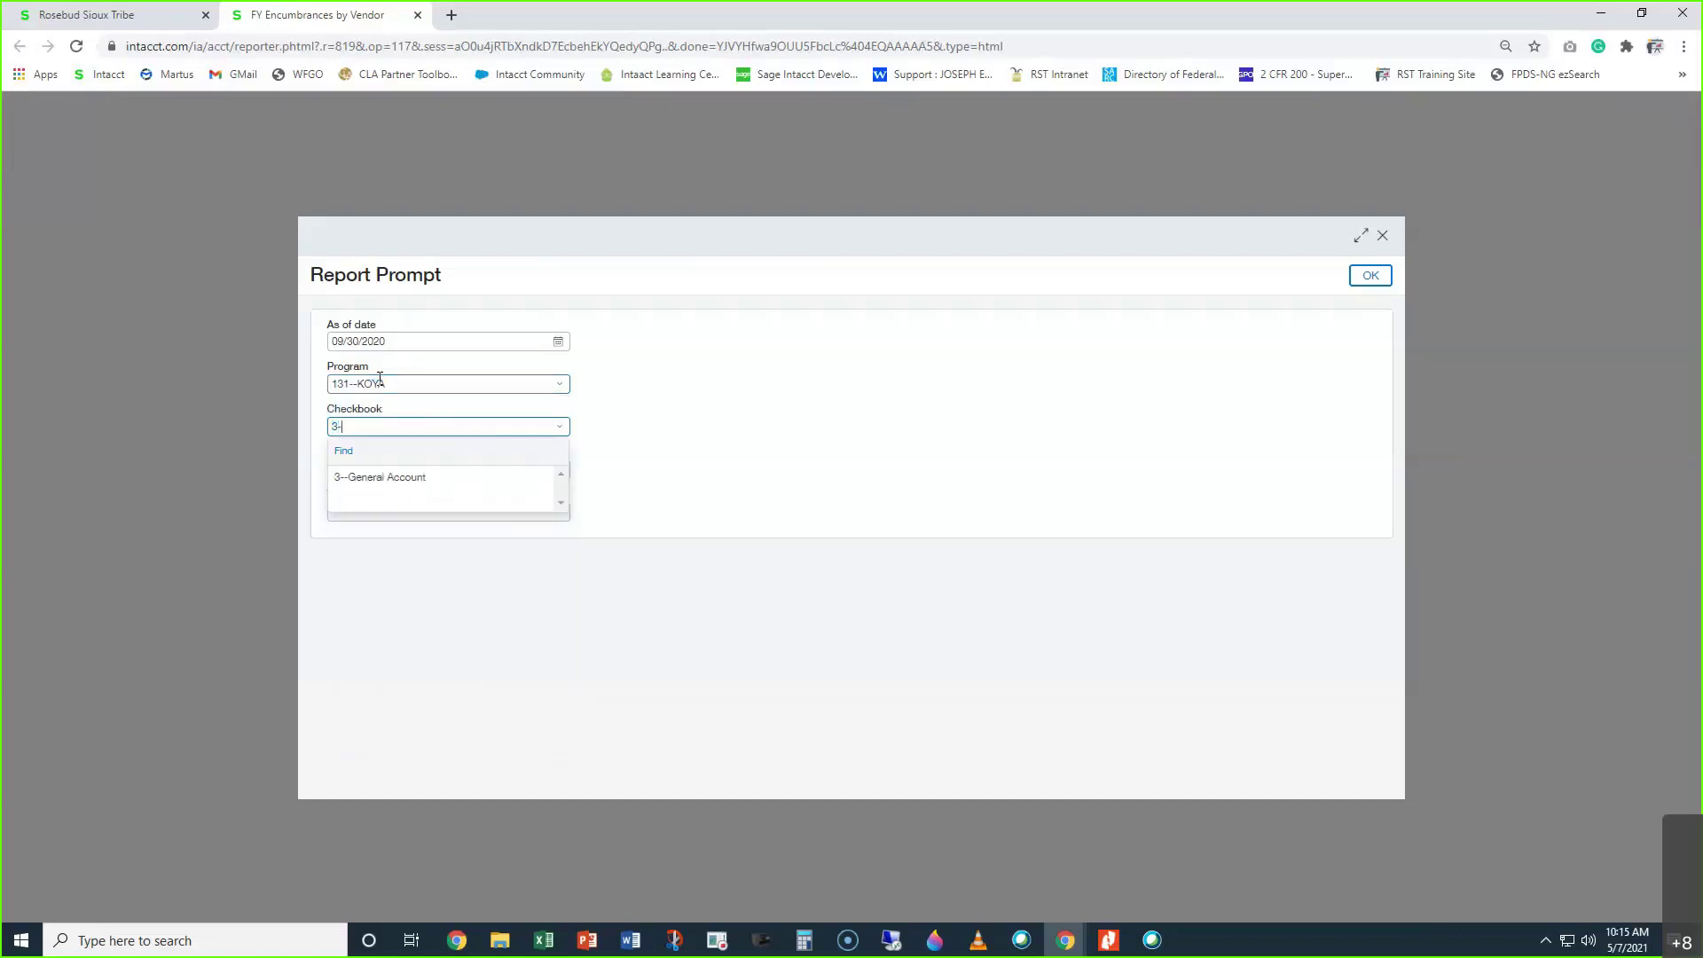
click(391, 478)
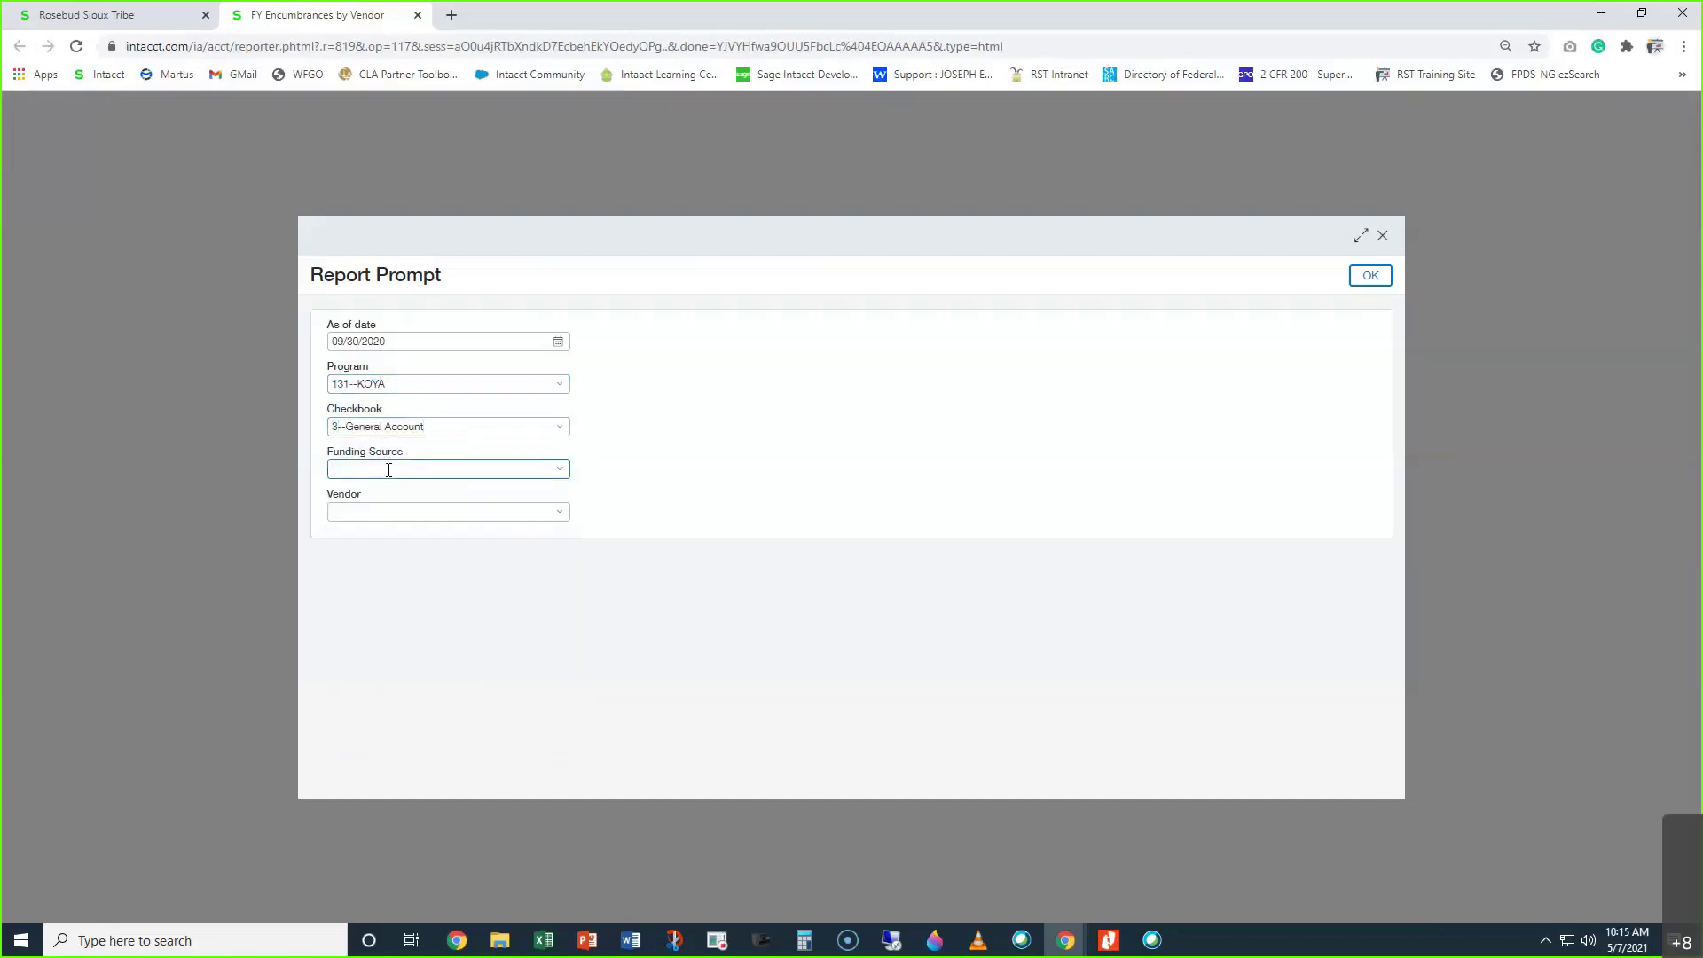
Choose 50.150 KOYA--KOYA as the funding source and run the encumbrances by vendor report
text(koy)
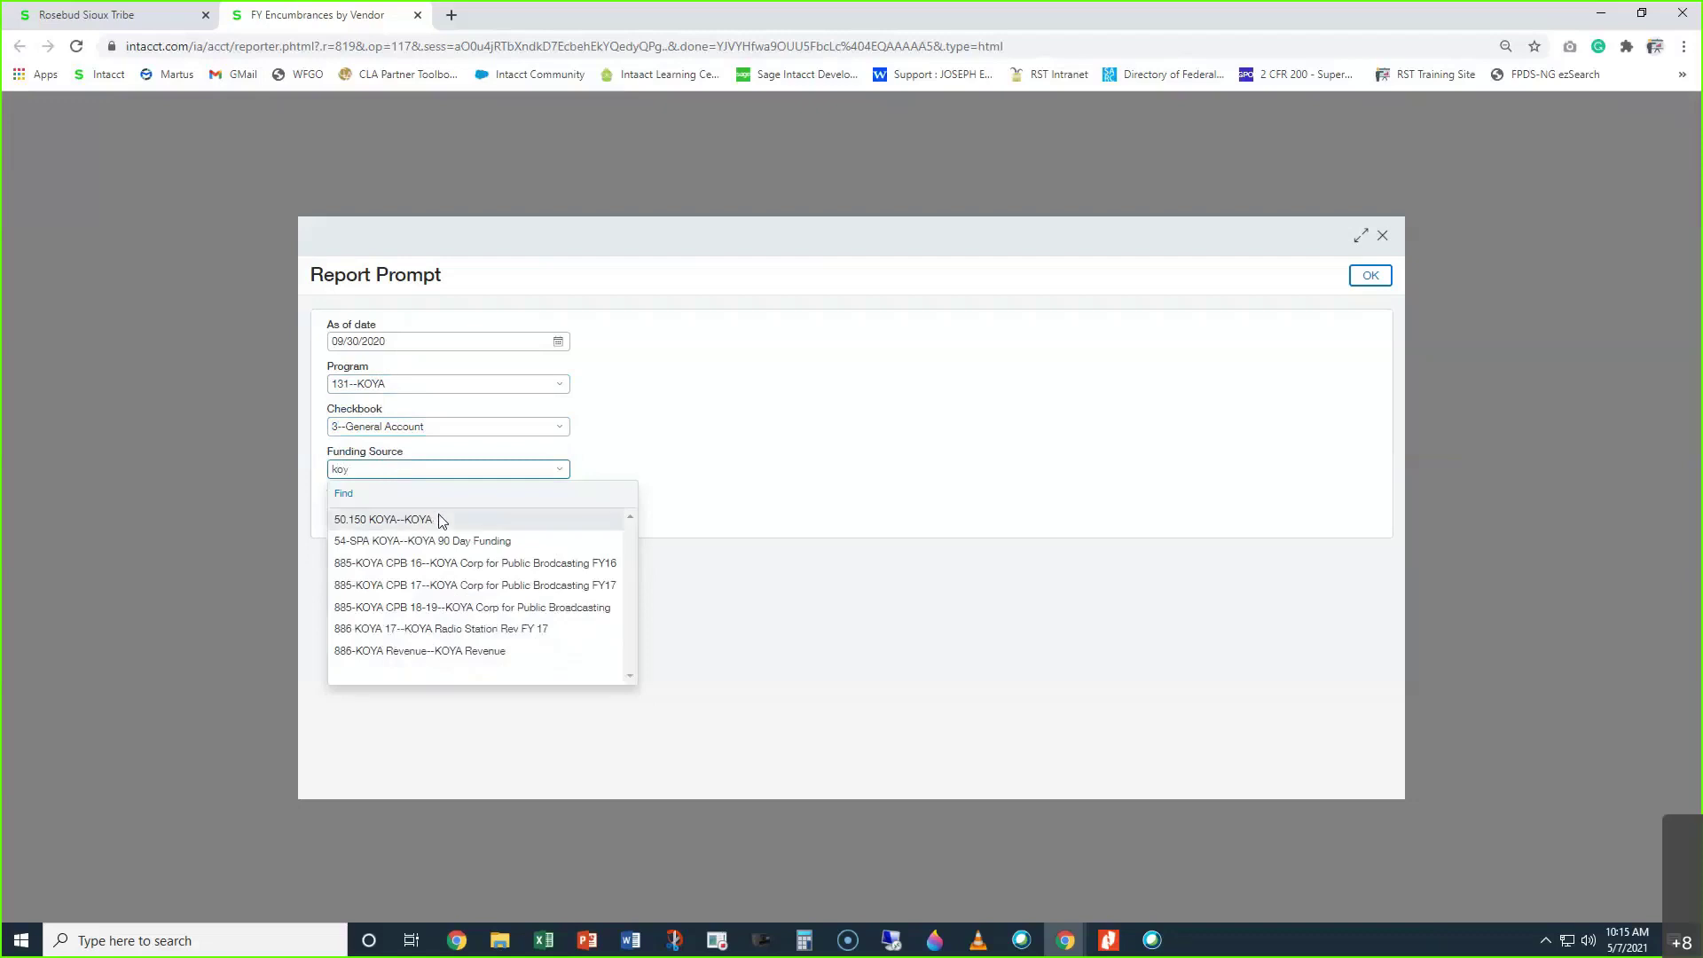
click(441, 521)
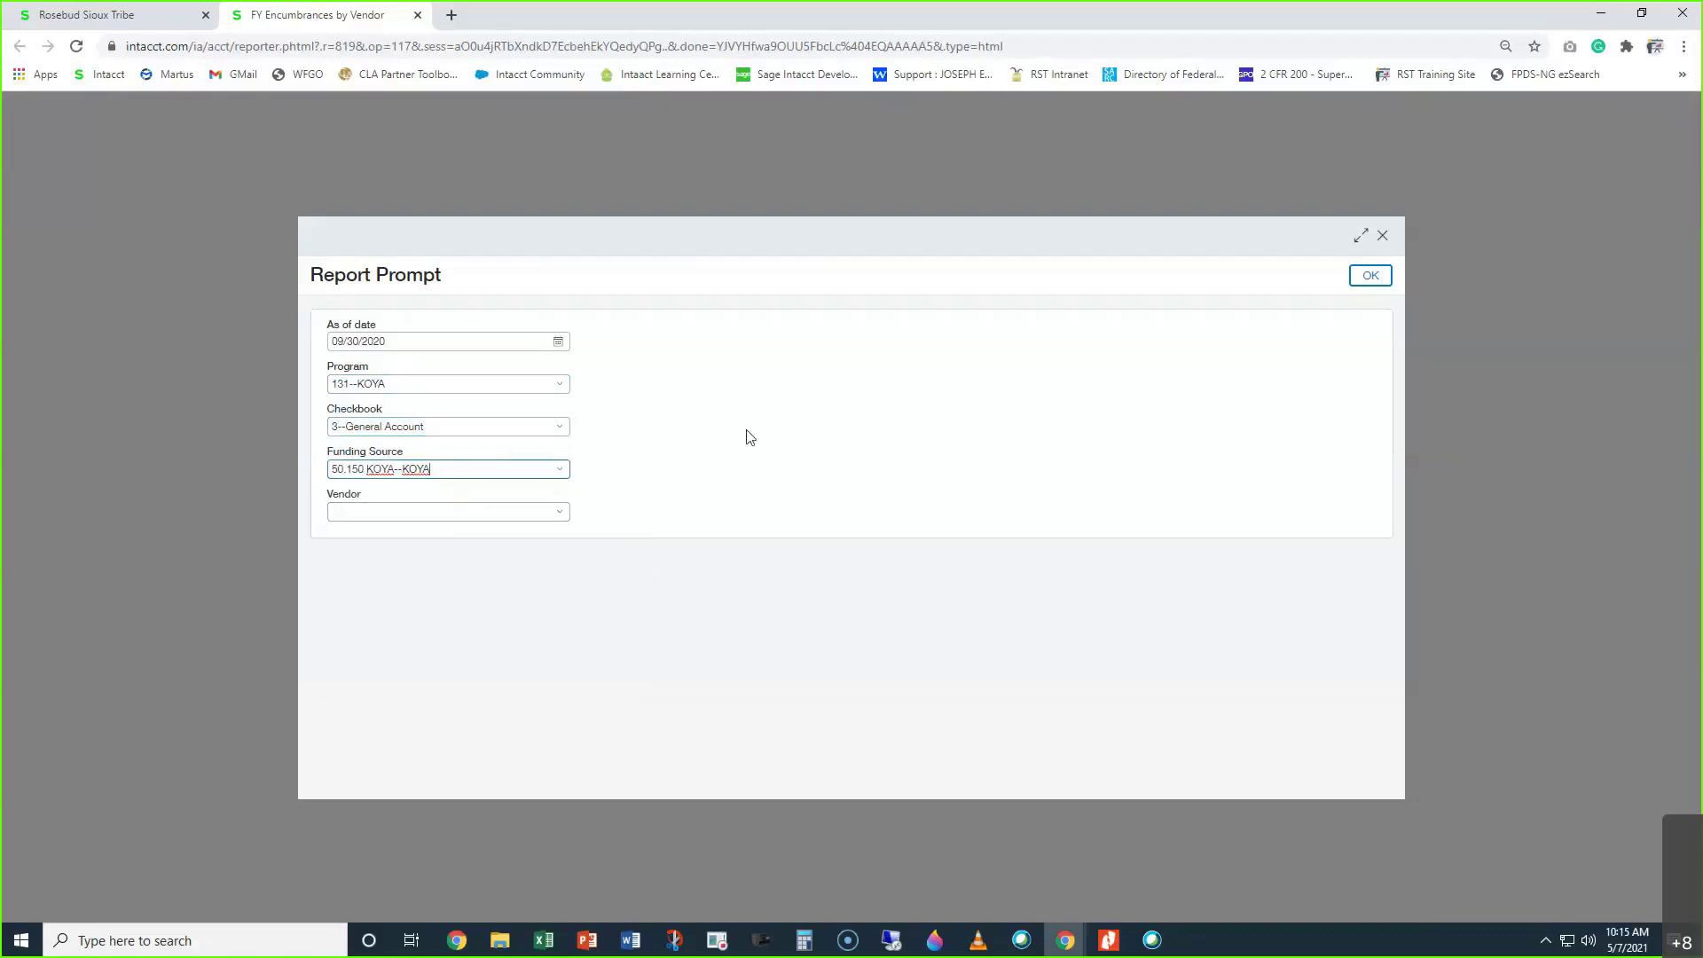
click(1364, 280)
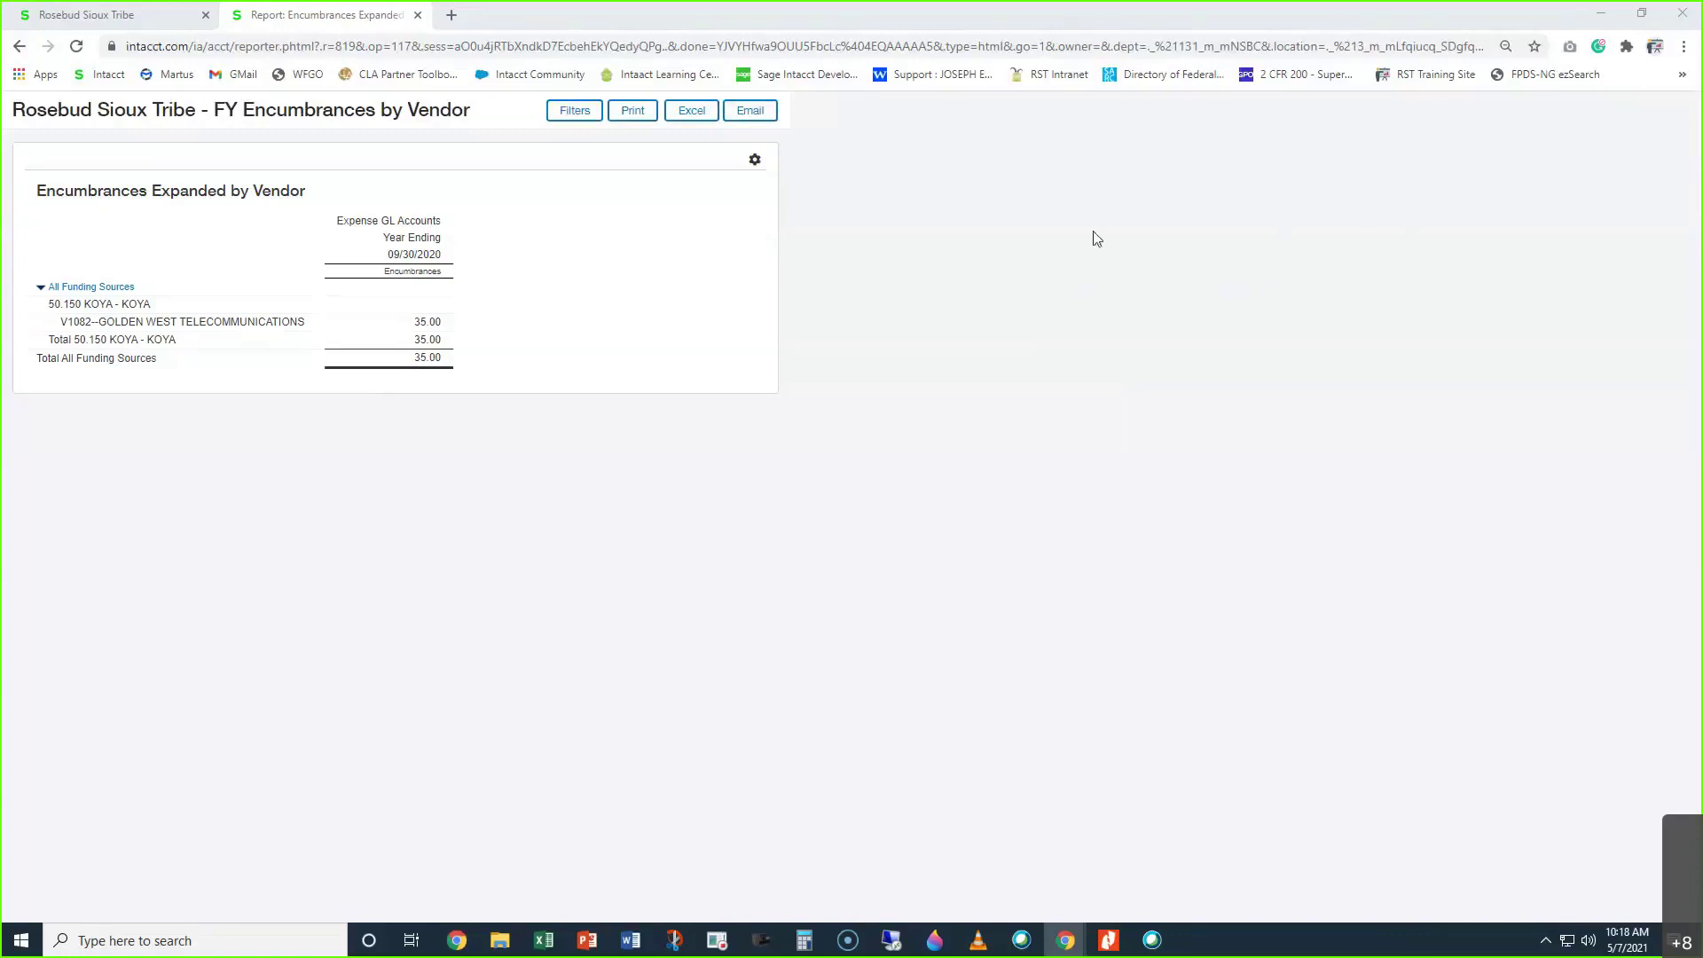
Return to the Reports Center and search the report list for "purchasing tra"
click(53, 16)
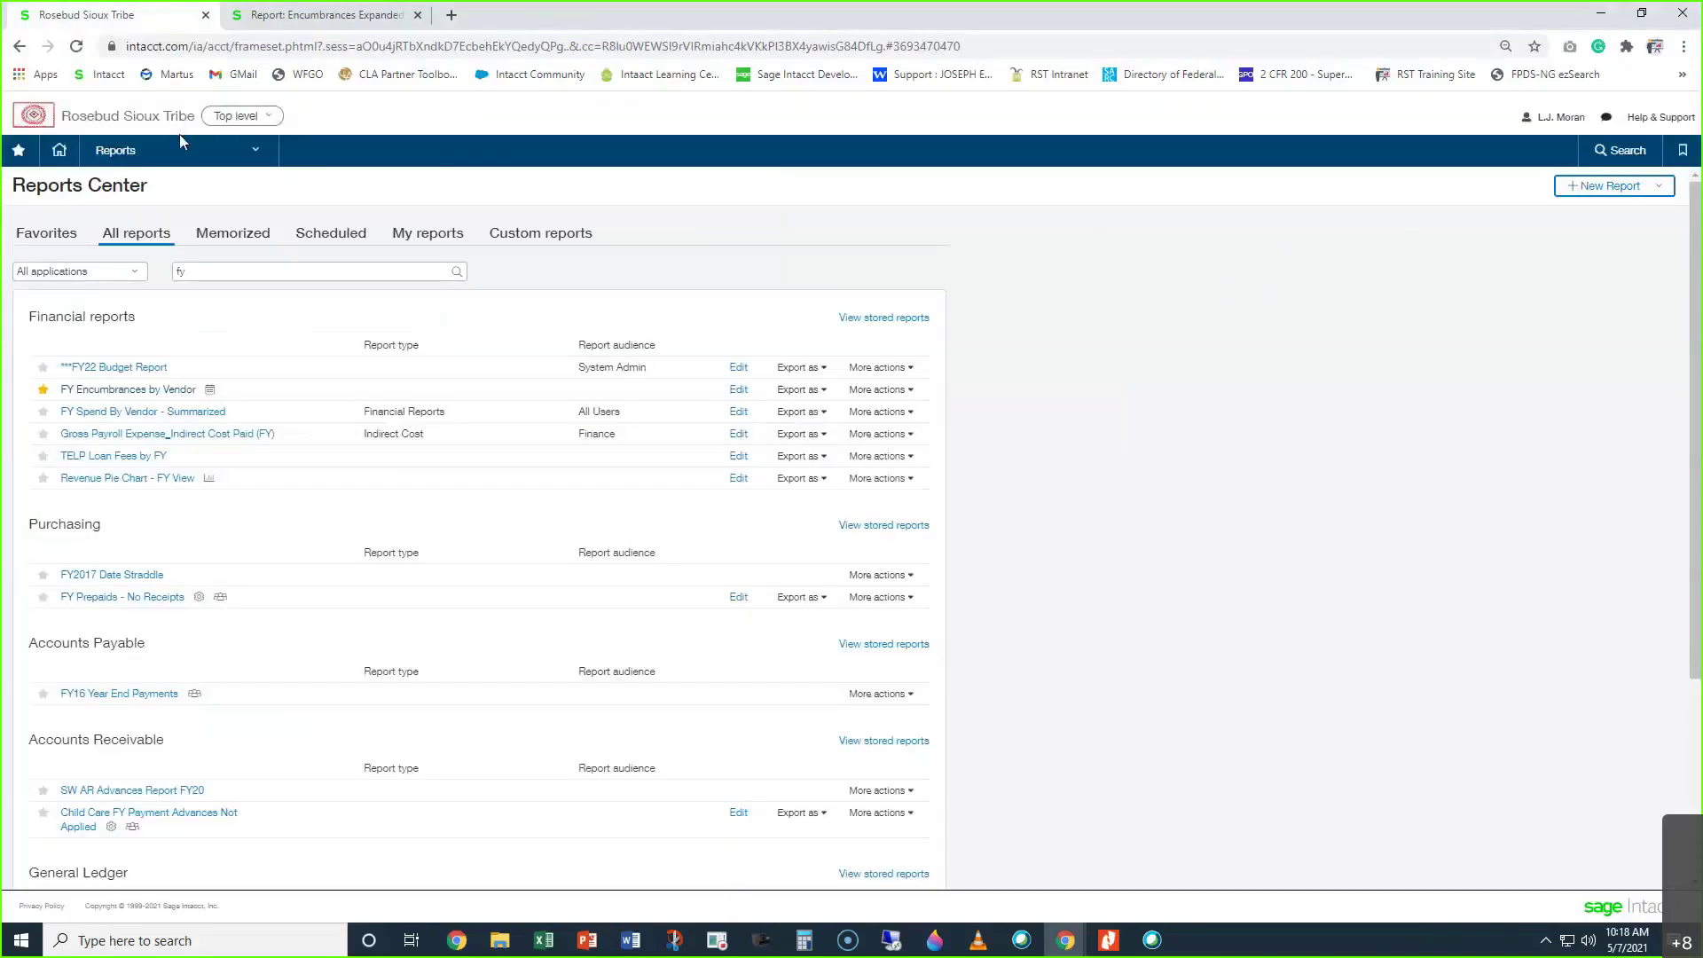
double_click(194, 270)
text(purchasing tra)
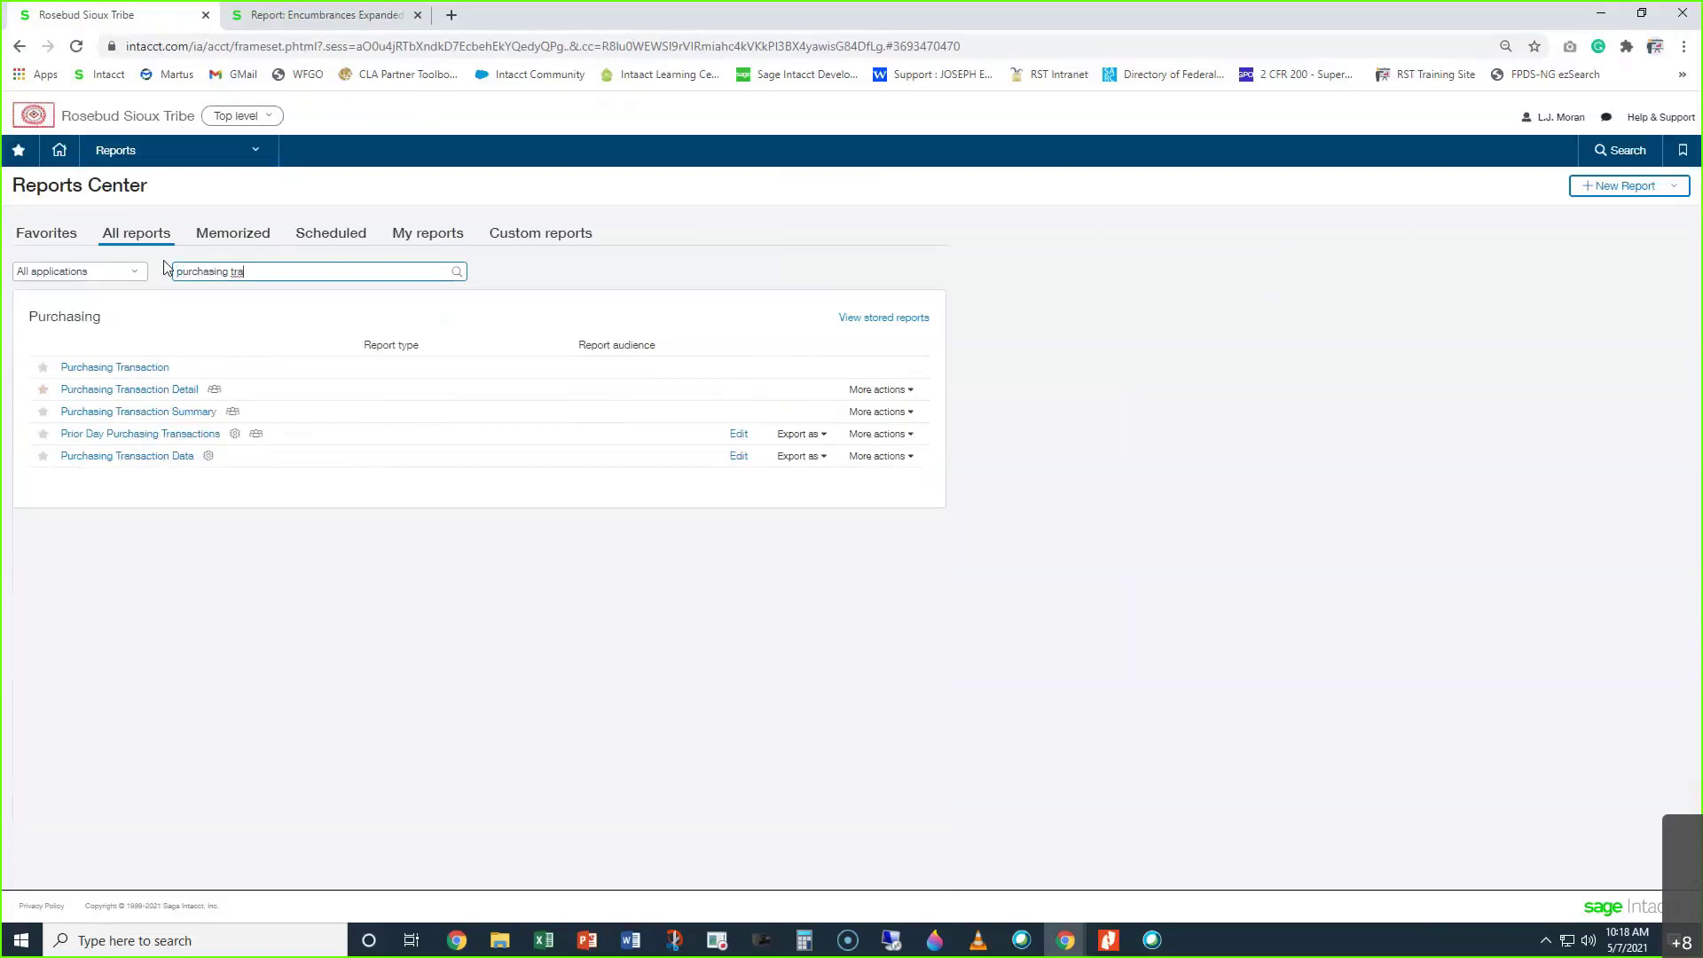
Open the Purchasing Transaction Detail report and set its as-of date to 09/30/2020 and checkbook to 3--General Account
click(148, 390)
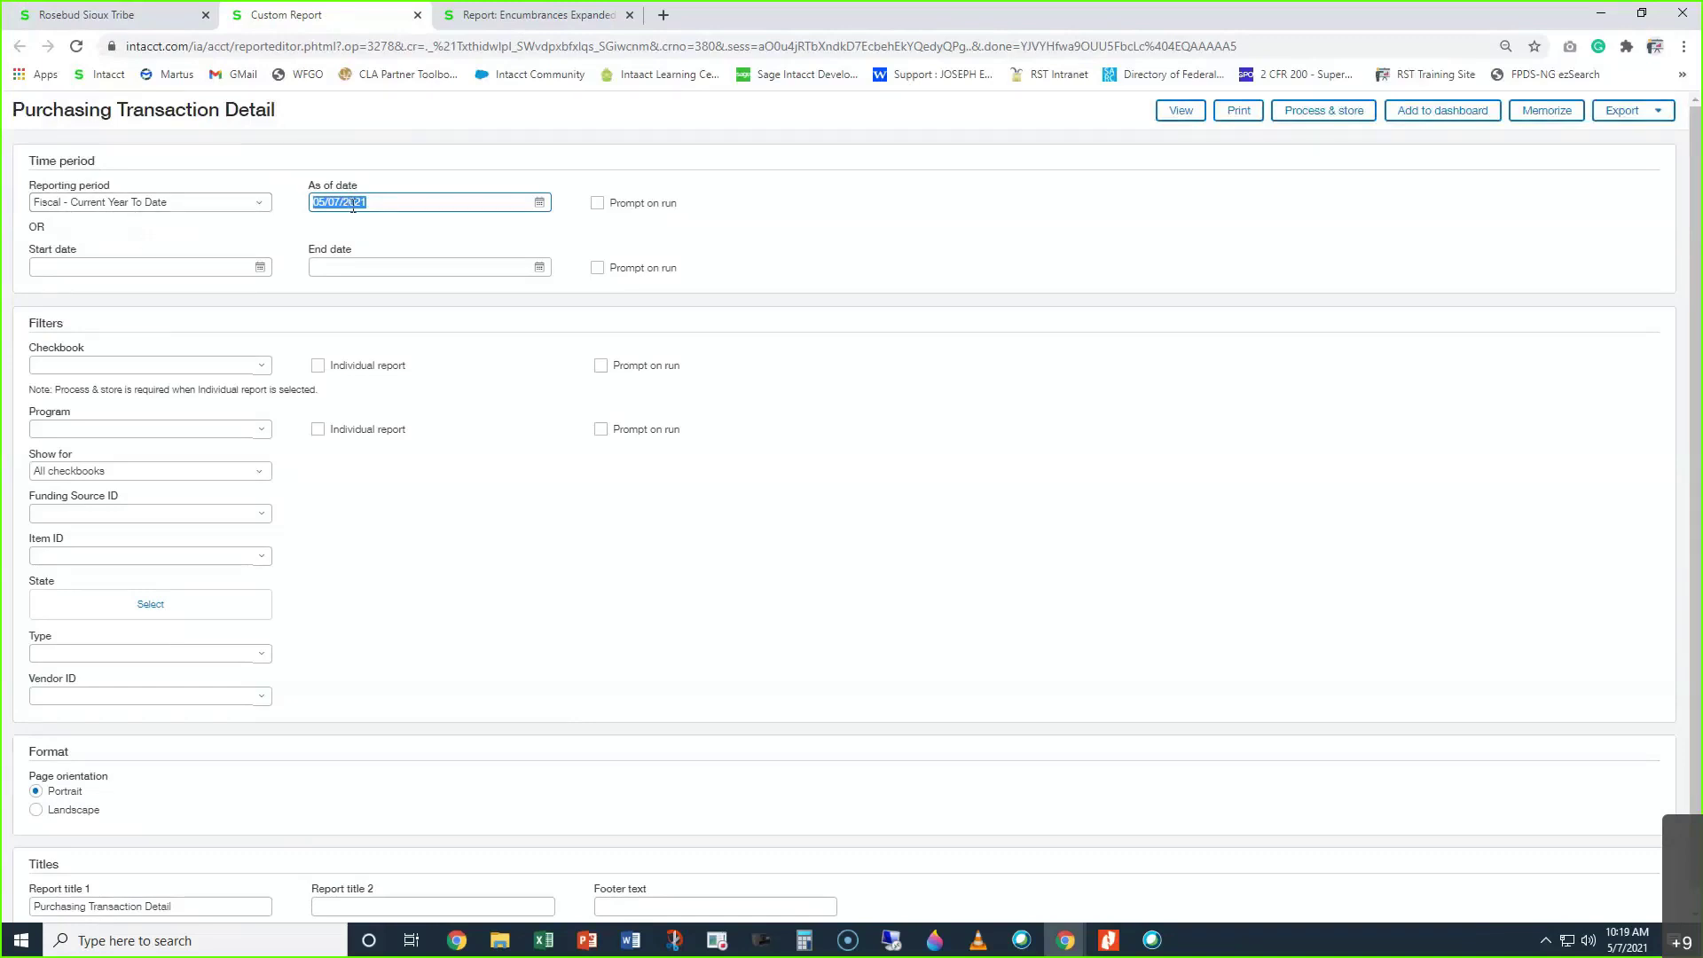
text(9/30/20)
click(98, 369)
text(3)
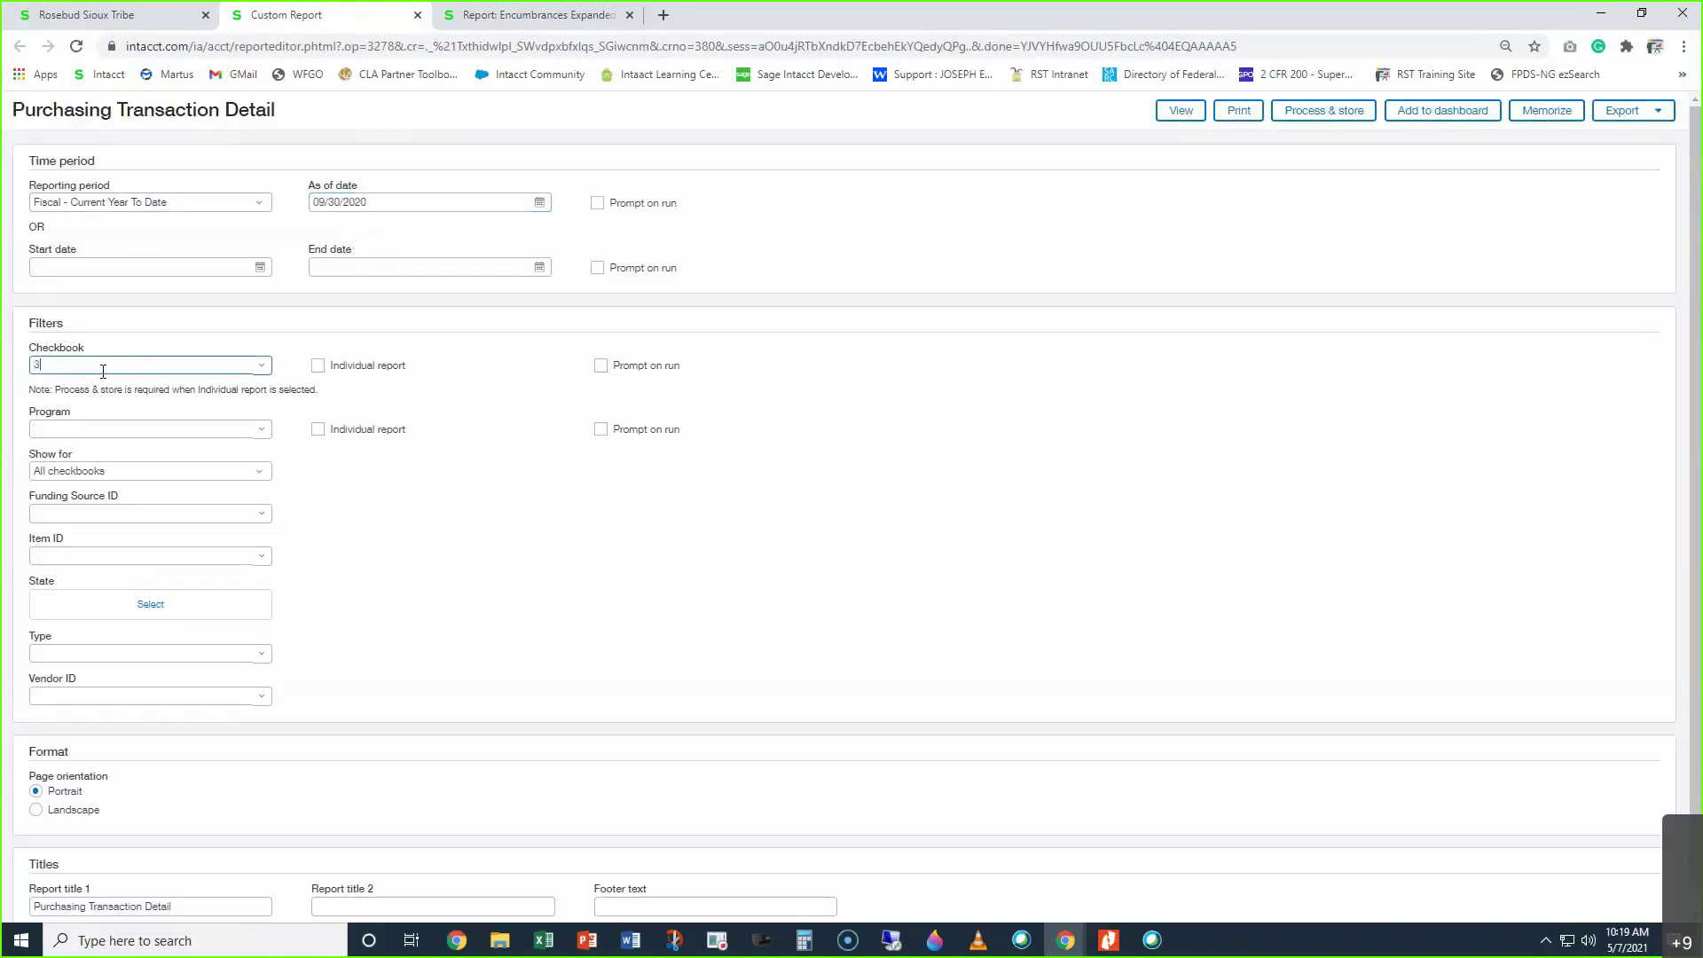
click(99, 413)
Look up checkbooks matching "a" and set the checkbook back to 3--General Account
drag(130, 365, 15, 383)
text(a)
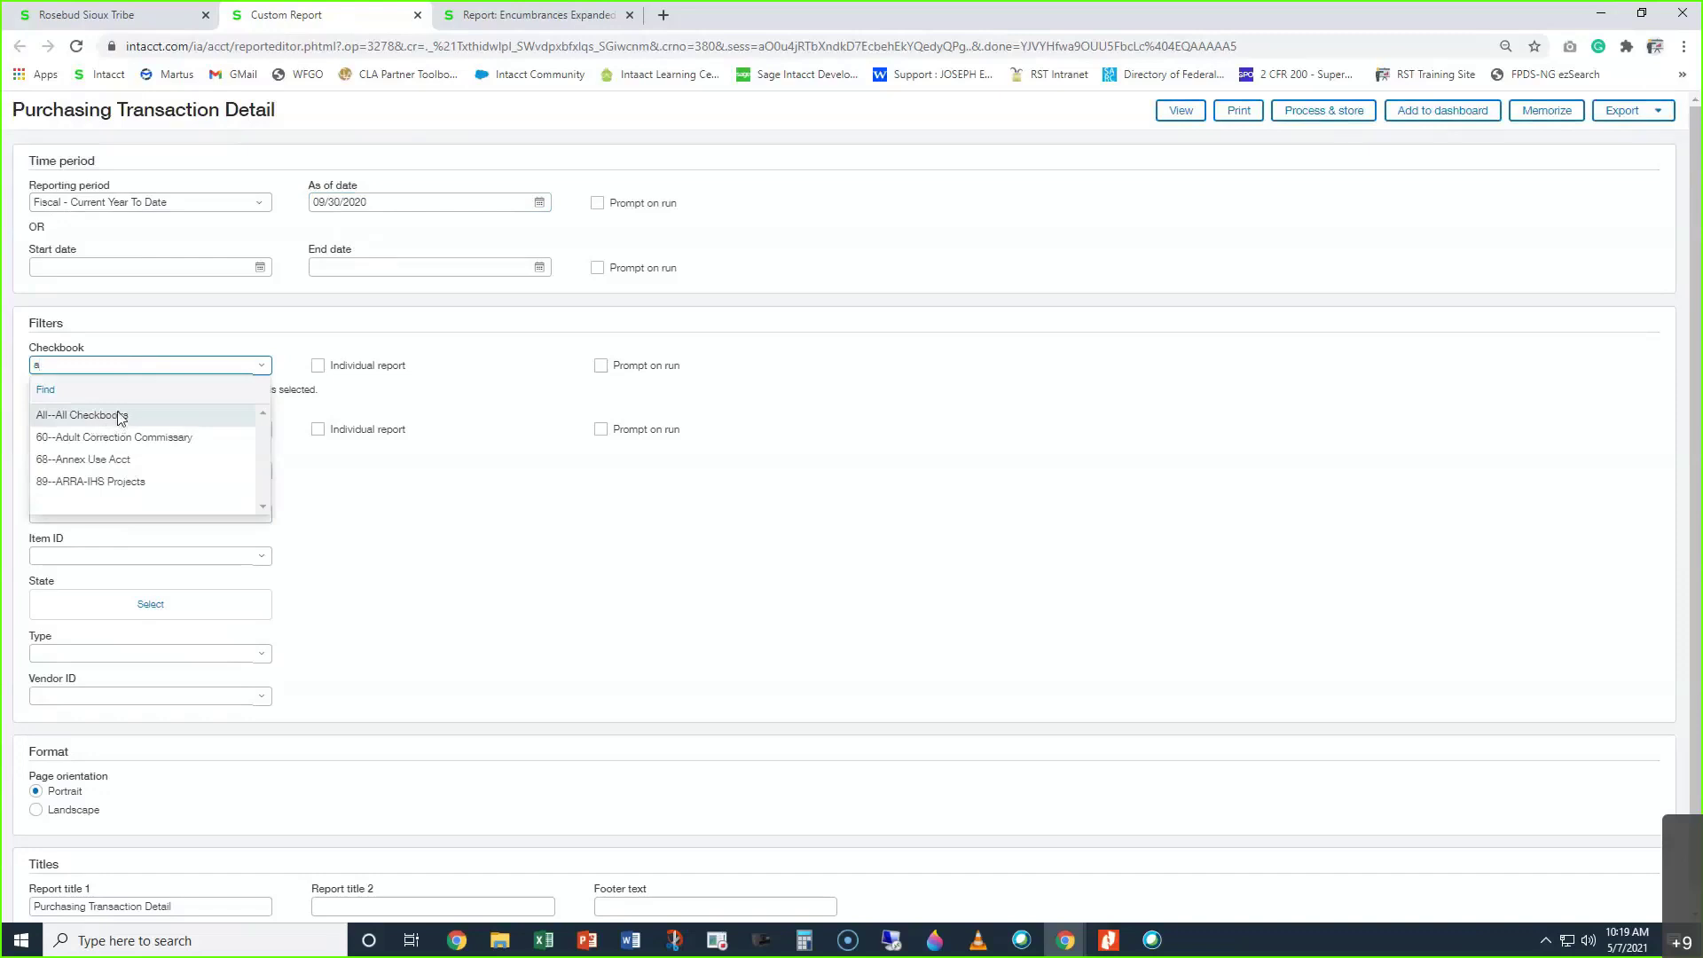
drag(43, 362, 11, 365)
text(3)
click(82, 416)
Set the report's program filter to 131--KOYA
click(71, 431)
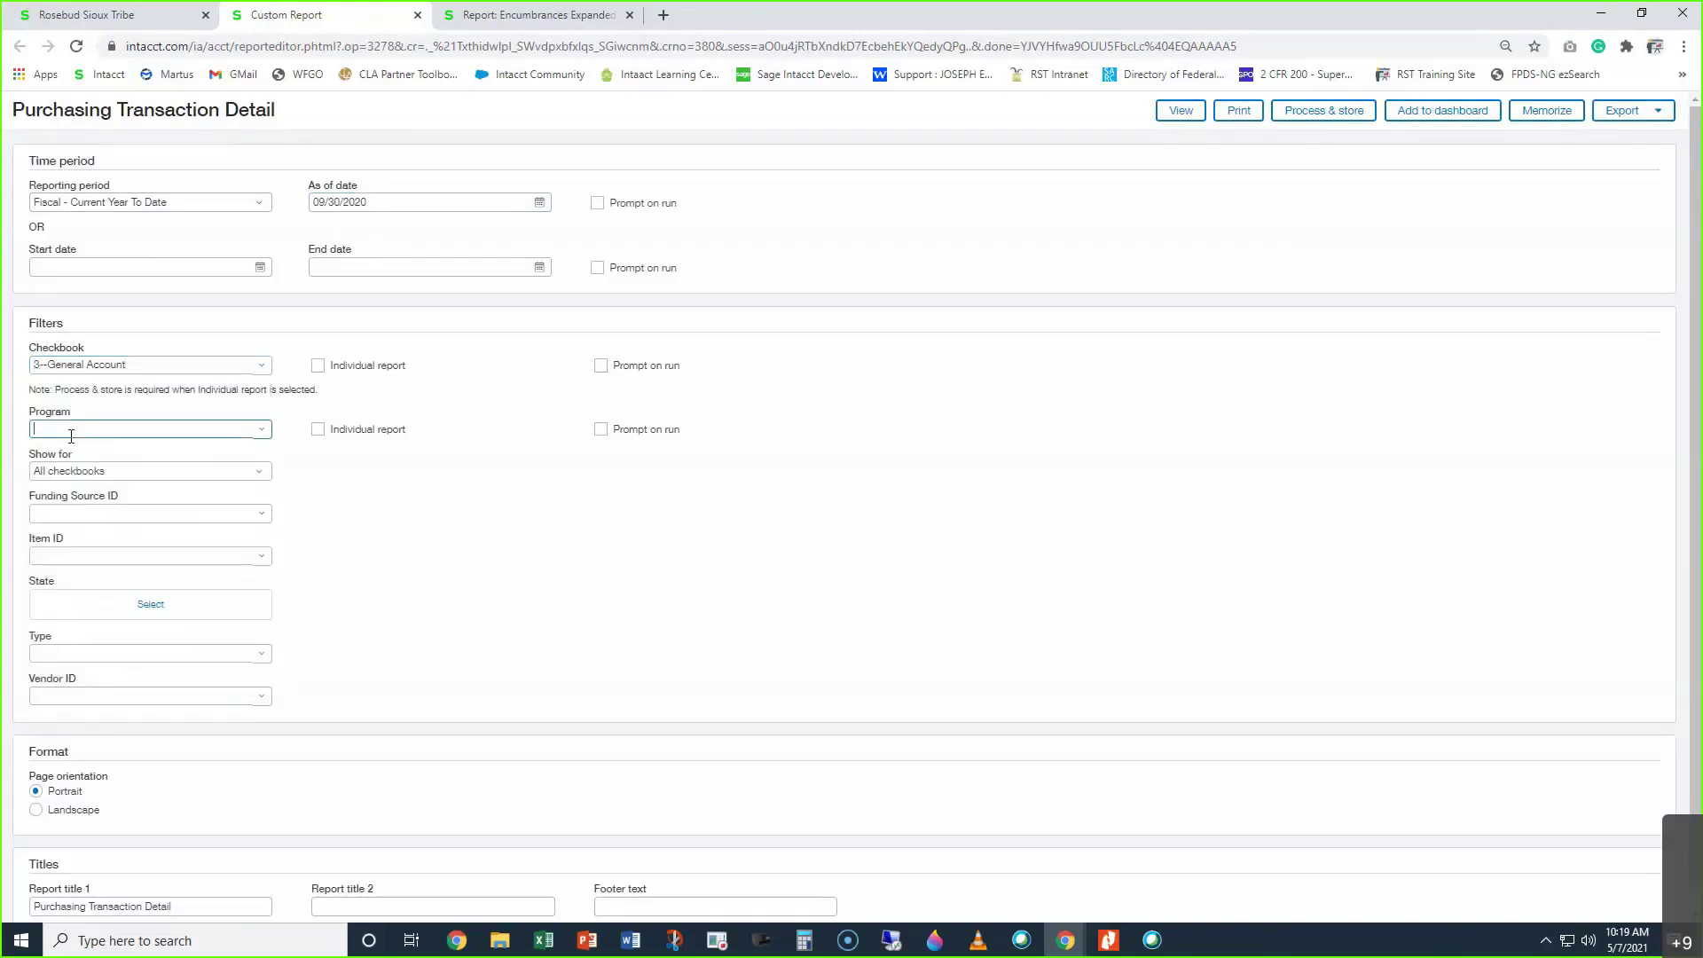
text(koy)
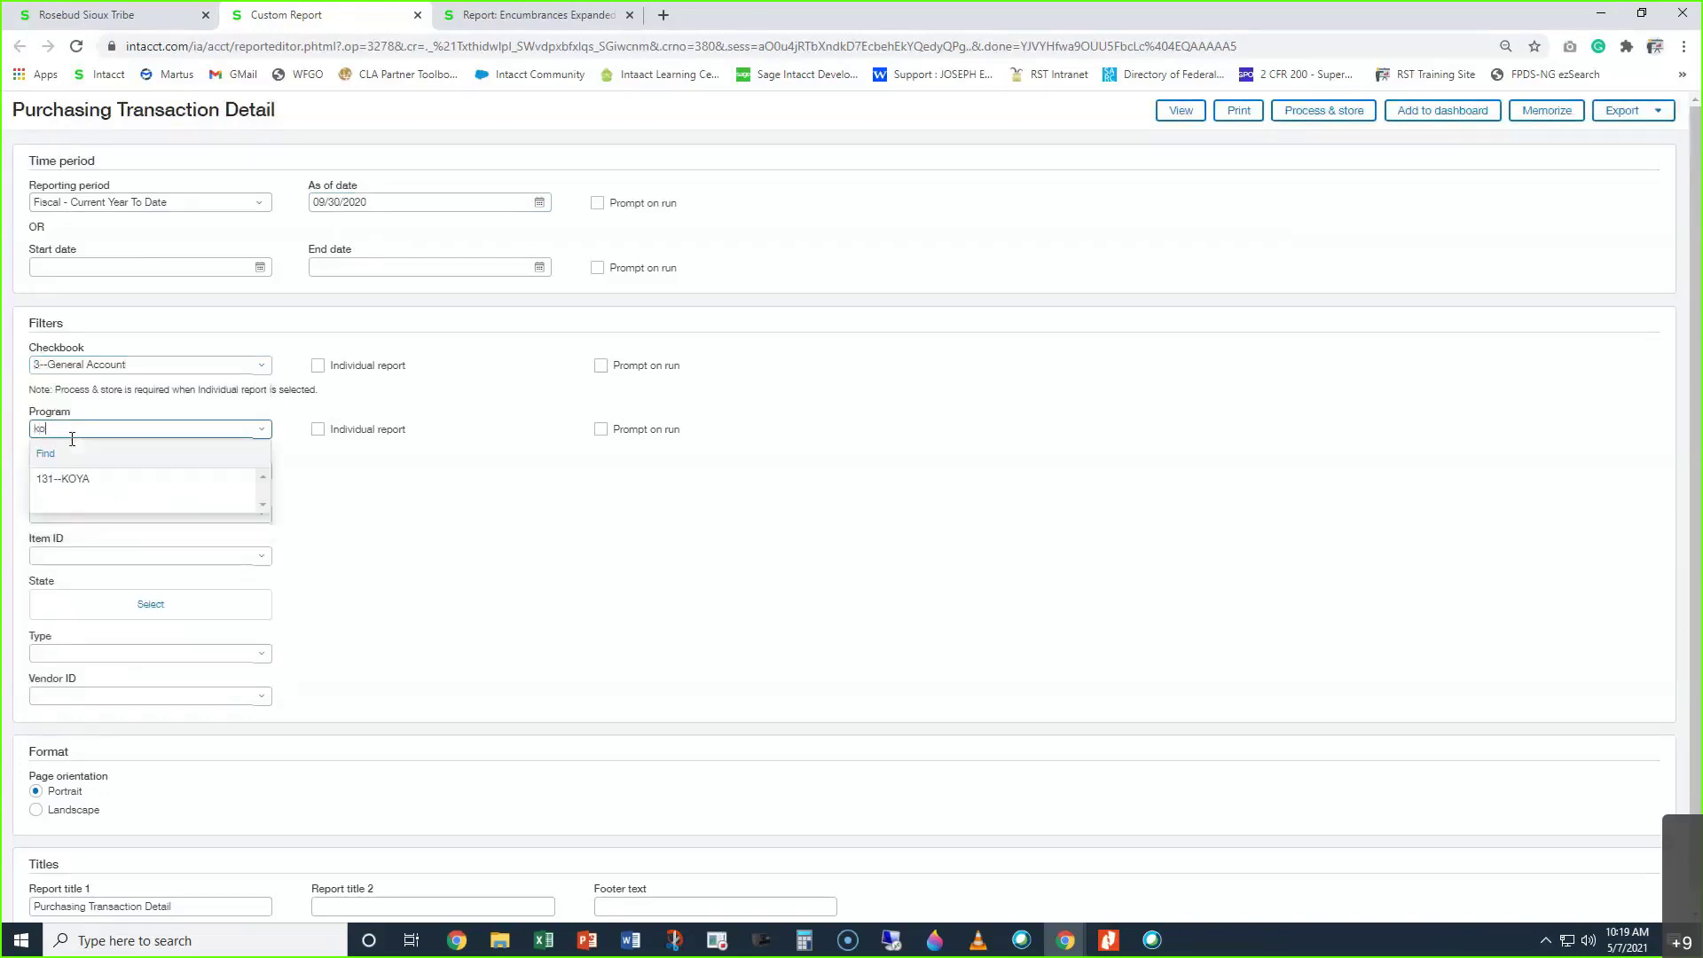
click(84, 480)
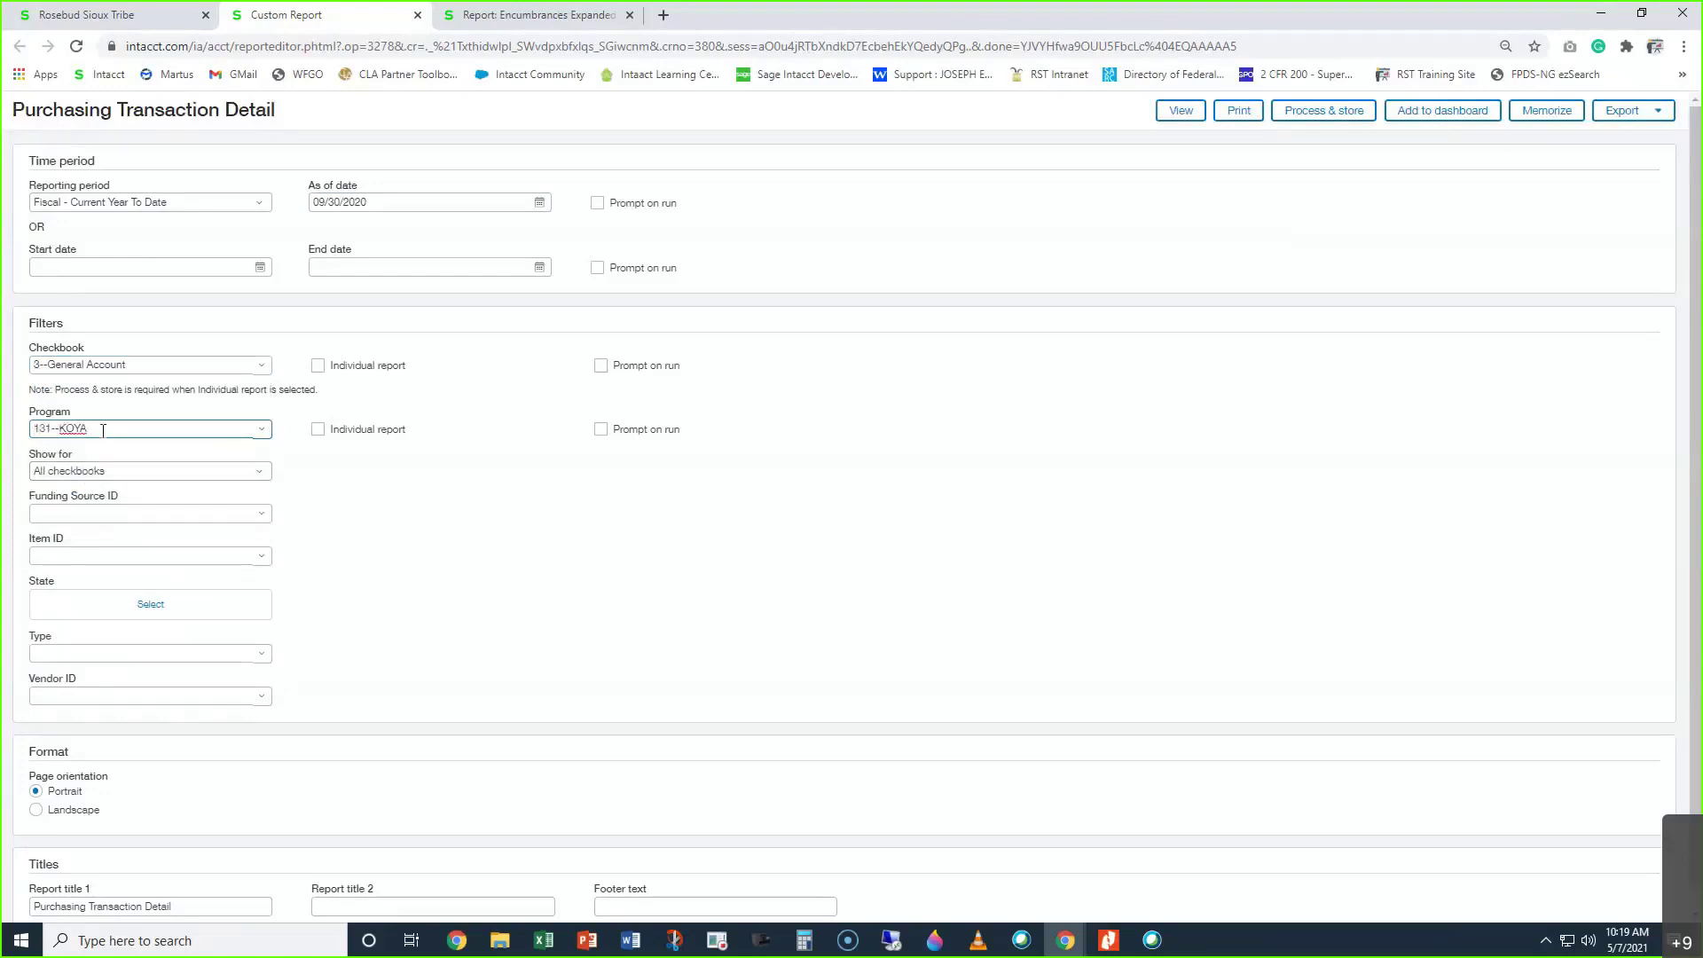
Look up programs matching "all" and set the program filter back to 131--KOYA
drag(101, 430, 30, 430)
text(all)
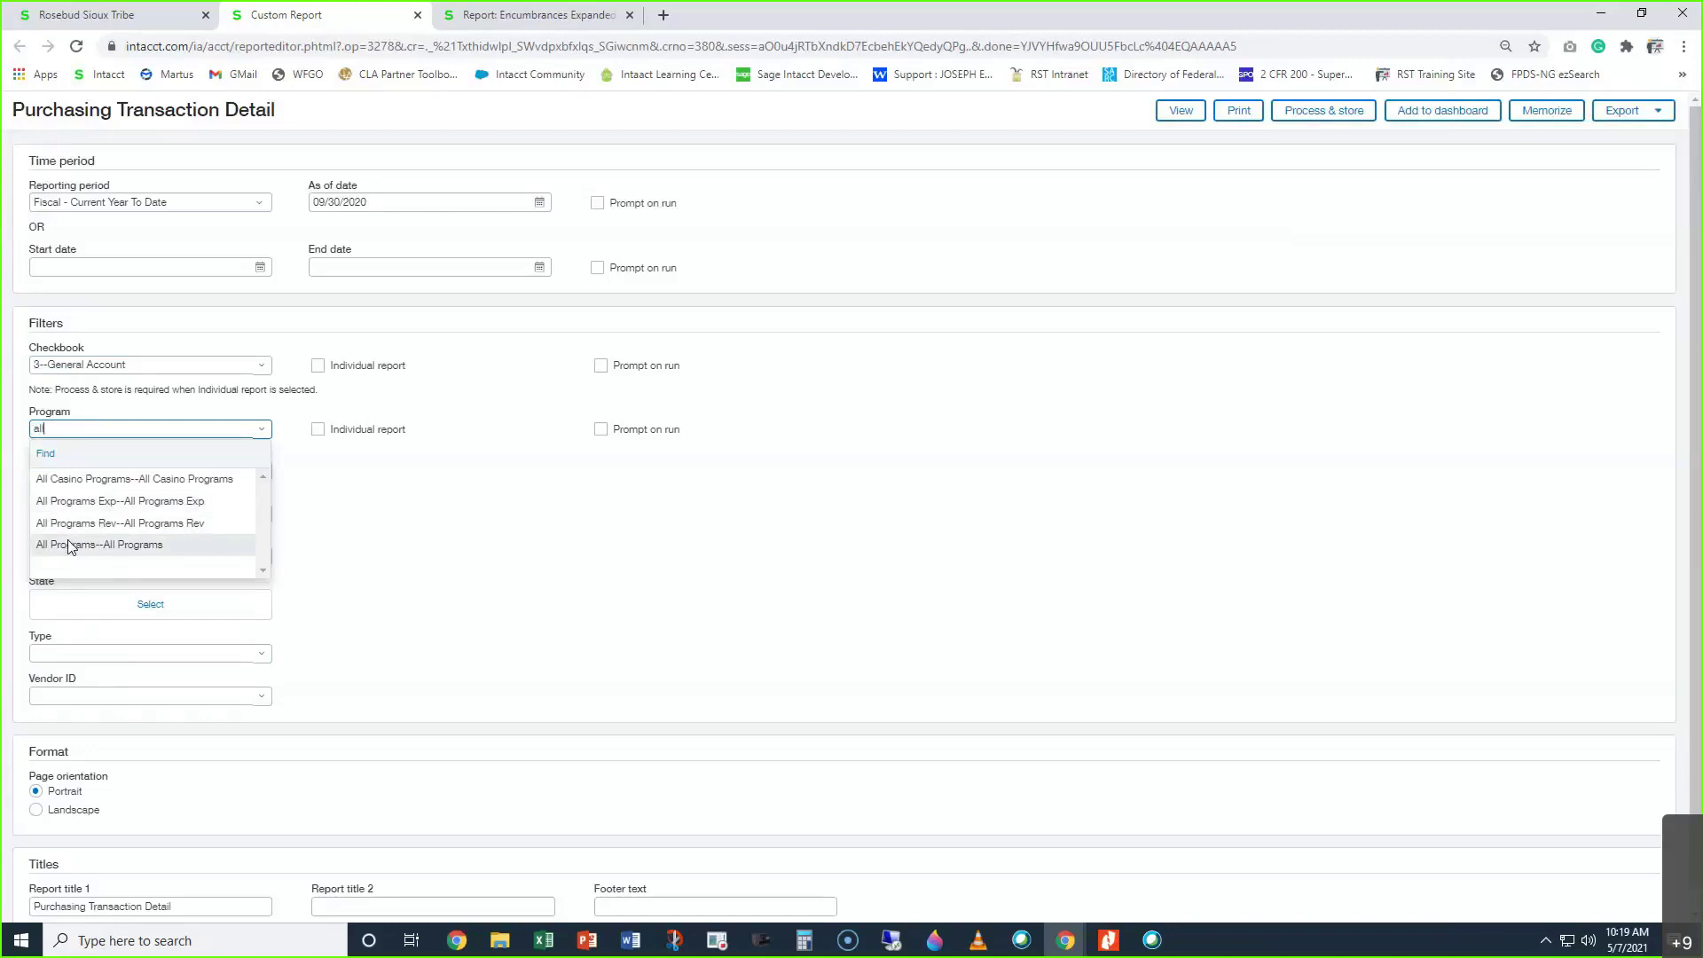
drag(53, 429, 25, 426)
text(131)
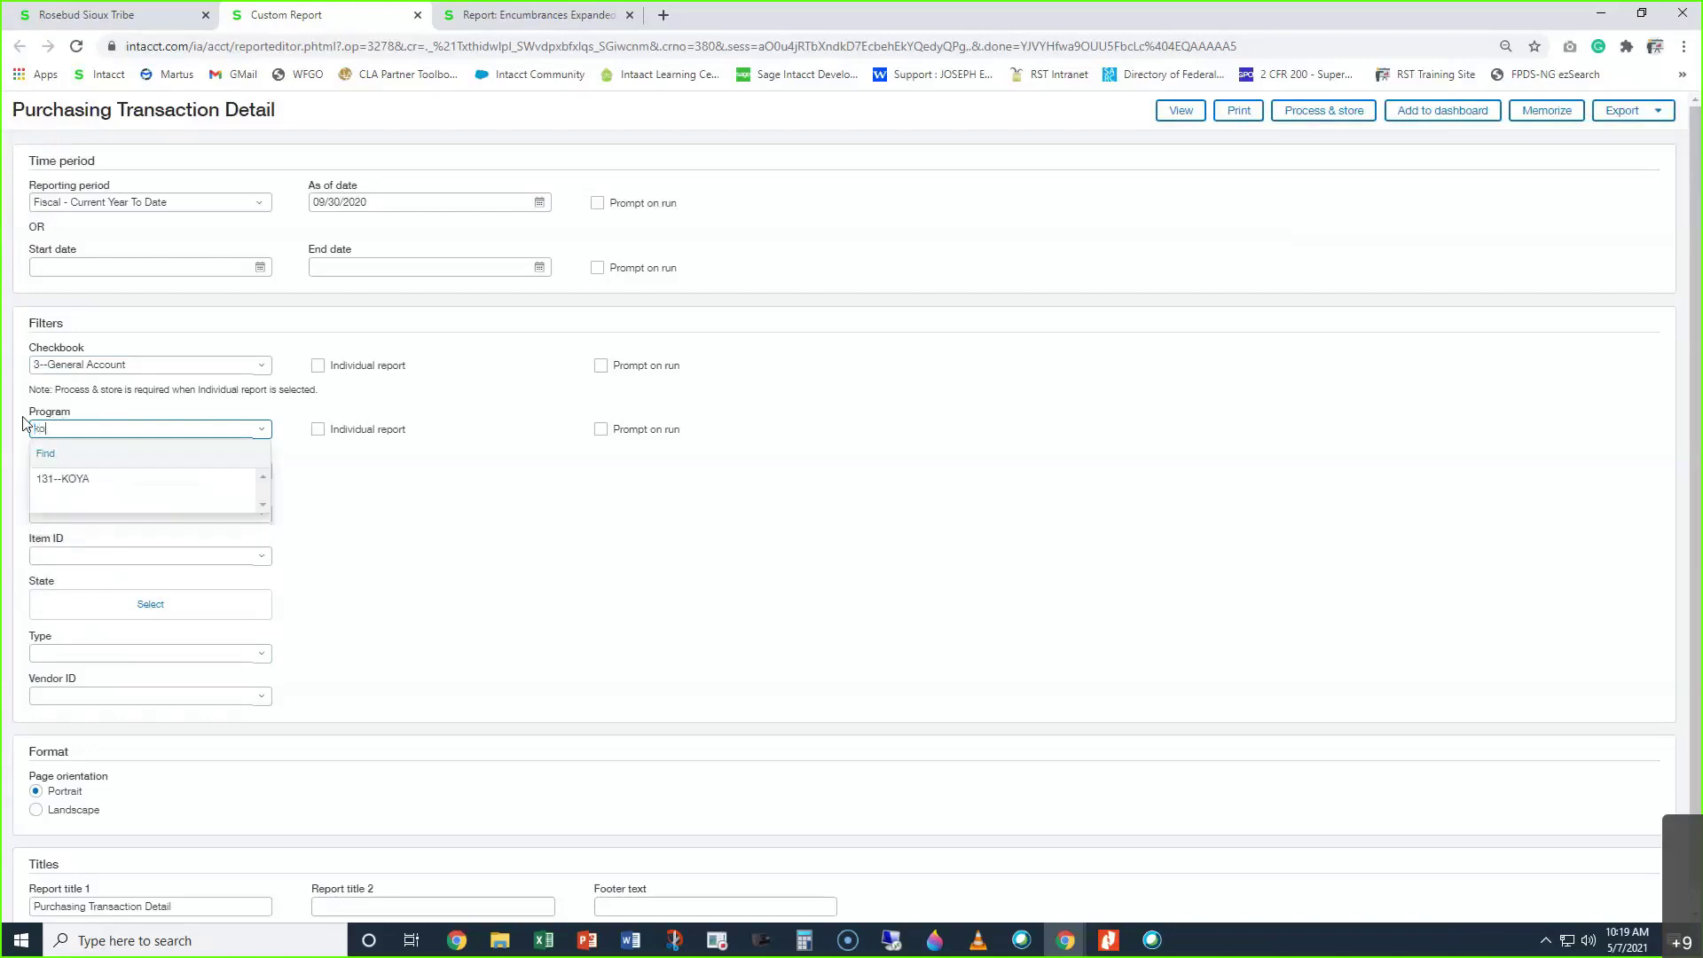
click(66, 484)
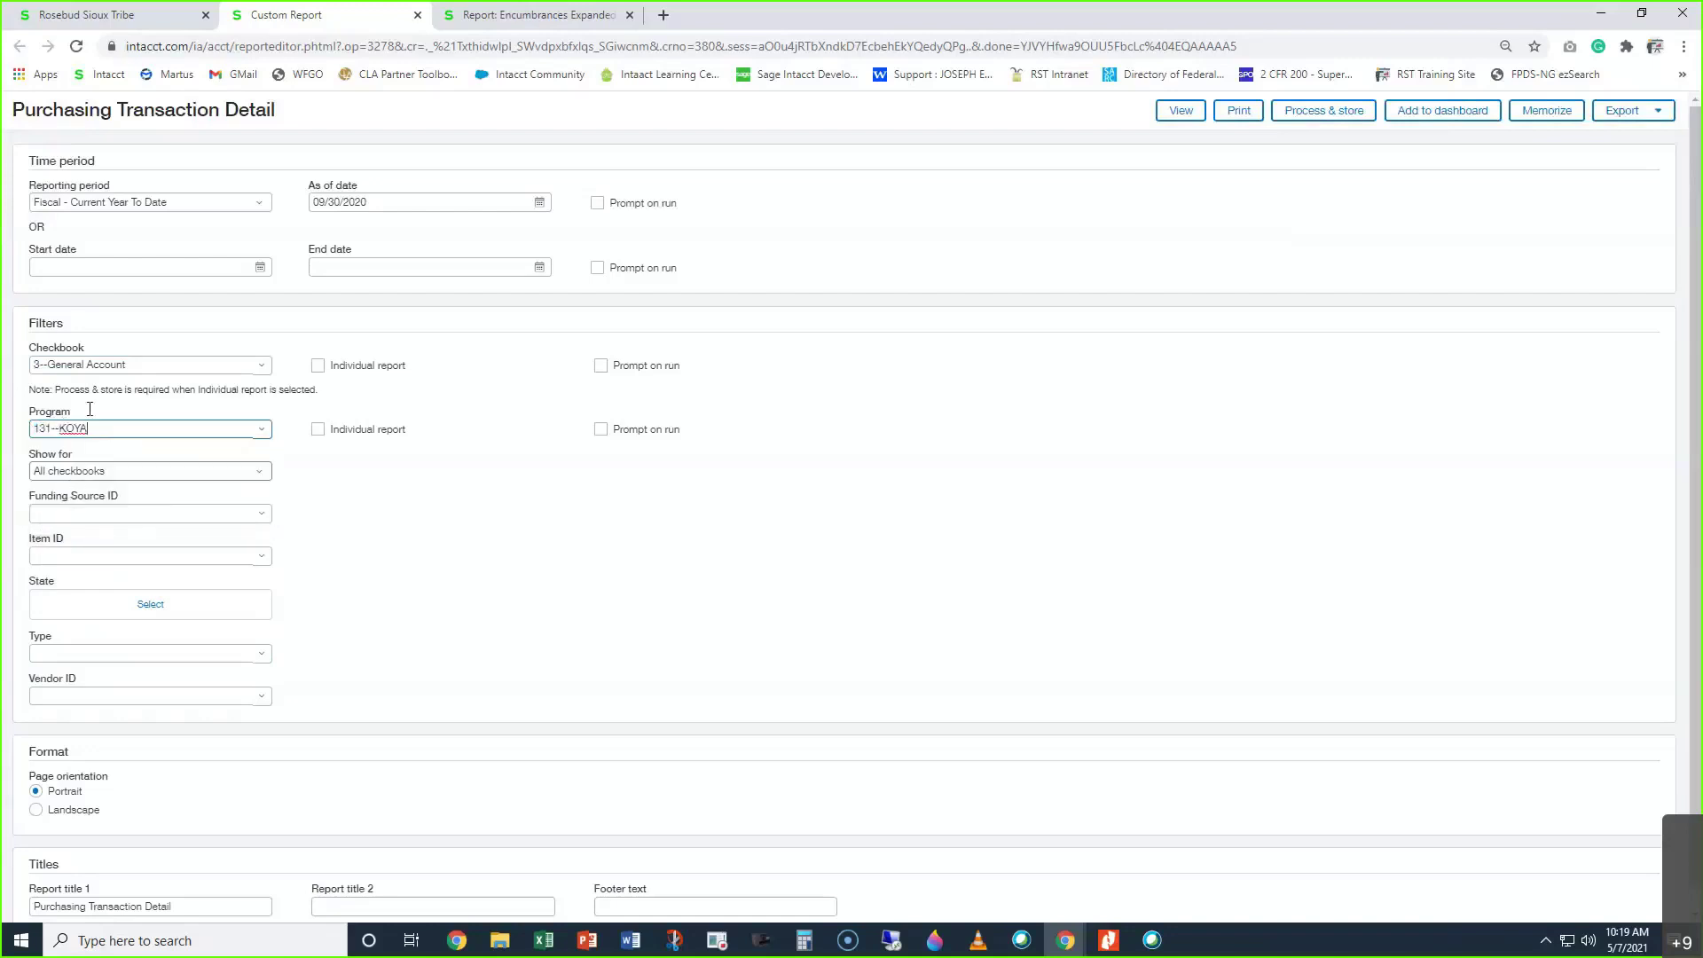
Set the funding source filter to 50.150 KOYA--KOYA
click(118, 513)
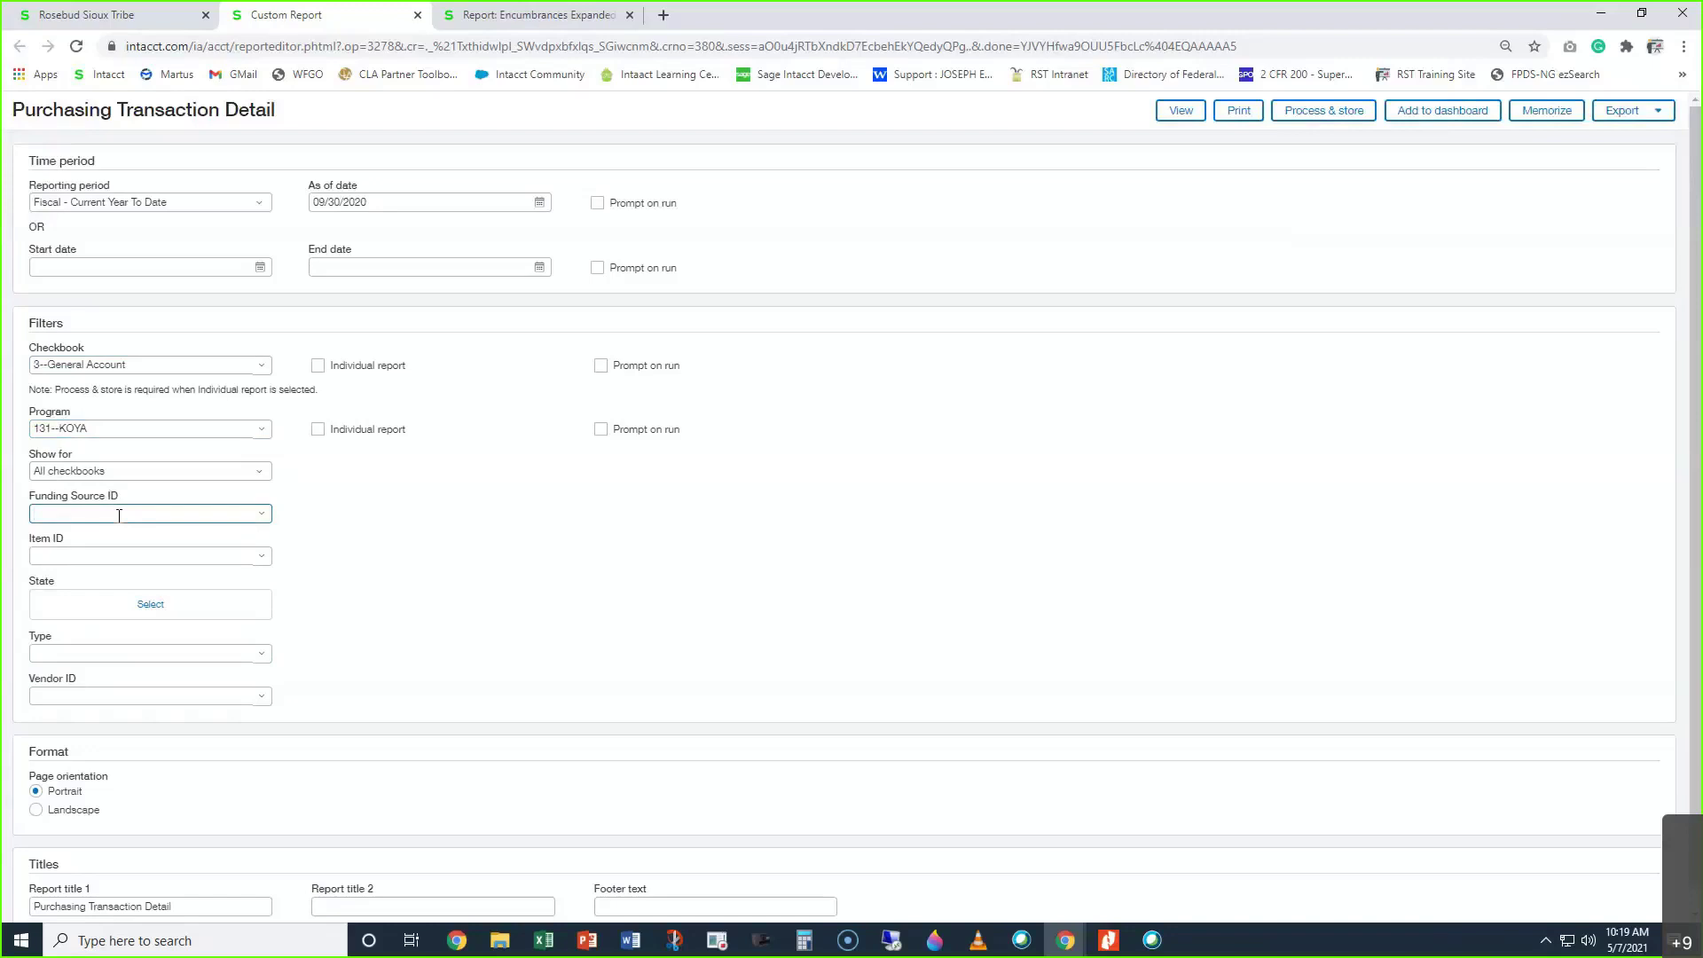
text(koy)
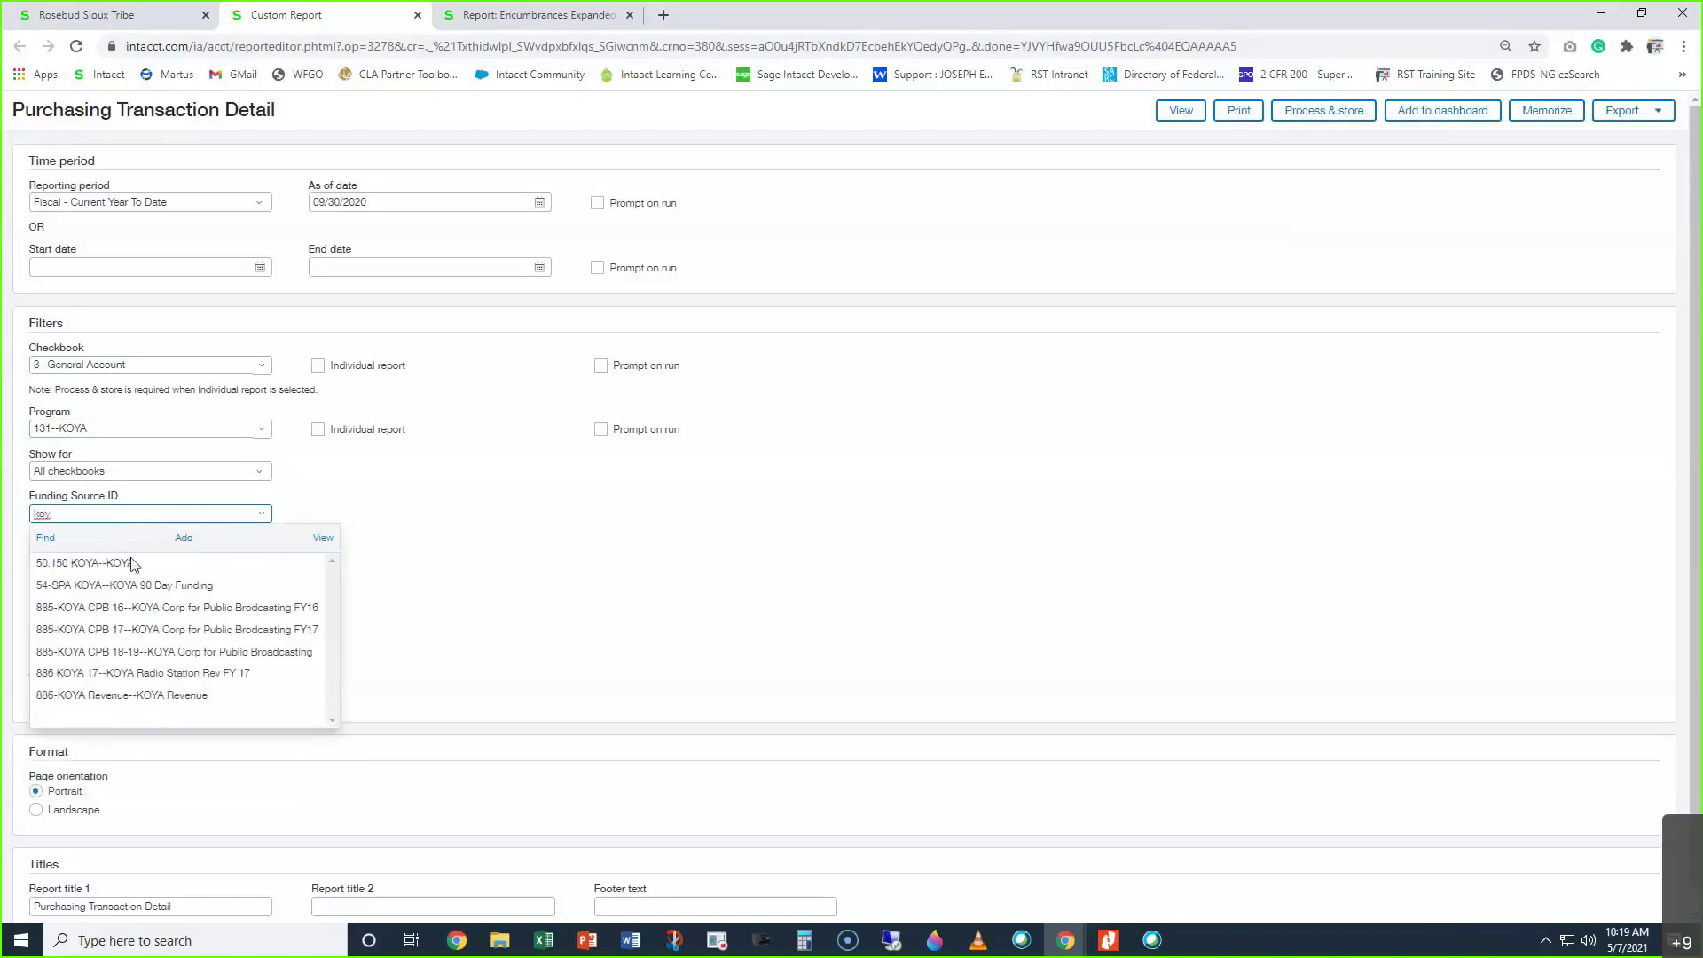
click(130, 564)
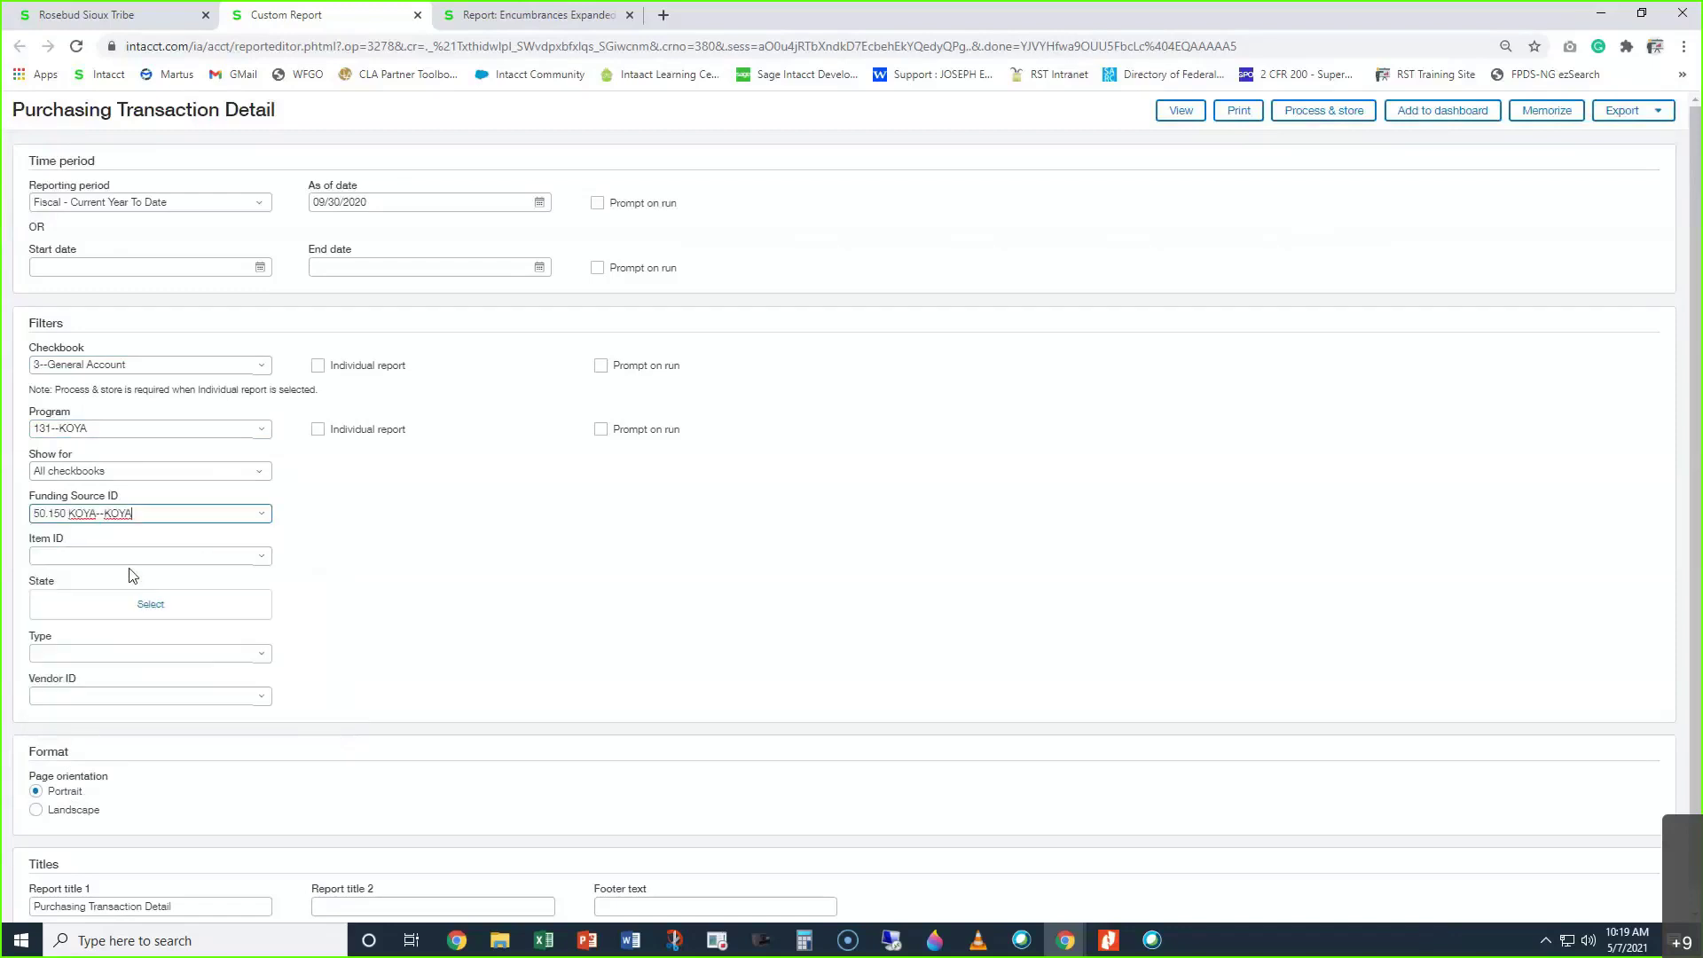
Browse the available item IDs without choosing one for the report filter
click(75, 555)
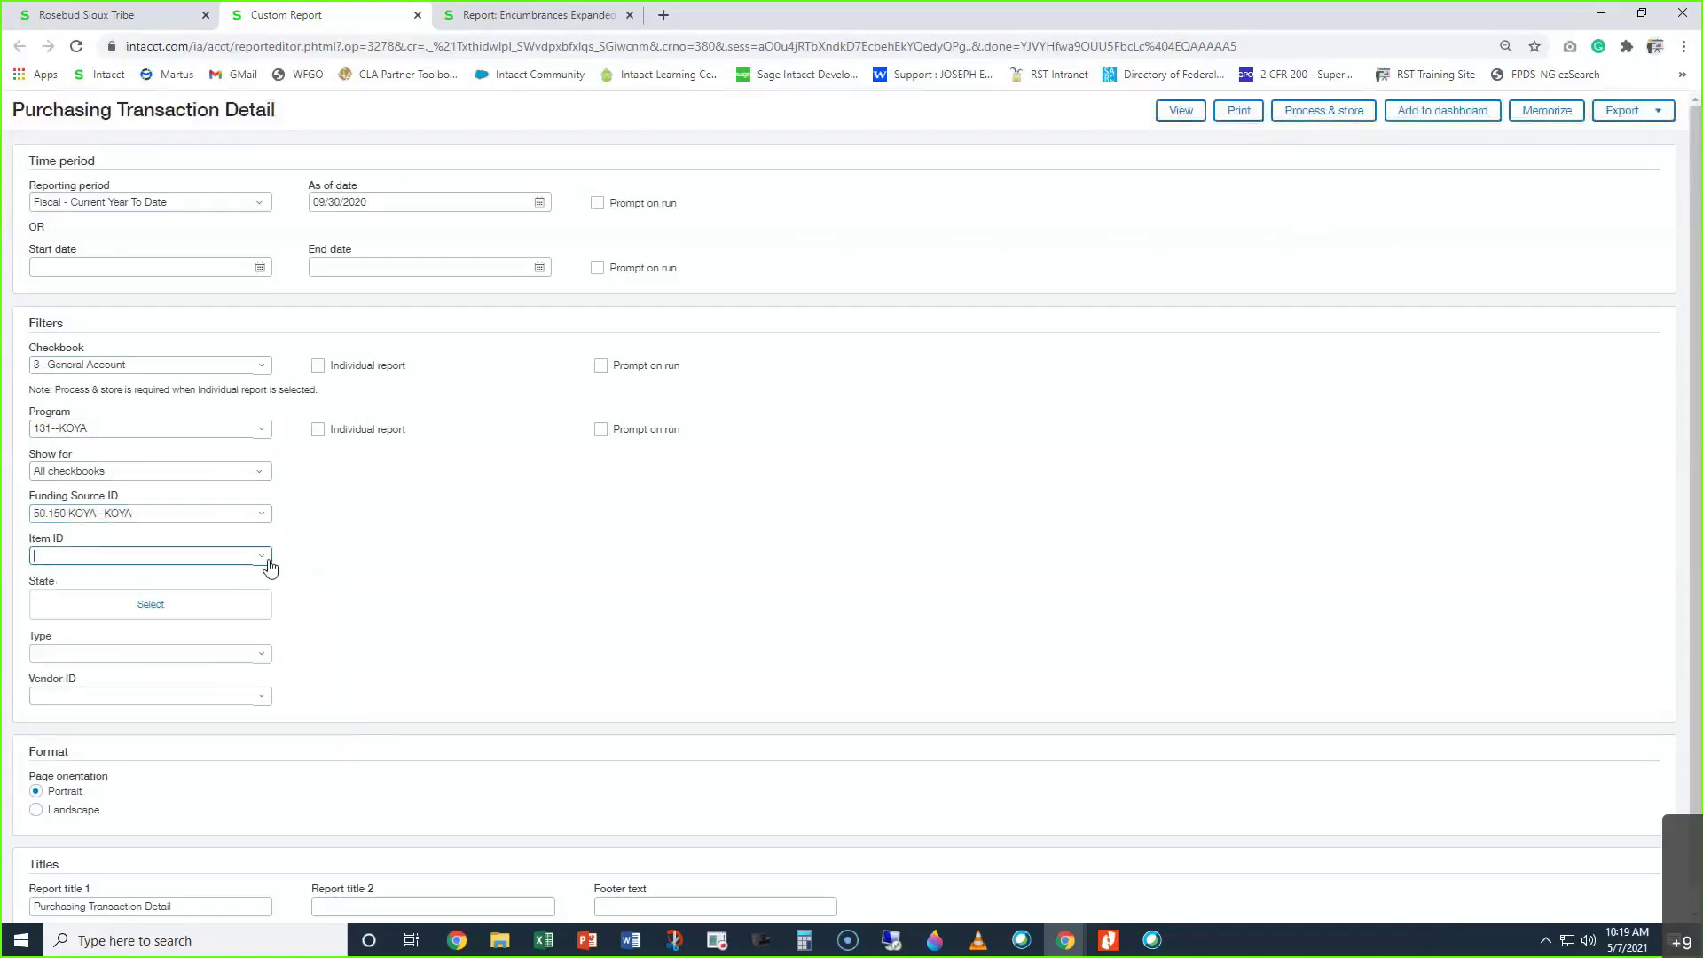
click(269, 561)
drag(344, 619, 333, 759)
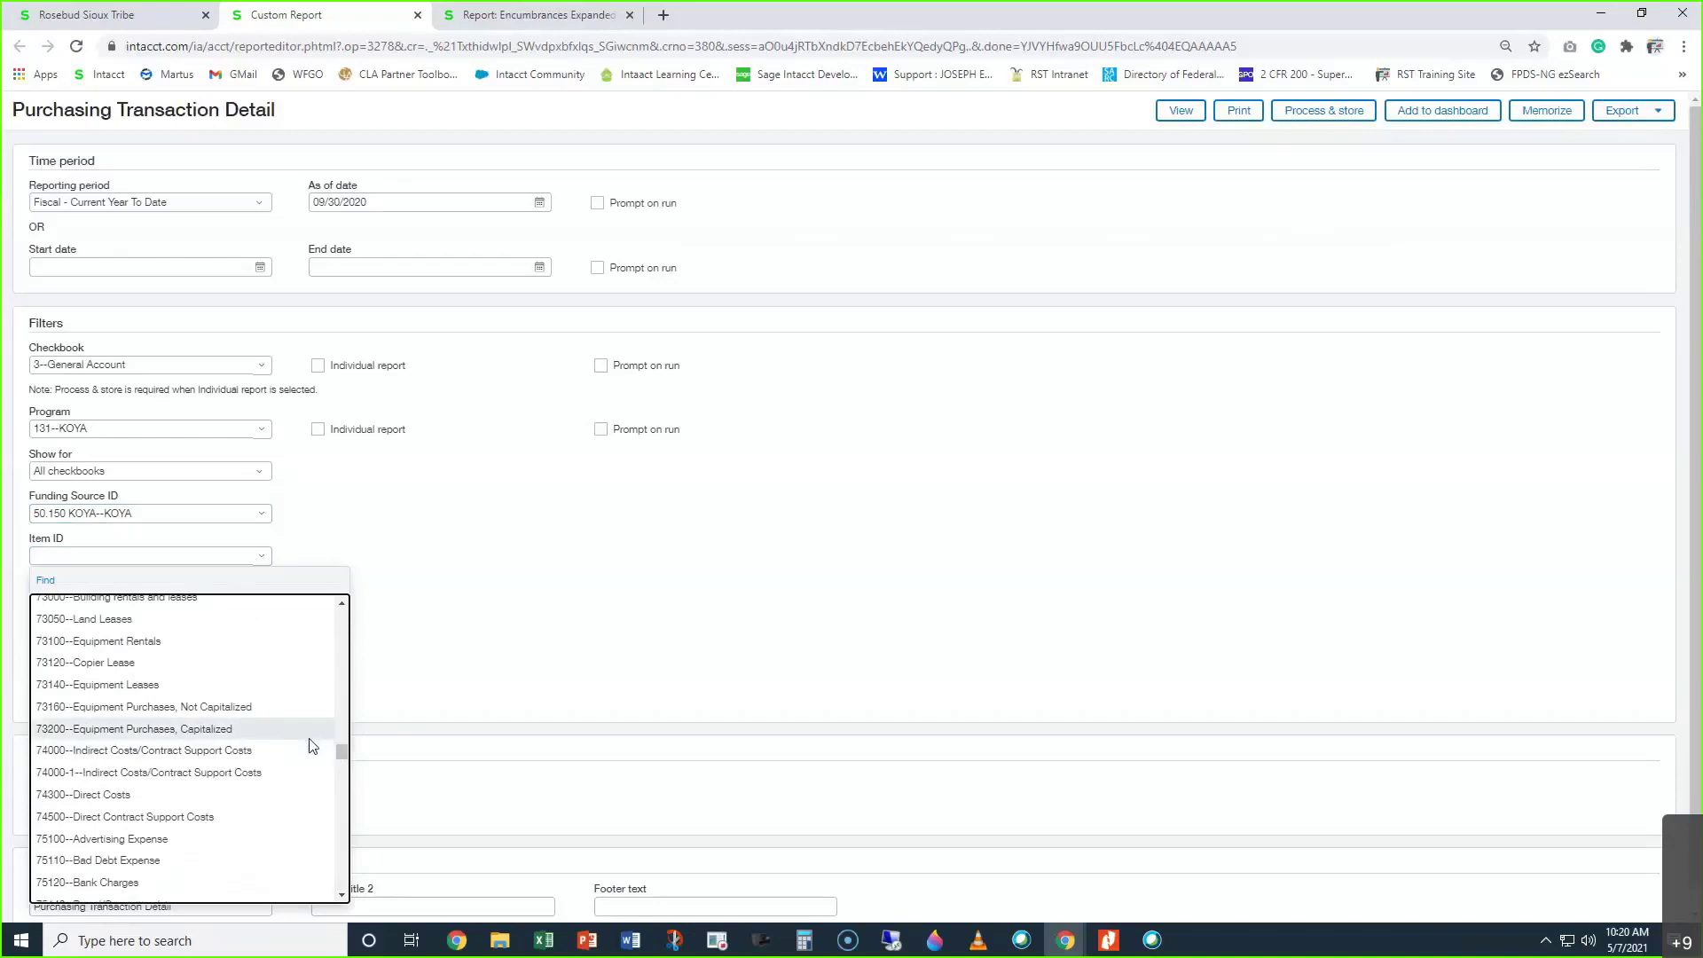
click(530, 625)
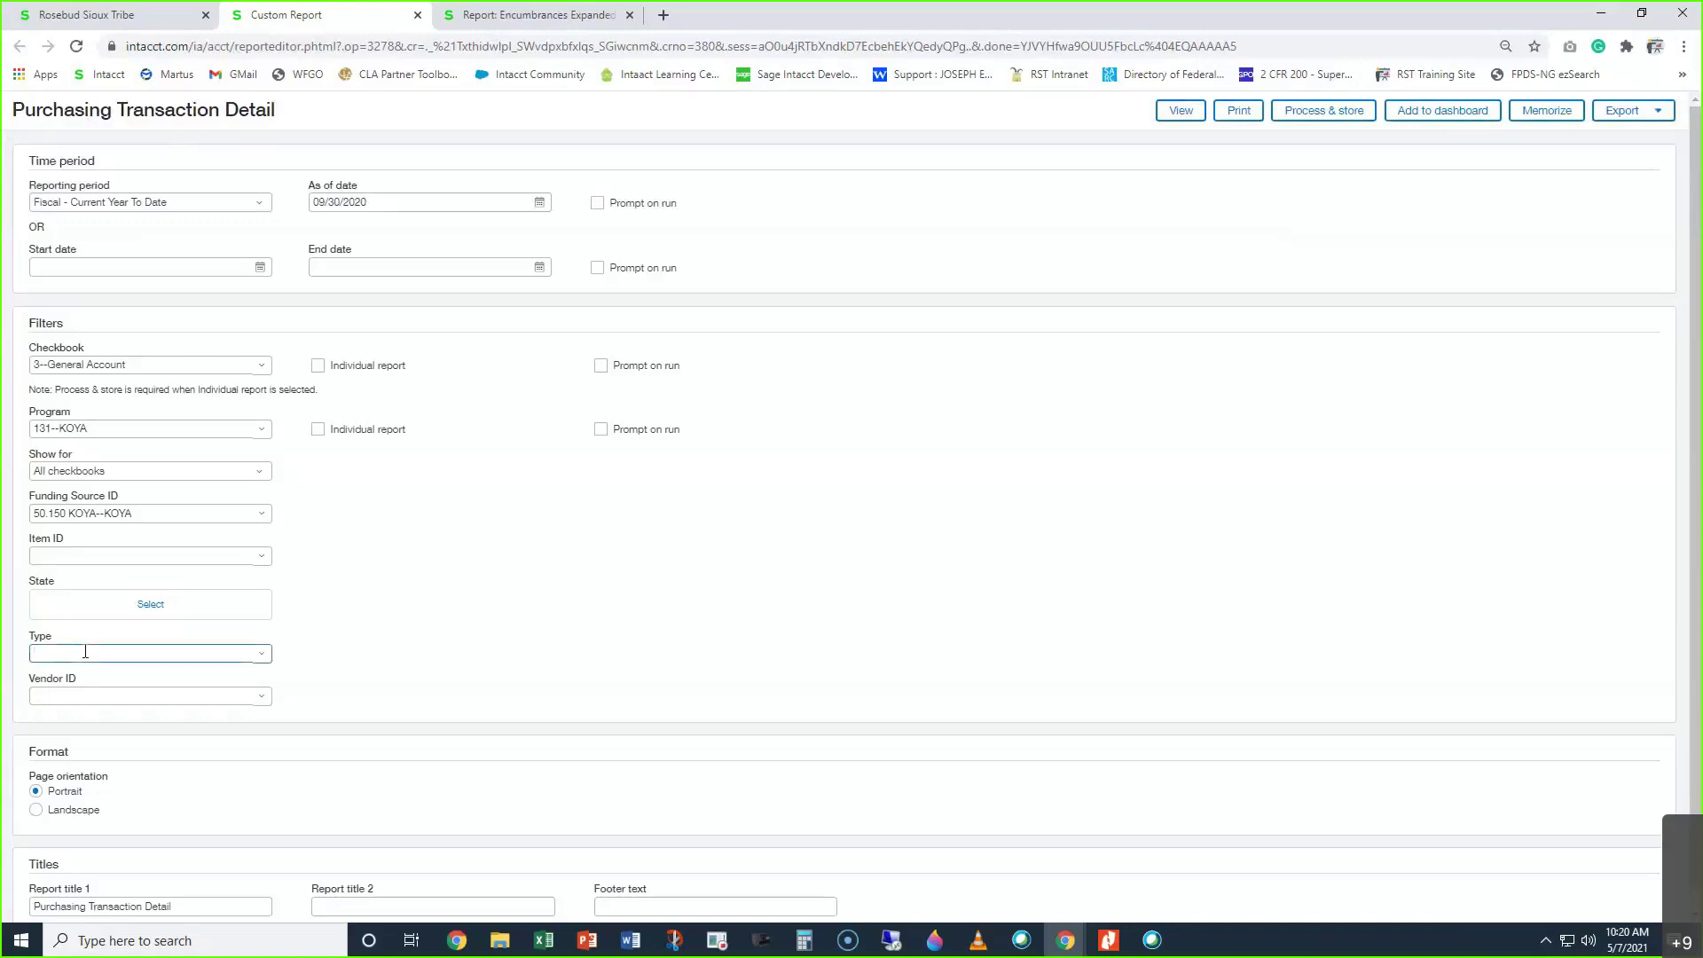
Set the transaction type to Purchase Order and look through the other available types
text(pu)
click(94, 704)
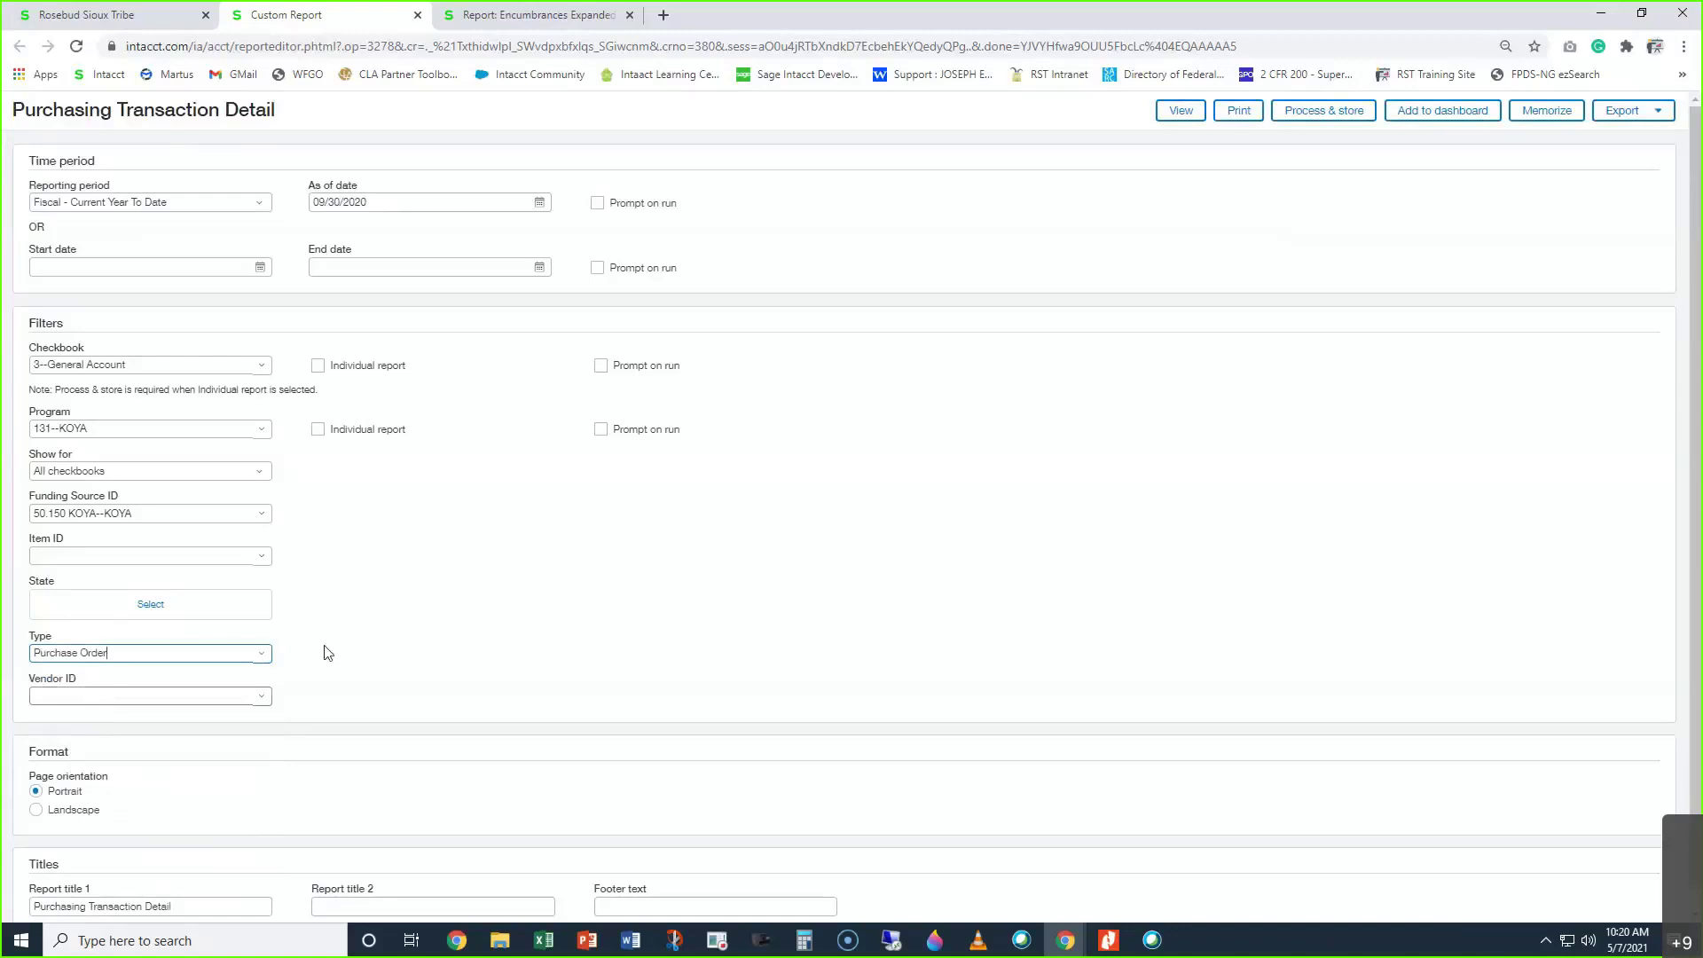
click(265, 660)
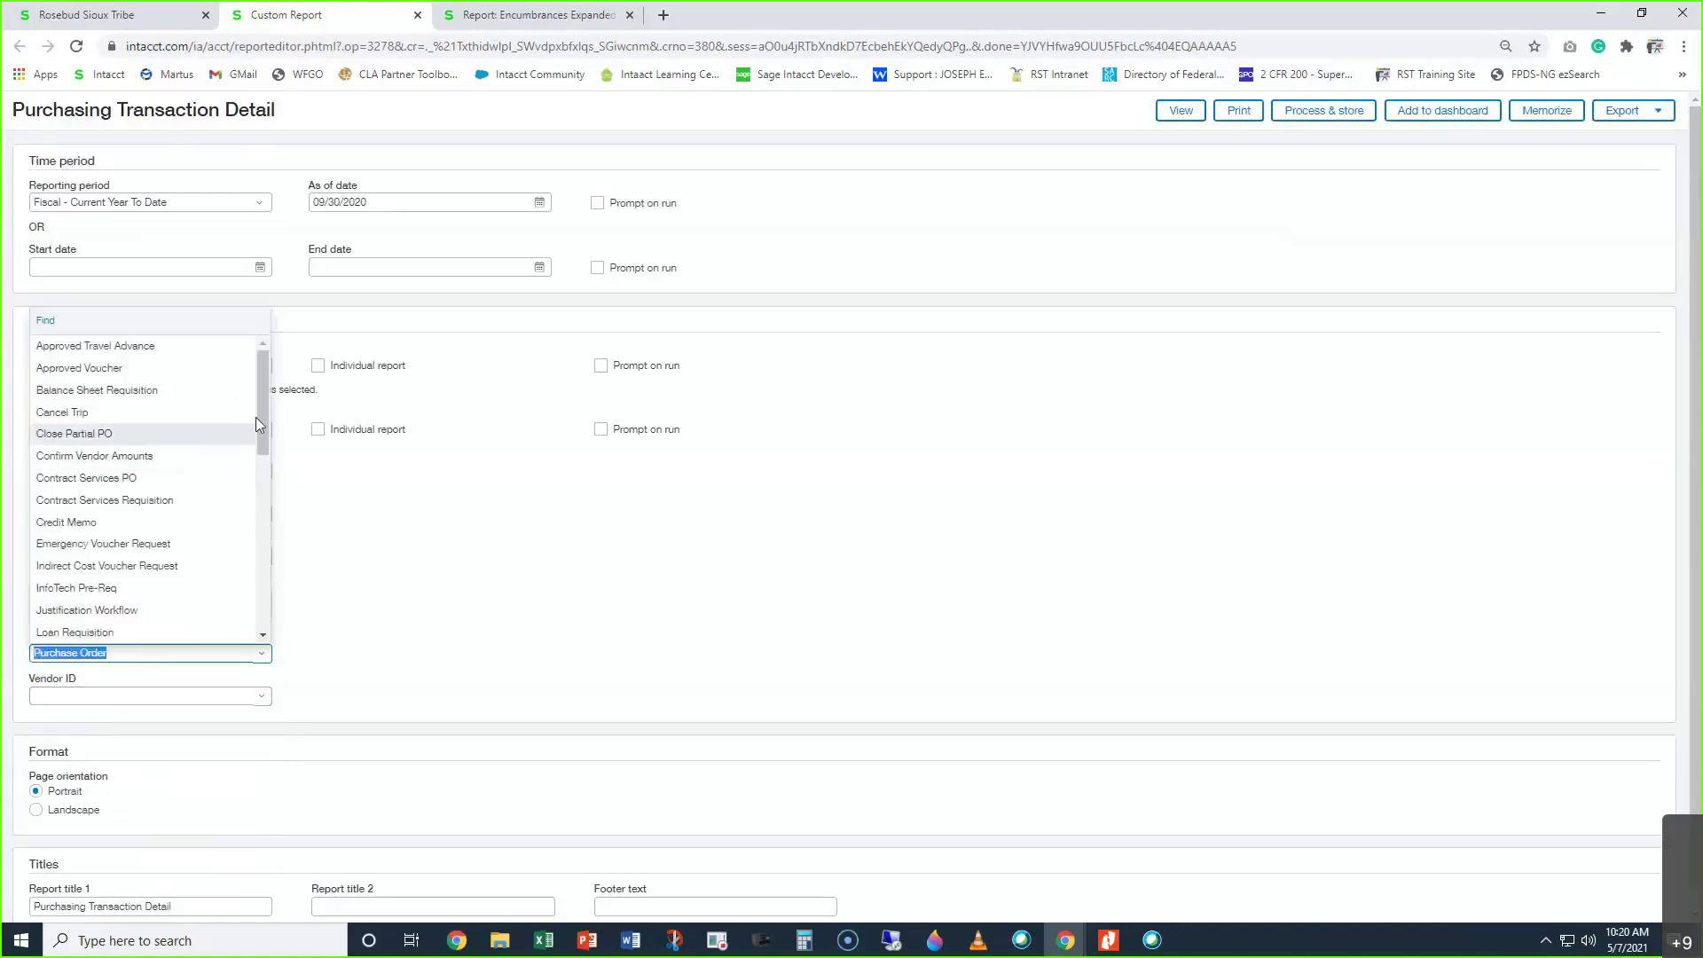
drag(263, 410, 225, 432)
click(522, 511)
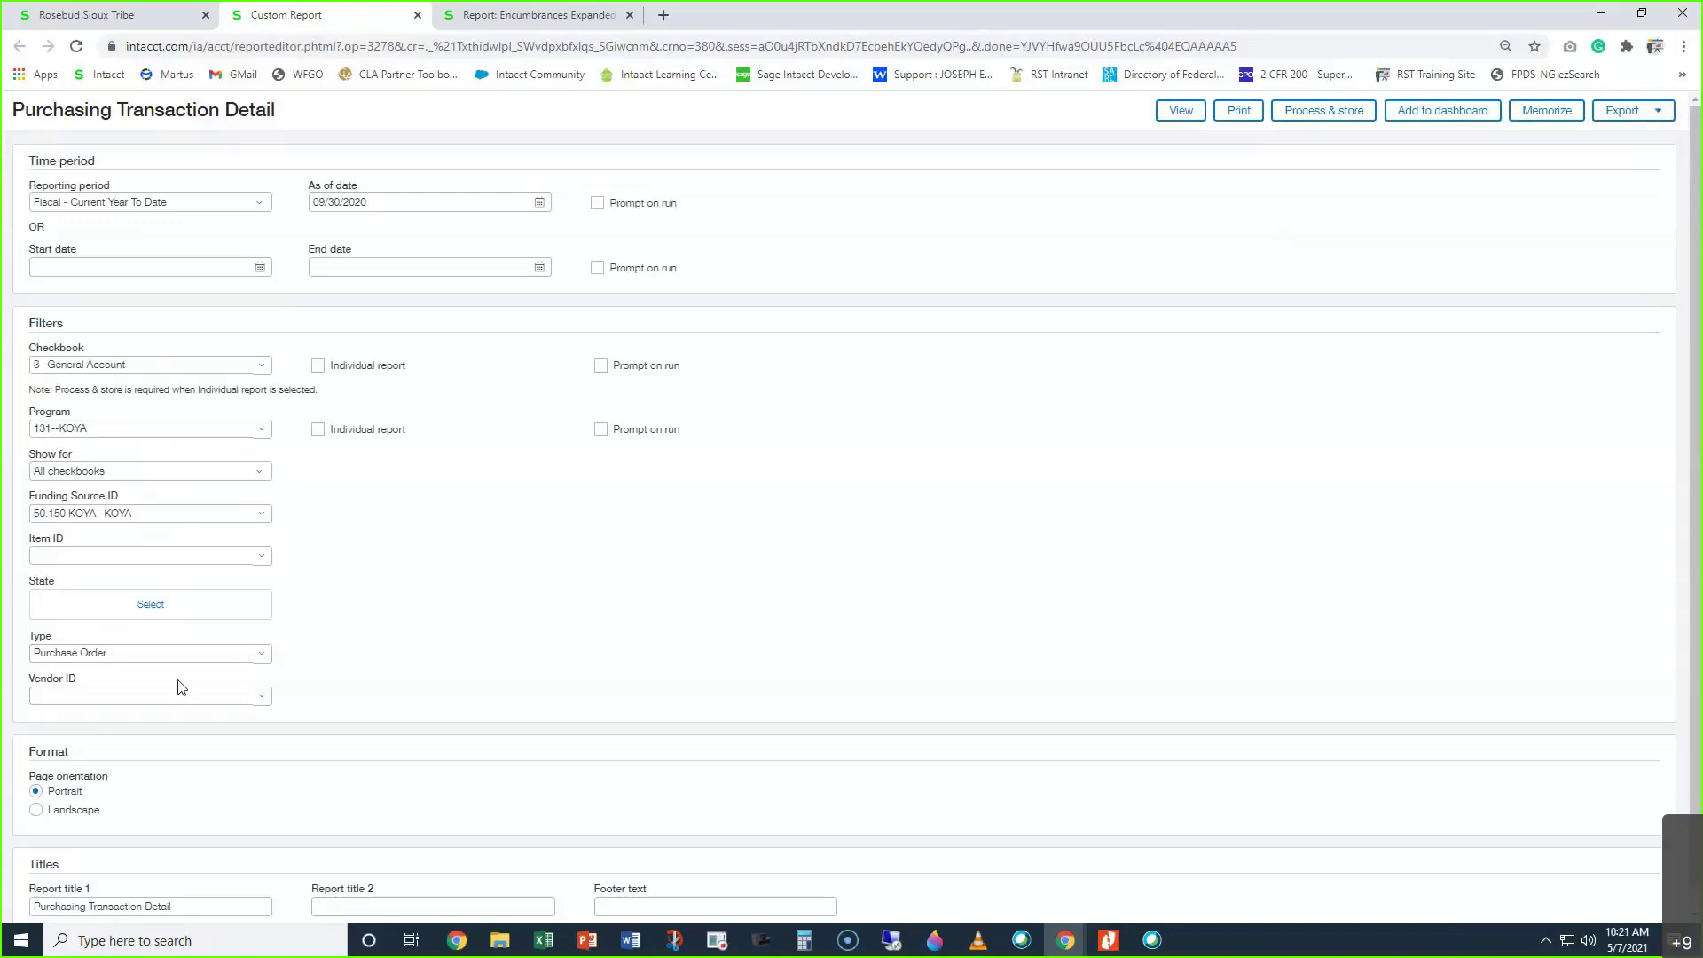
Limit the report's State filter to Draft, Pending, In Progress and Partially Converted
click(153, 606)
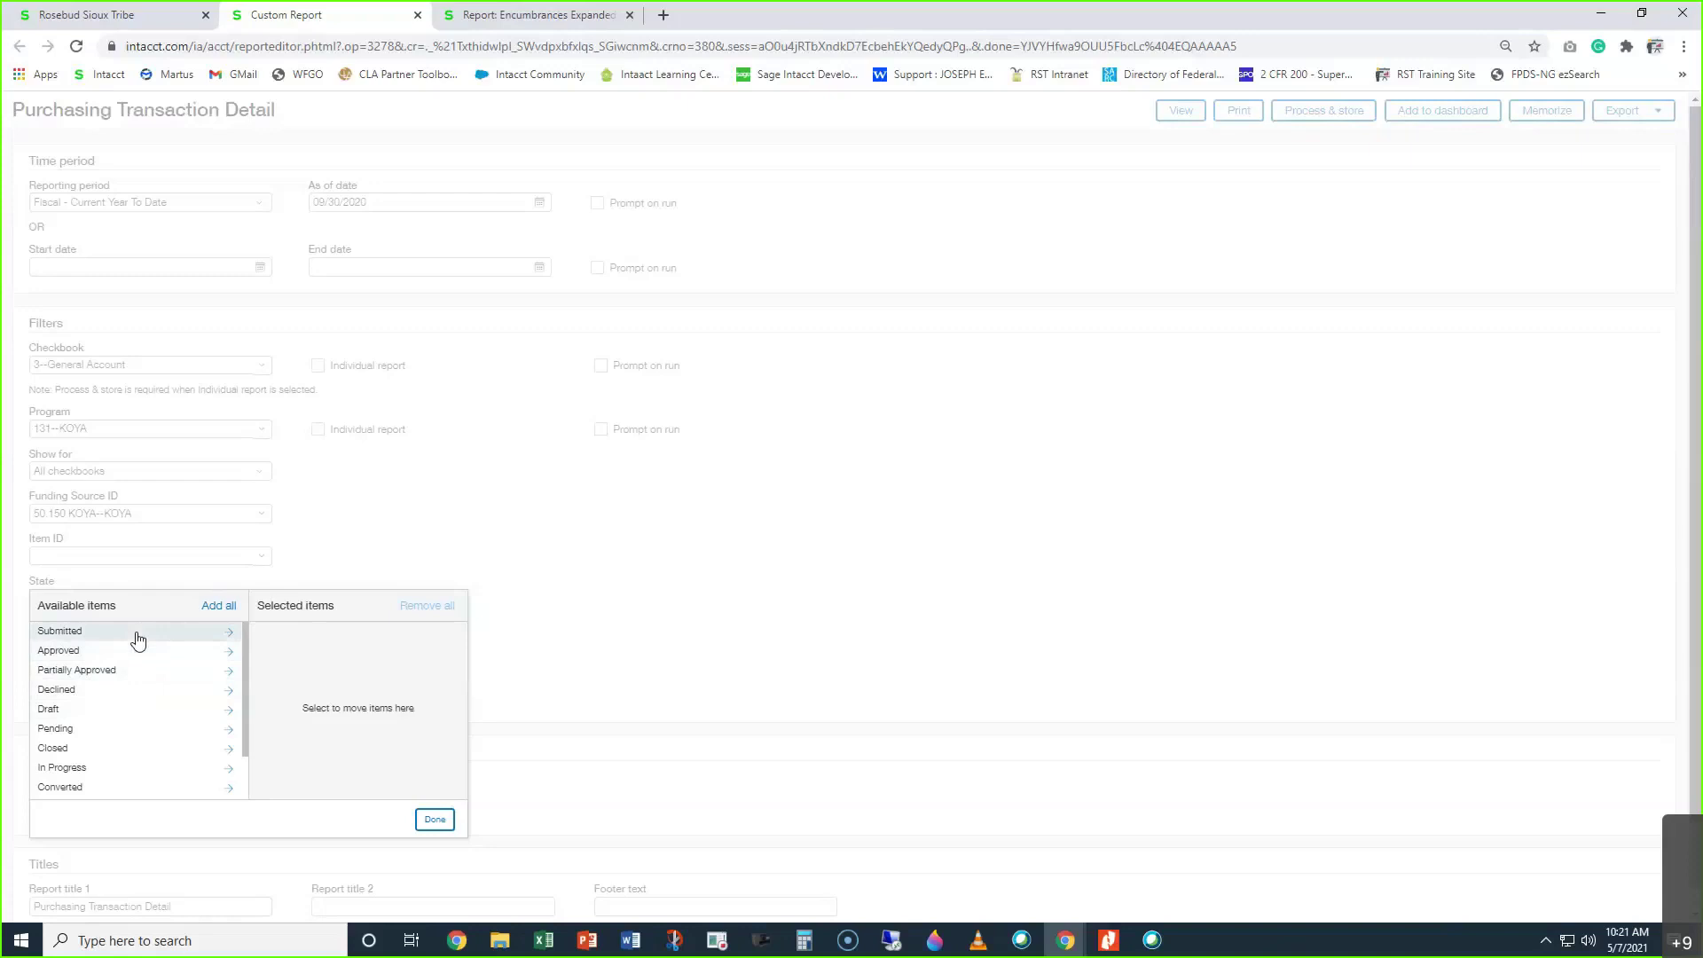
scroll(169, 674, down, 1)
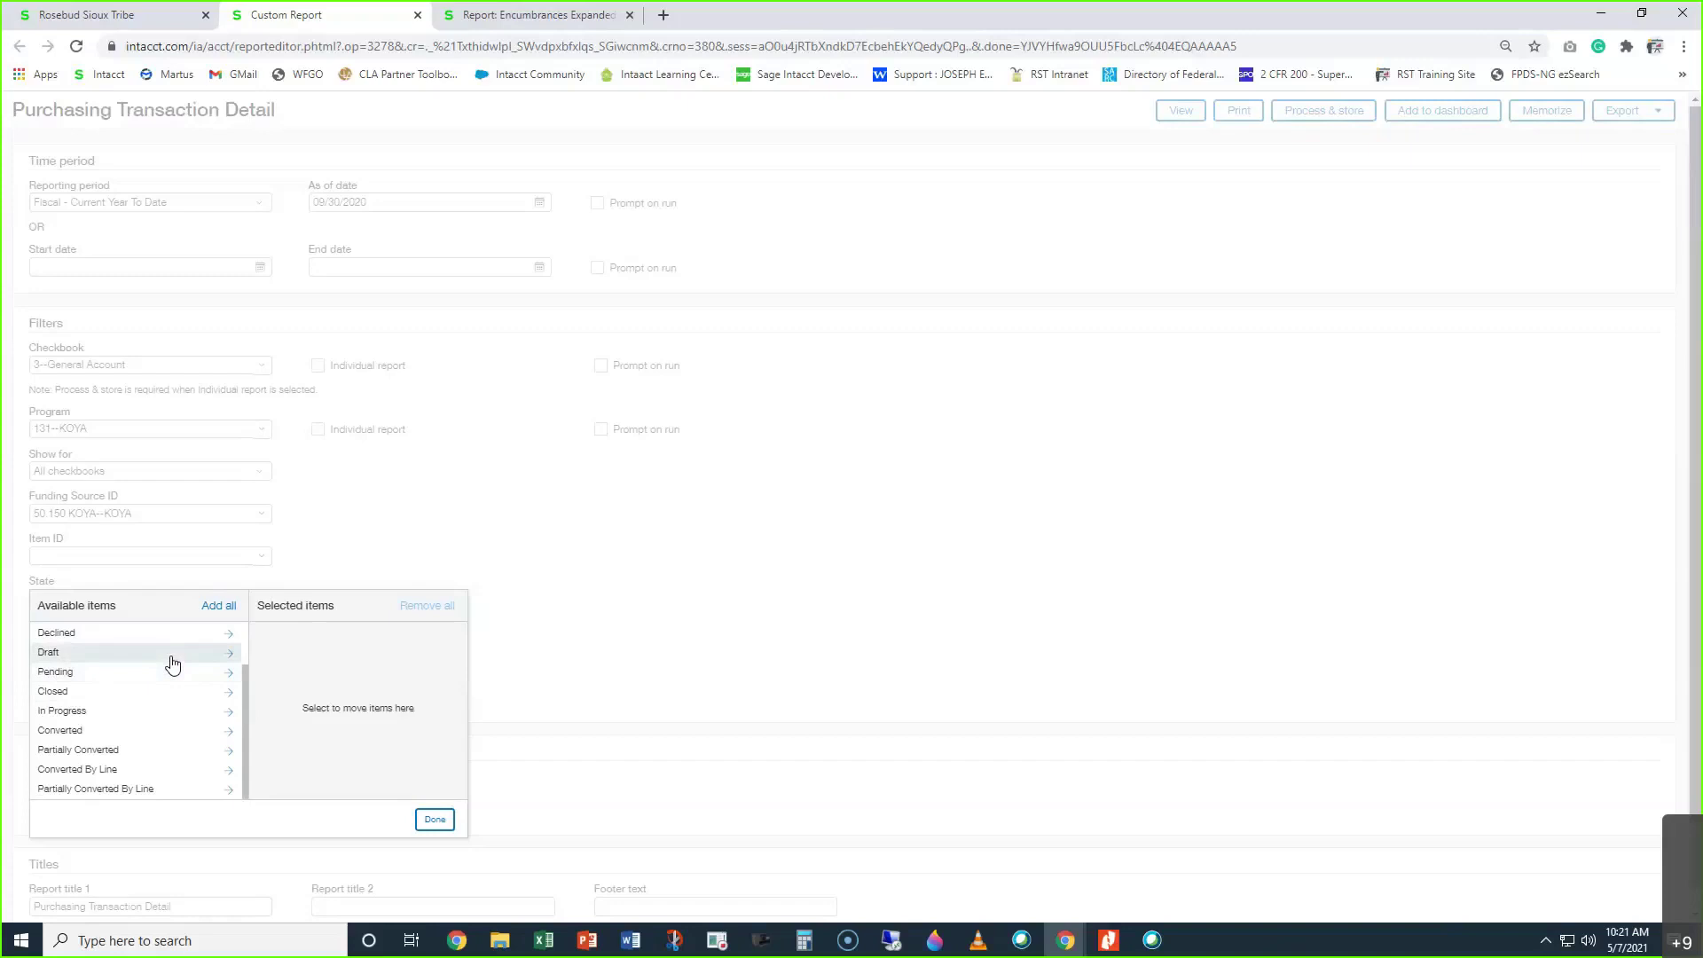
click(171, 658)
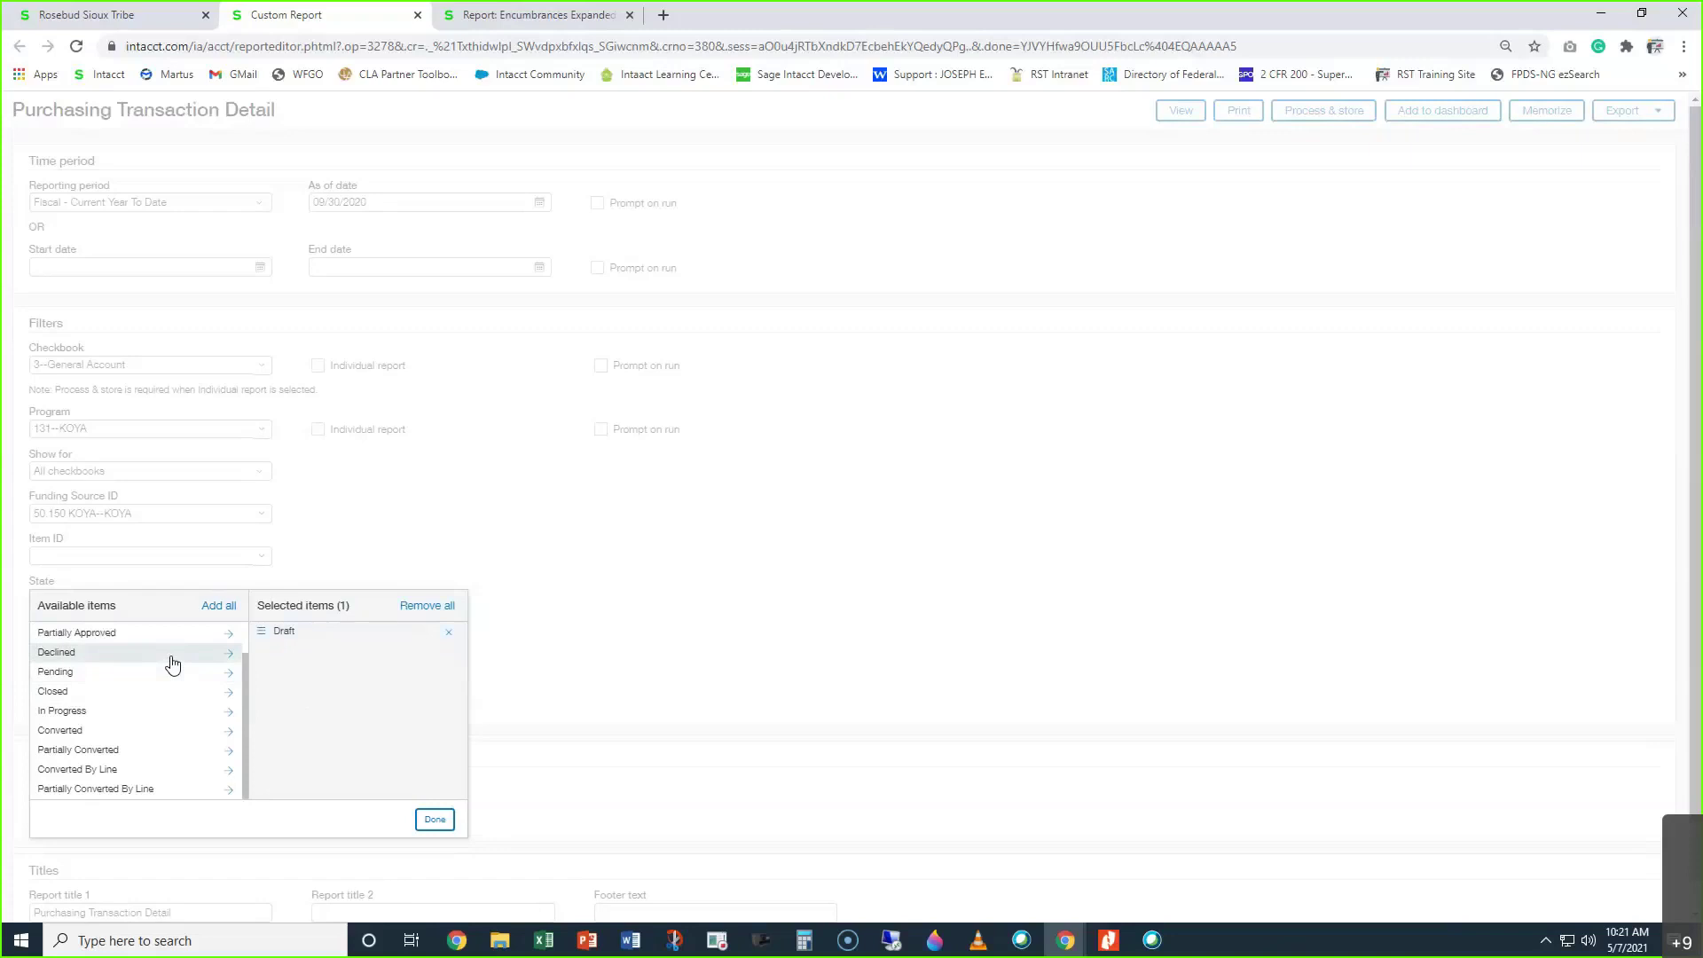
click(170, 673)
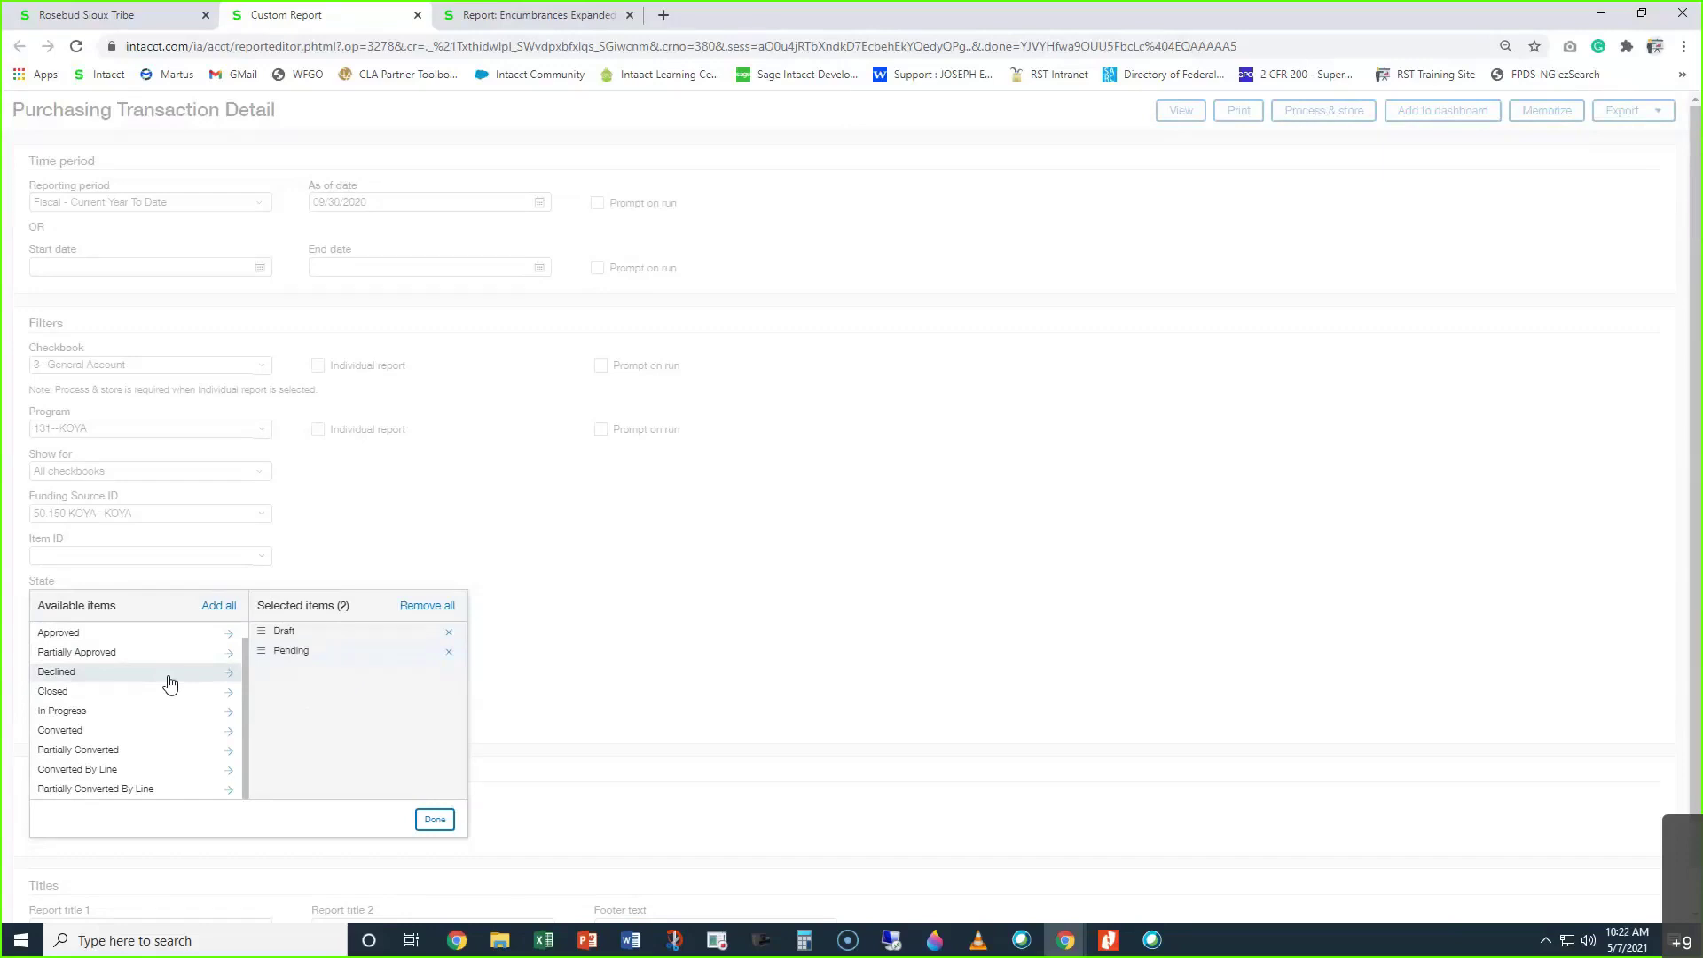
click(199, 720)
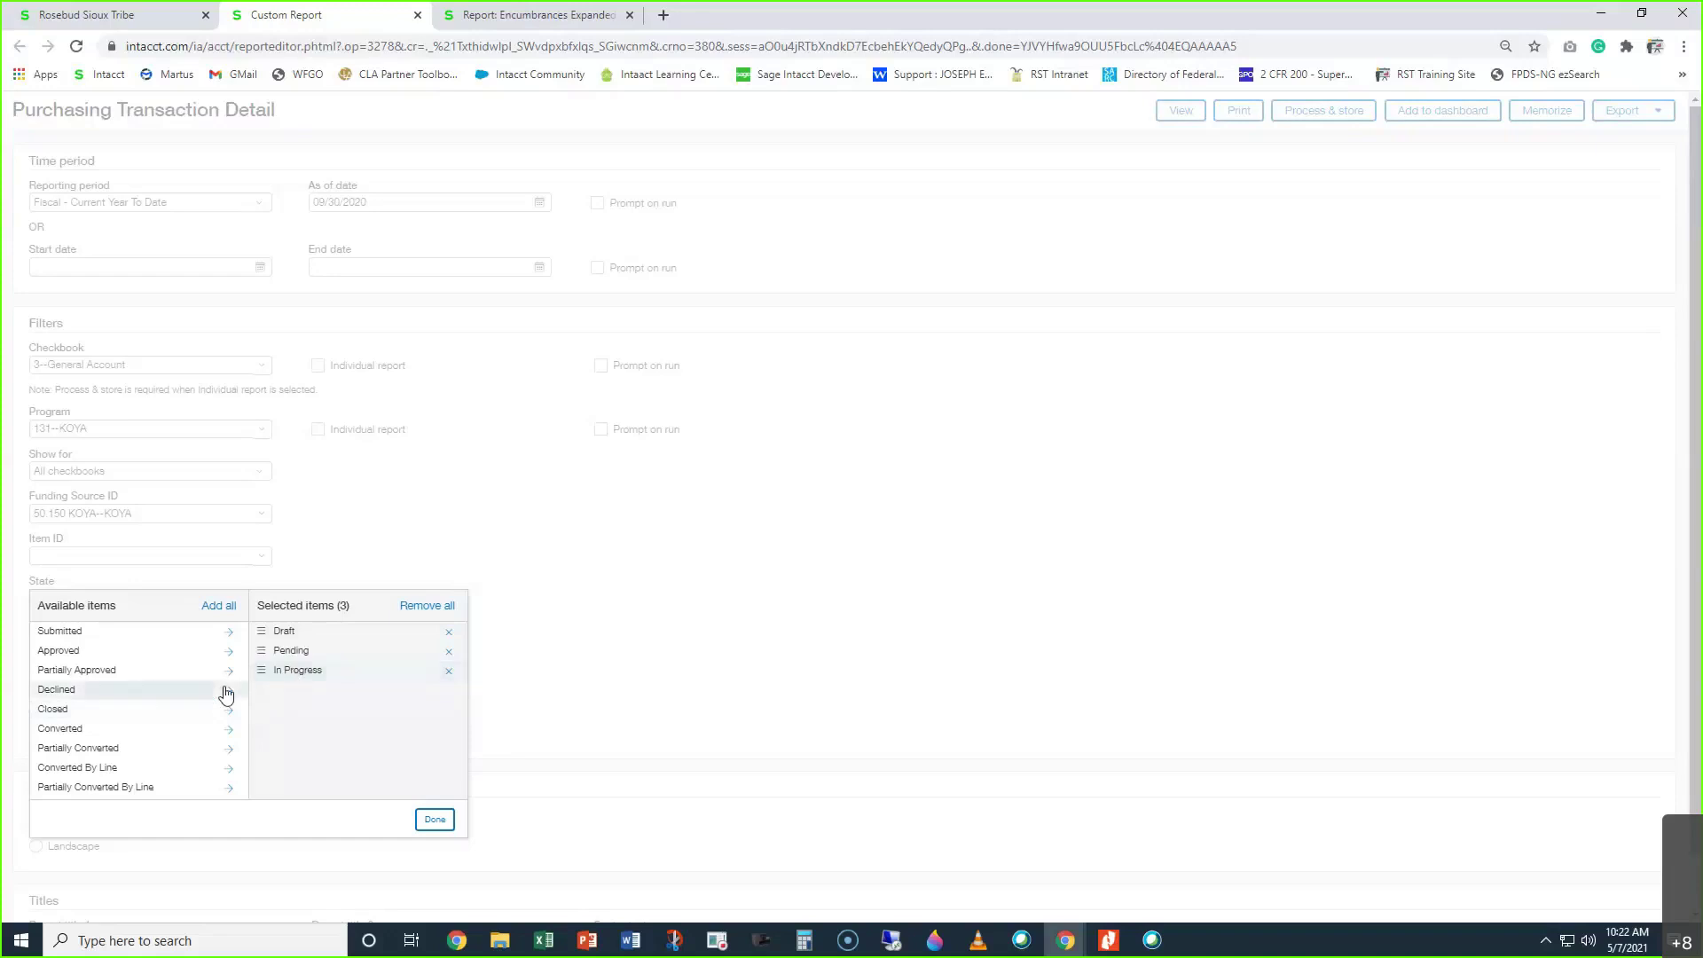
click(135, 755)
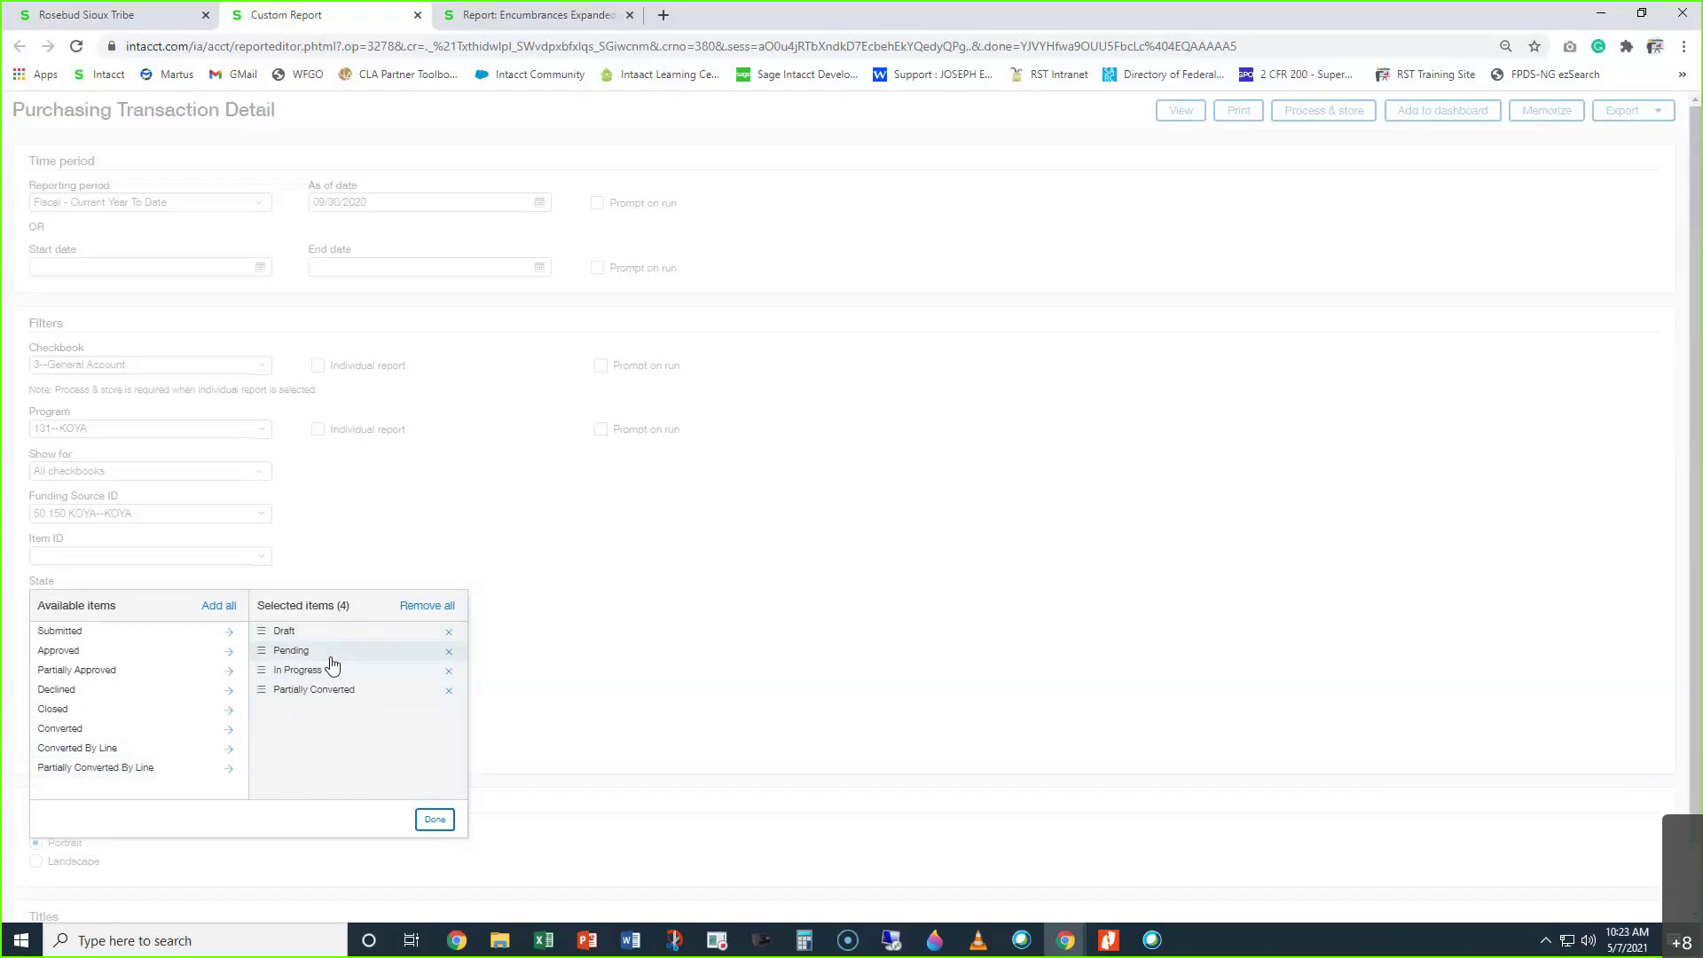
click(435, 820)
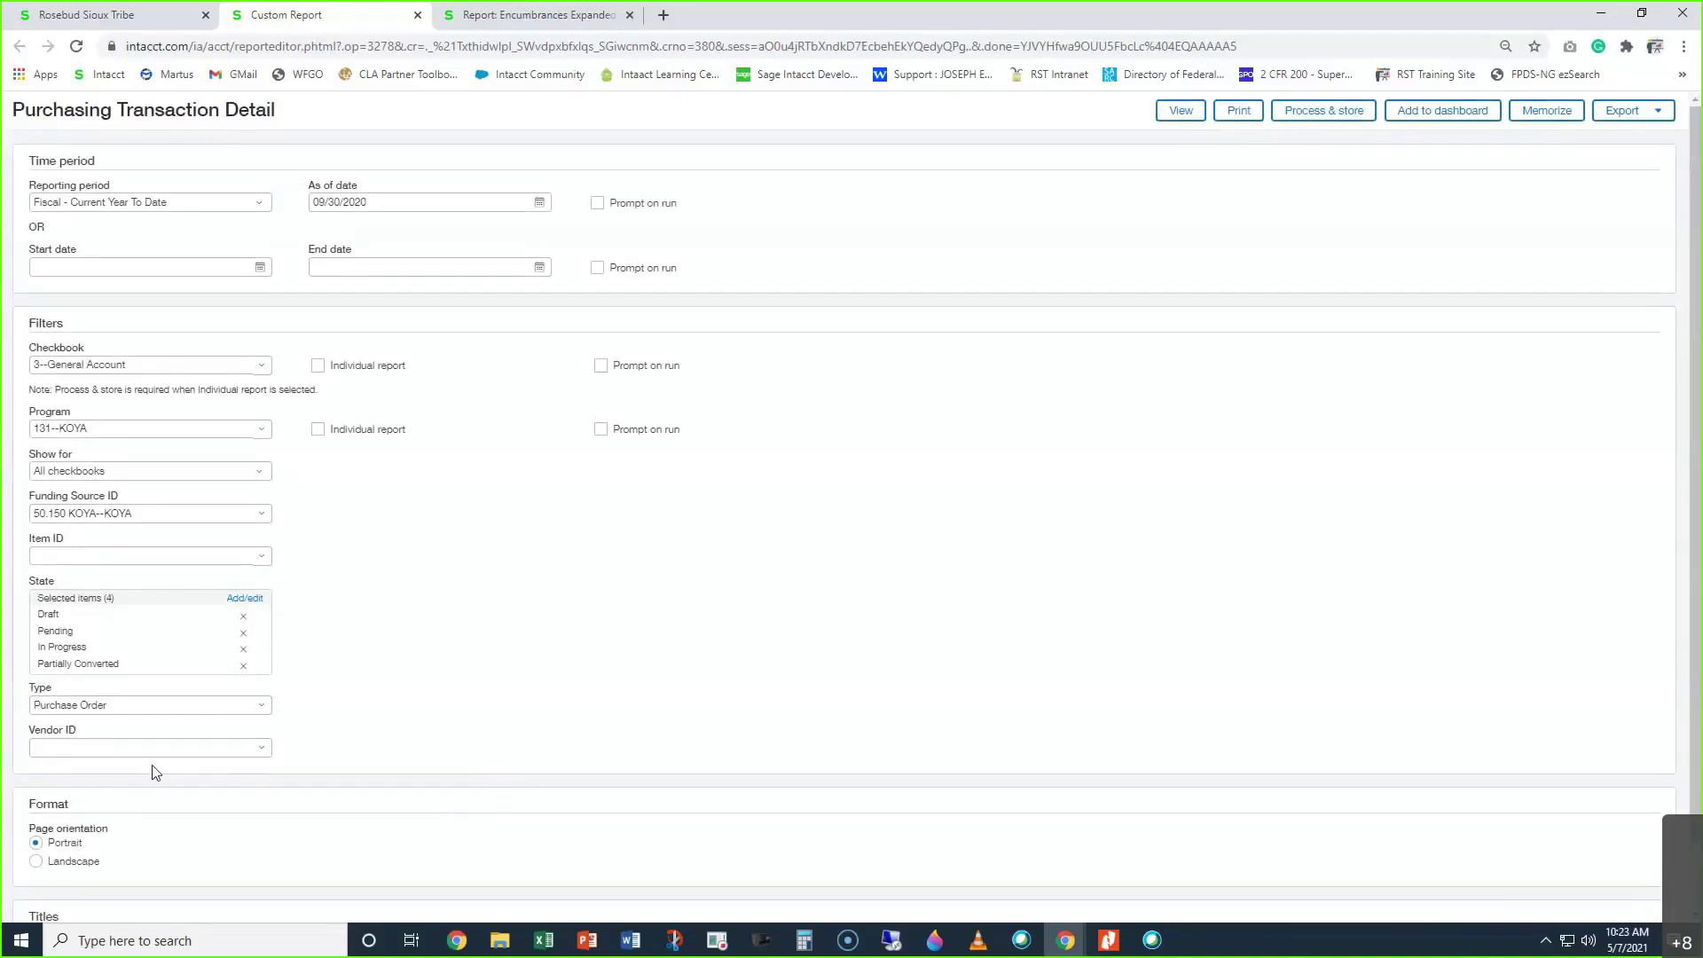
Check the vendor in the encumbrances by vendor report and run the Purchasing Transaction Detail report
click(558, 15)
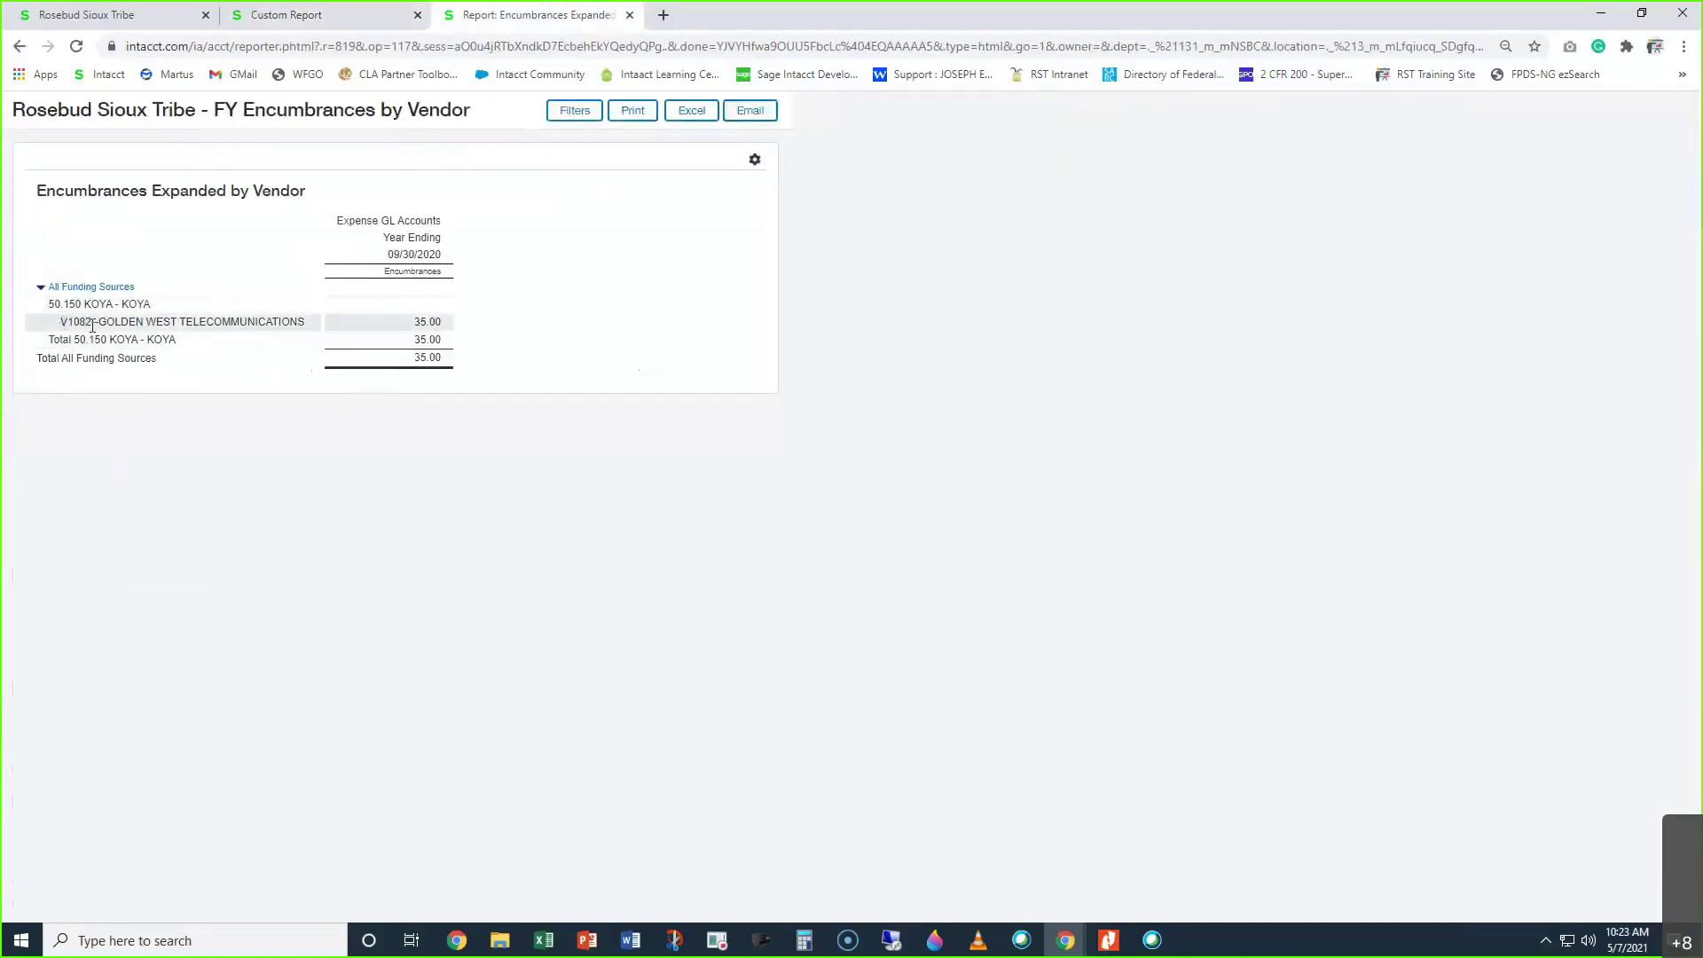
click(303, 19)
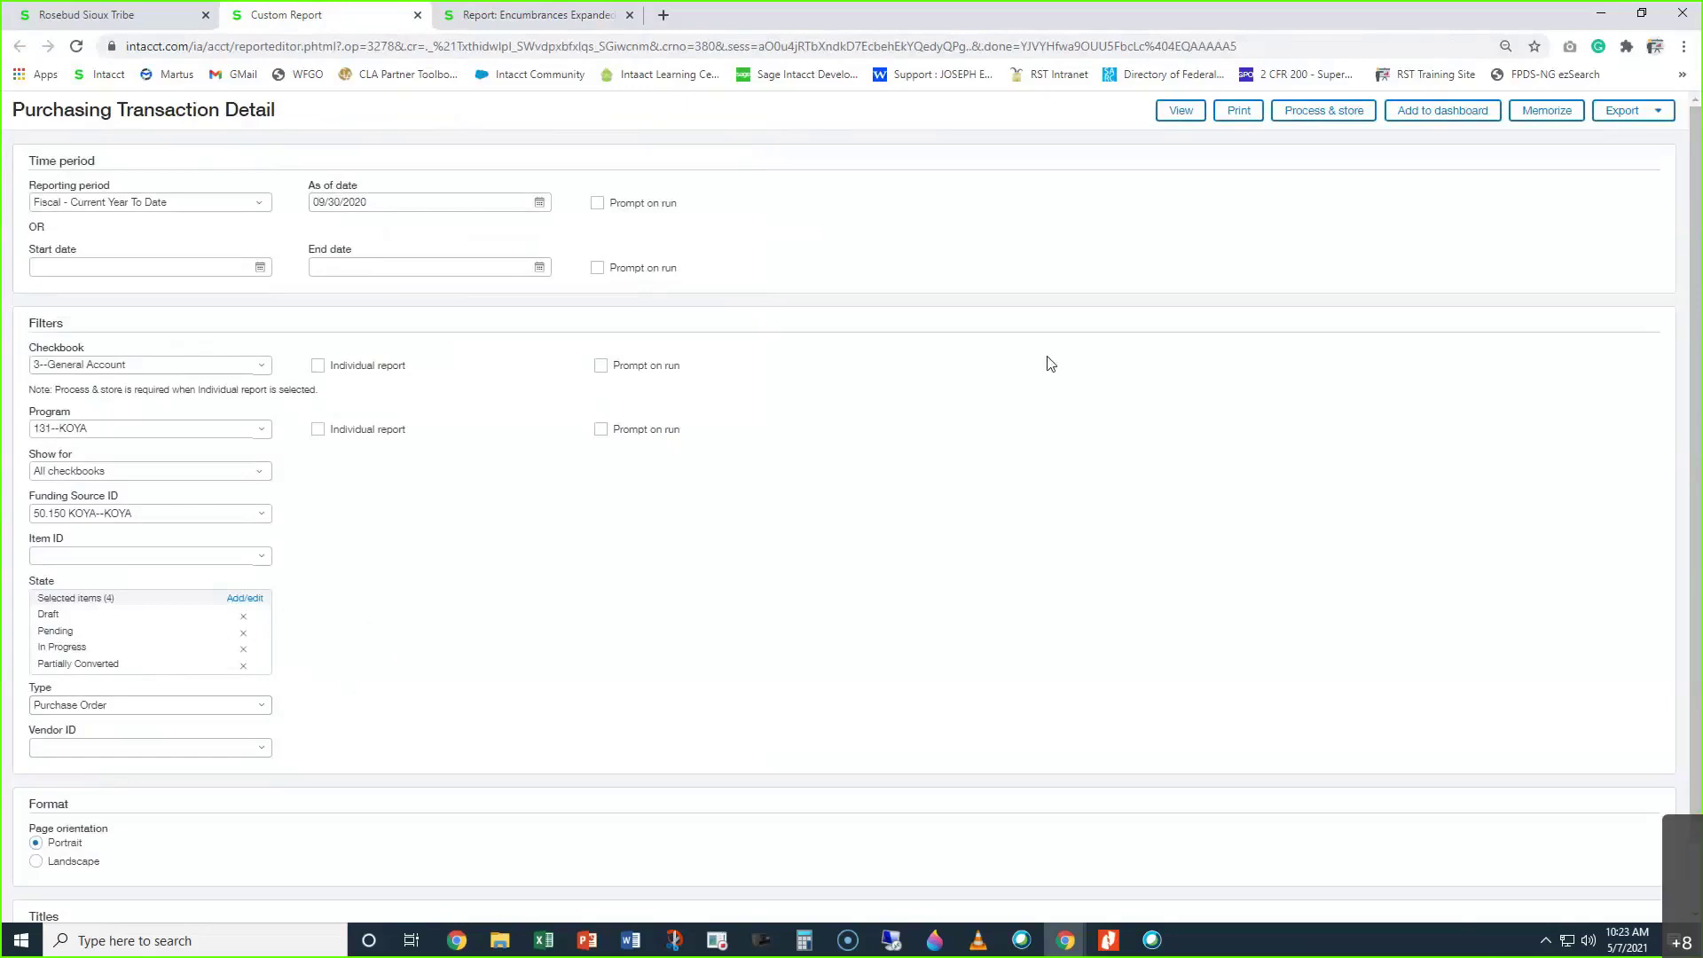
click(1172, 111)
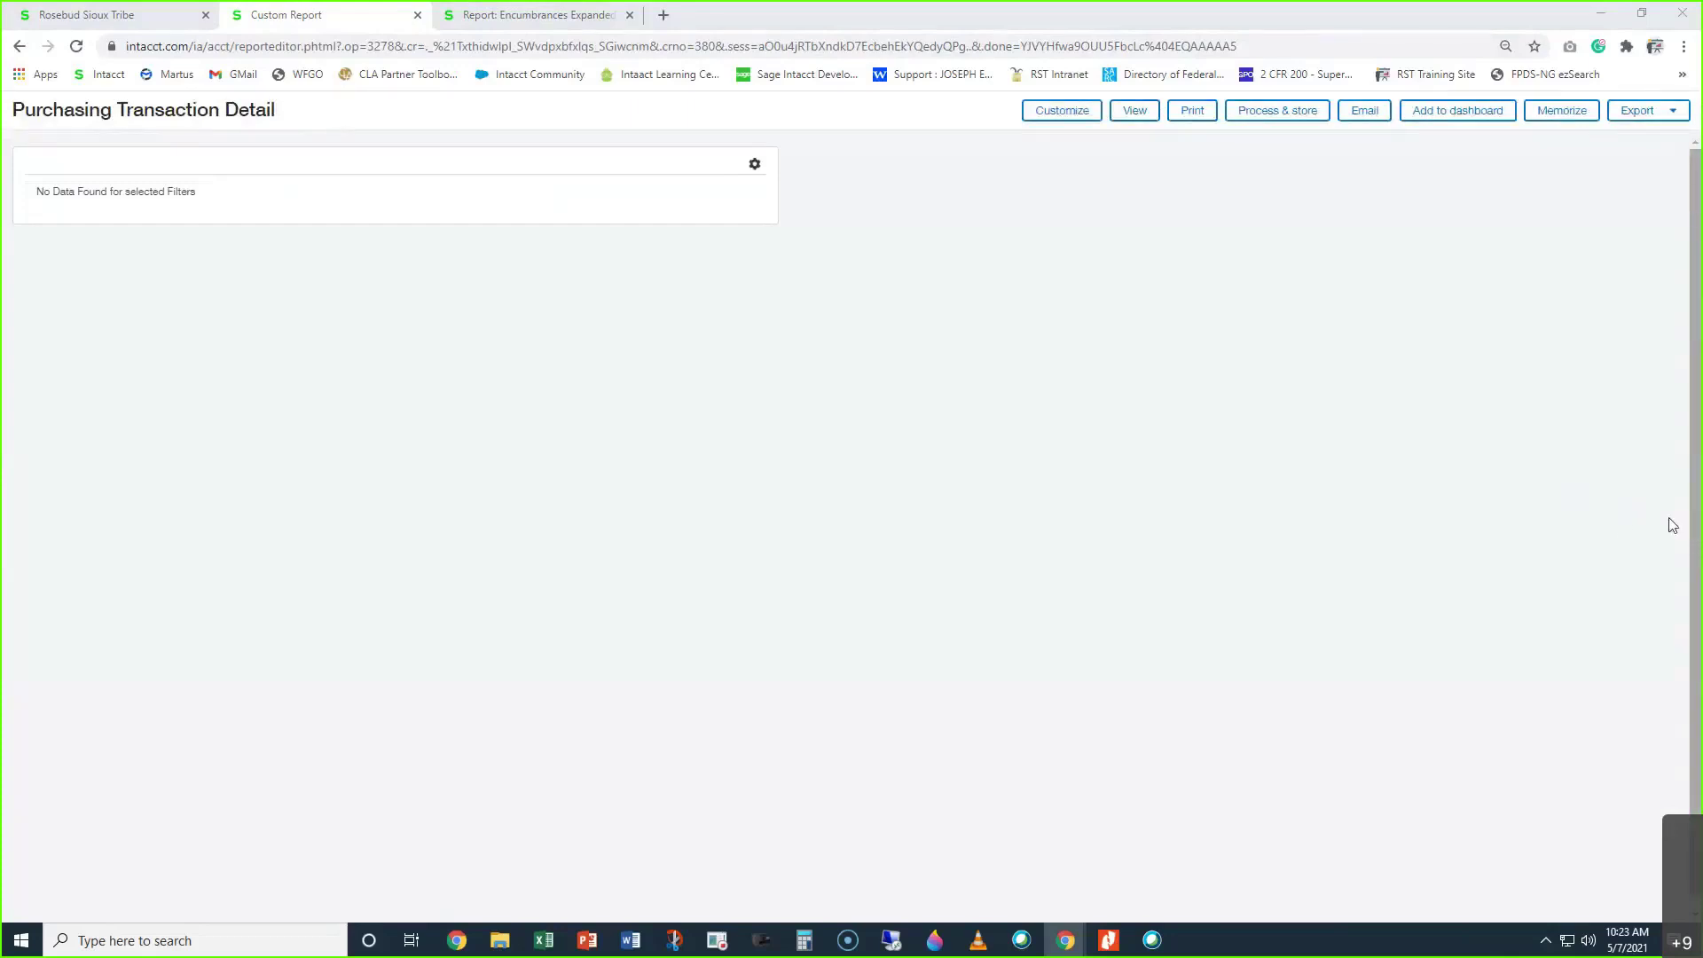
Reopen the purchasing report's filters, recheck the encumbrances by vendor report, and set the transaction type to Voucher
click(1056, 114)
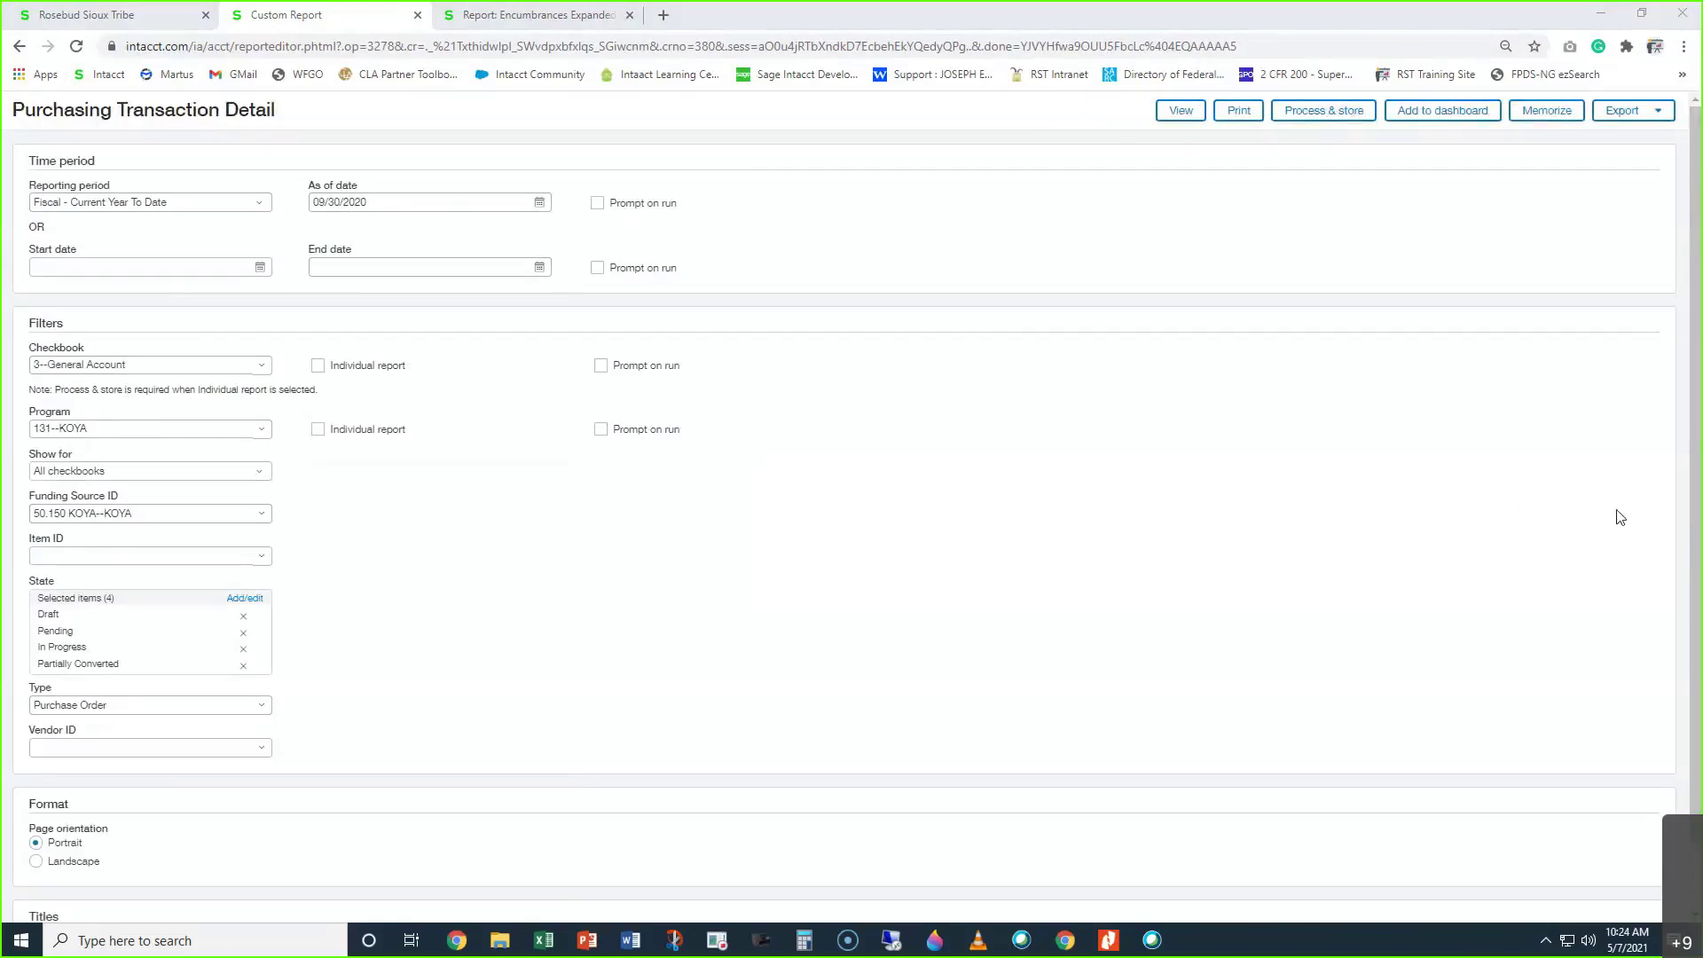
click(528, 18)
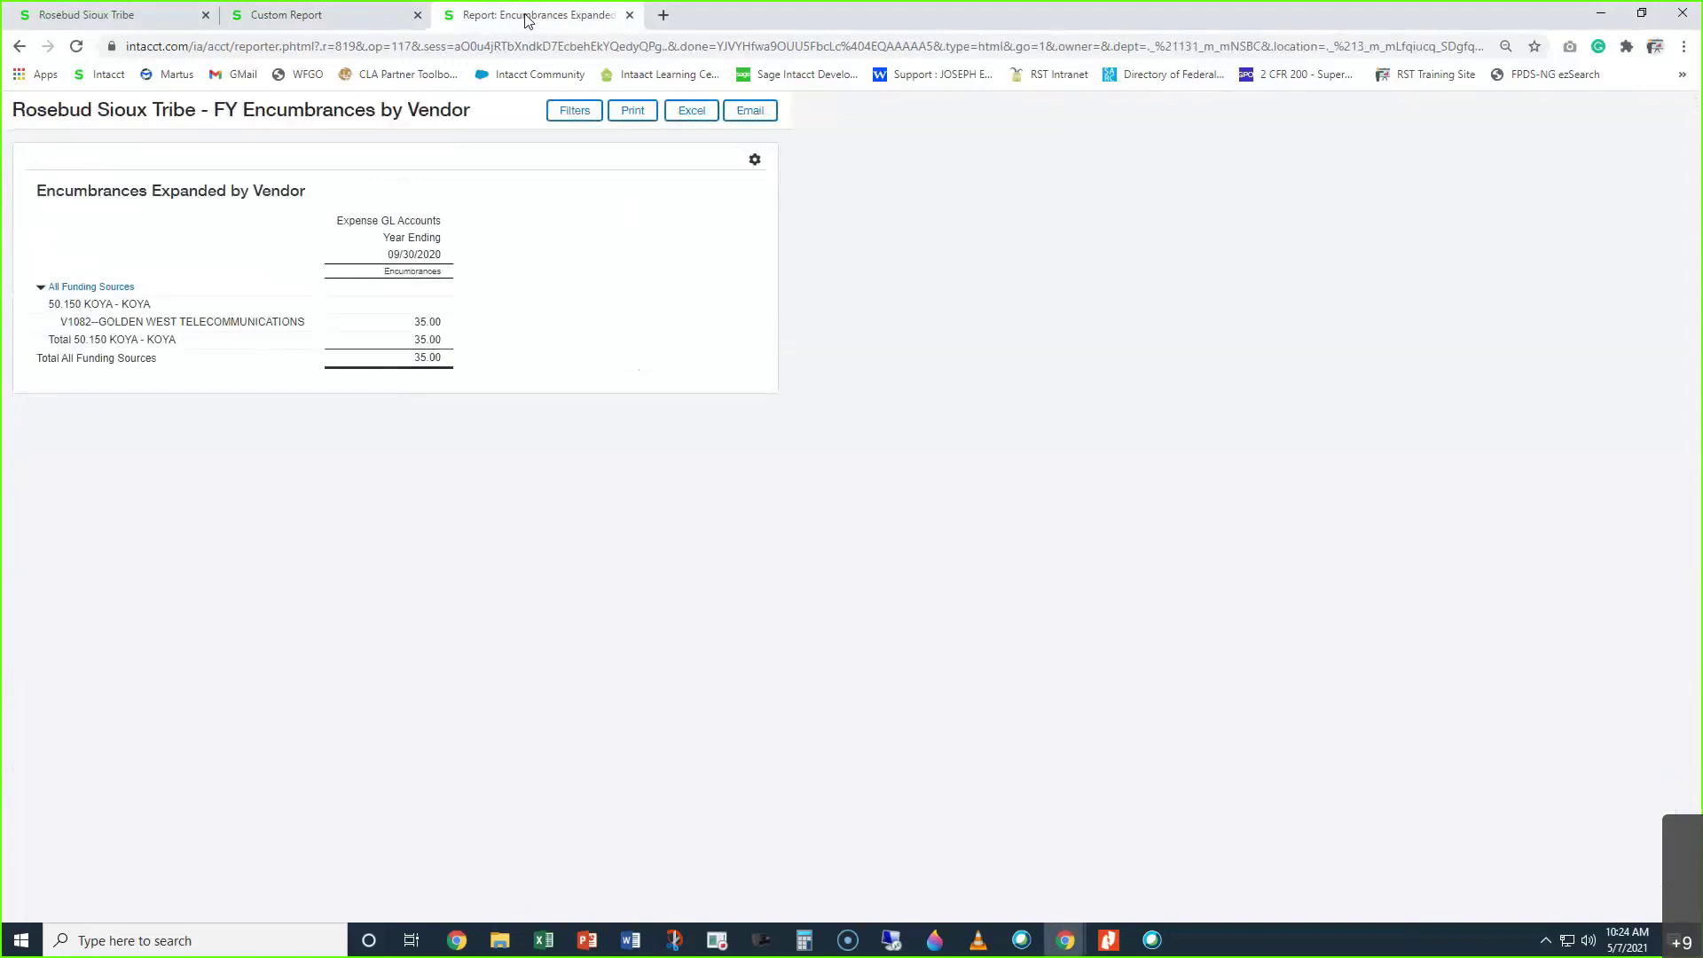
click(326, 15)
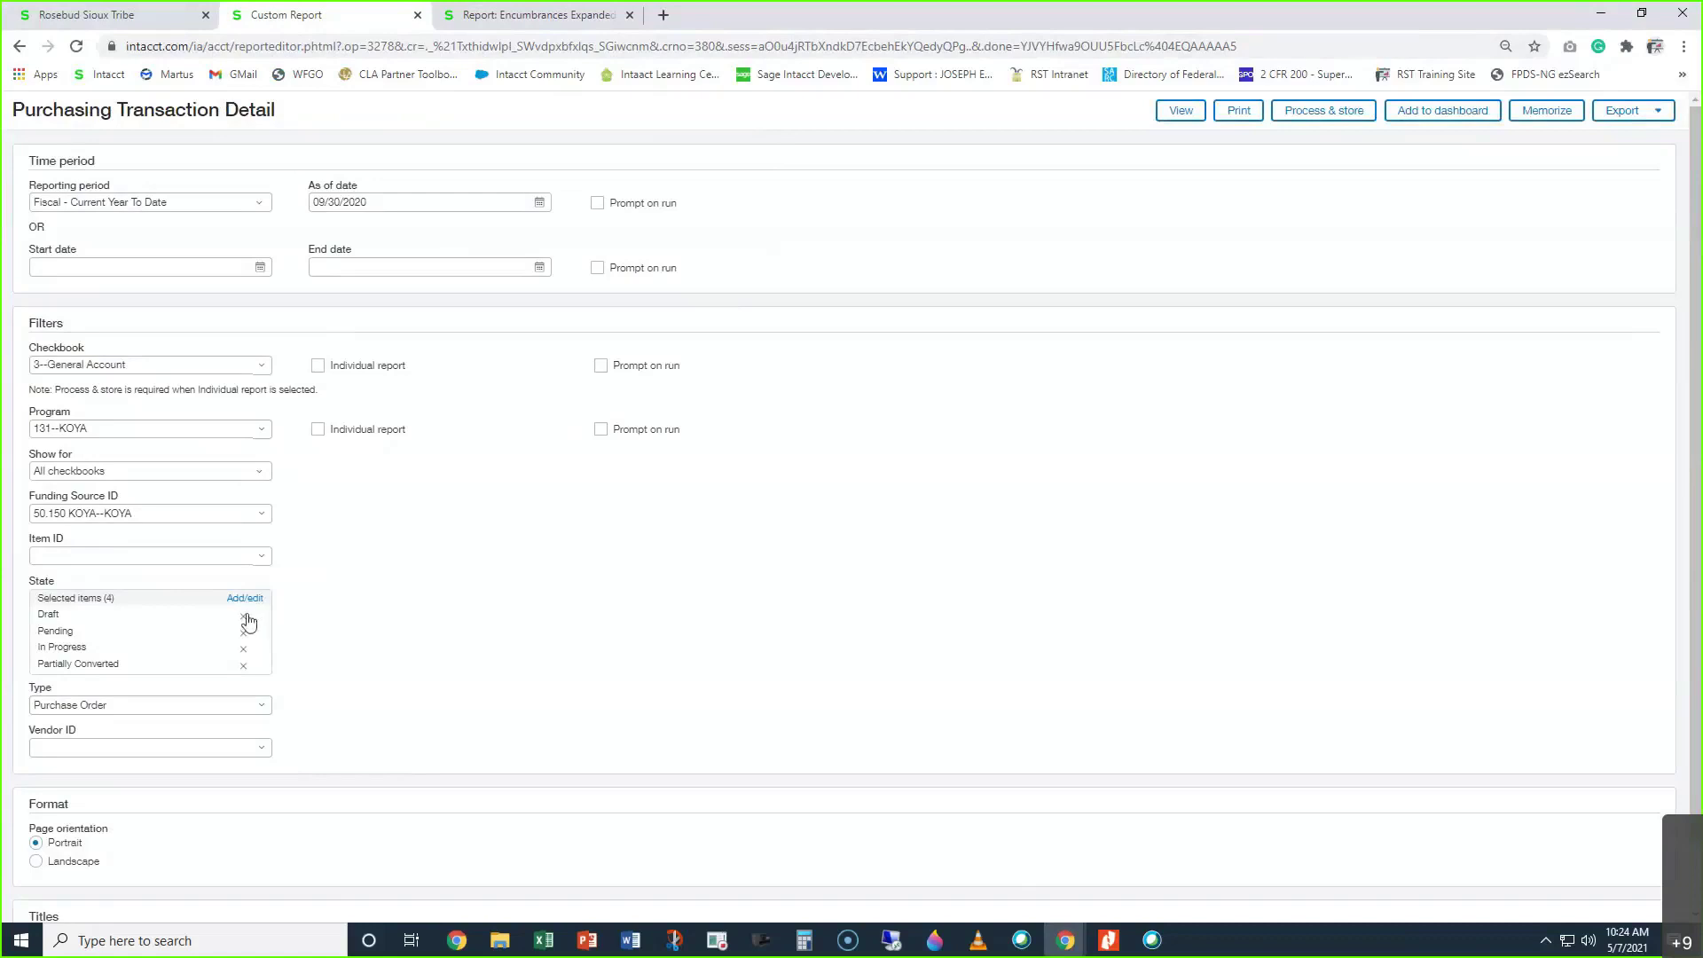
click(190, 706)
text(v)
click(148, 759)
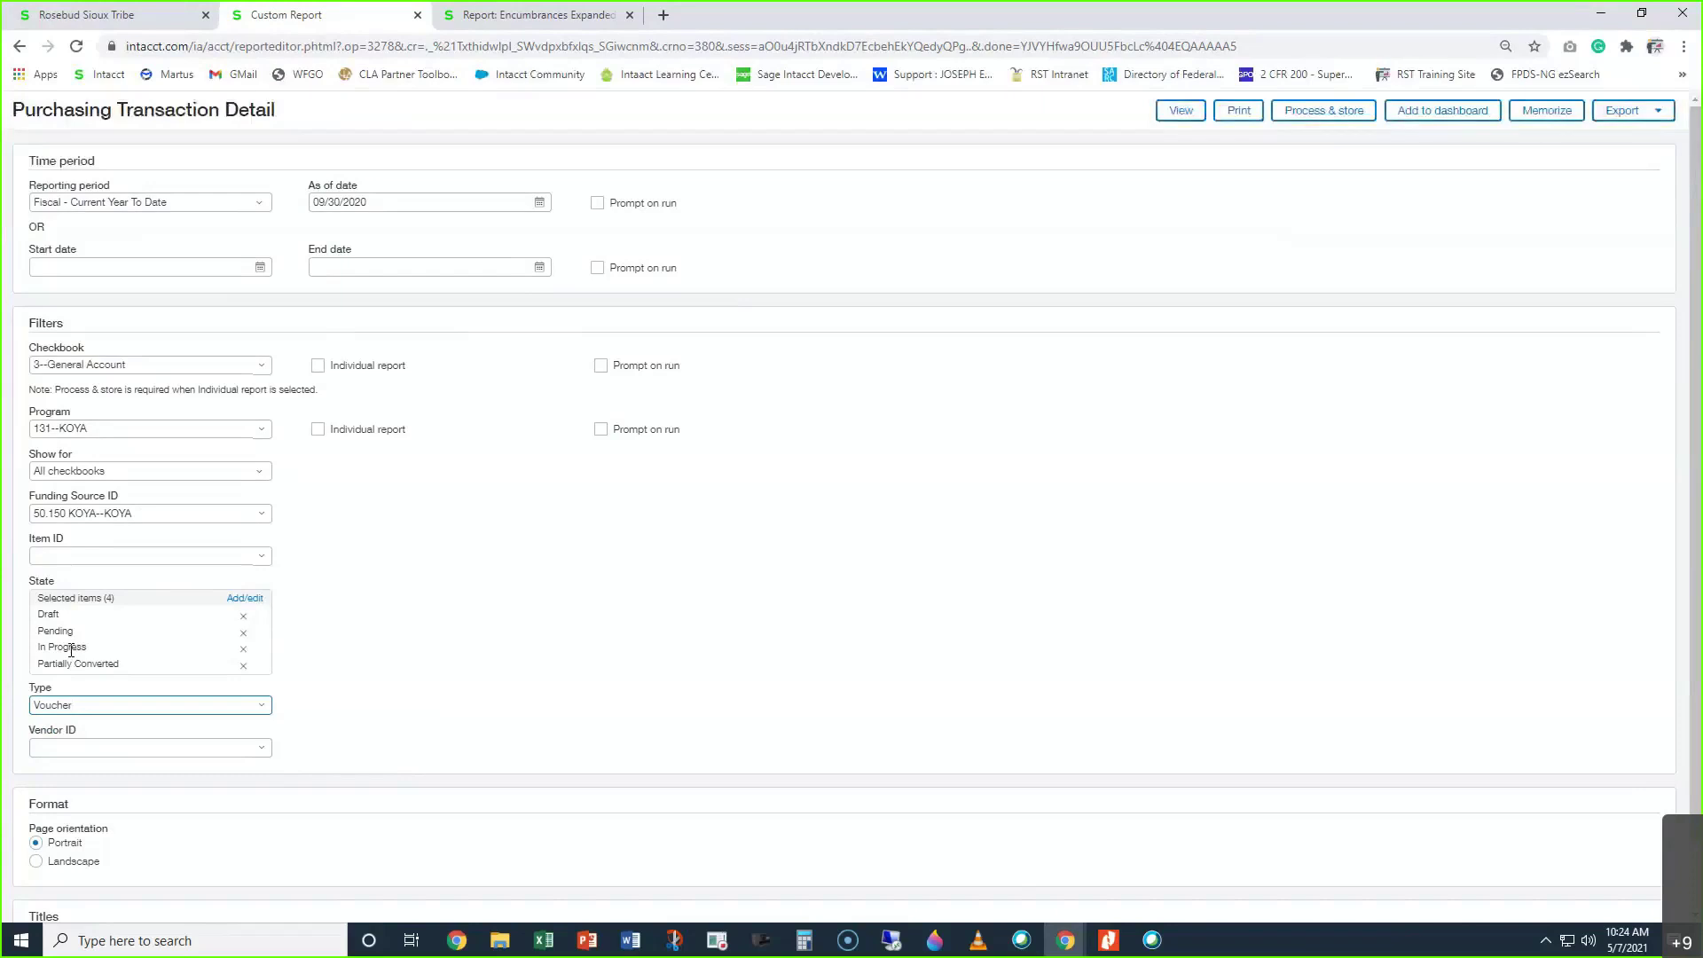
Replace the report's selected State filter items with Submitted, Partially Approved and Declined
click(244, 616)
click(245, 618)
click(244, 618)
click(244, 616)
click(161, 610)
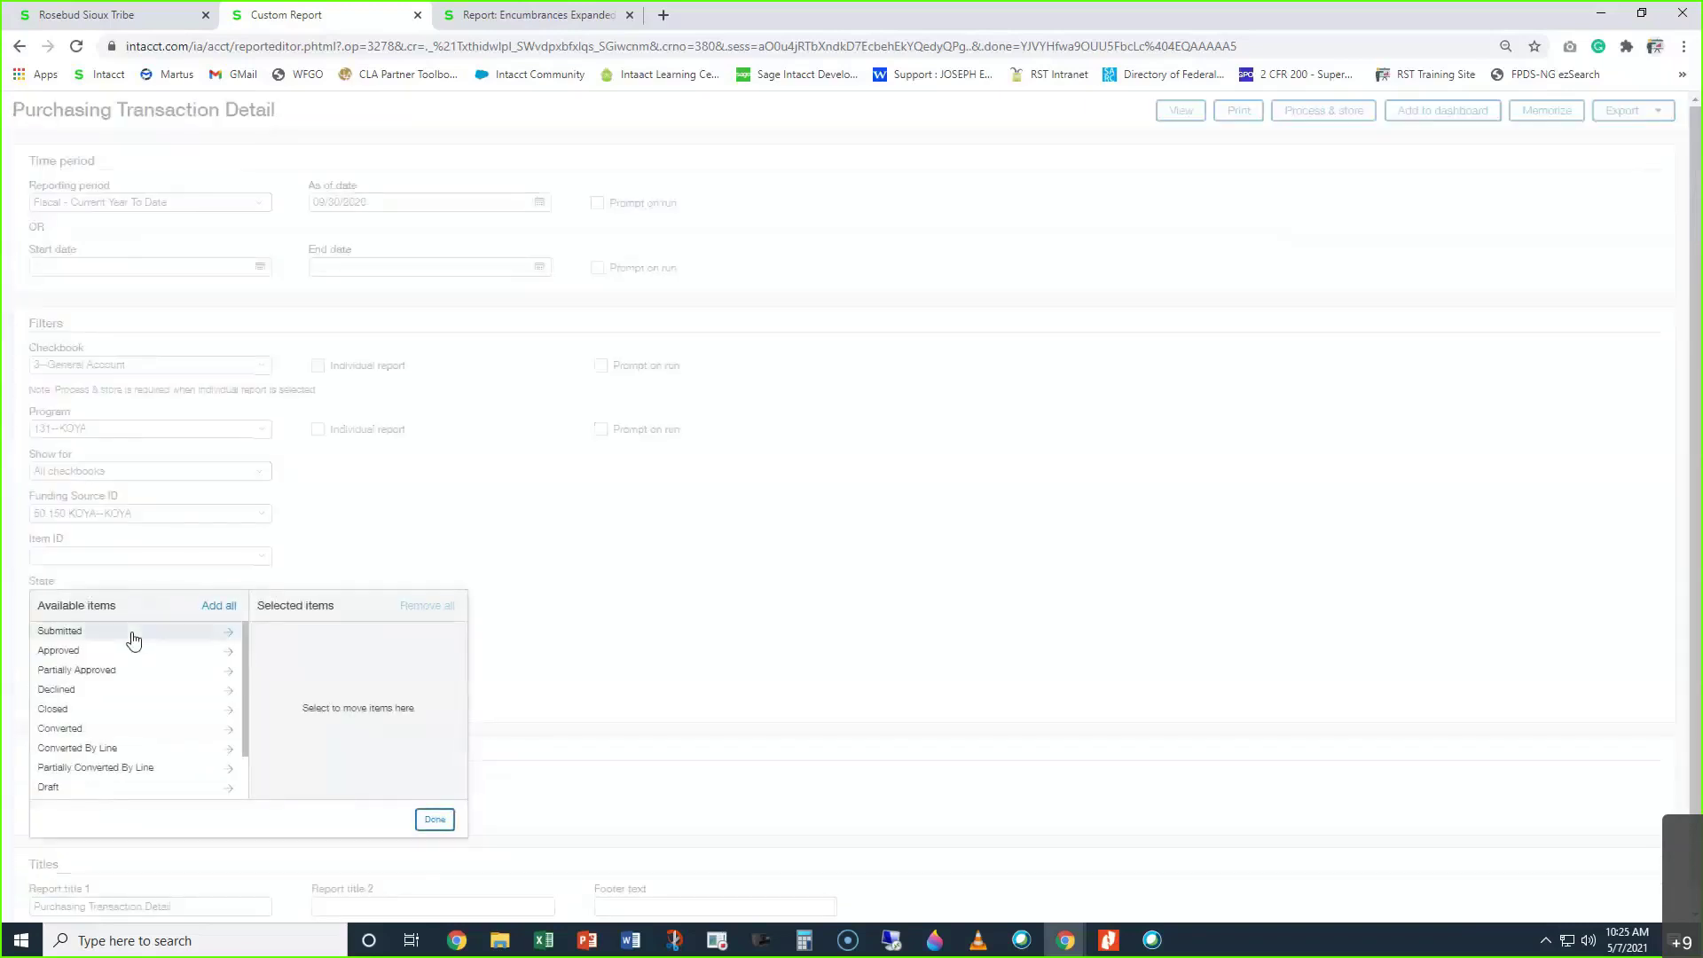
click(130, 636)
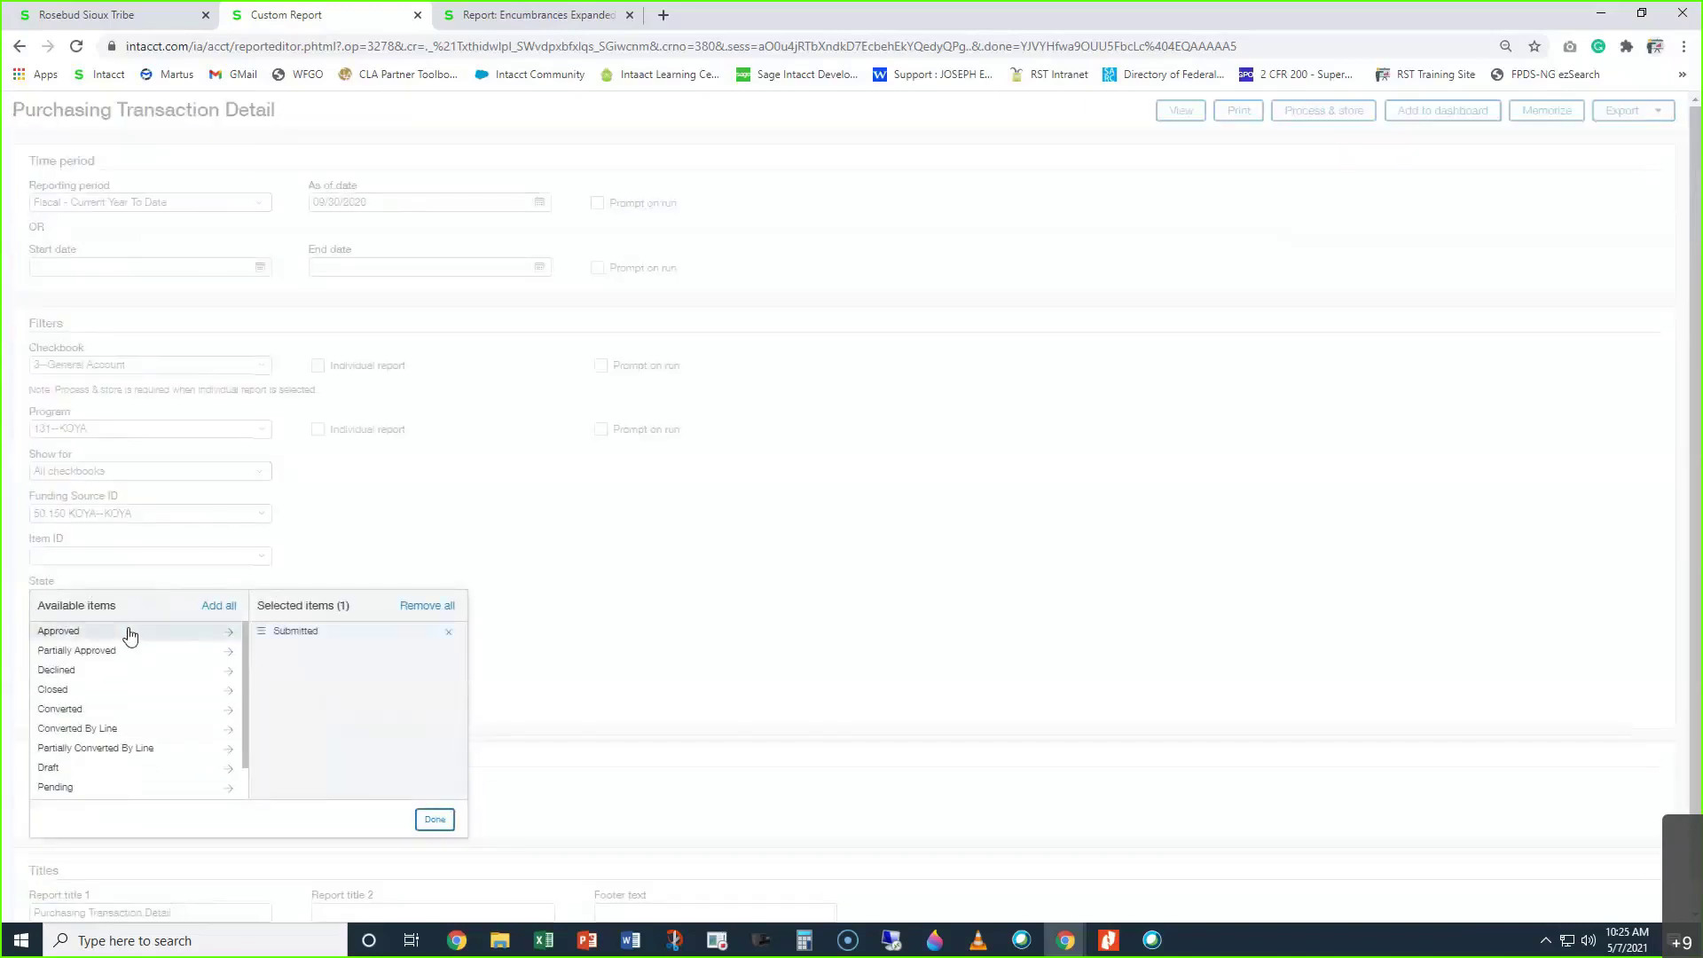
click(133, 654)
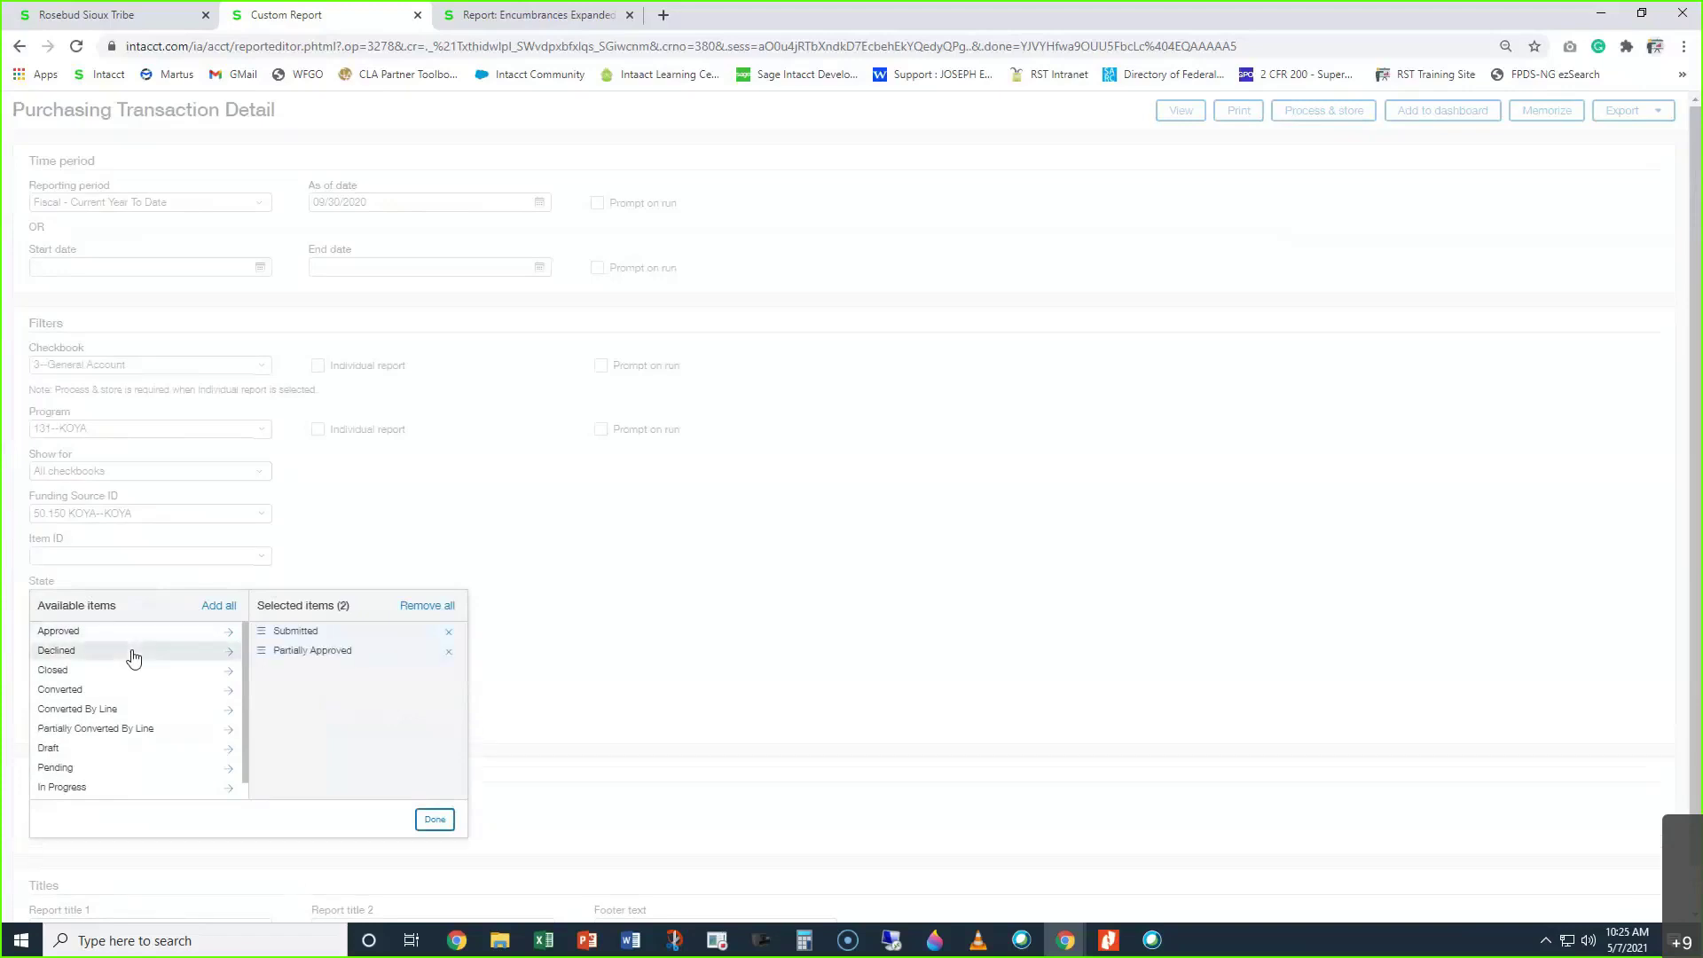
click(133, 653)
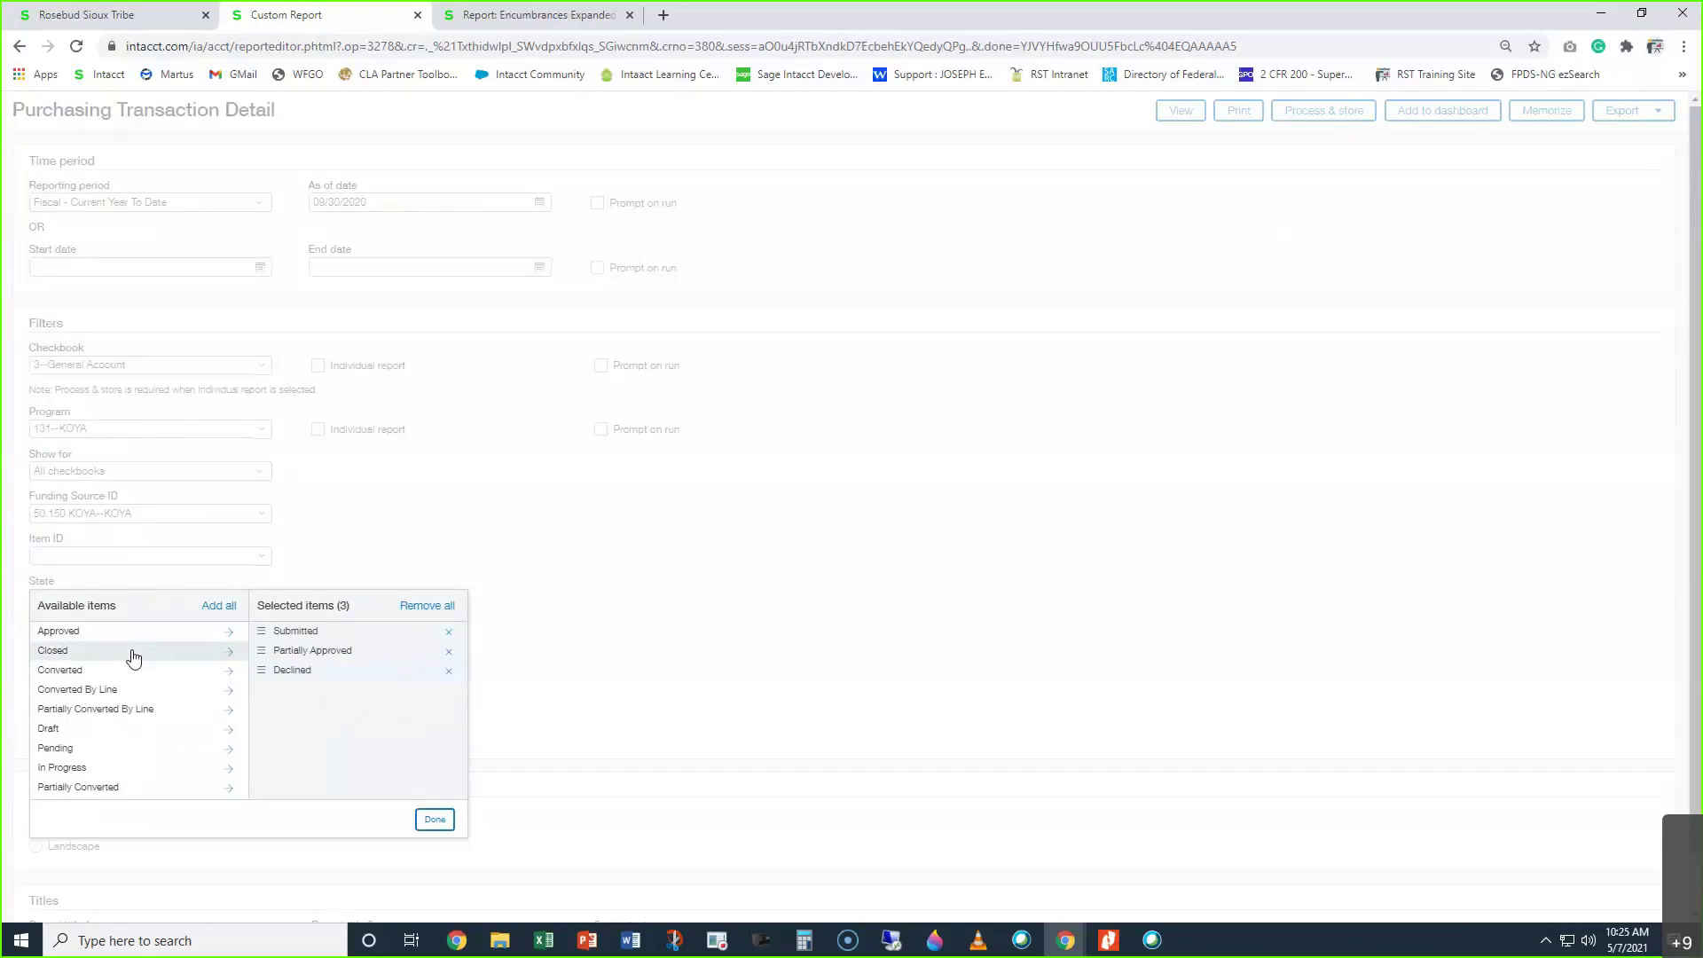
click(431, 822)
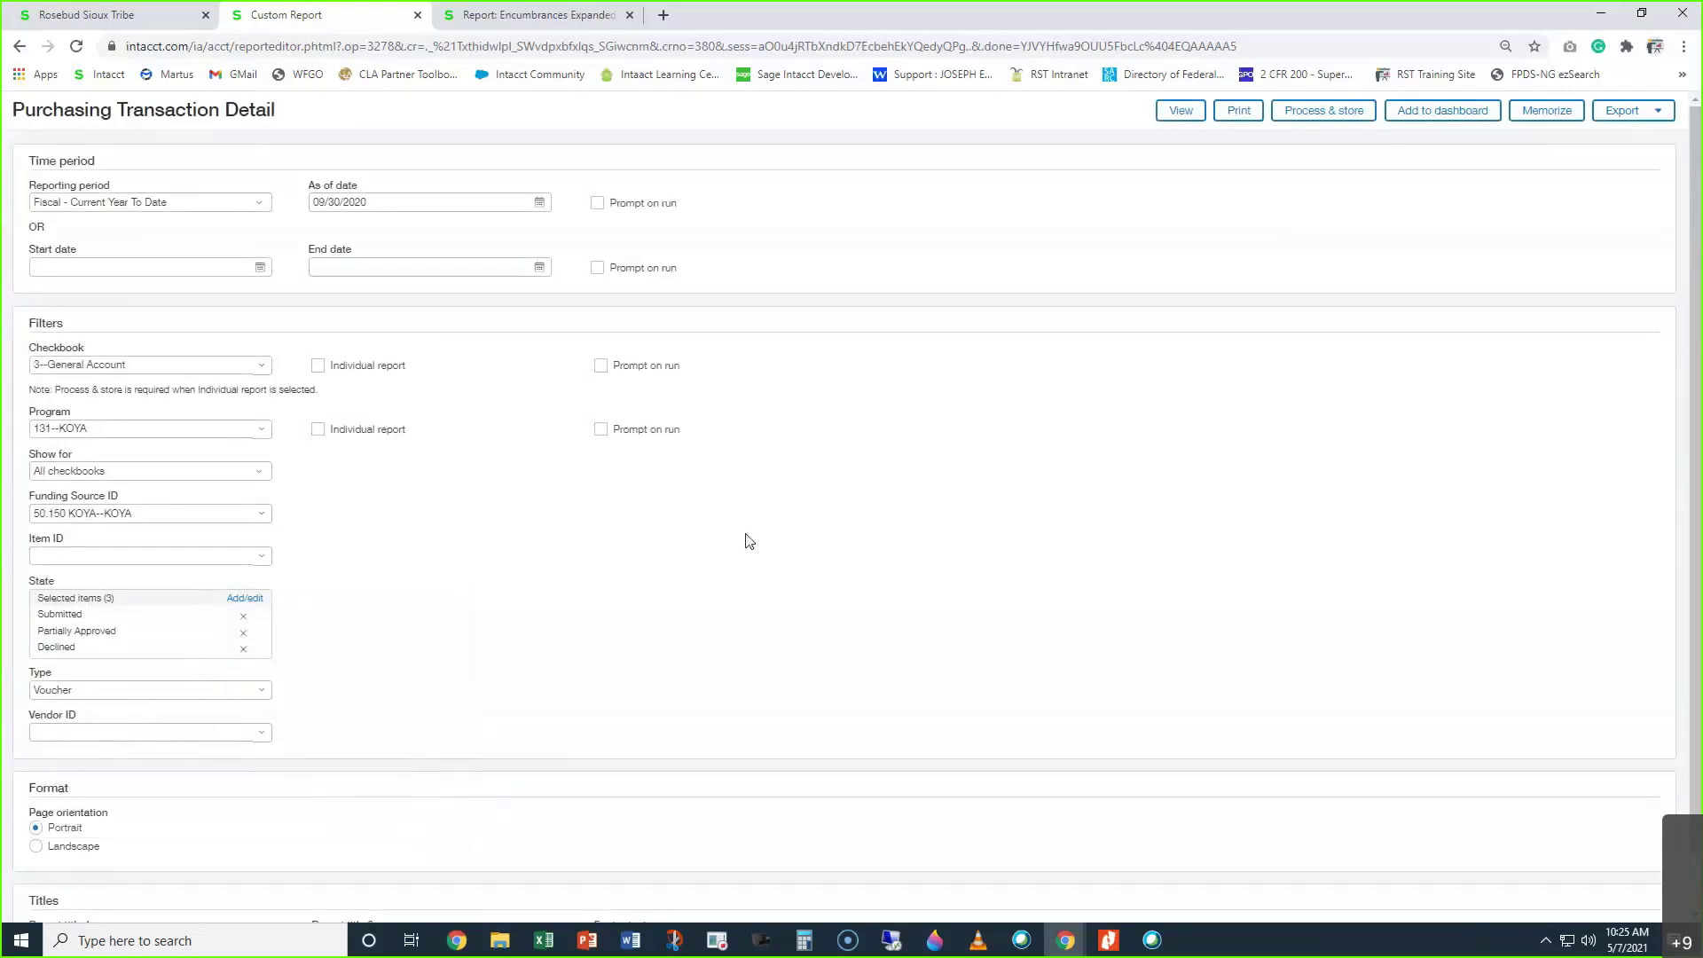
Run the Purchasing Transaction Detail report and examine the voucher's creation date, state and memo
click(1180, 111)
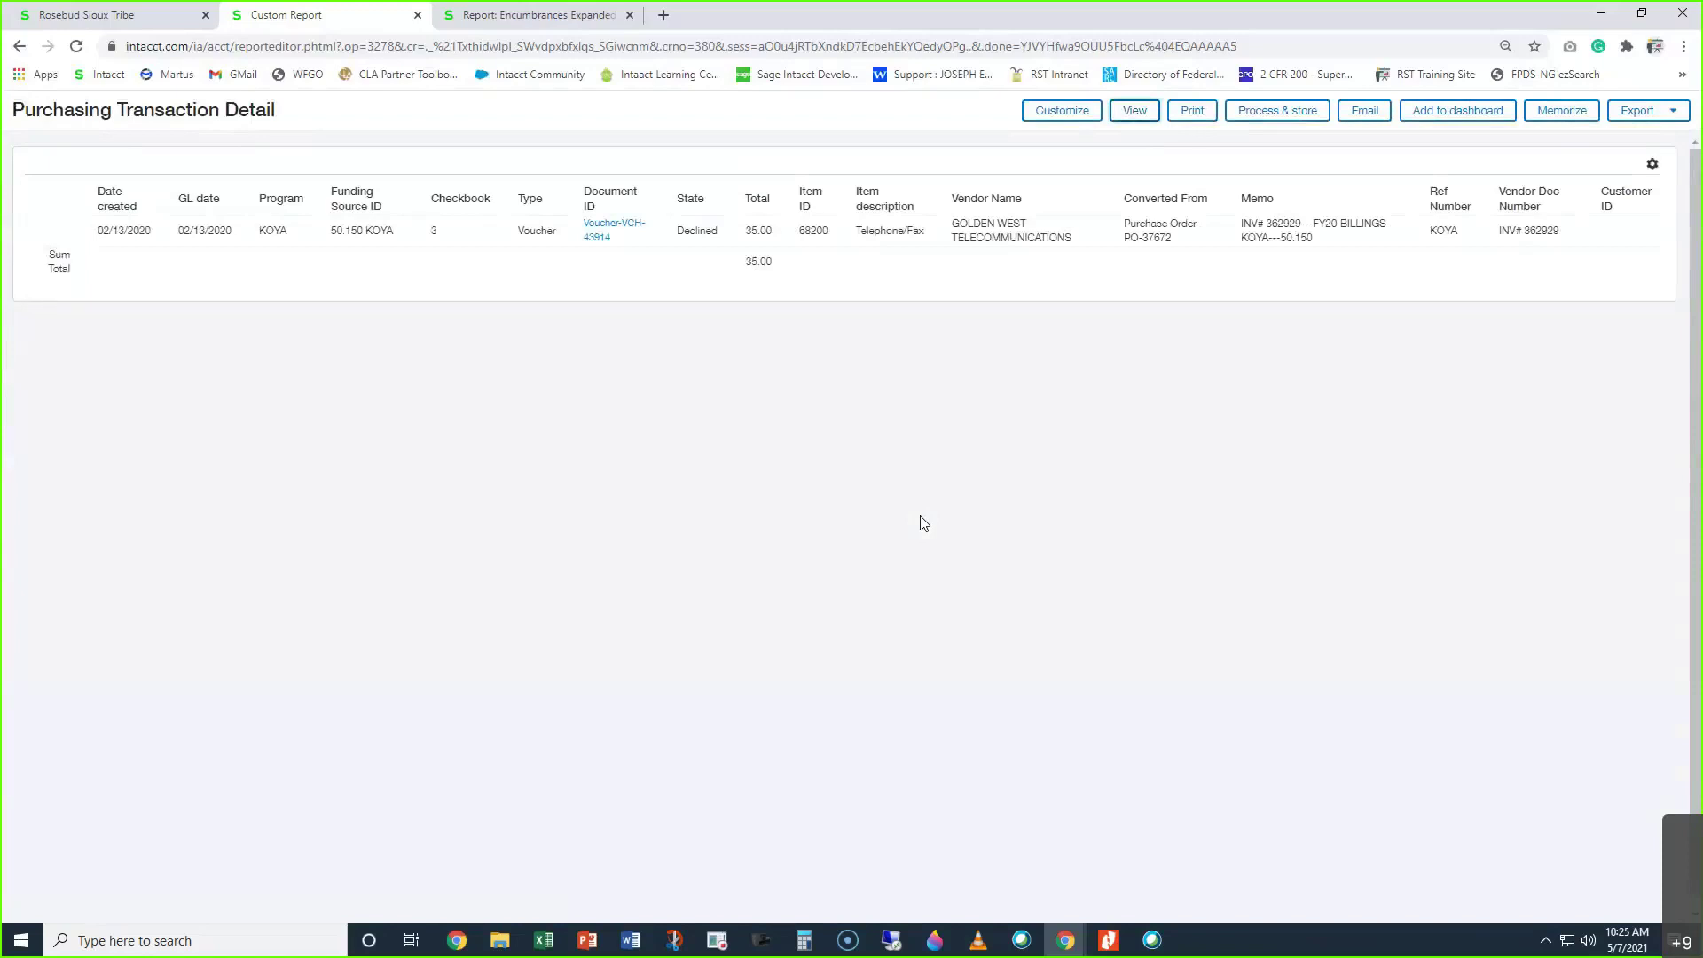
drag(93, 235, 156, 238)
click(683, 237)
drag(684, 237, 722, 235)
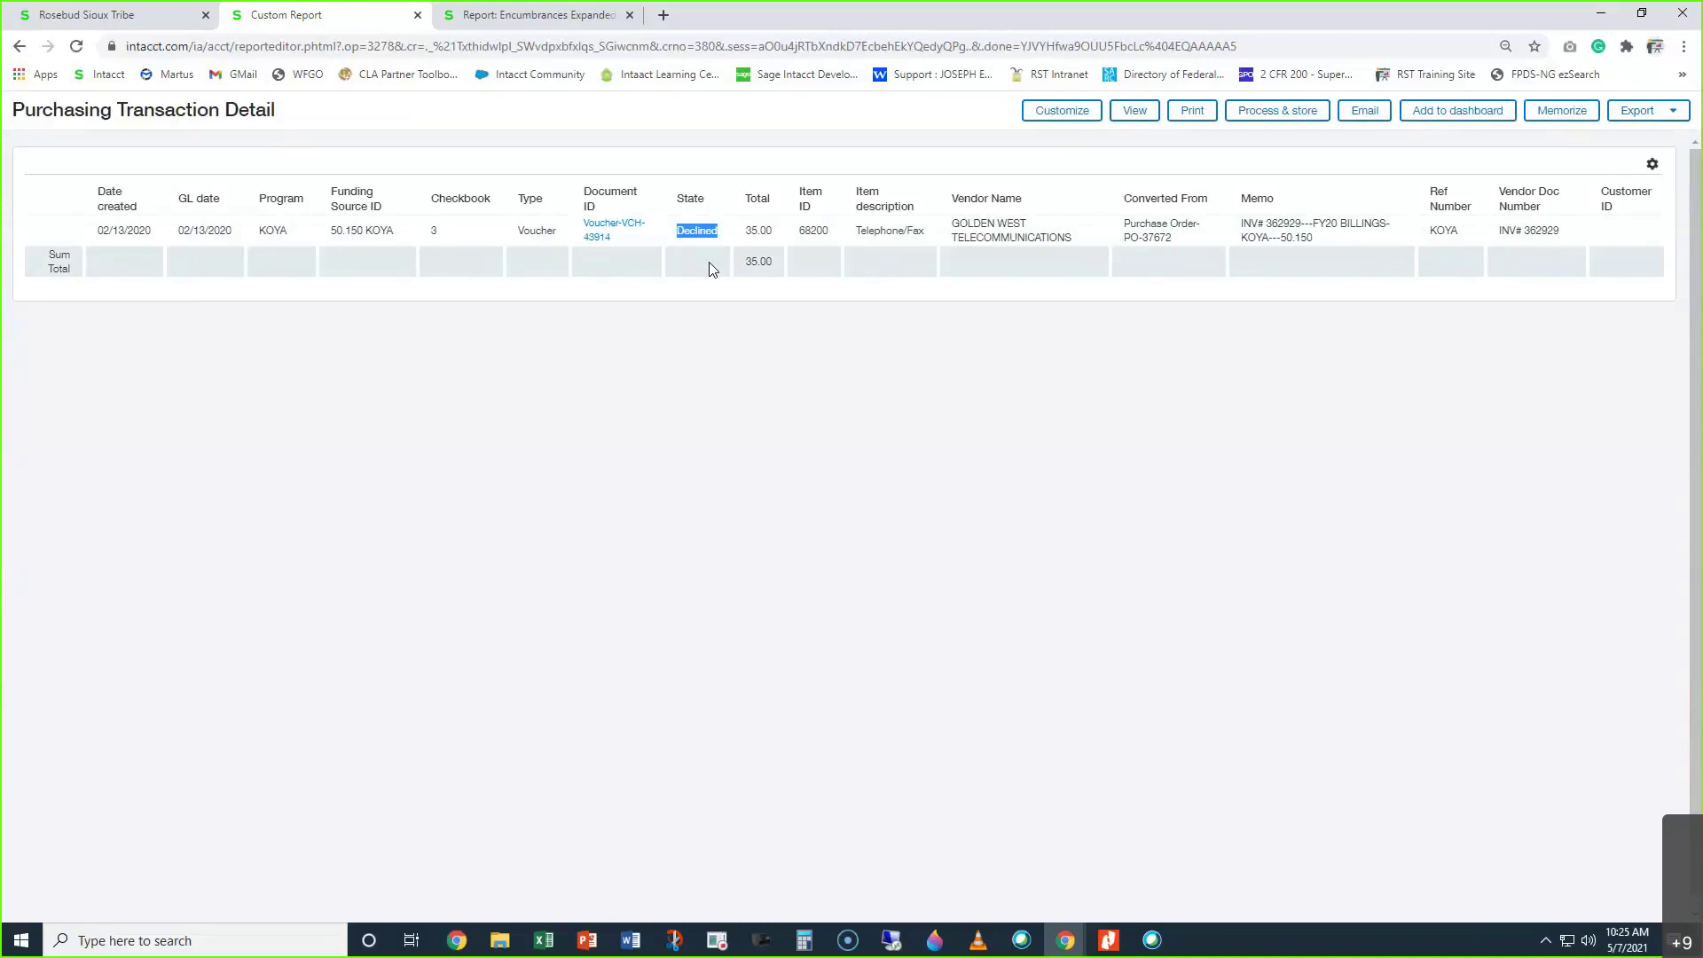
click(688, 436)
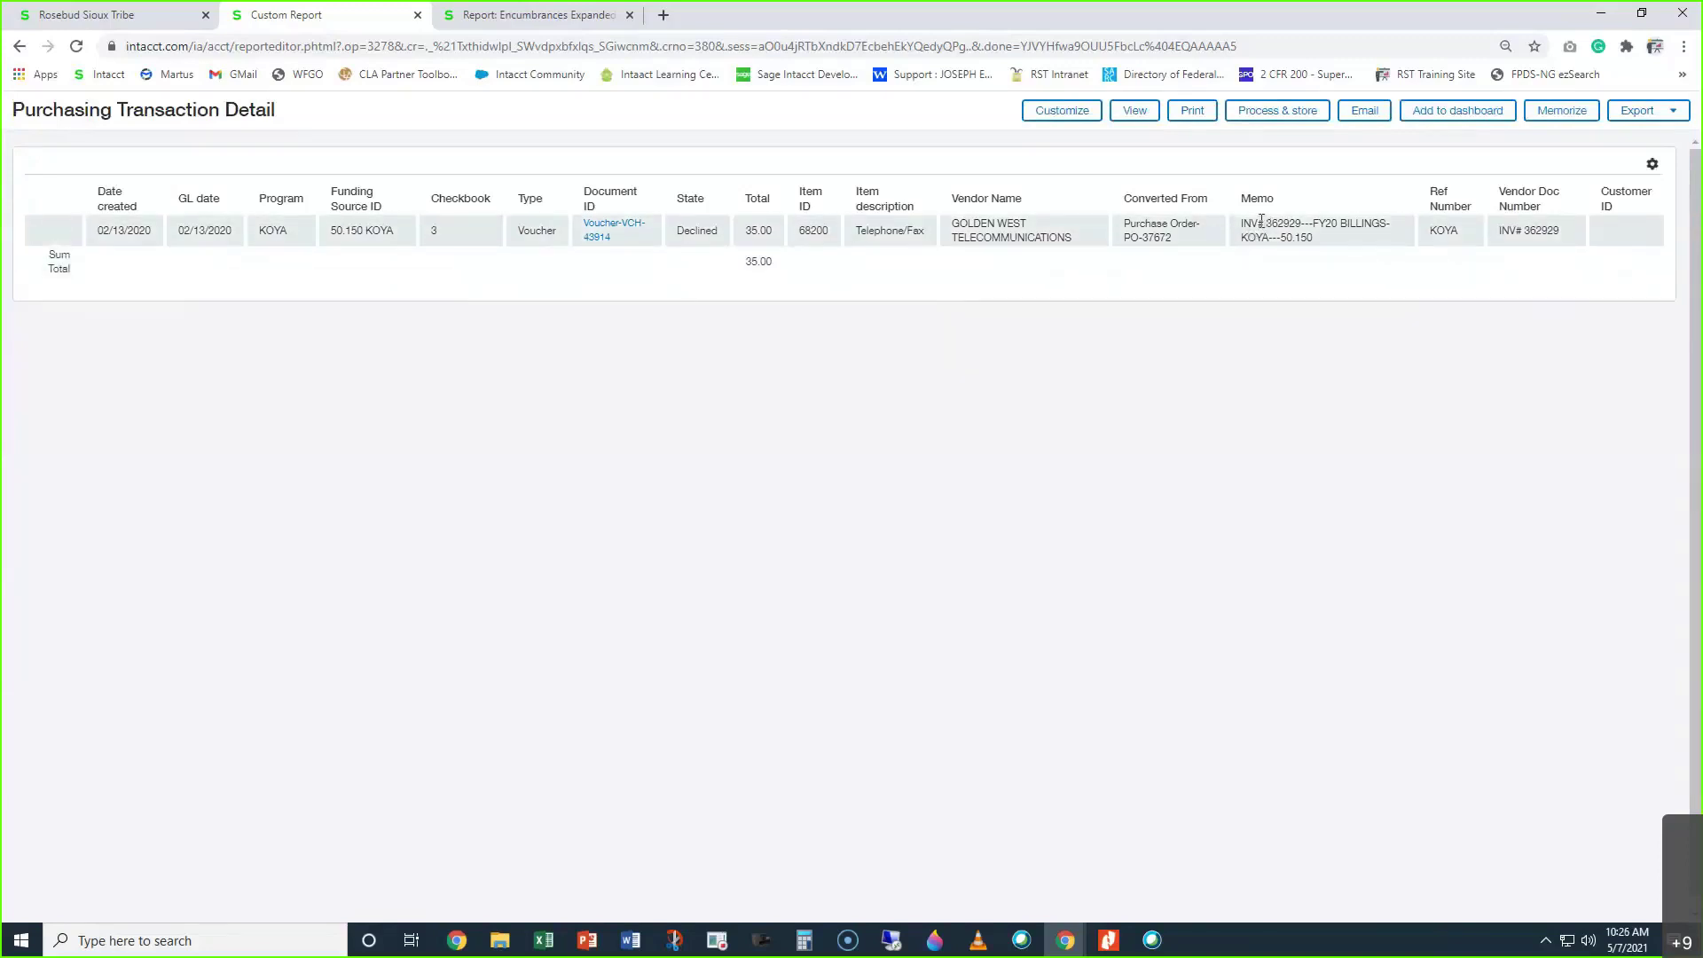
drag(1241, 229, 1301, 229)
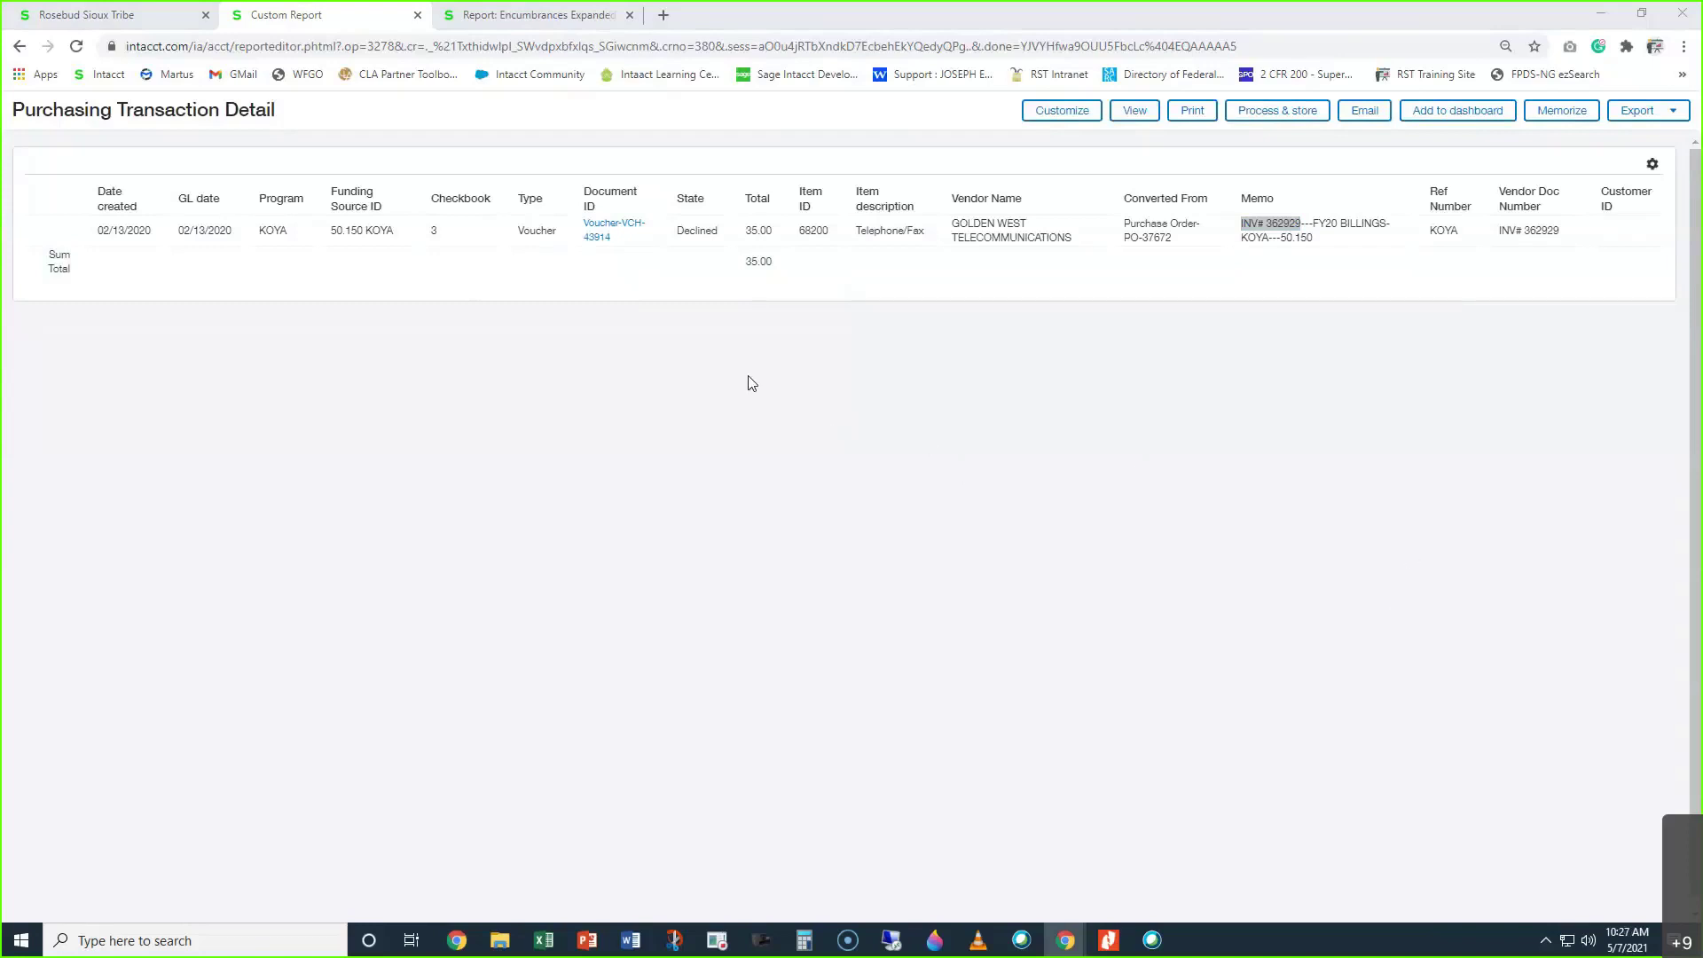
Copy the source purchase order's document number from the voucher's Converted From value
double_click(1157, 199)
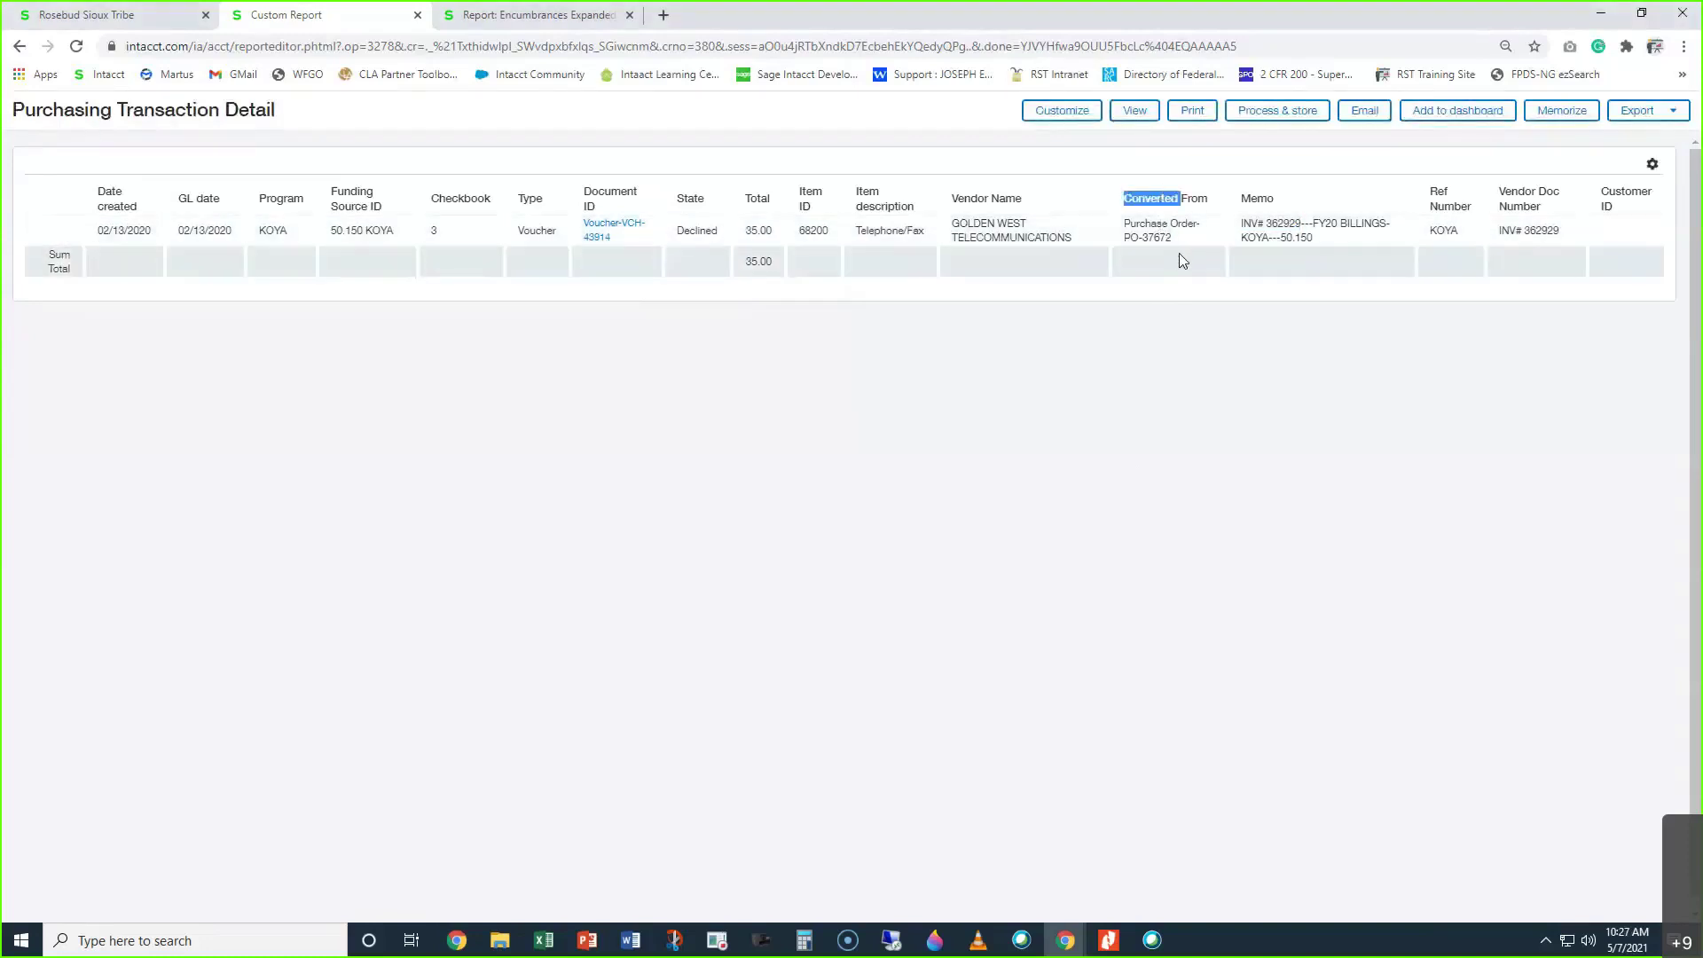
click(1152, 239)
drag(1173, 237, 1121, 245)
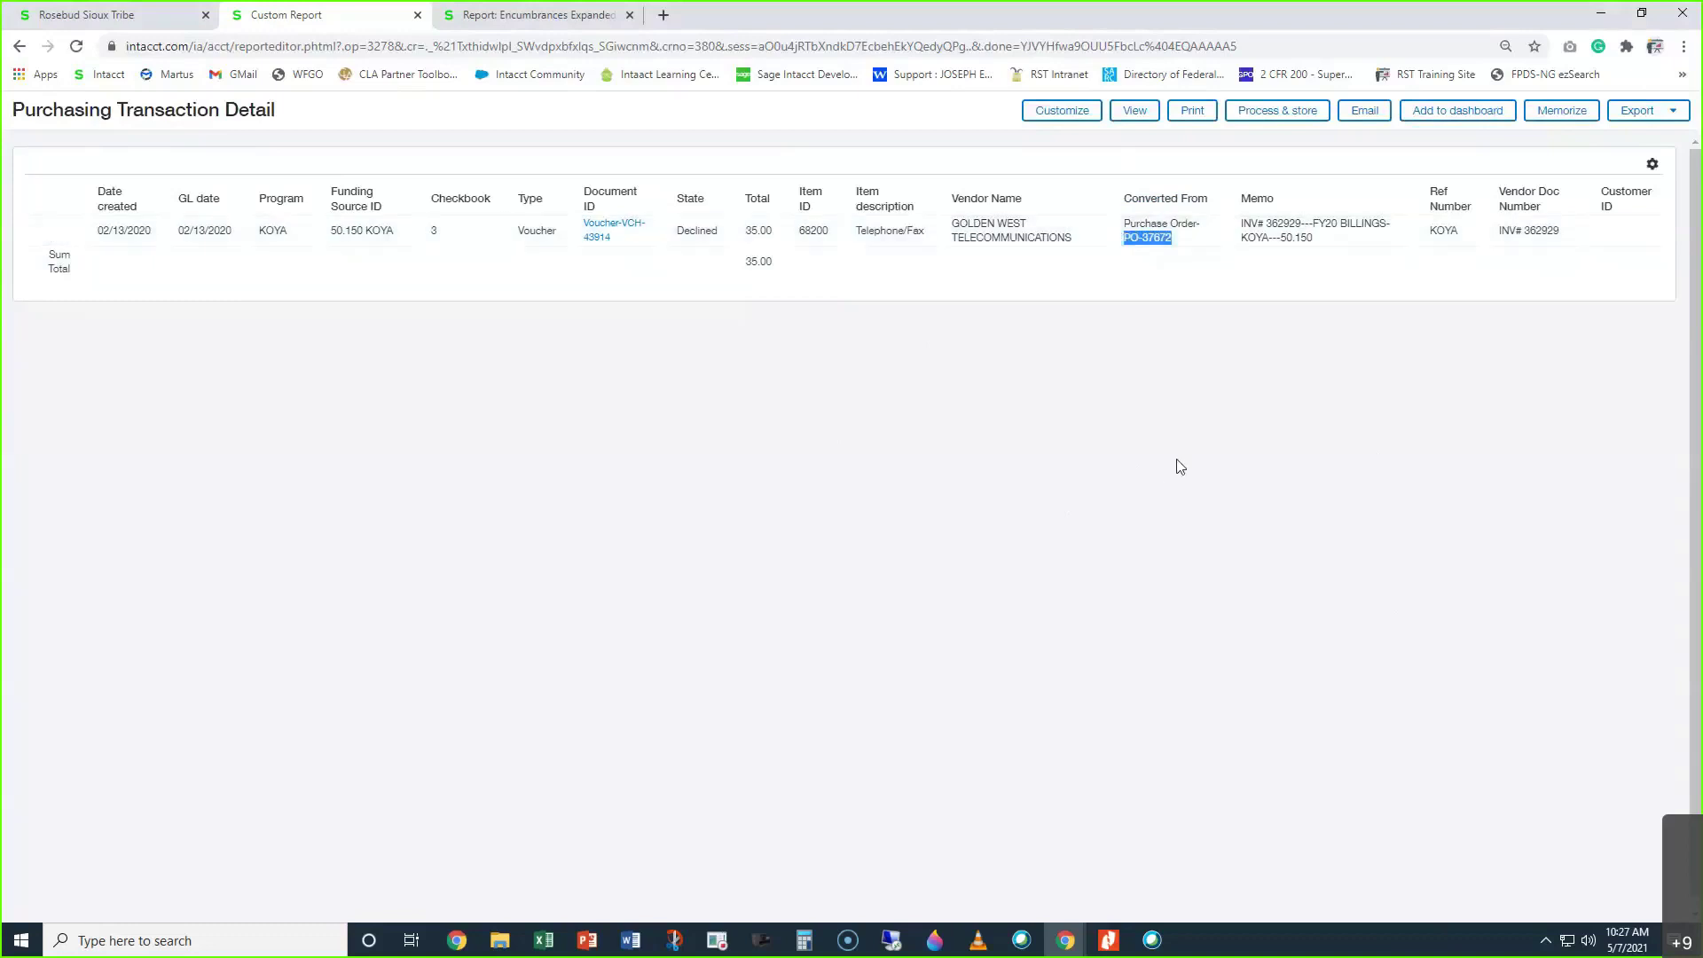
right_click(1153, 239)
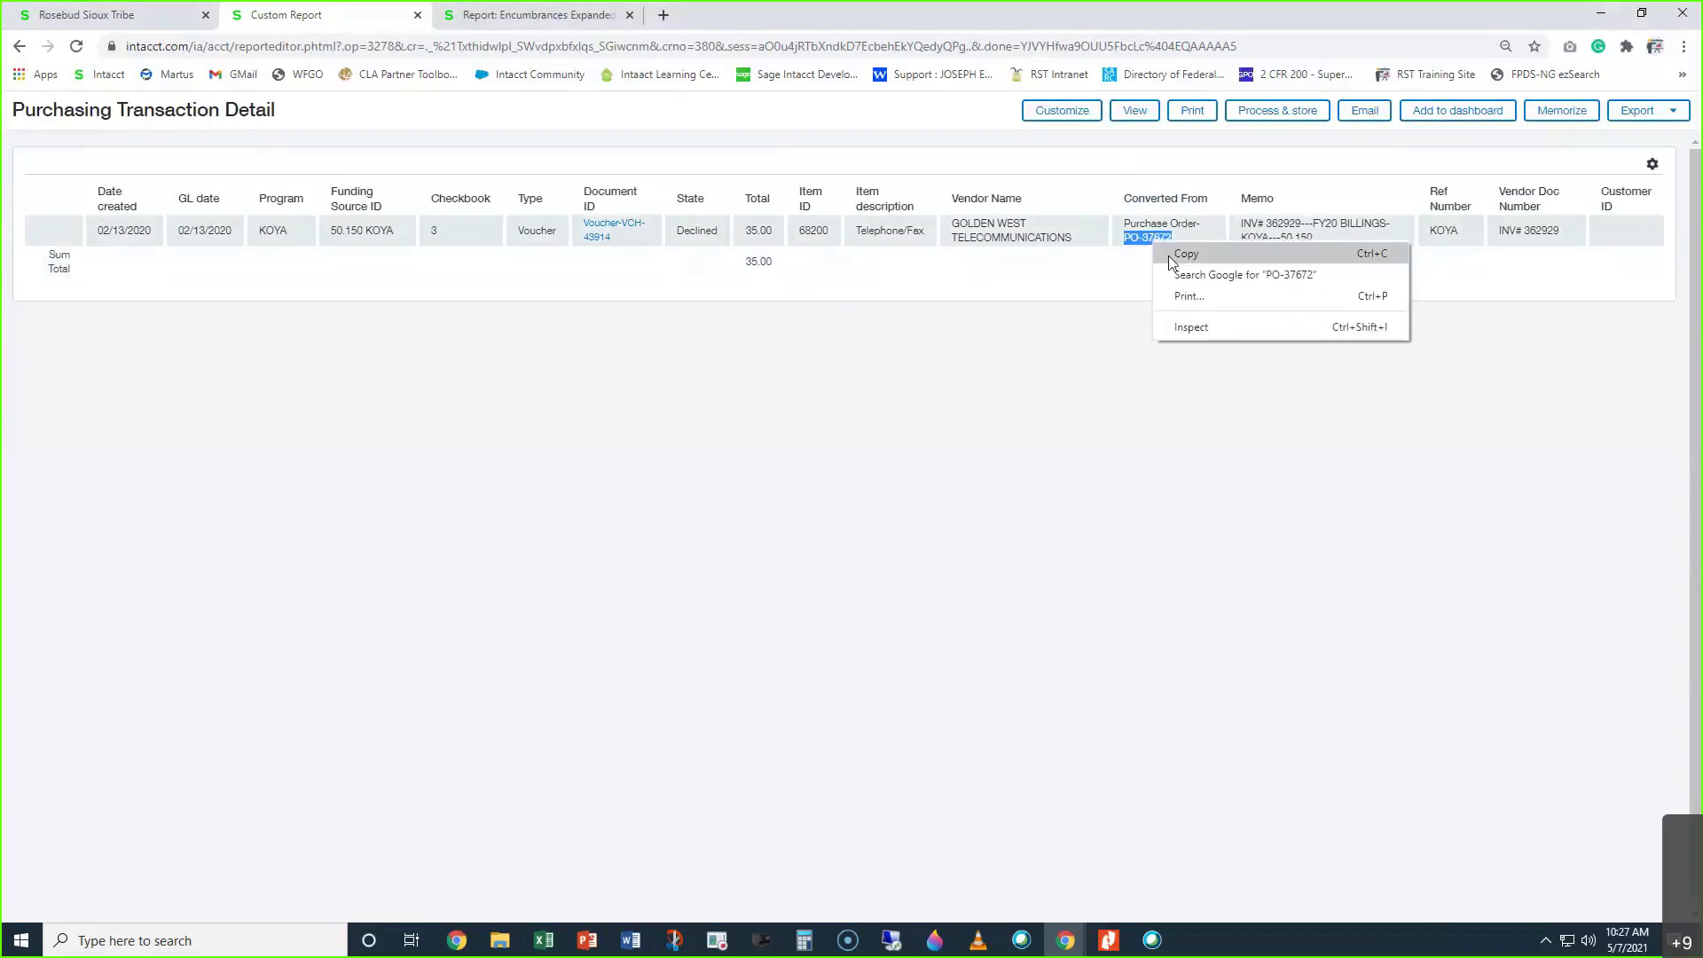
click(1171, 256)
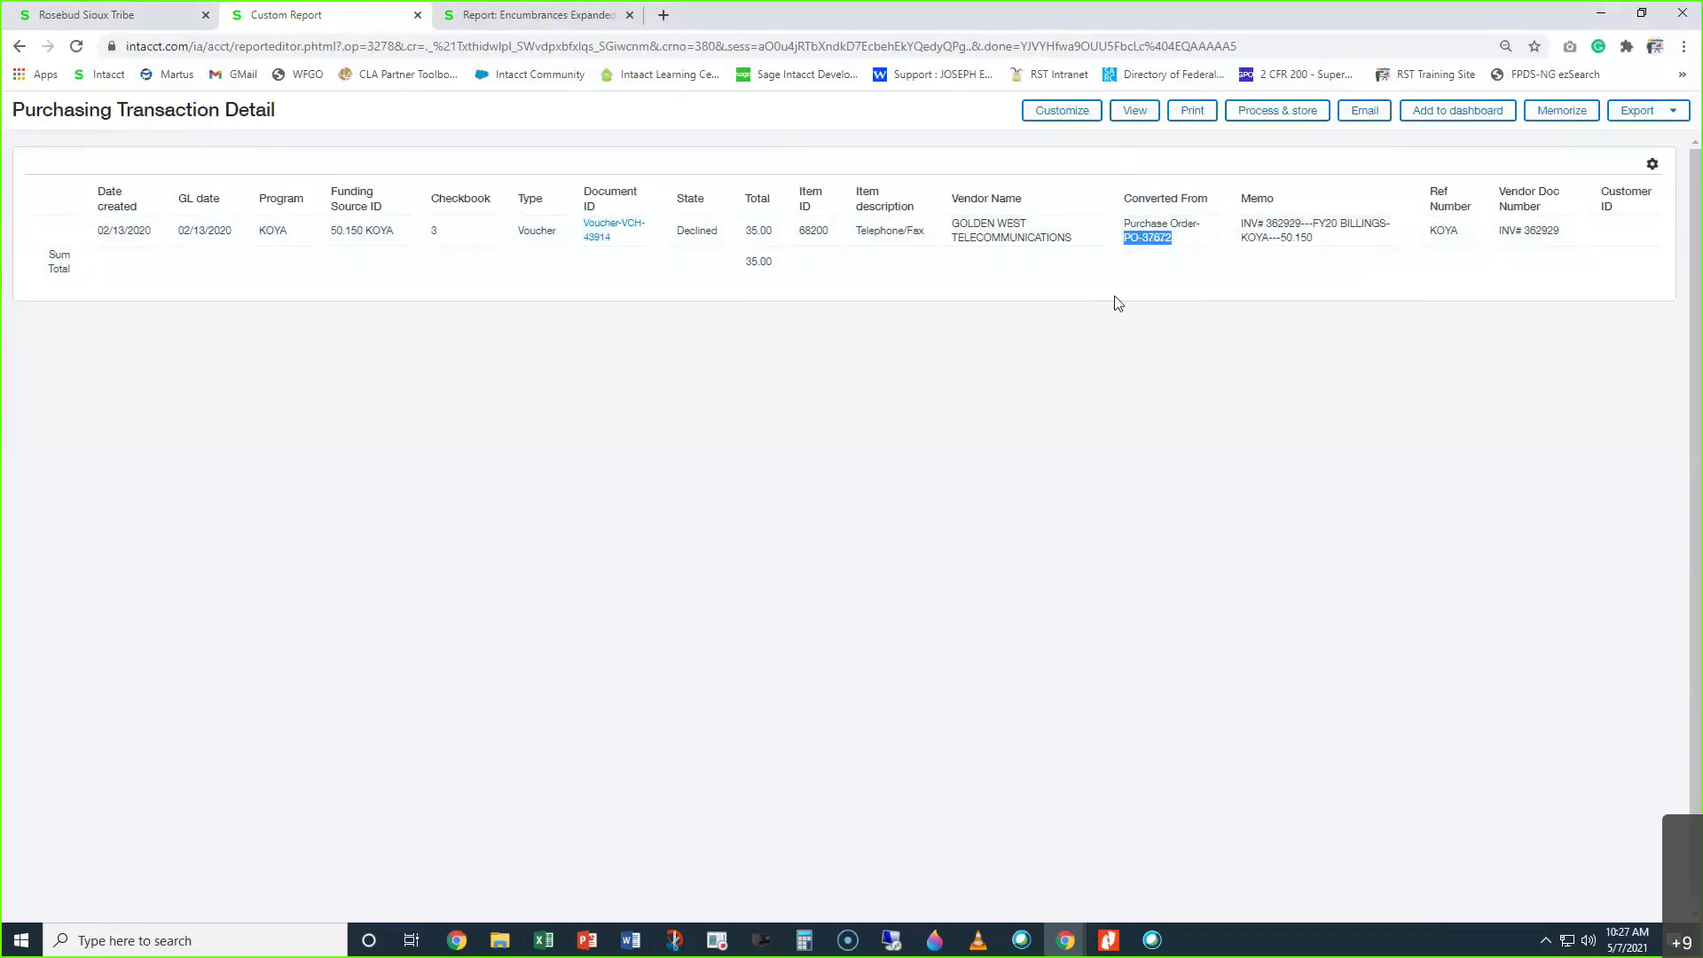
Open the Purchasing module's Purchase Order list and switch it to the All view
click(103, 20)
click(129, 150)
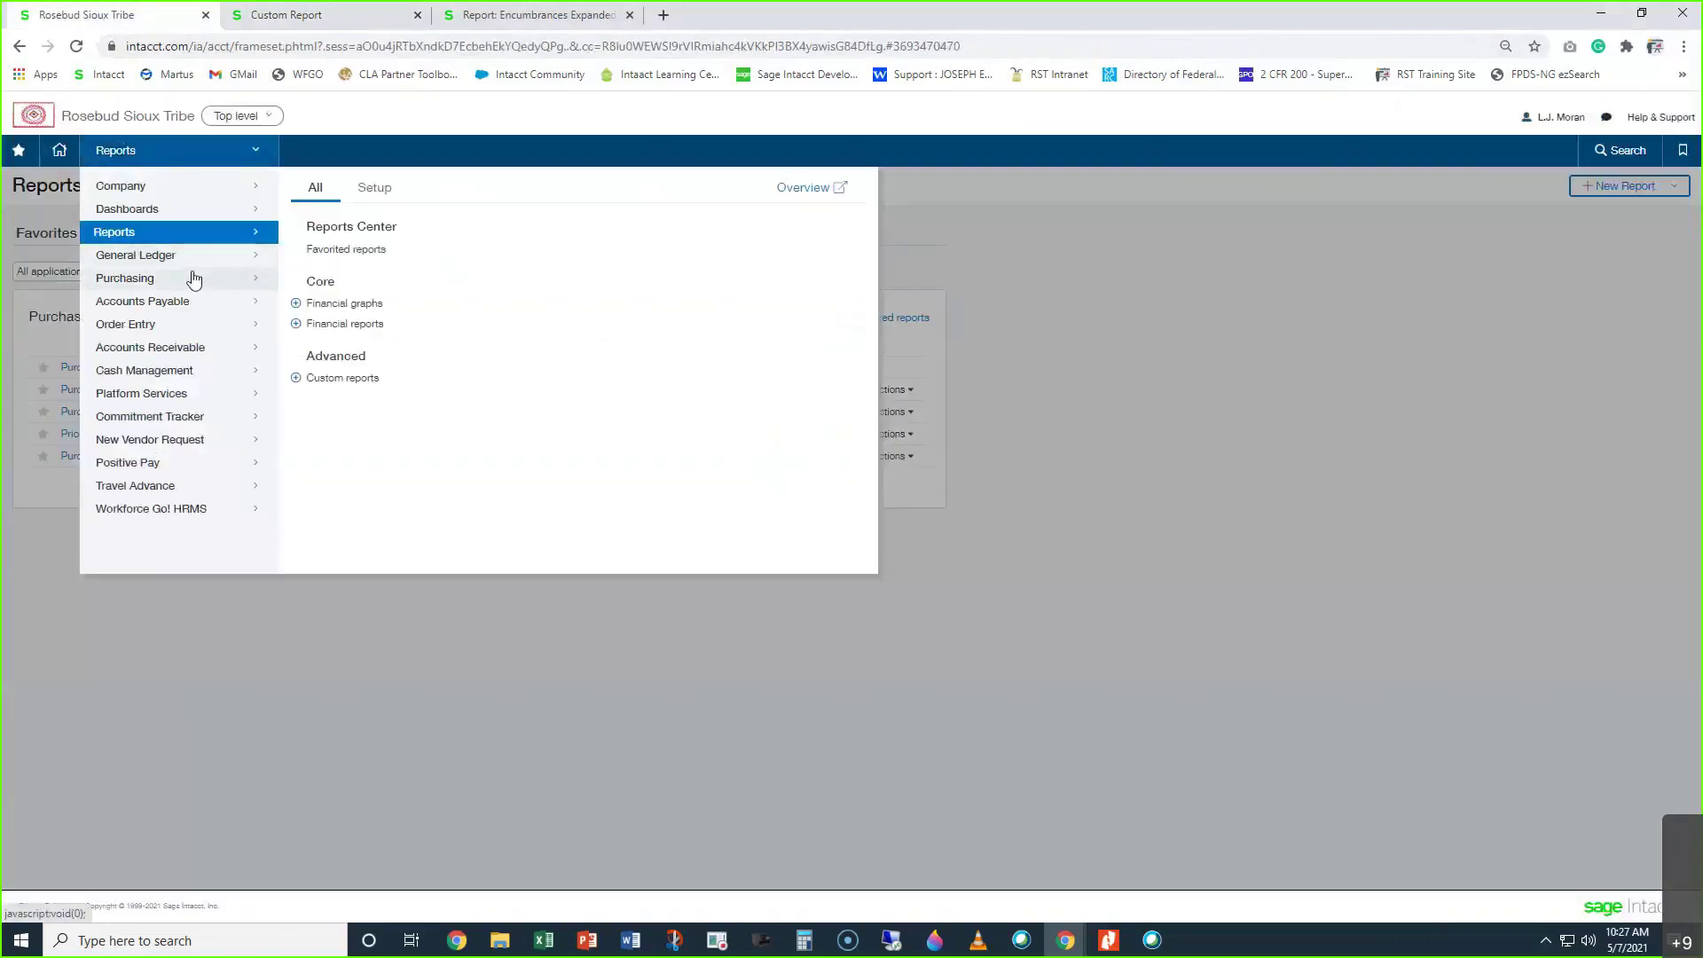
mouse_move(194, 279)
mouse_move(364, 338)
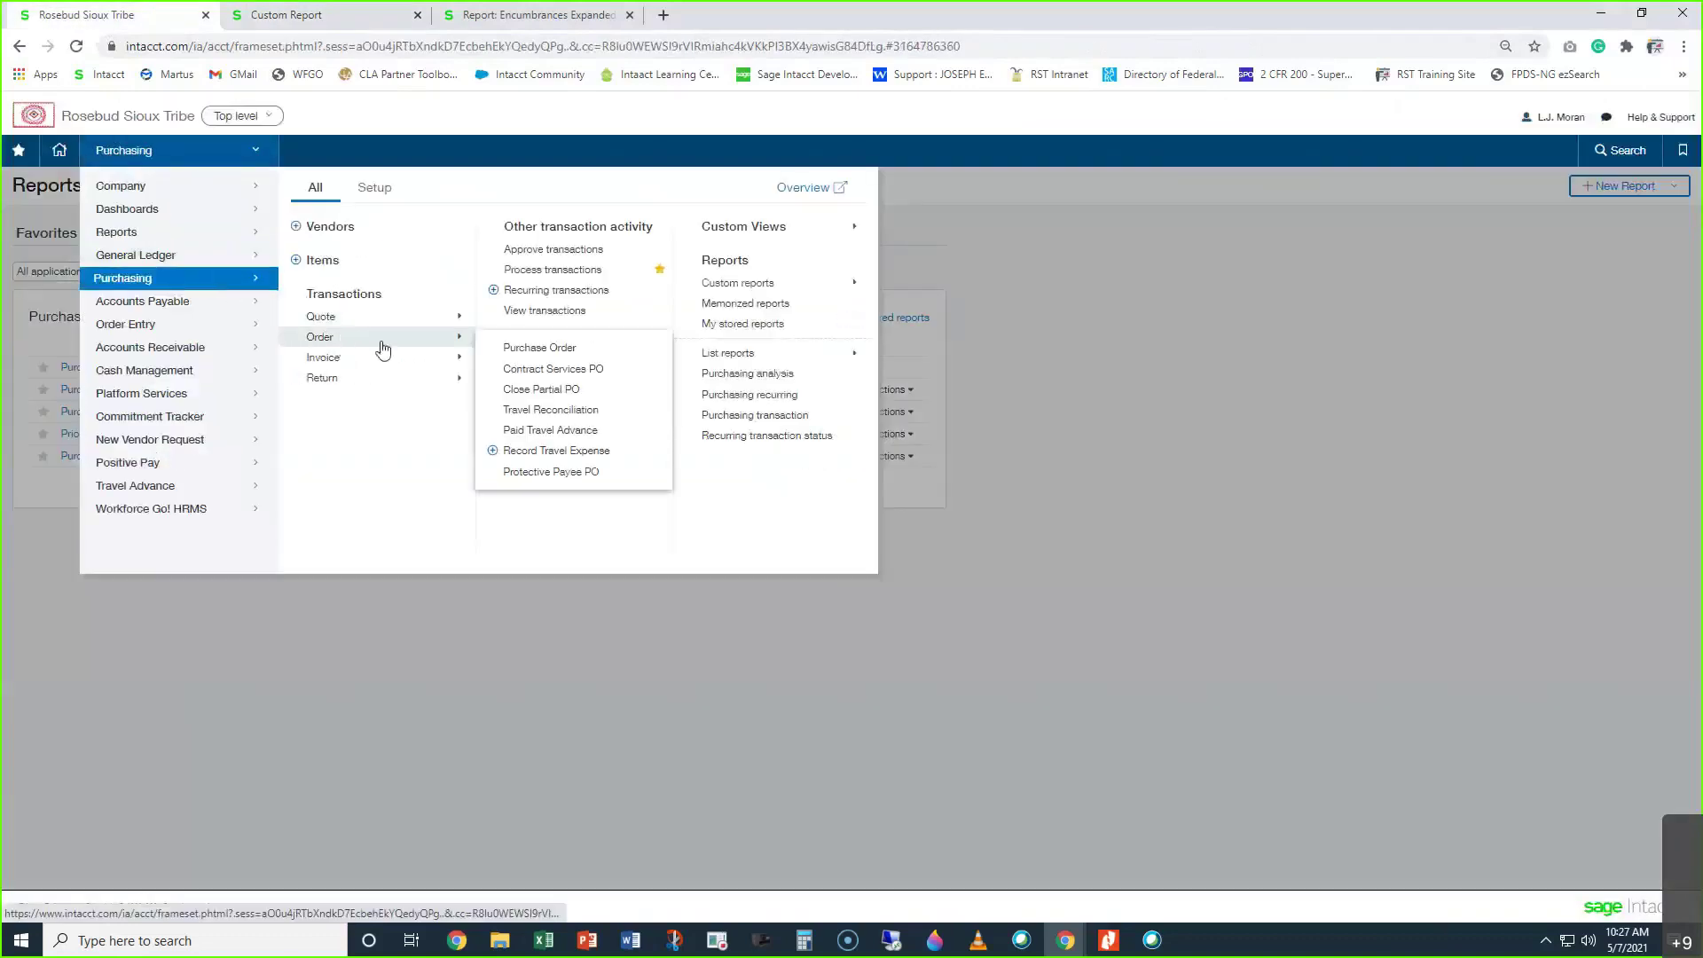
click(519, 351)
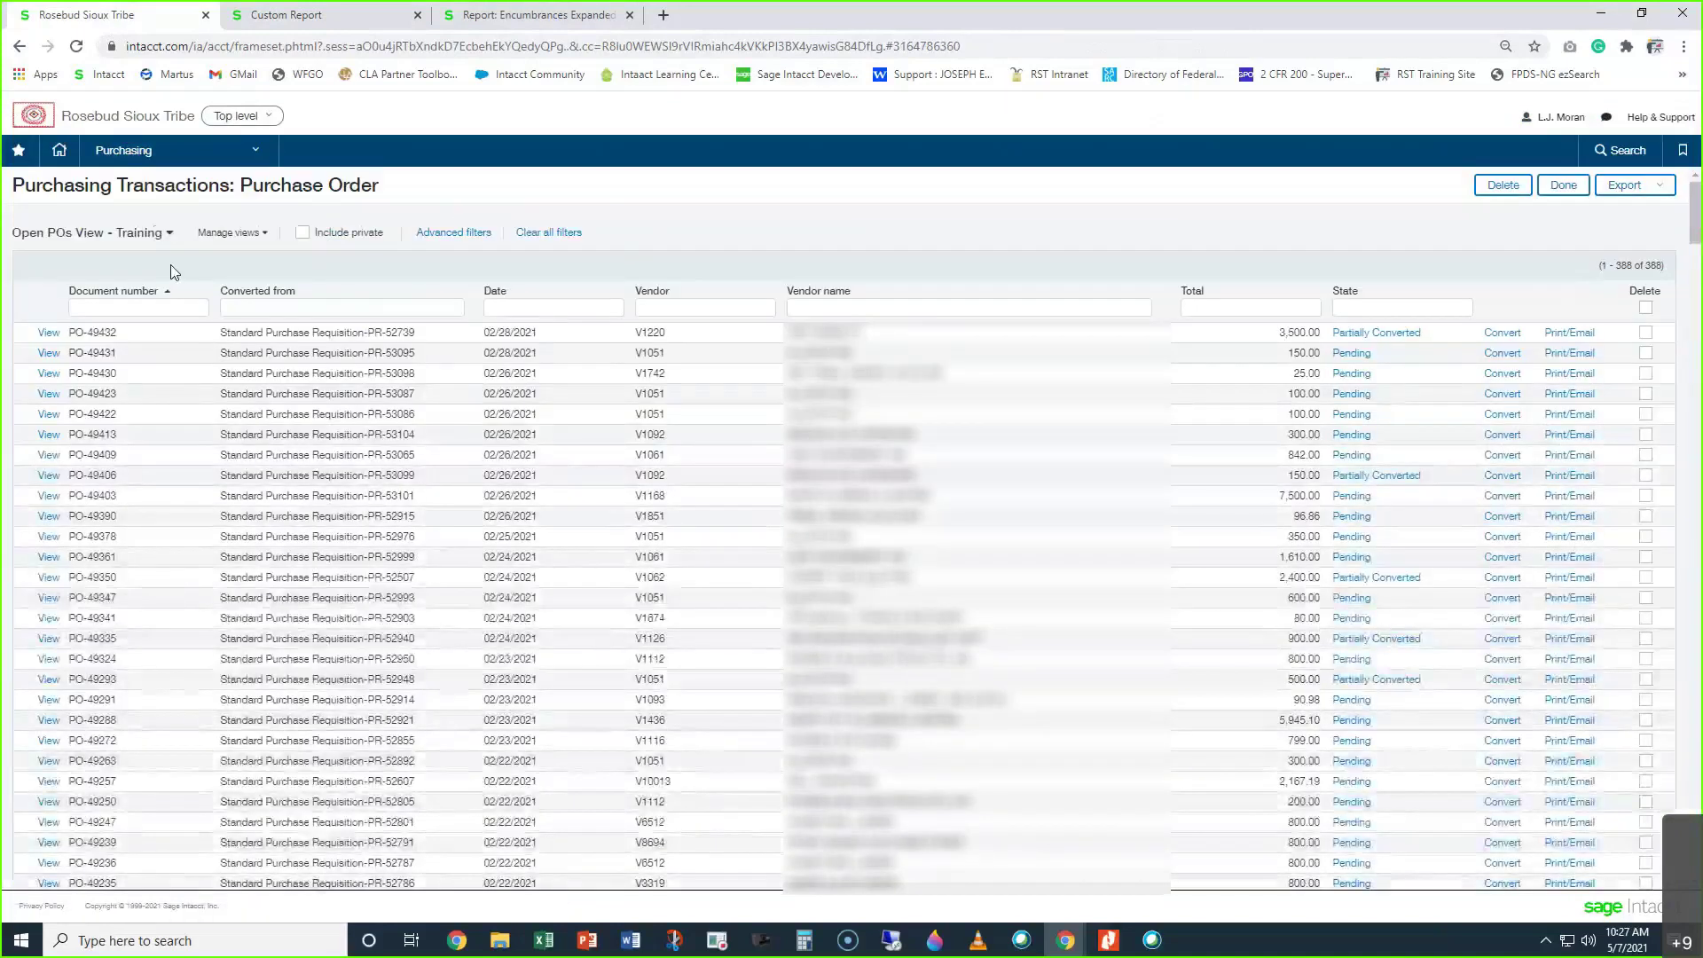
click(124, 233)
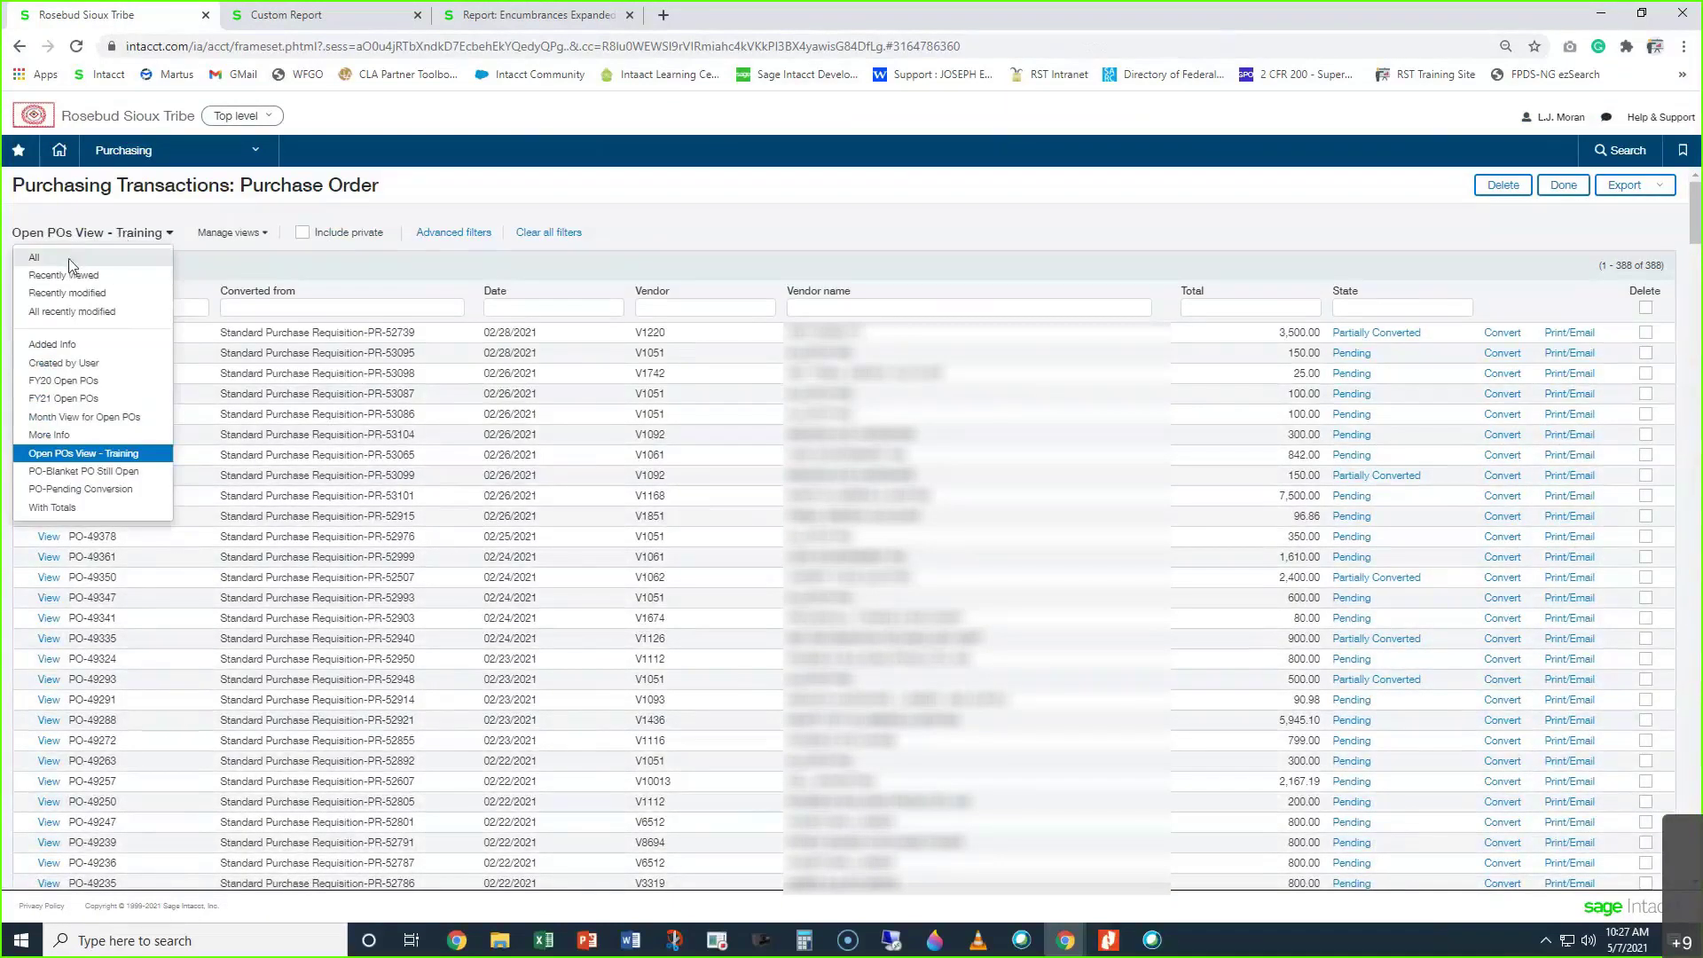
click(67, 258)
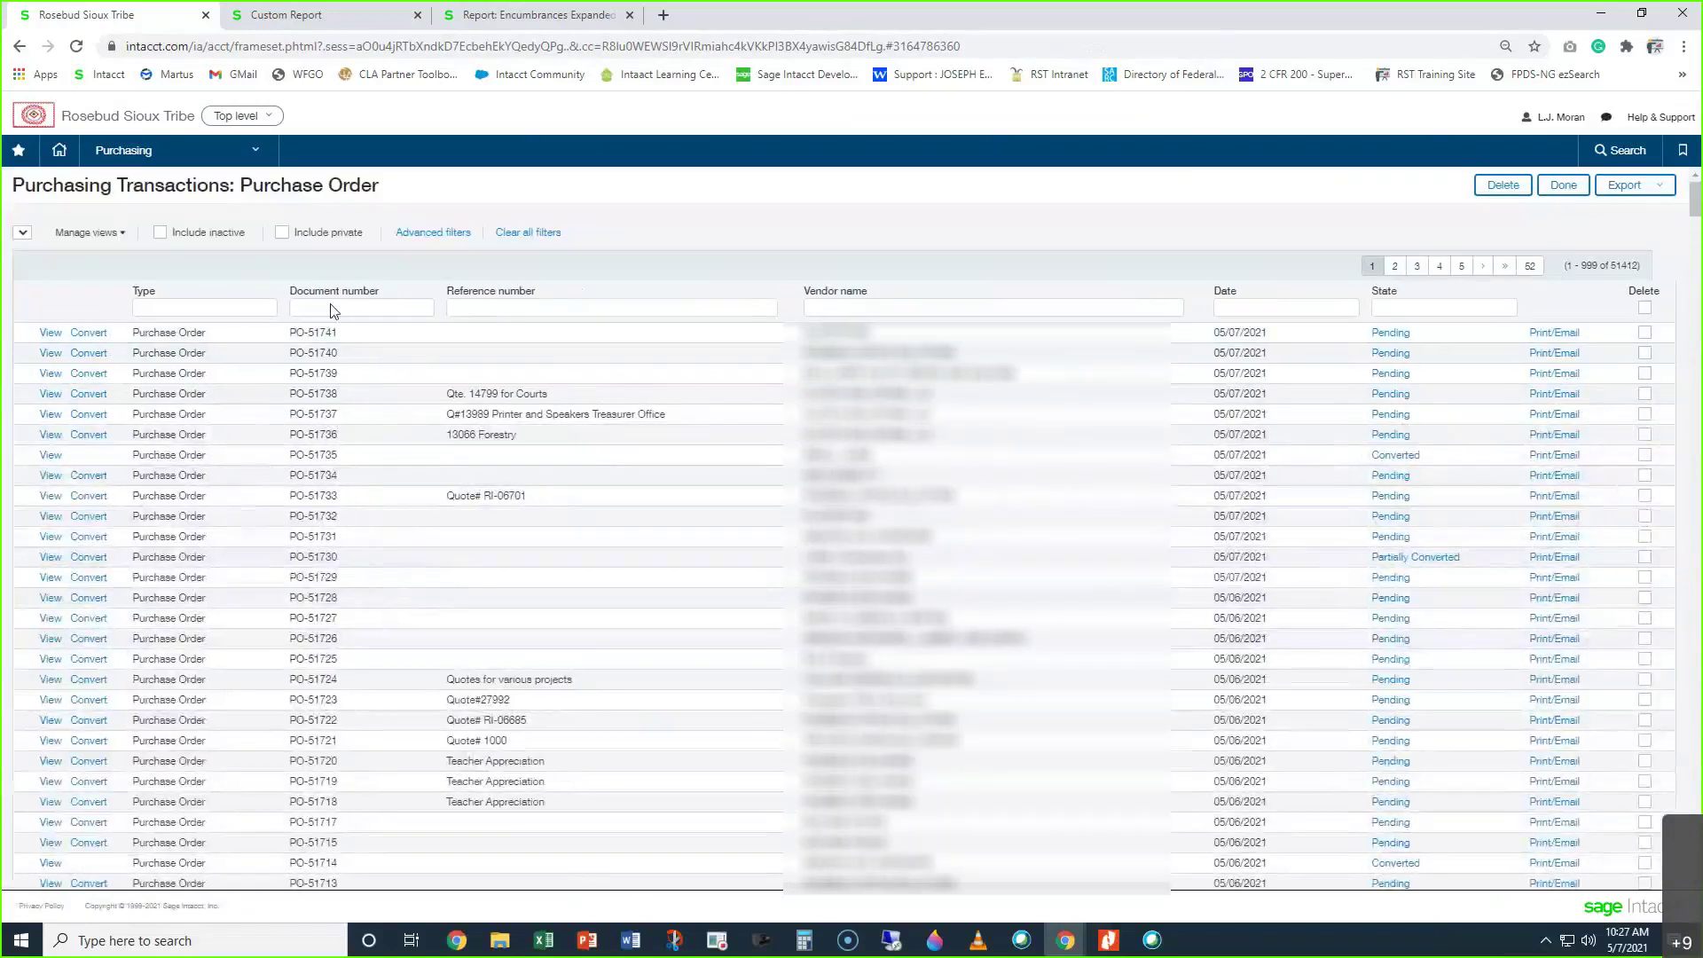
Filter the purchase order list by the copied document number
click(337, 307)
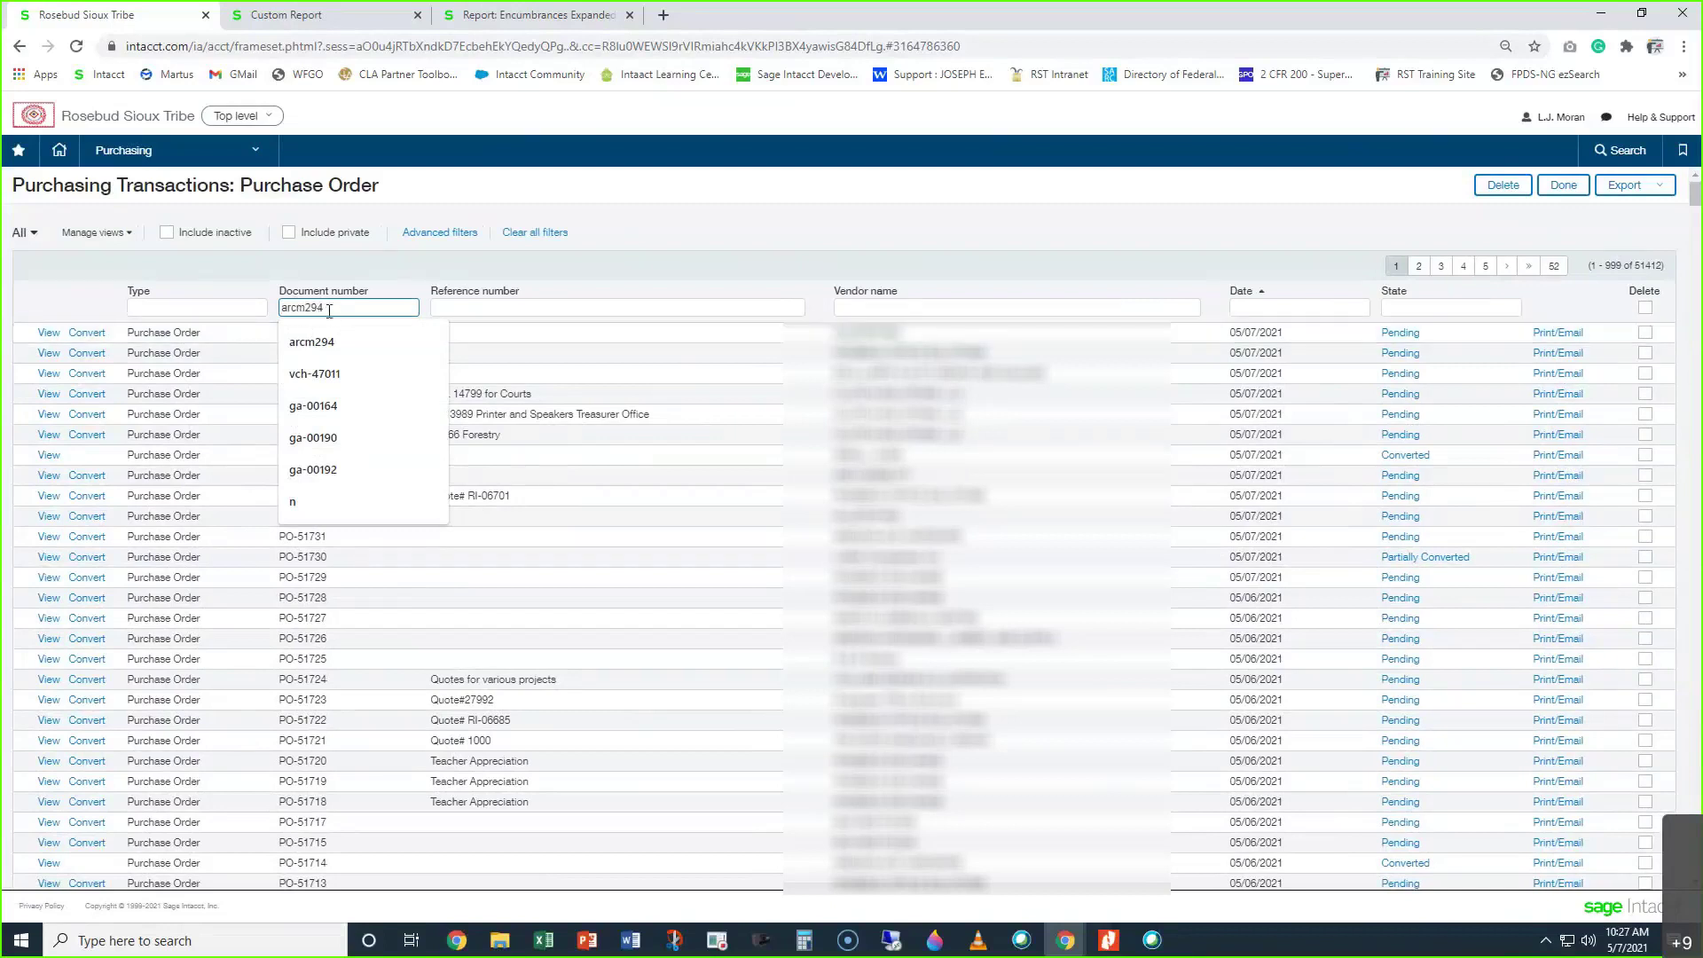
key(ctrl+v)
key(Return)
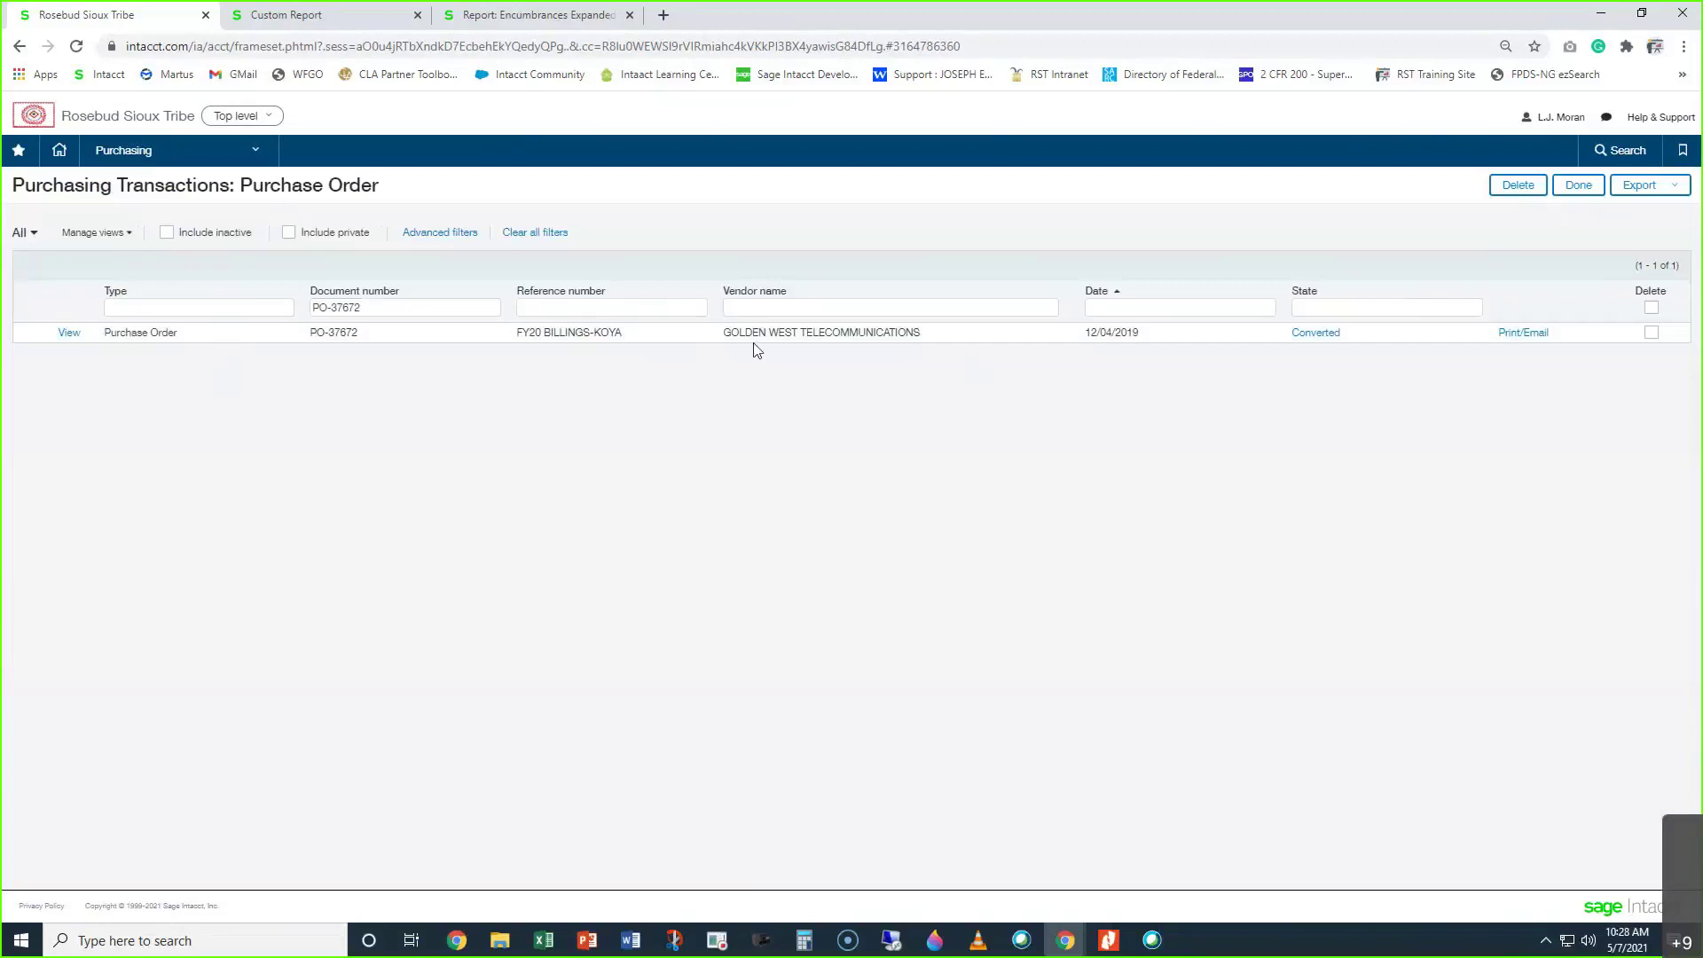
Prepare to email the purchase order, replace the vendor's recipient address with a staff e-mail address, and close without sending
click(1520, 336)
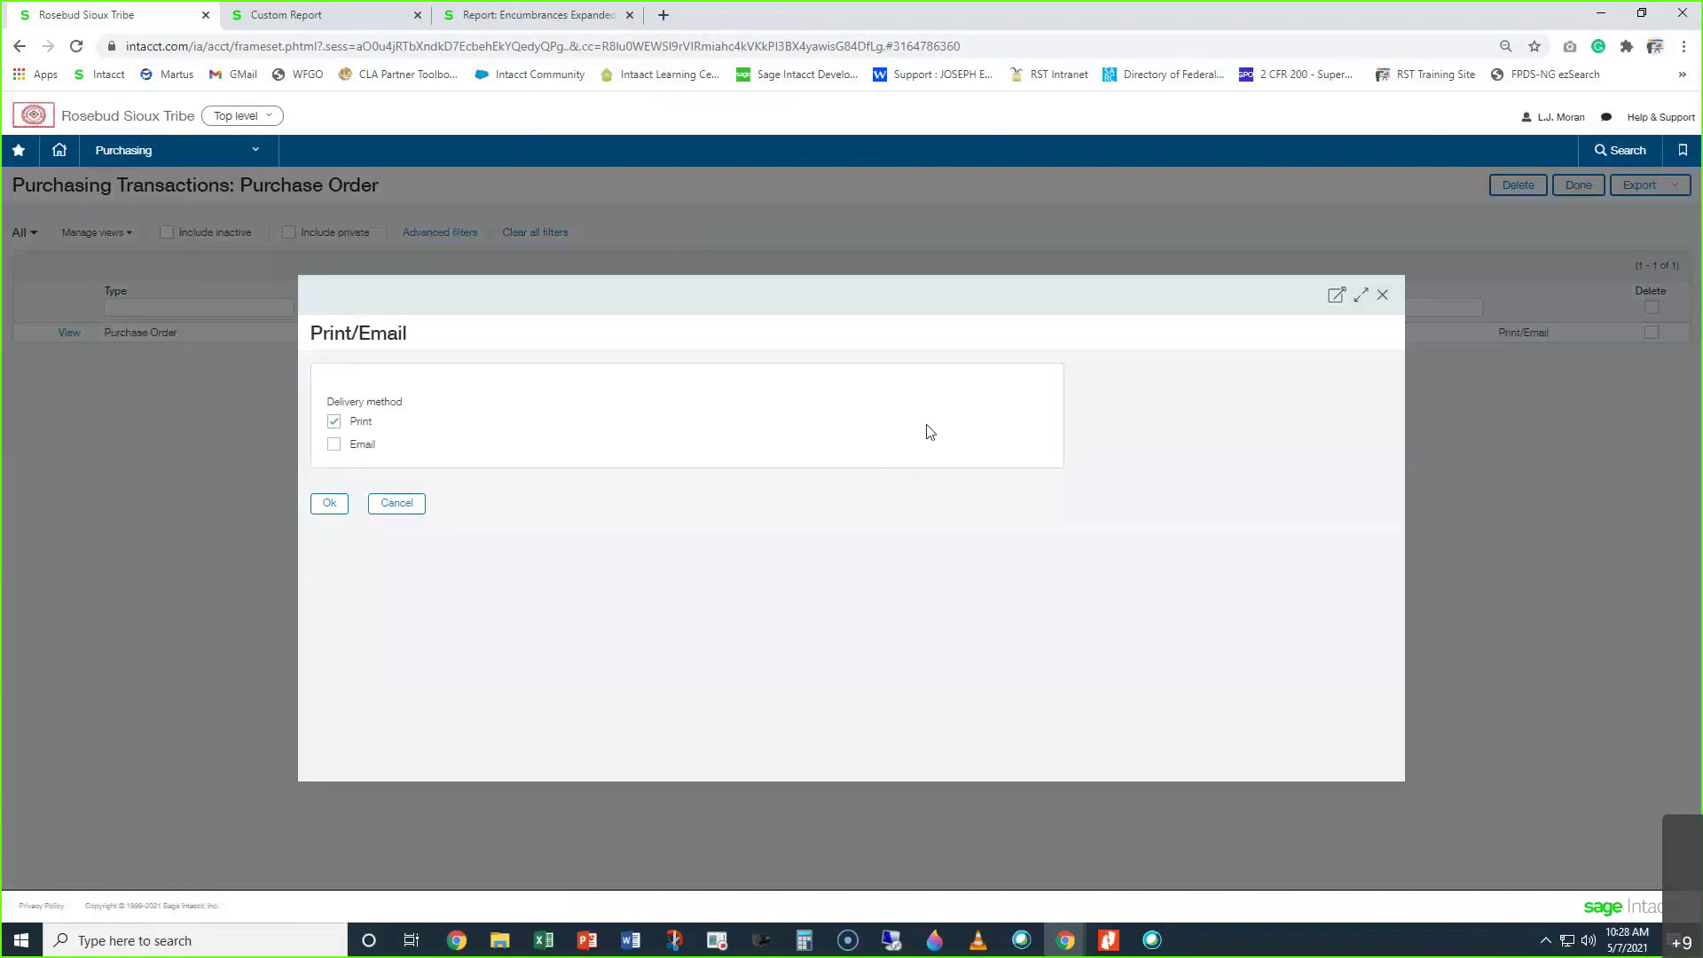
click(342, 443)
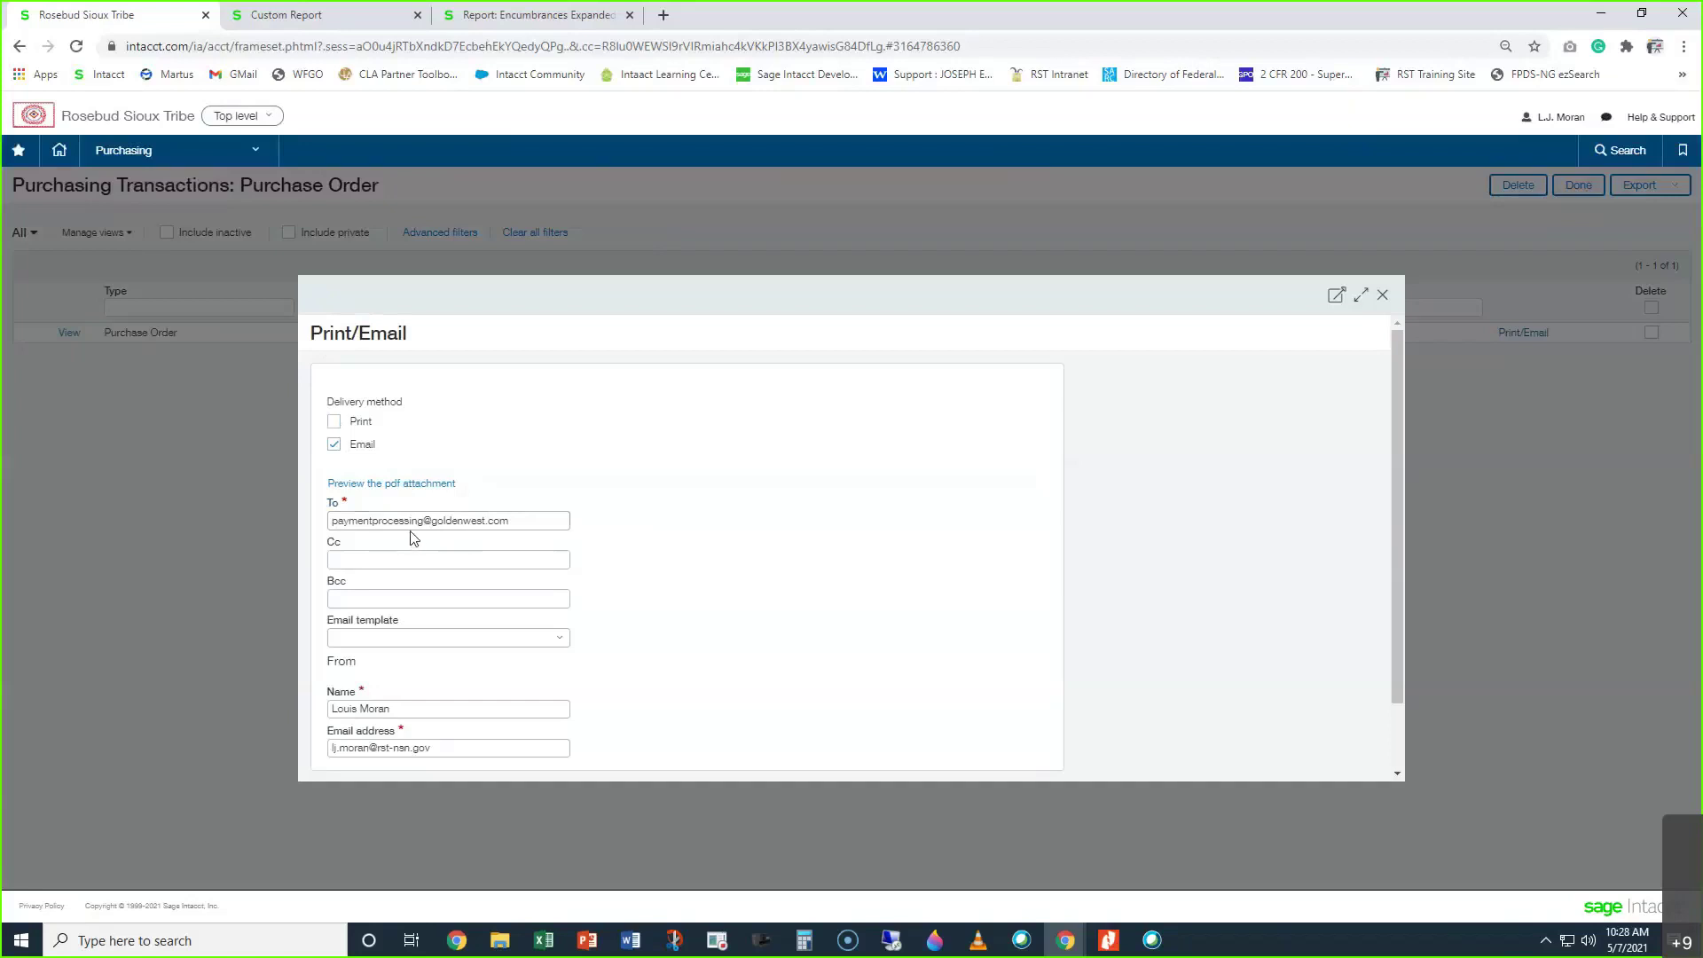
scroll(415, 531, down, 1)
drag(541, 445, 298, 464)
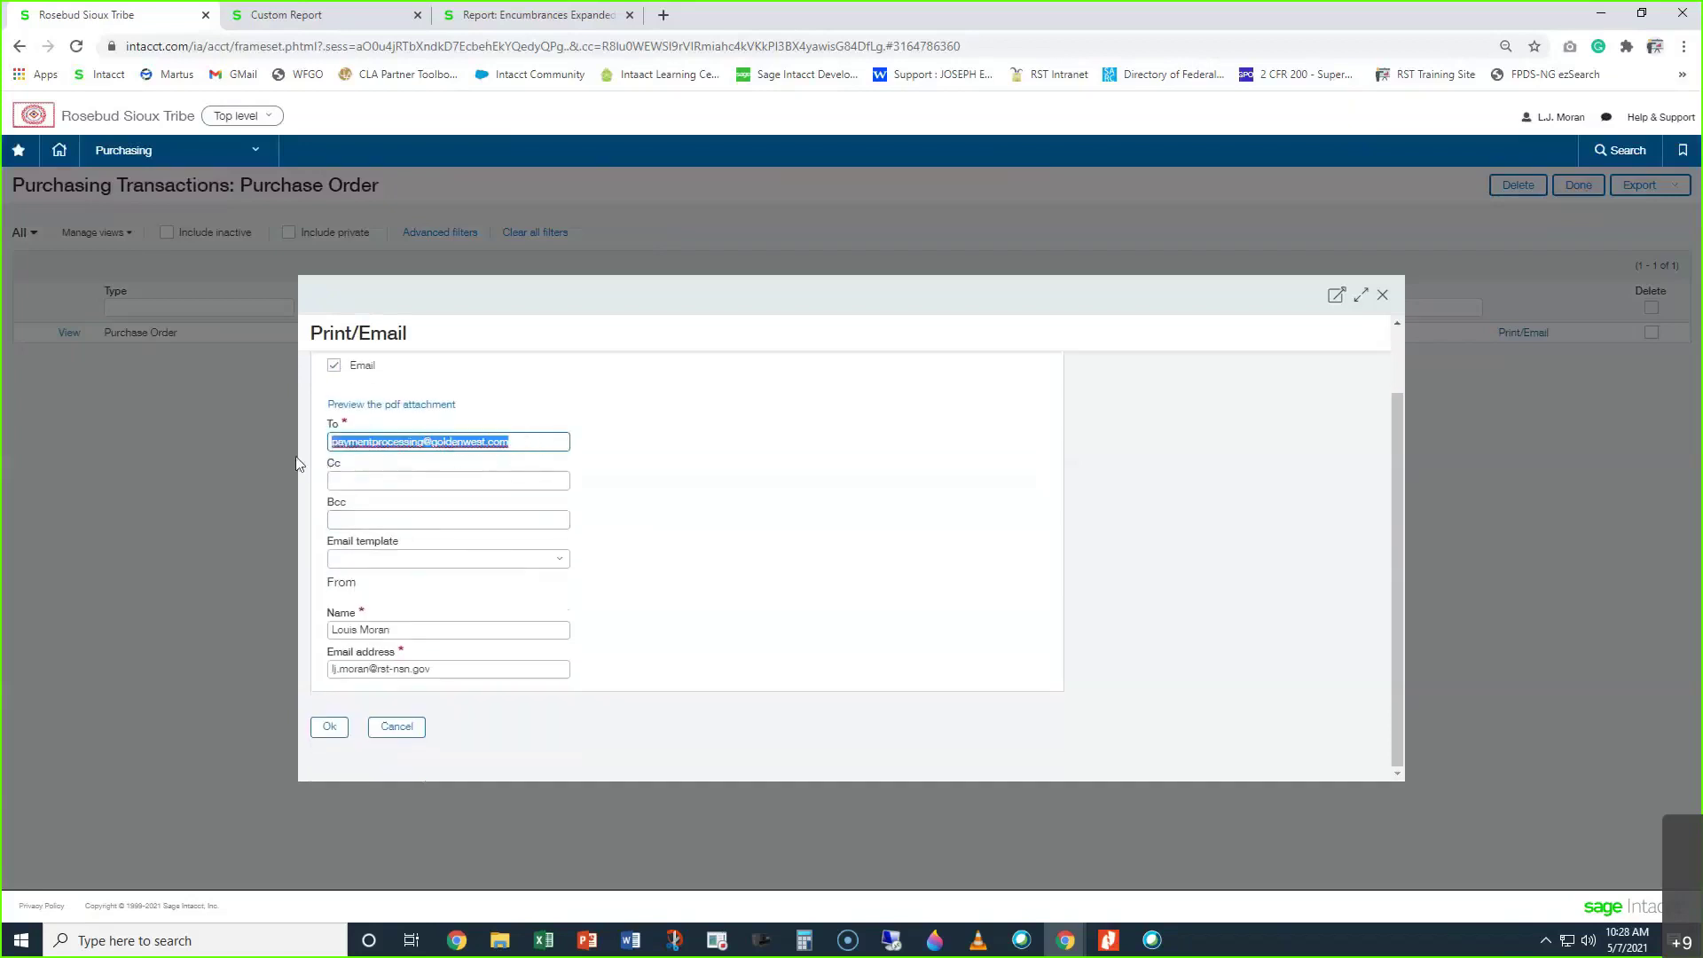
key(ctrl+v)
key(Tab)
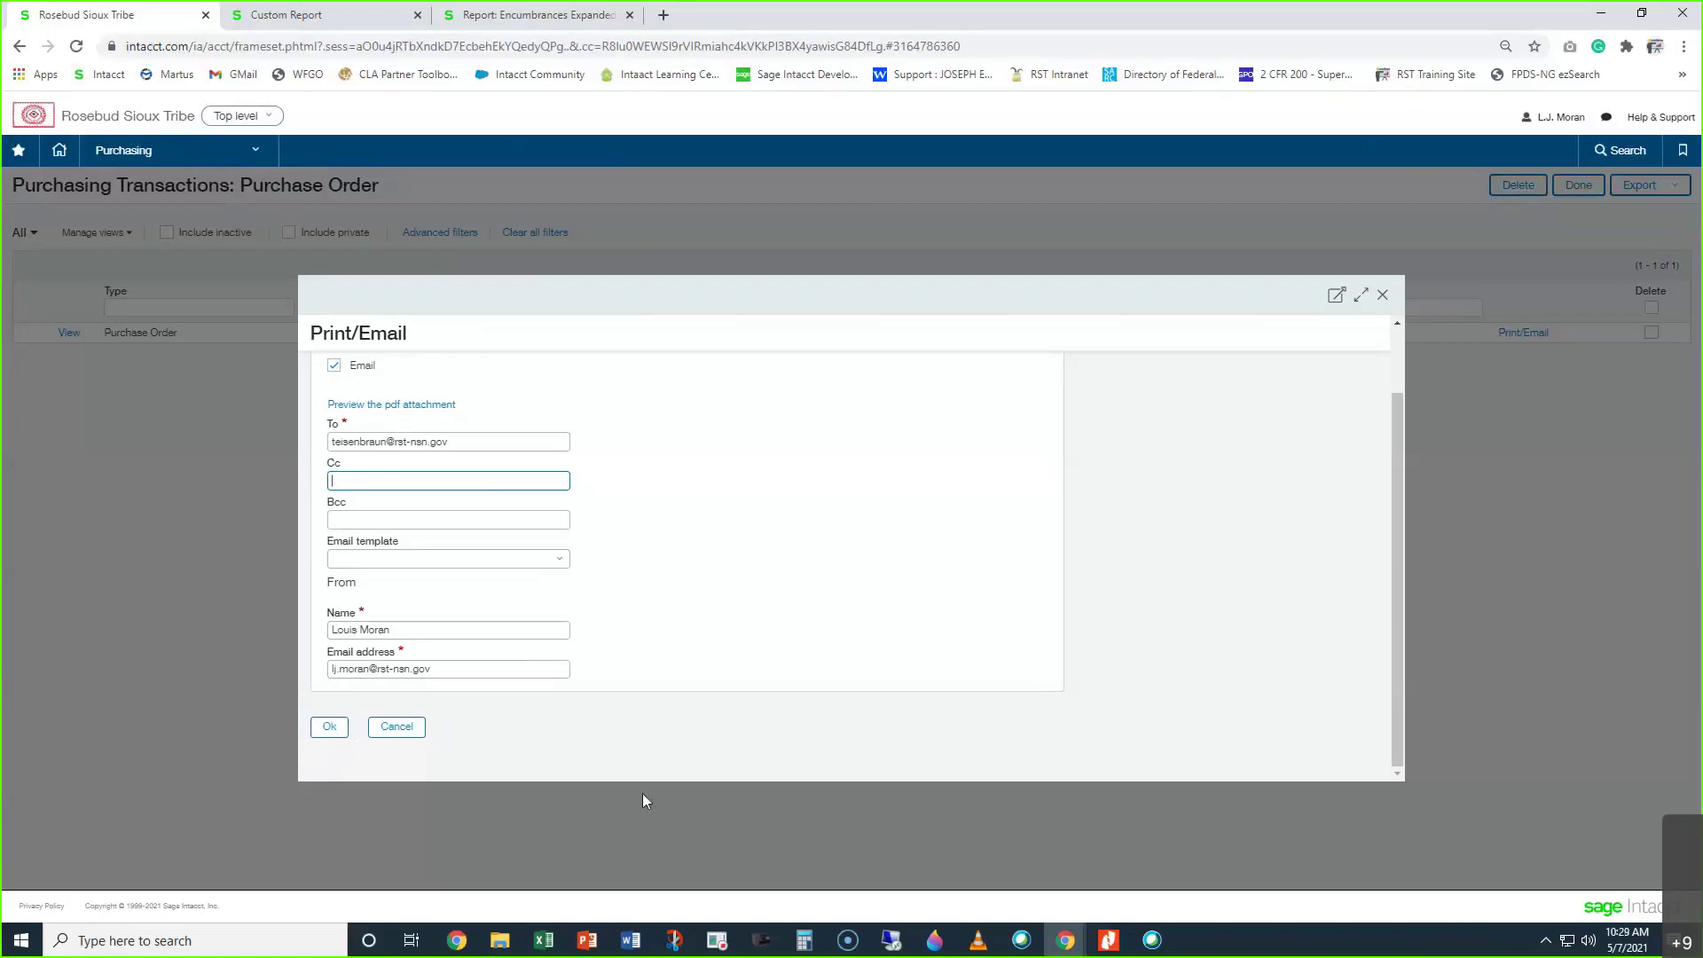
click(1383, 297)
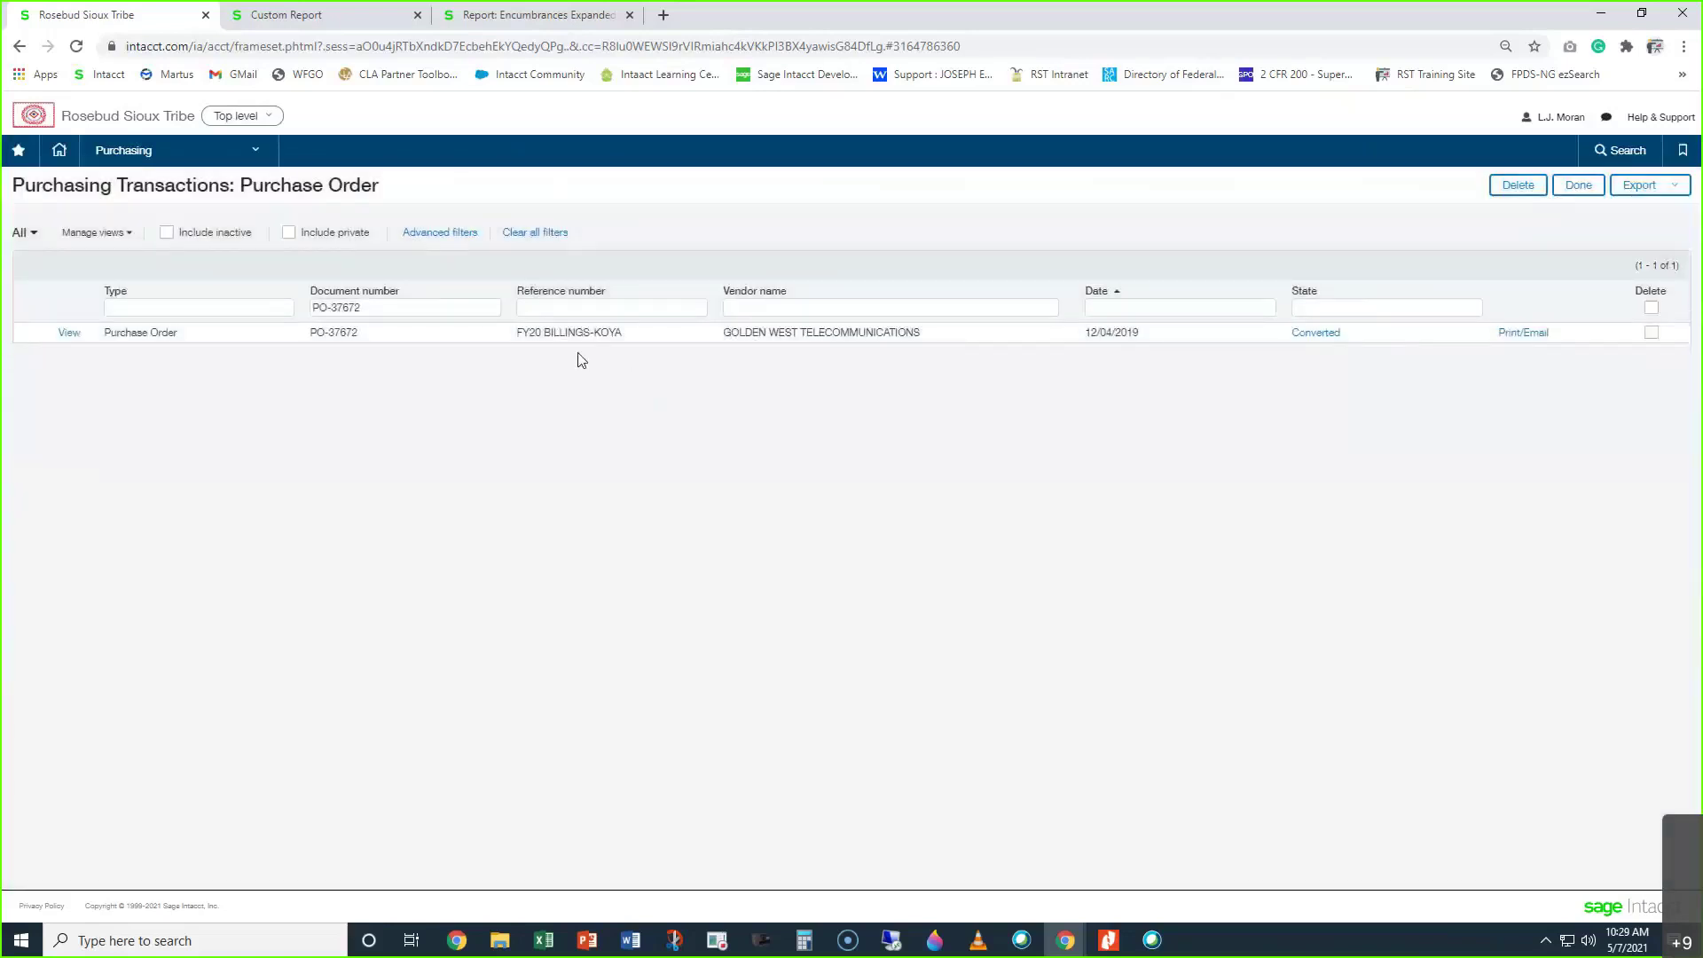
Open the Golden West Telecommunications purchase order, examine the vouchers in its history, and return to the list
click(68, 333)
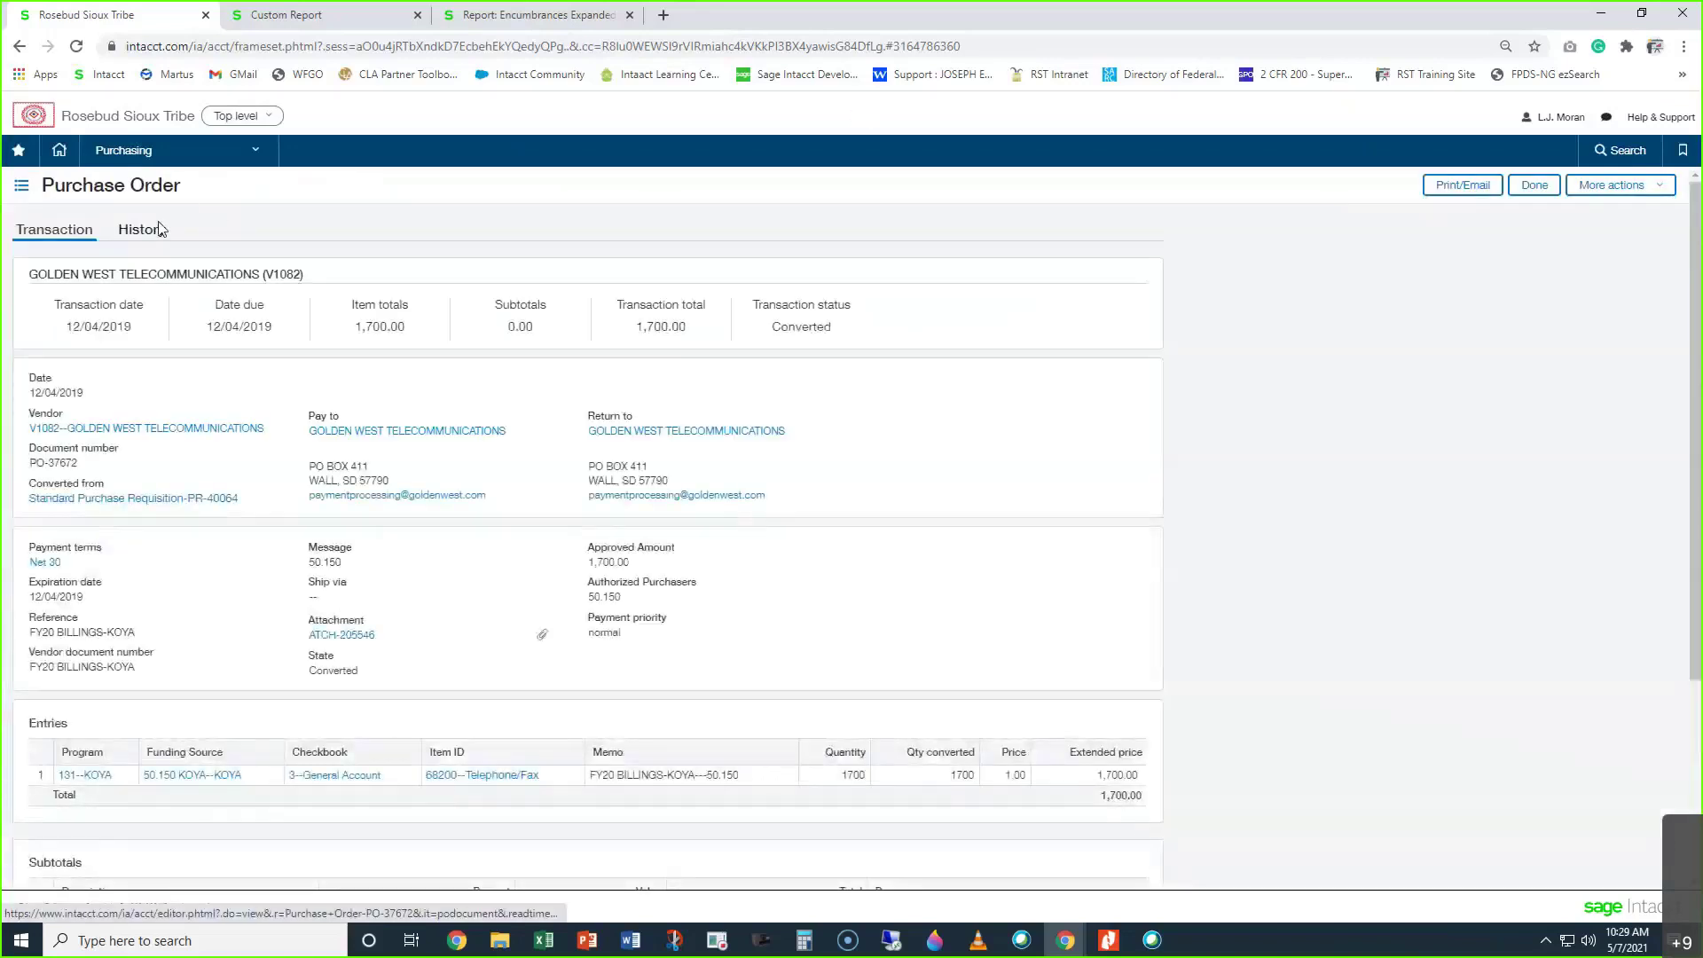
click(141, 230)
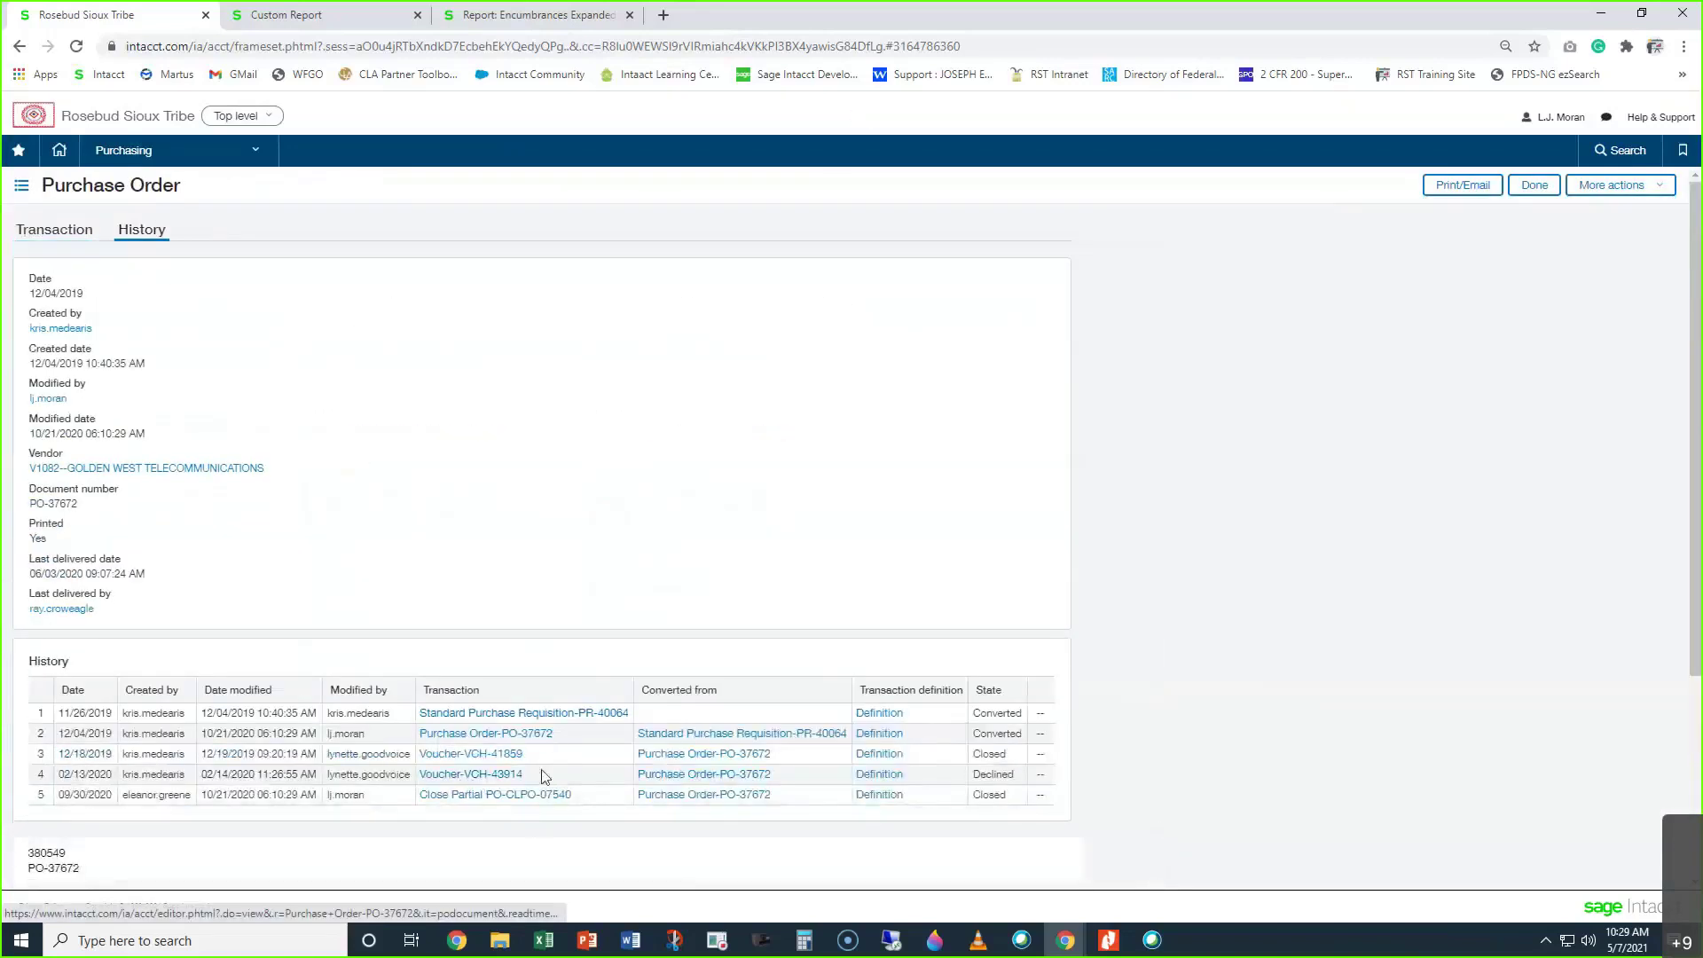
drag(536, 781, 427, 775)
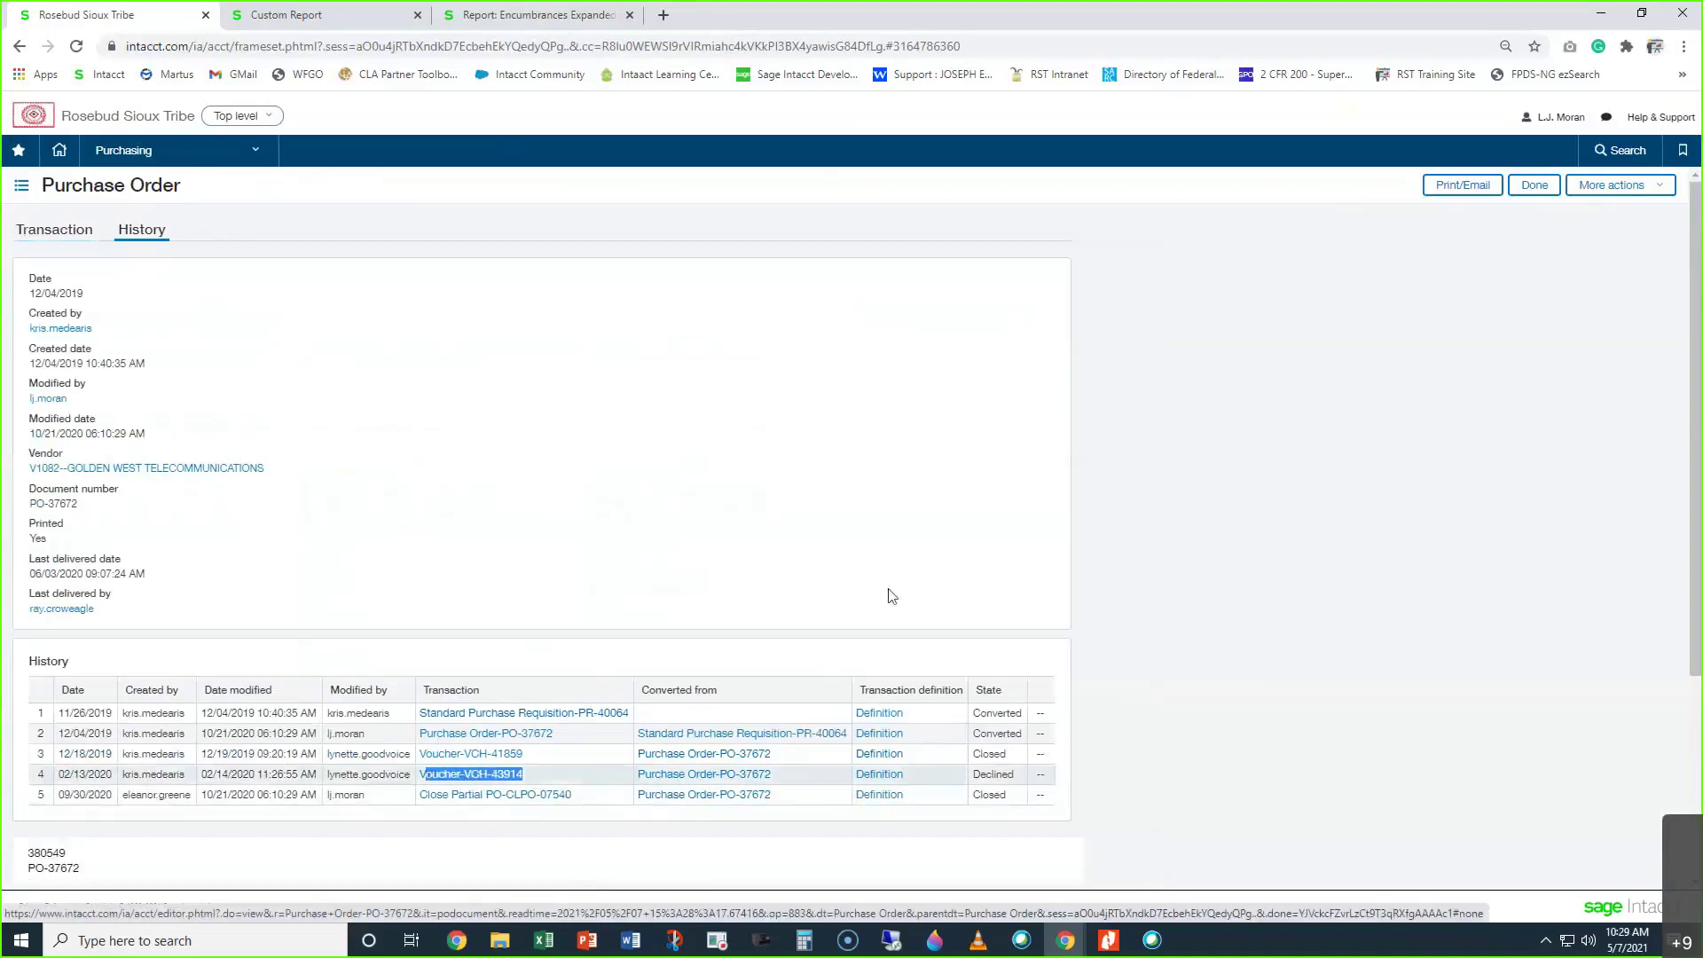
click(1534, 186)
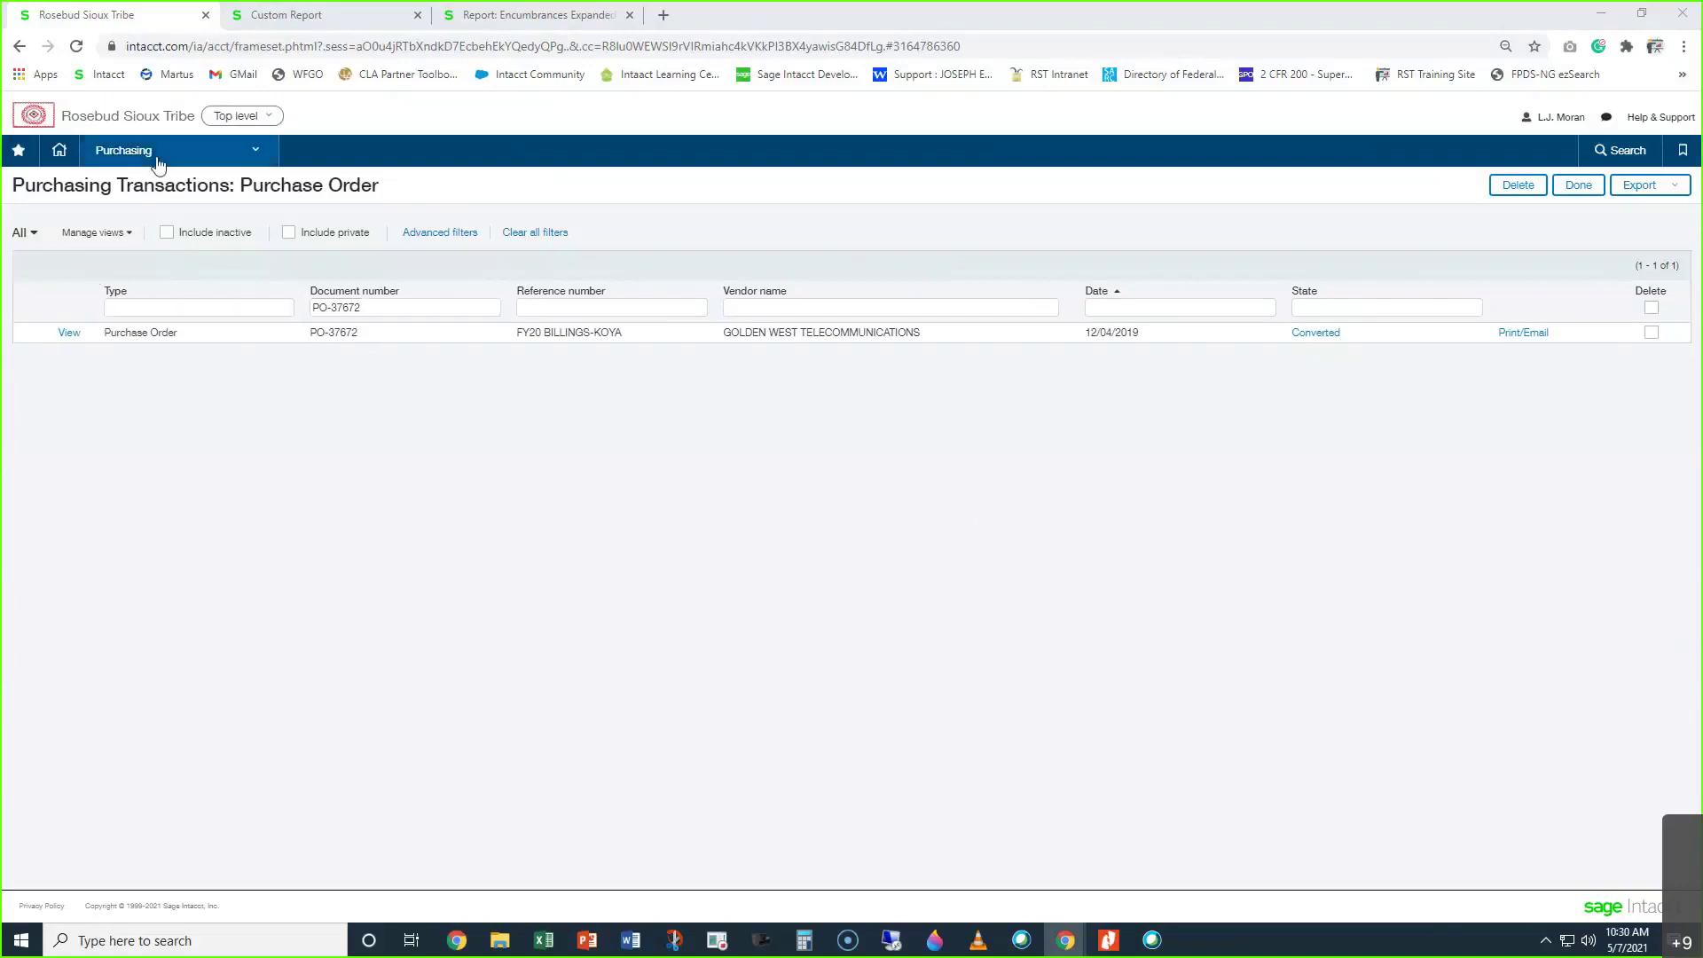
click(218, 152)
mouse_move(358, 338)
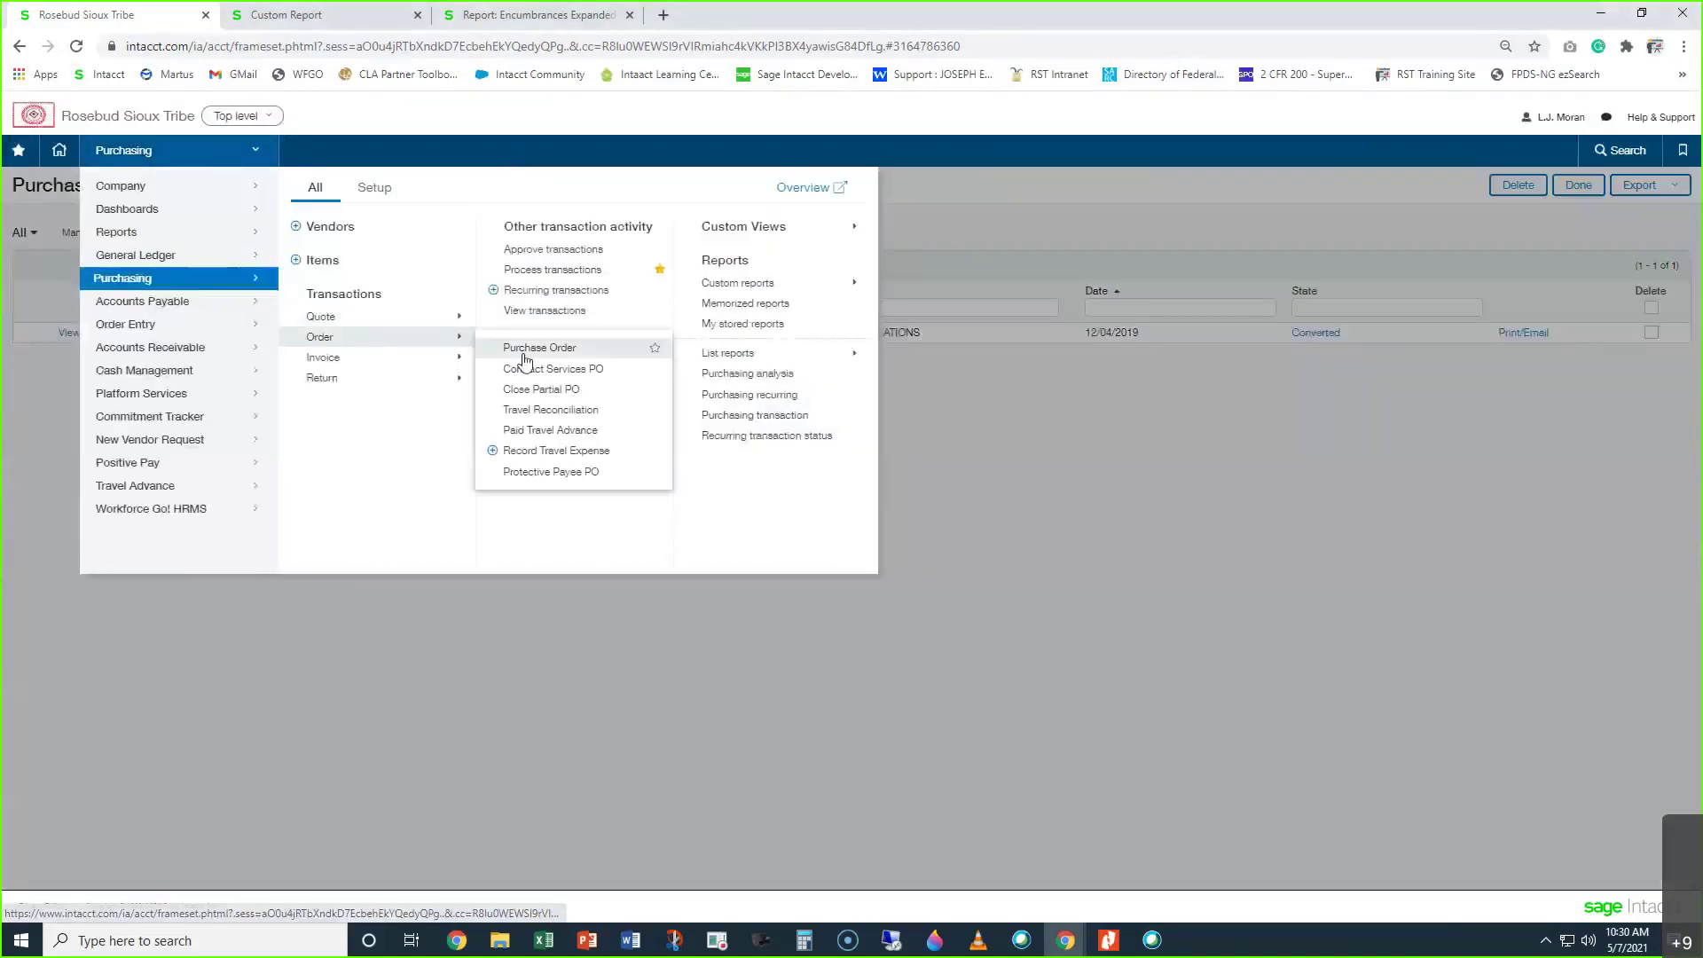
click(1041, 439)
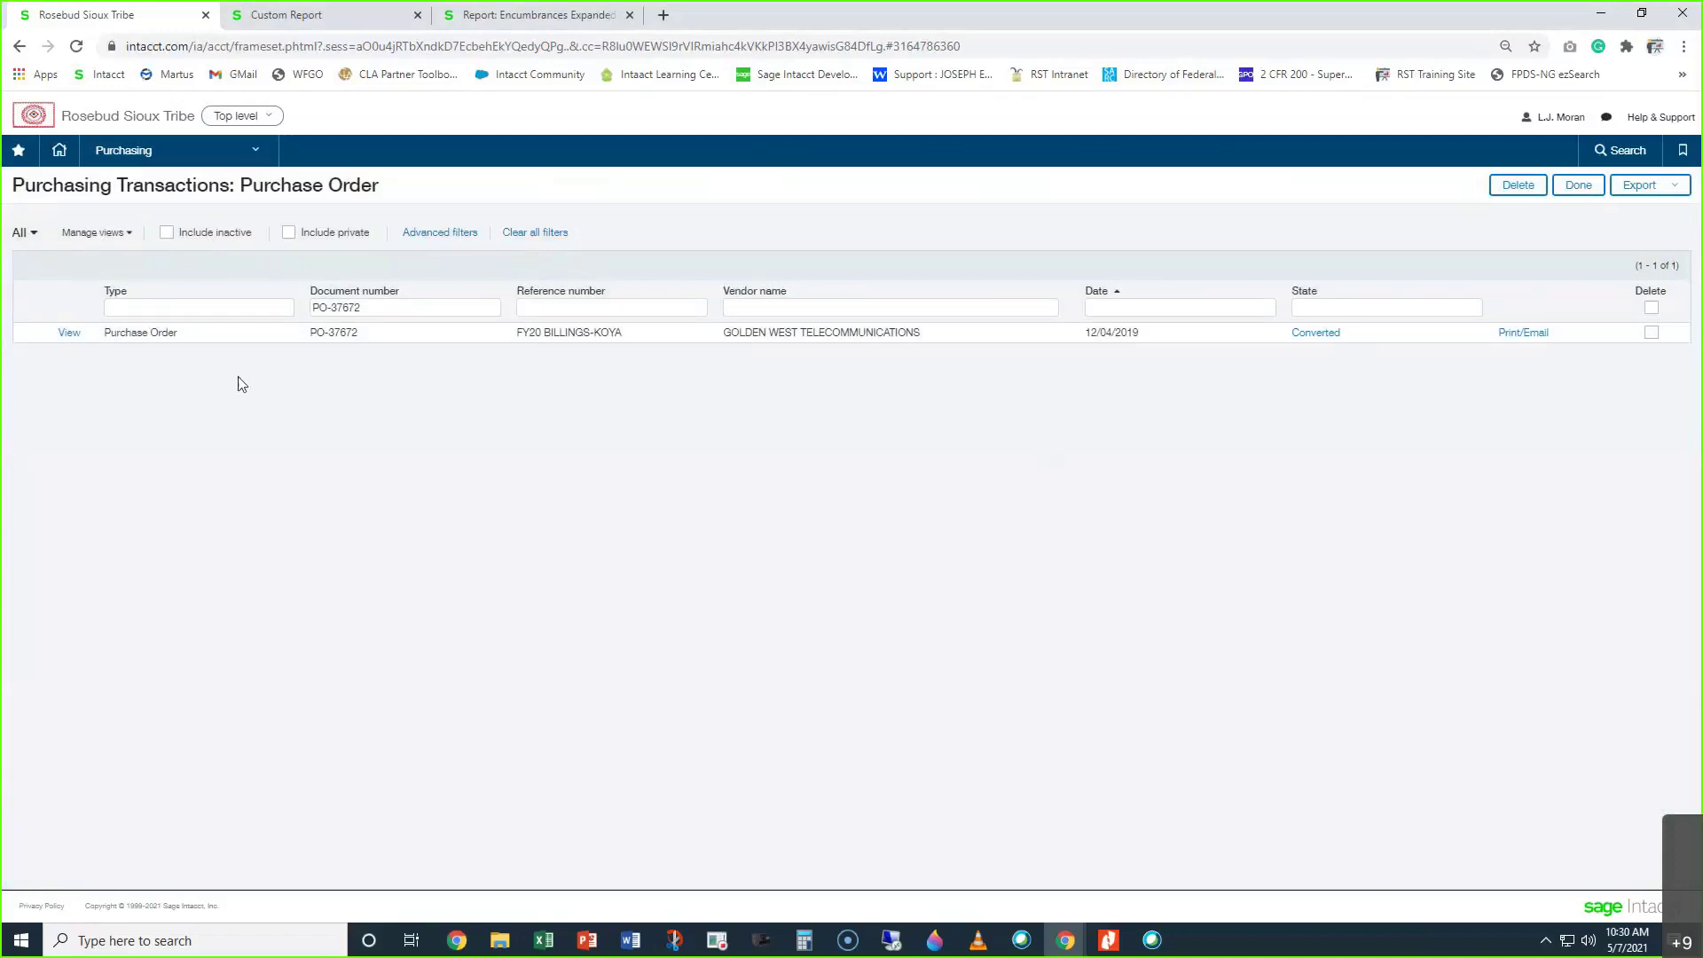
Switch the purchase order list to Open POs View - Training and start creating a new view
click(22, 232)
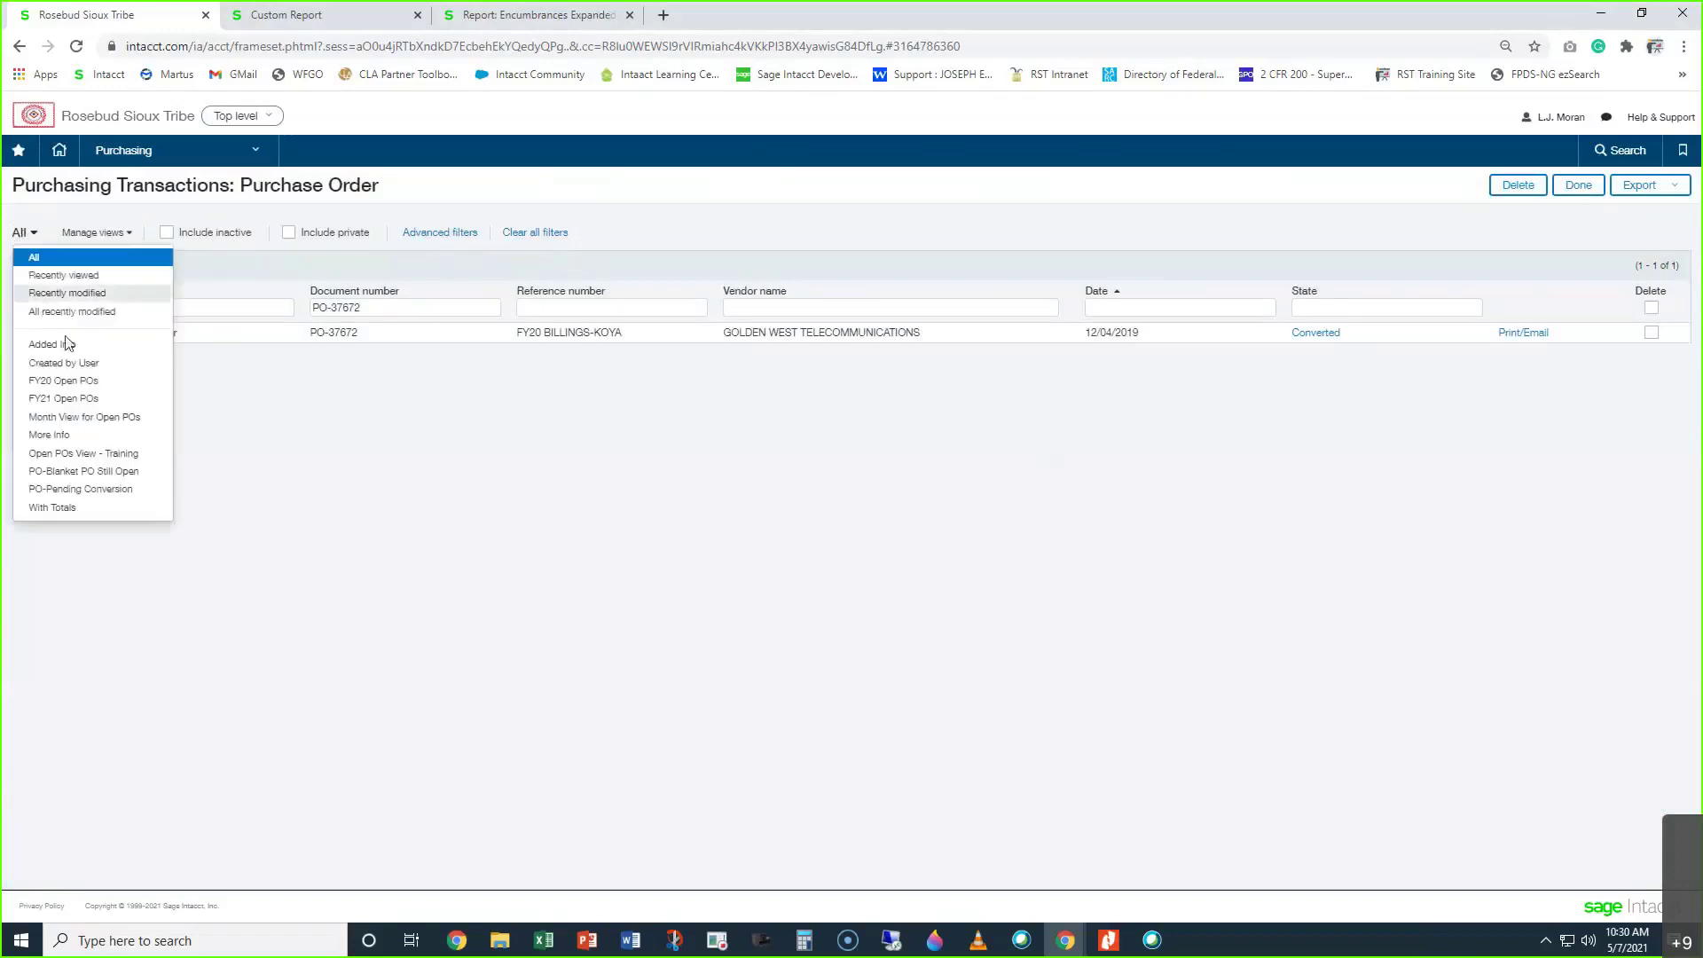
click(71, 454)
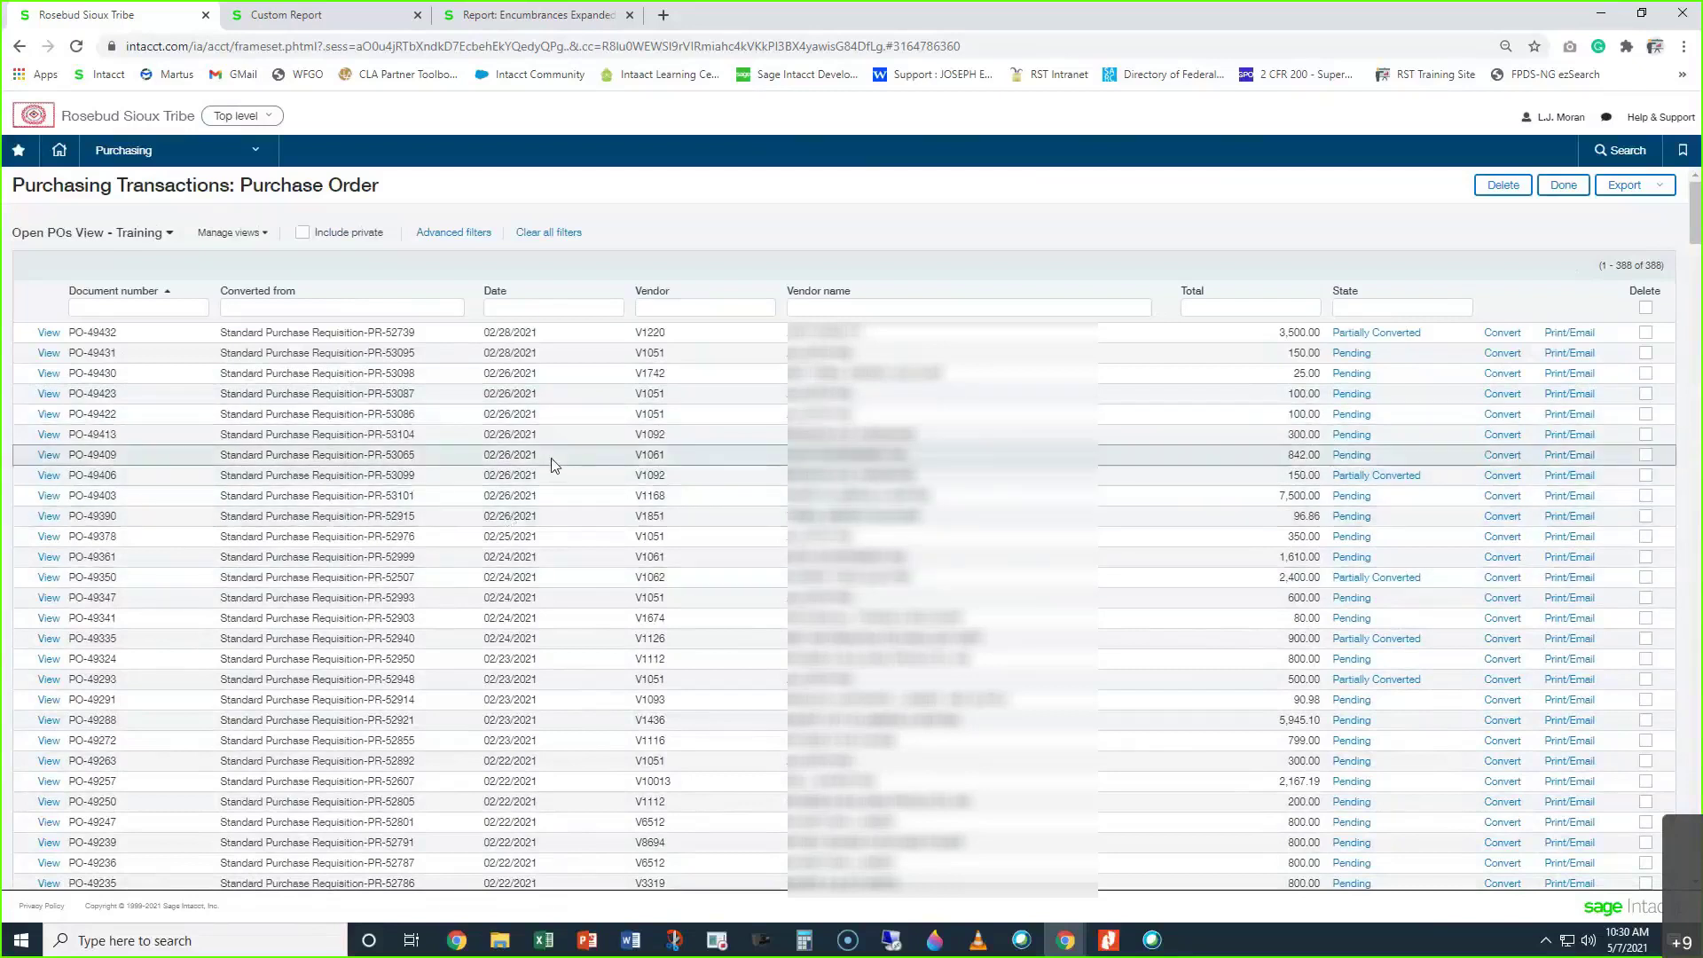
click(236, 234)
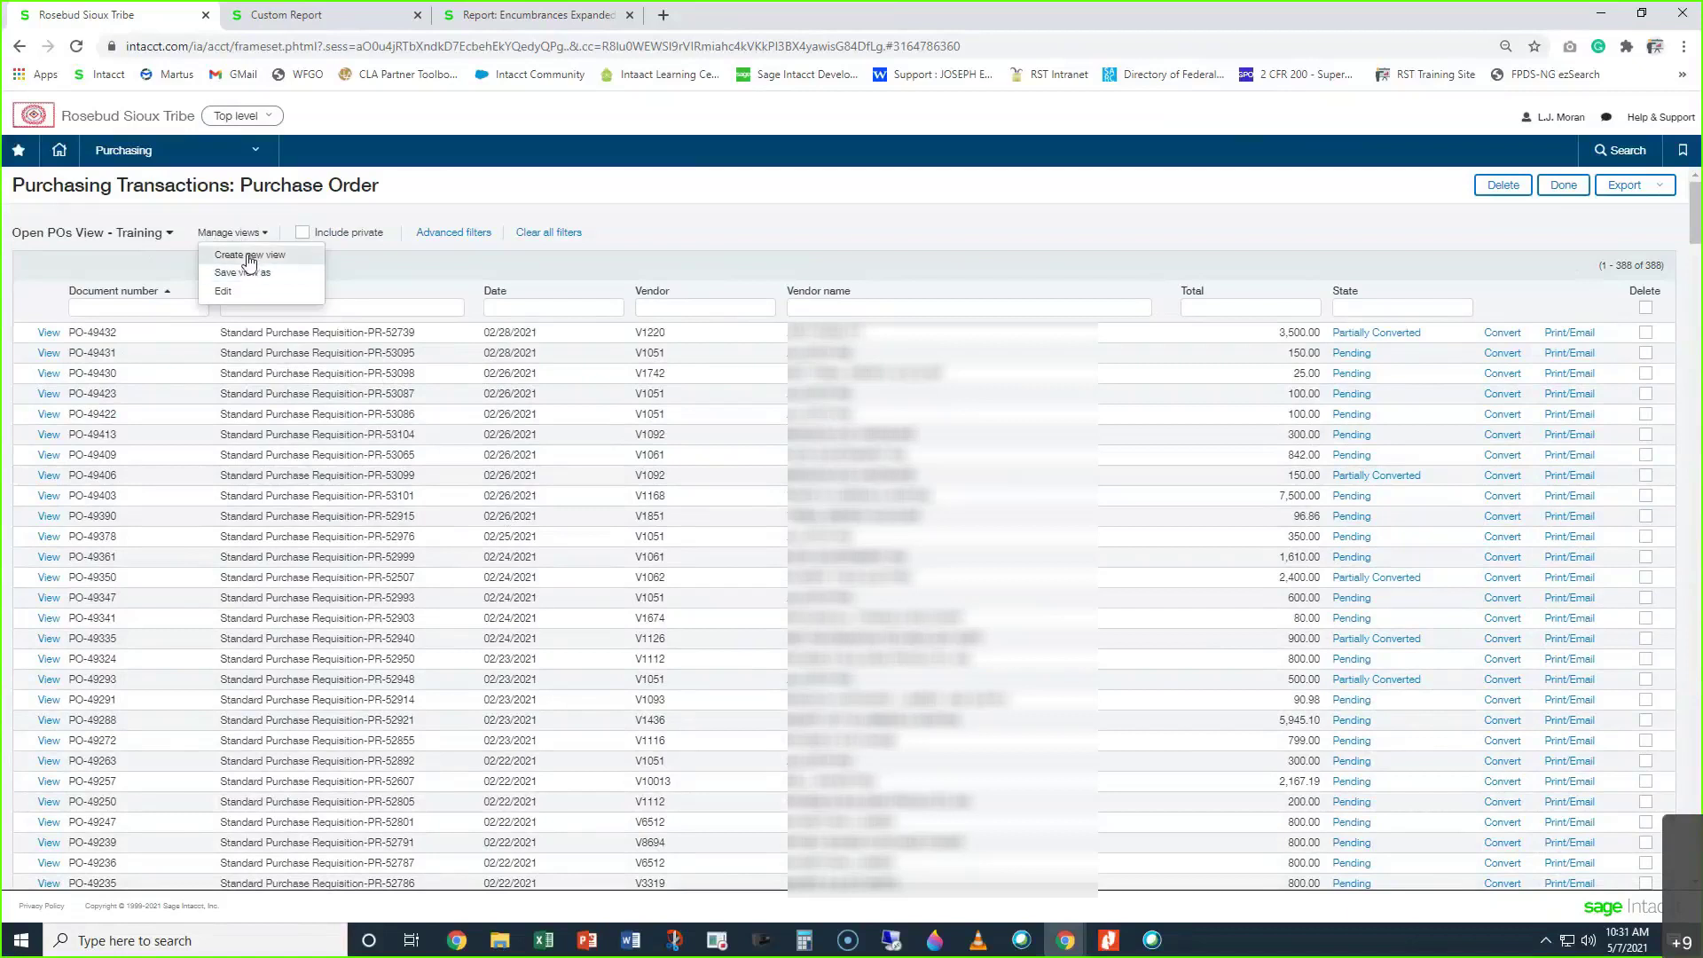
click(241, 255)
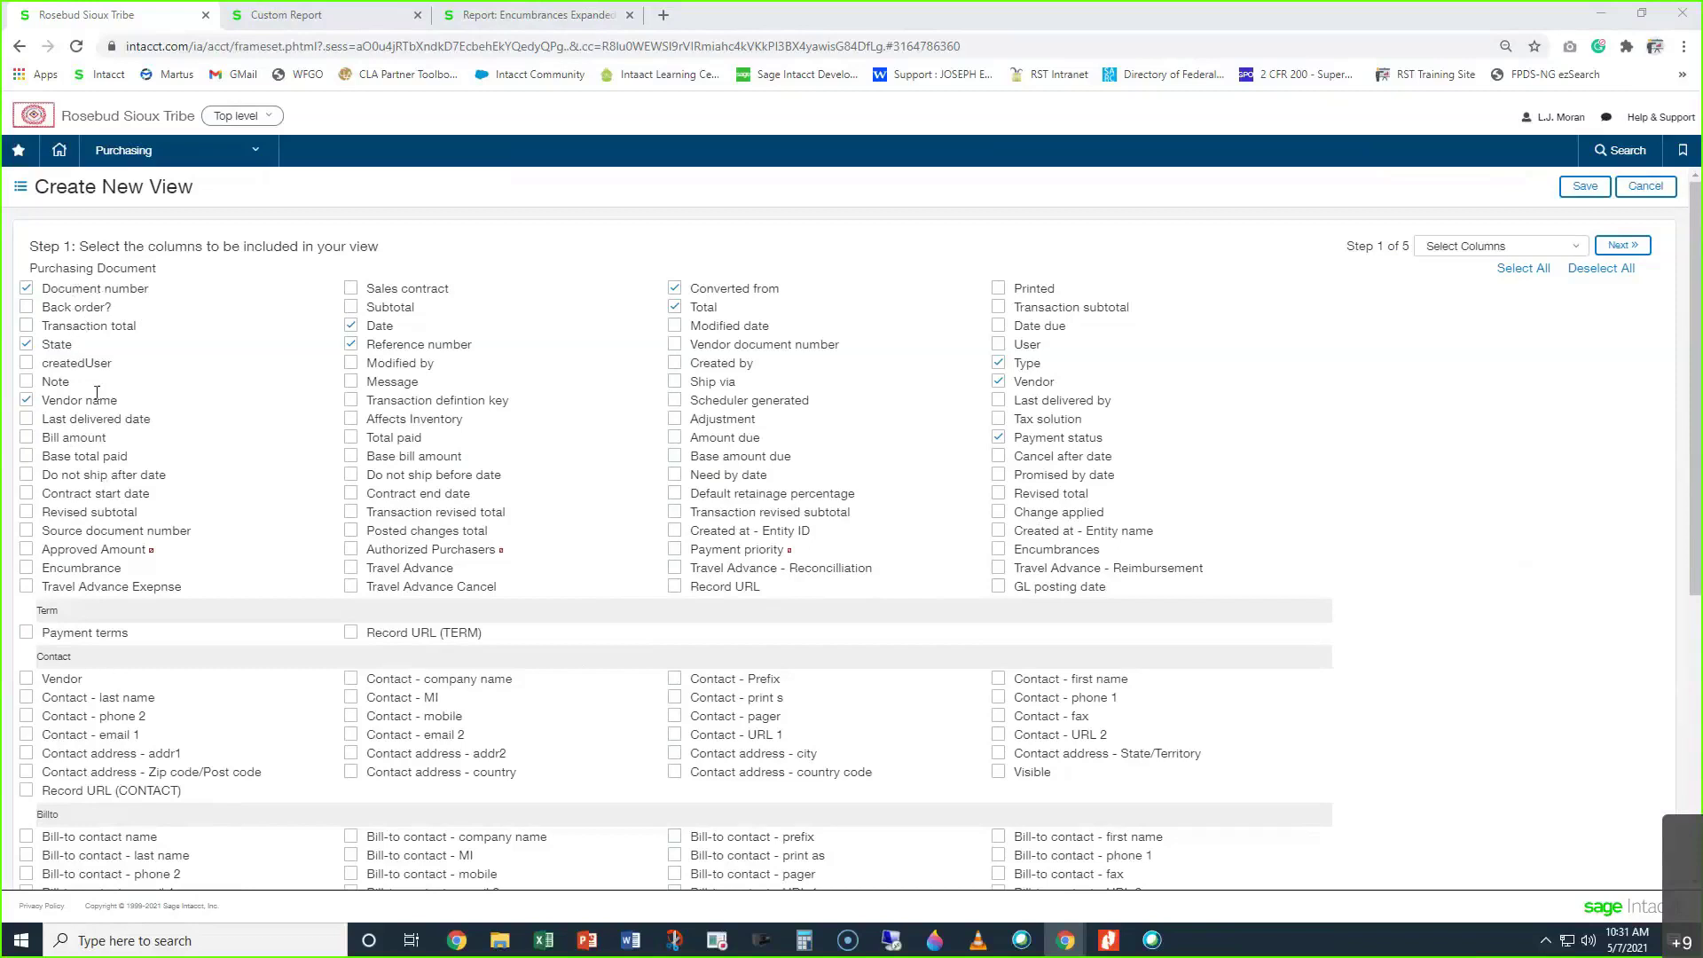
Exclude Reference number, Type and Payment status from the new view's columns and proceed to the column sequence
drag(61, 400, 139, 399)
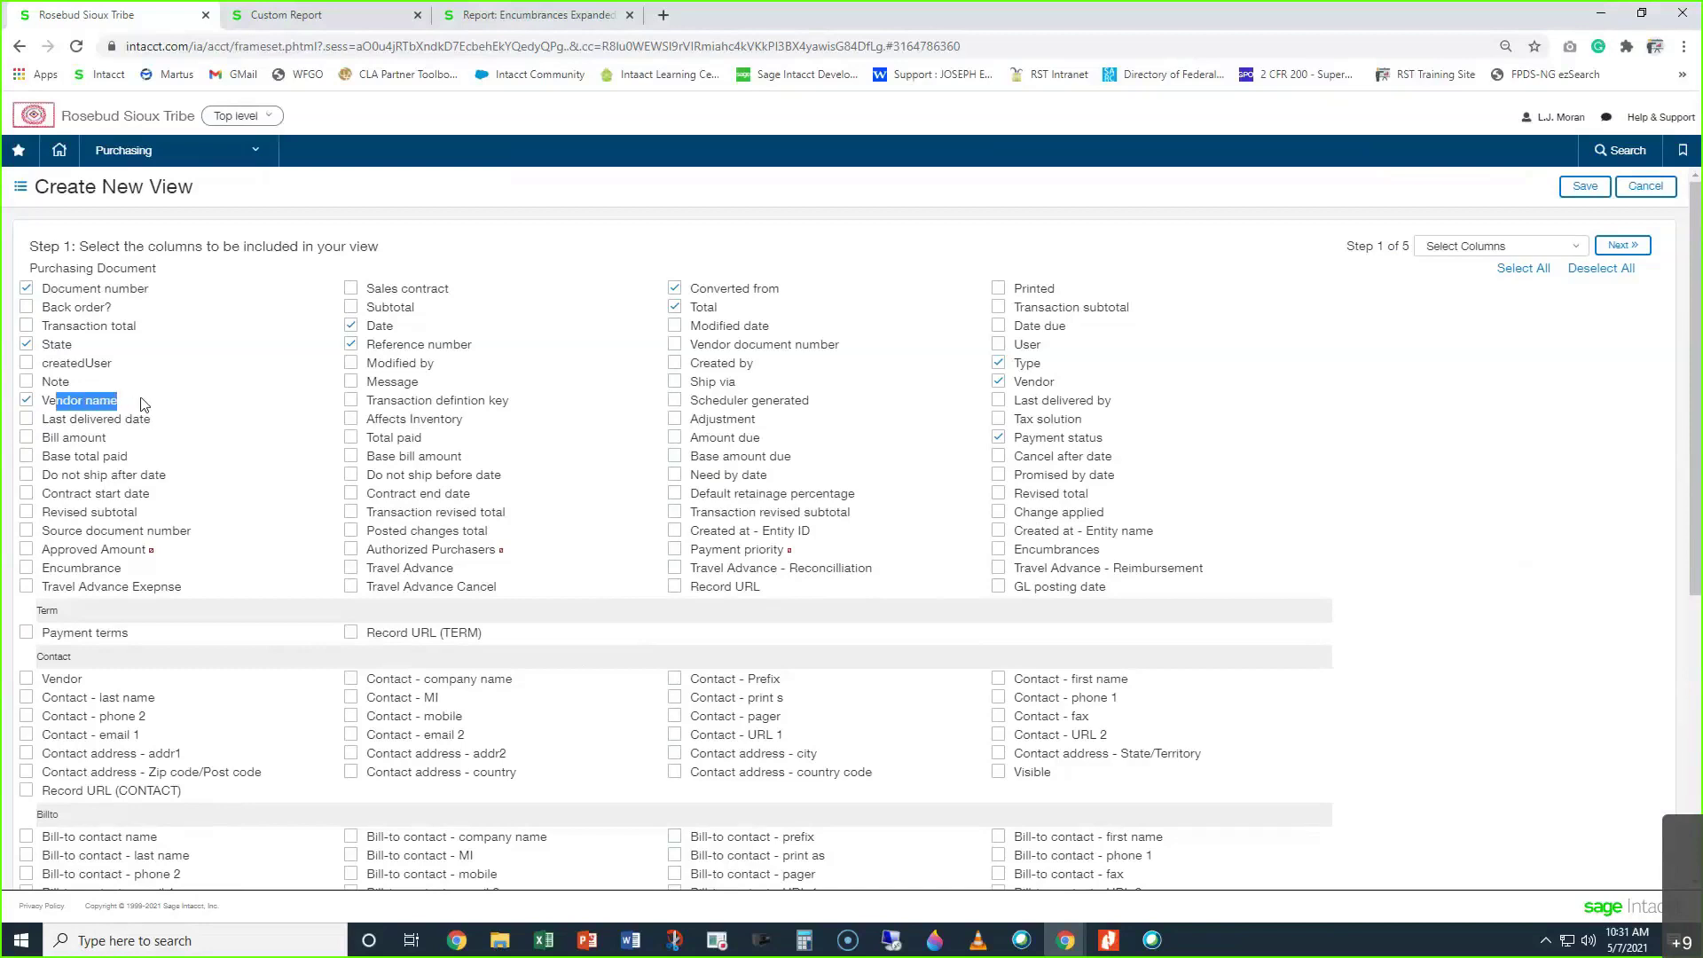
click(268, 378)
click(385, 346)
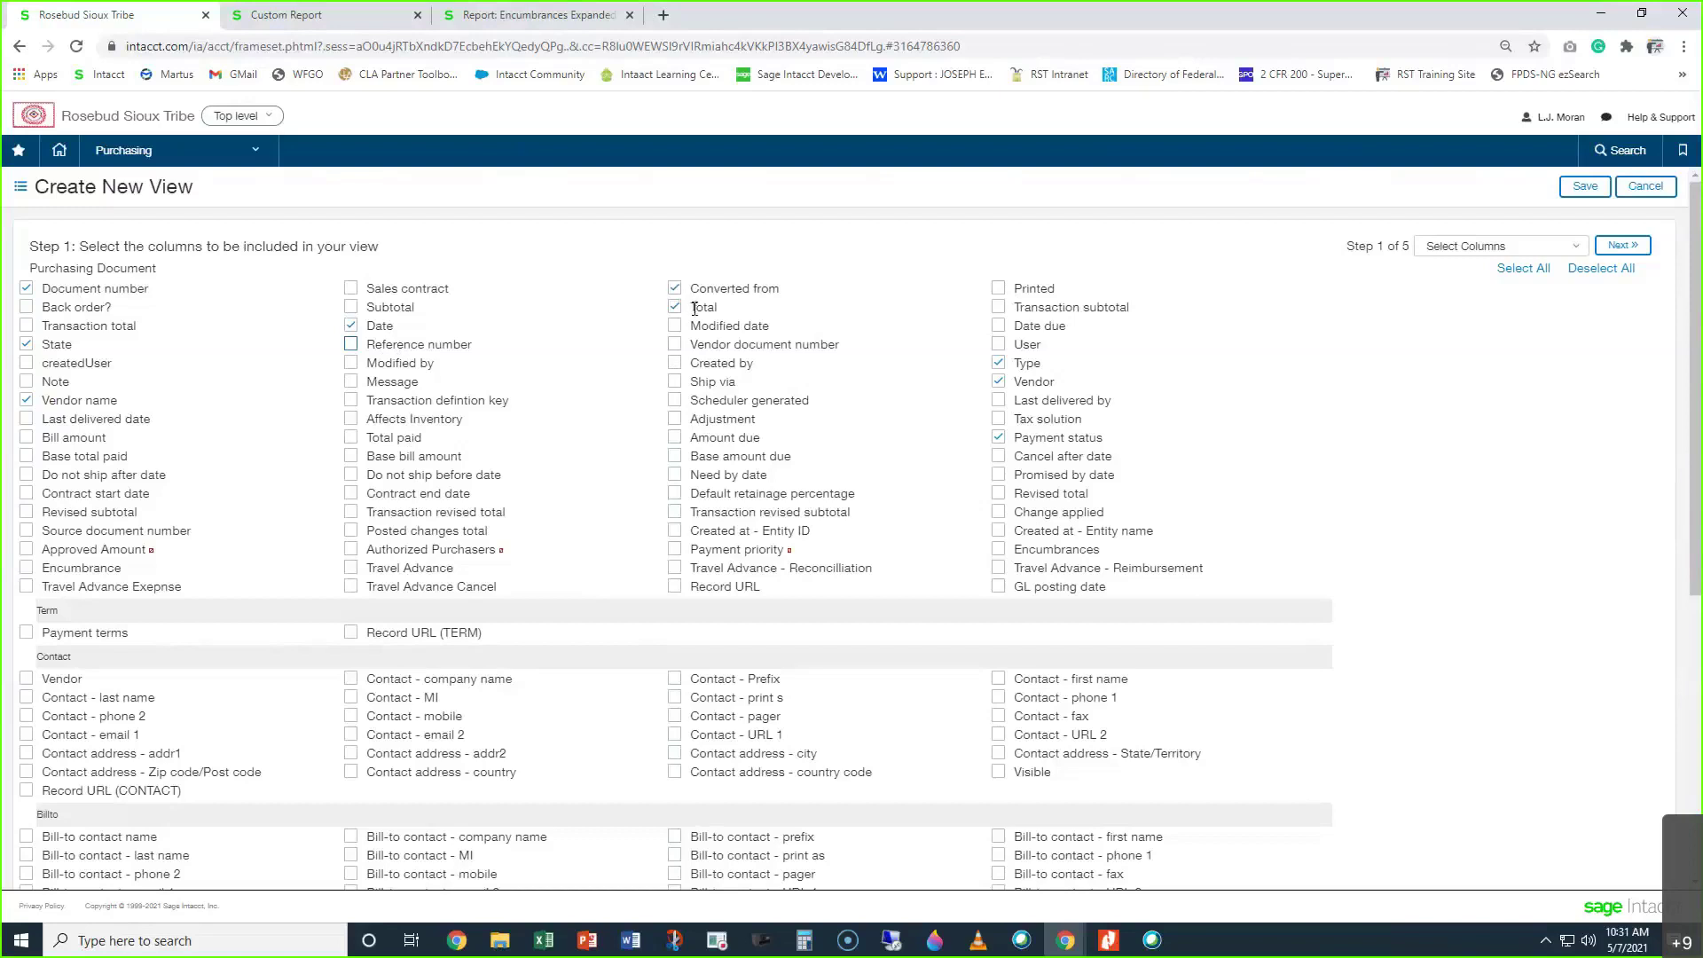
click(1001, 363)
drag(124, 403, 65, 399)
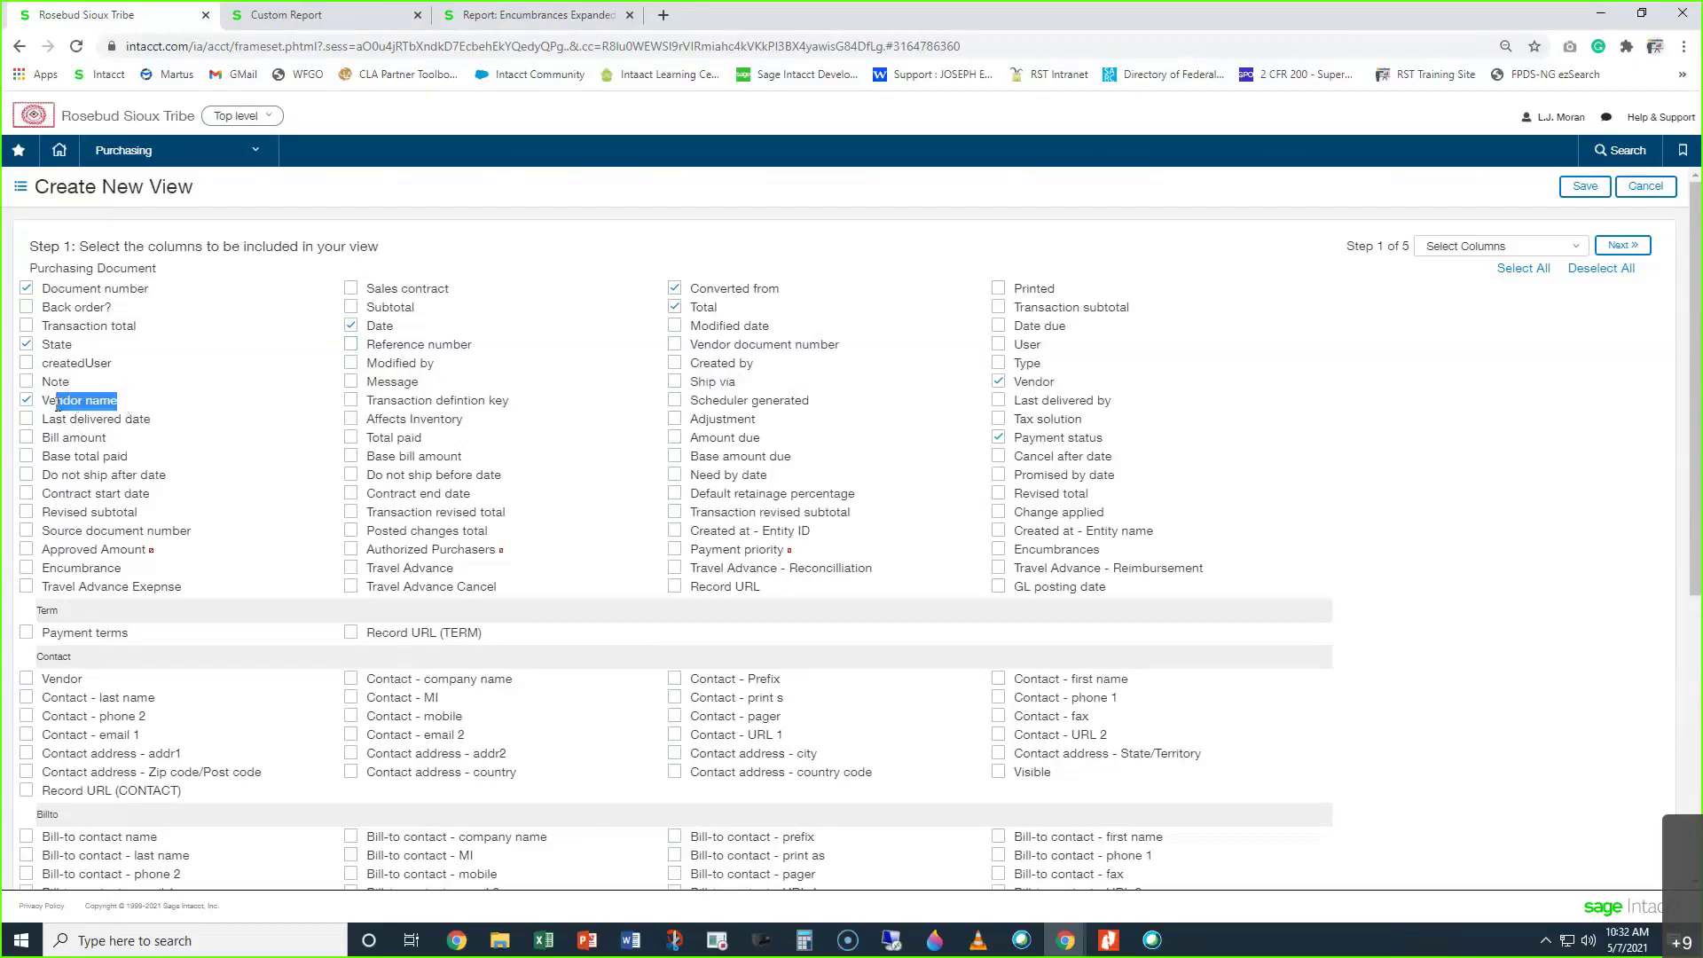
click(1044, 380)
click(1028, 439)
click(1622, 246)
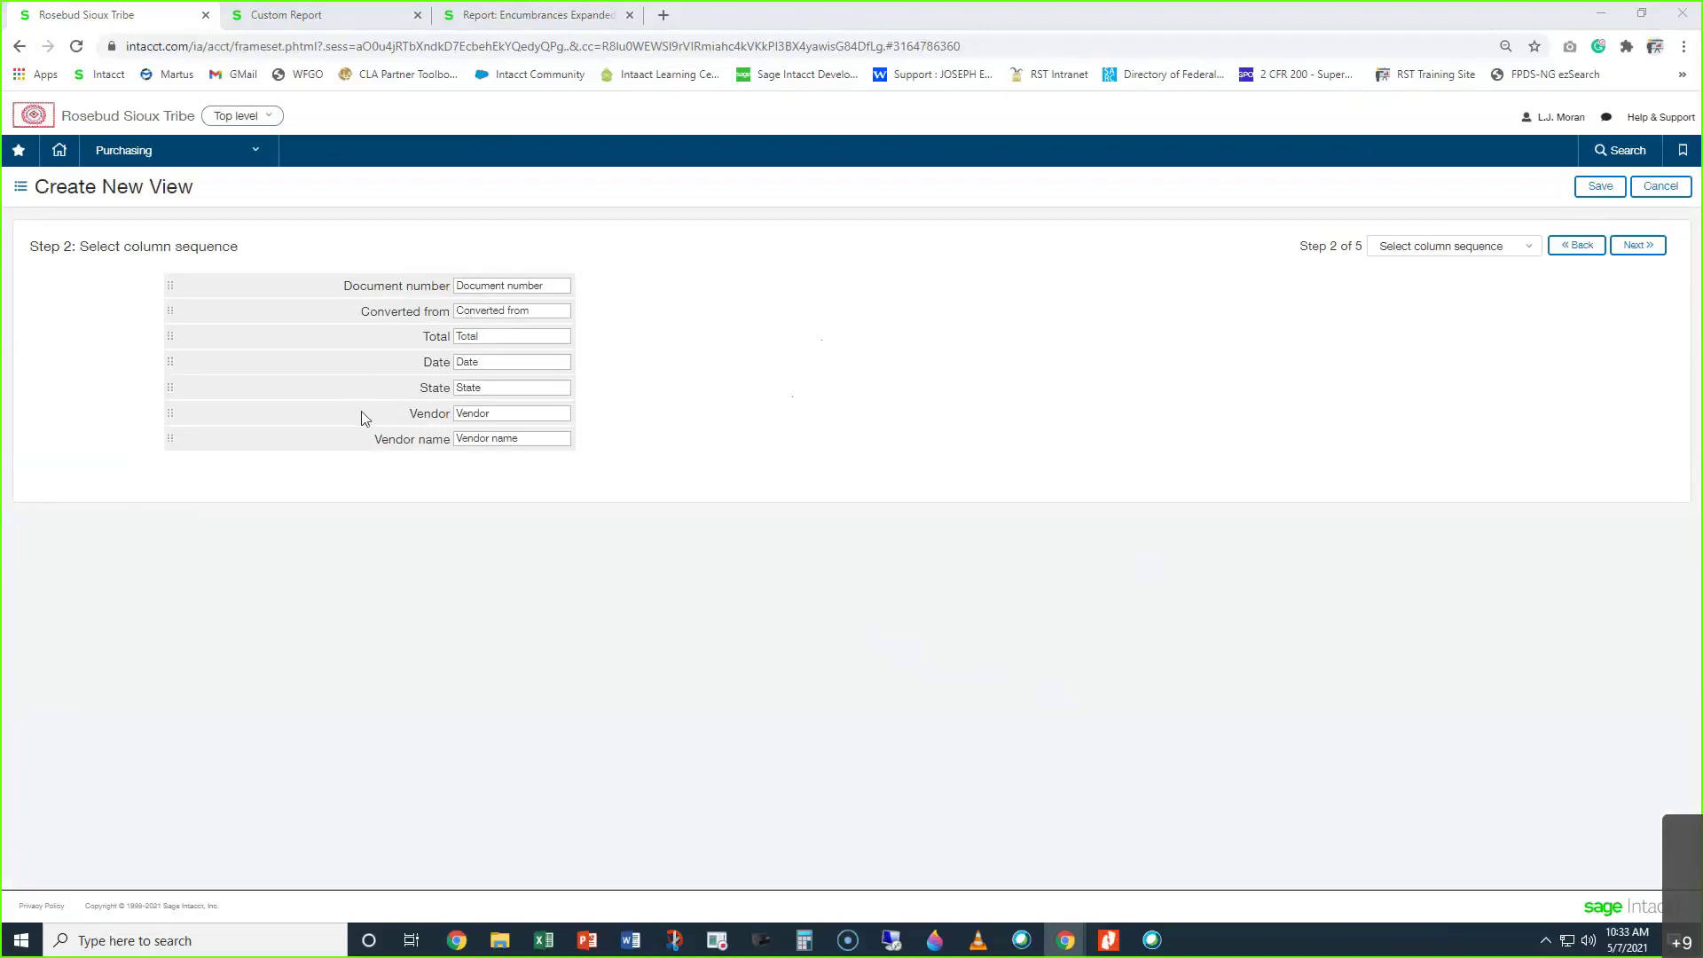
Move the Vendor and Vendor name columns directly below Document number in the column sequence
drag(365, 413, 361, 311)
drag(377, 441, 400, 330)
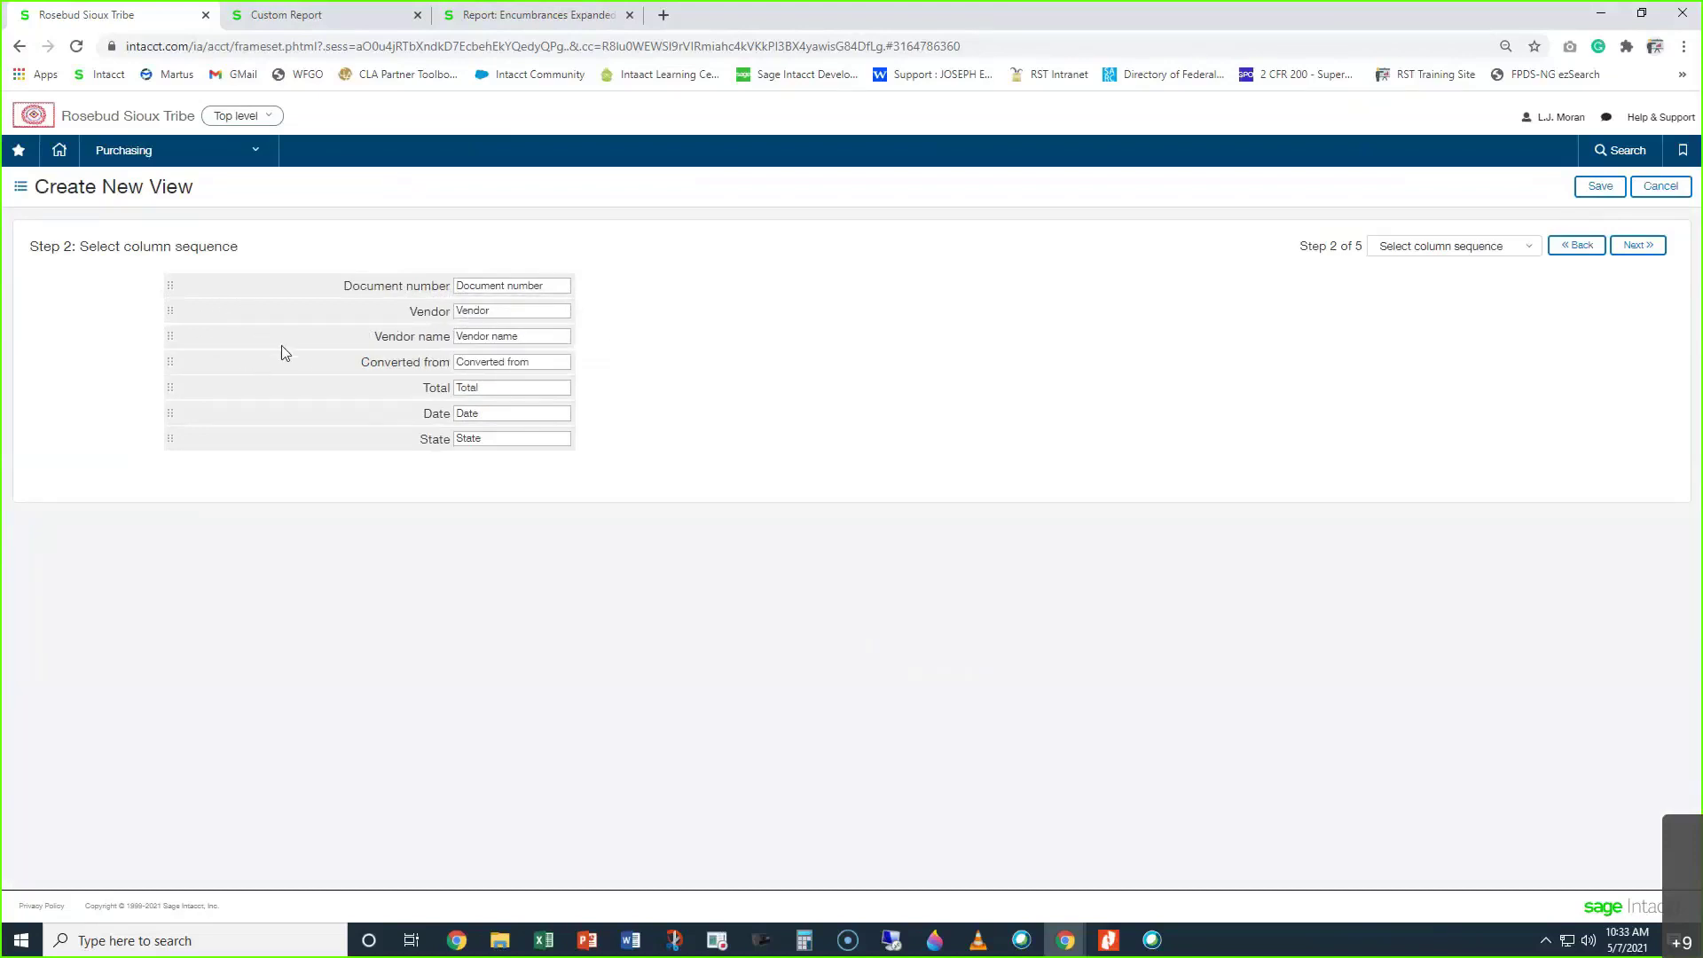
mouse_move(319, 437)
mouse_down()
mouse_move(308, 361)
mouse_move(322, 458)
mouse_up()
Relabel Vendor as ID and Document number as PO No., move Date directly below Document number, and proceed to the filters
drag(521, 312, 431, 317)
text(ID)
drag(555, 286, 376, 287)
text(PO No.)
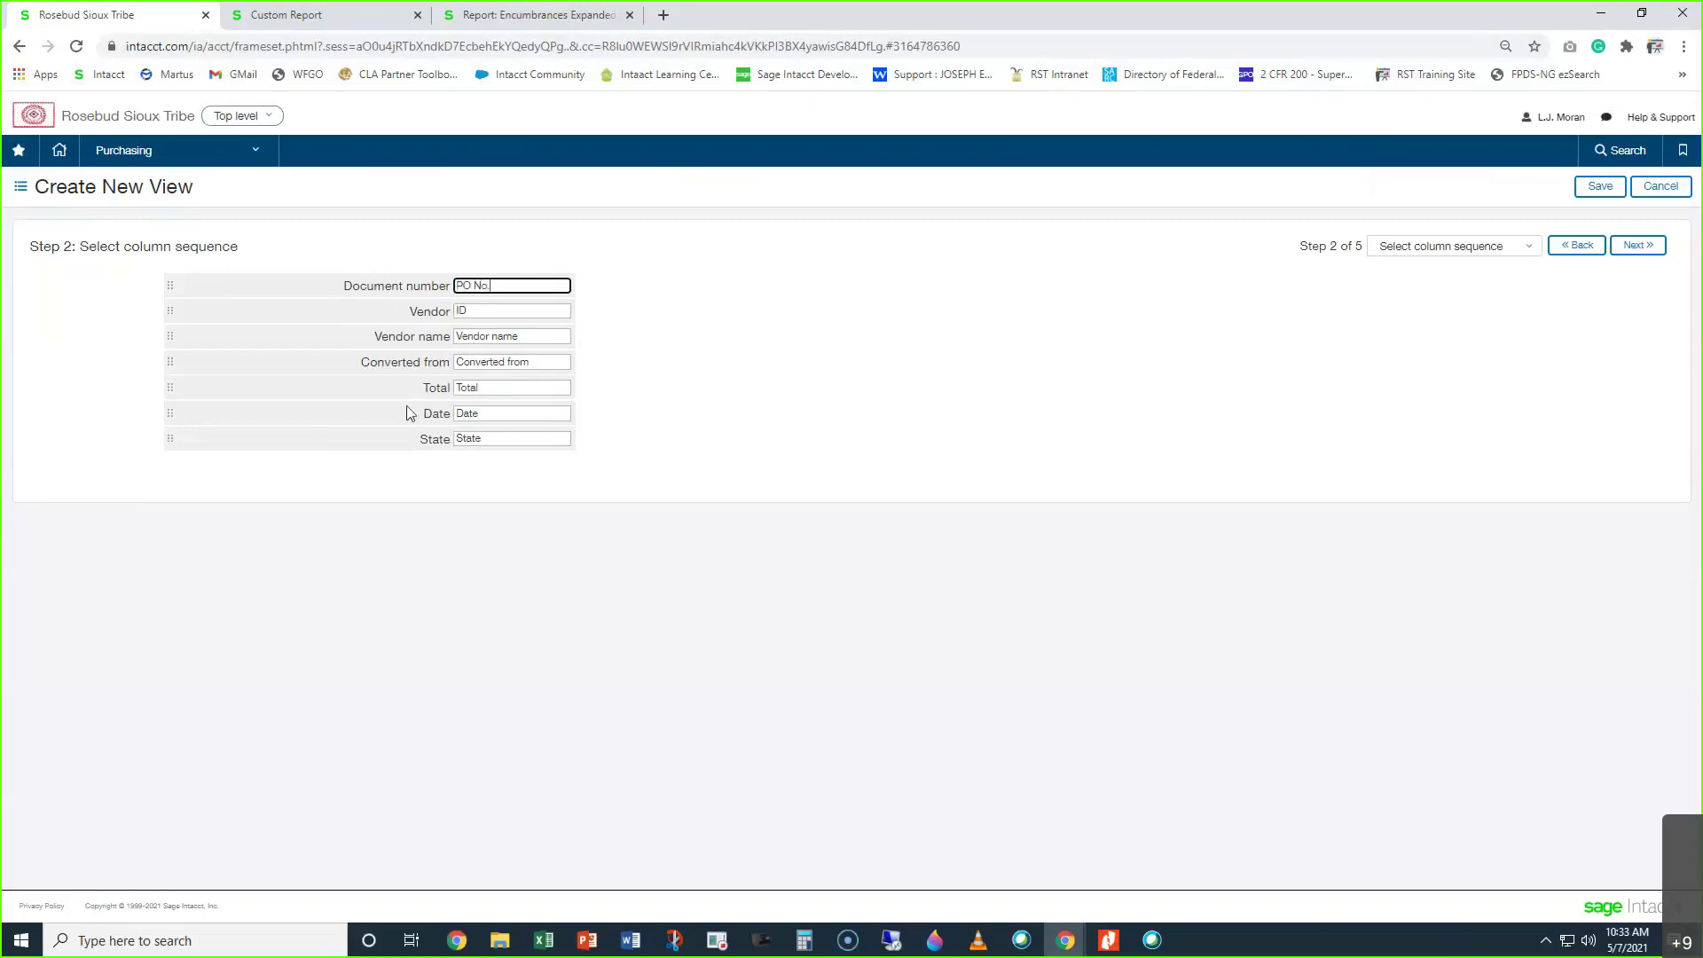
drag(404, 418, 415, 321)
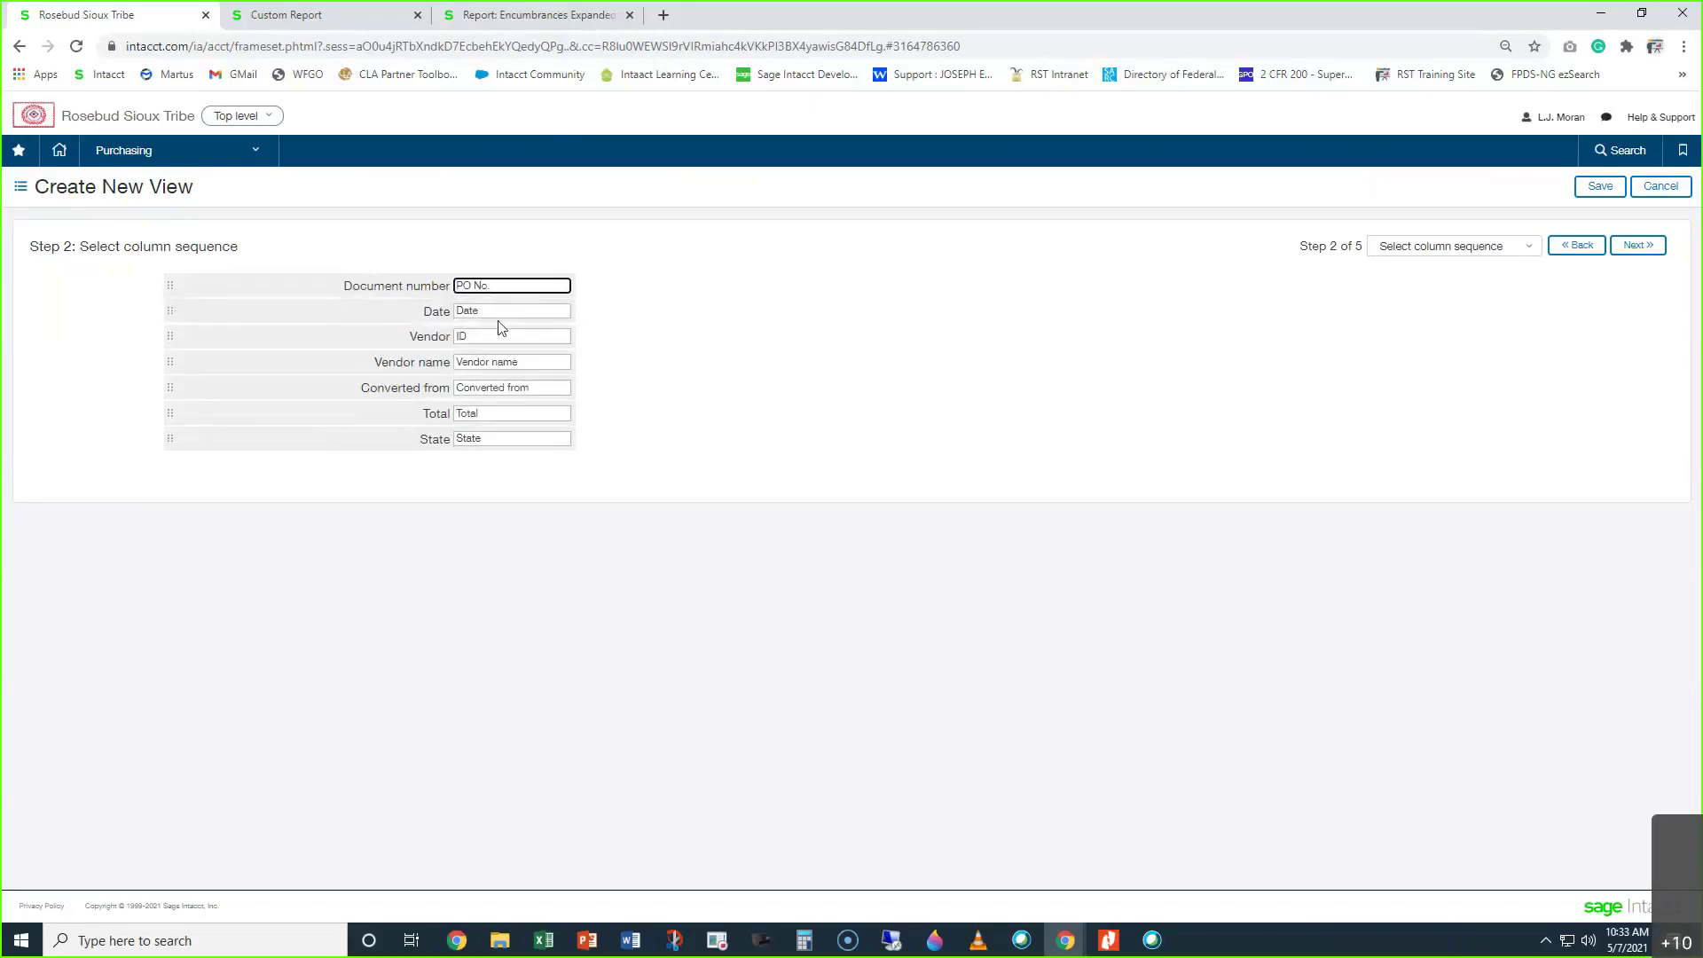
click(1638, 245)
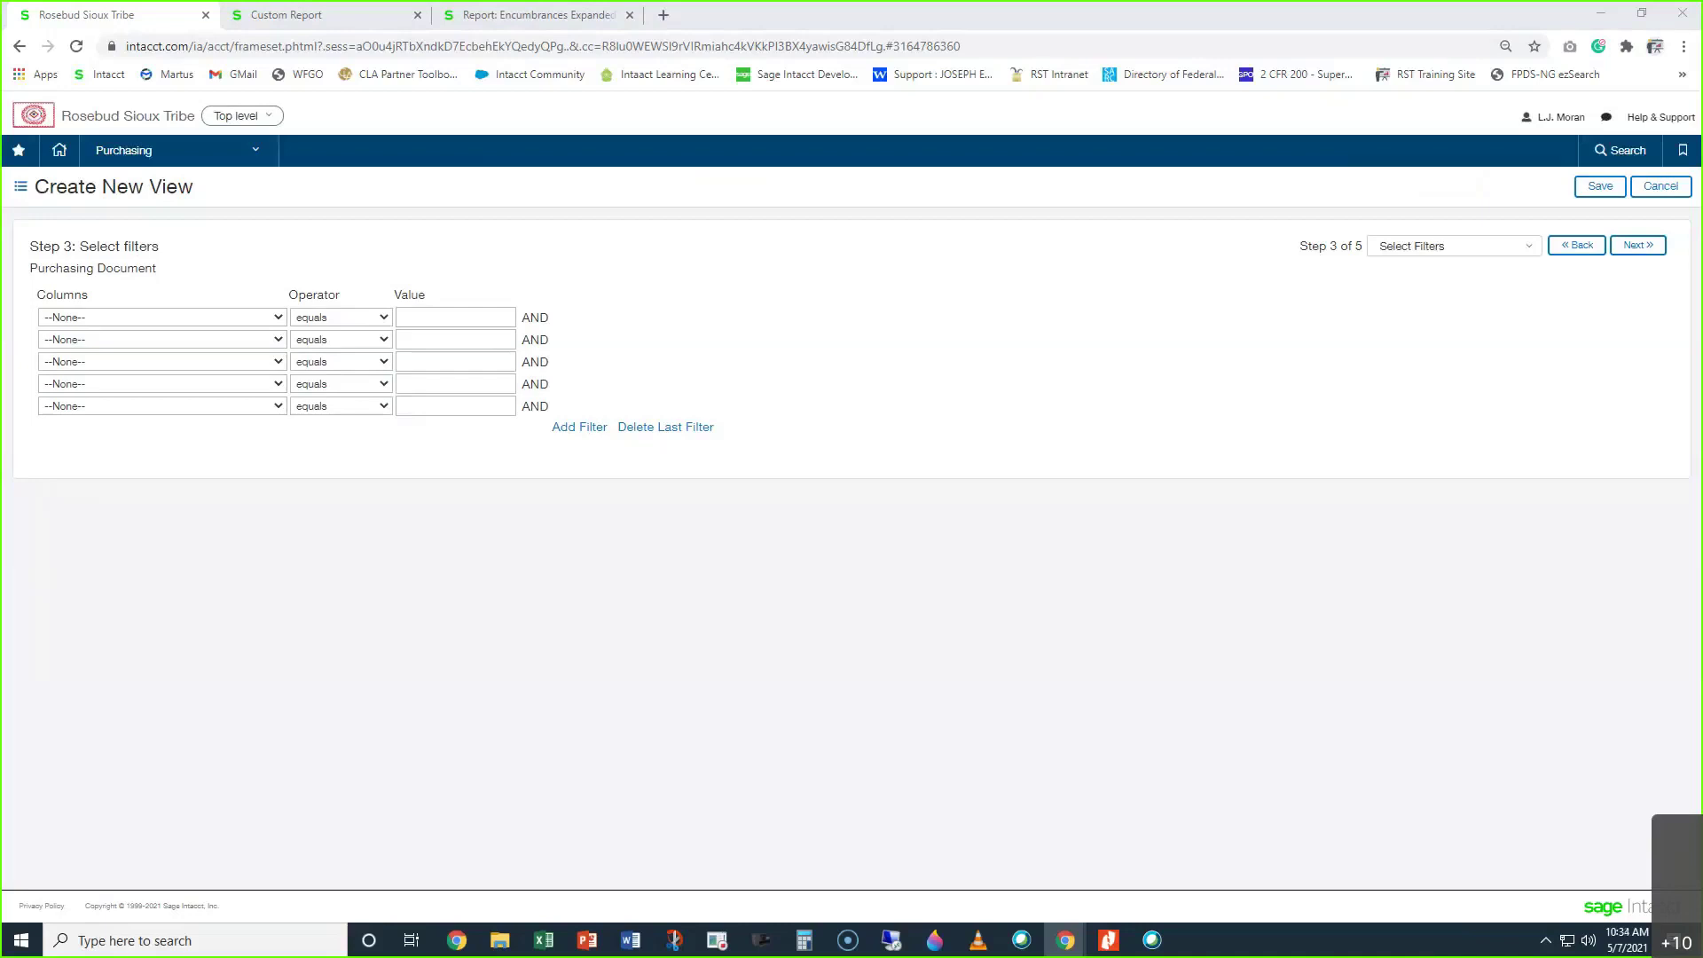
Set the first filter so that State includes Pending, Partially Converted
click(149, 321)
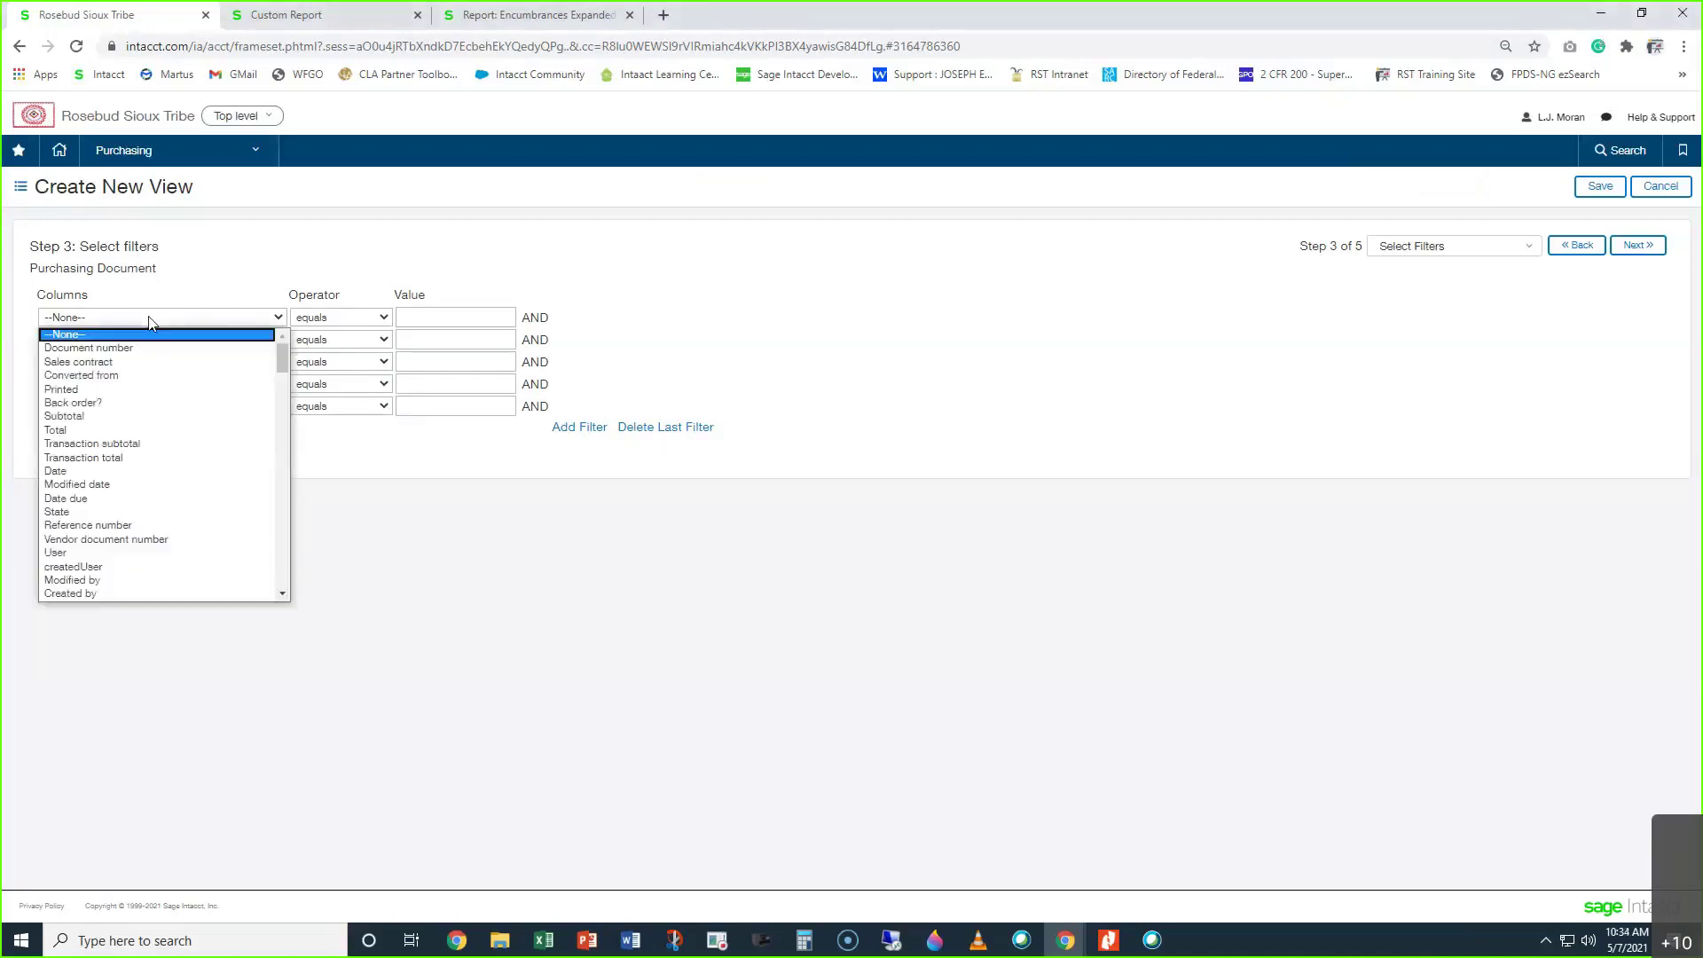
click(106, 511)
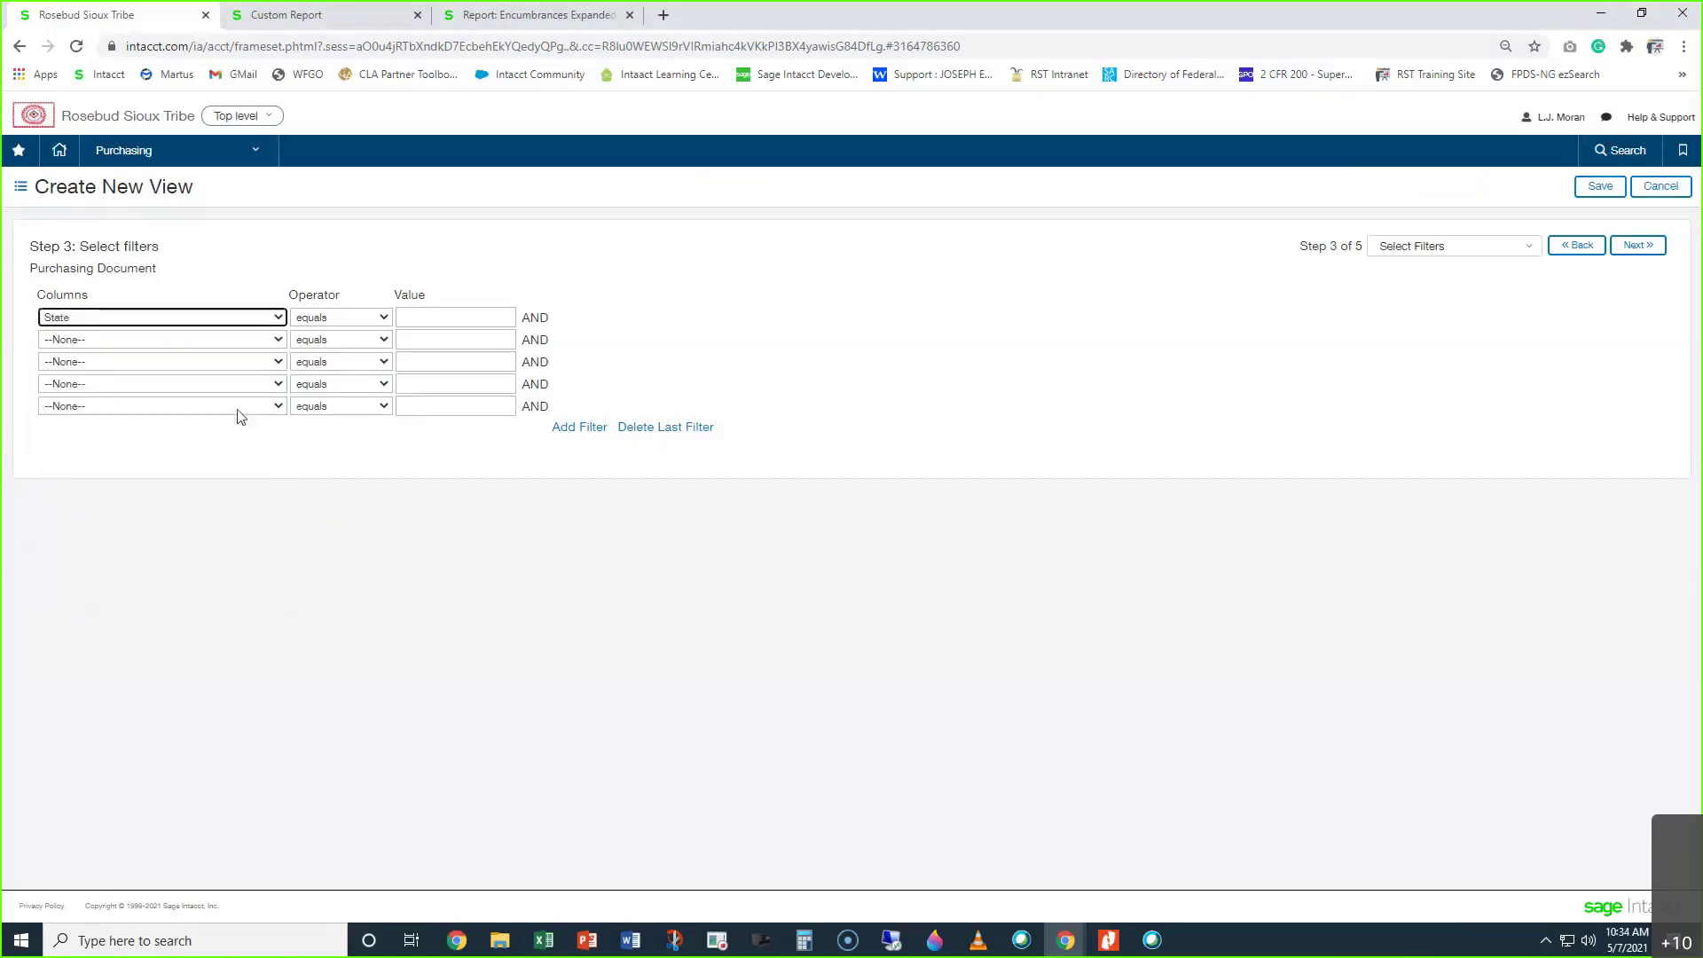
click(338, 323)
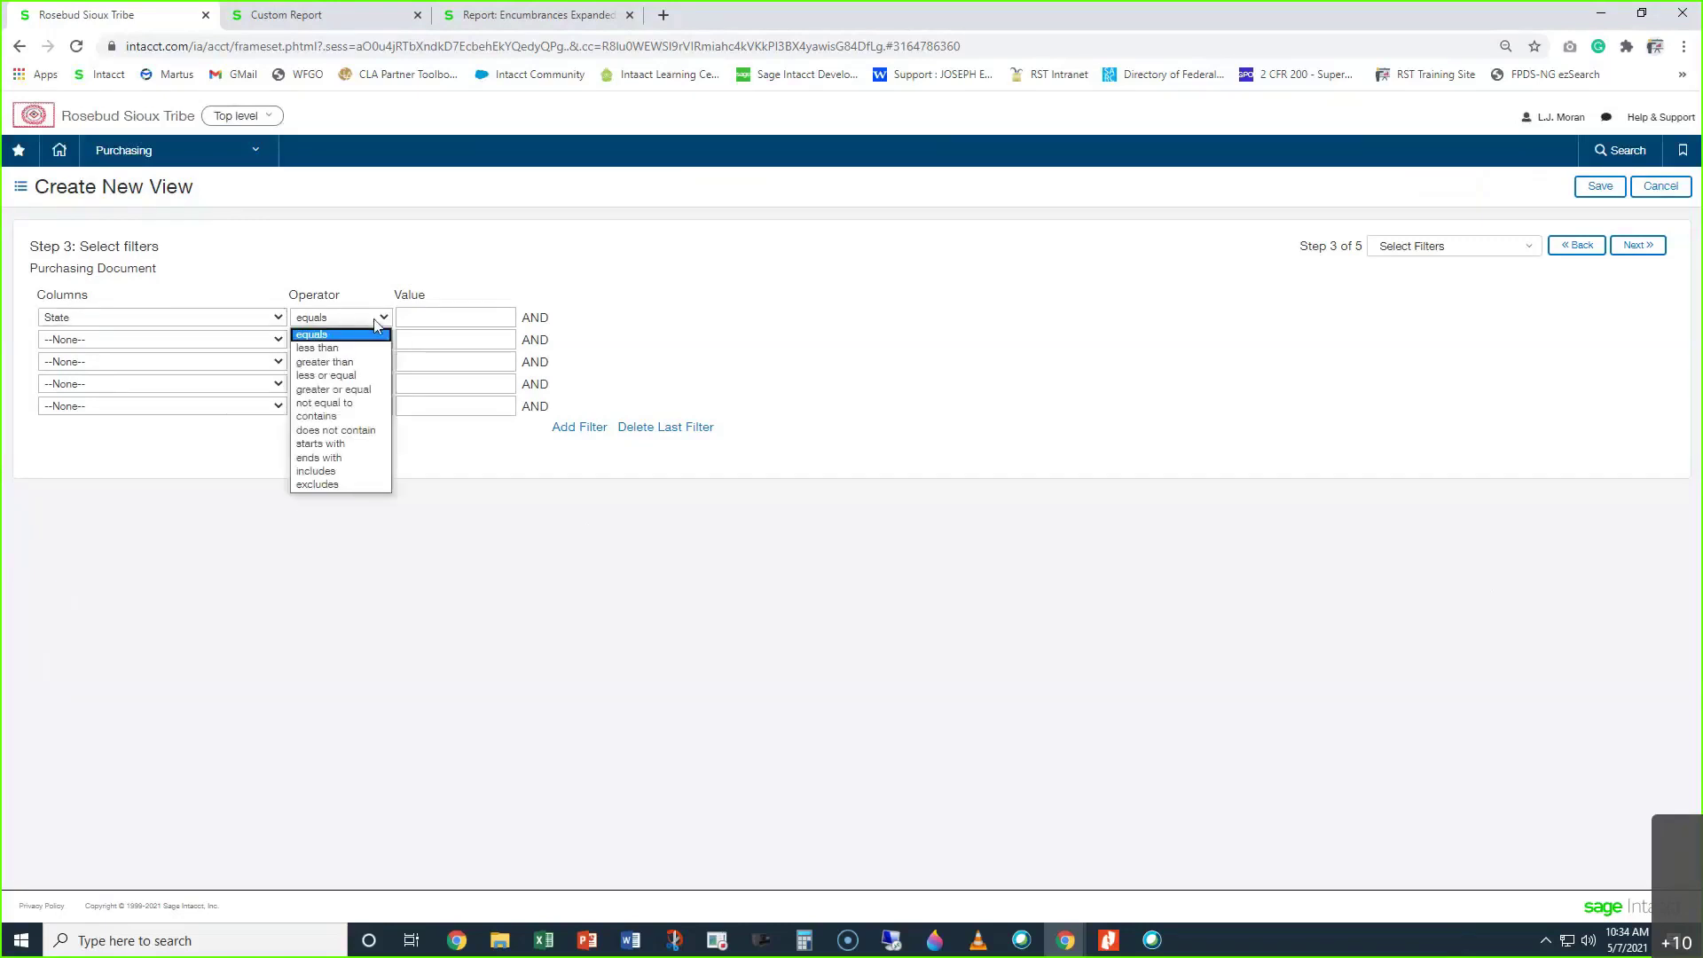
click(424, 317)
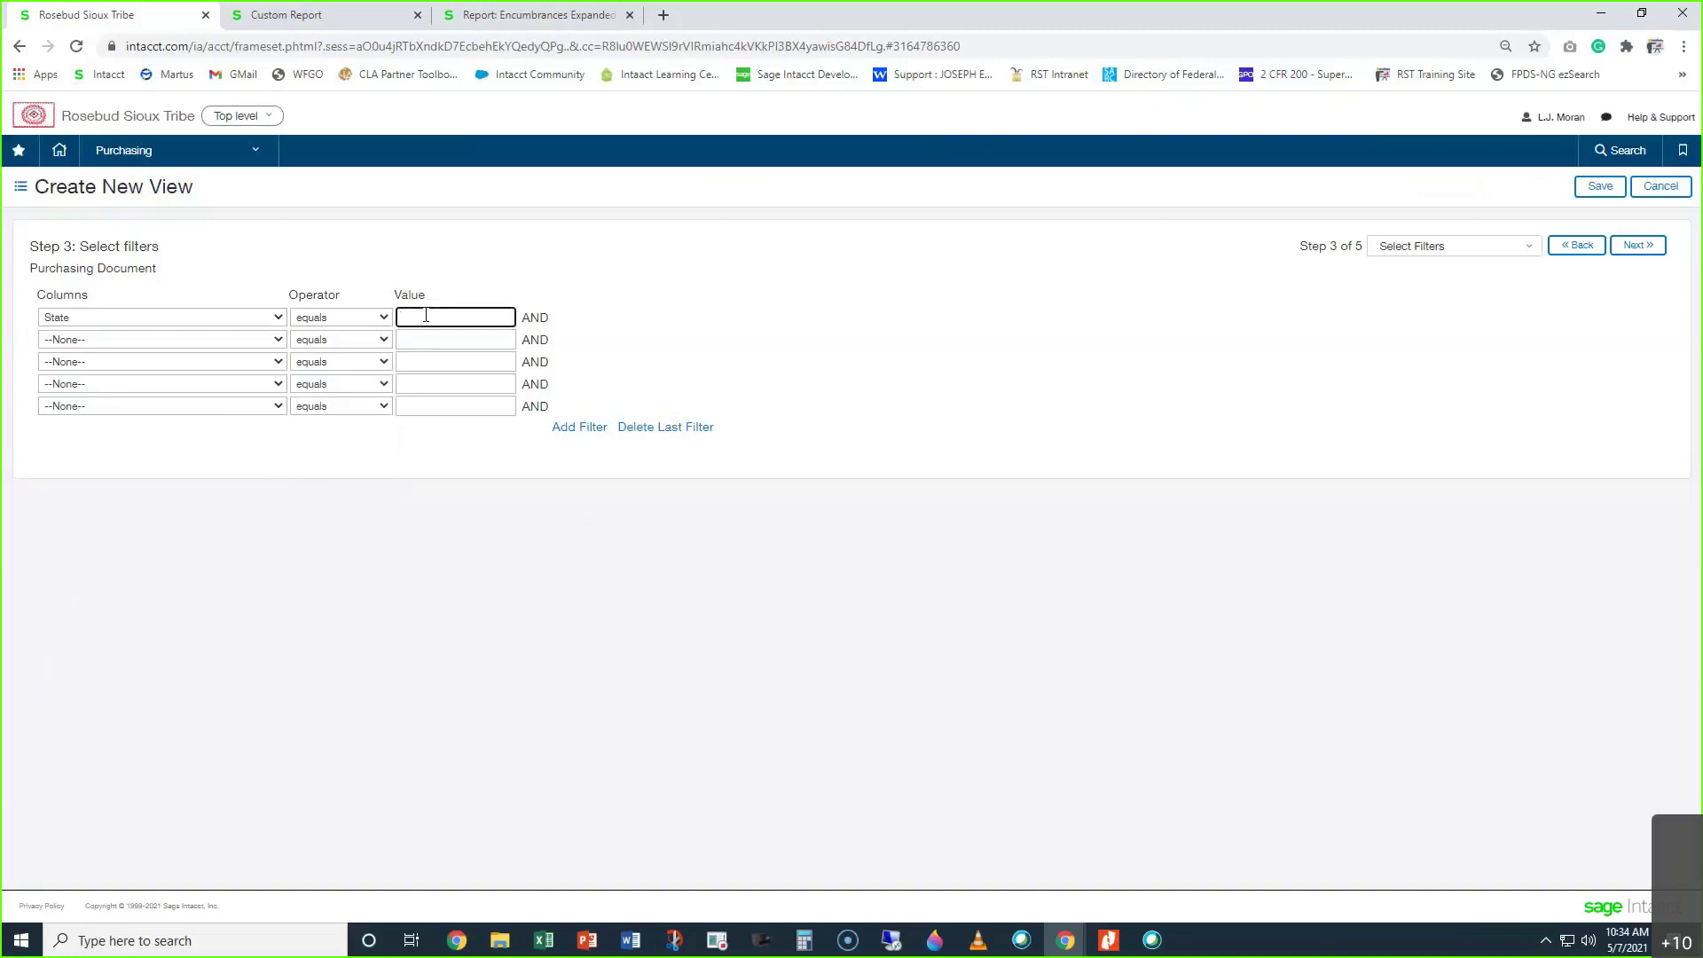
click(354, 325)
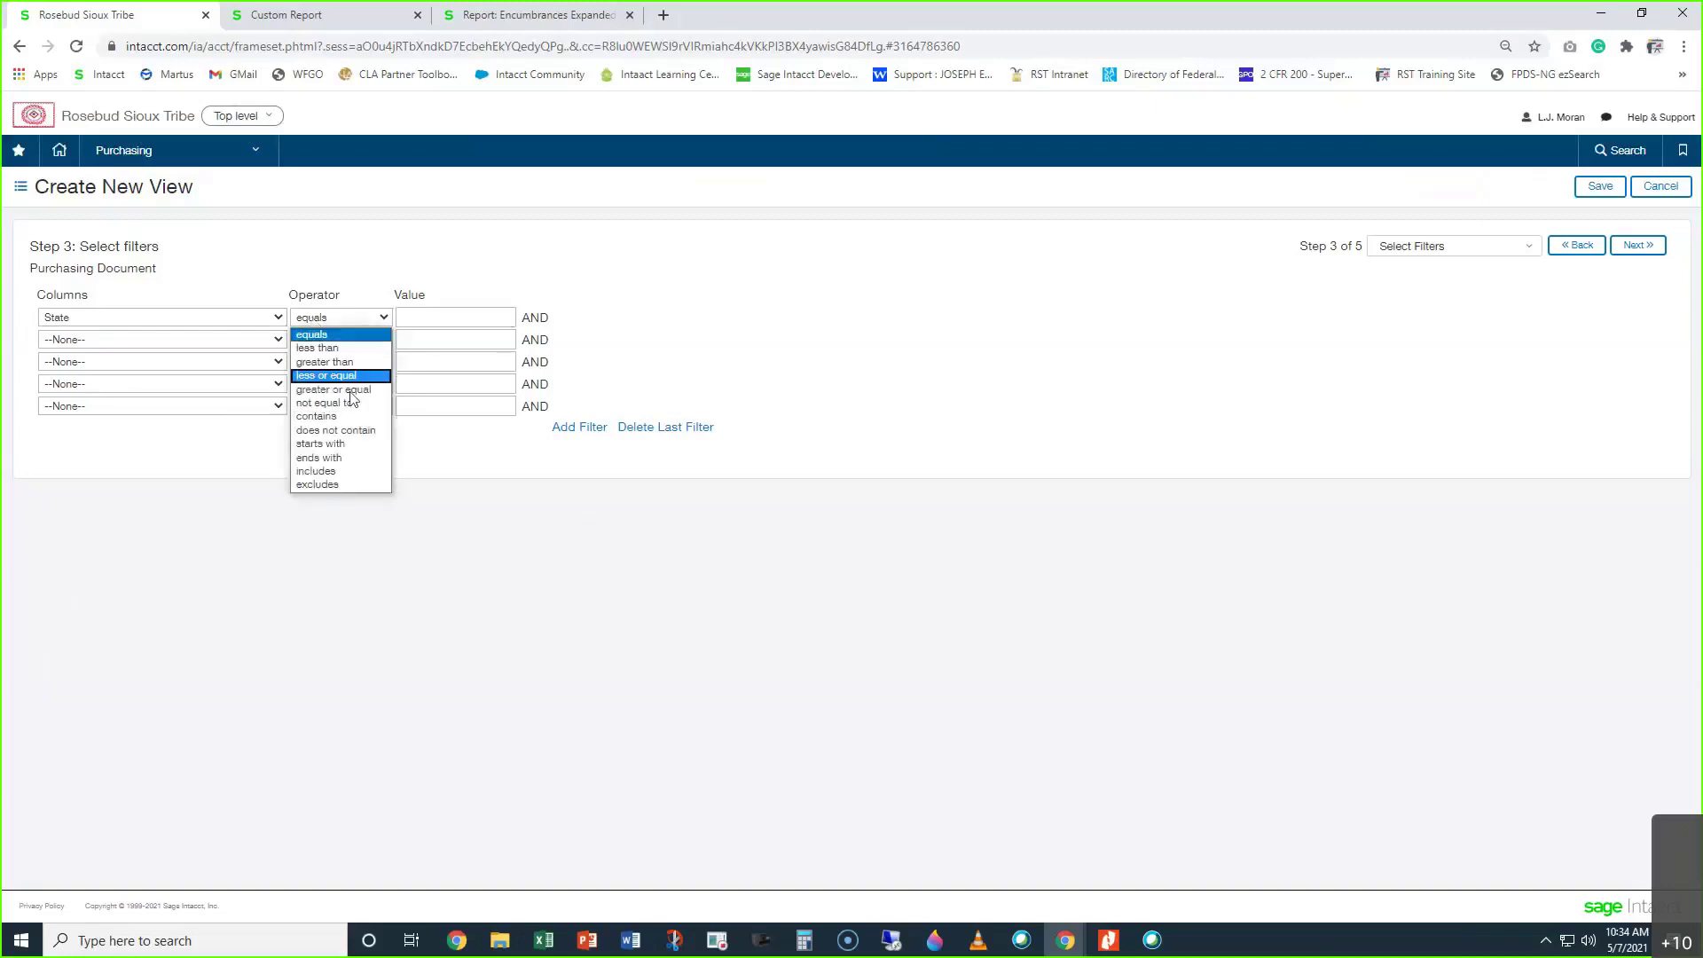
click(345, 475)
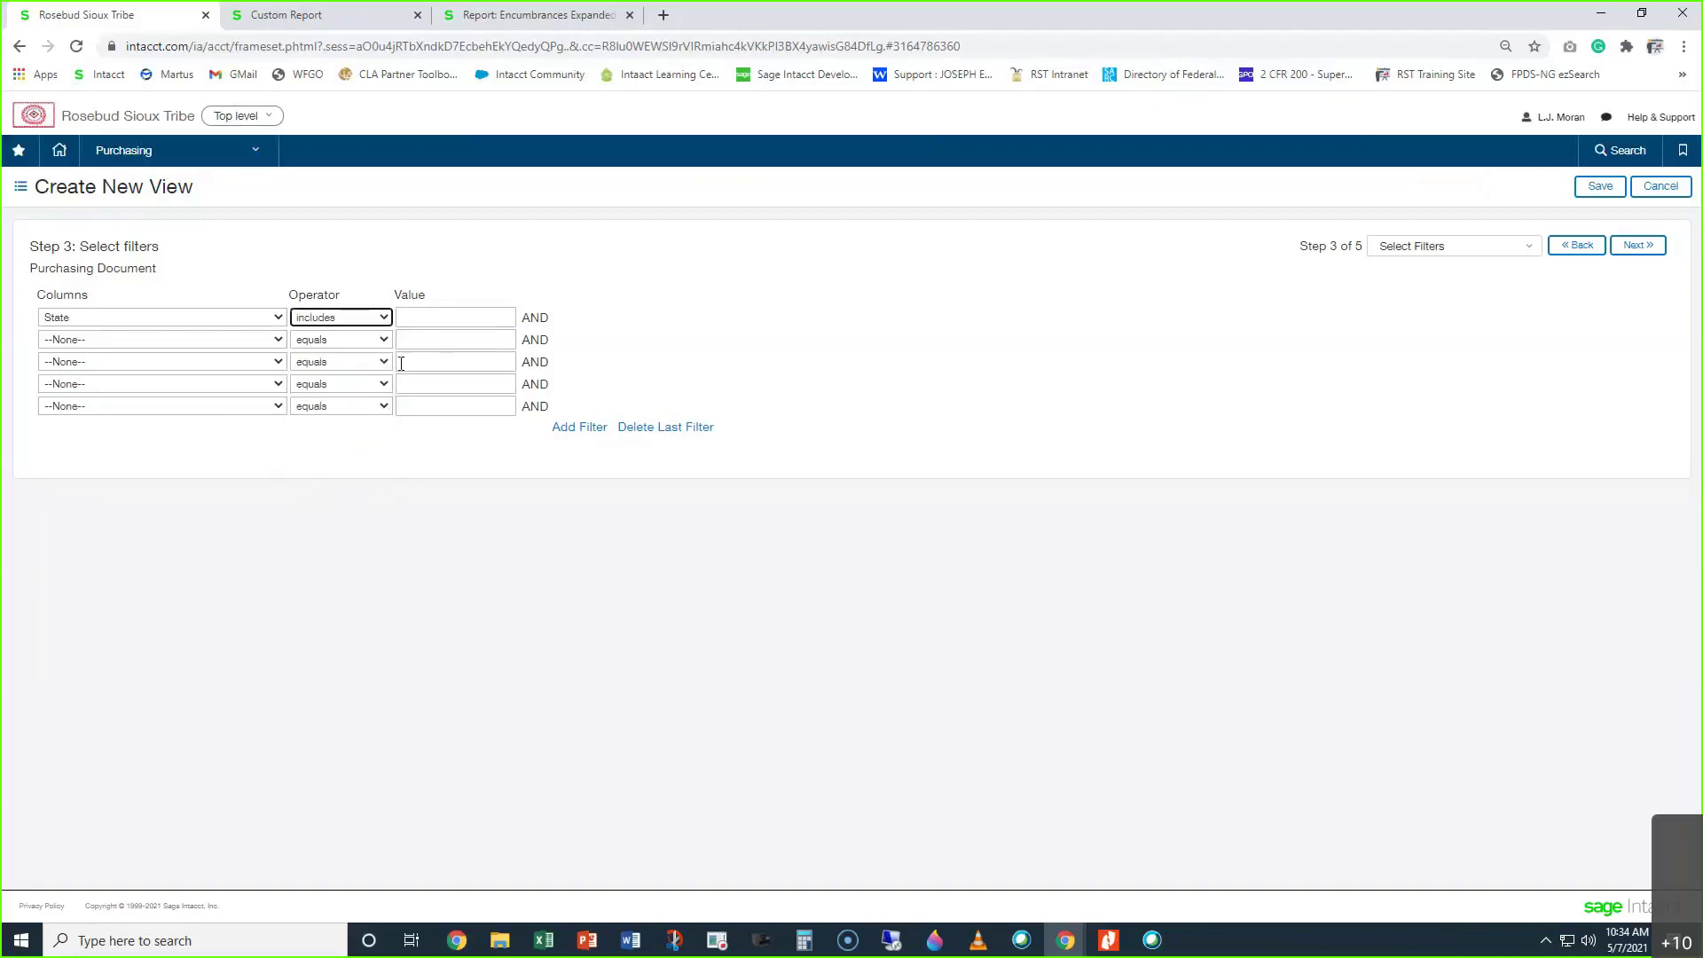
click(417, 320)
text(Pe)
key(BackSpace)
key(BackSpace)
text(Pending, Partial)
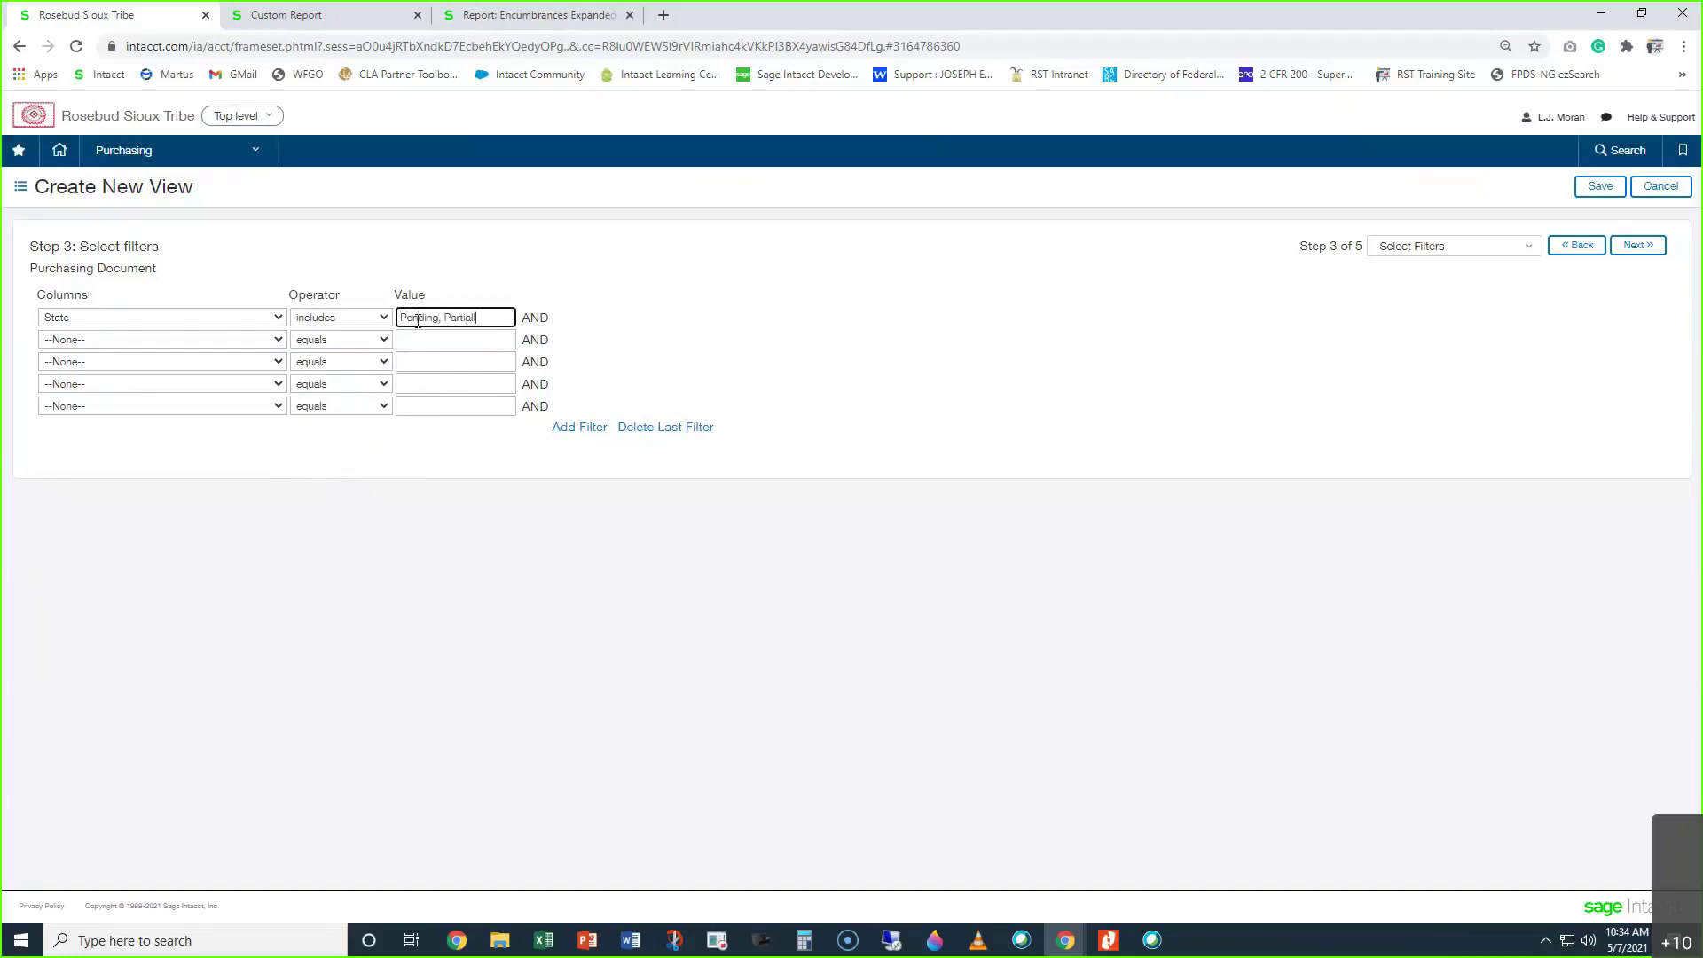
text(ly Converted)
Add a second filter for Date greater or equal to 10/01/2020
click(91, 344)
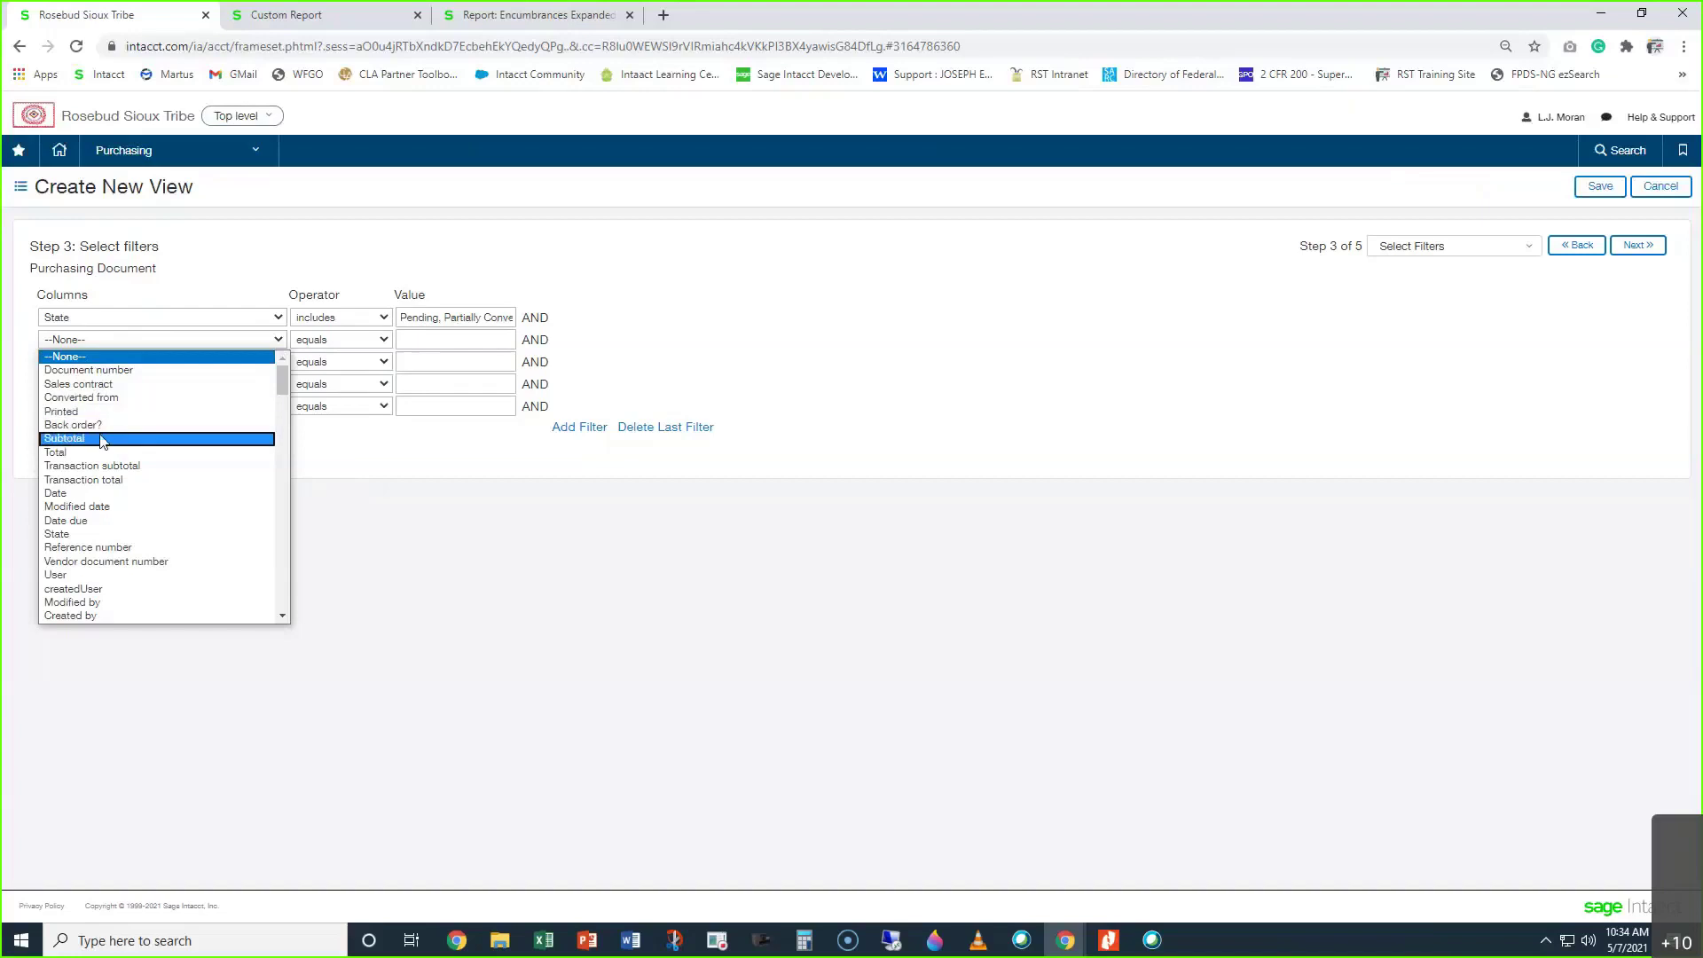
click(101, 494)
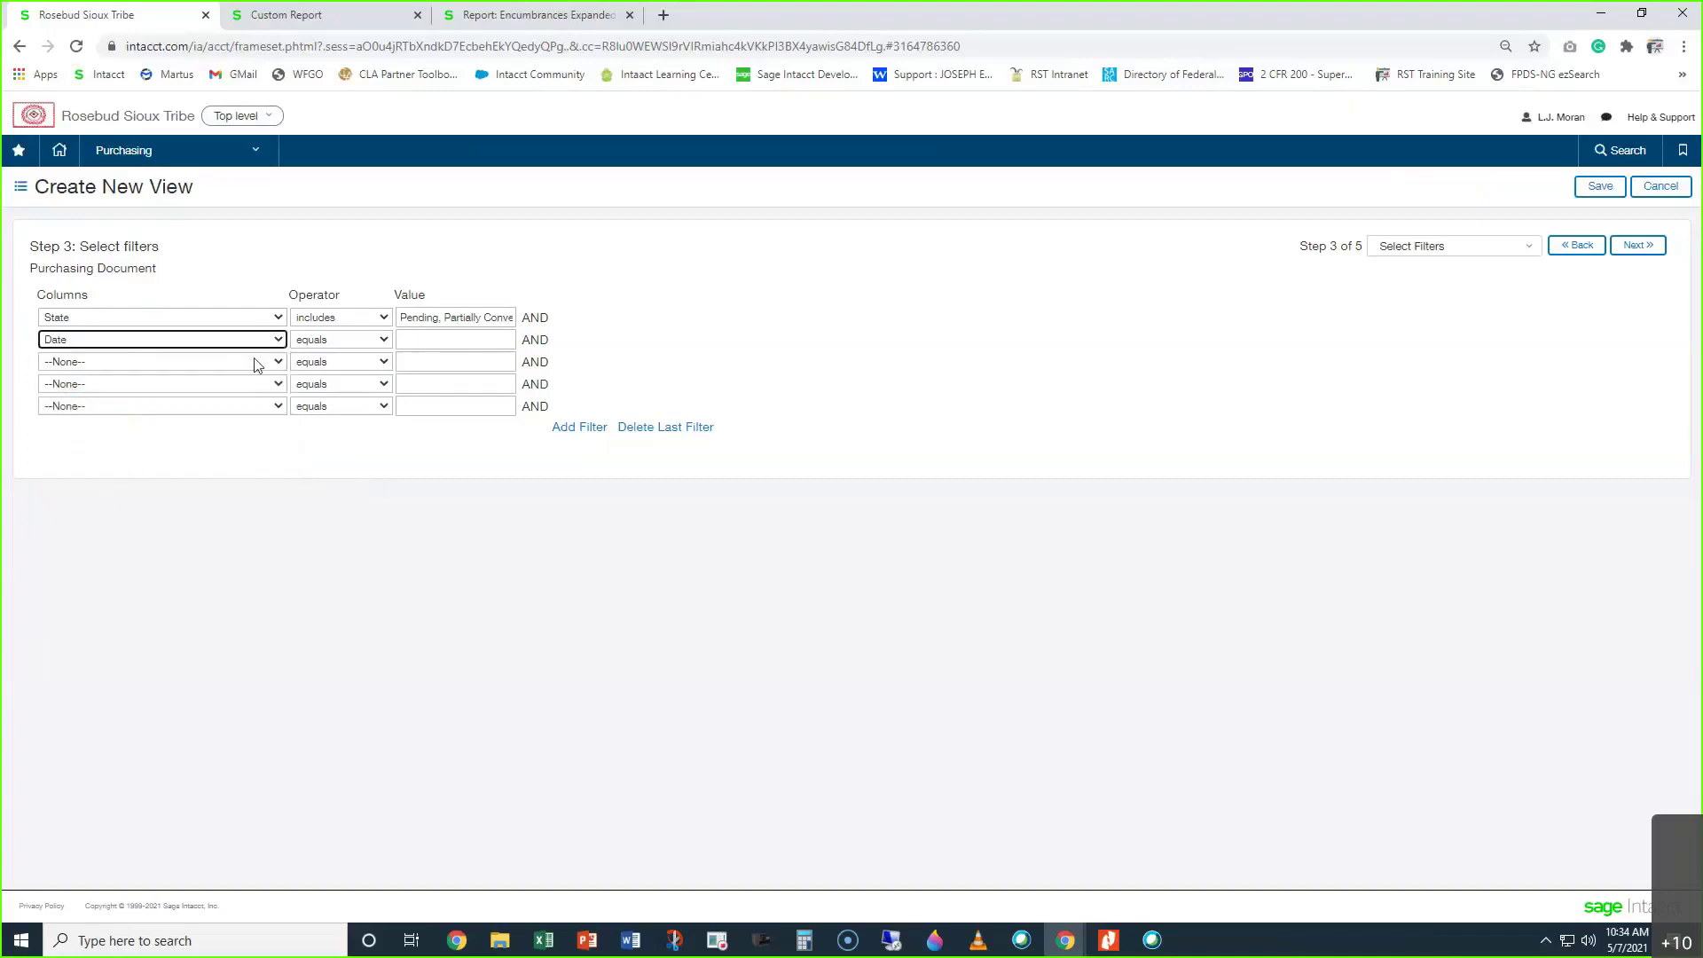
click(313, 342)
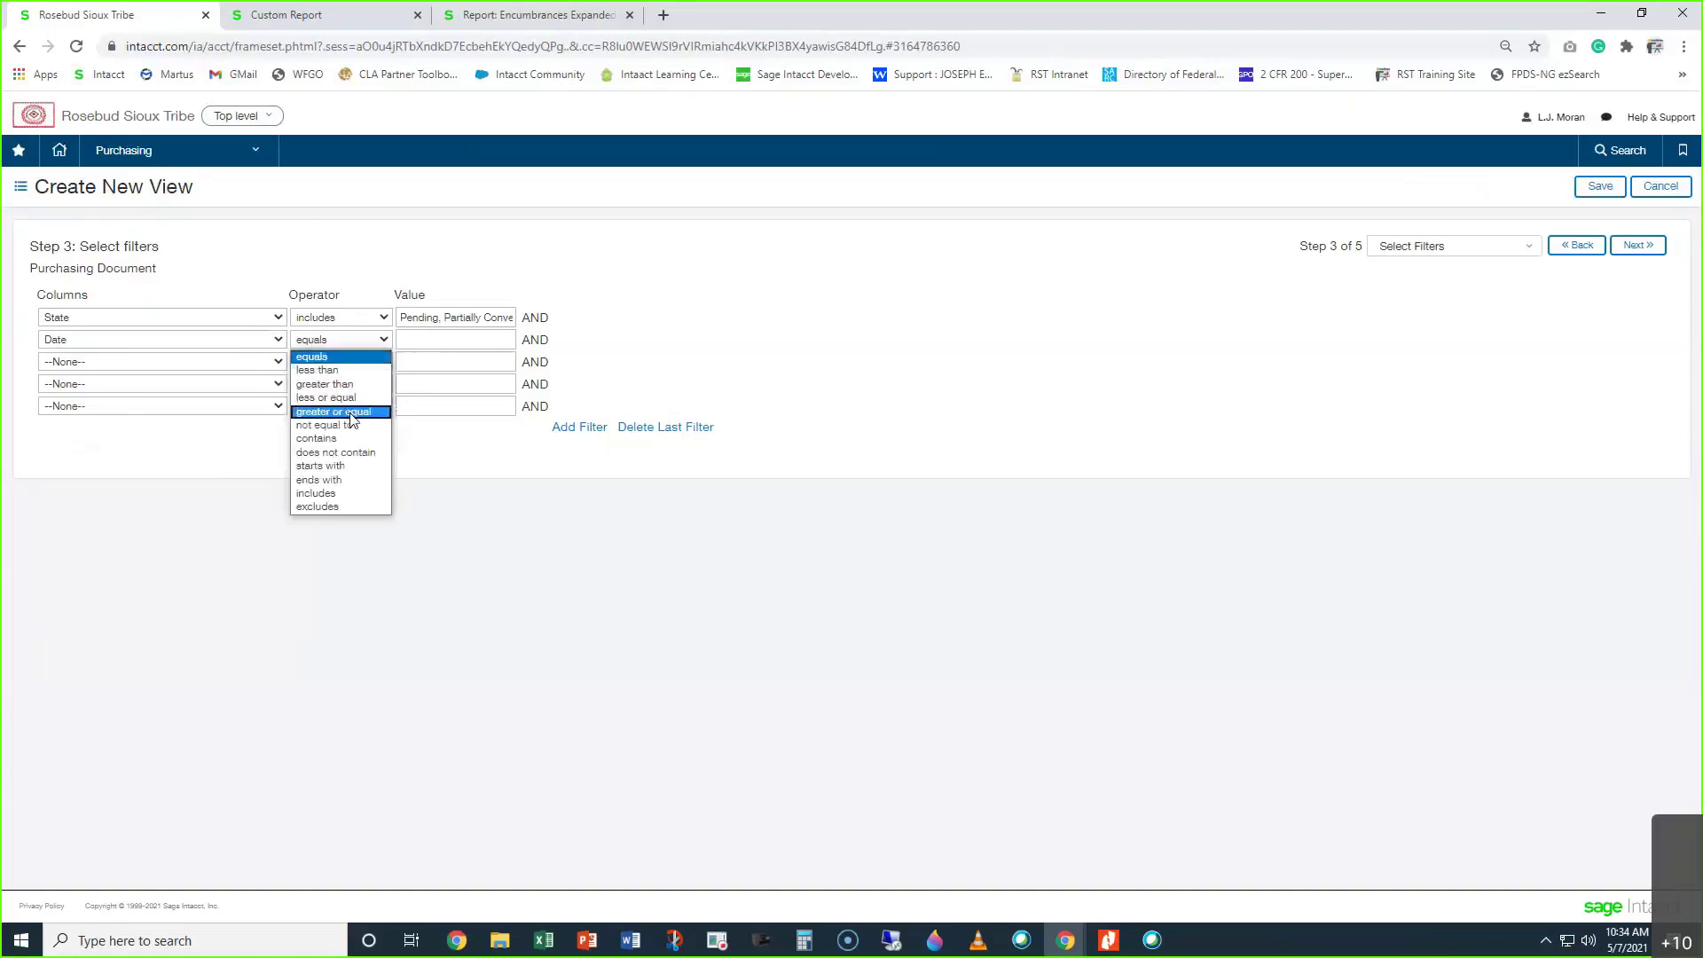
click(350, 412)
click(451, 340)
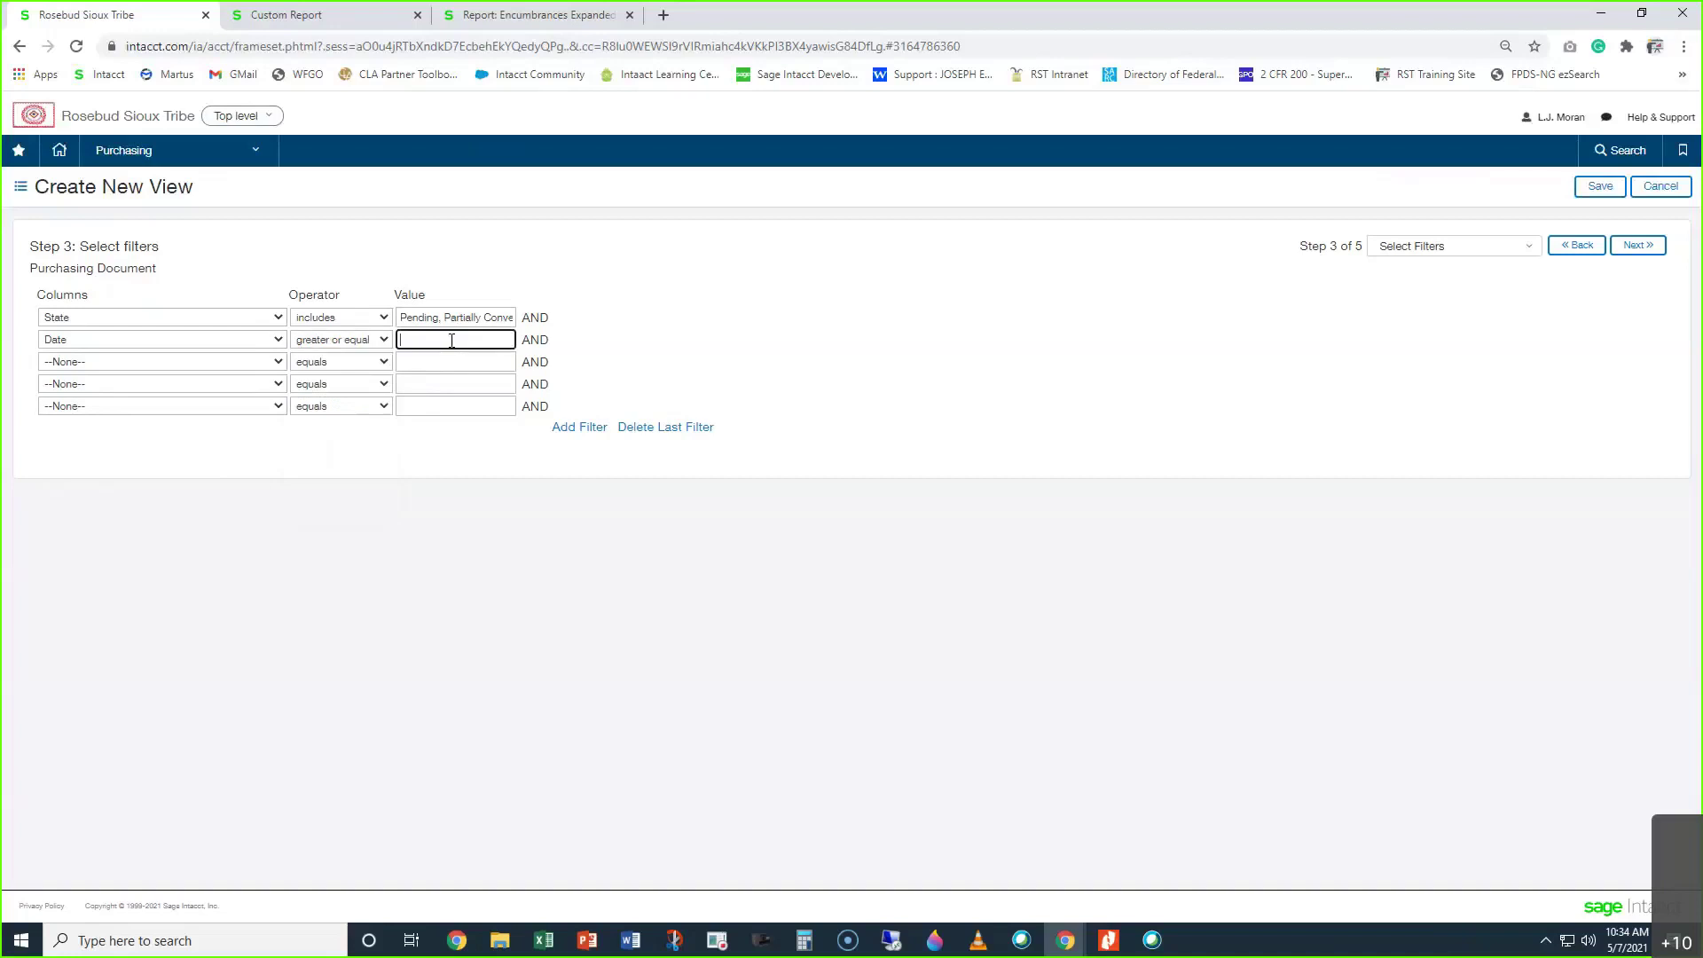
text(10/010)
text(2020)
Add a third filter for Date less or equal to 02/28/2021
click(197, 363)
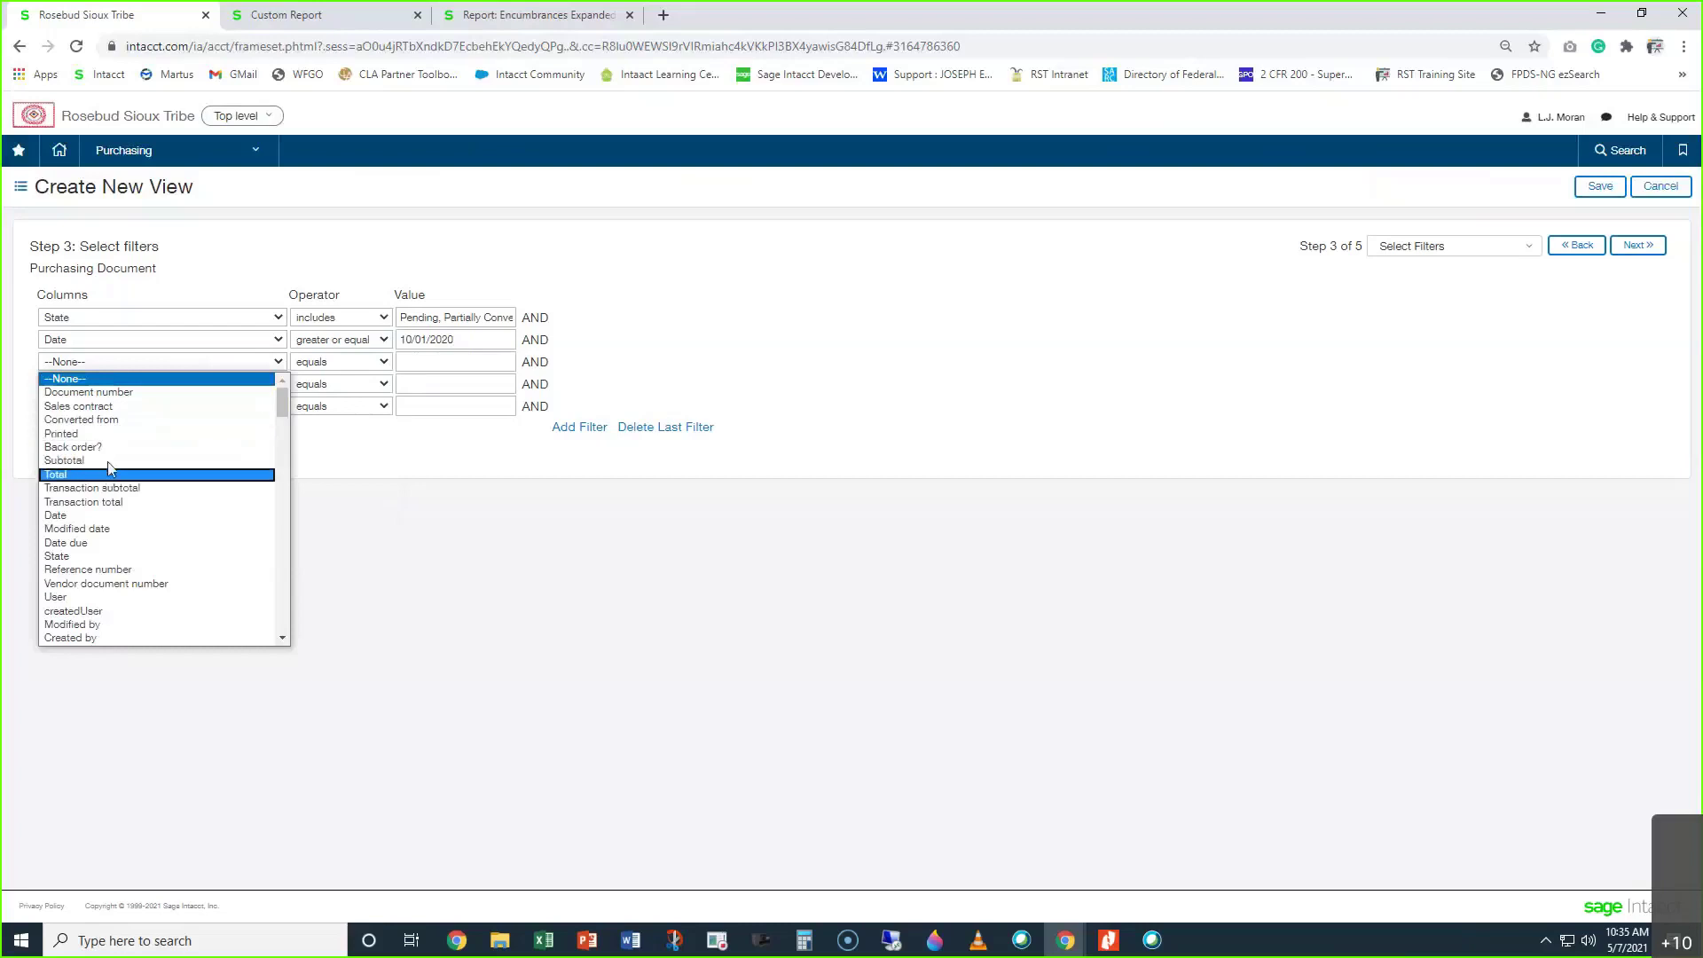
click(97, 514)
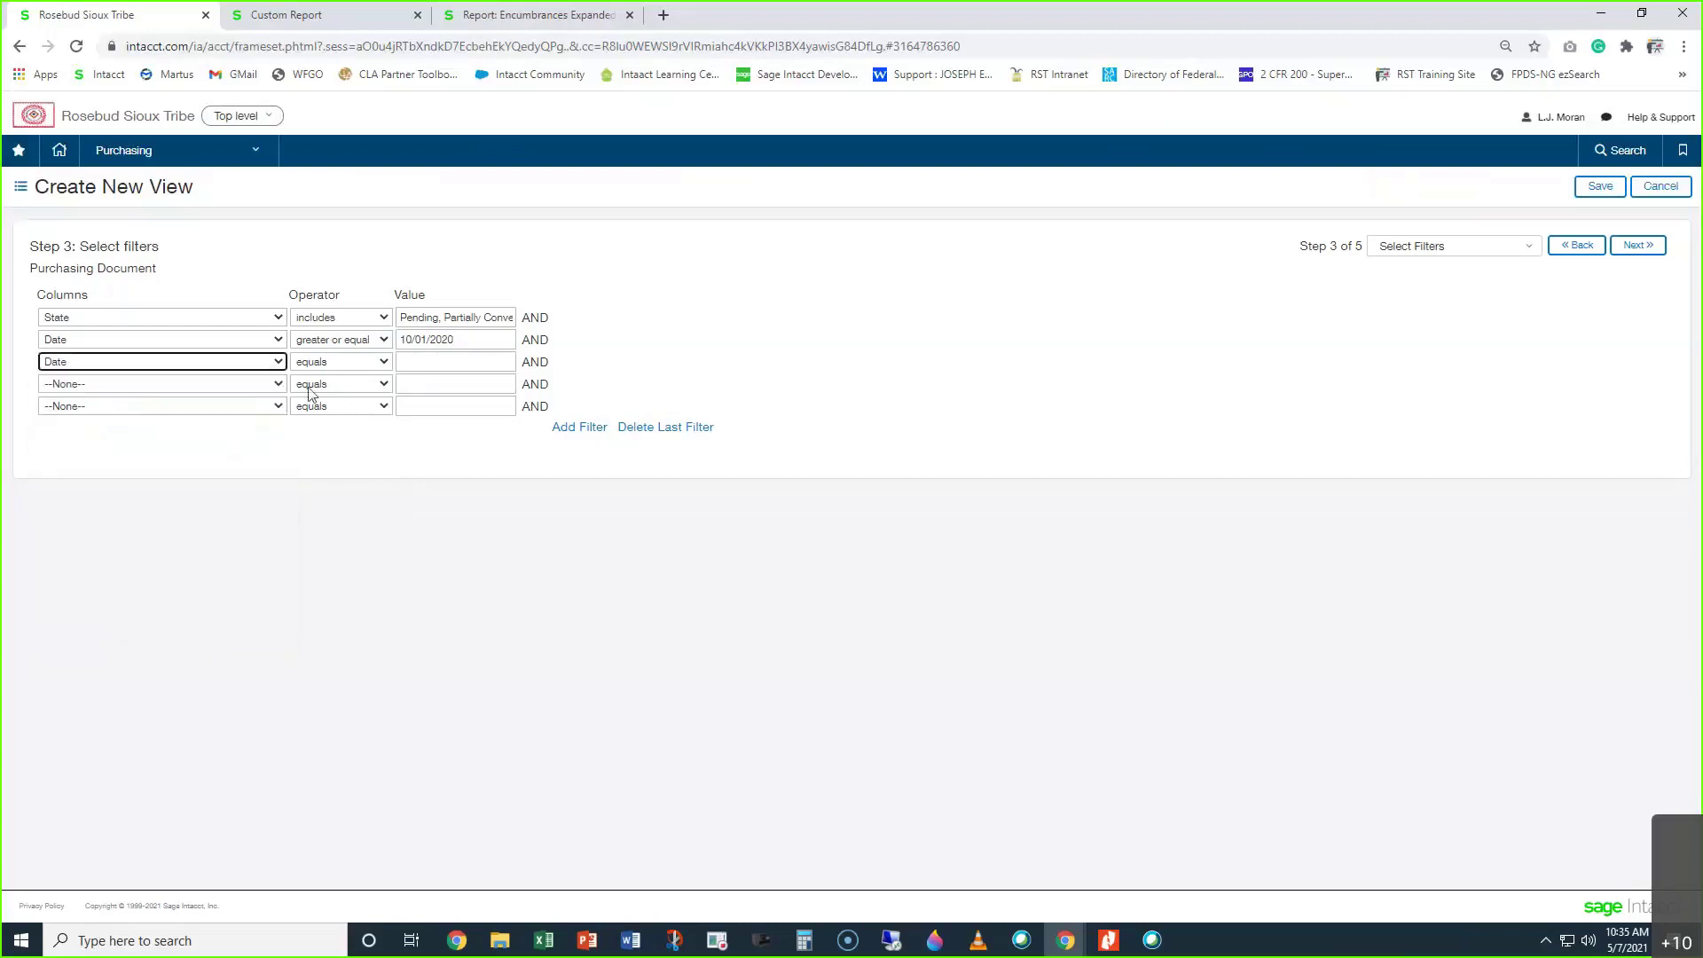
click(325, 366)
click(357, 440)
click(334, 368)
click(325, 420)
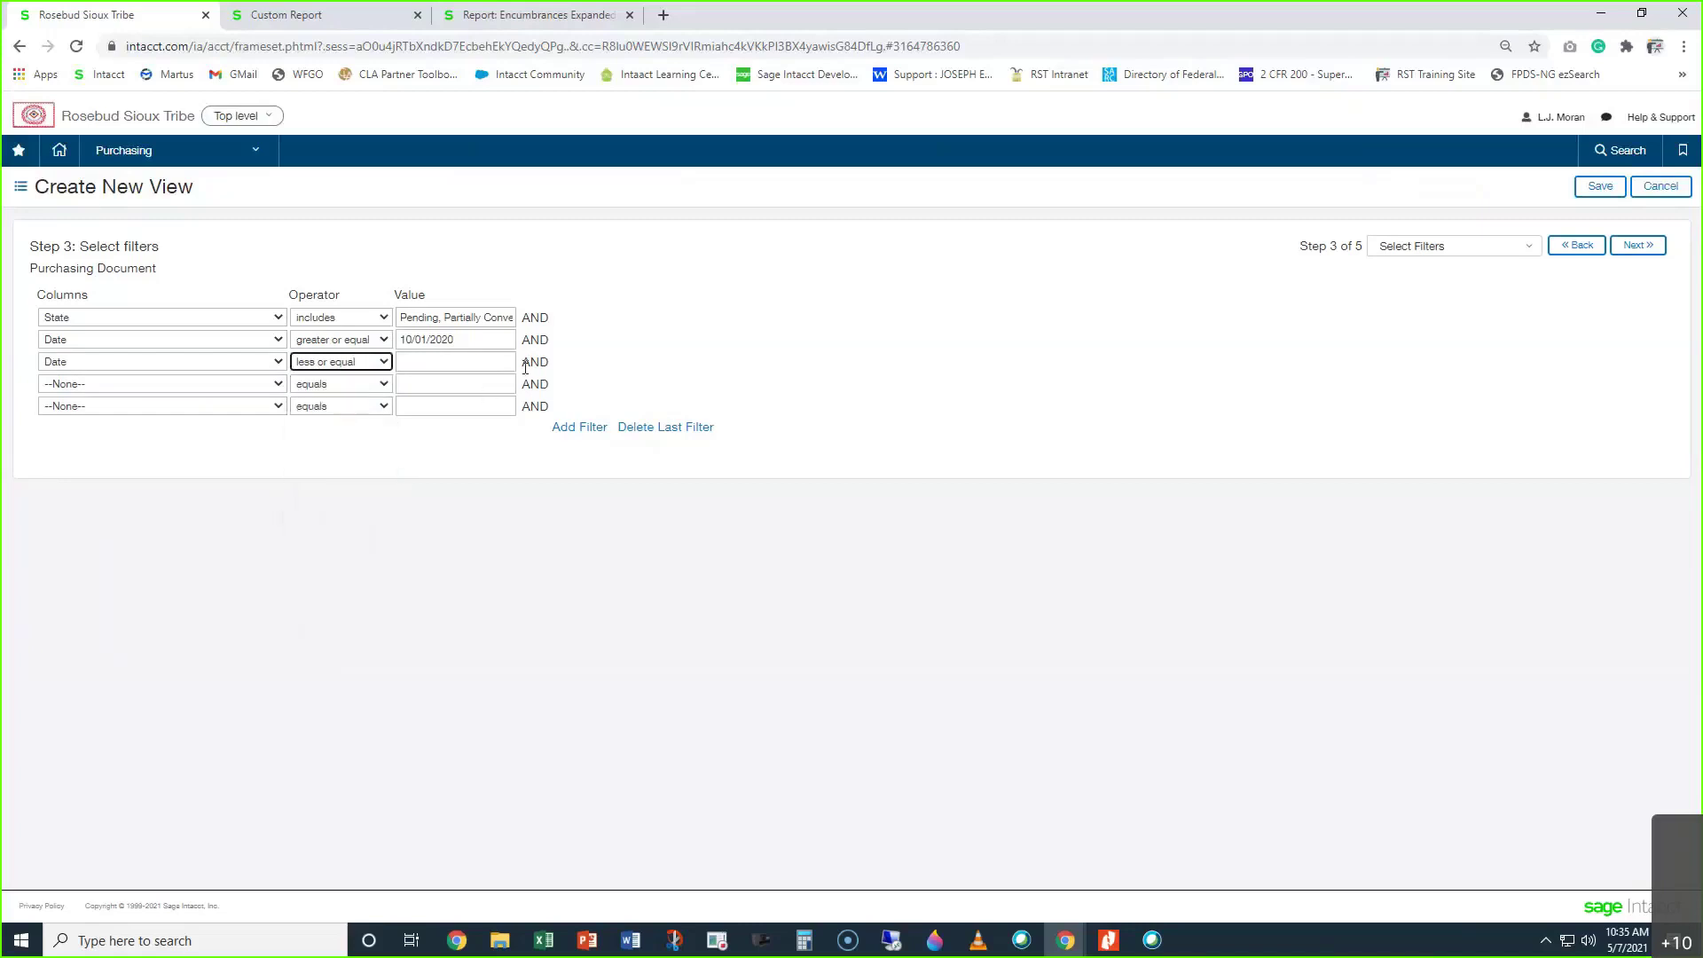
click(476, 365)
text(02/28/2021)
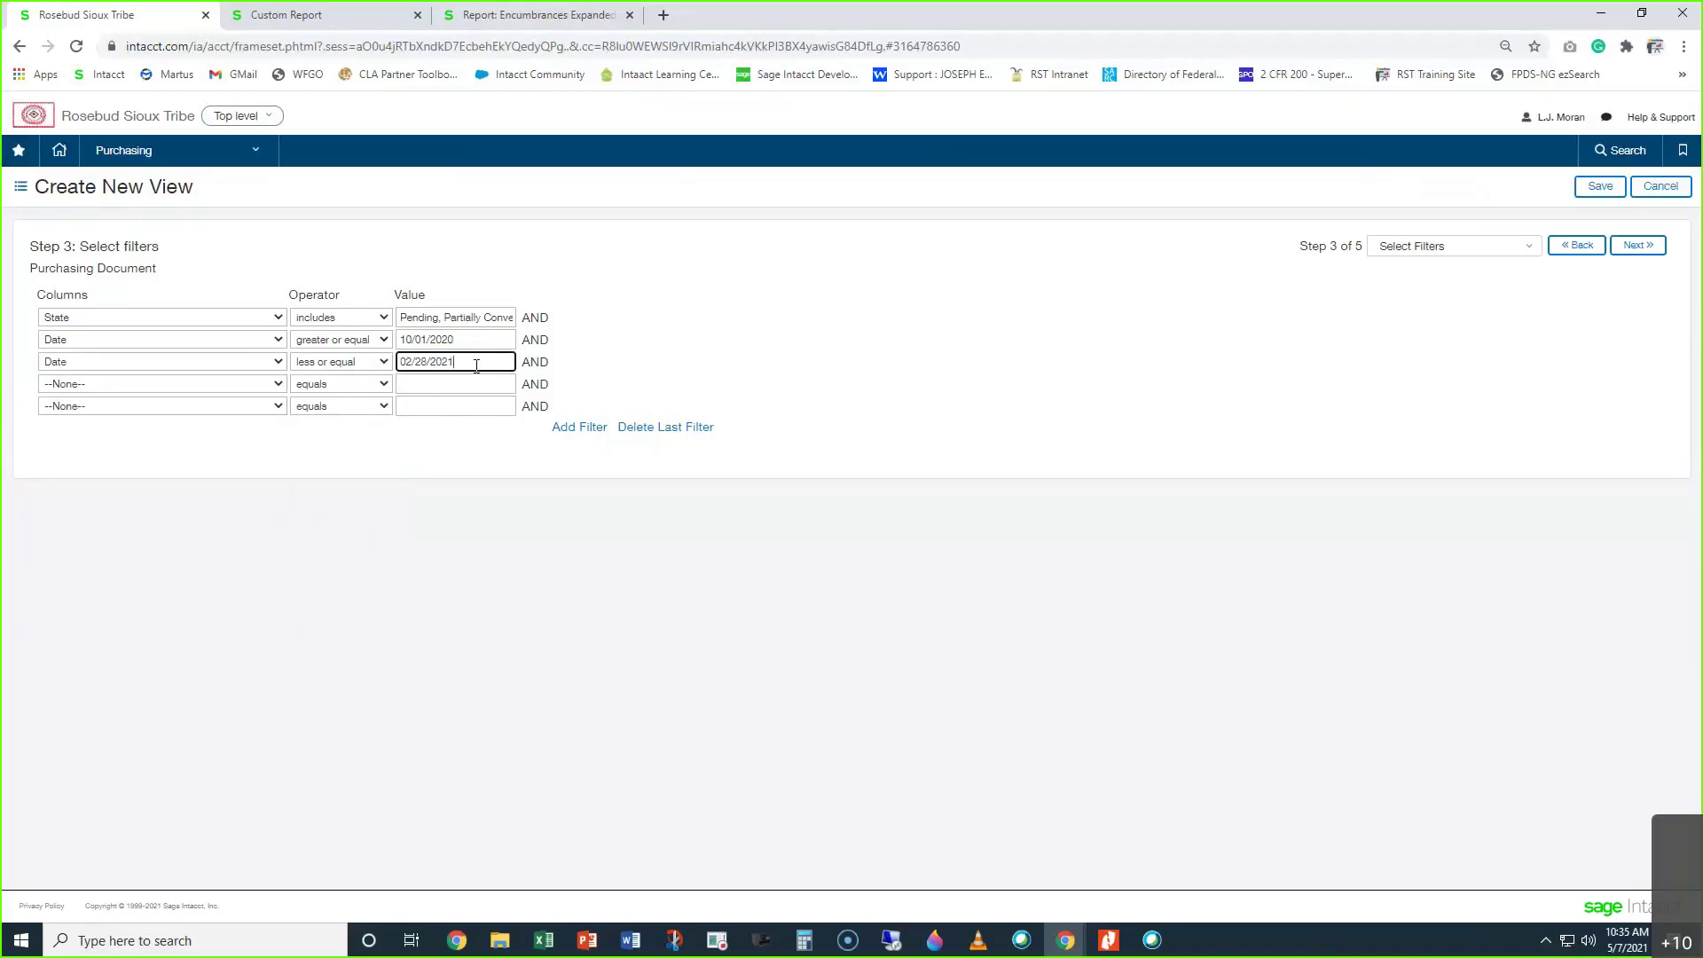
click(624, 356)
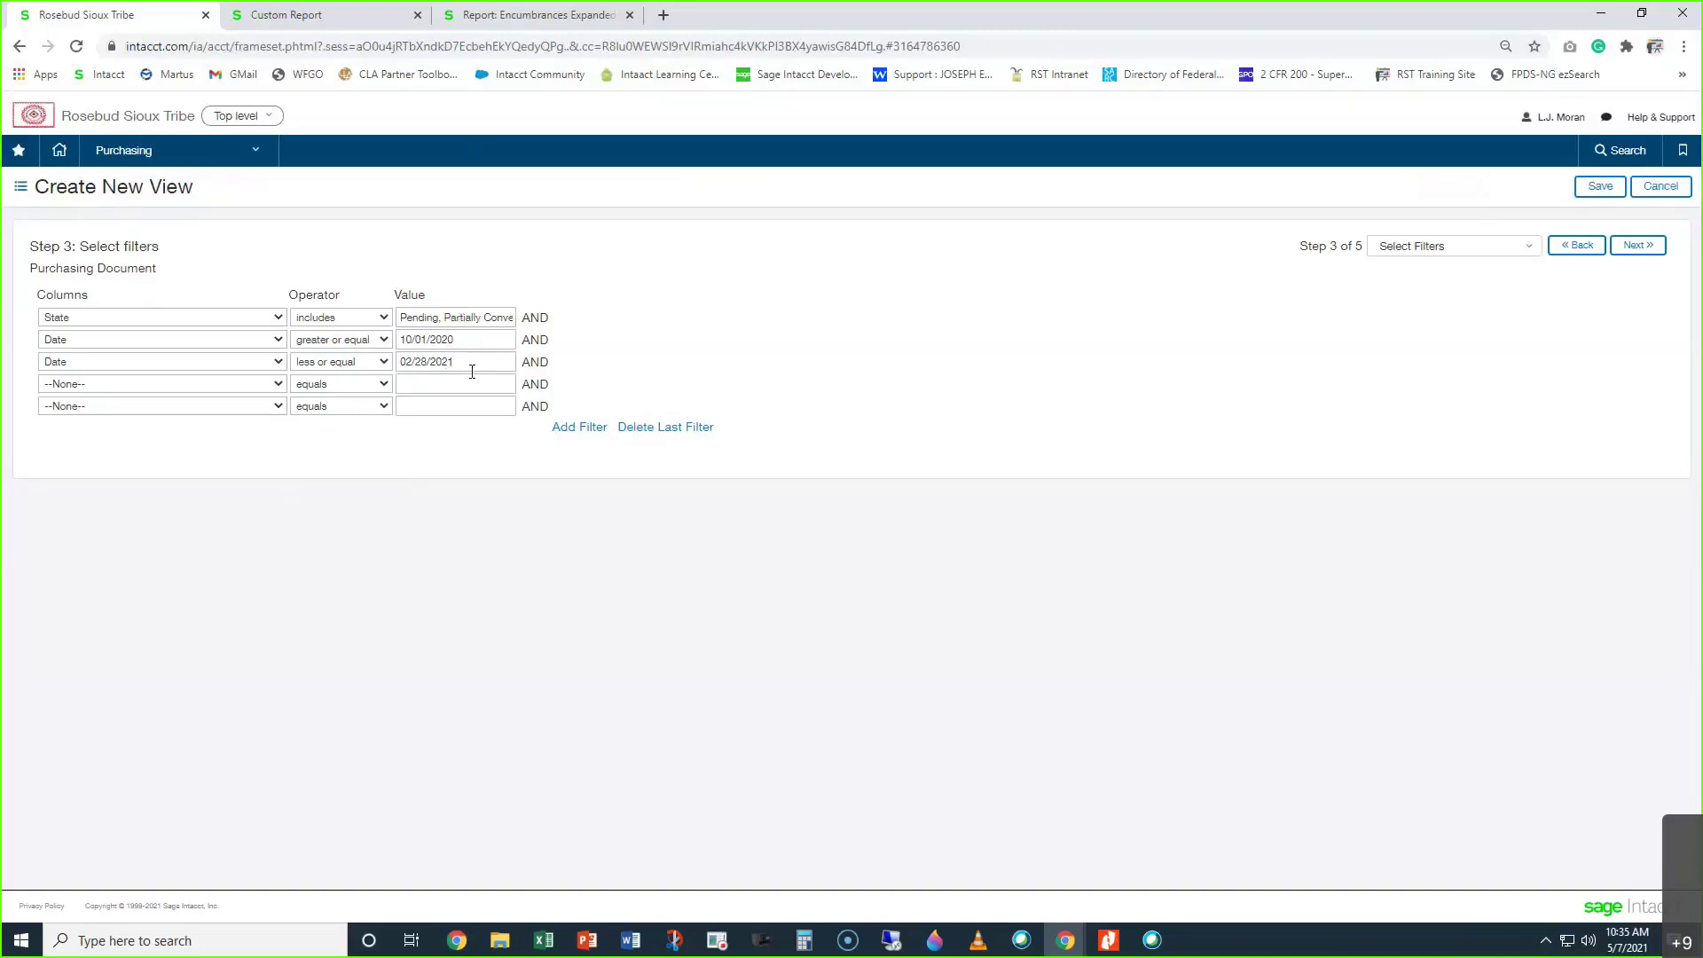
click(278, 384)
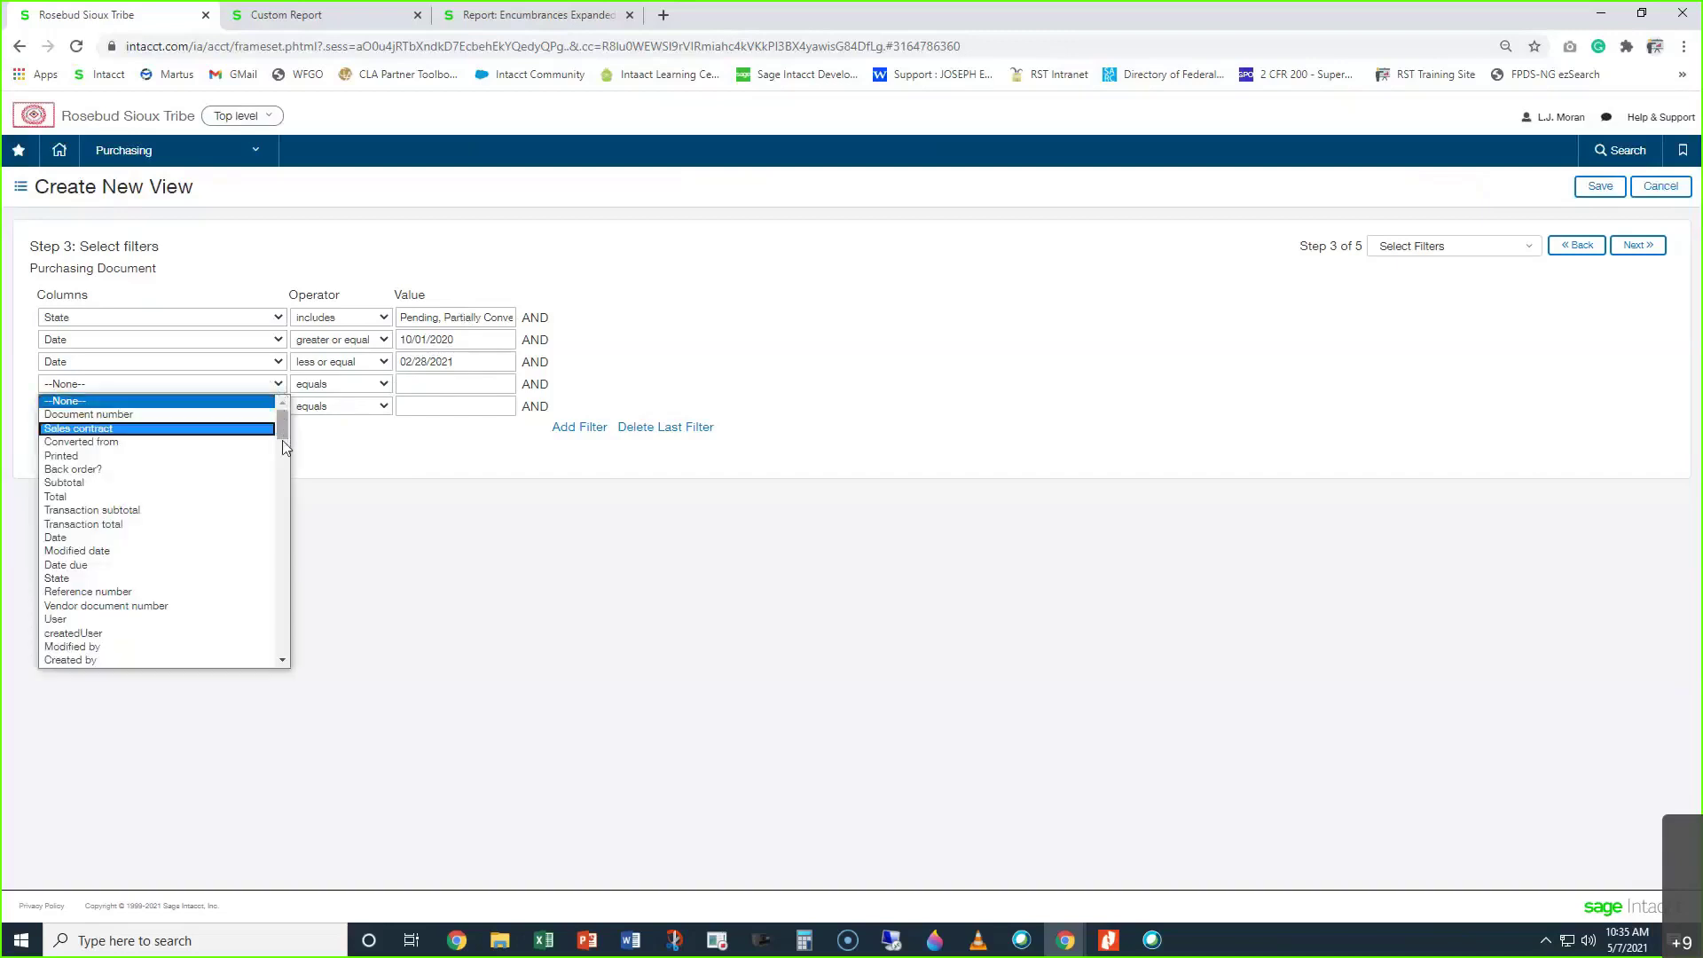
click(453, 578)
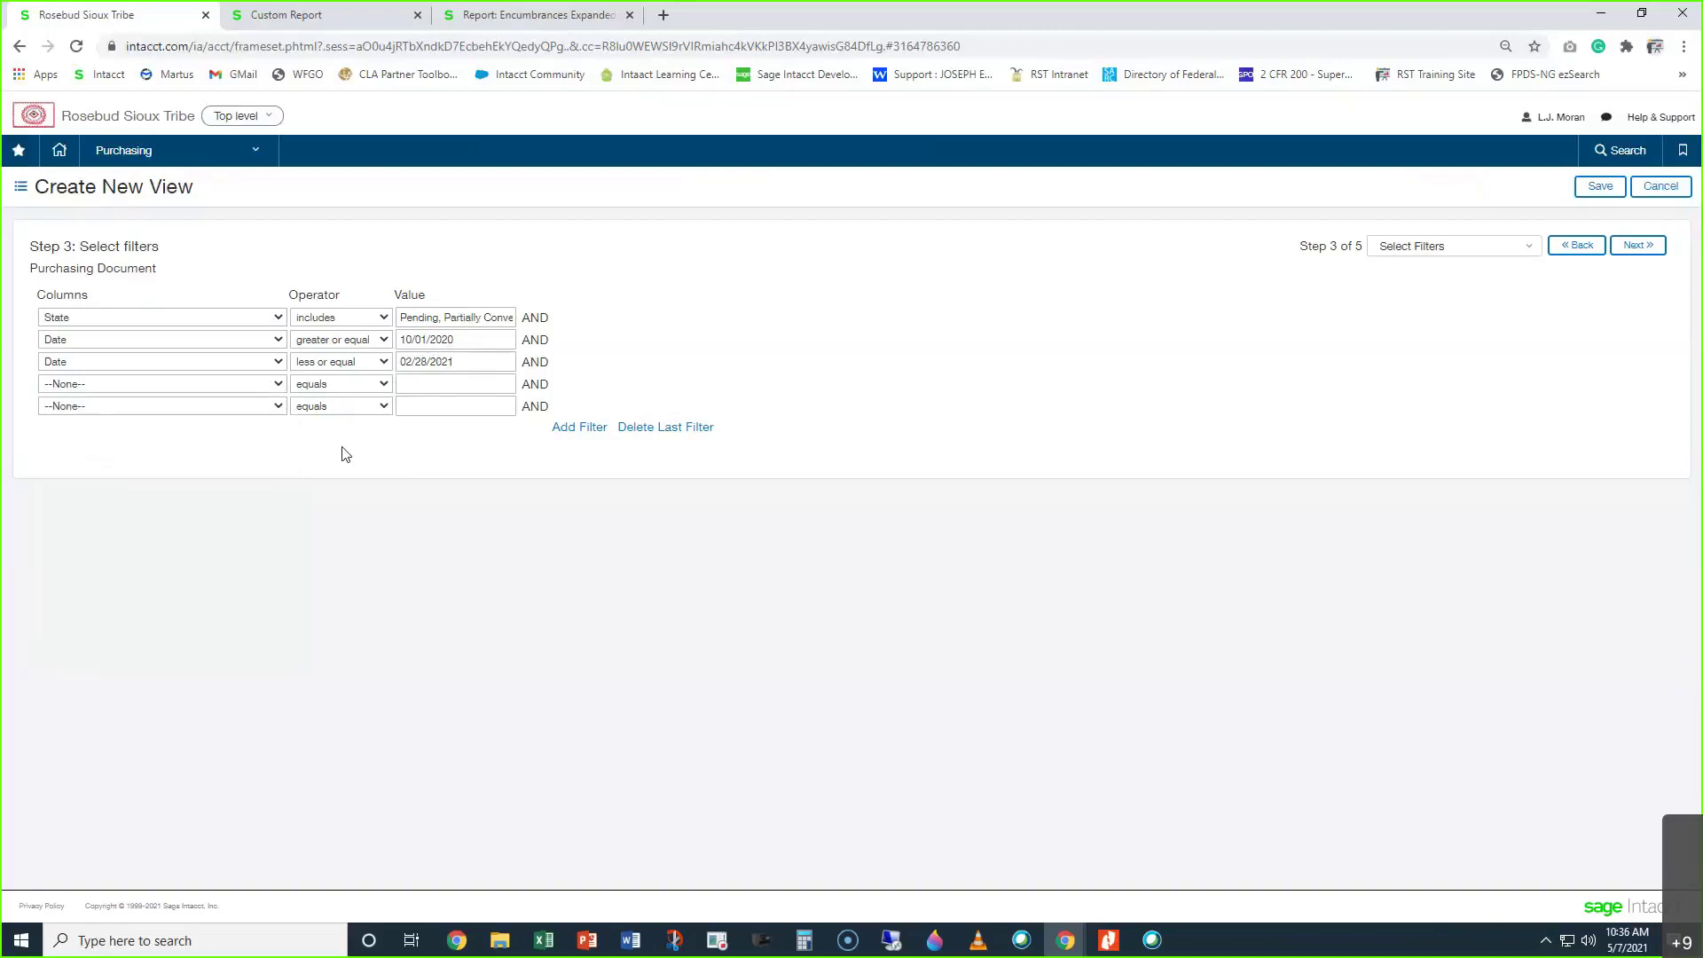
click(281, 383)
mouse_move(285, 452)
mouse_down()
mouse_move(285, 640)
mouse_move(302, 423)
mouse_up()
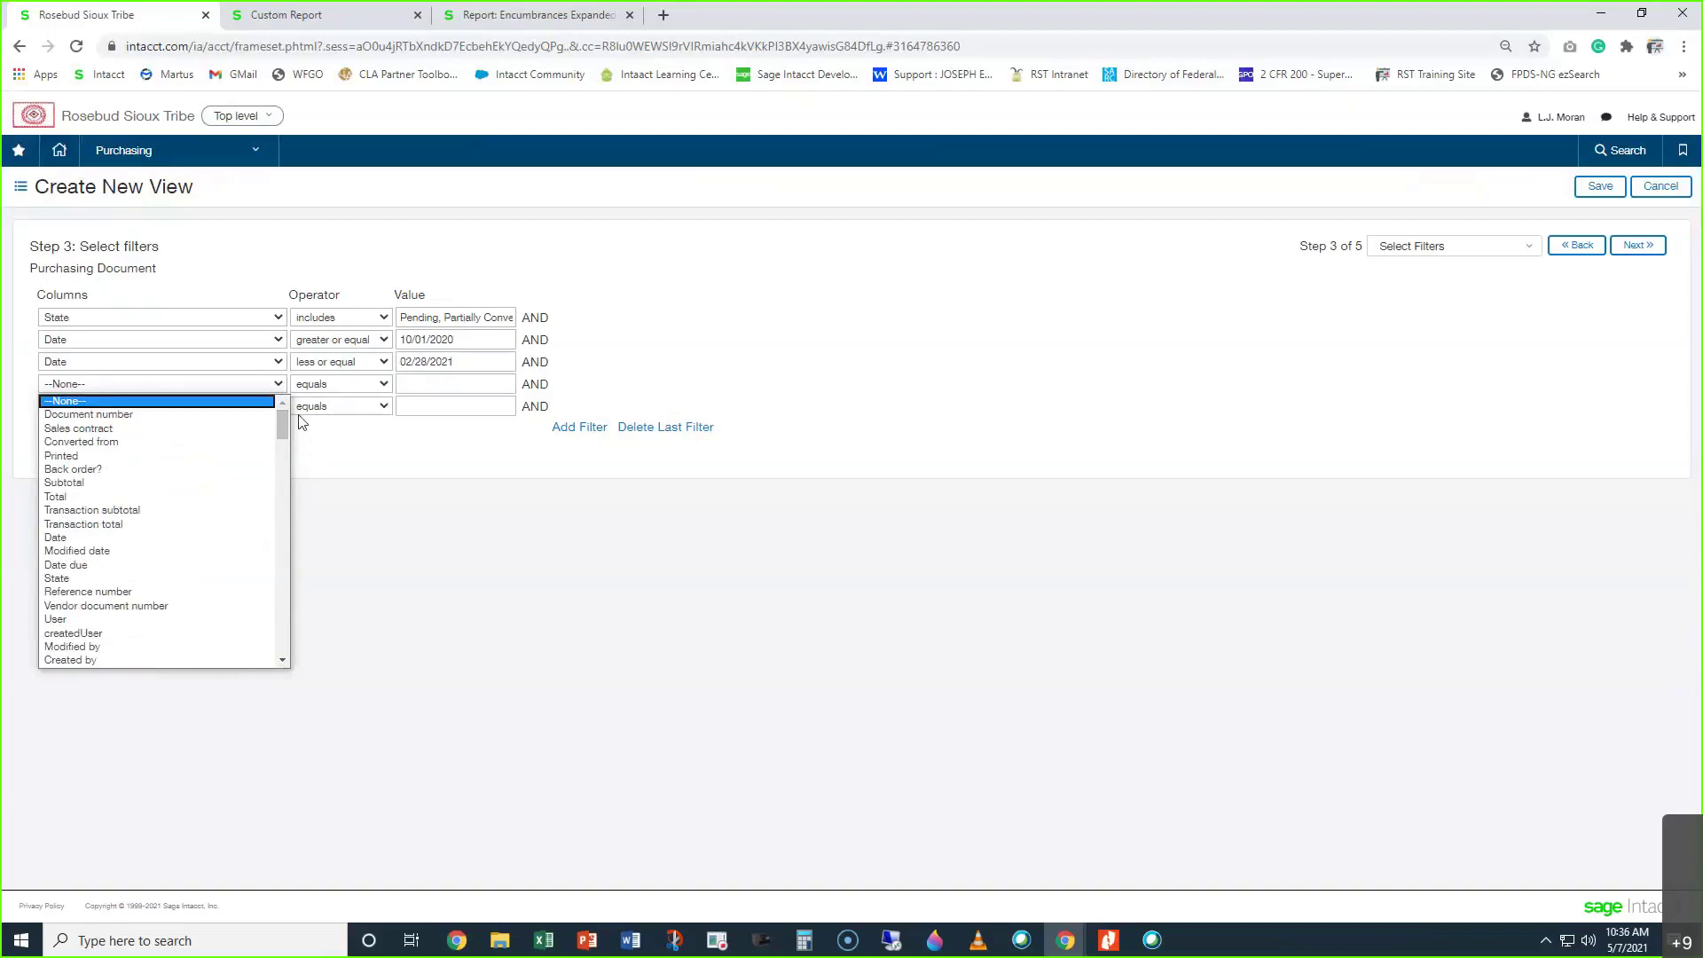
click(479, 556)
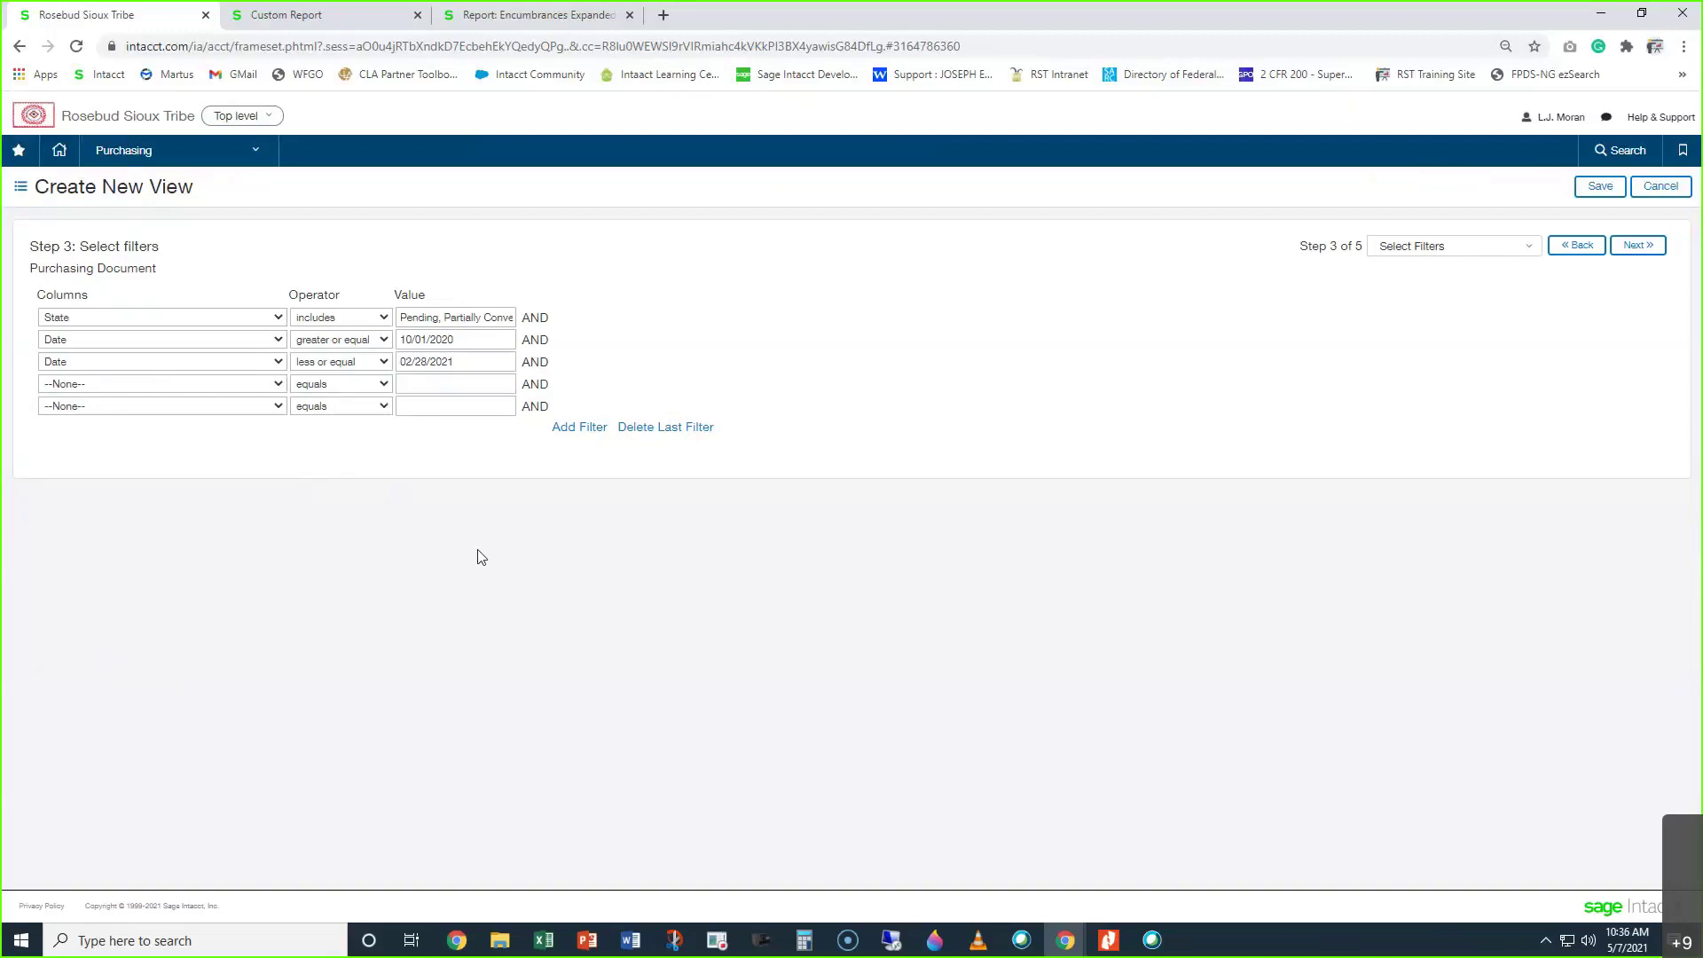
click(186, 386)
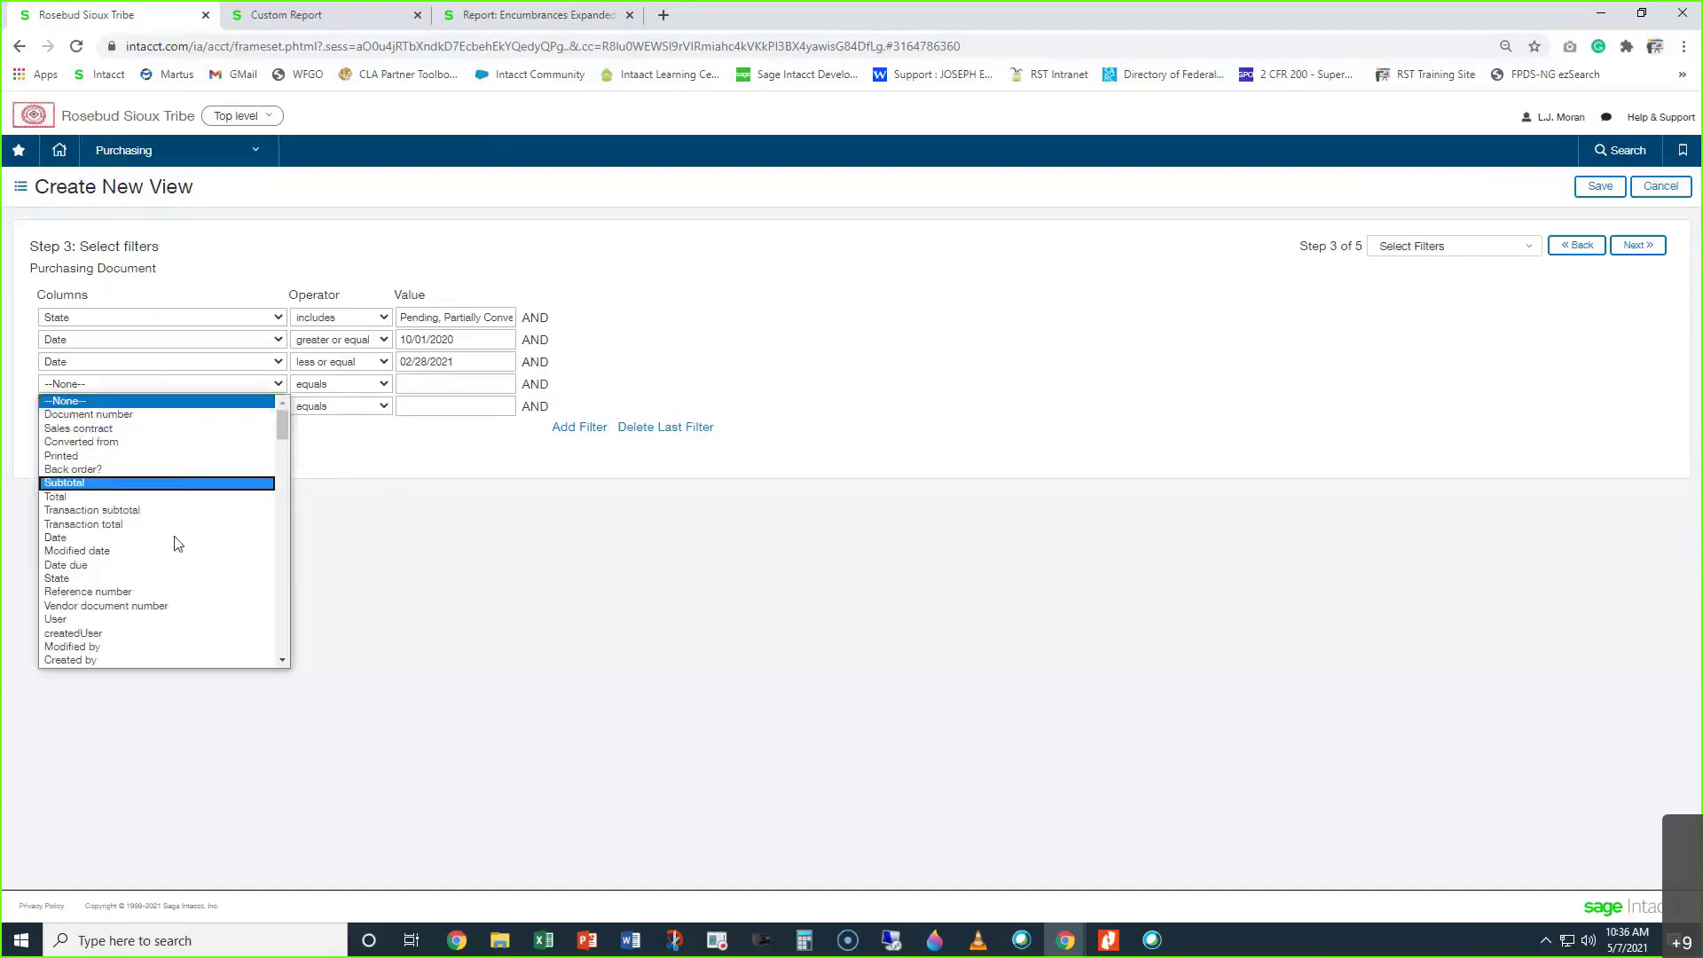
click(171, 633)
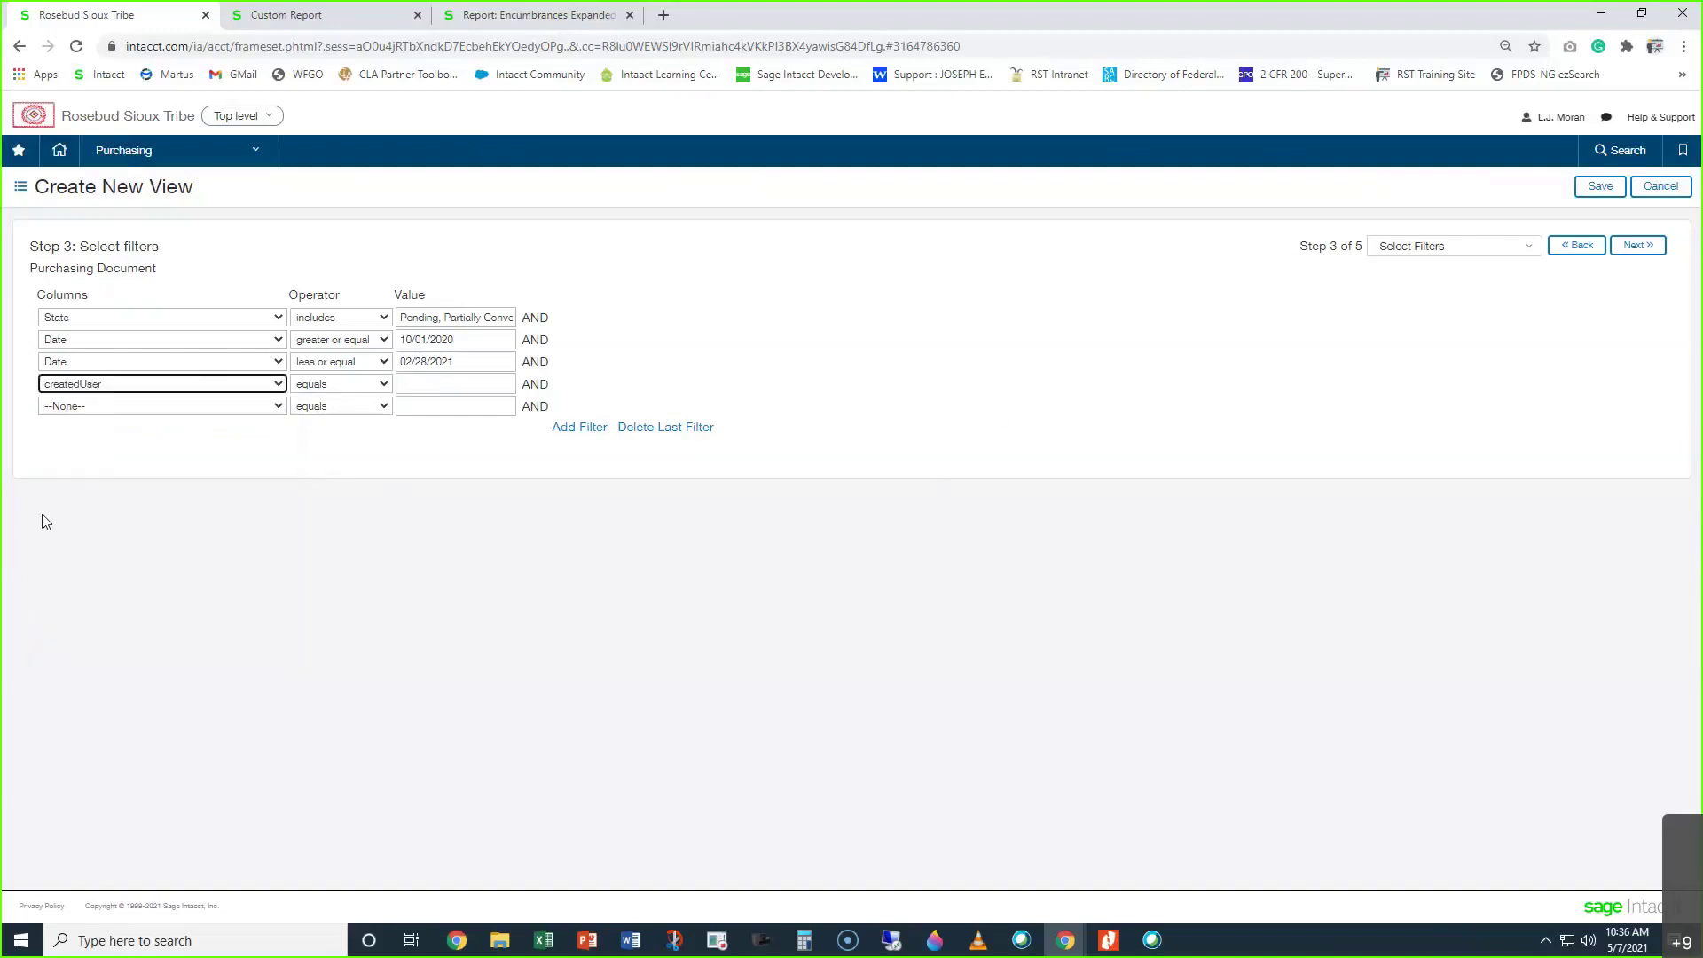
click(106, 393)
click(115, 402)
Sort the view's results by Date ascending first and Vendor name ascending second, and proceed to the view description
click(1637, 248)
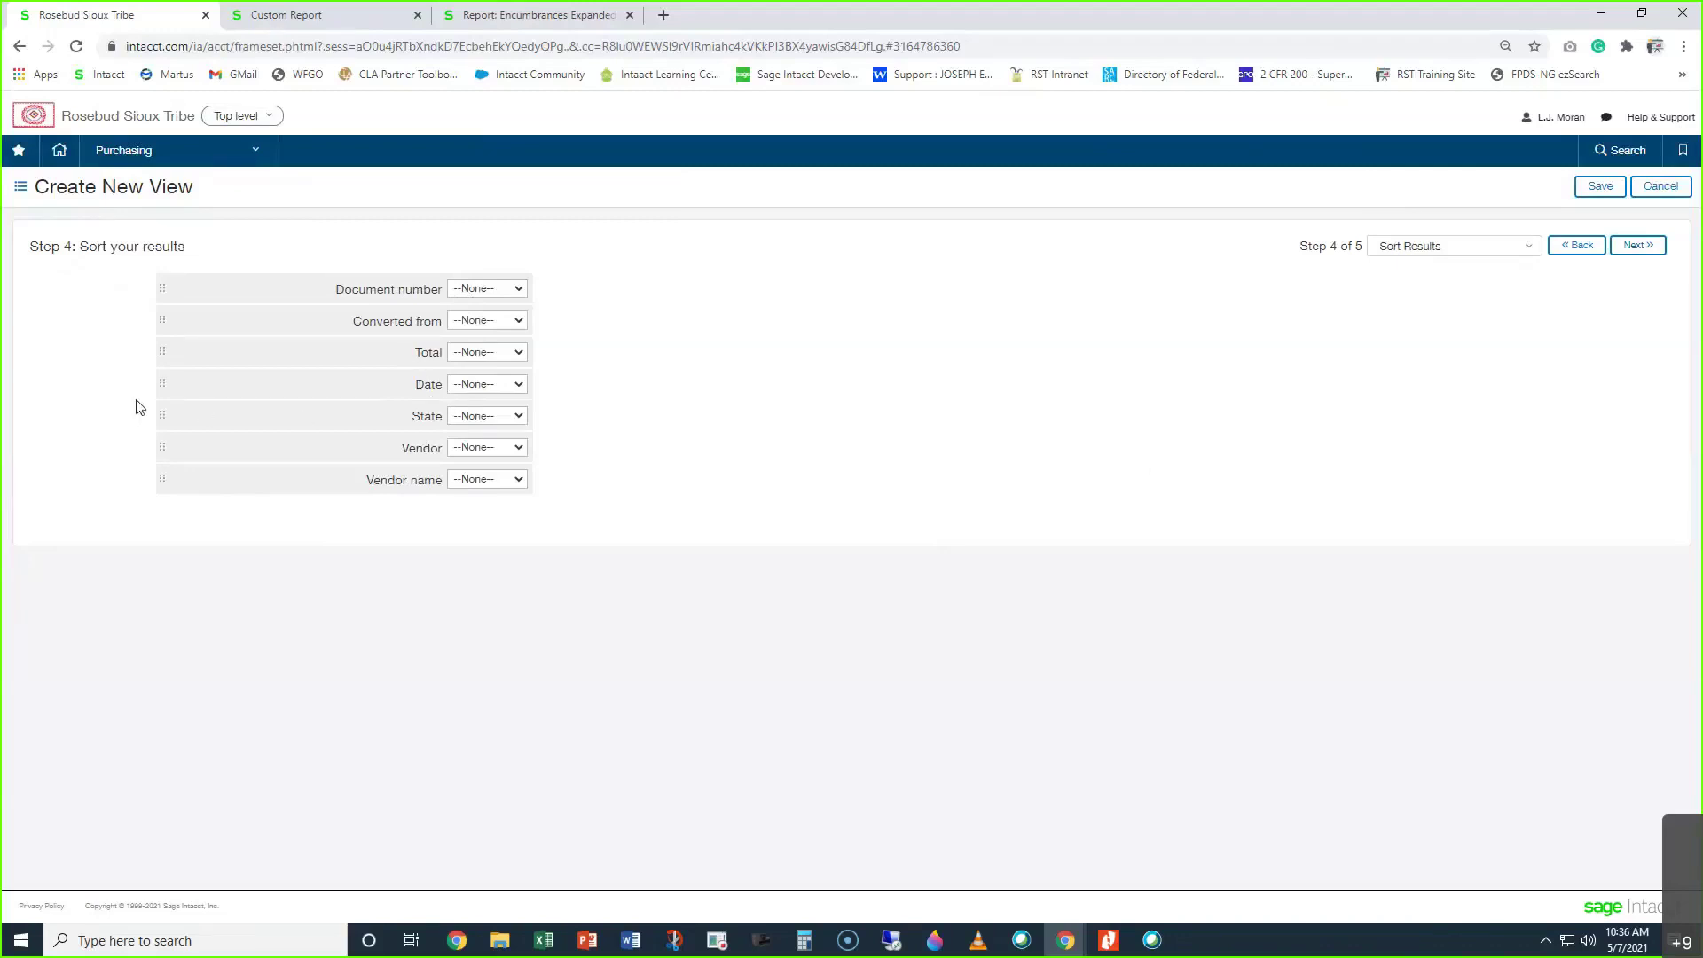
drag(167, 391, 152, 291)
click(489, 289)
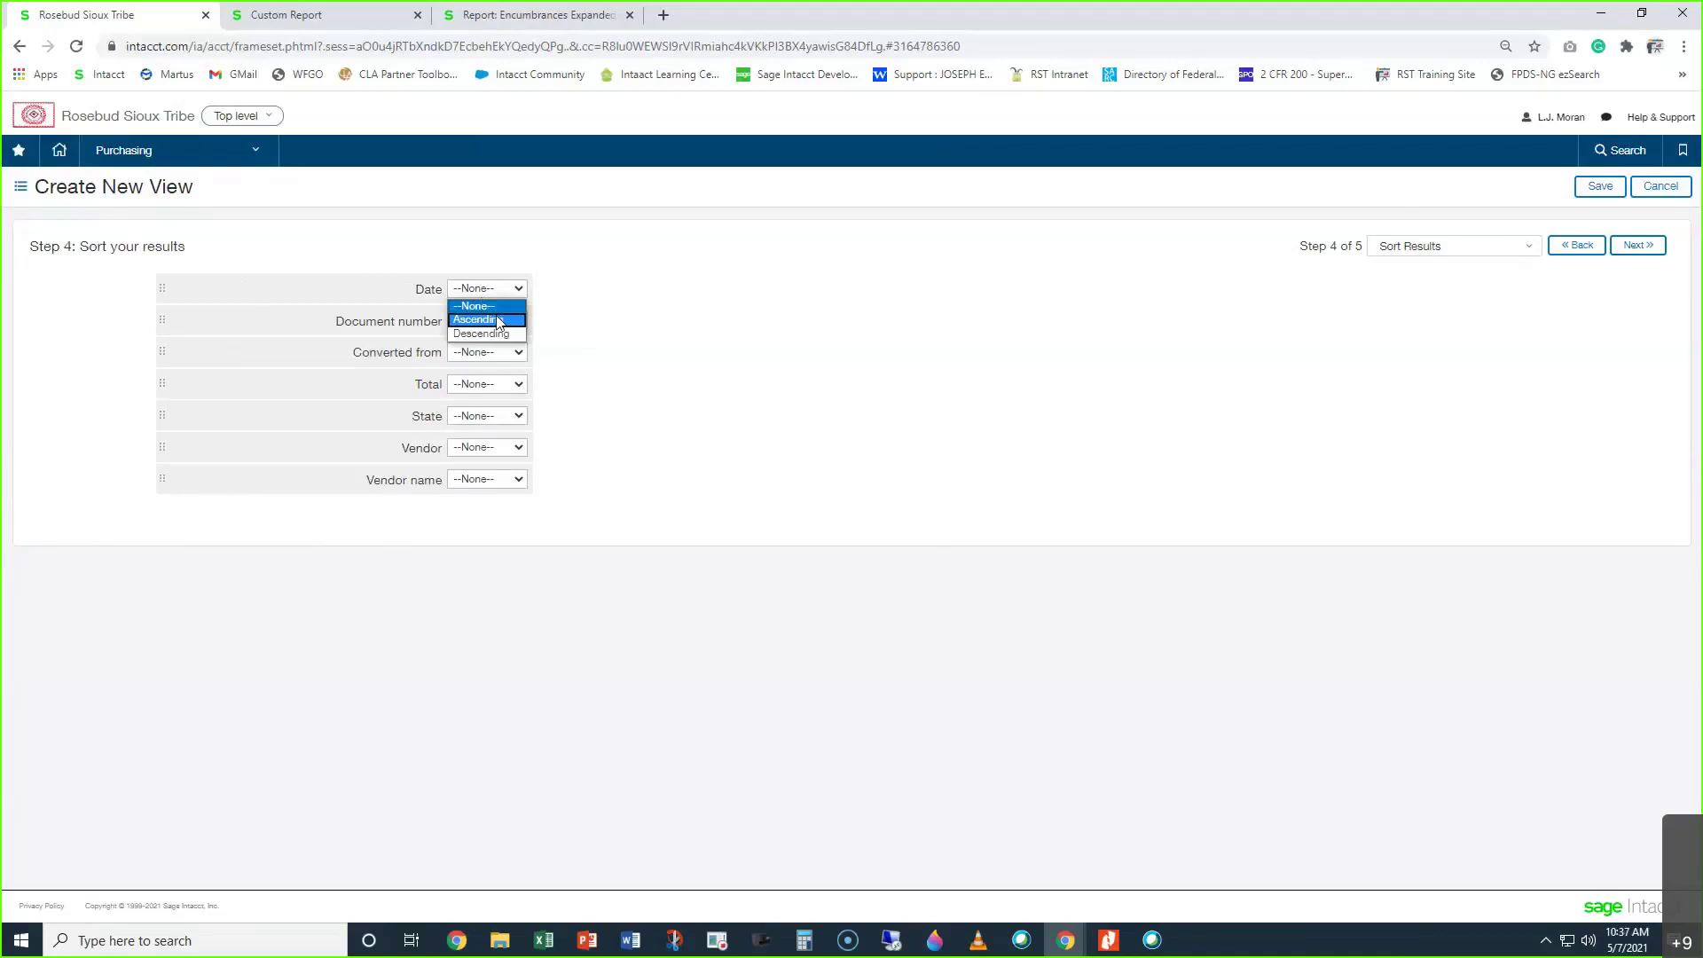
click(499, 321)
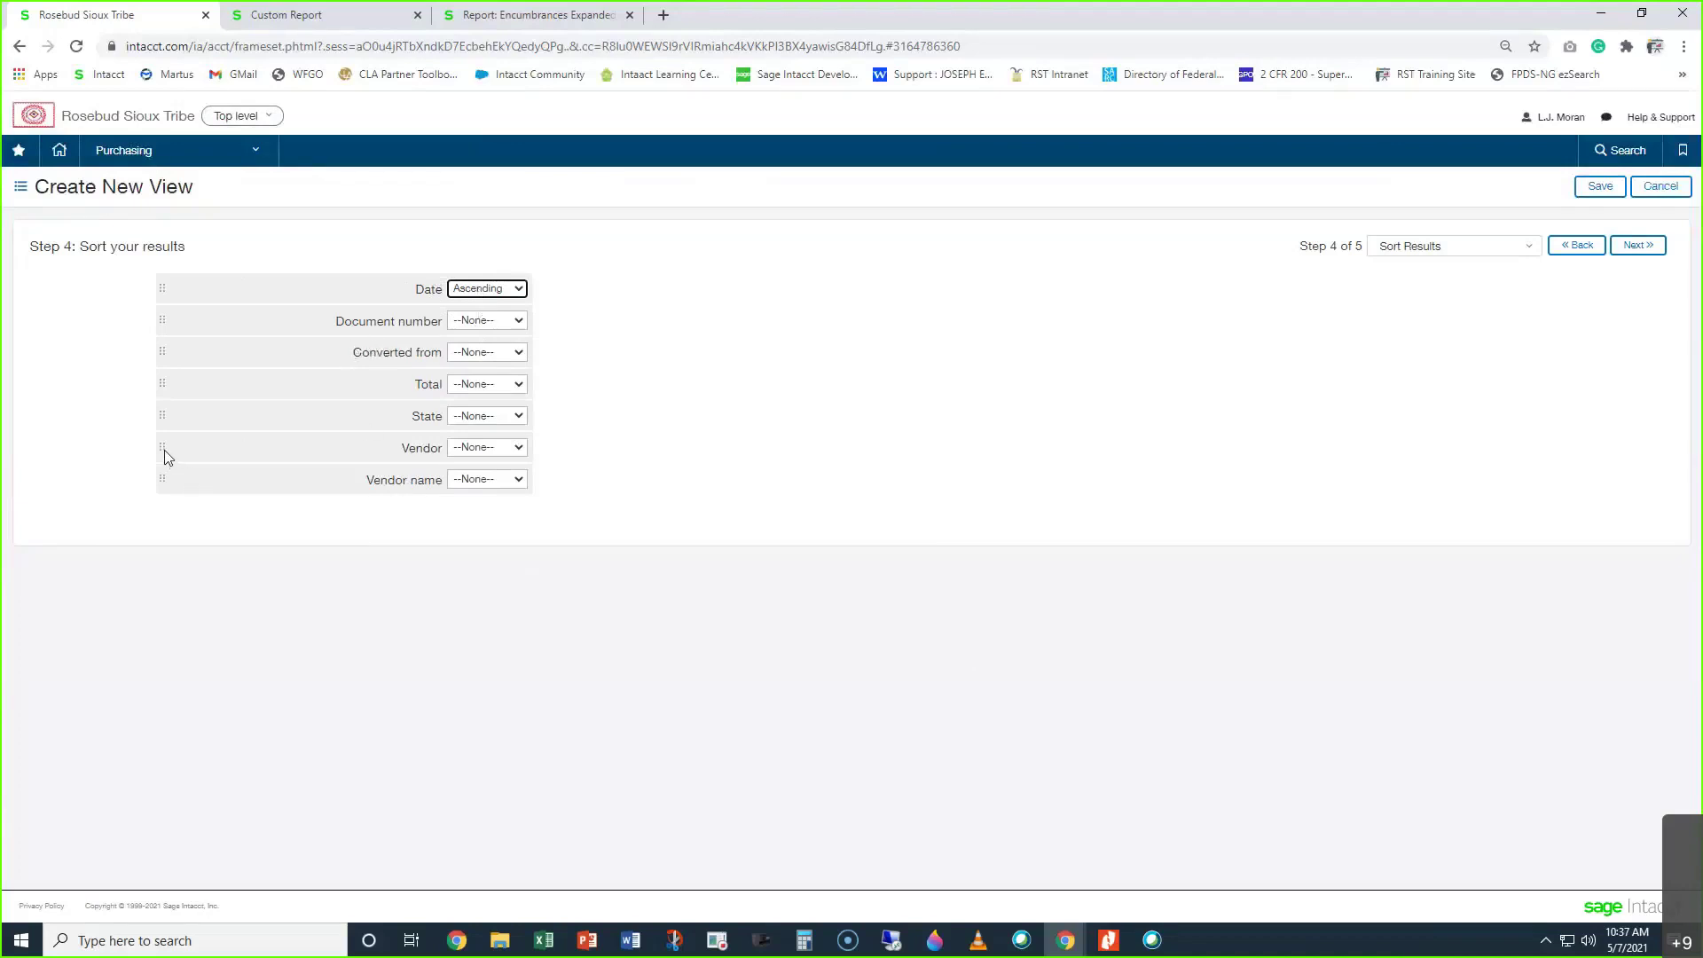
drag(161, 484, 306, 311)
click(495, 322)
click(497, 345)
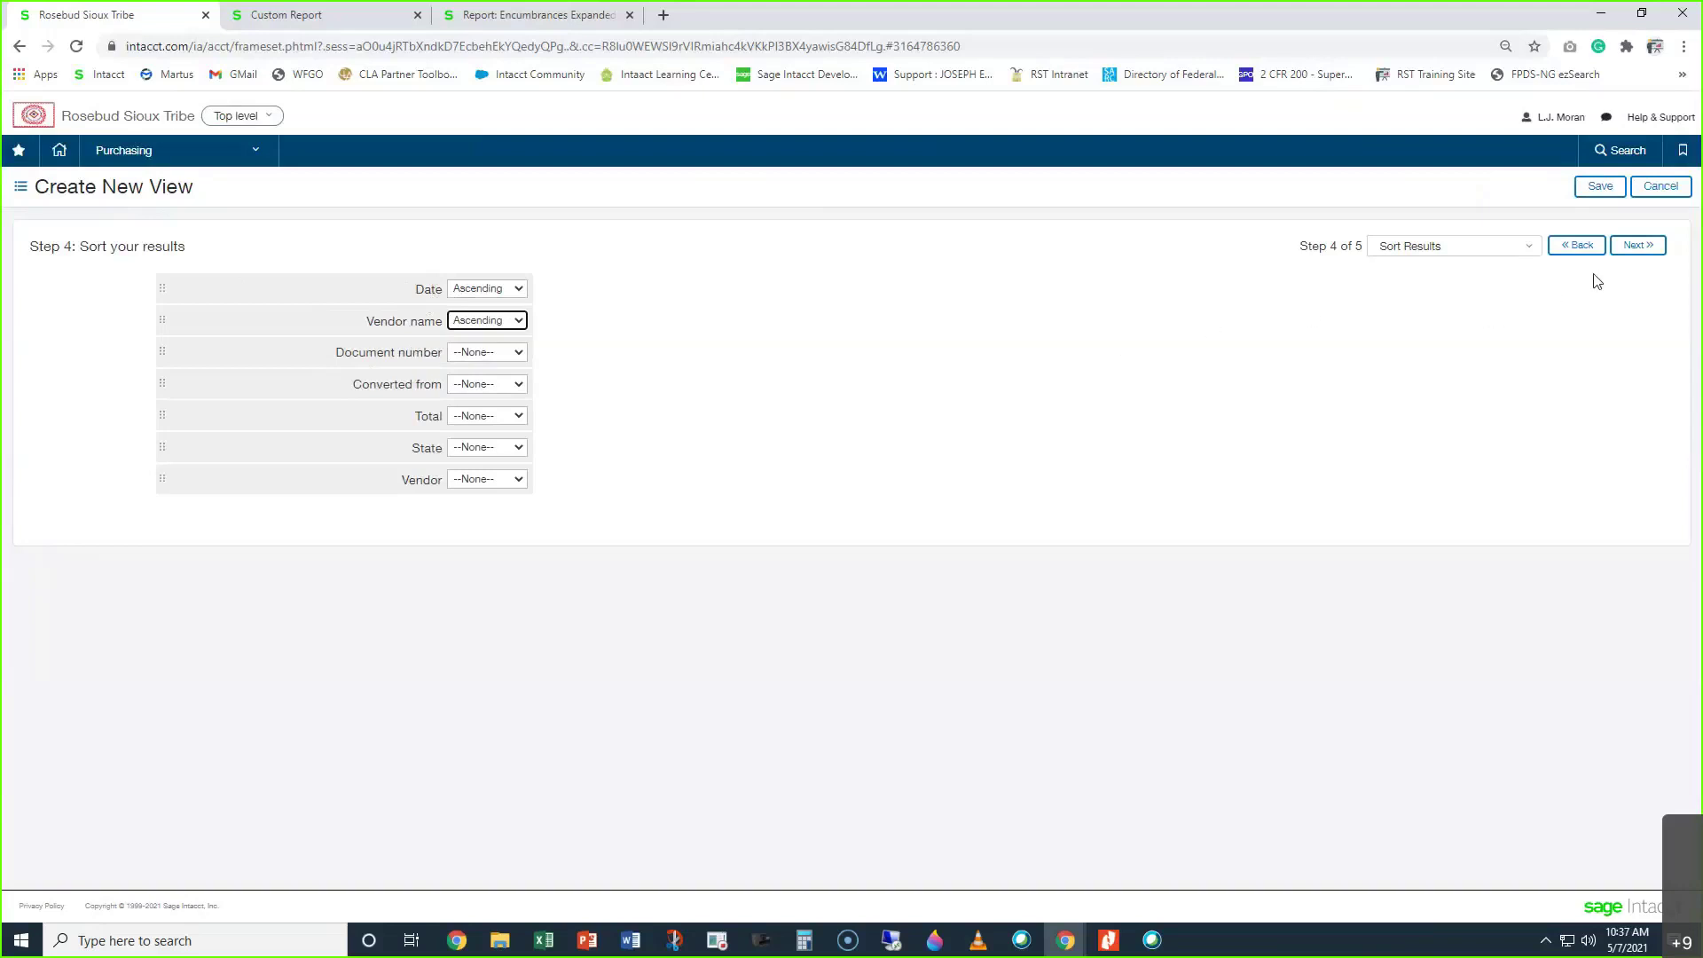
click(1632, 252)
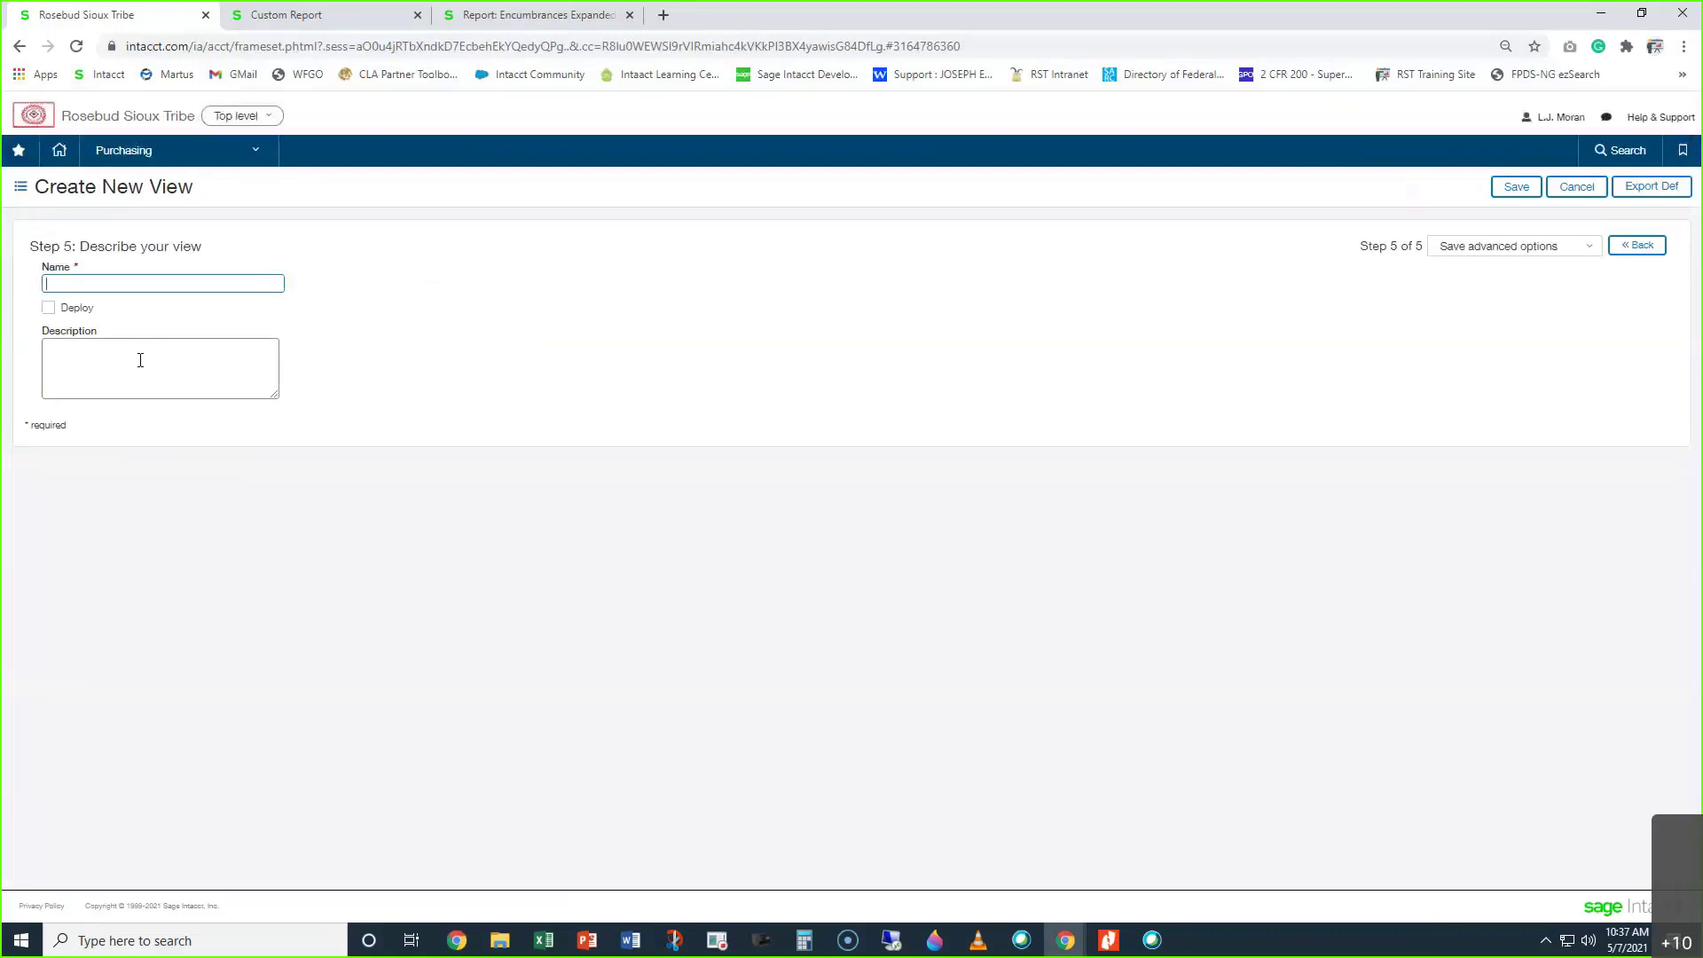
Name the new view "Training - PO View", save it, and display it in the purchase order list
text(Training - P)
text(iew)
click(1512, 188)
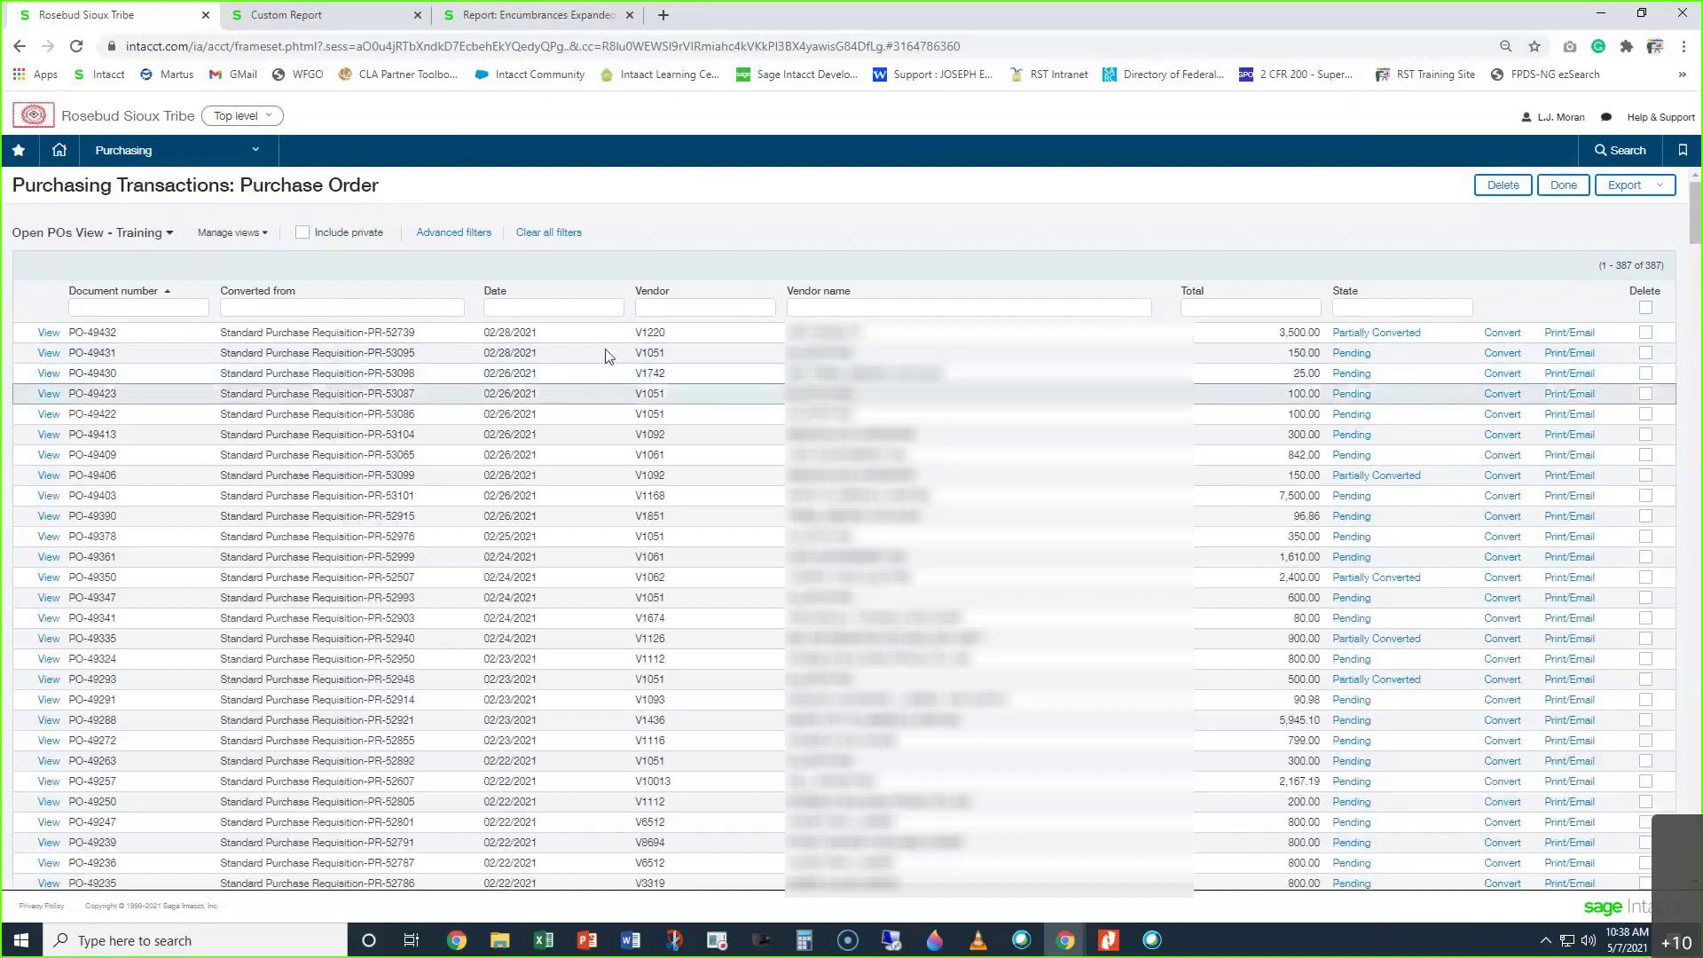
click(93, 234)
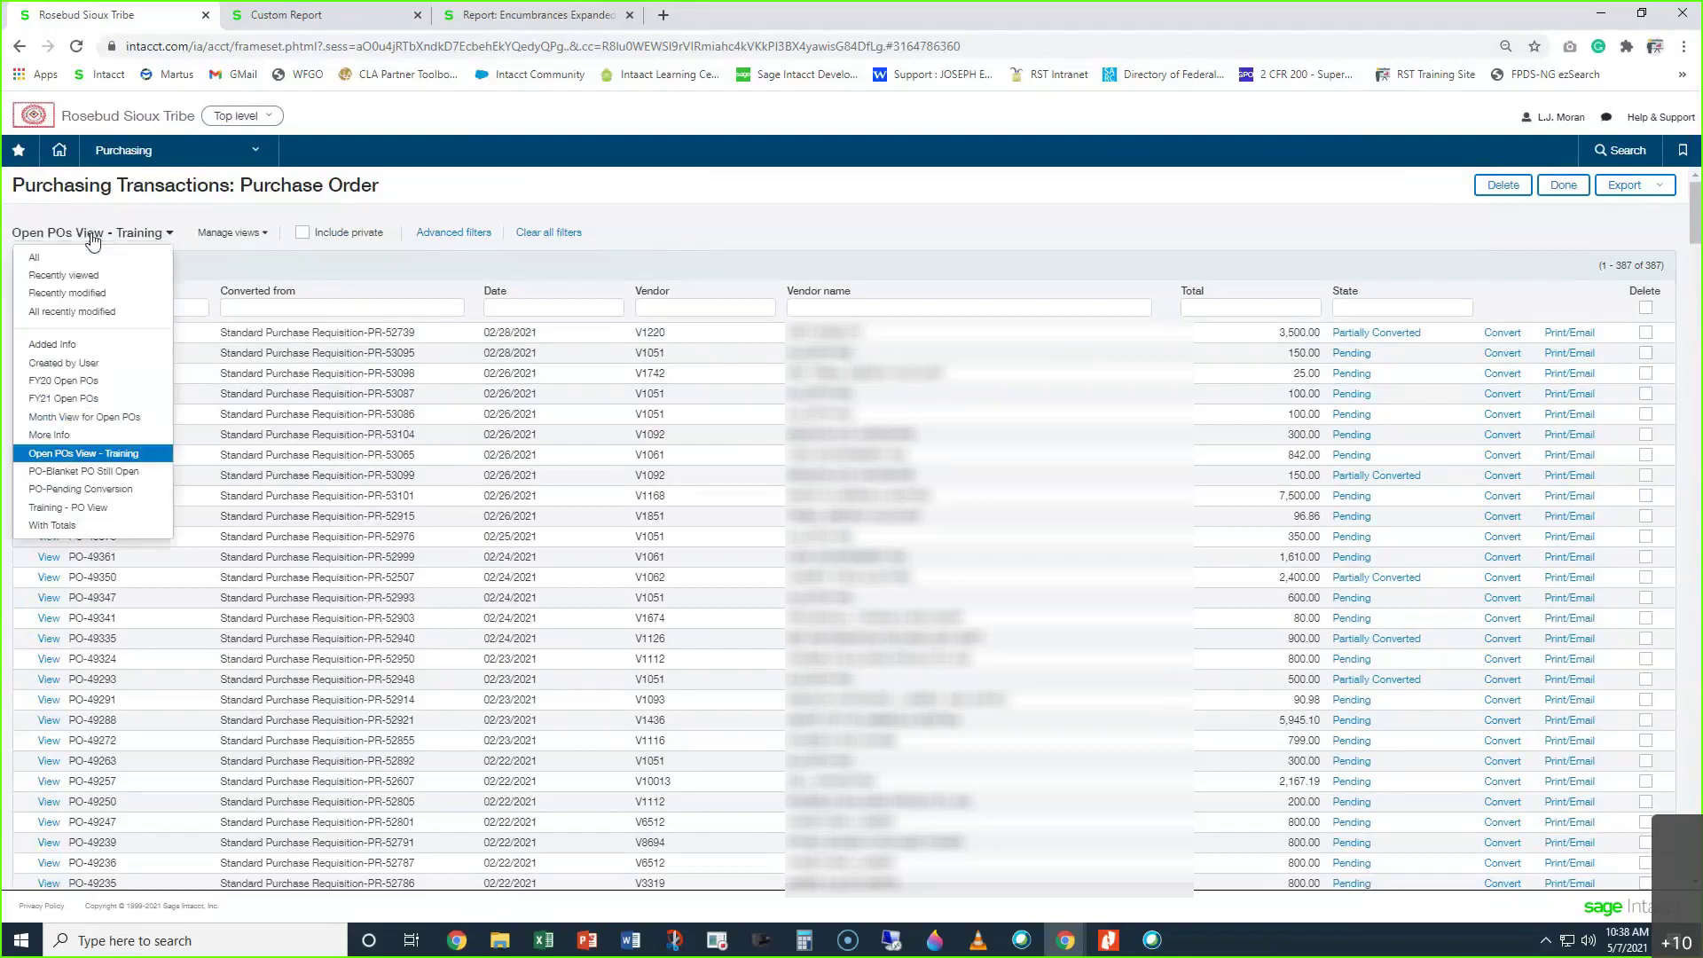
click(86, 509)
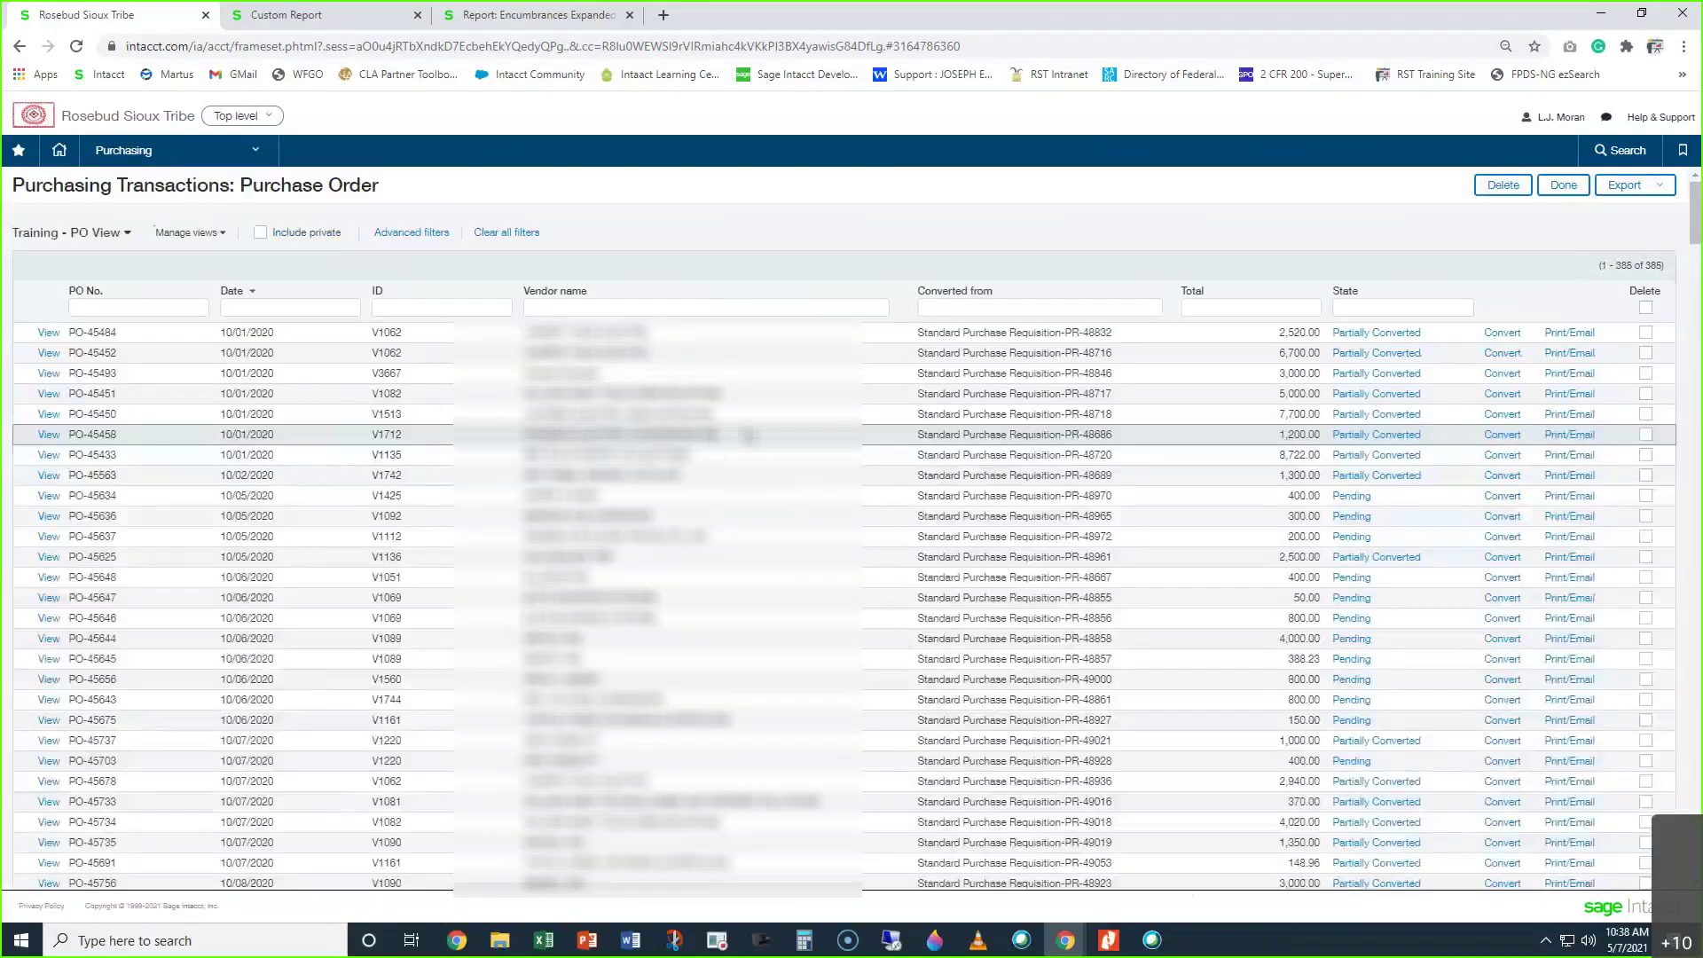
Check the earliest order date, the record count and the conversion options of PO-45634 in the view
drag(219, 333, 281, 337)
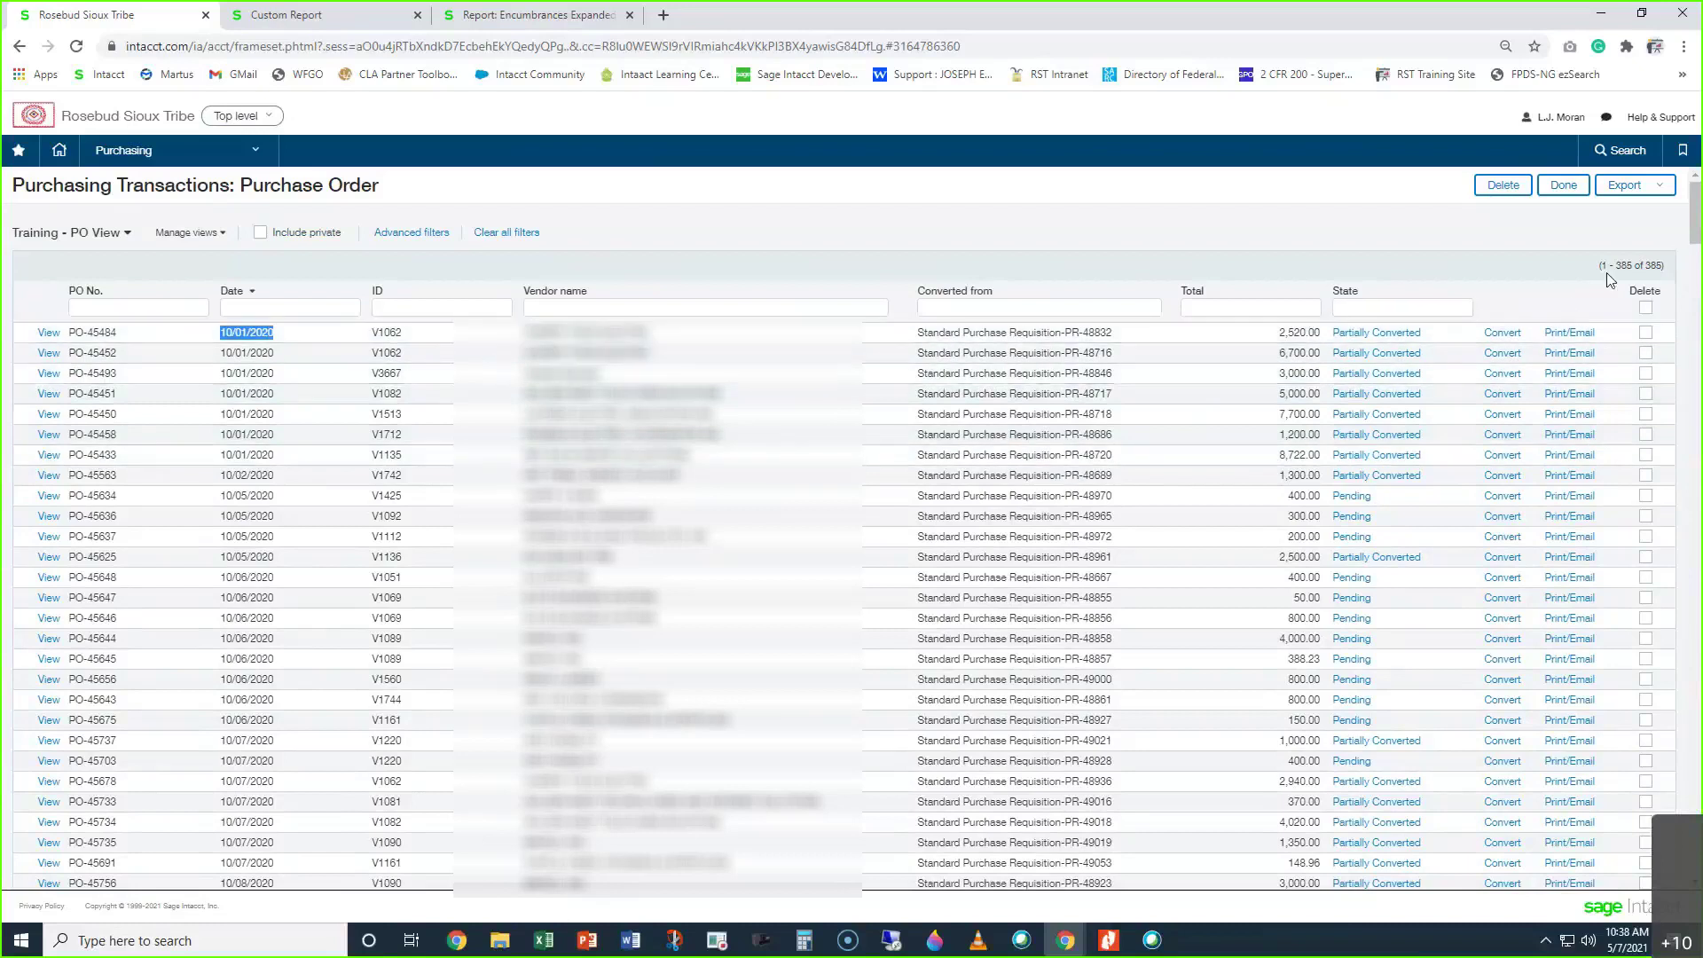
drag(1602, 267, 1675, 288)
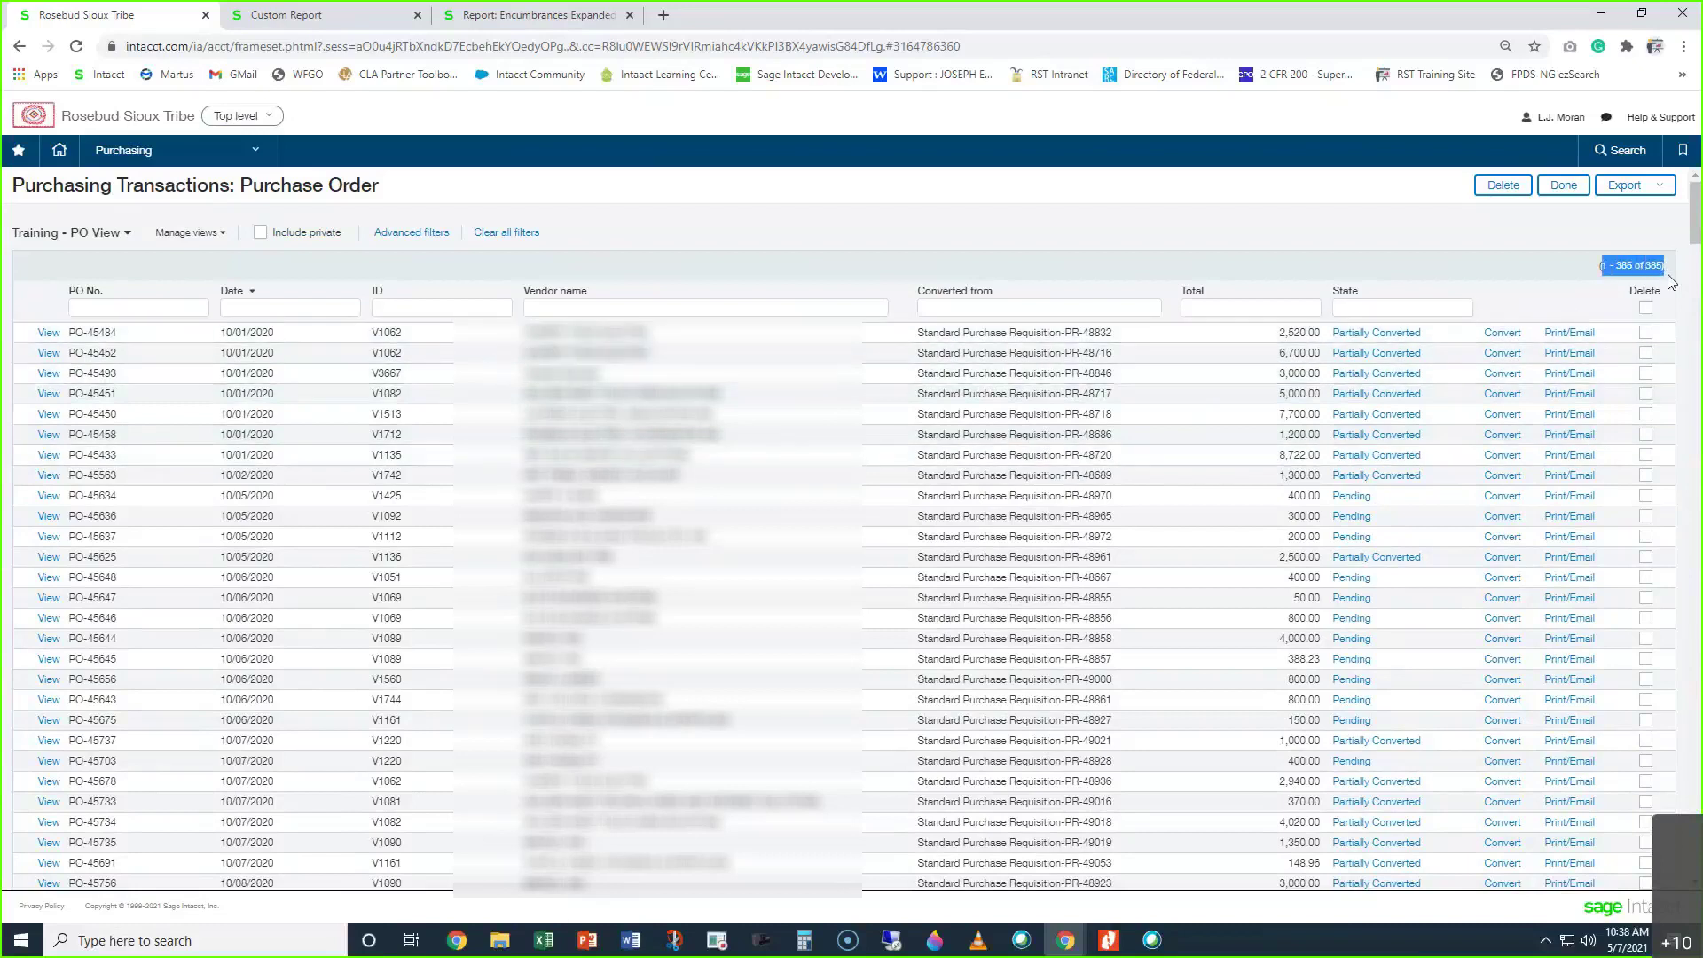
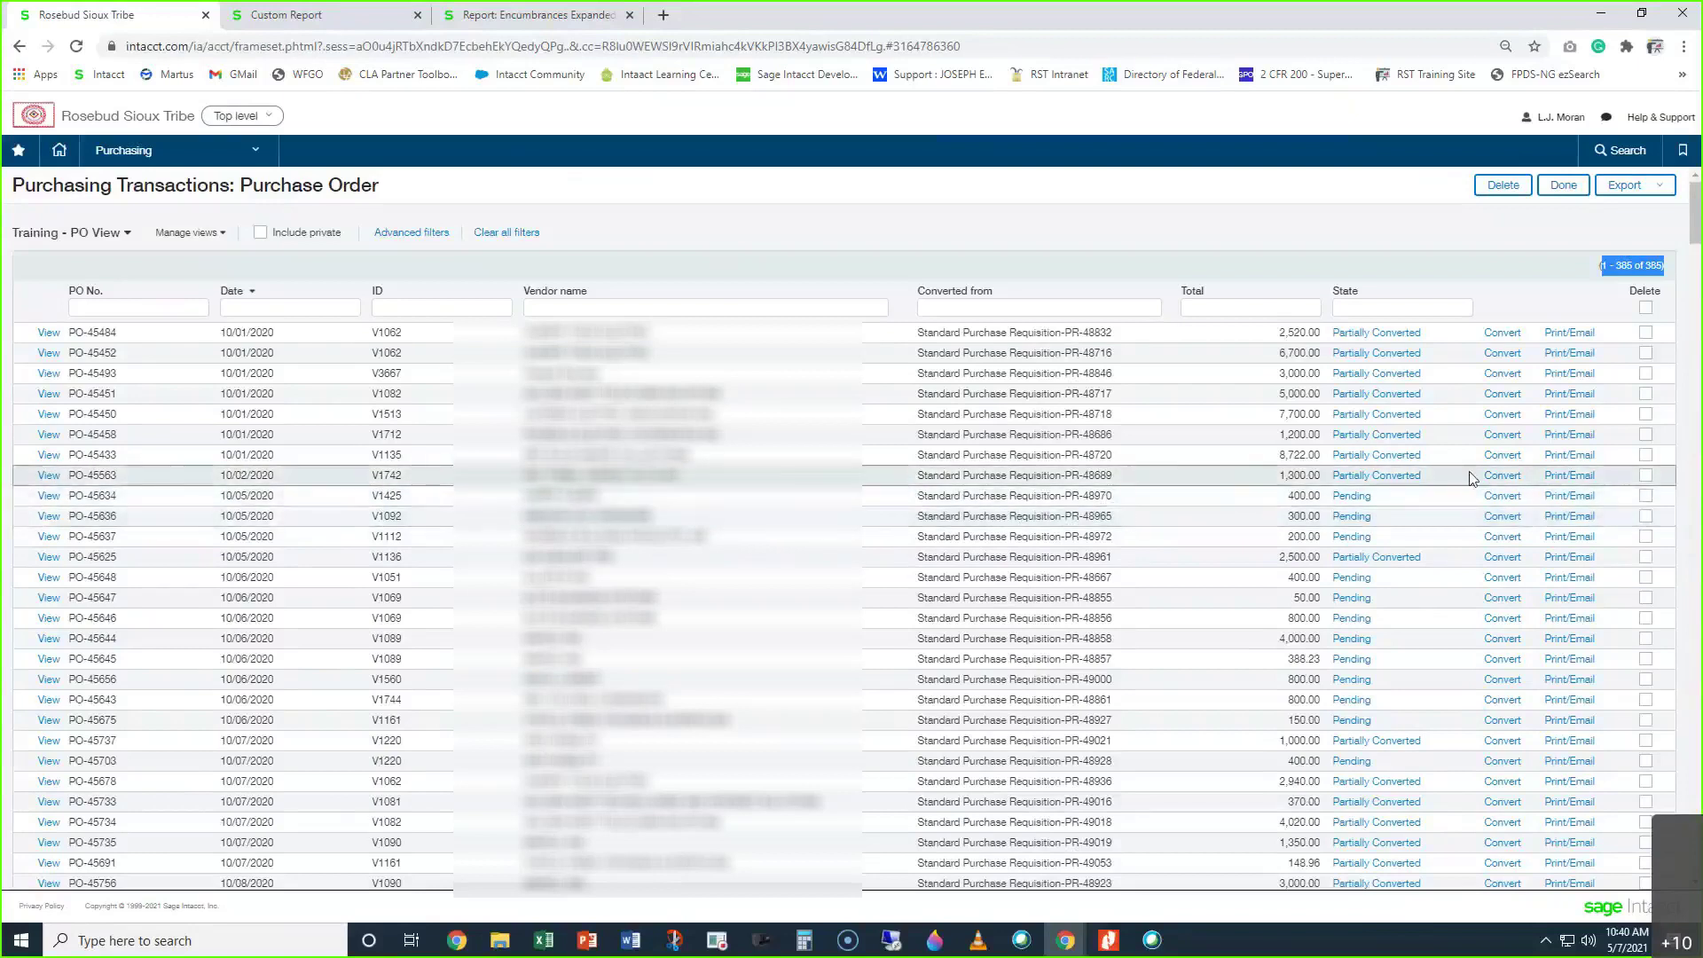
click(1518, 497)
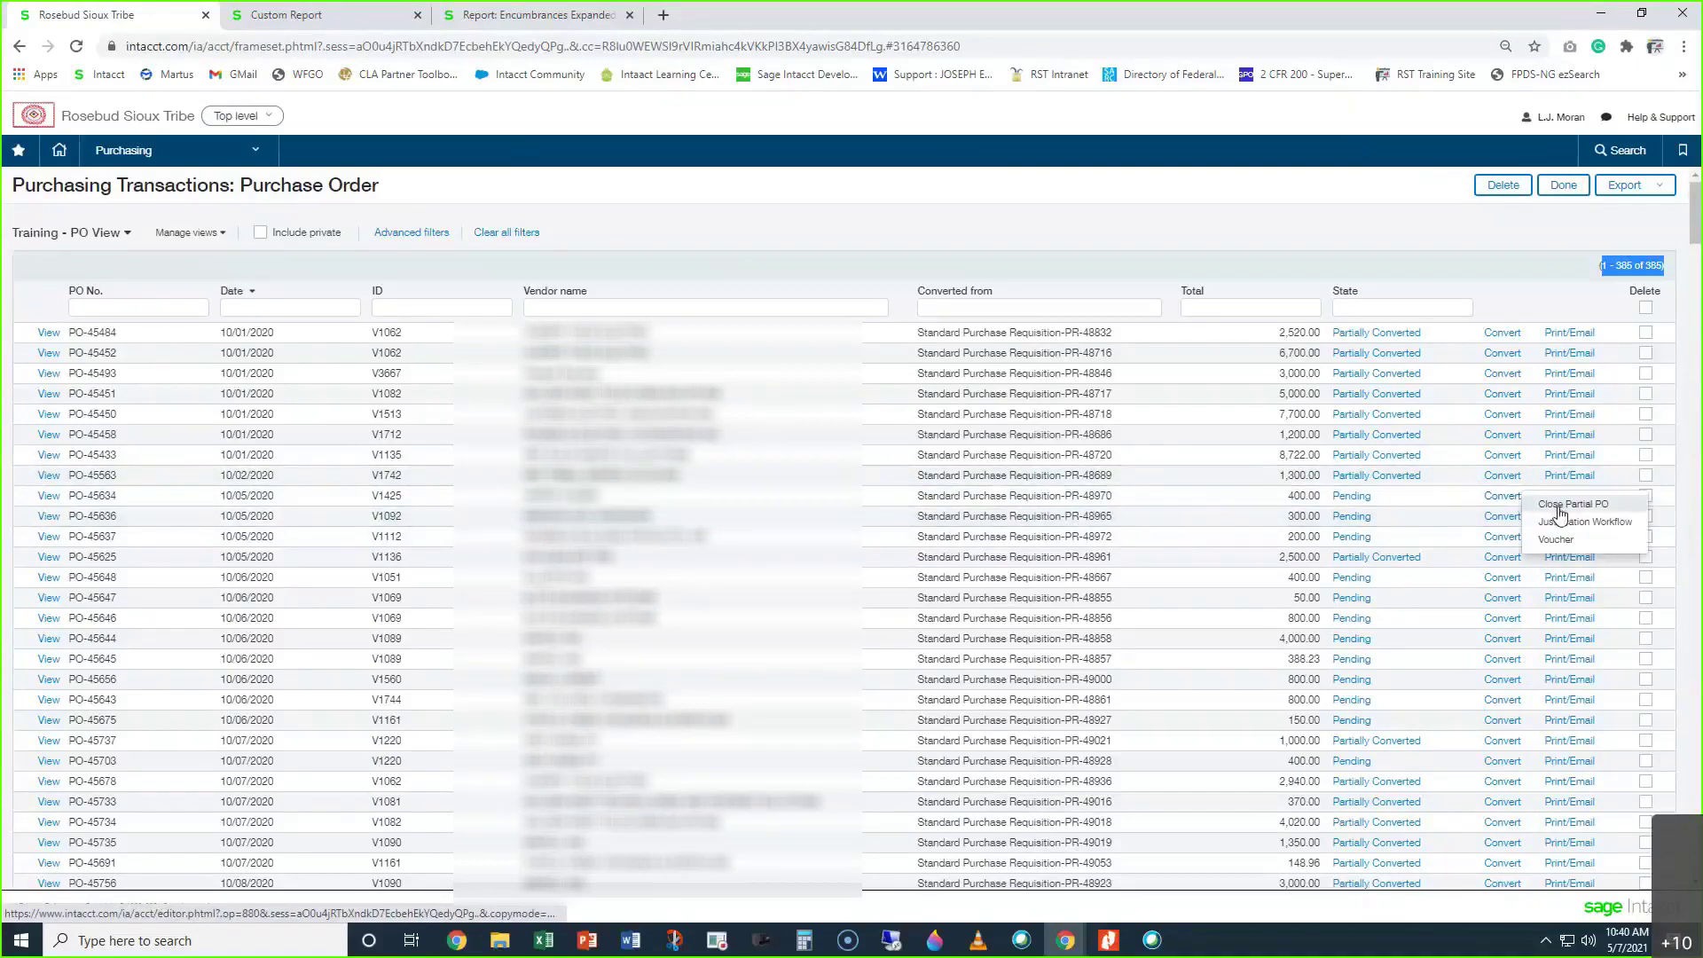
click(1051, 492)
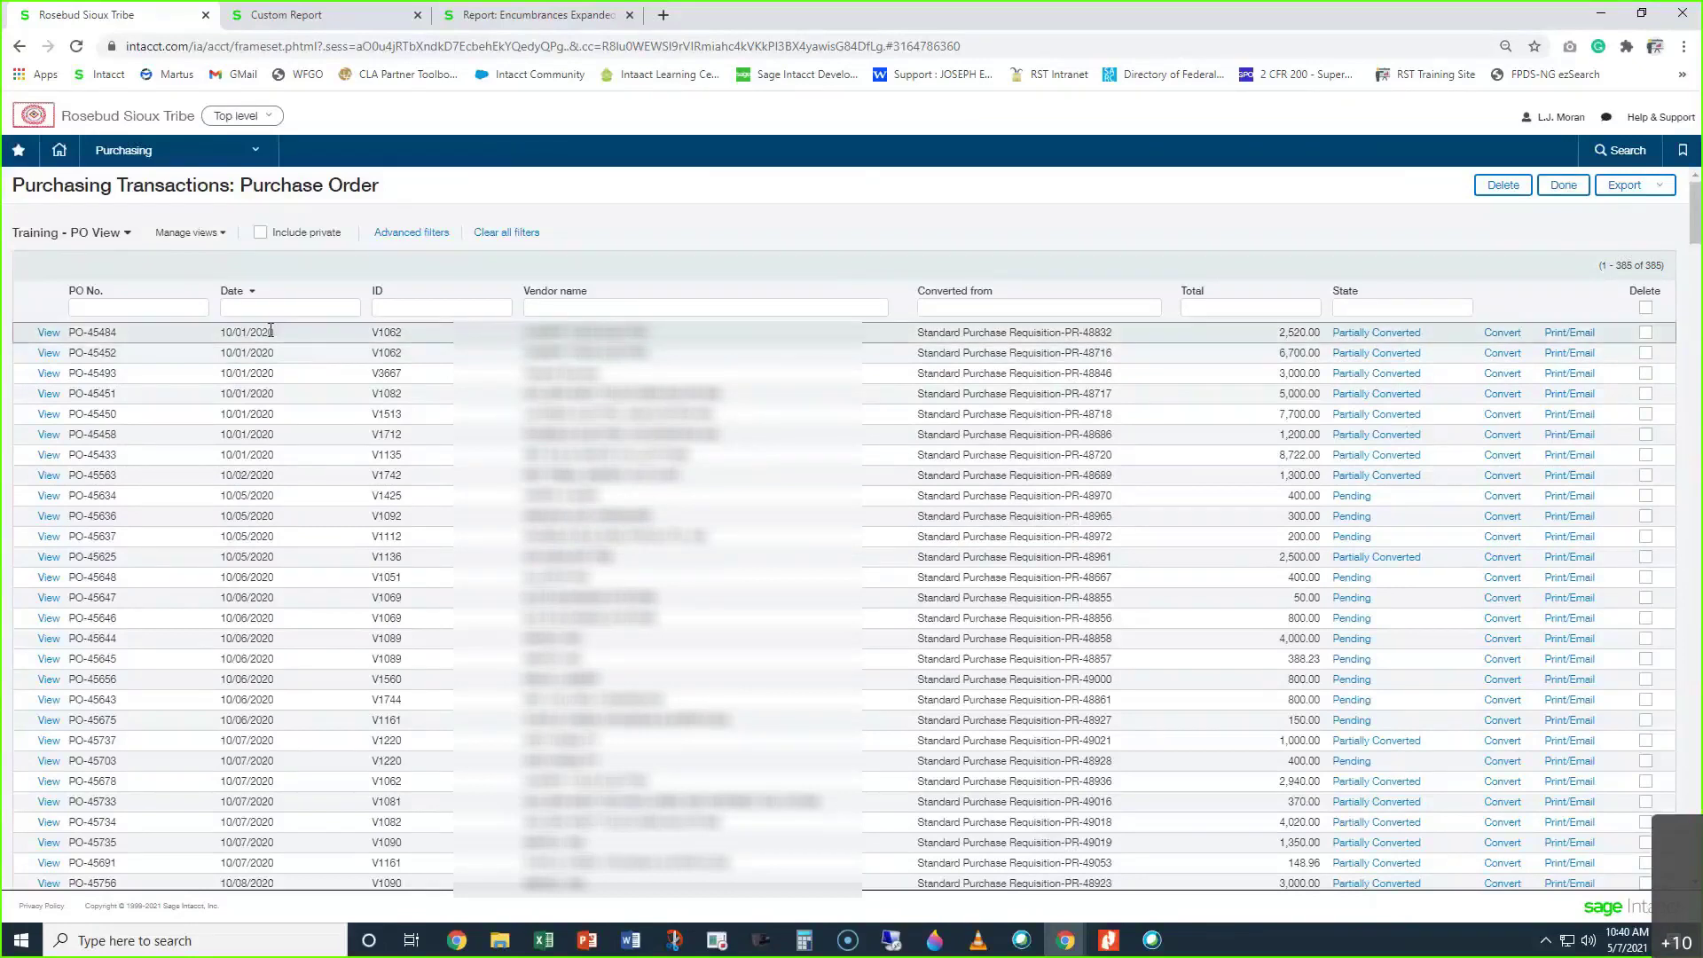
Edit the Training - PO View and set its Date less or equal filter to 03/31/21
click(188, 232)
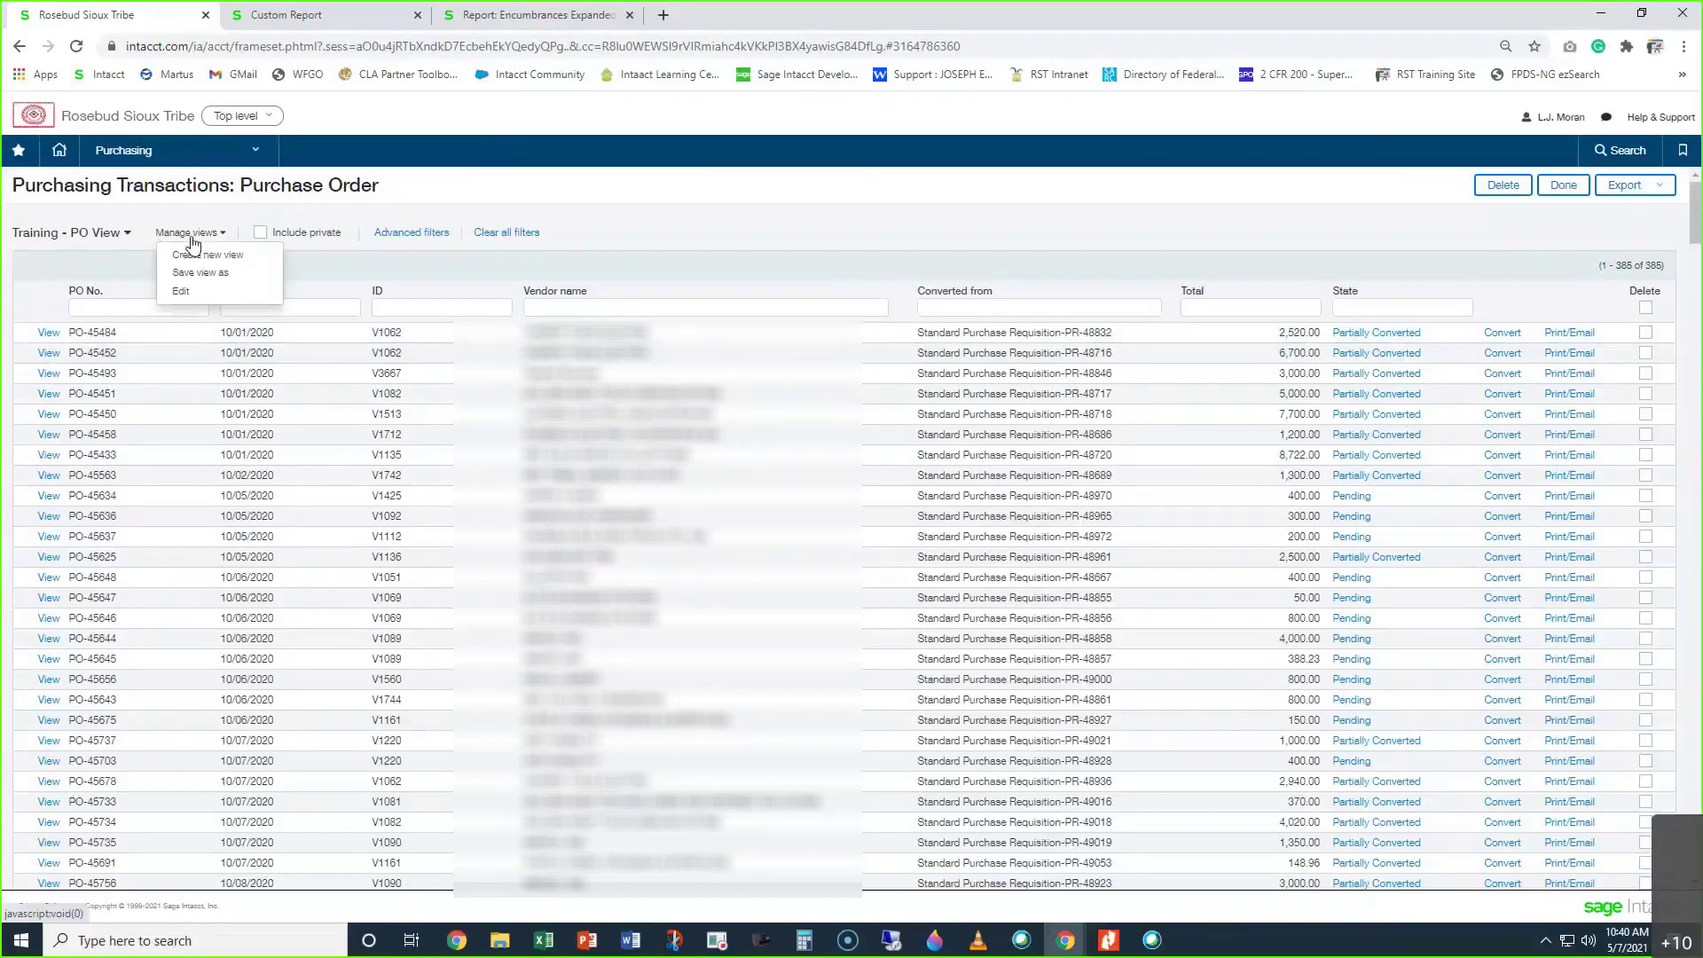
click(180, 296)
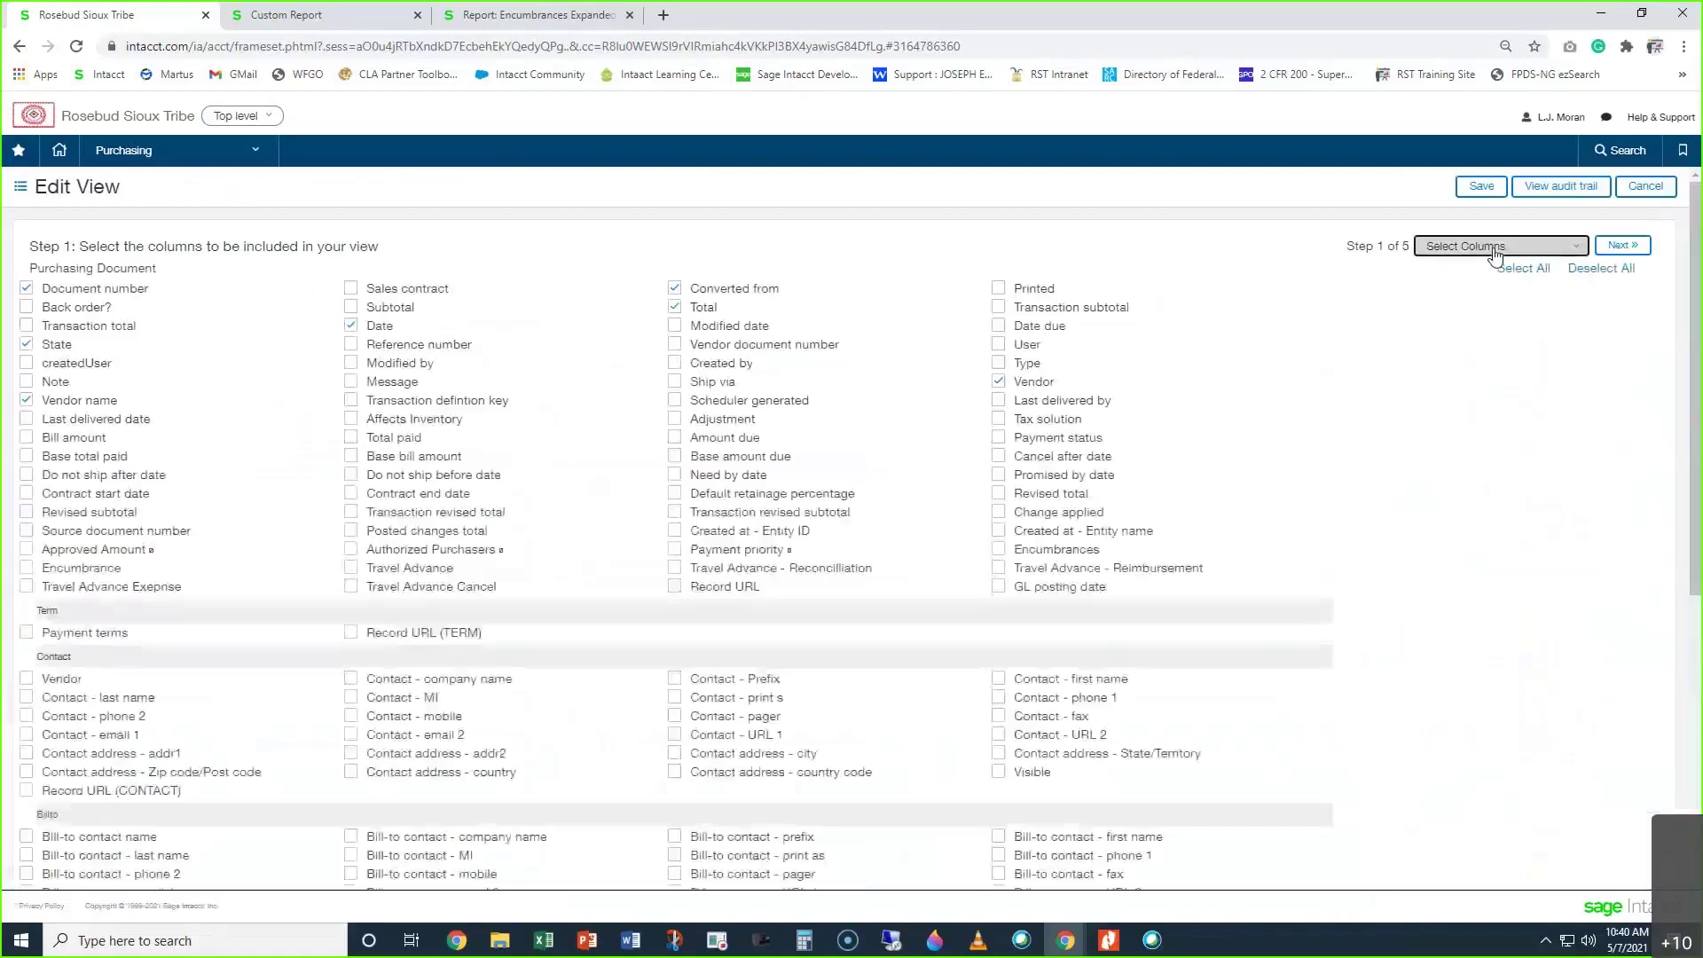
click(1498, 246)
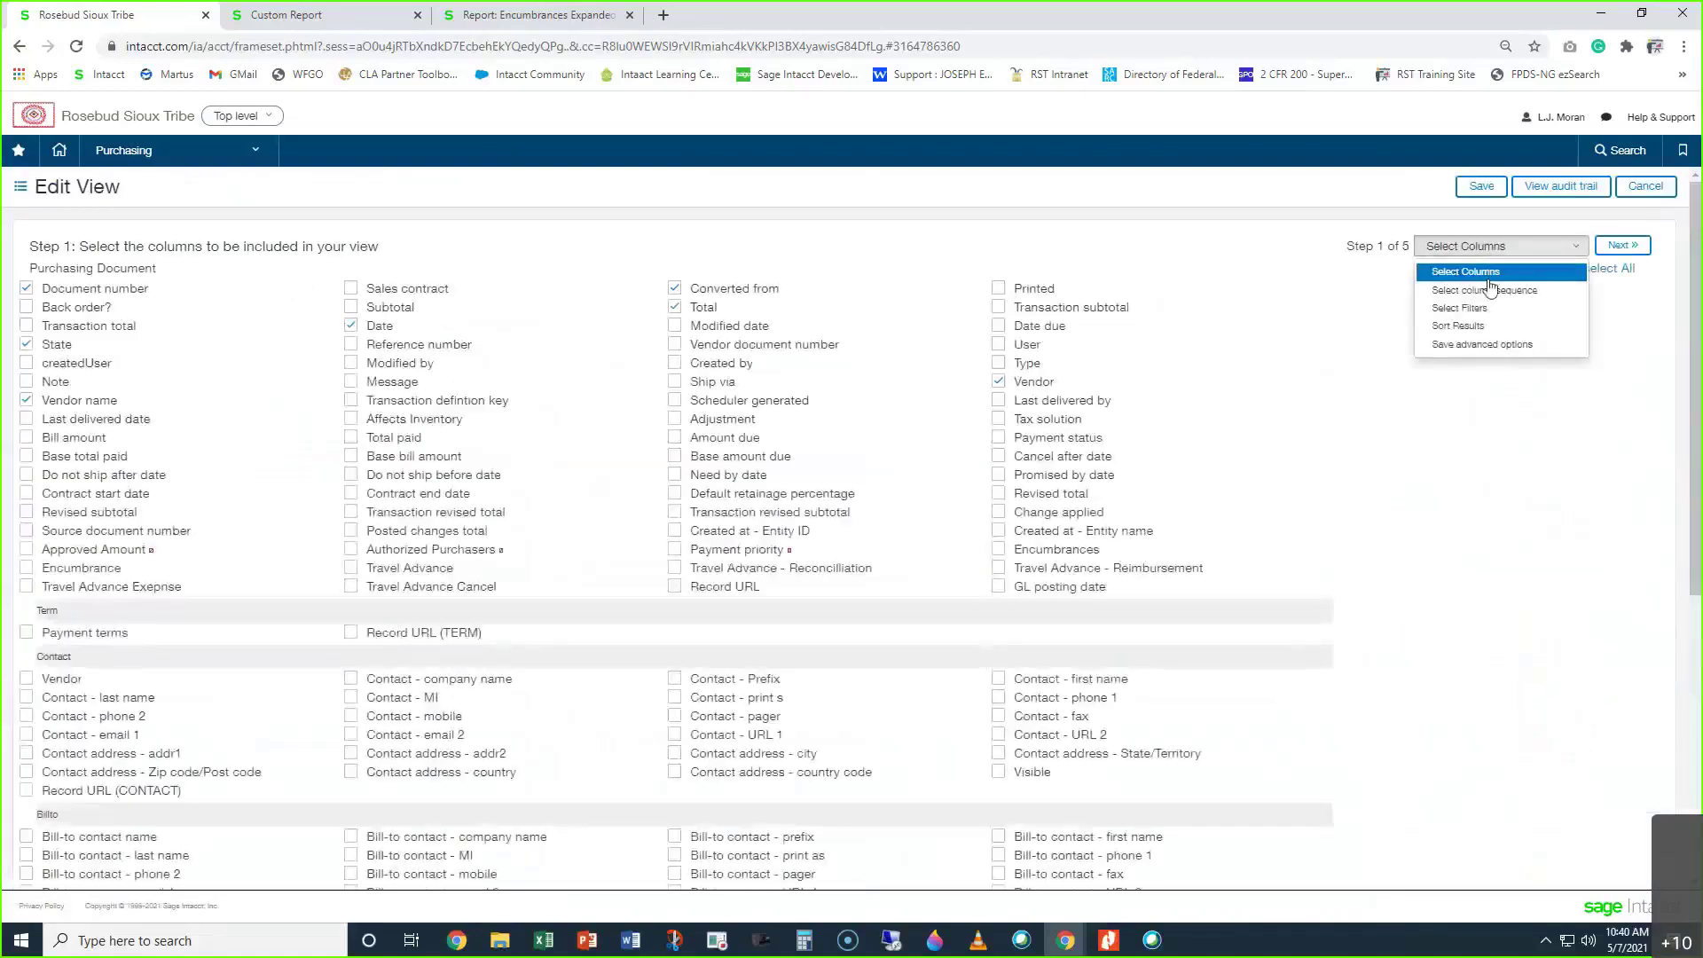
click(1476, 310)
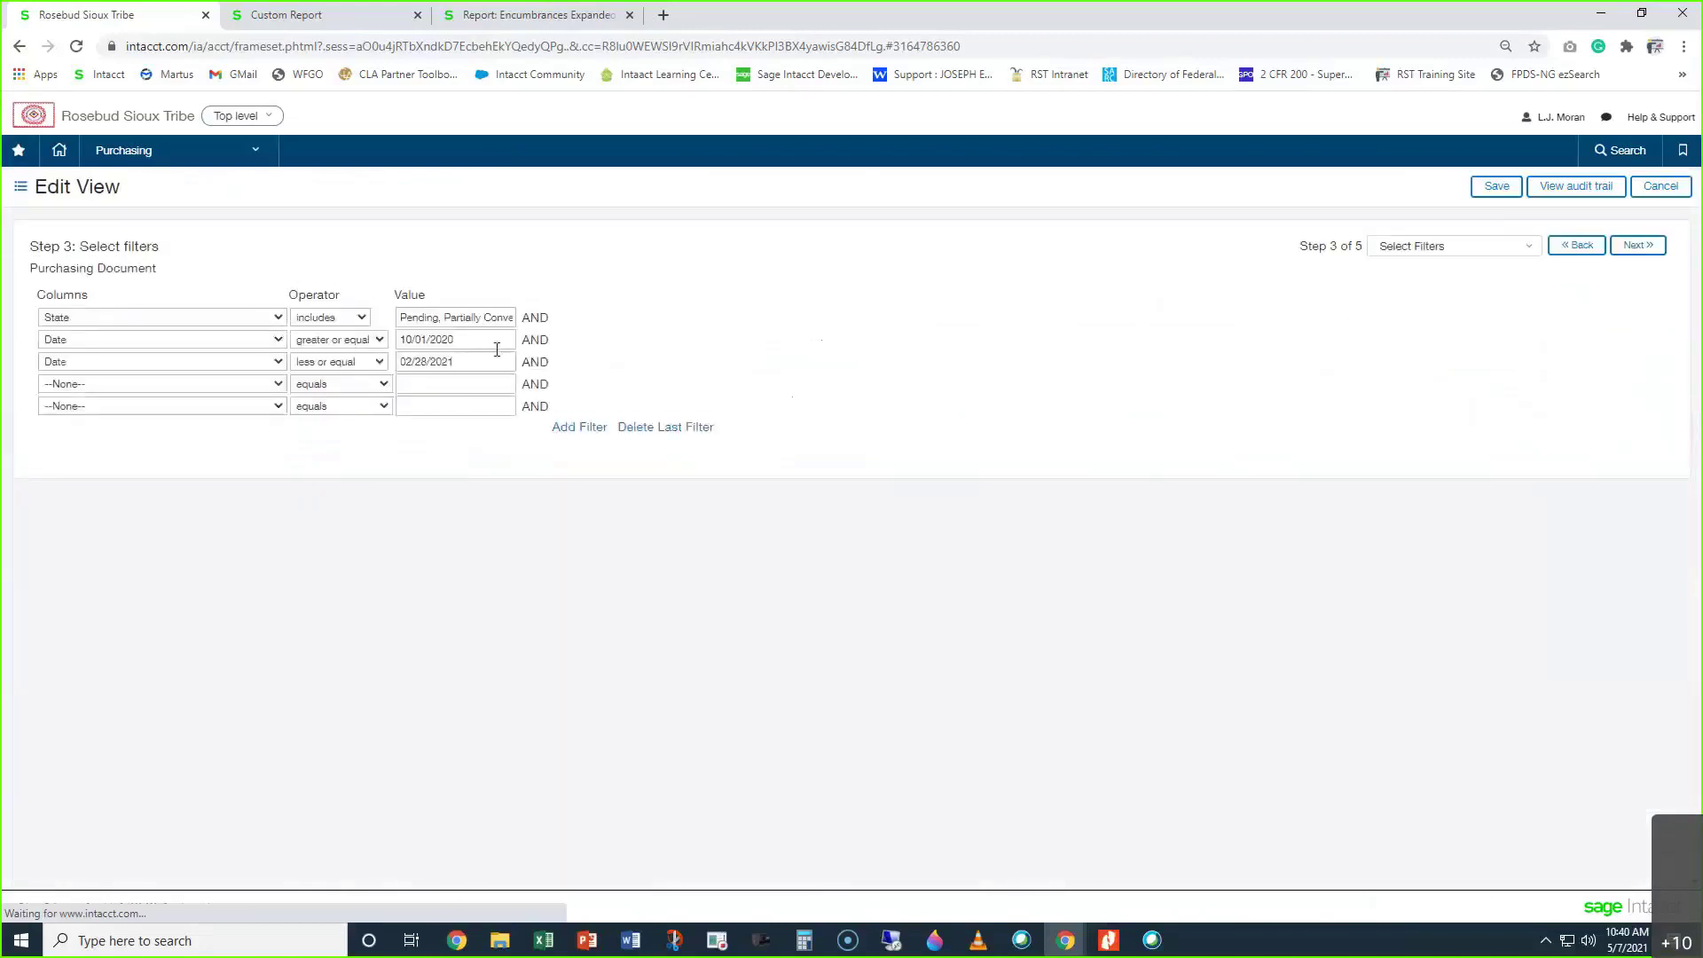
triple_click(497, 358)
text(03/3)
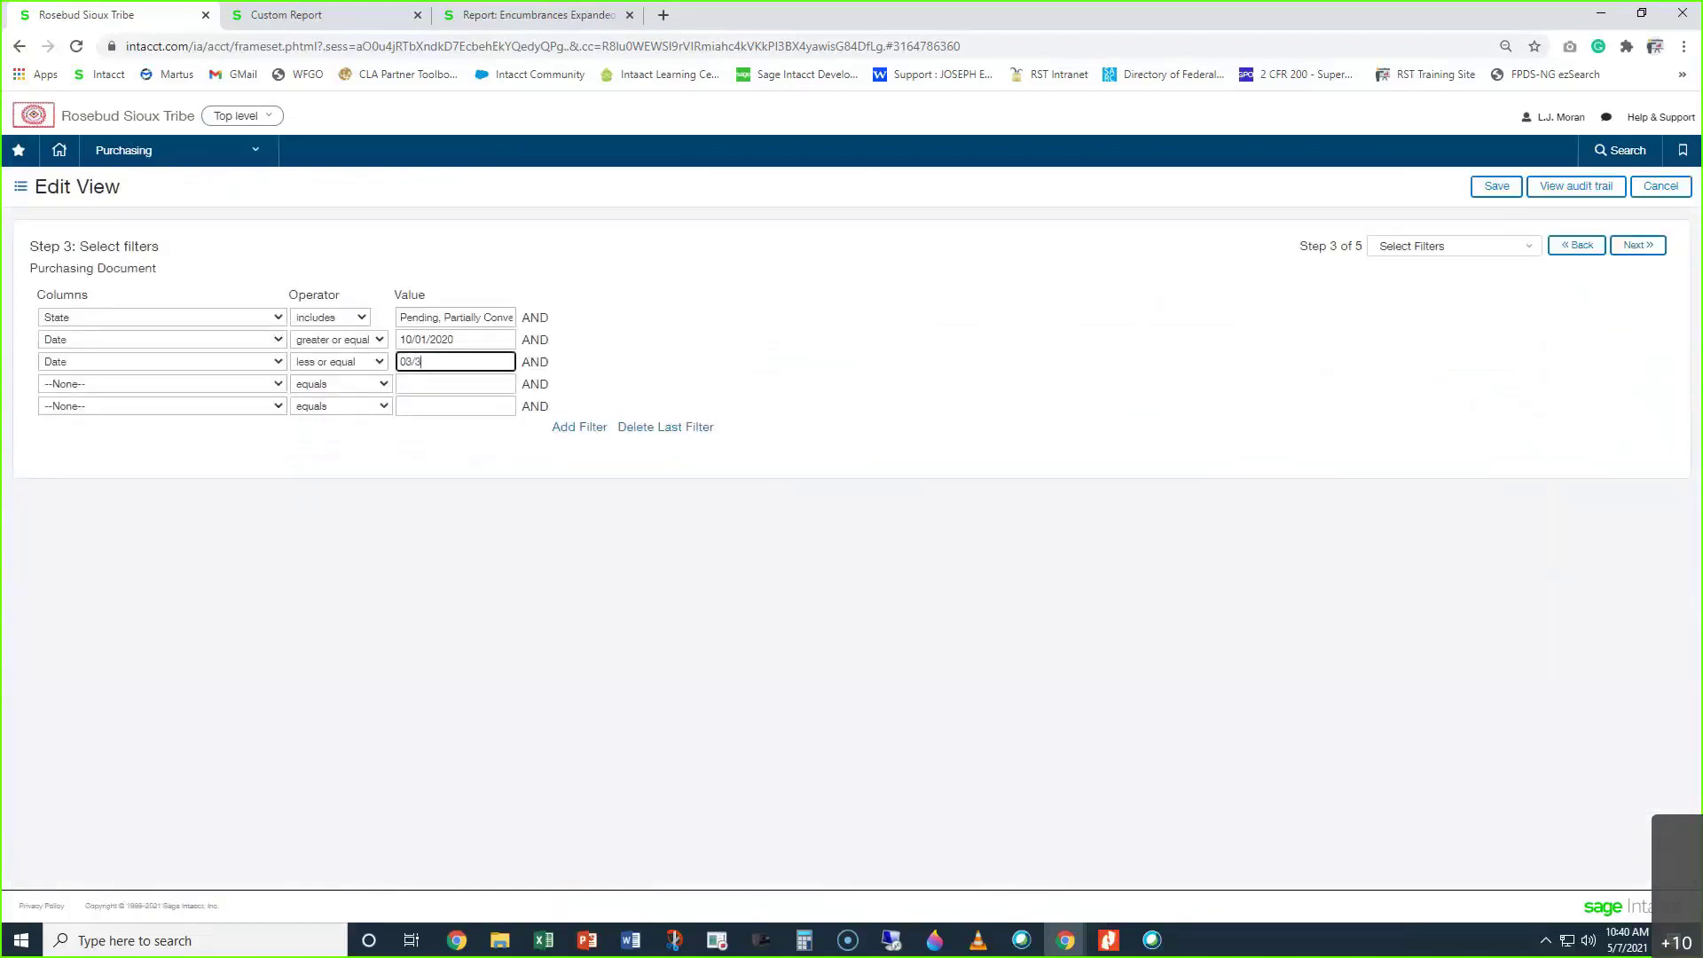
text(1/21)
Reduce the State filter to Pending only and save the view
click(439, 316)
key(Delete)
key(Delete)
key(Delete)
key(Delete)
key(Delete)
key(Delete)
key(Delete)
key(Delete)
key(Delete)
key(Delete)
key(Delete)
key(Delete)
key(Delete)
key(Delete)
key(Delete)
key(Delete)
key(Delete)
key(Delete)
key(Delete)
key(Delete)
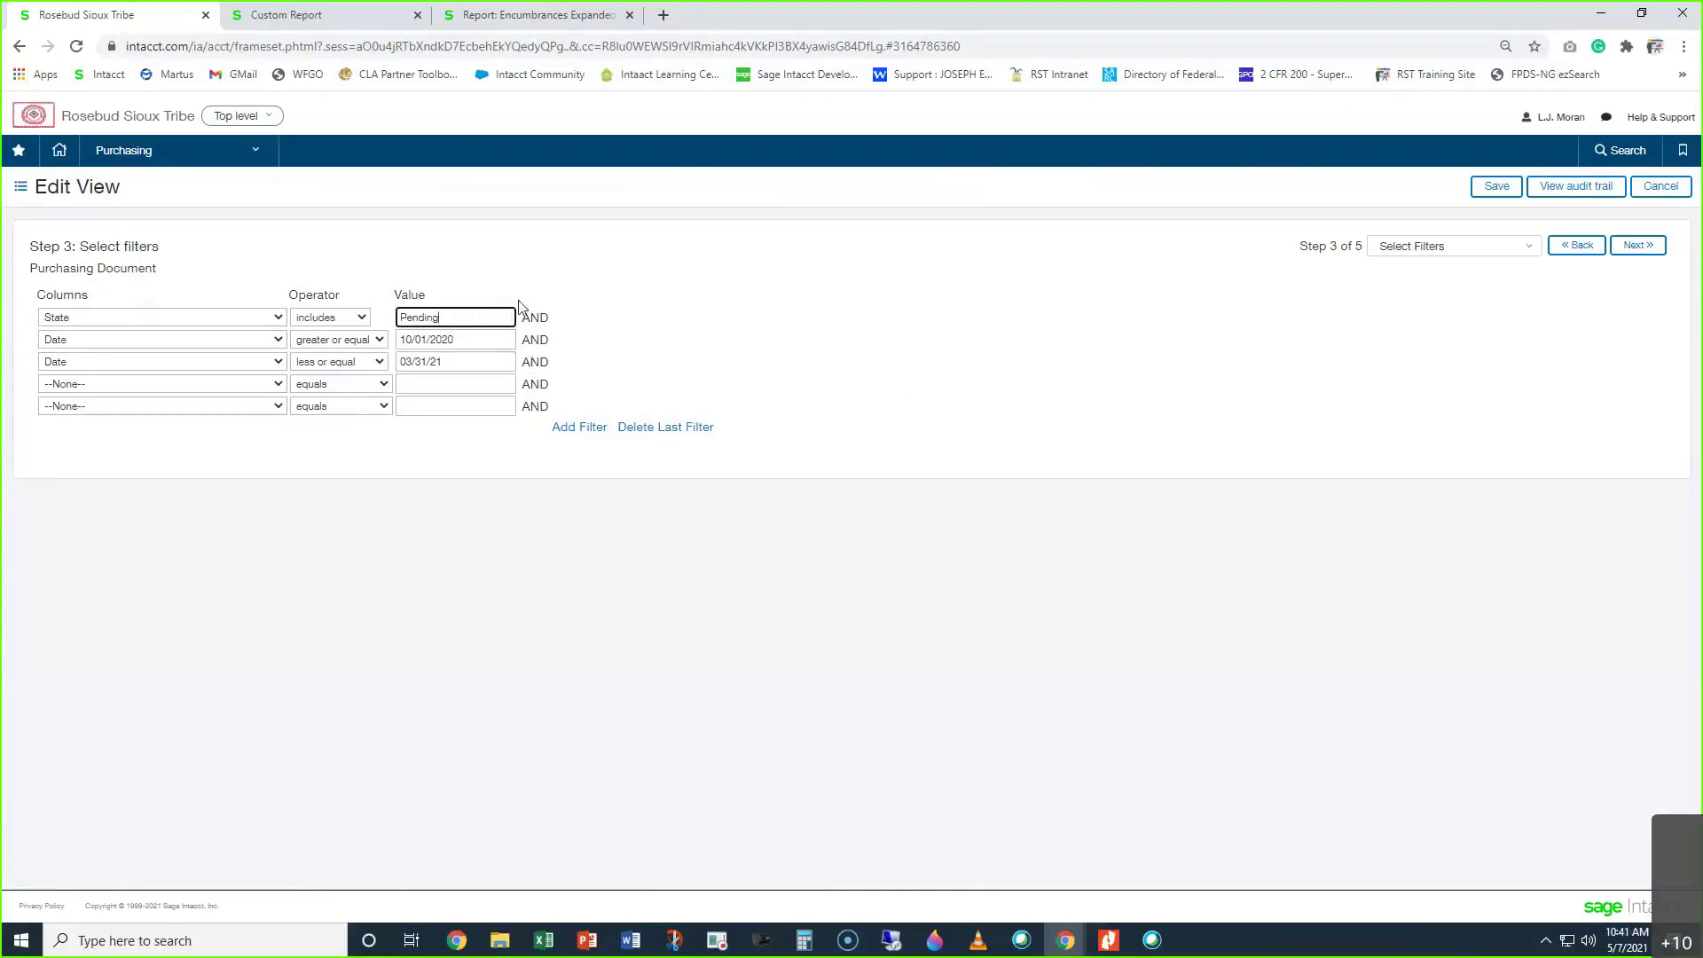
click(438, 361)
text(02)
click(1080, 366)
click(1495, 187)
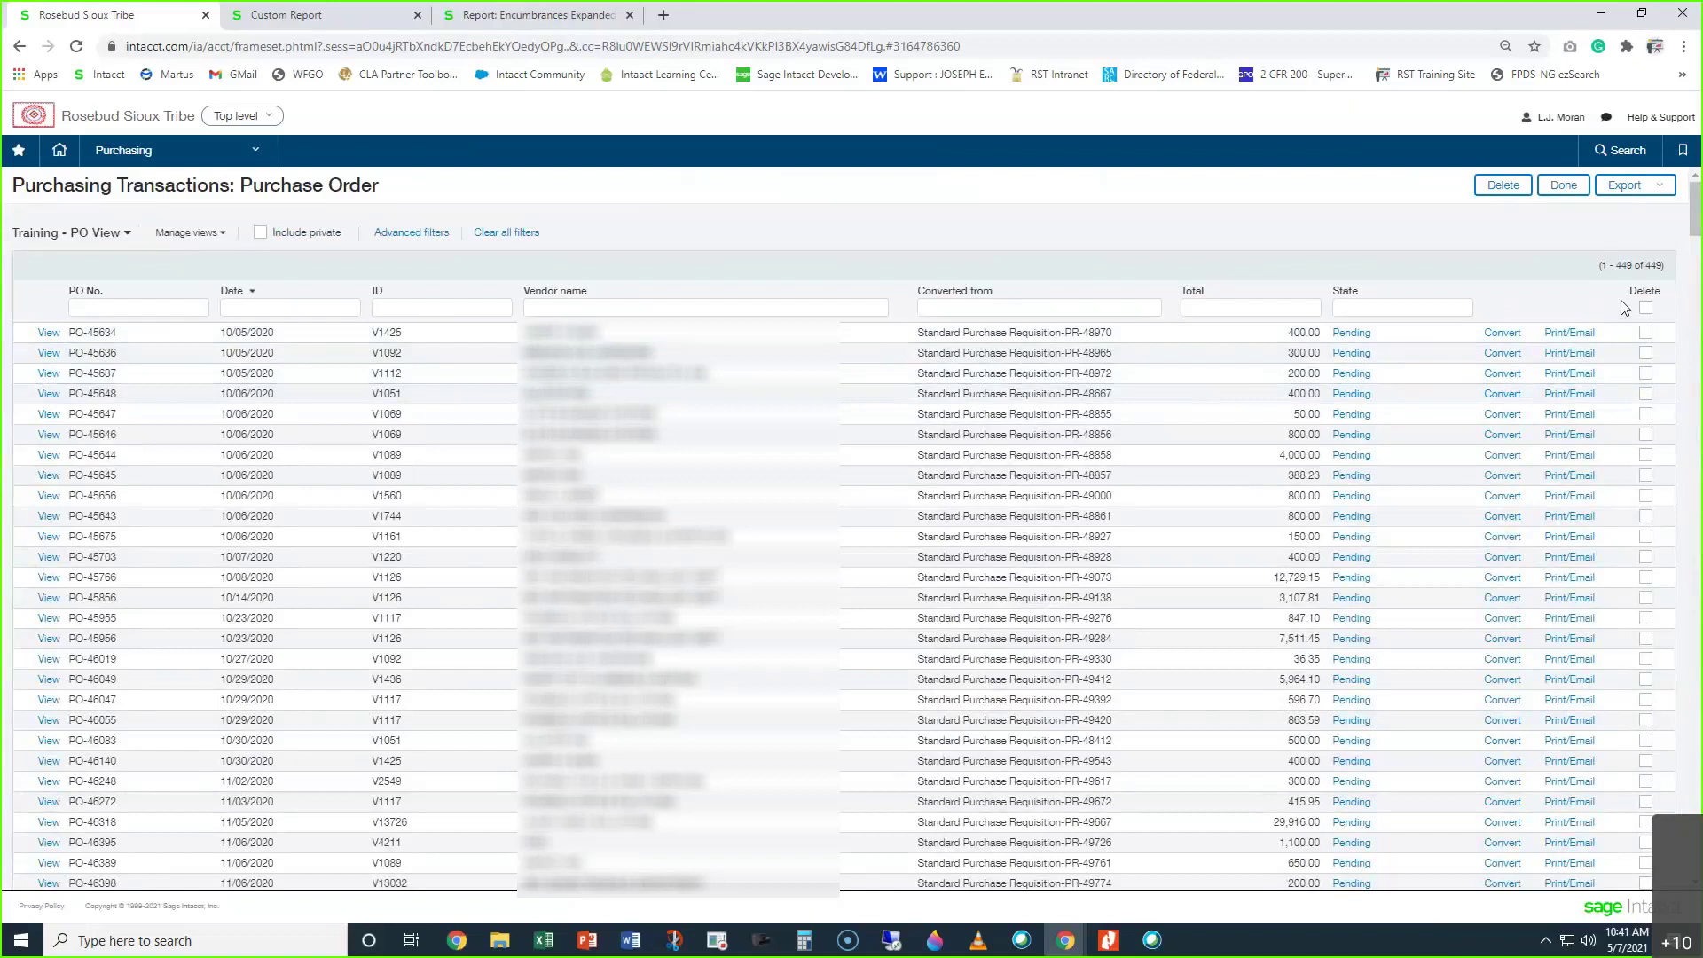
Examine the filtered list's record count, its column search boxes and the list of available views
drag(1615, 265, 1655, 266)
click(943, 315)
click(184, 308)
click(85, 234)
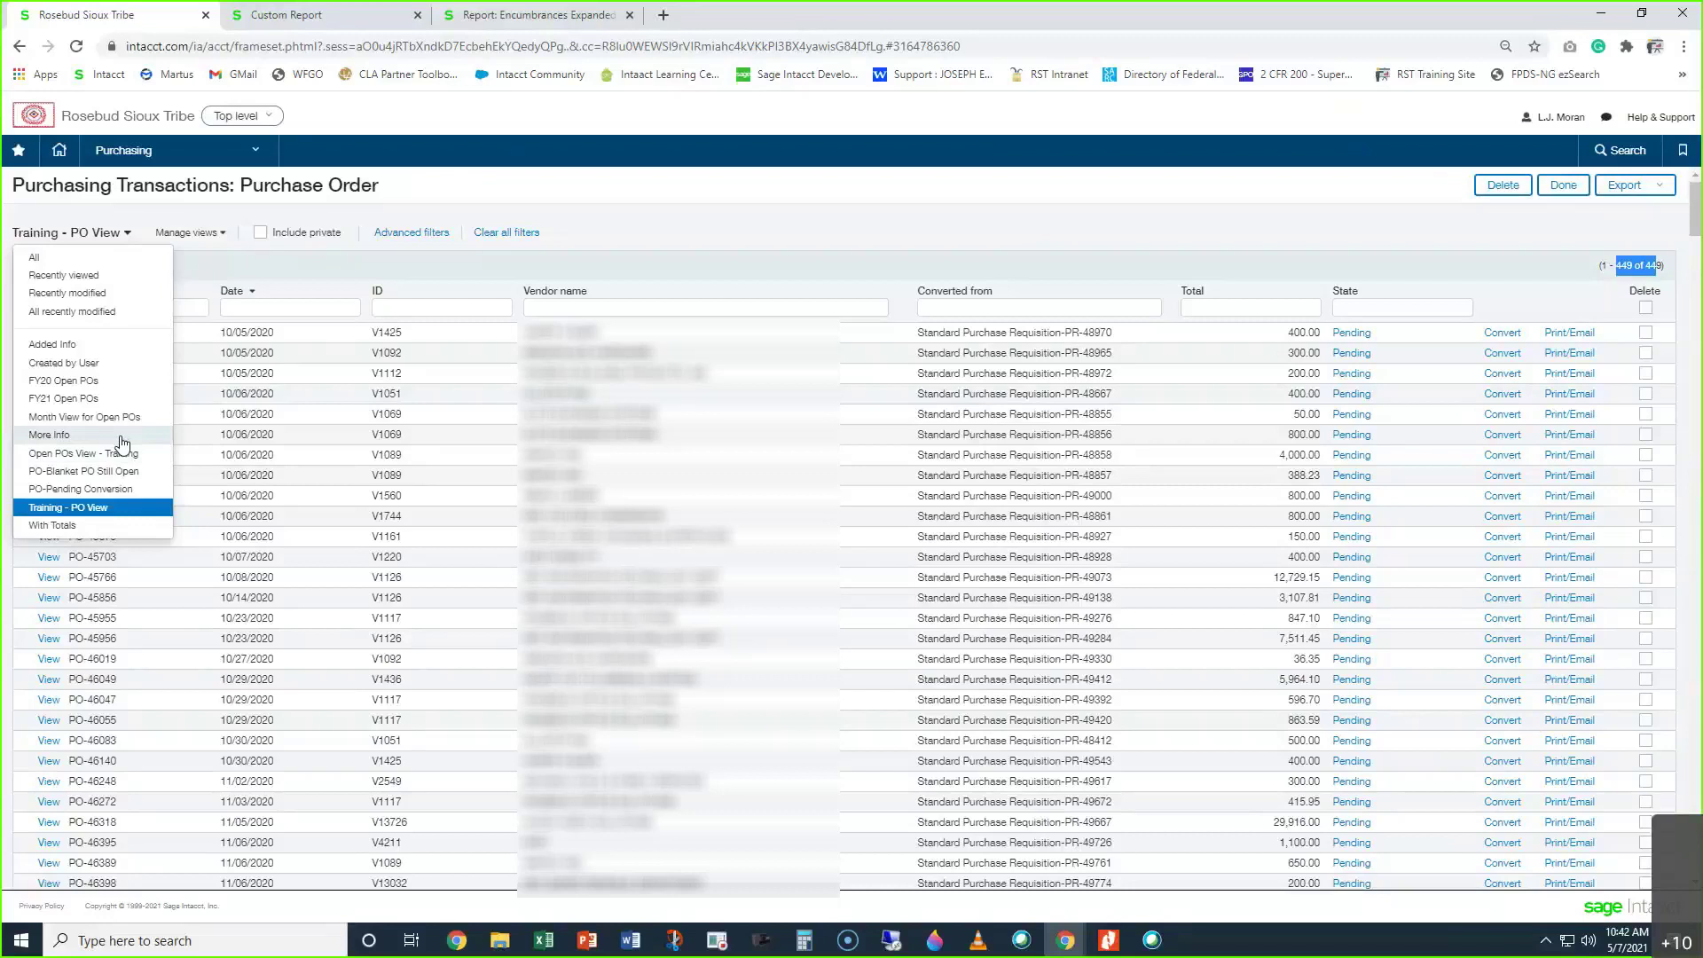
click(204, 249)
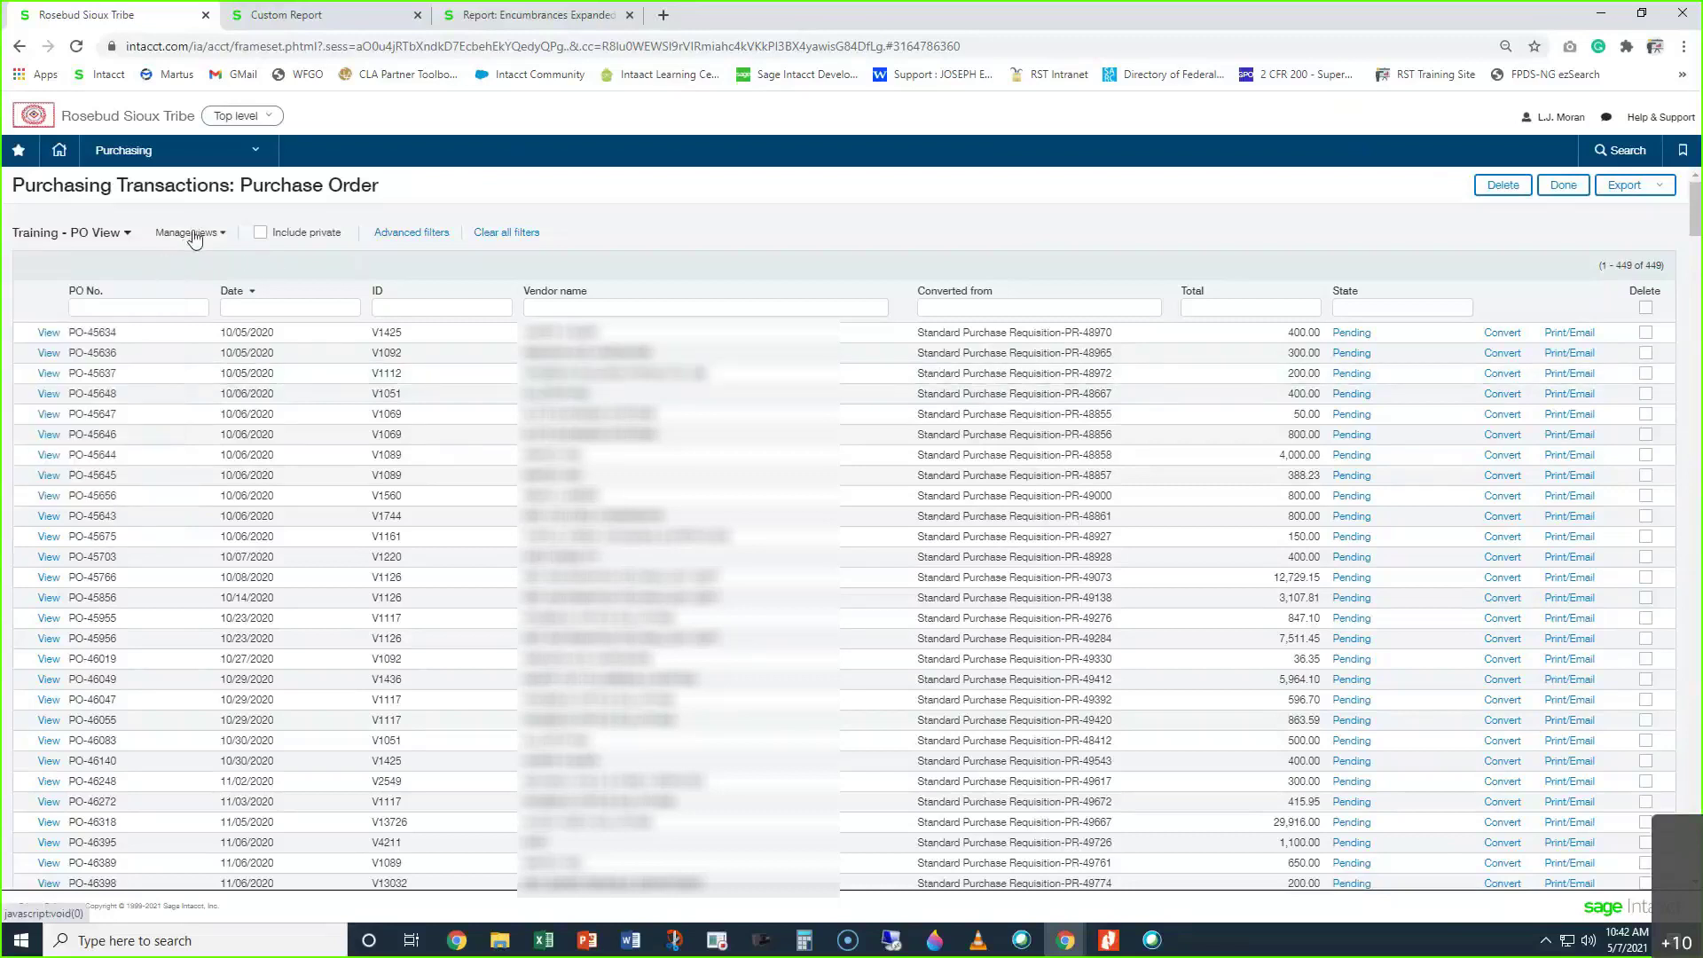
Add a fourth filter to the Training - PO View for Vendor name contains "allstop" and save it
click(191, 234)
click(190, 291)
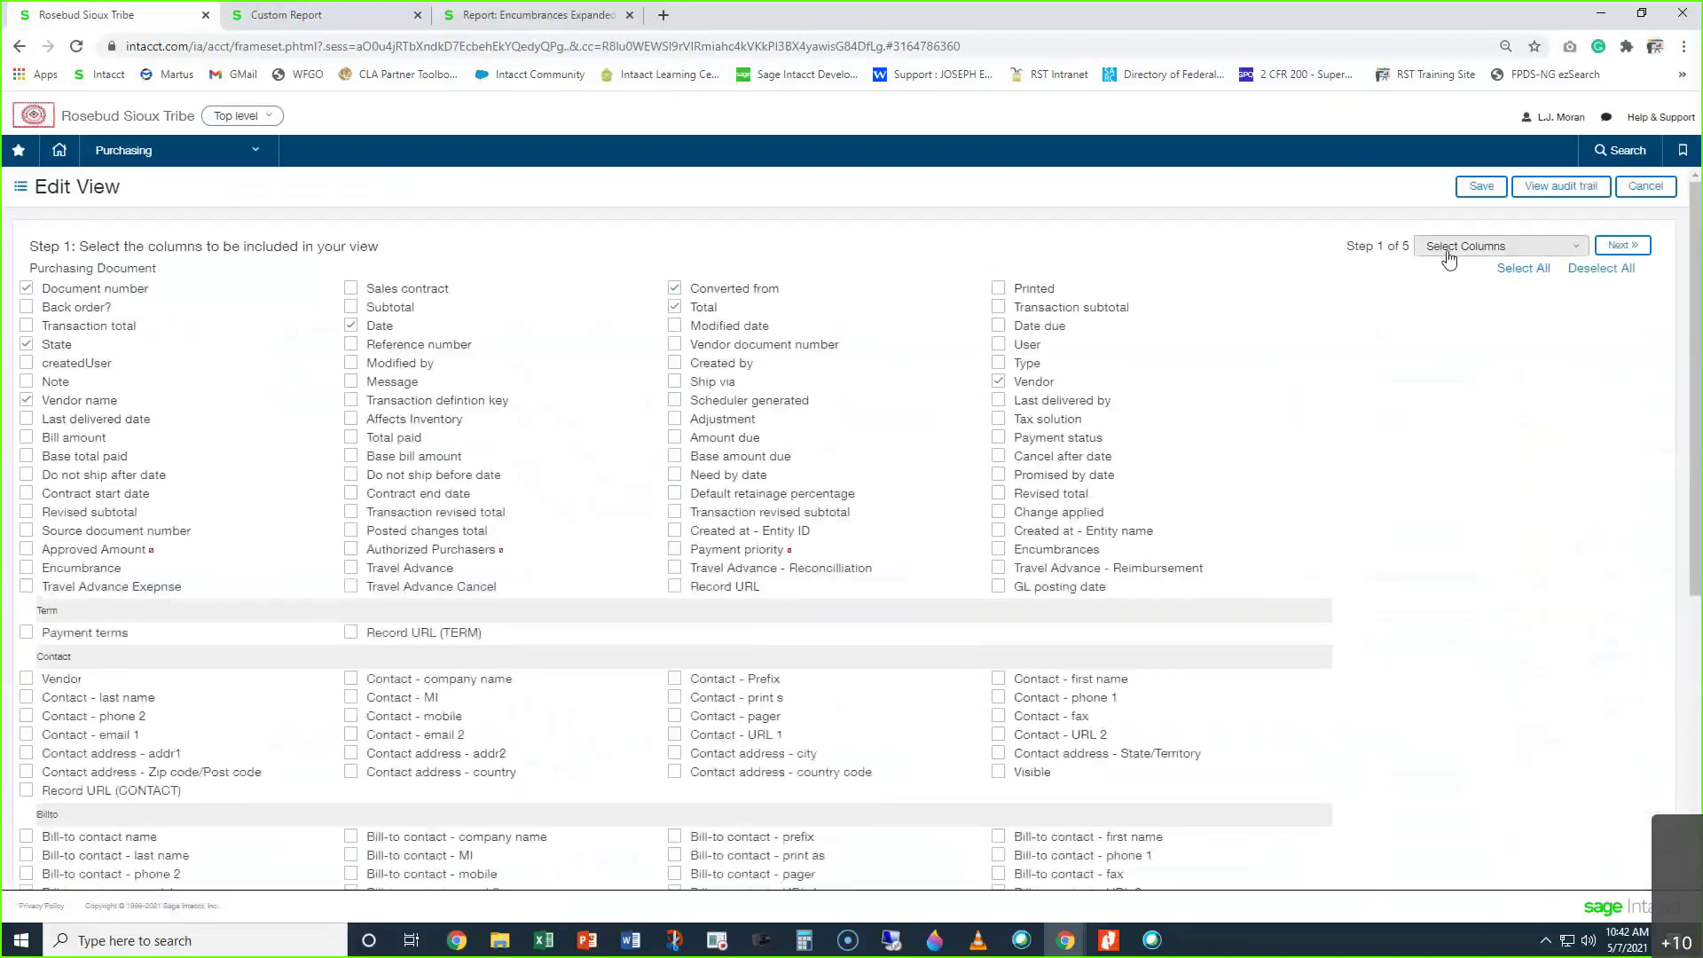
click(1448, 255)
click(1457, 308)
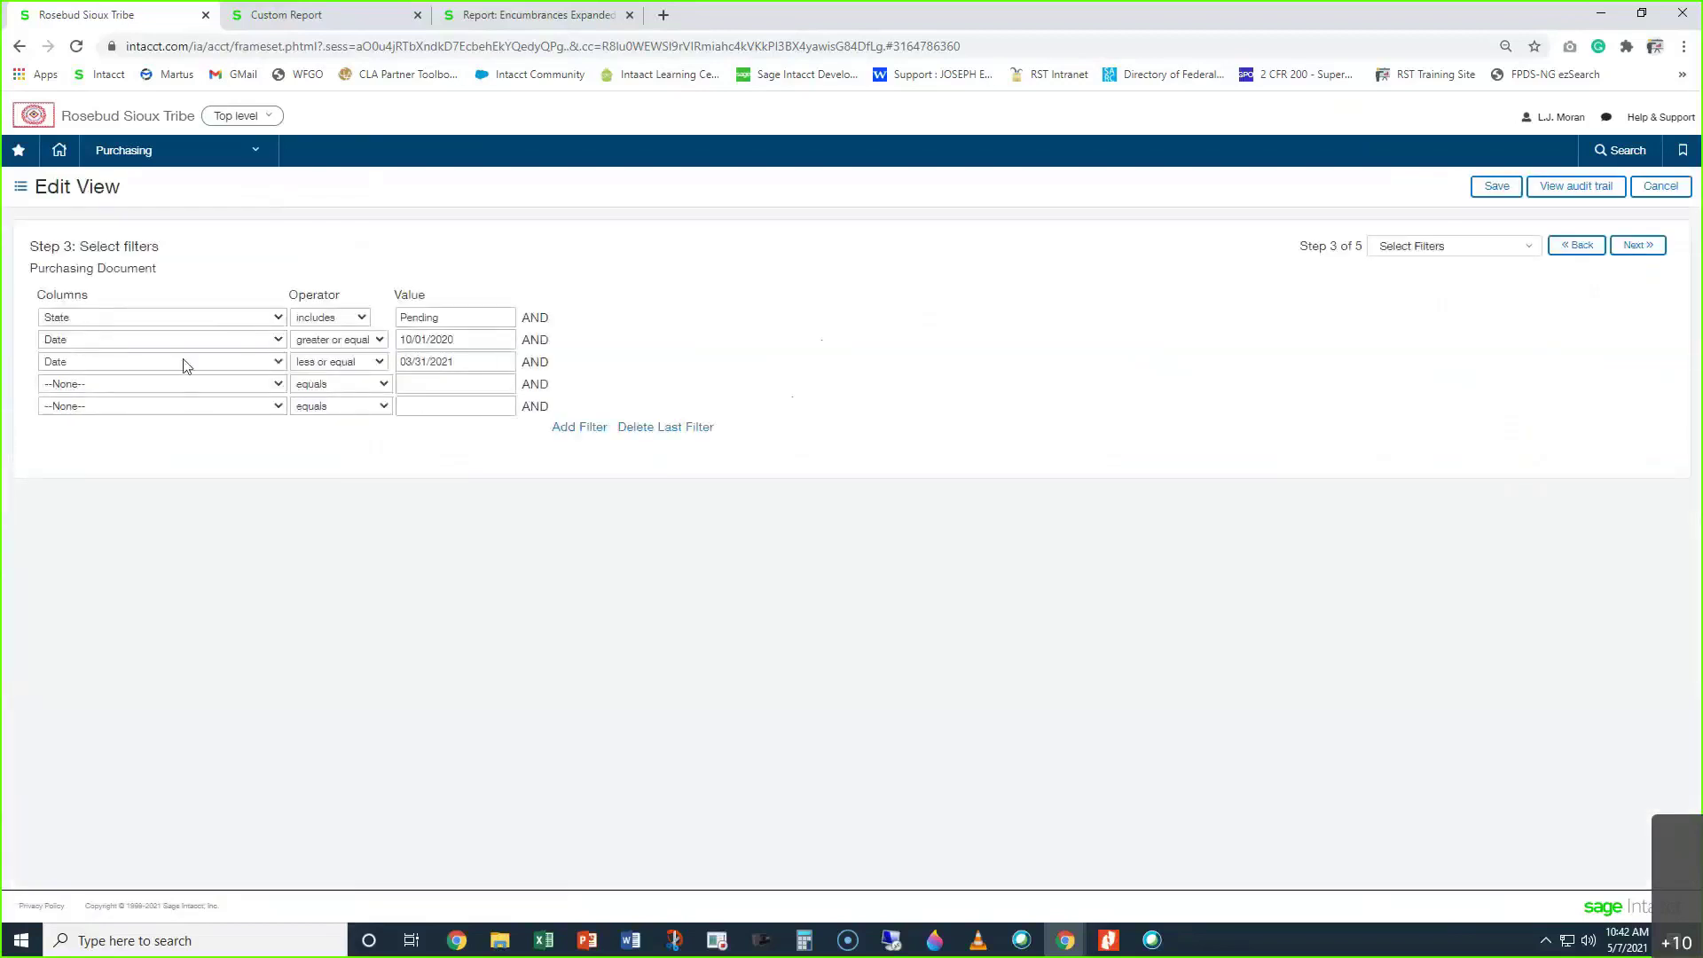
drag(537, 317, 522, 317)
click(219, 388)
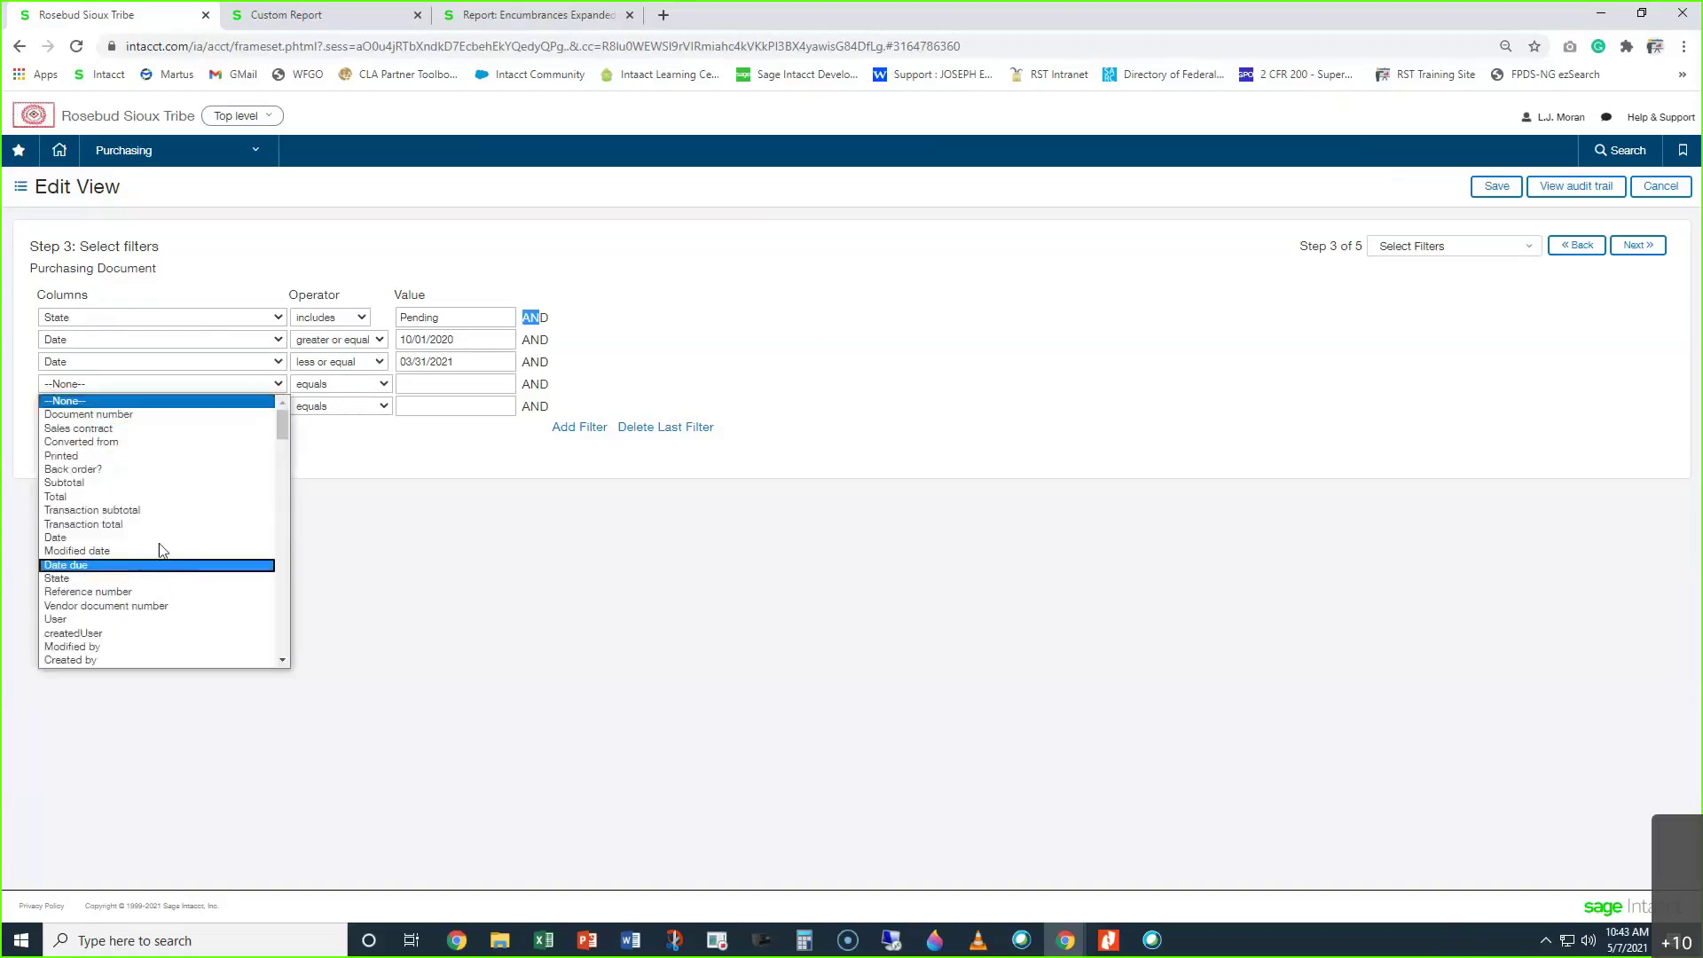
scroll(163, 548, down, 4)
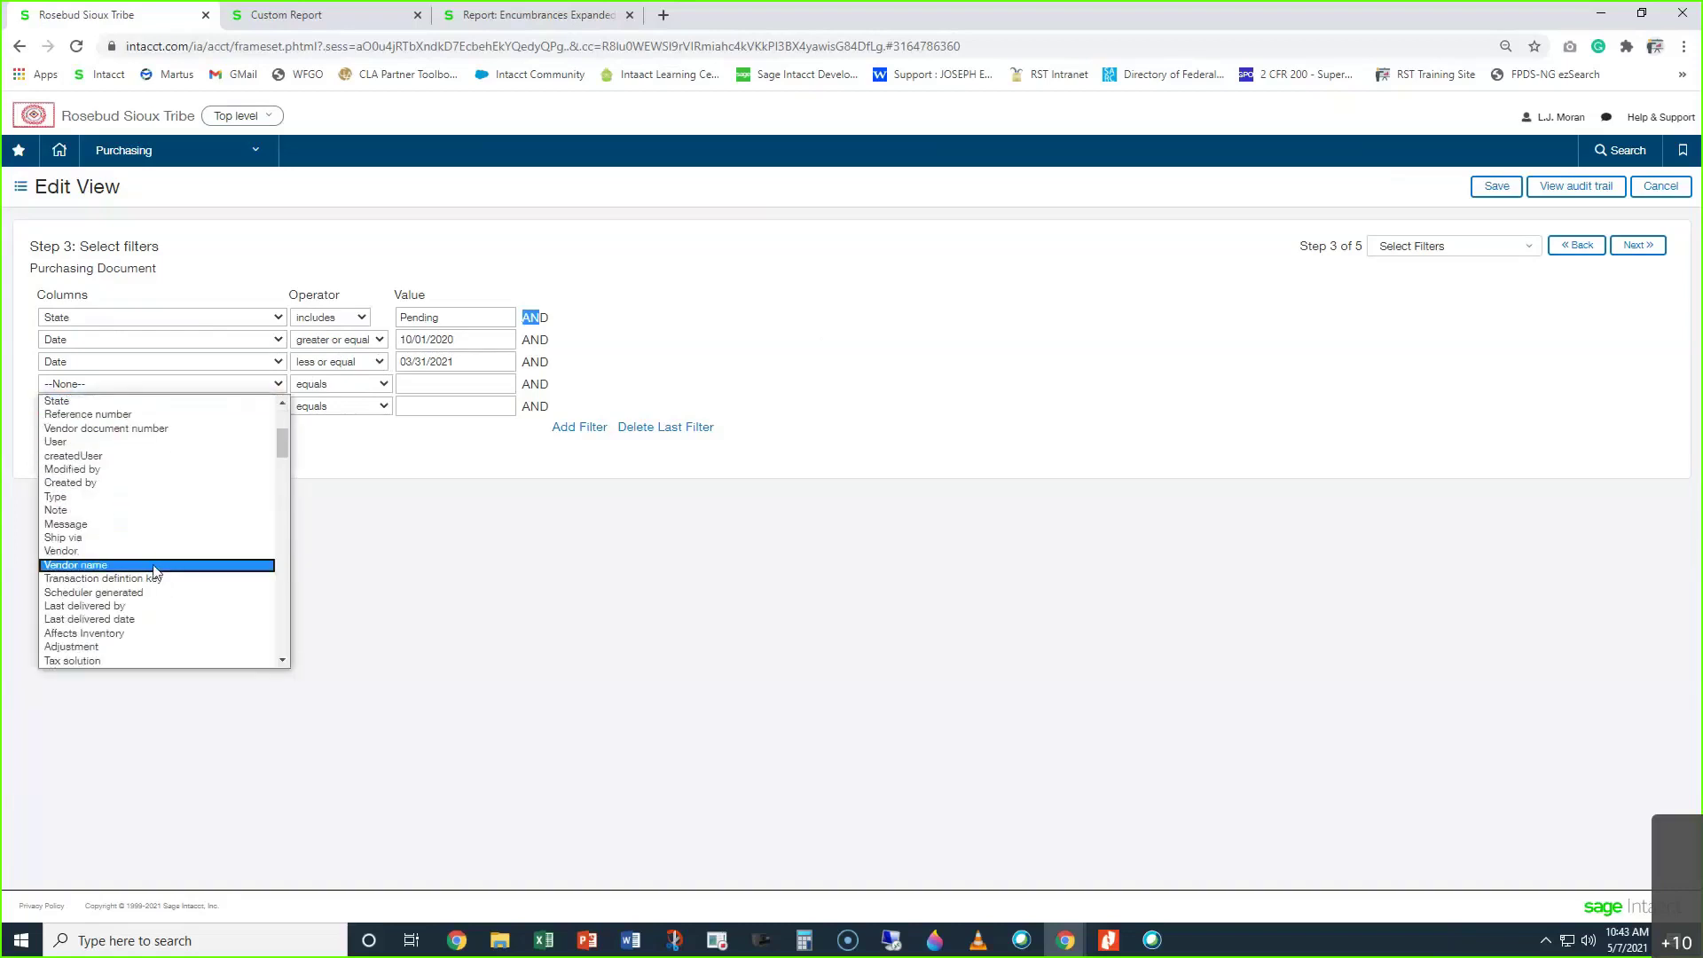
click(161, 565)
click(360, 386)
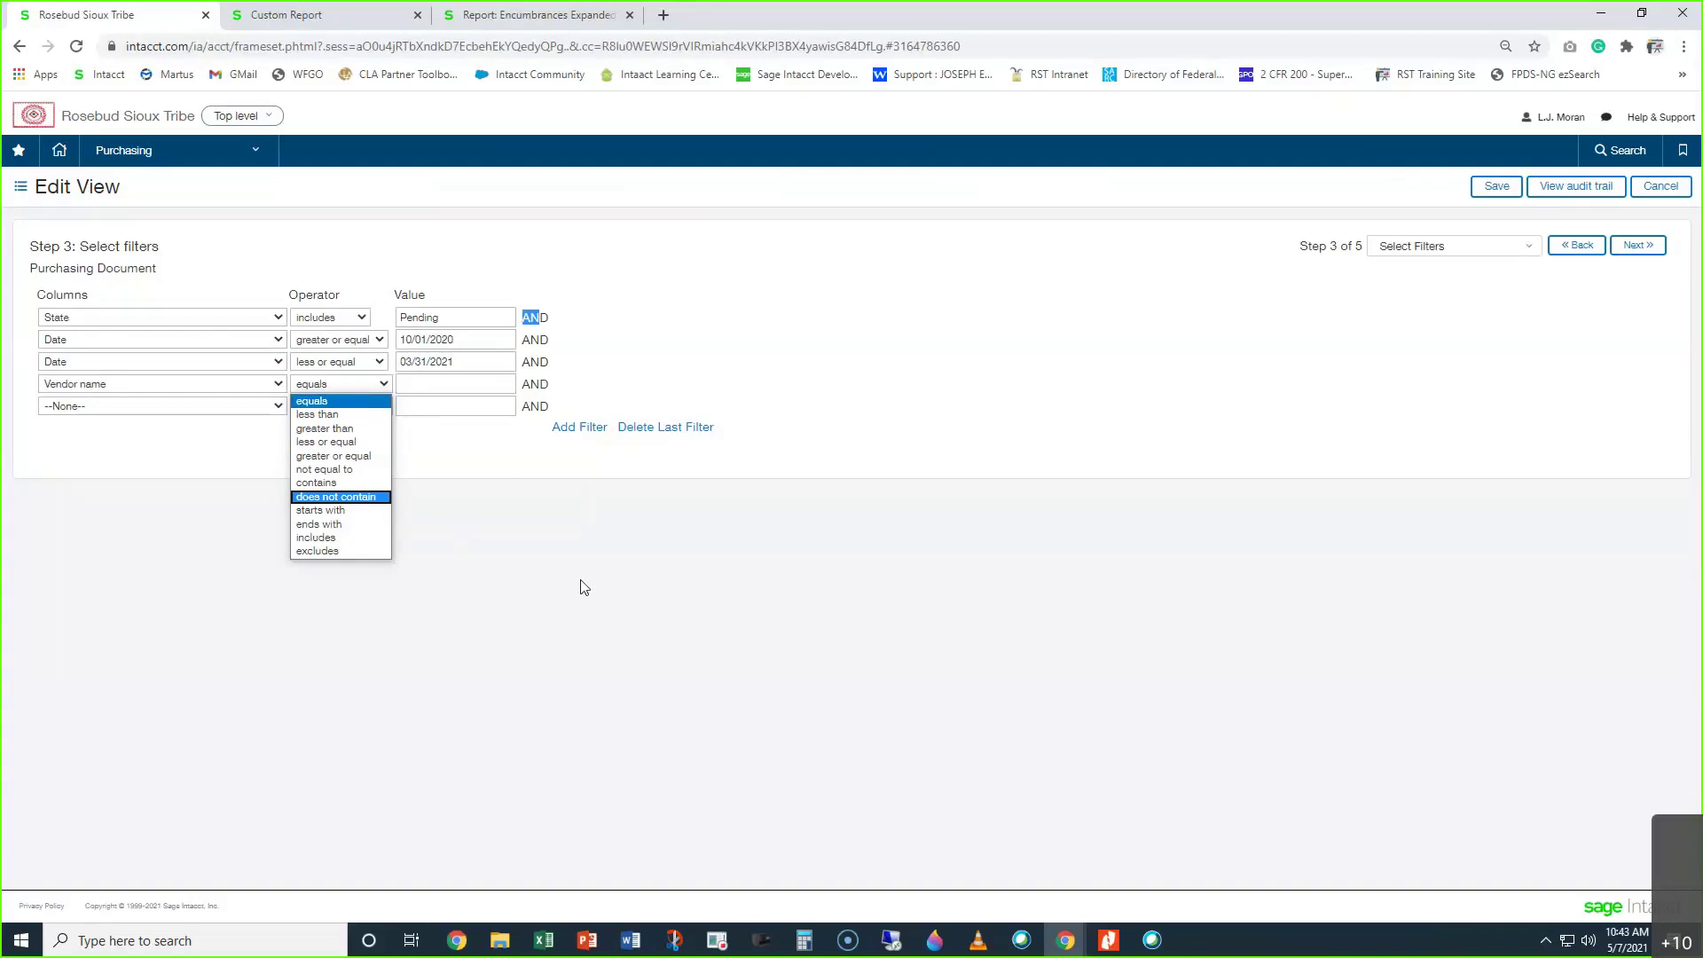
click(349, 484)
click(455, 380)
text(allstop)
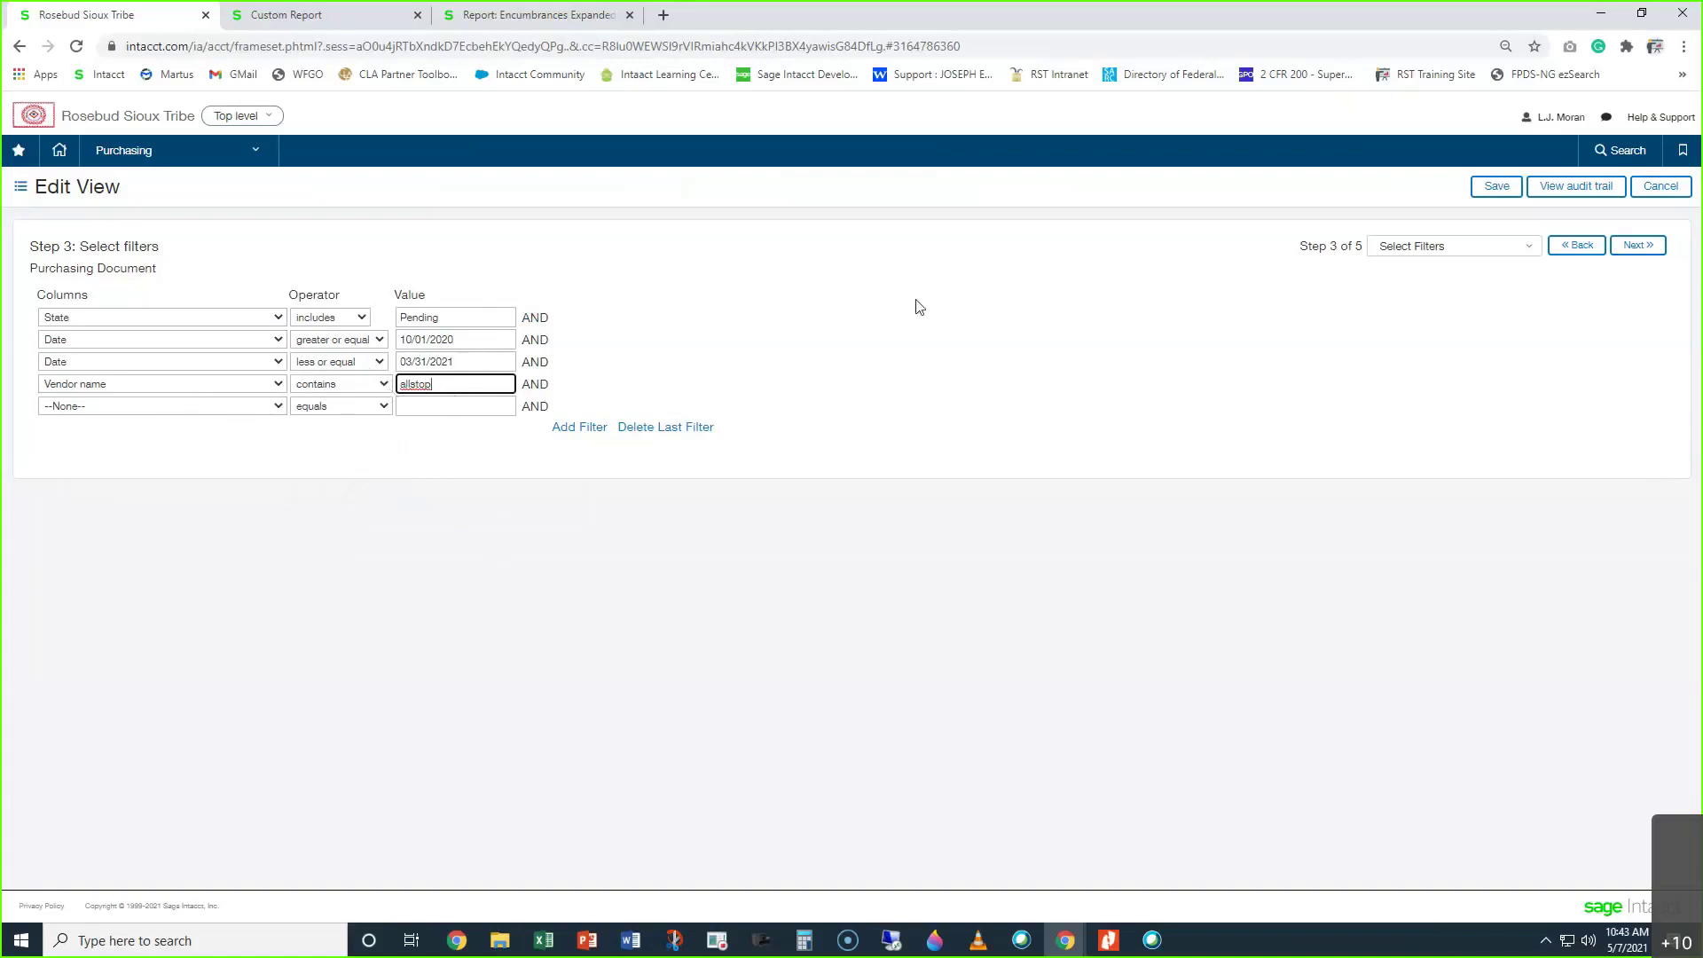
click(1495, 188)
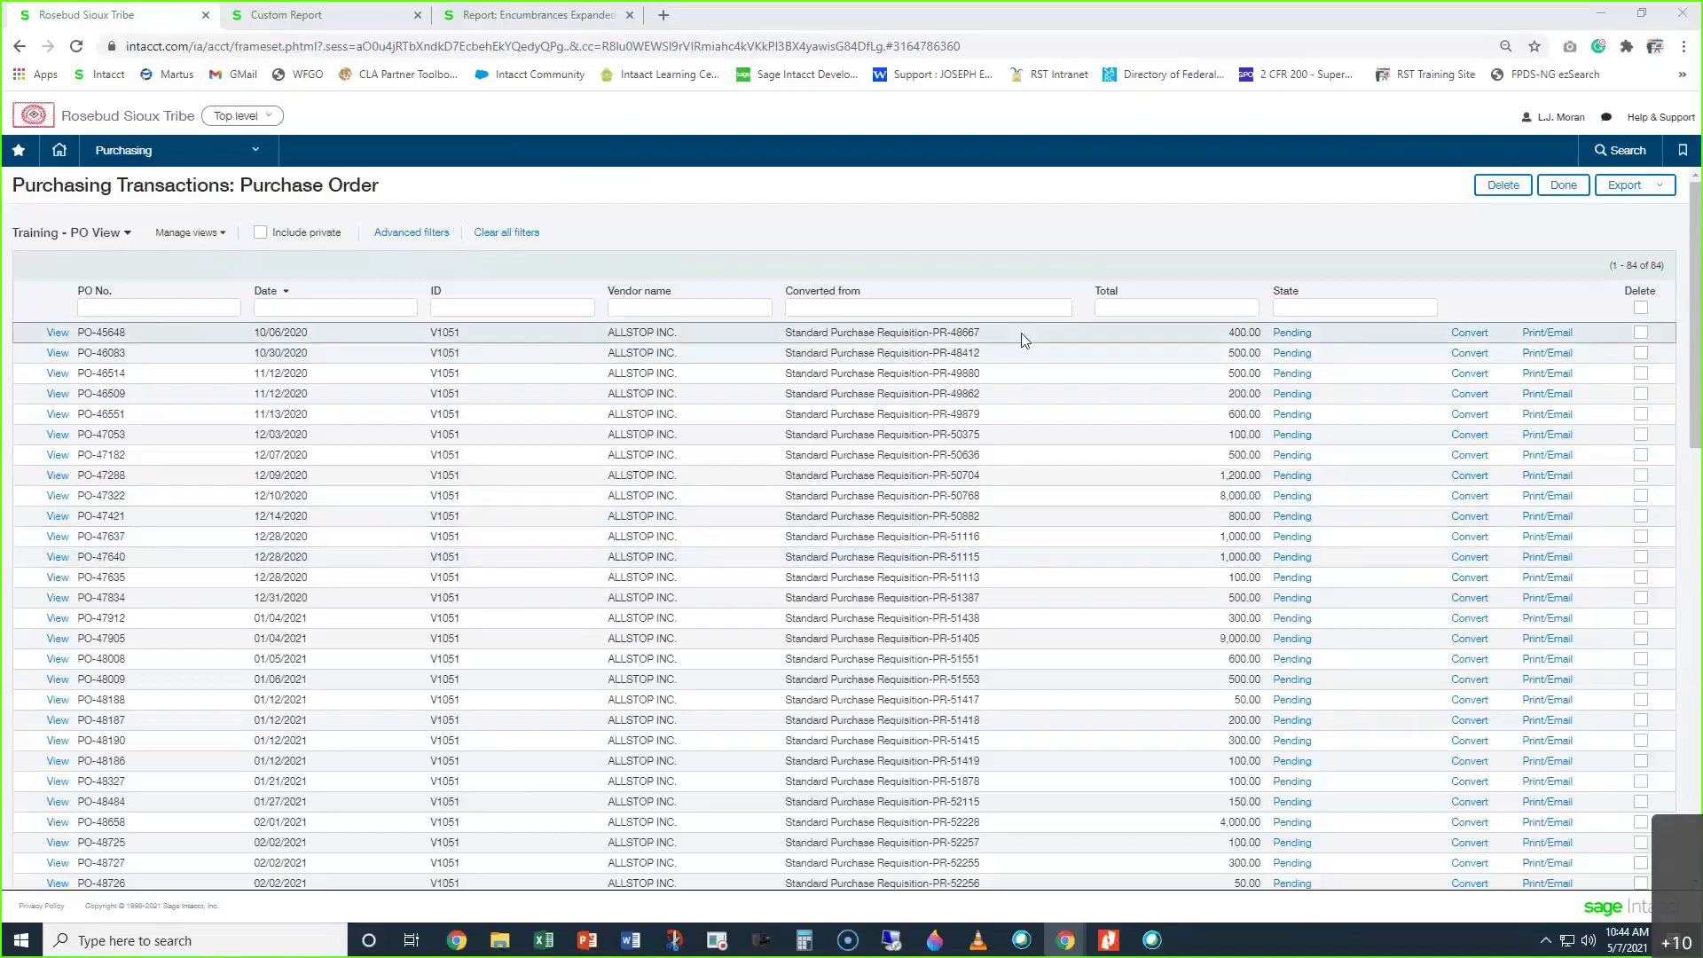
Edit the Training - PO View again and include the Payment status column
click(183, 233)
click(203, 296)
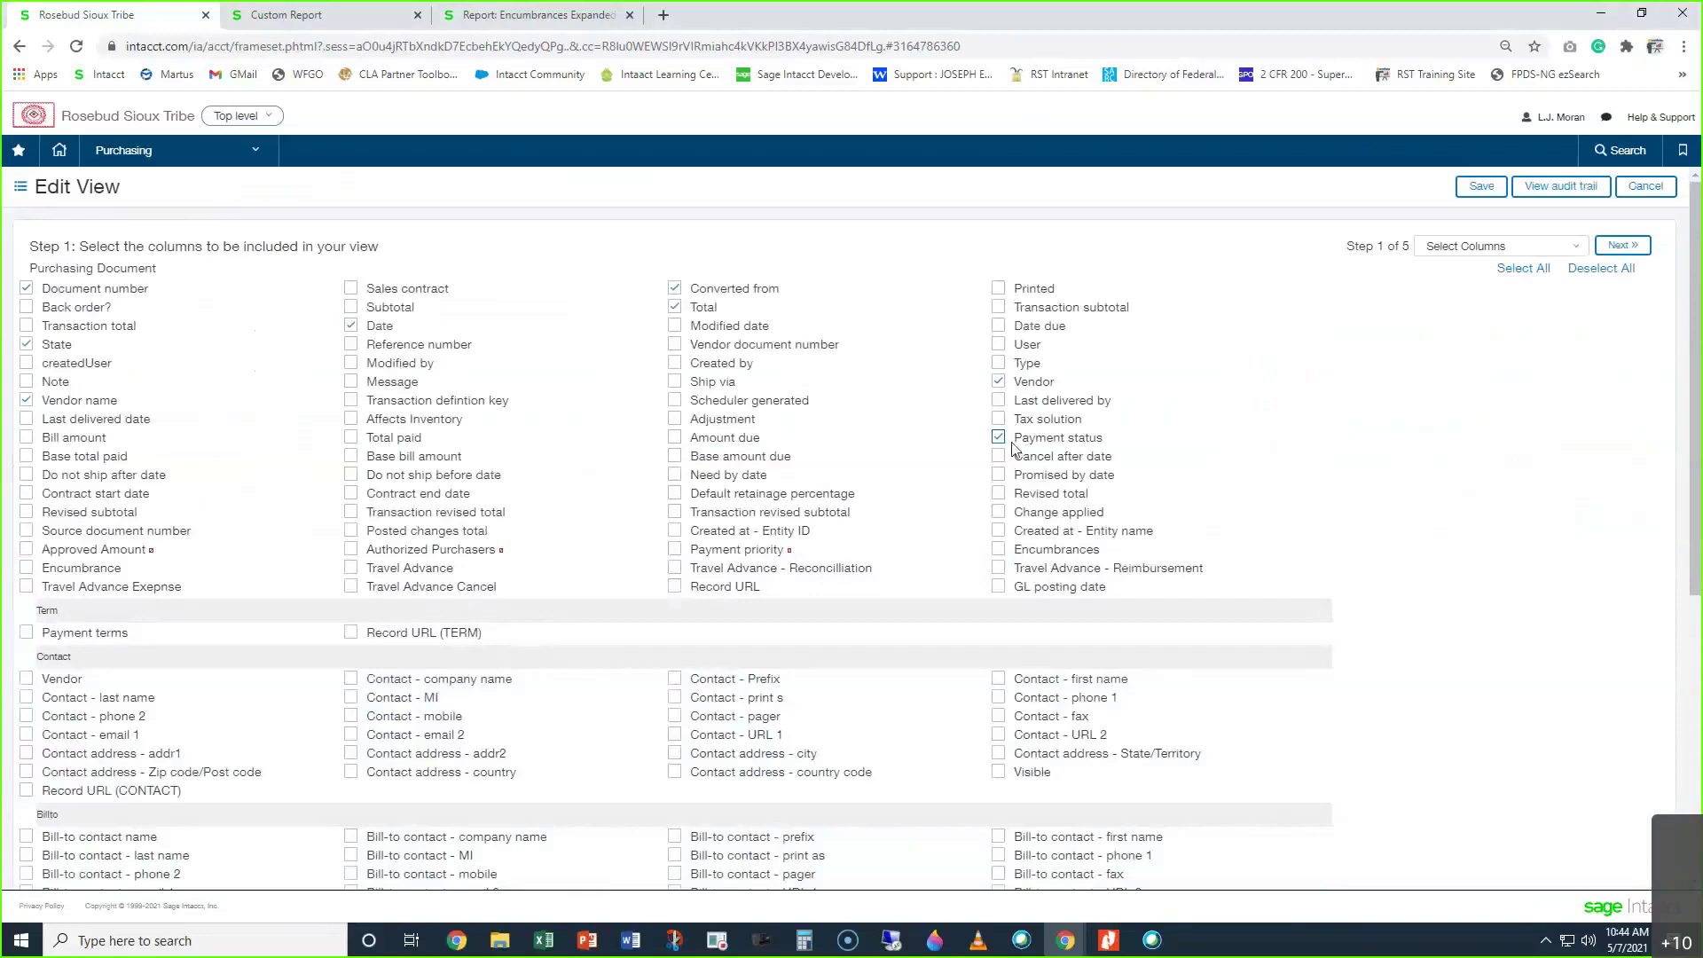
triple_click(1104, 440)
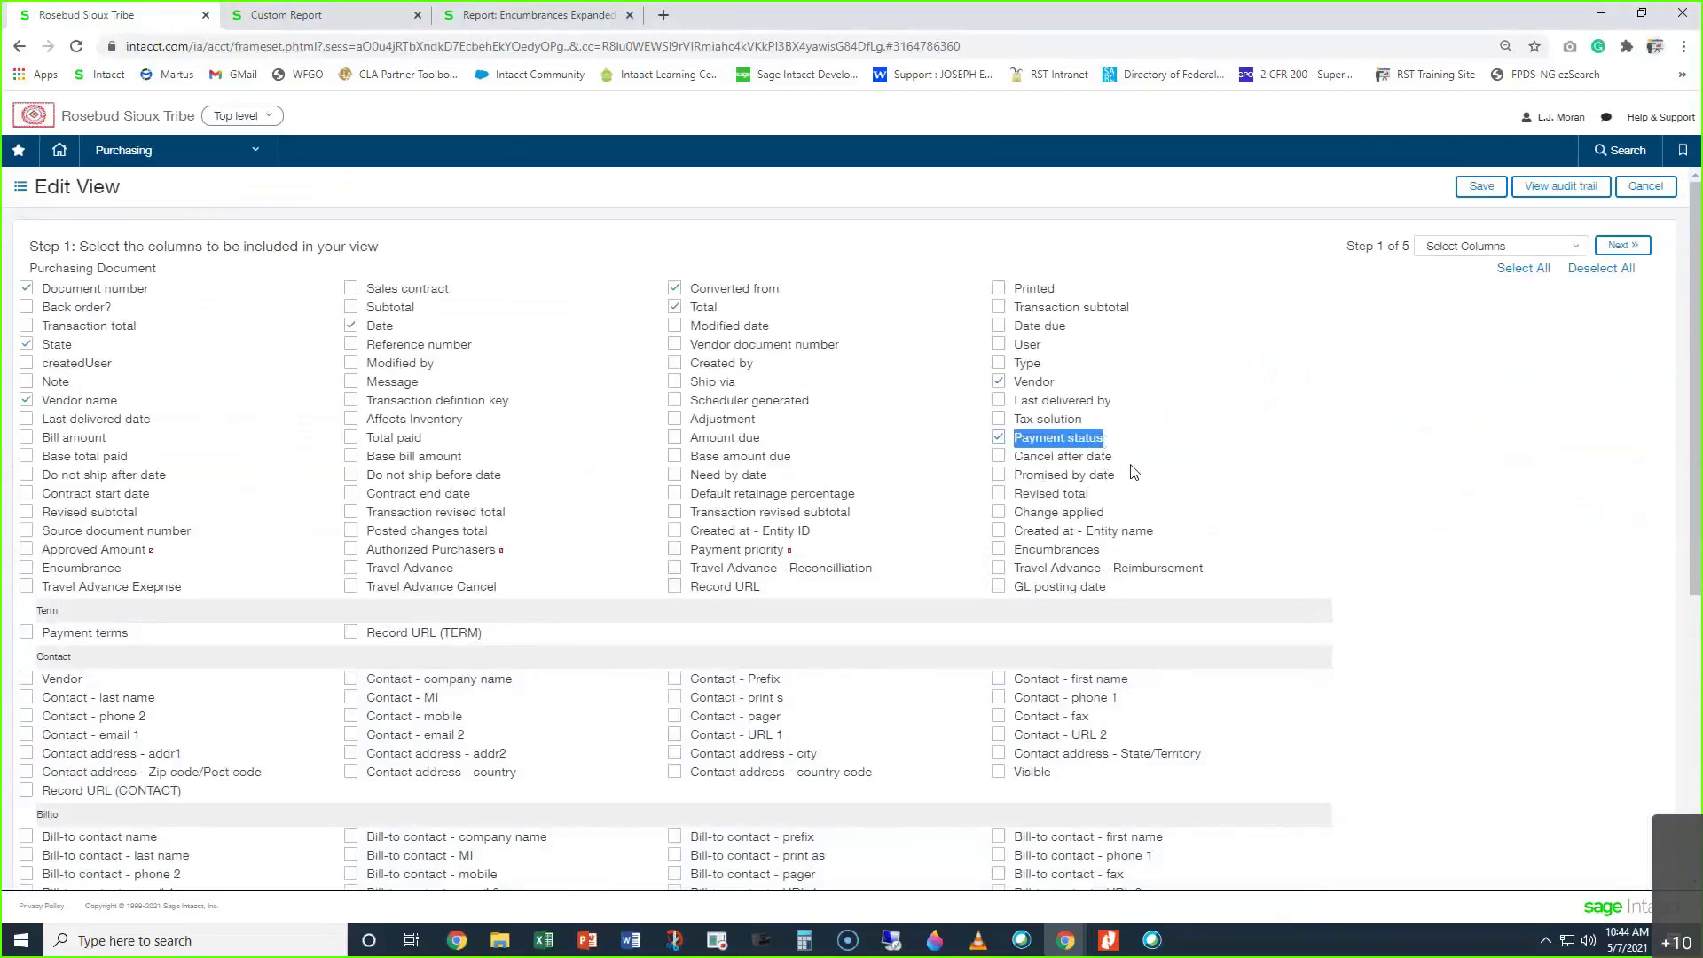
Save the view with its State filter set to Converted and sort the resulting list by Payment status
click(1499, 246)
click(1557, 306)
double_click(421, 317)
text(Converted)
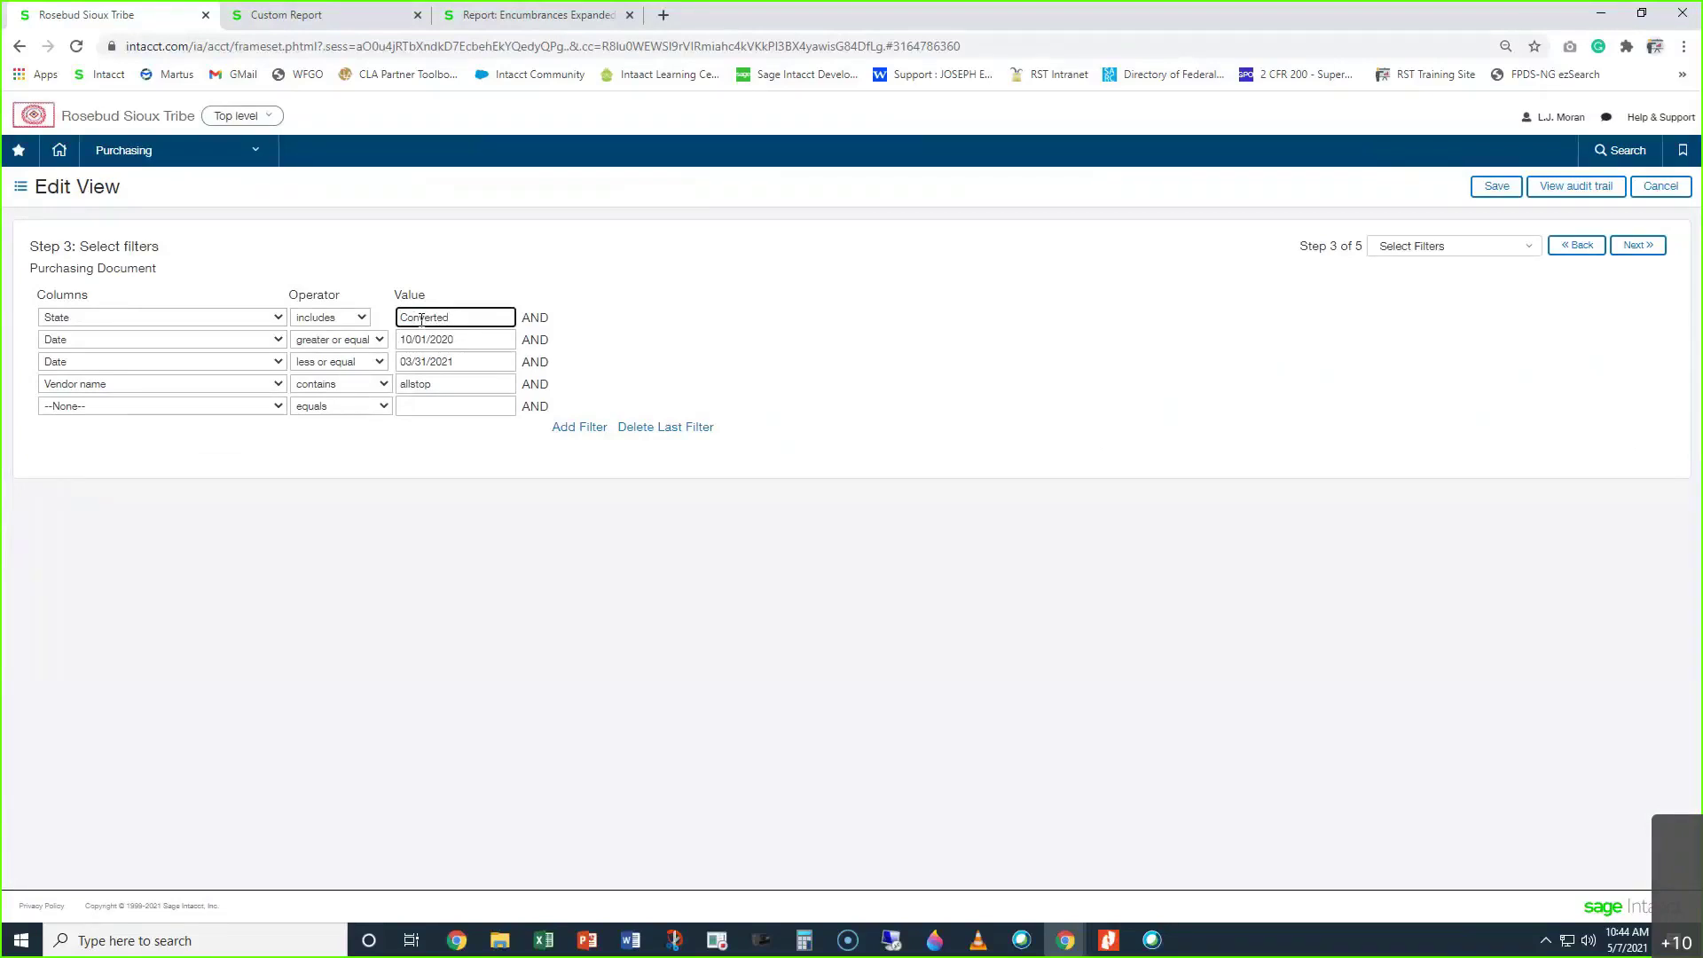
click(1485, 186)
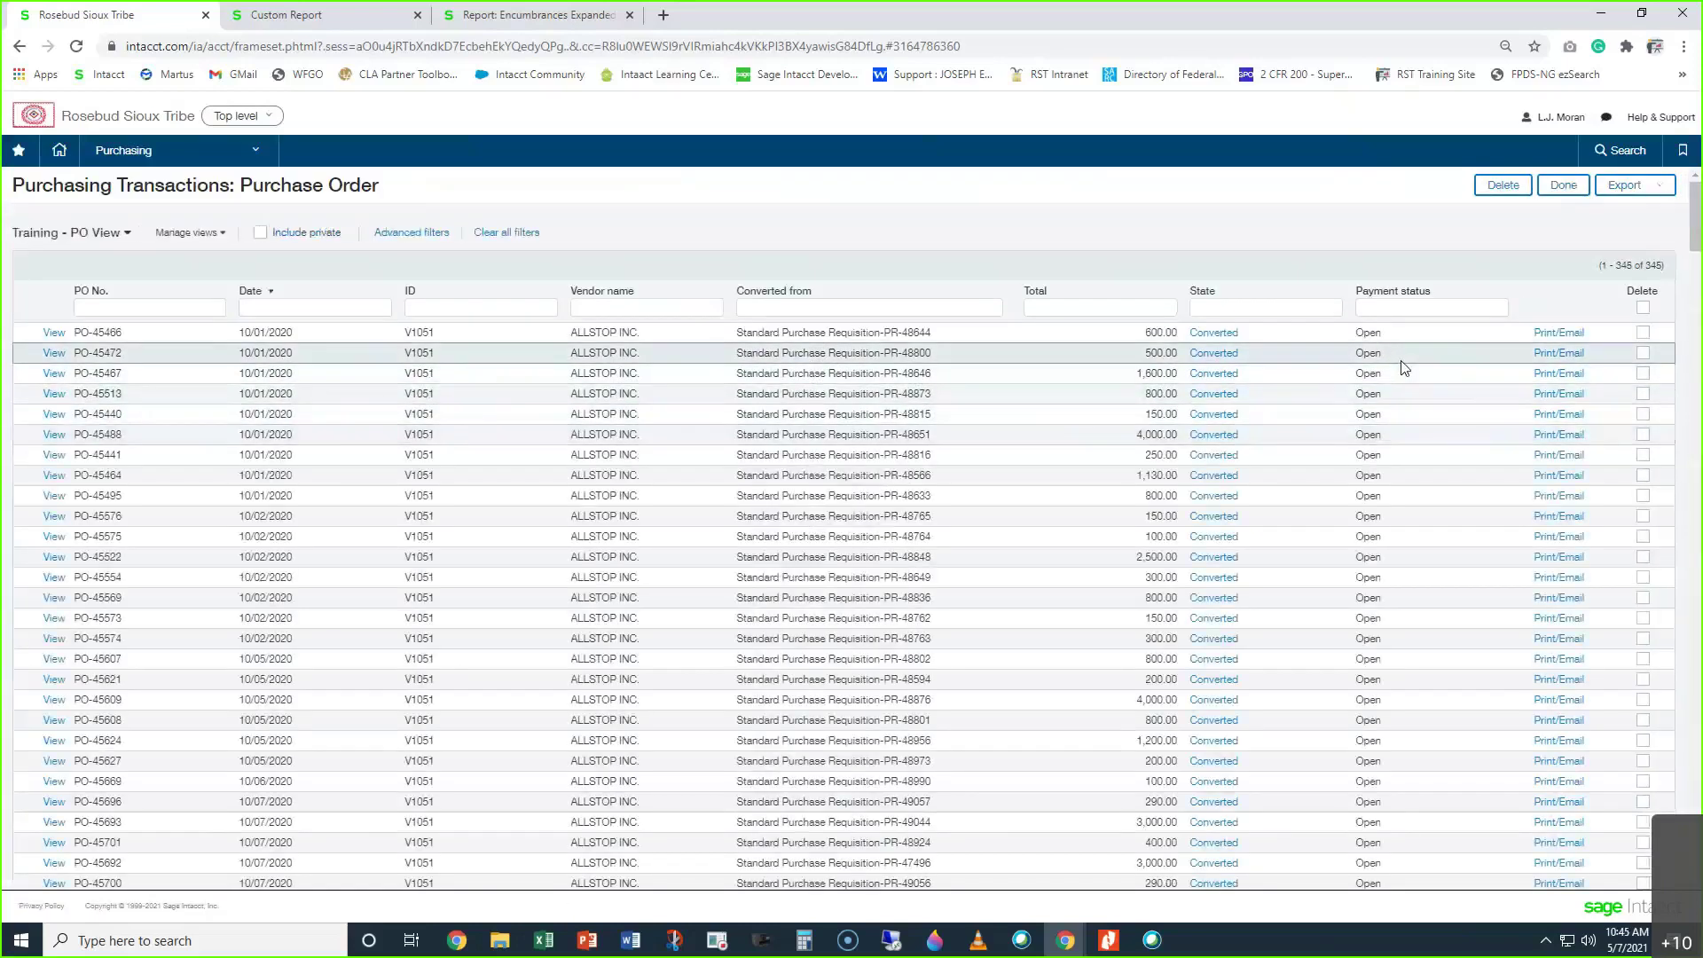
click(1394, 291)
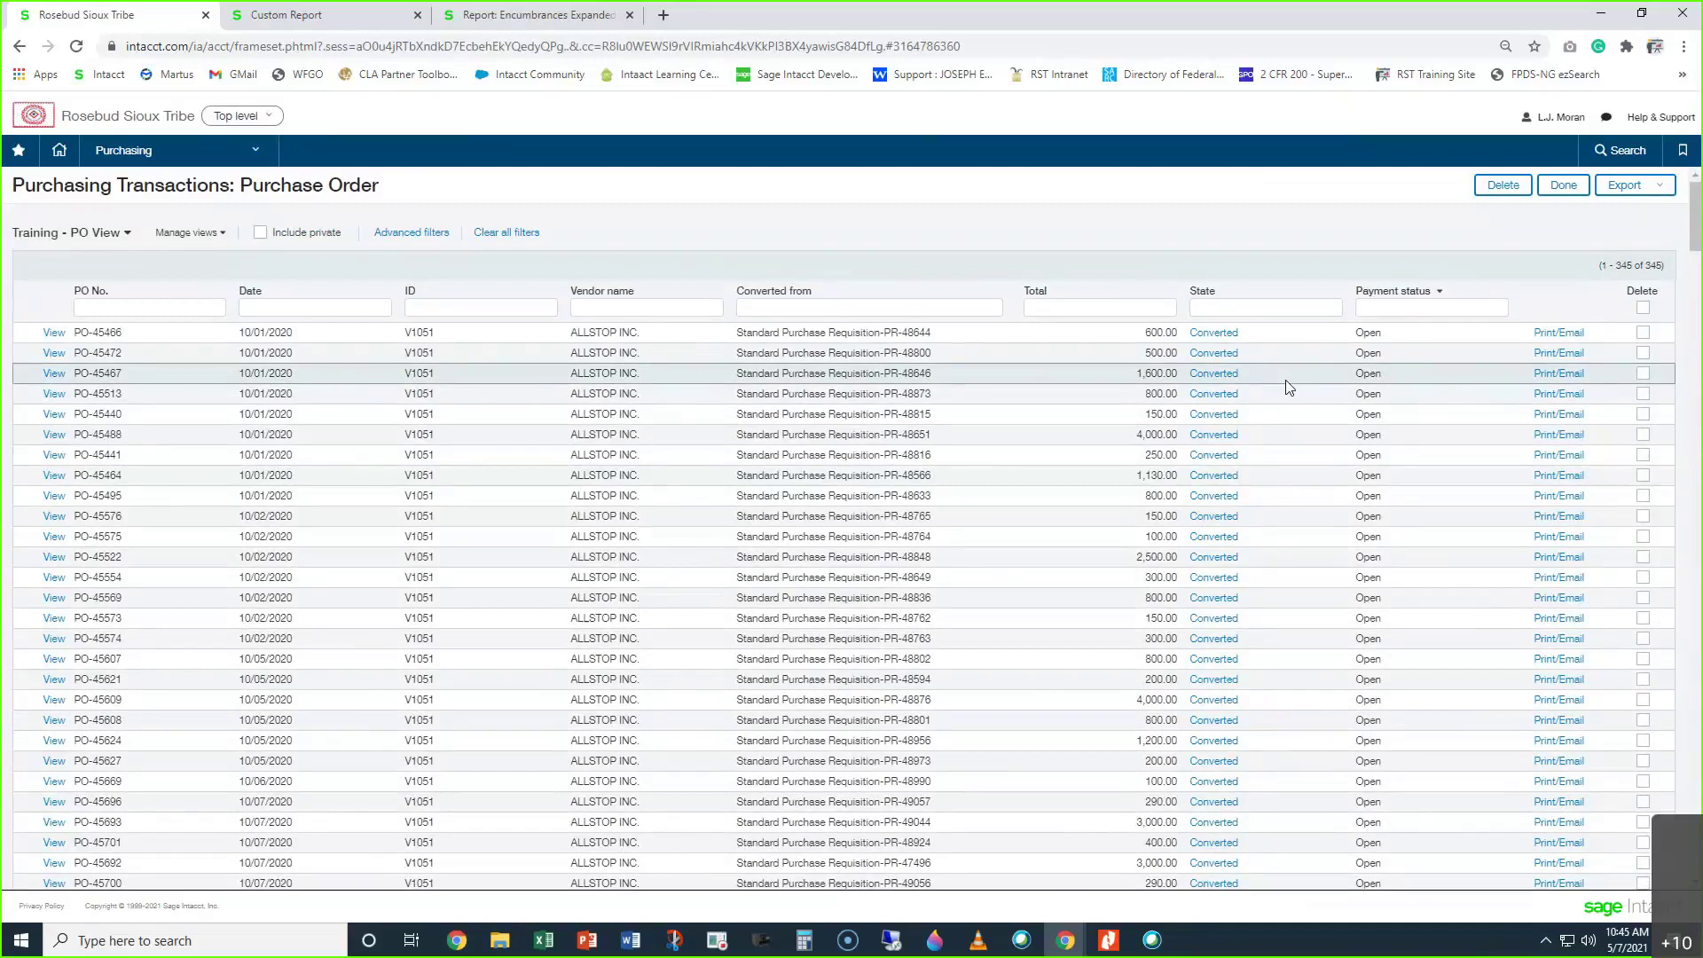
Go to the list of all purchasing transactions and open its "Paid - POs and Justifcations" view for editing
click(146, 151)
mouse_move(350, 358)
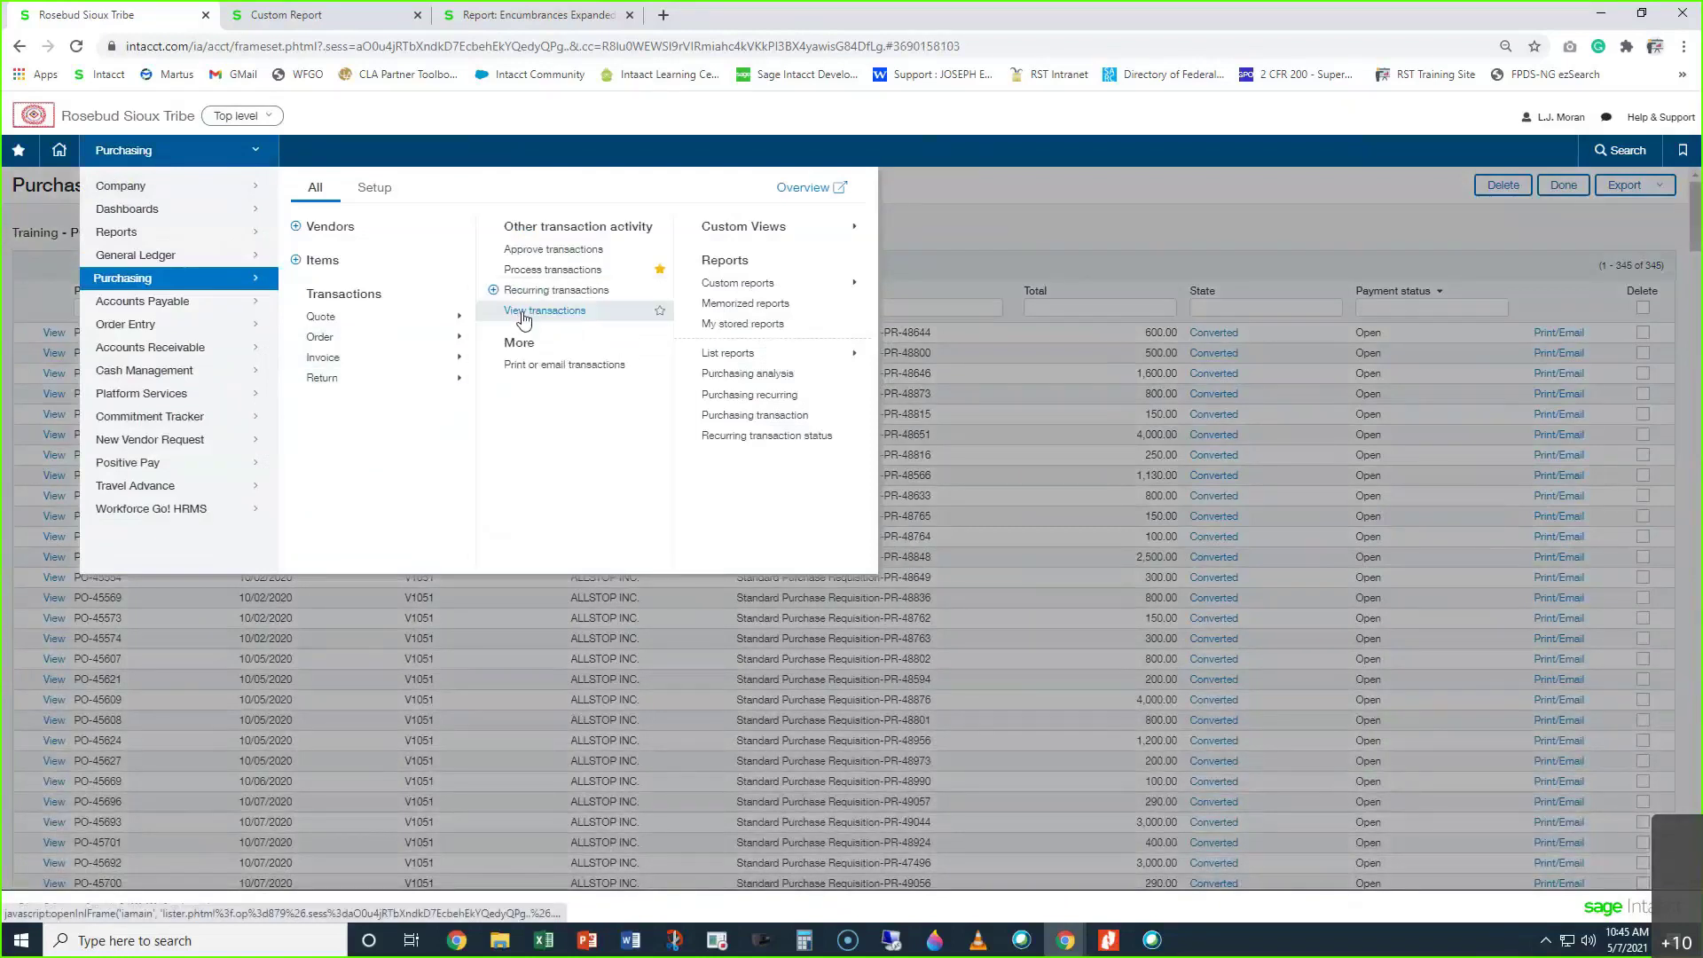
click(523, 311)
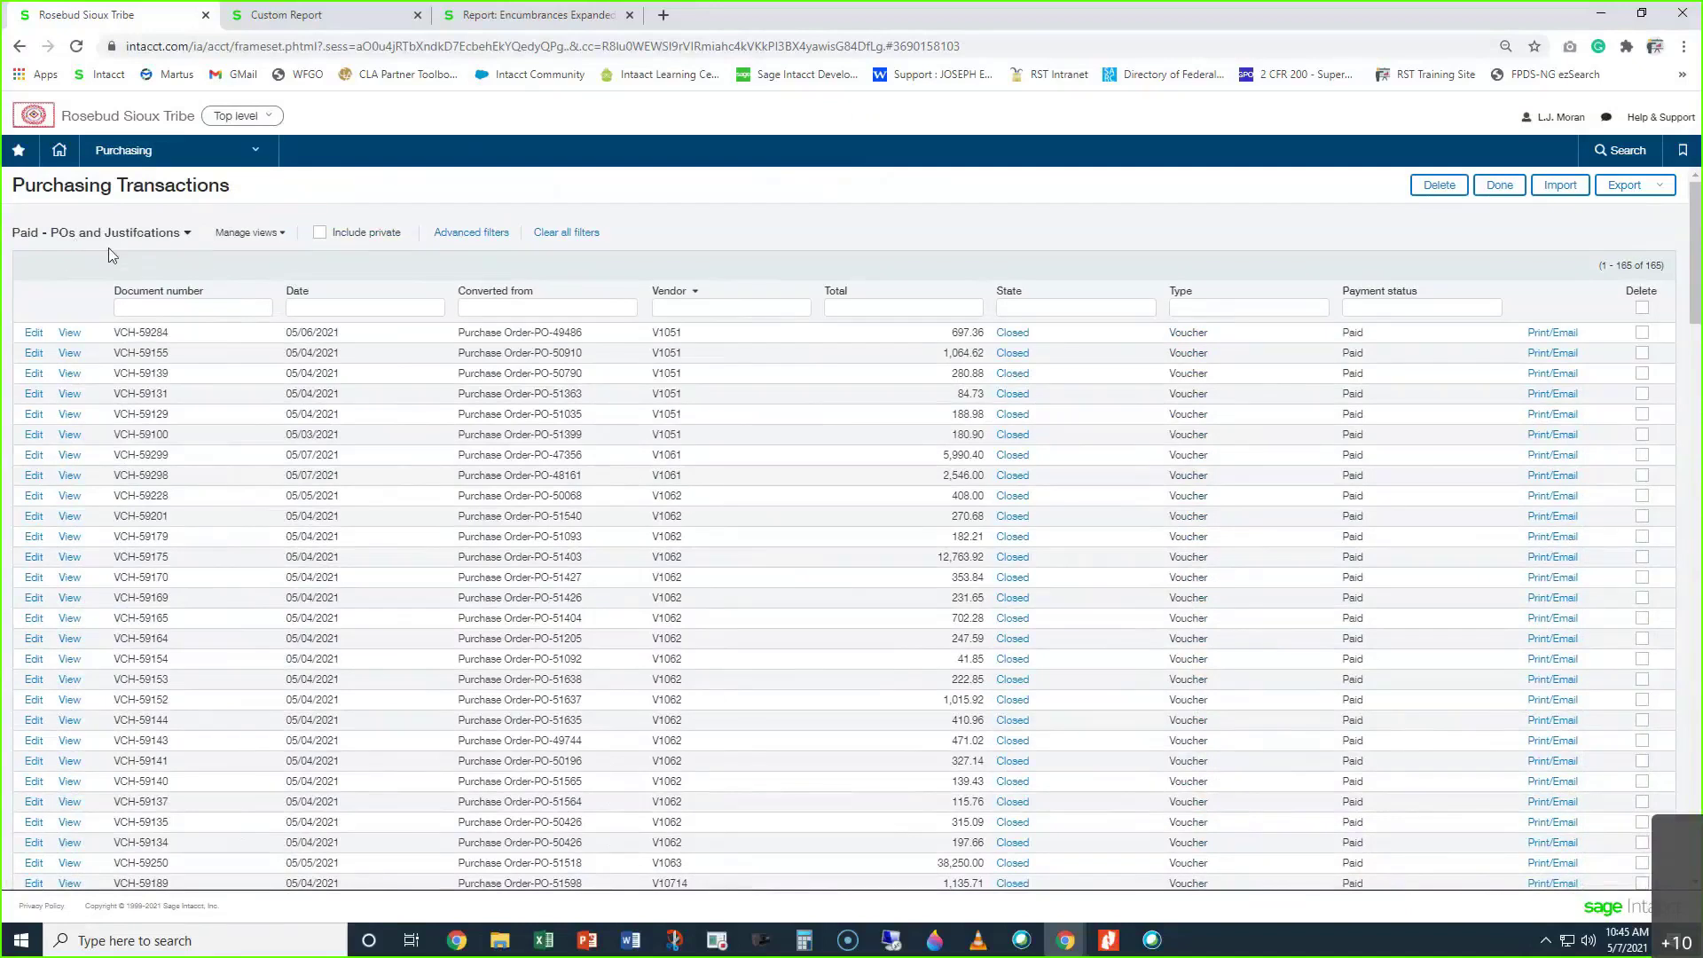
click(249, 232)
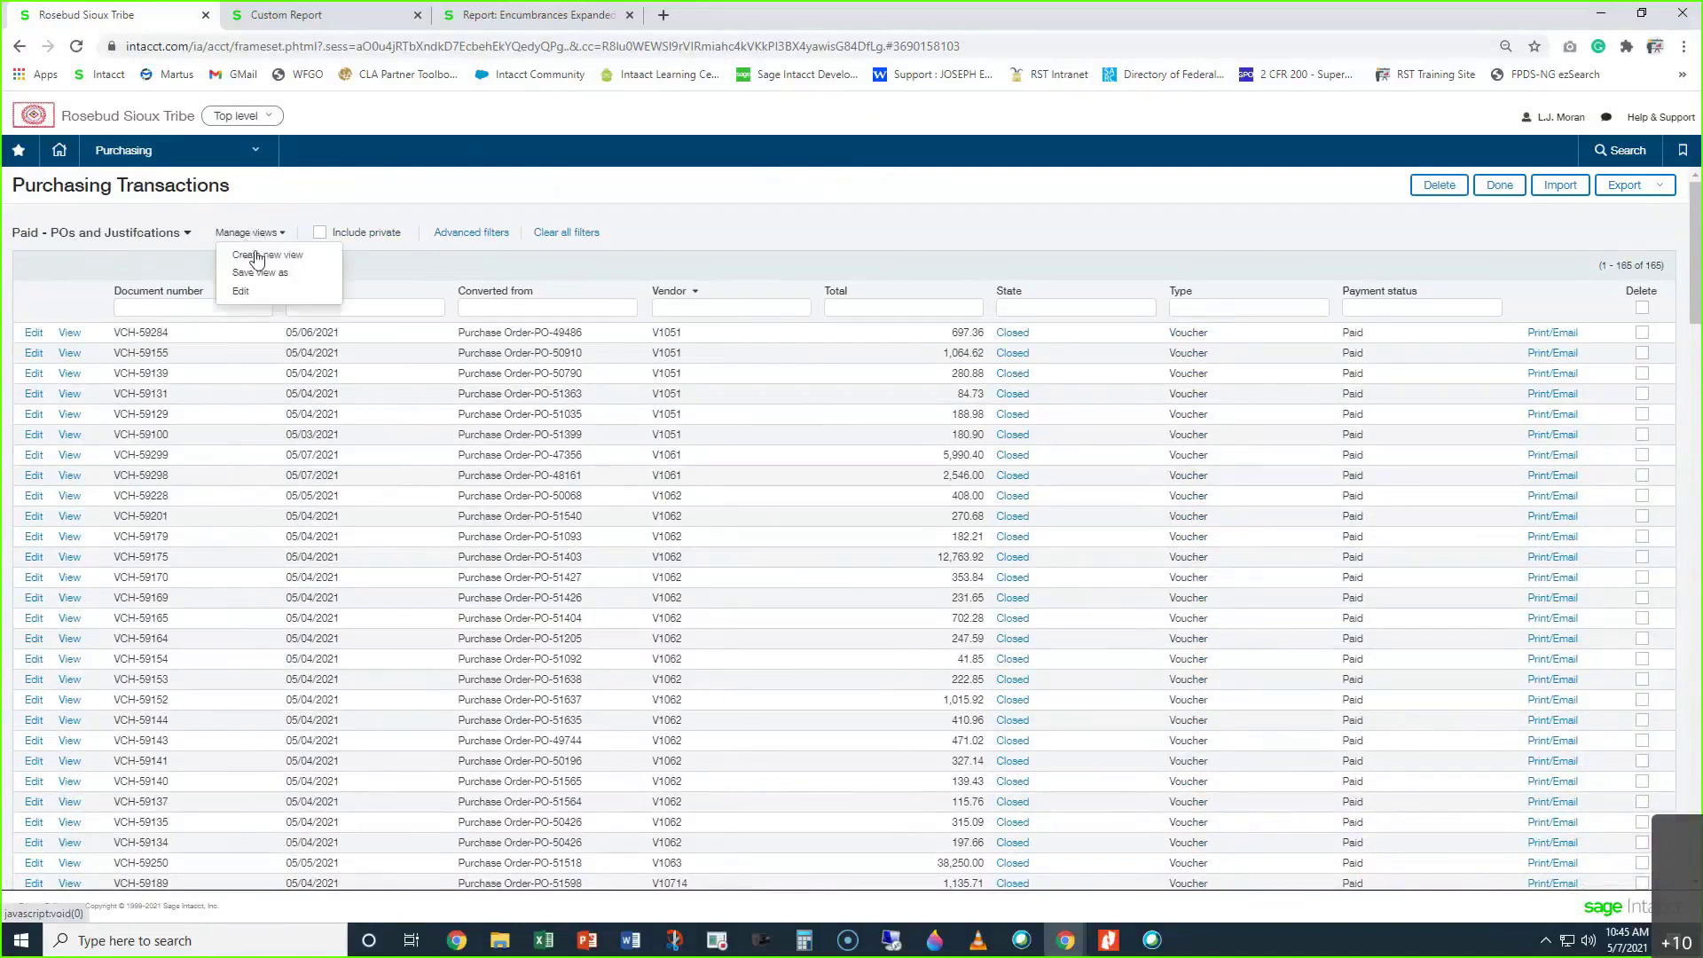
click(241, 293)
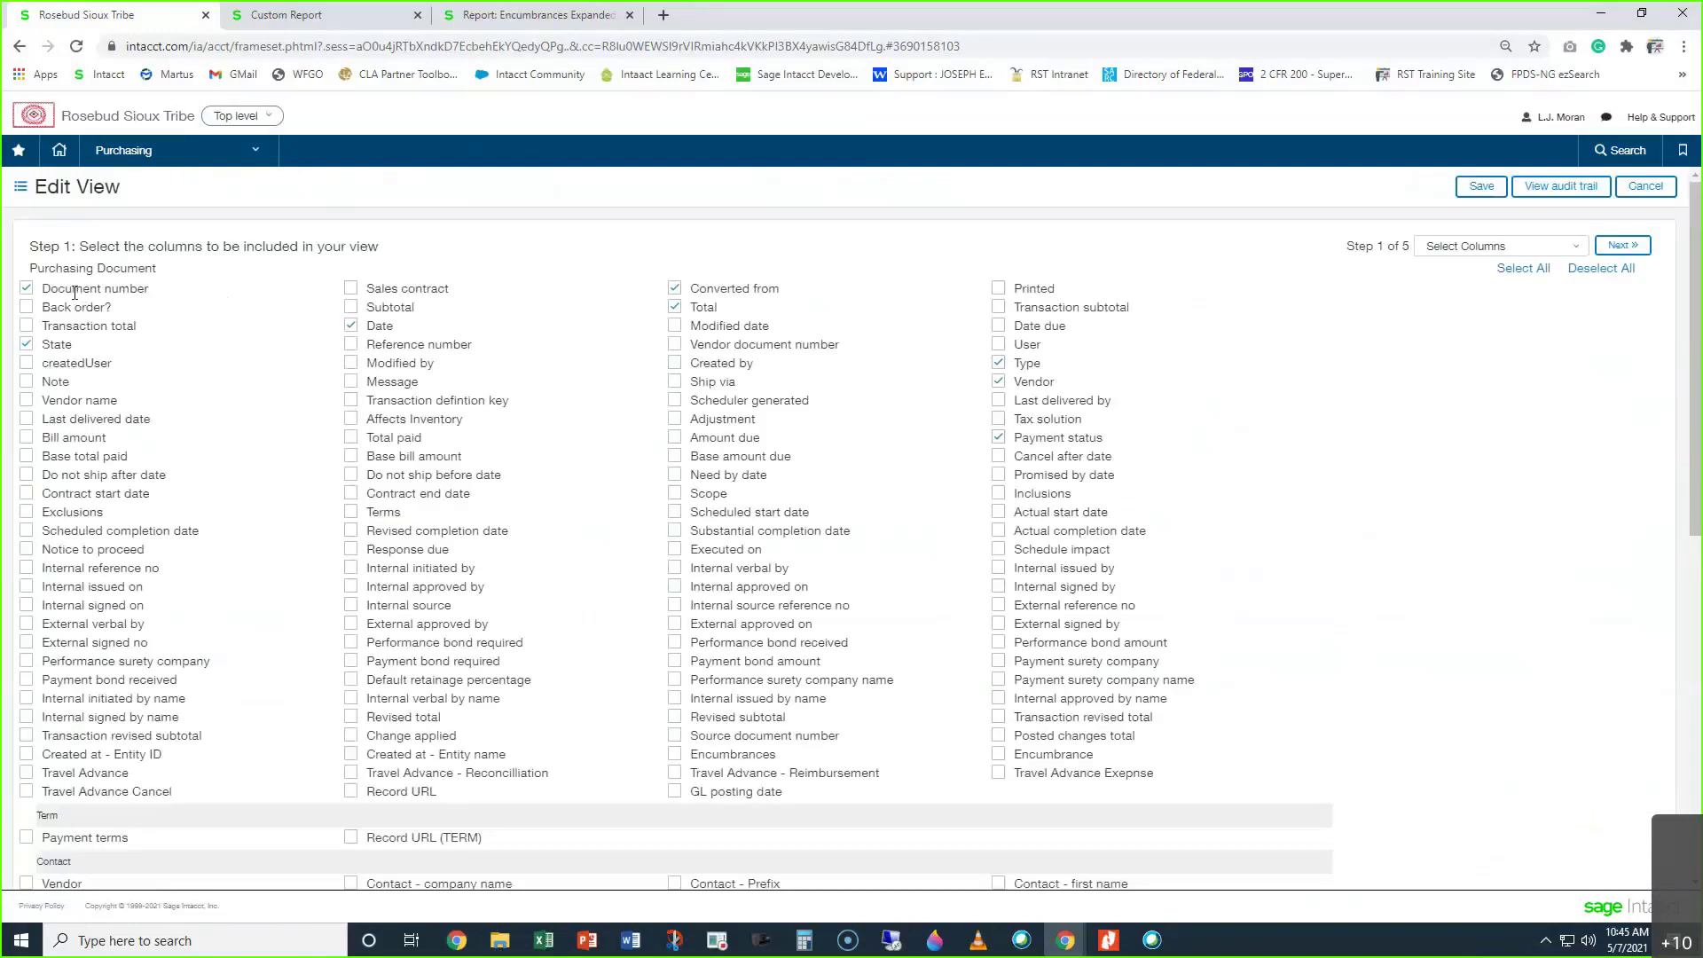
Review the columns selected for the paid transactions view, including State, Date, Total, Converted from and Payment status, and display its filters
drag(42, 344, 61, 345)
double_click(367, 327)
click(716, 306)
drag(707, 289, 750, 284)
drag(1048, 437, 1097, 430)
click(1184, 414)
click(1538, 246)
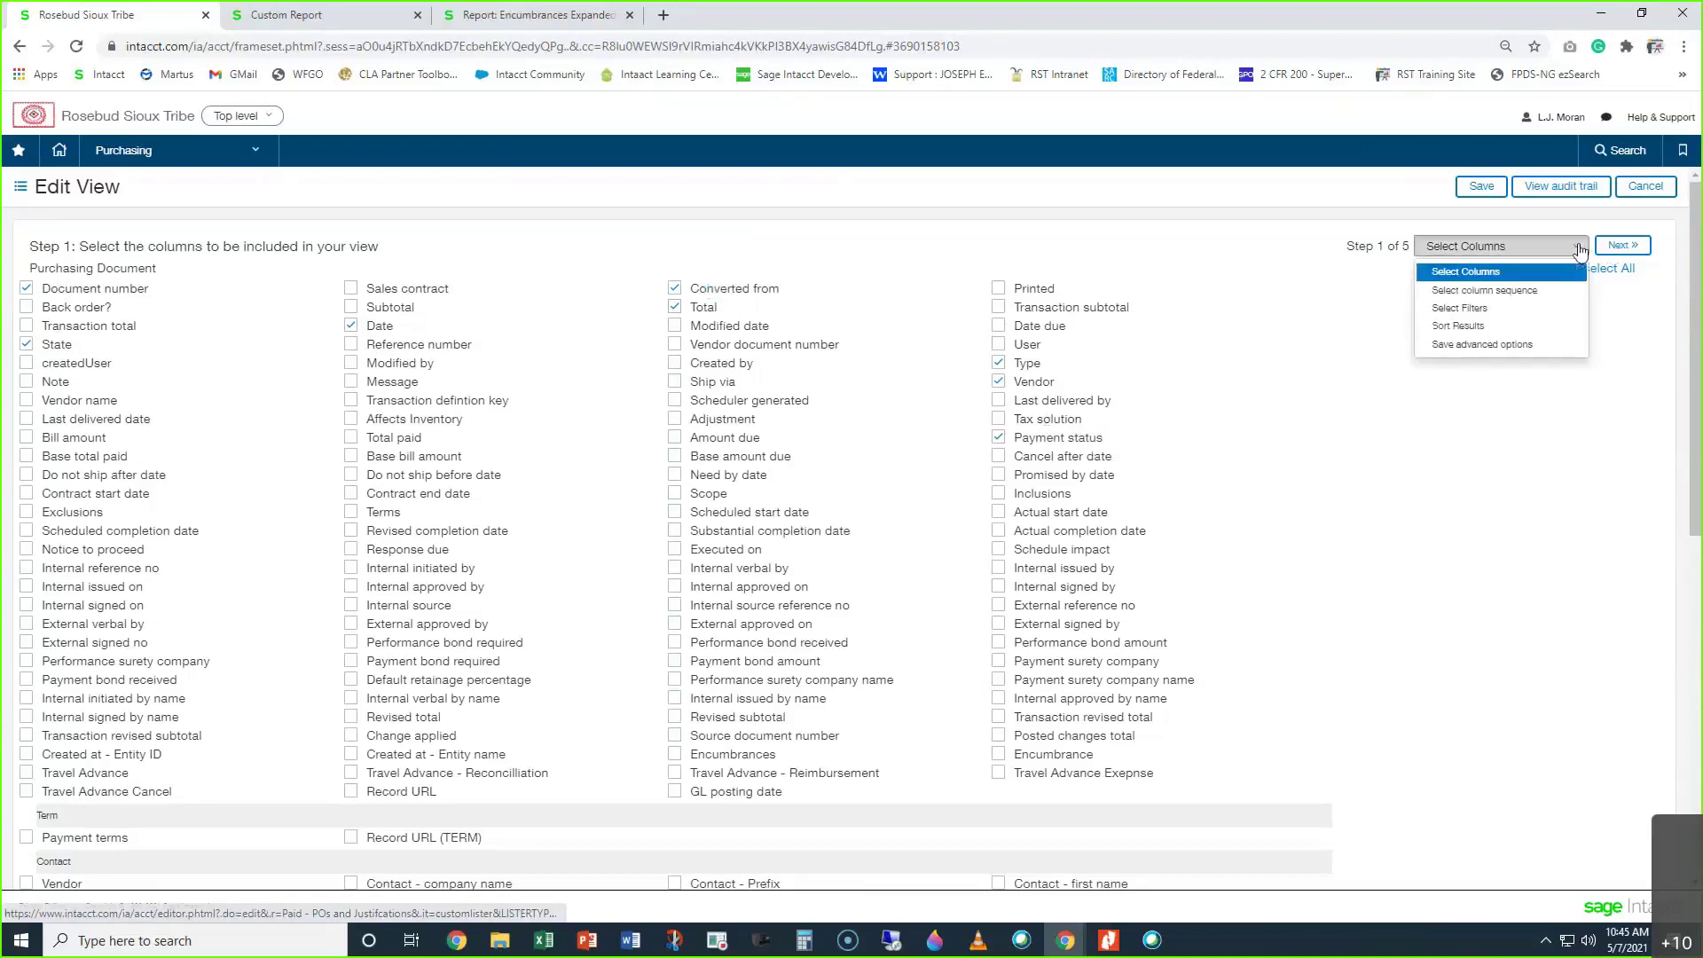
click(1522, 310)
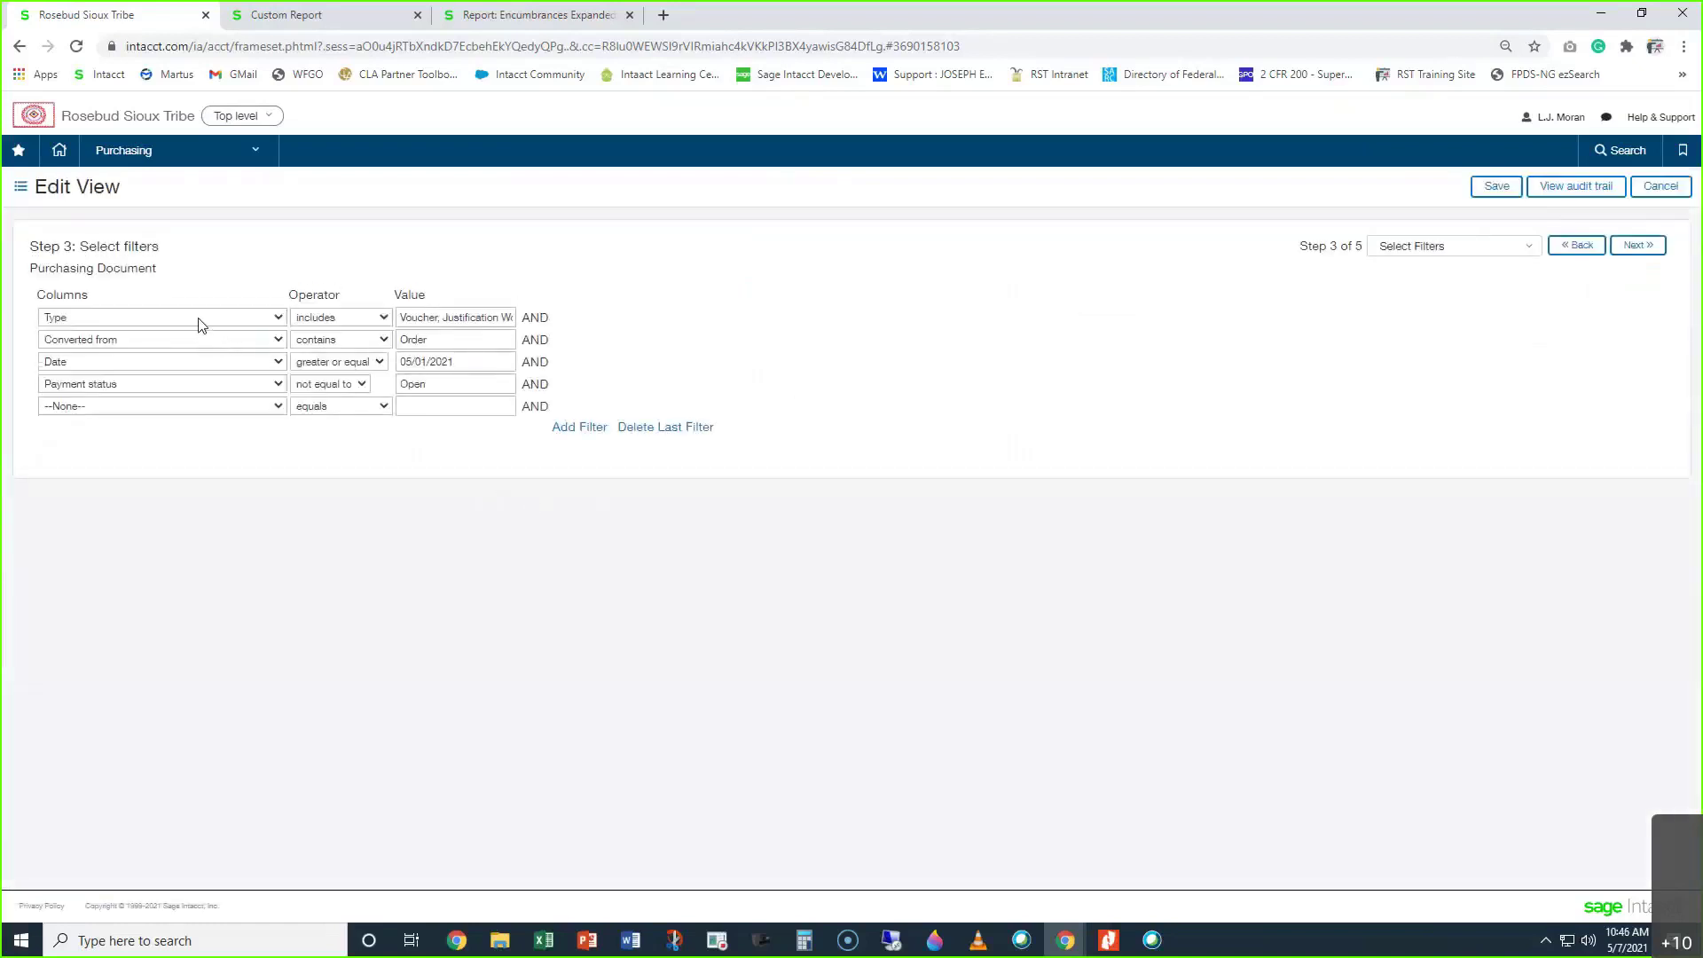
Check the full values of the Type and Converted from filters, and save the paid transactions view
click(423, 317)
key(End)
key(Home)
click(450, 346)
click(1499, 188)
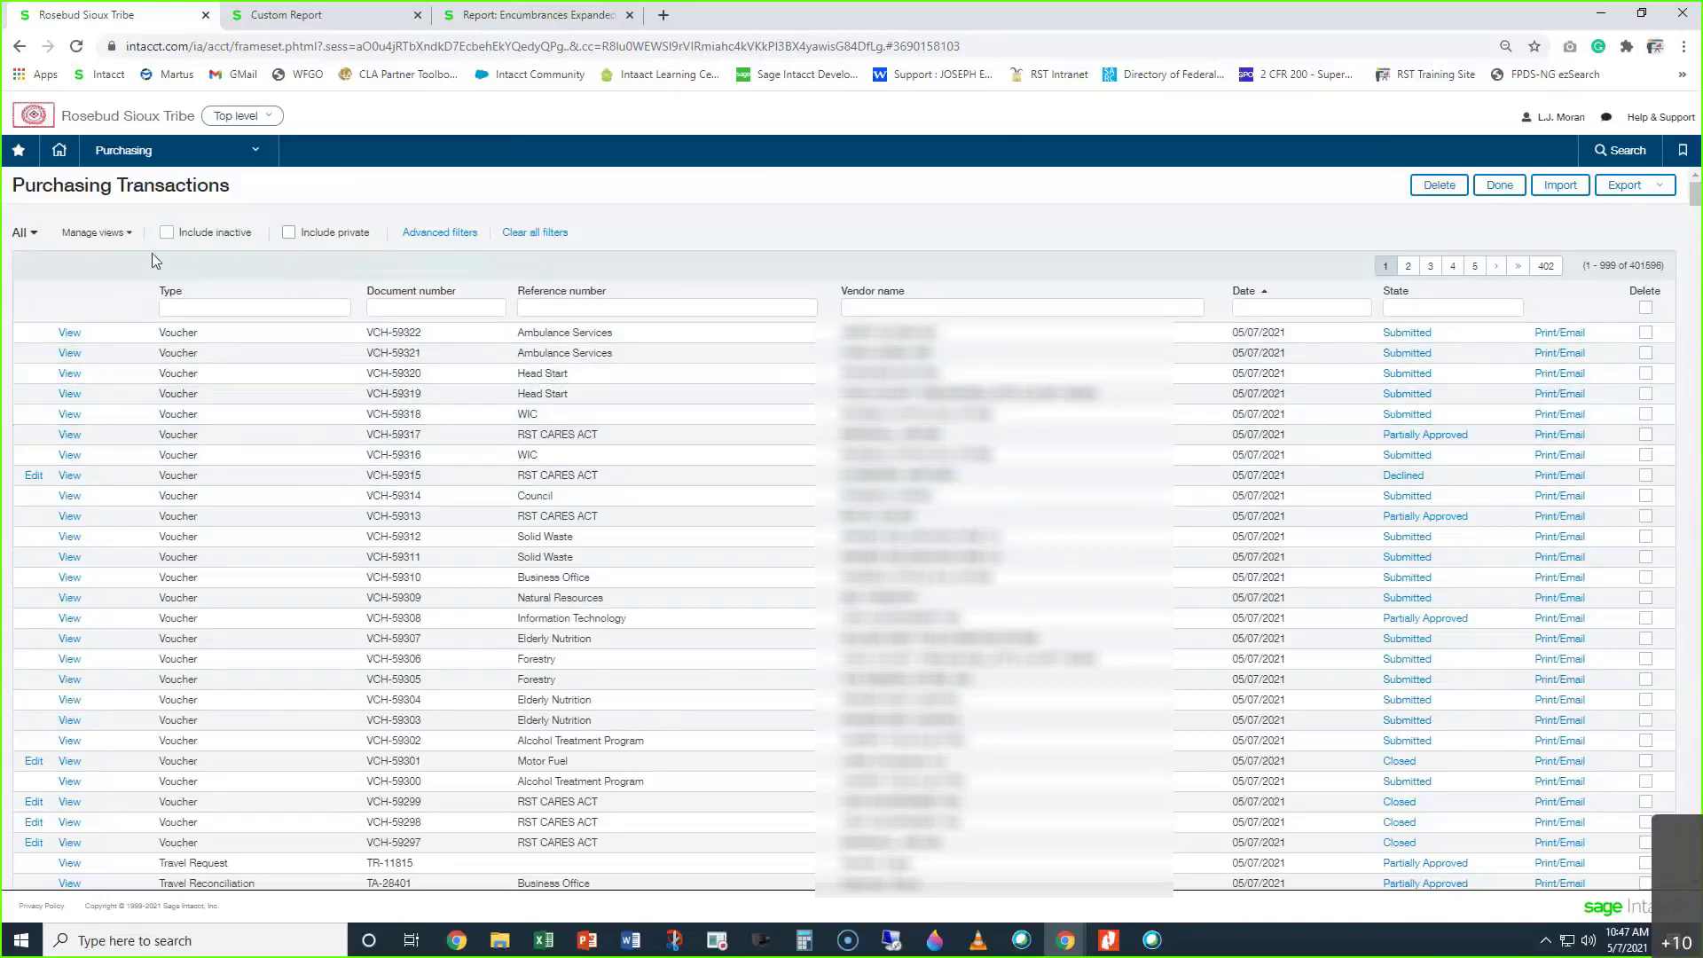
Display the purchasing transactions list with the "Paid - POs and Justifcations" view
click(95, 233)
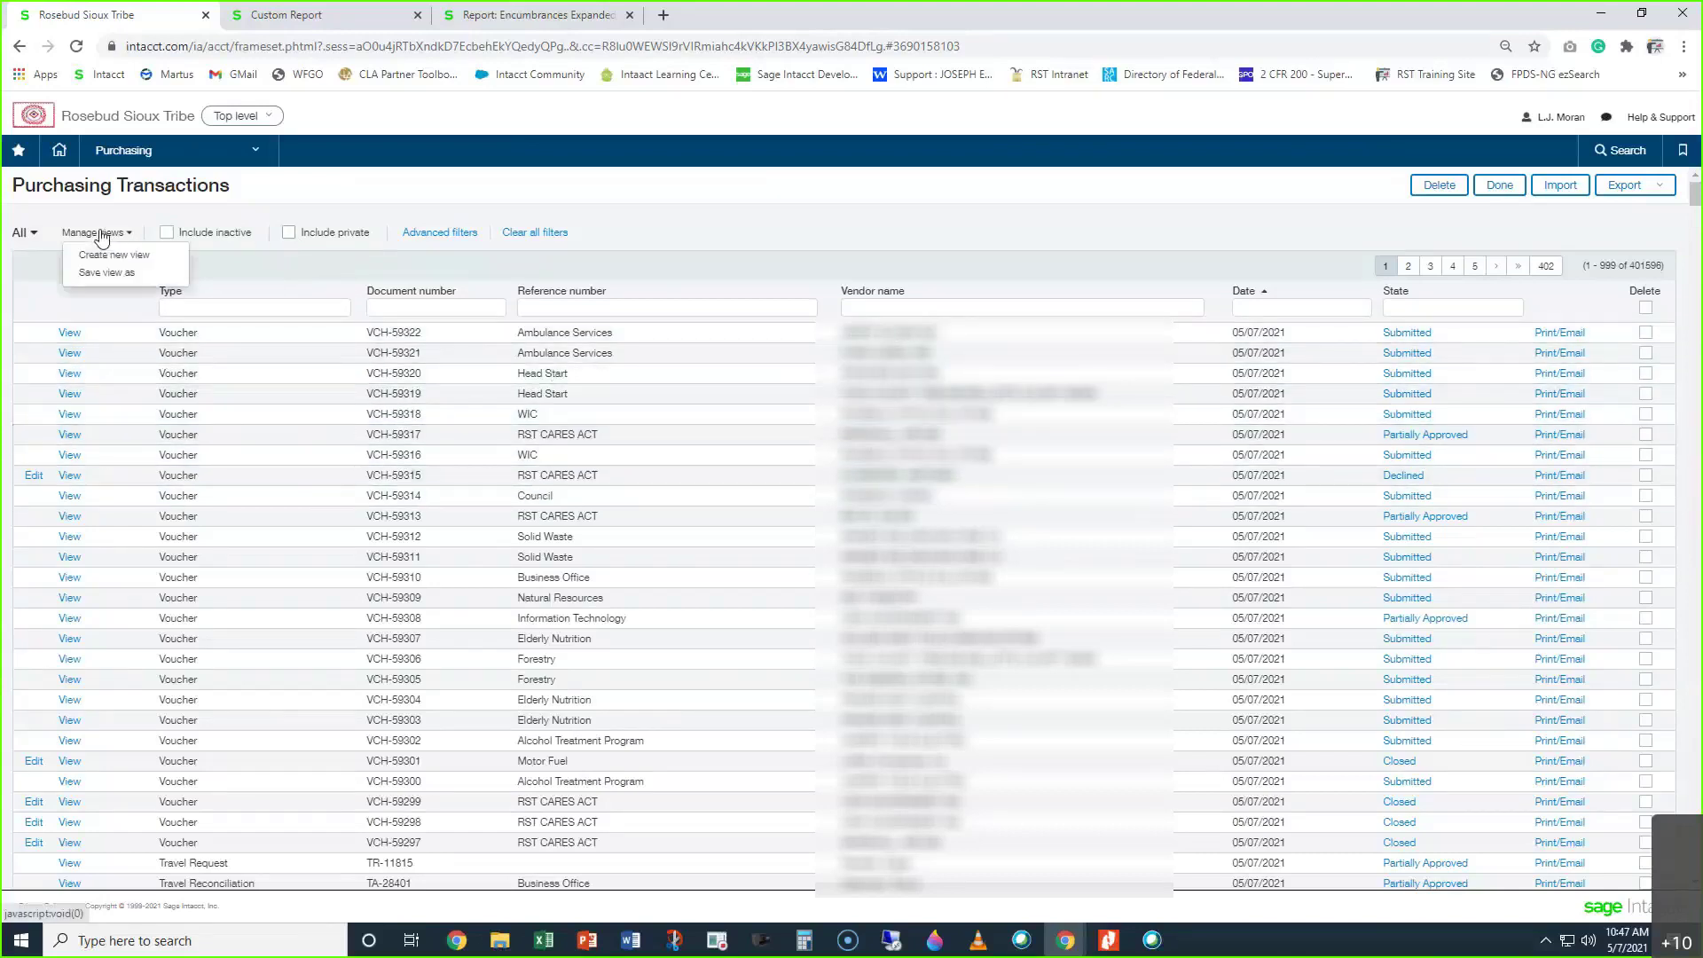
click(25, 232)
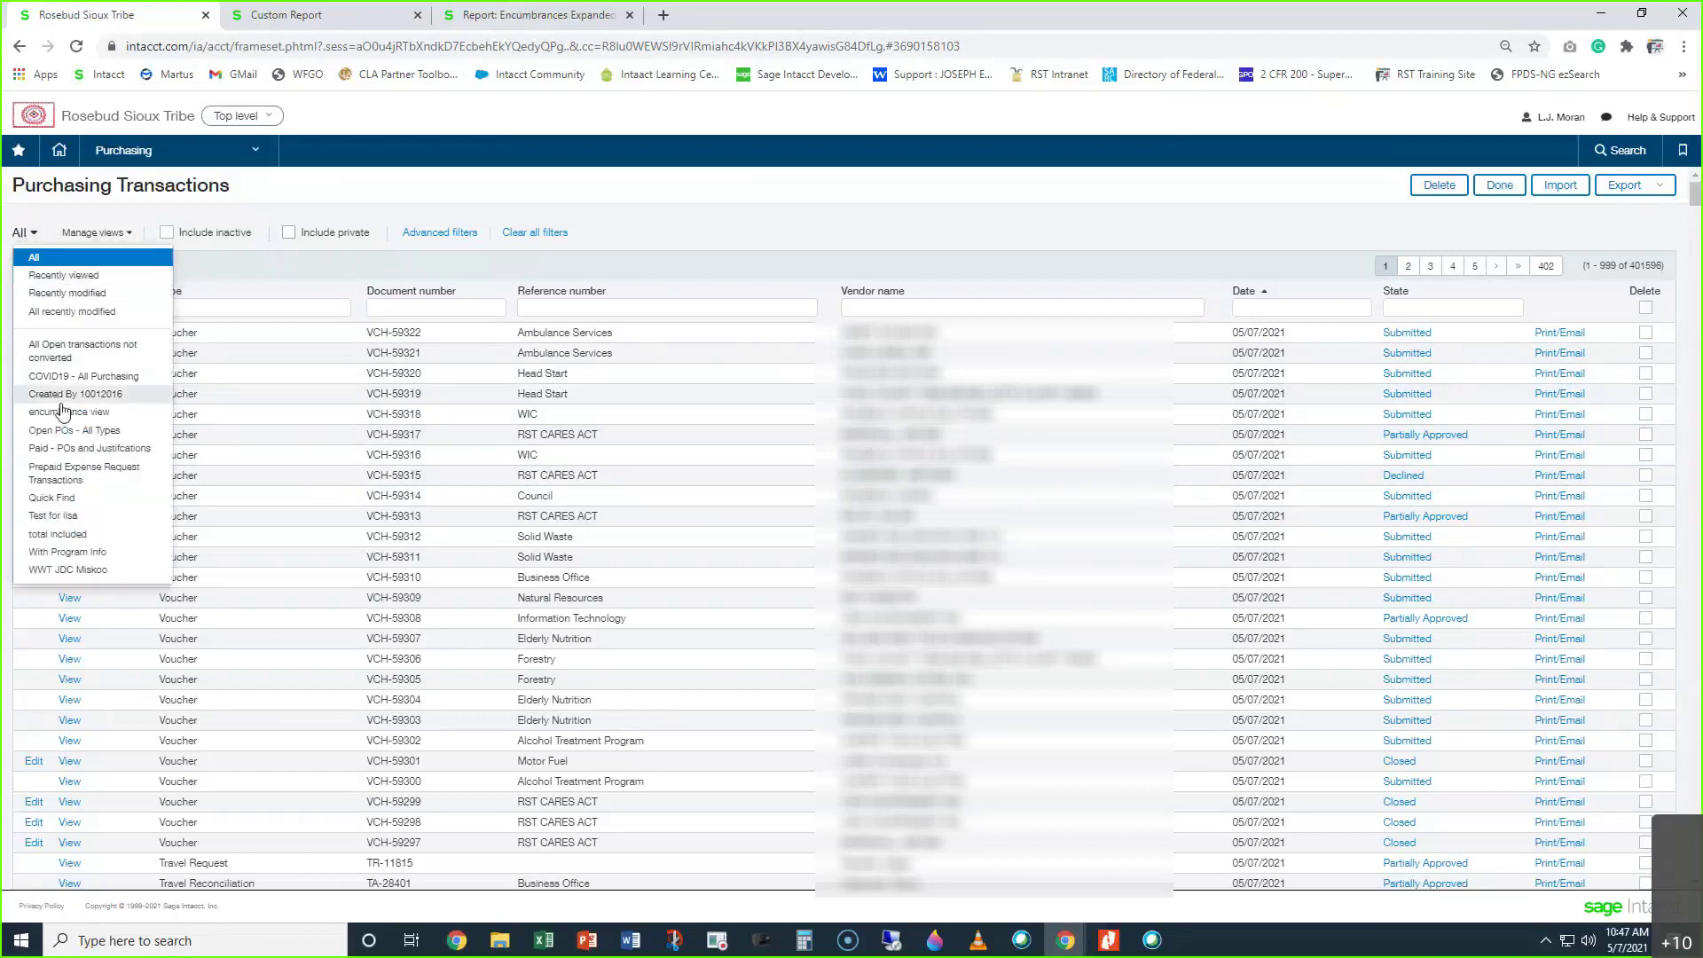
click(87, 451)
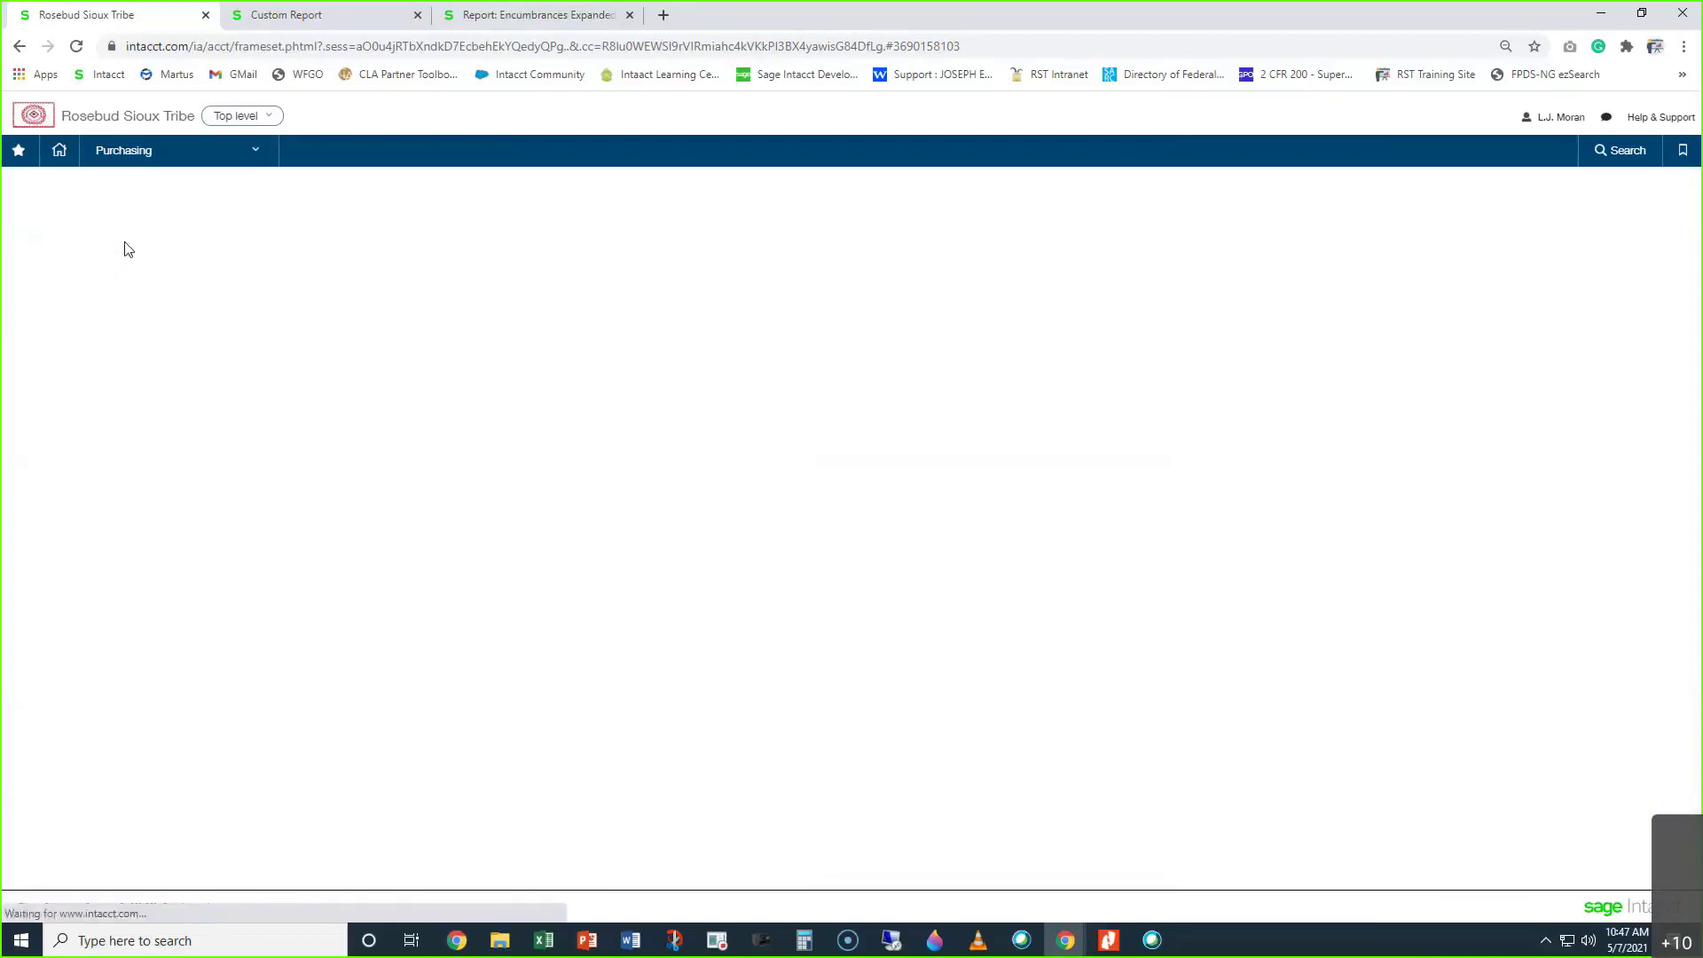
click(245, 233)
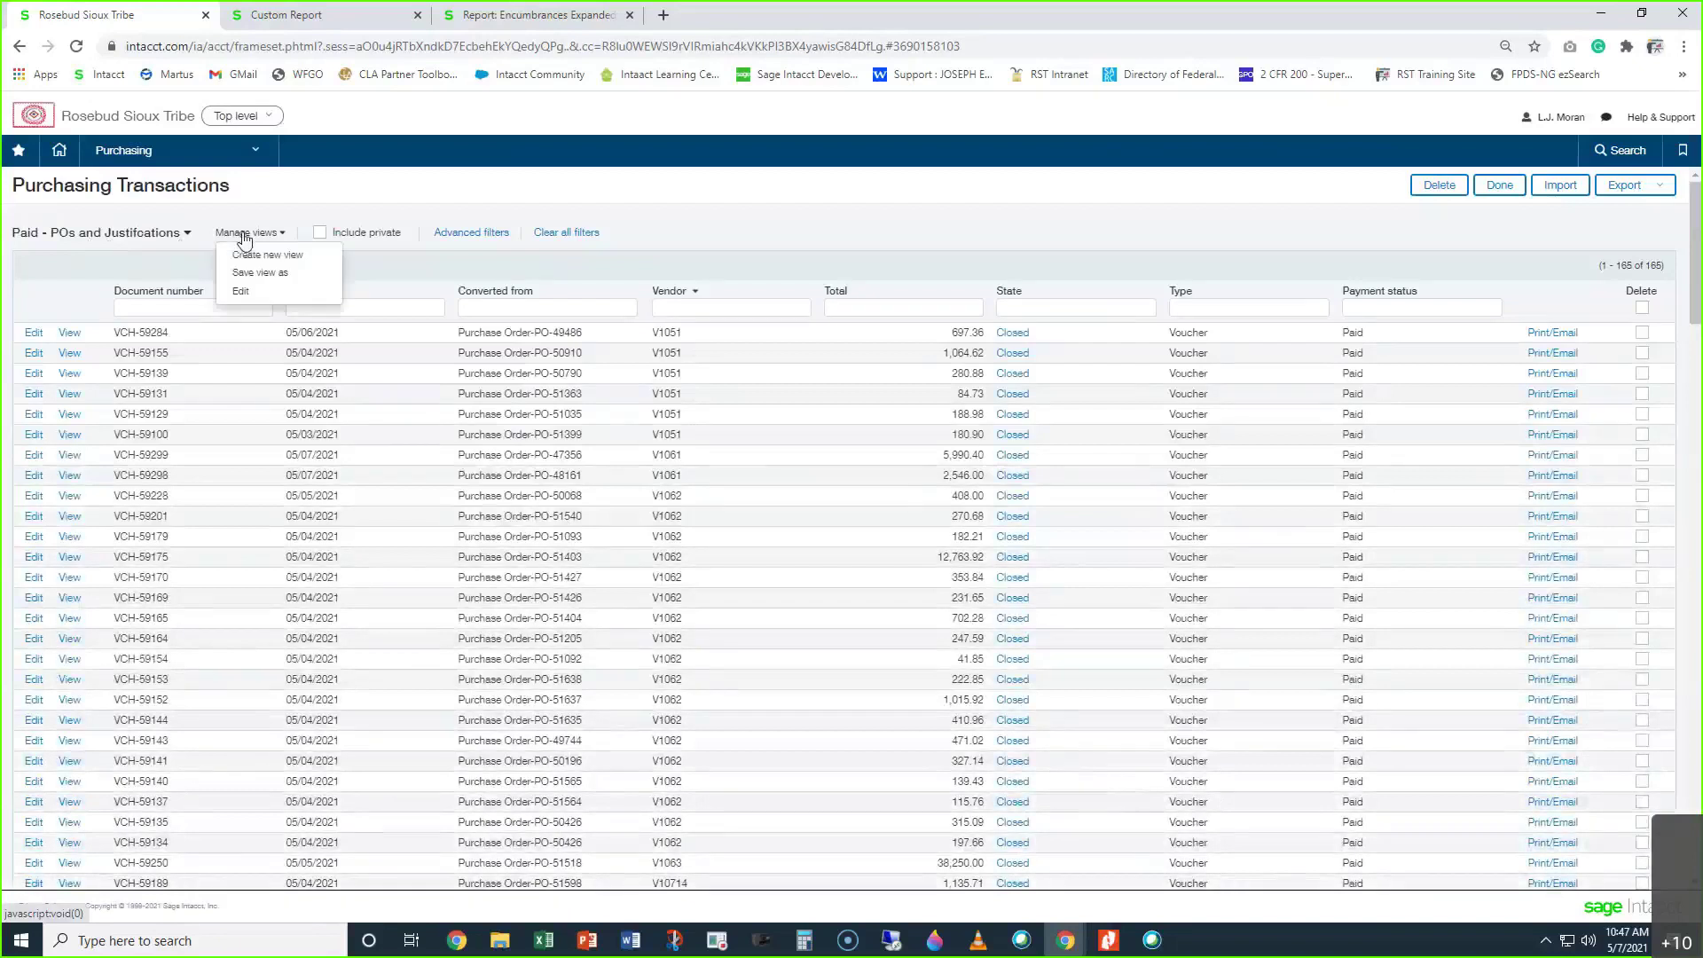
Examine the Converted from purchase order of the first voucher in the paid list
click(459, 333)
double_click(461, 332)
drag(534, 334, 592, 335)
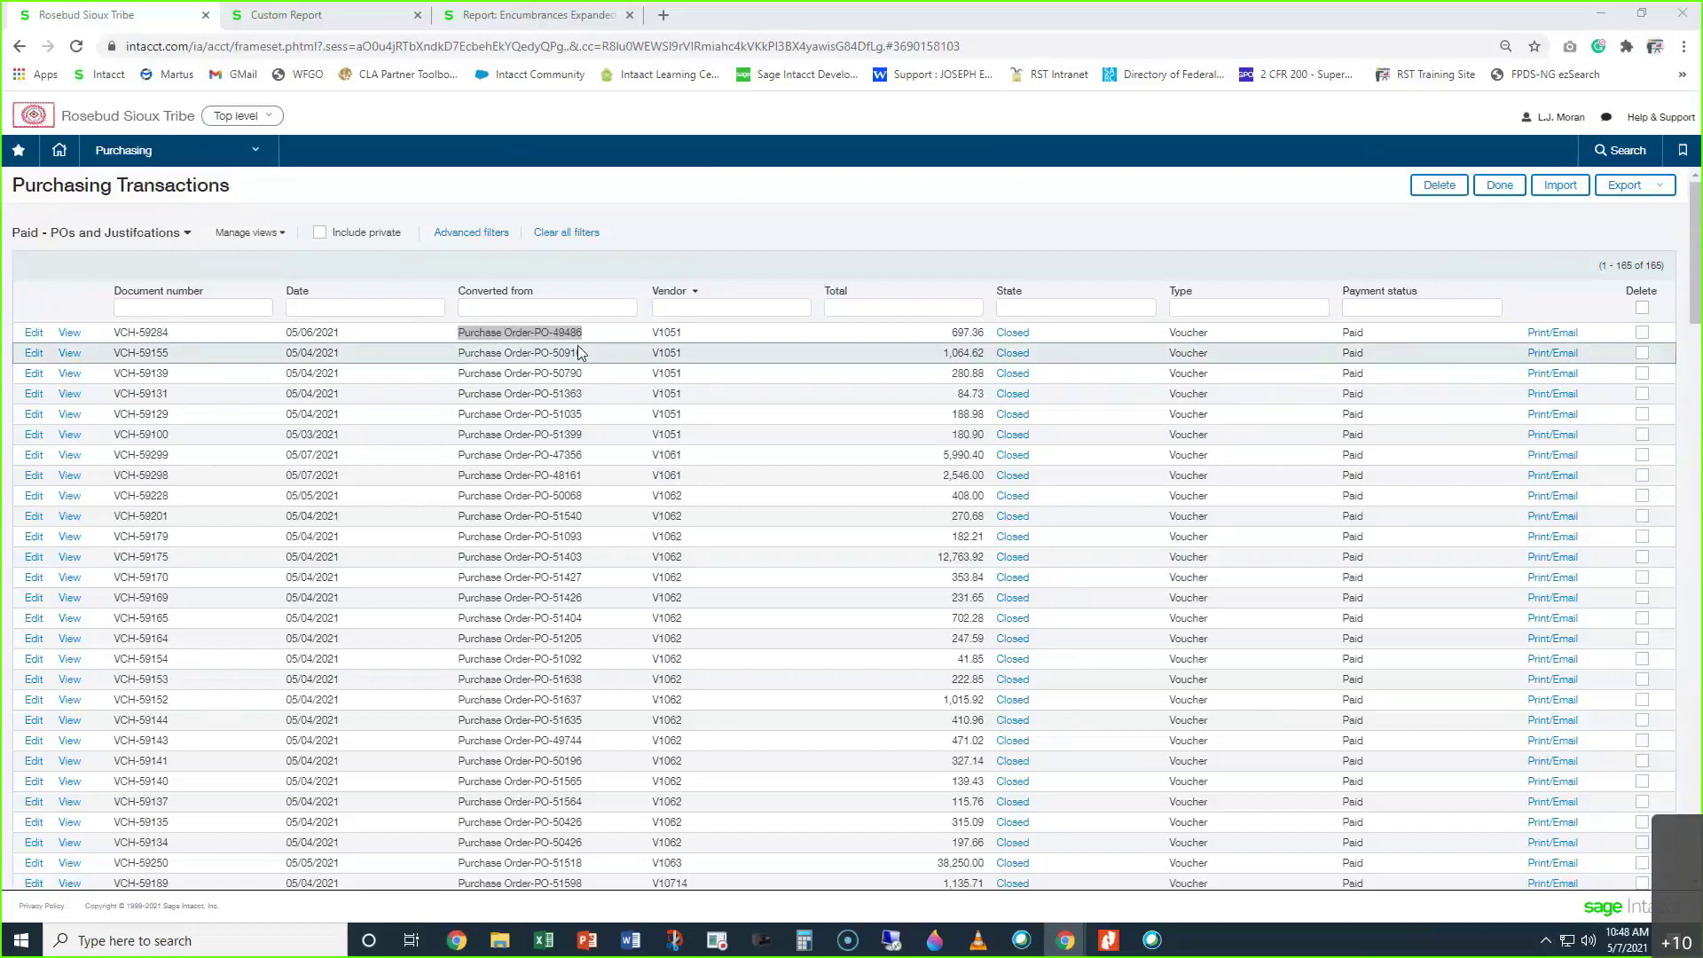
click(623, 337)
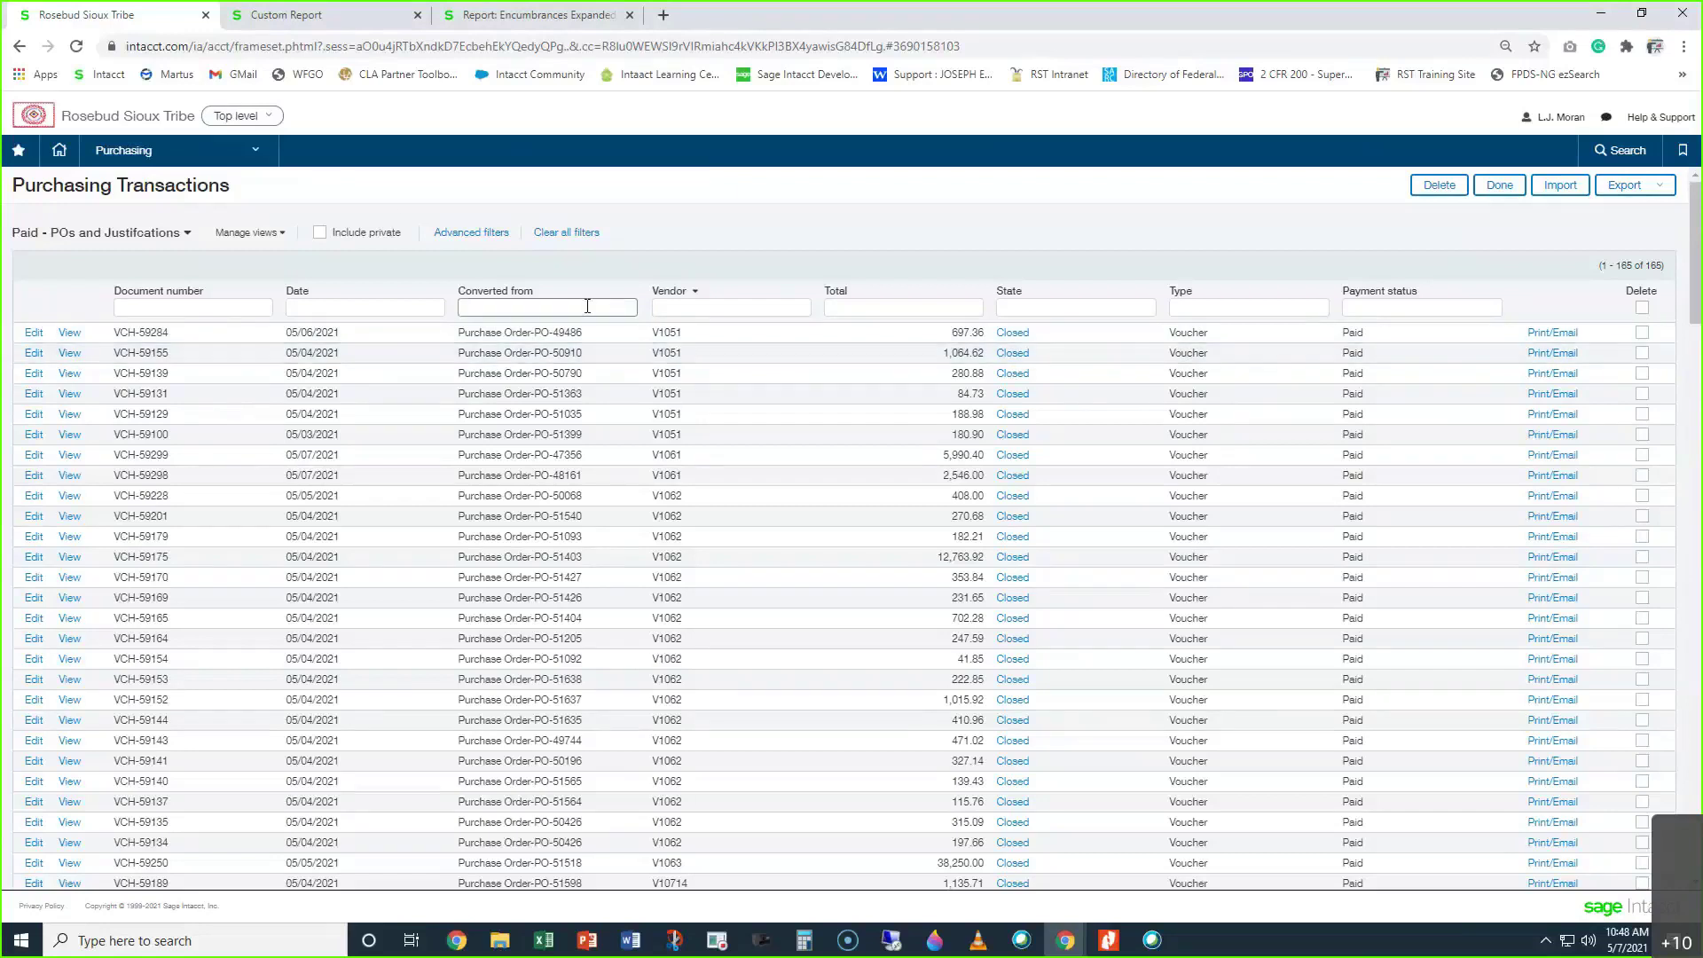
Open the 3--General Account entity from the top level to see its paid purchasing transactions
click(258, 118)
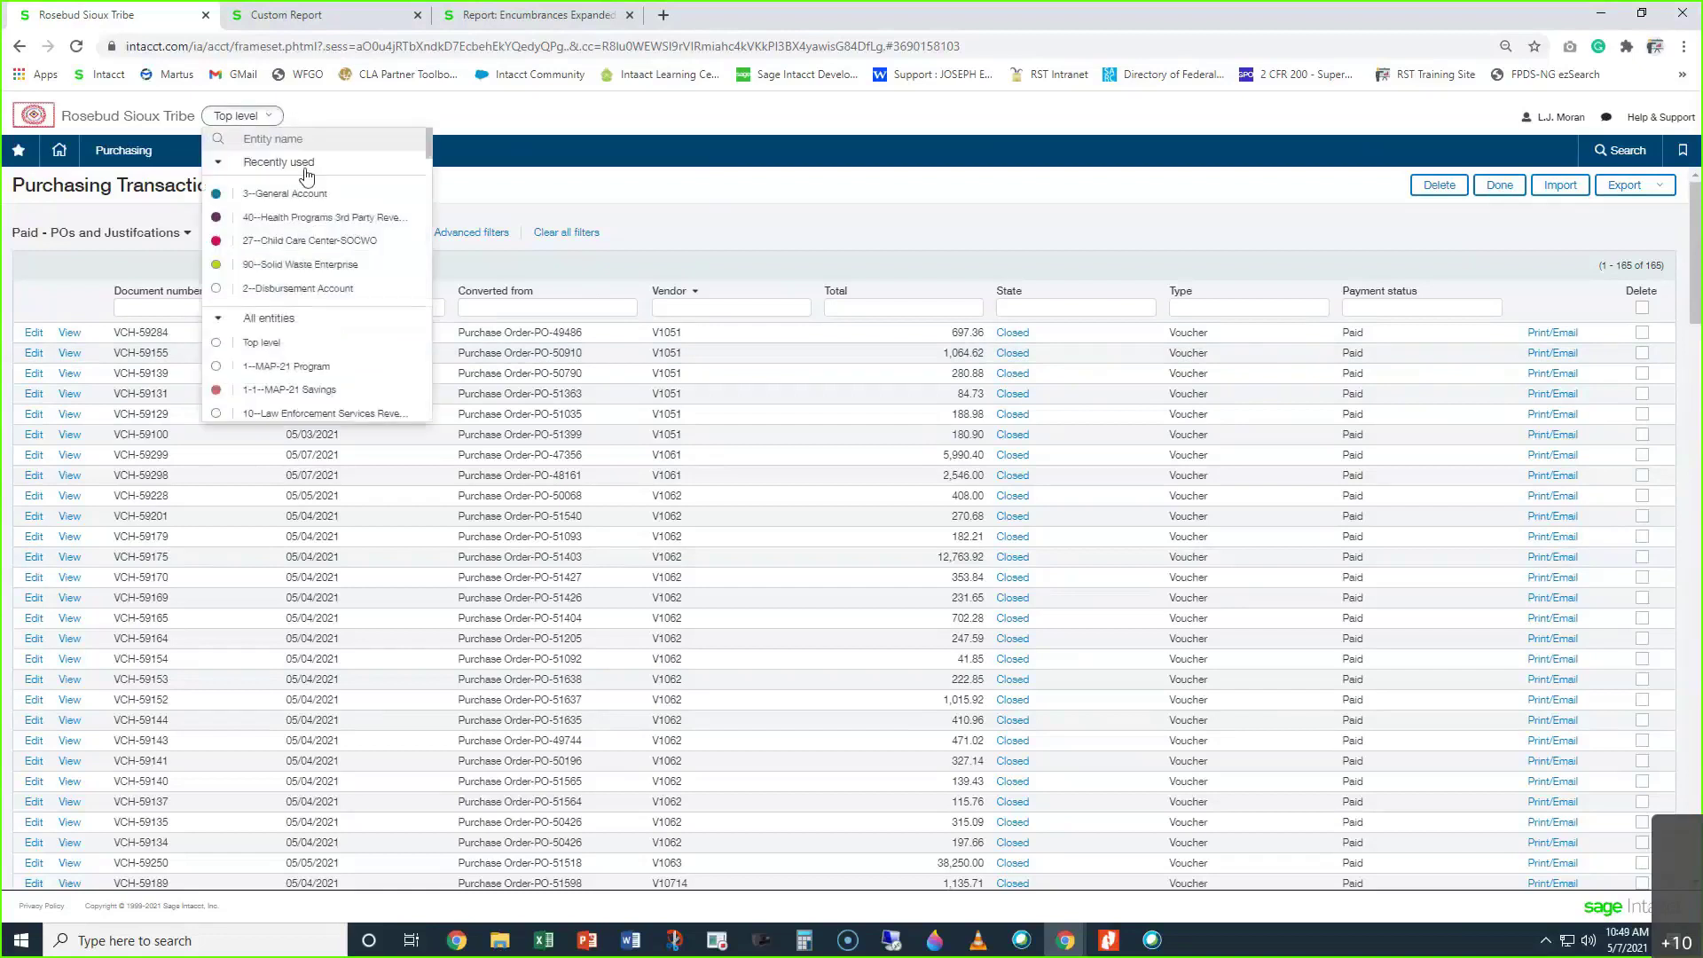
scroll(318, 268, down, 1)
scroll(317, 267, down, 2)
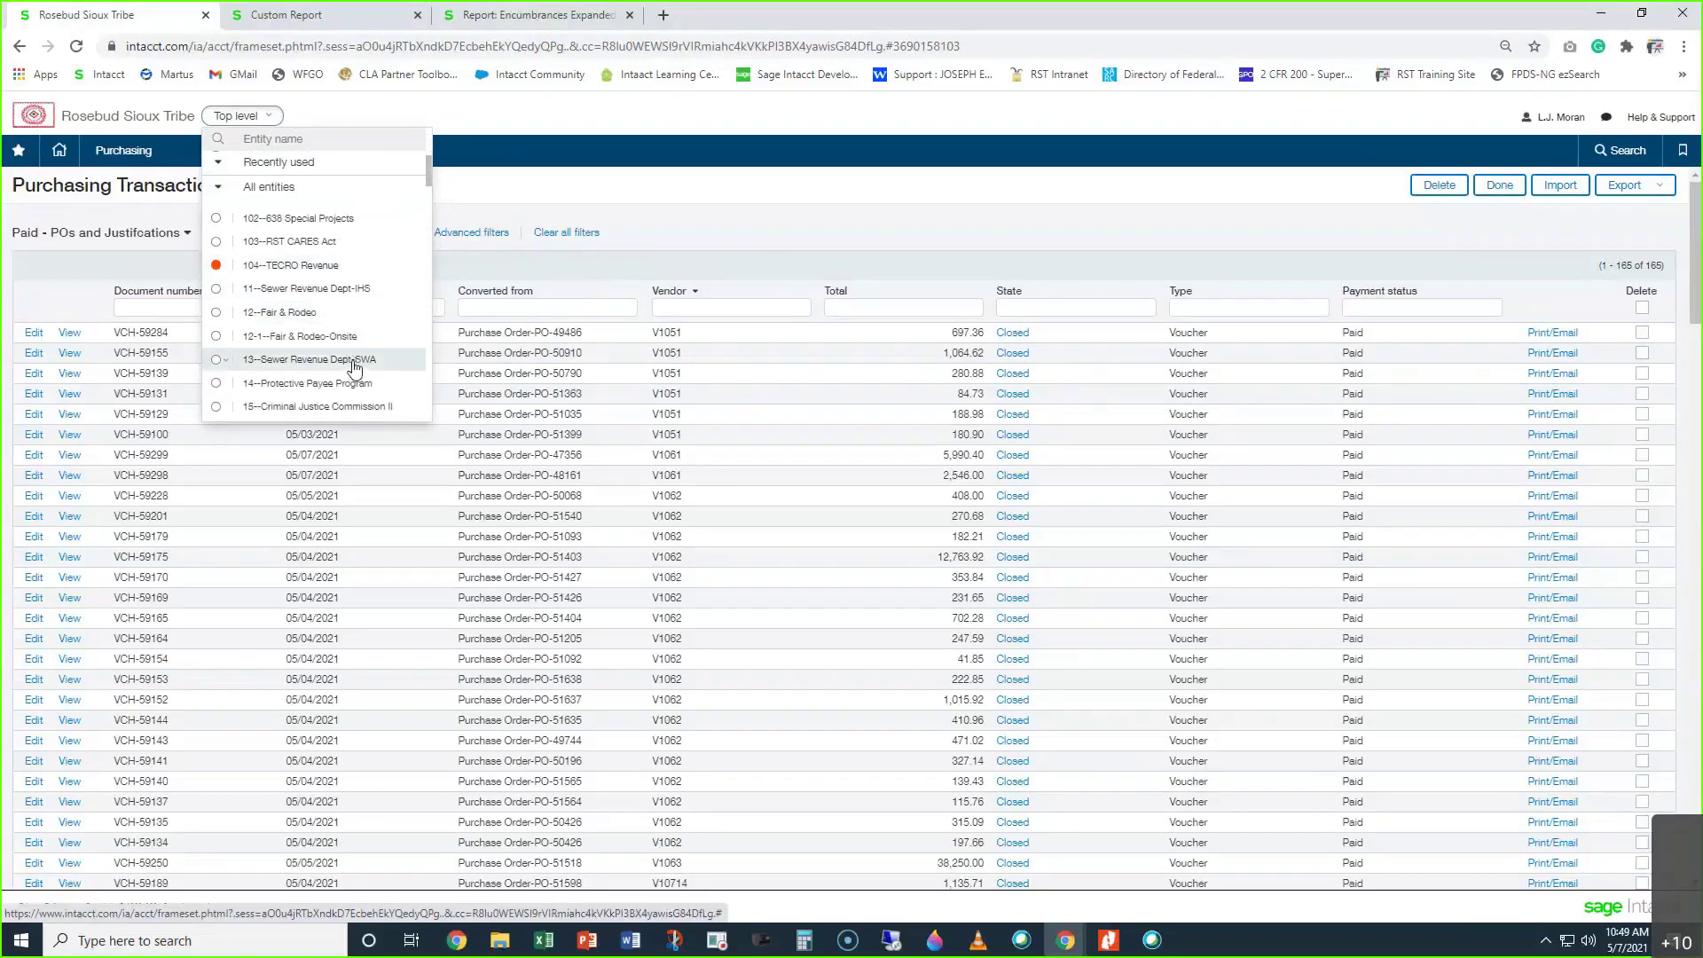
scroll(351, 364, up, 2)
scroll(351, 359, down, 3)
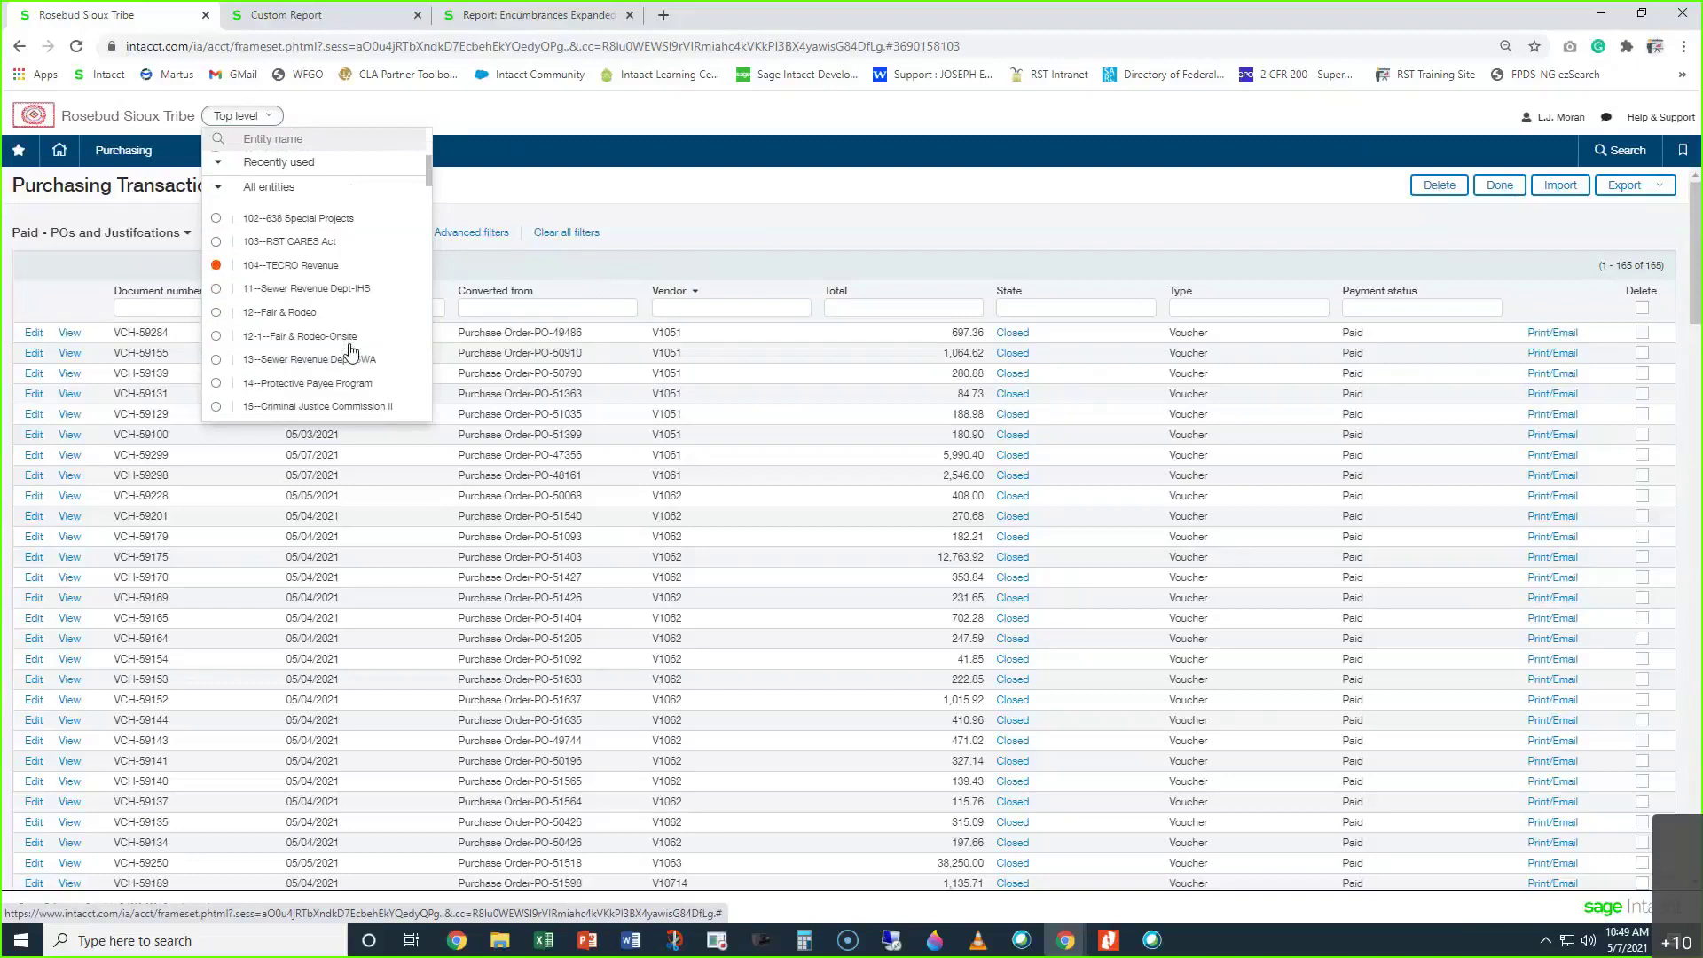
scroll(349, 348, down, 3)
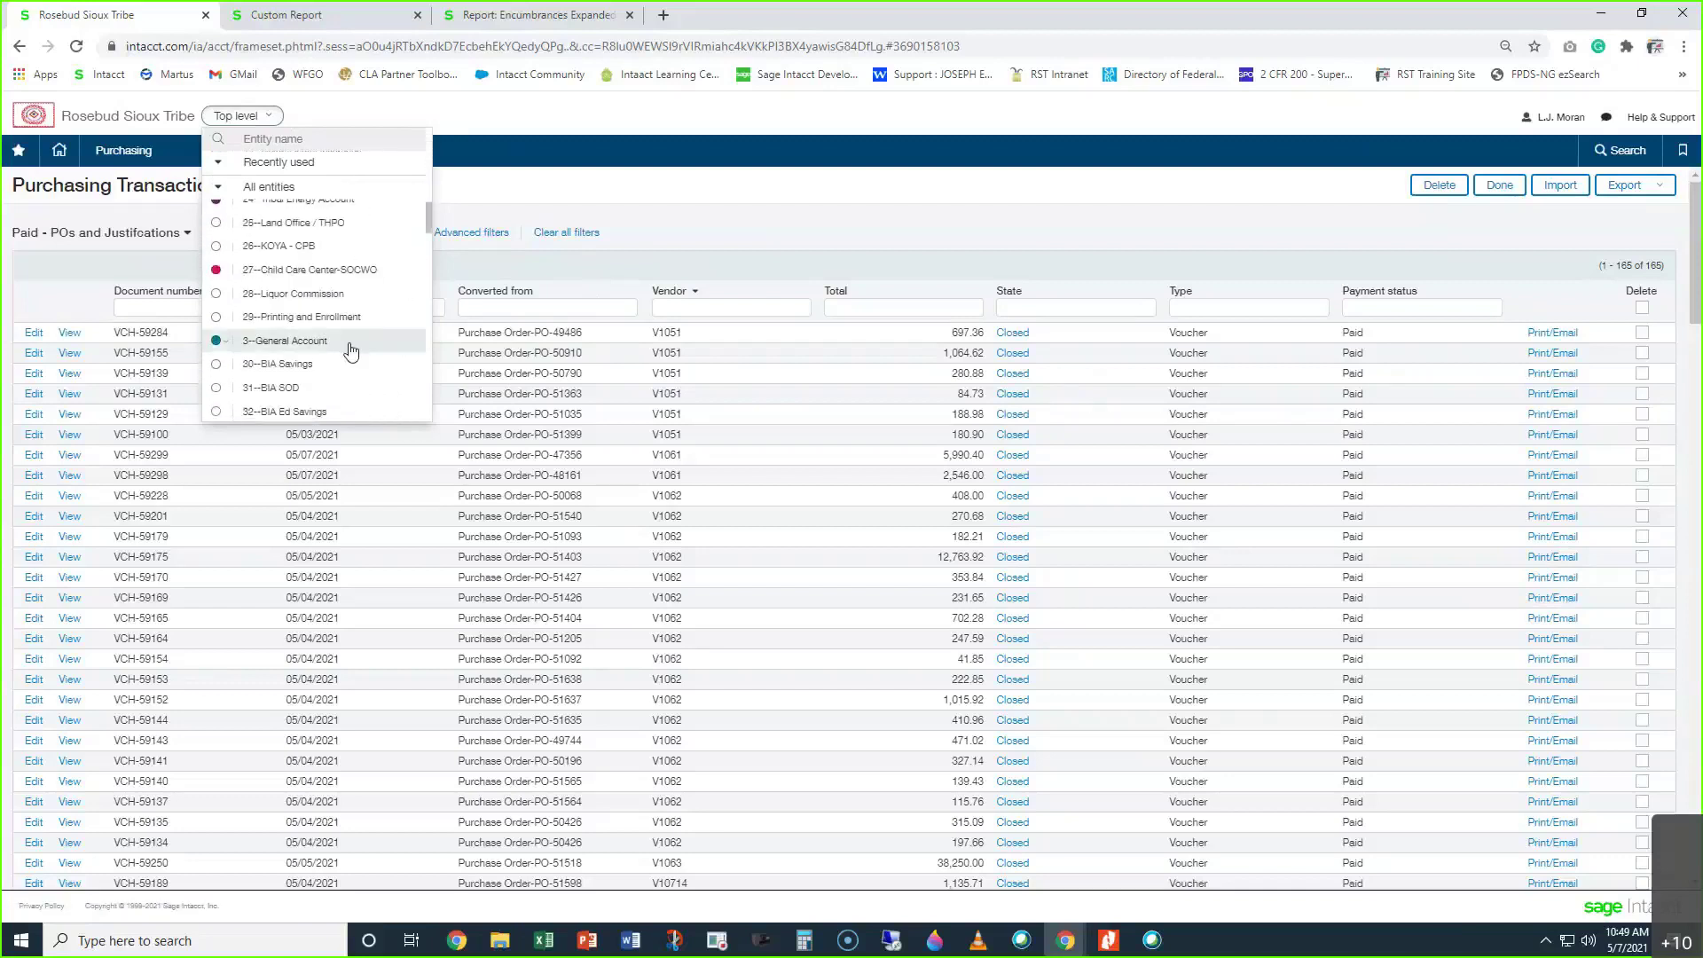
click(293, 340)
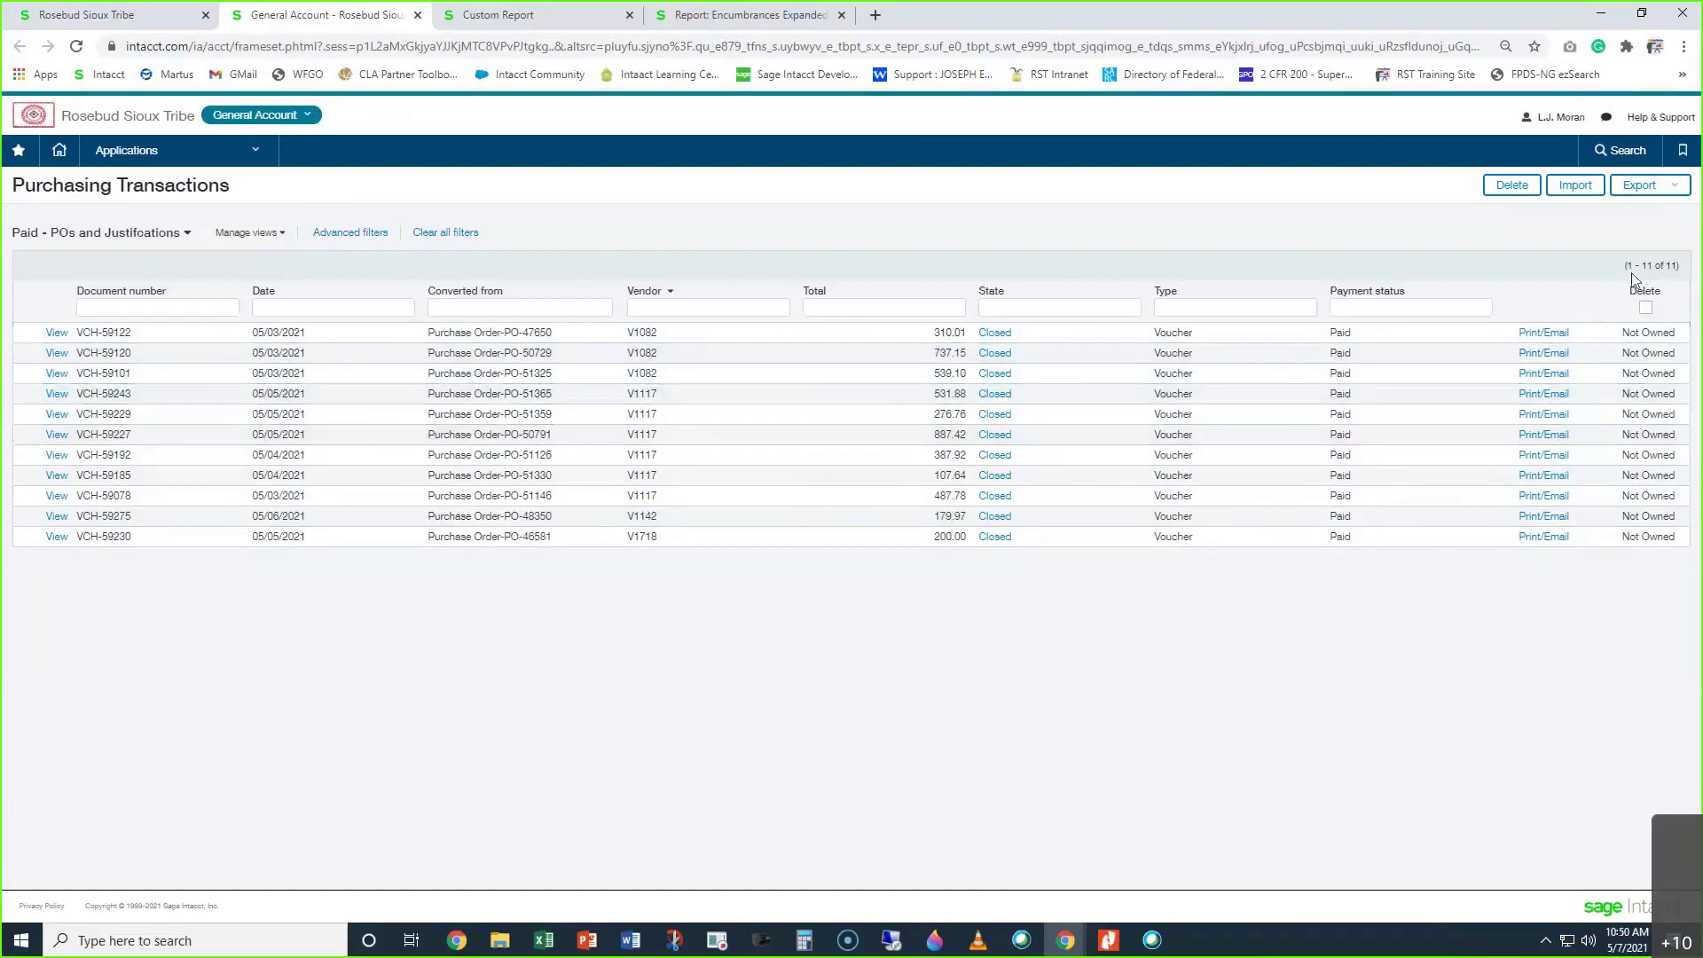
Examine the General Account's record count, vendors, source purchase orders and voucher numbers in the paid view
drag(1625, 266, 1677, 269)
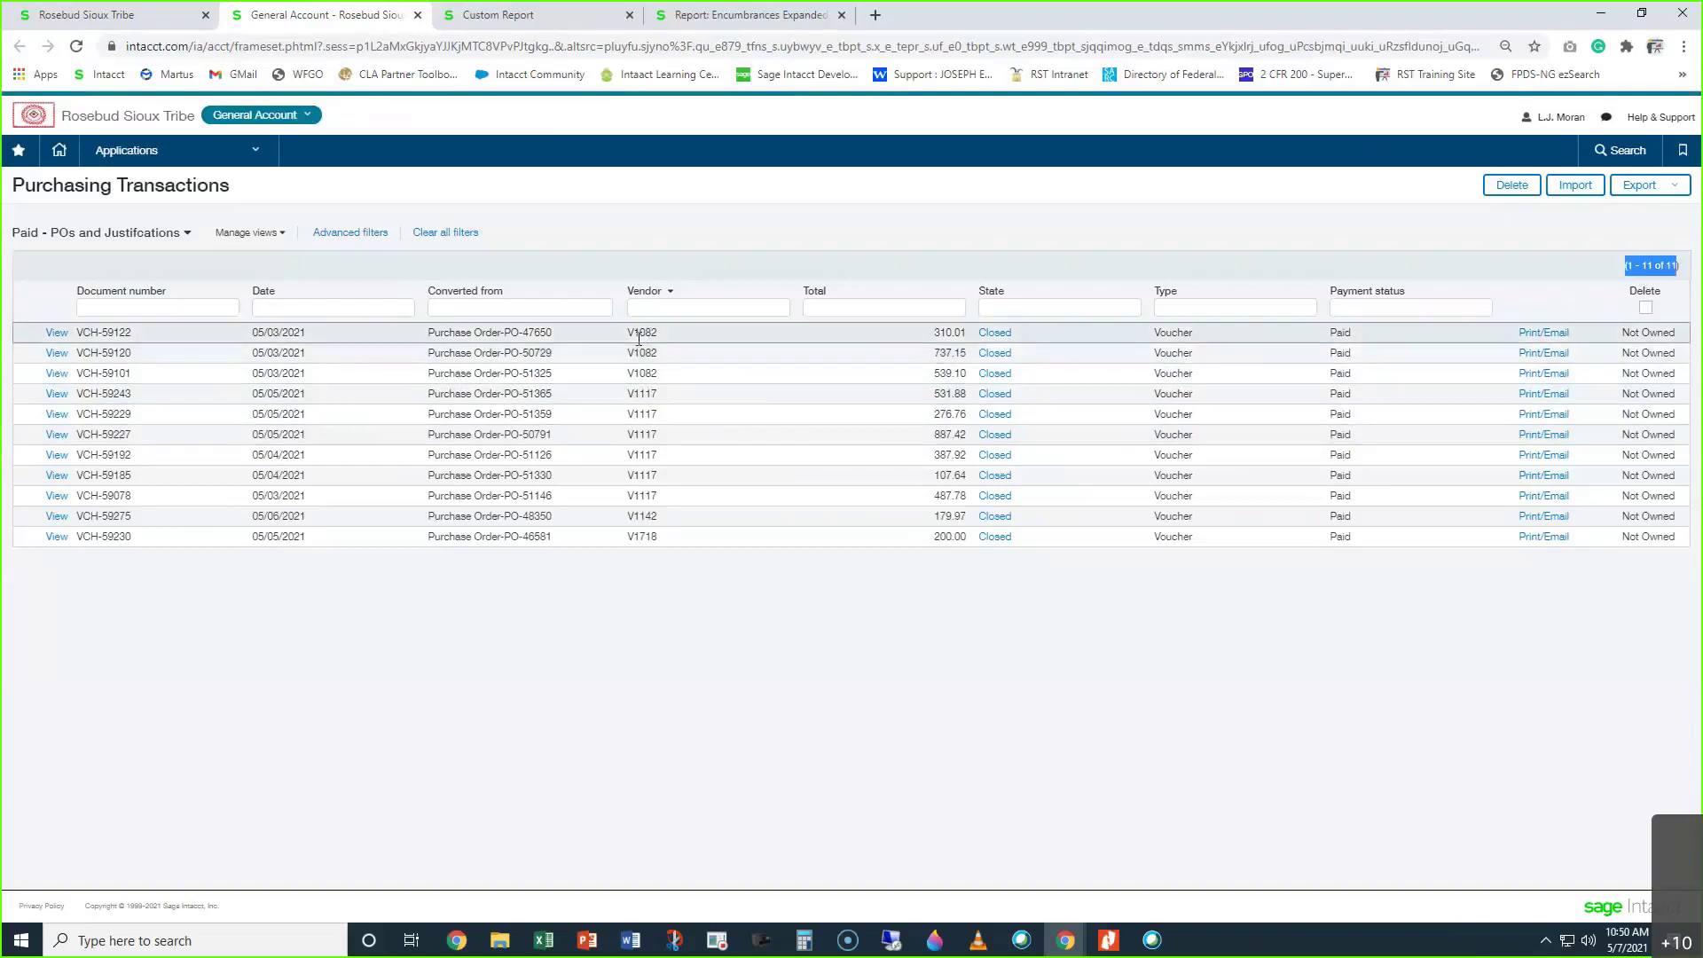
drag(628, 332, 668, 328)
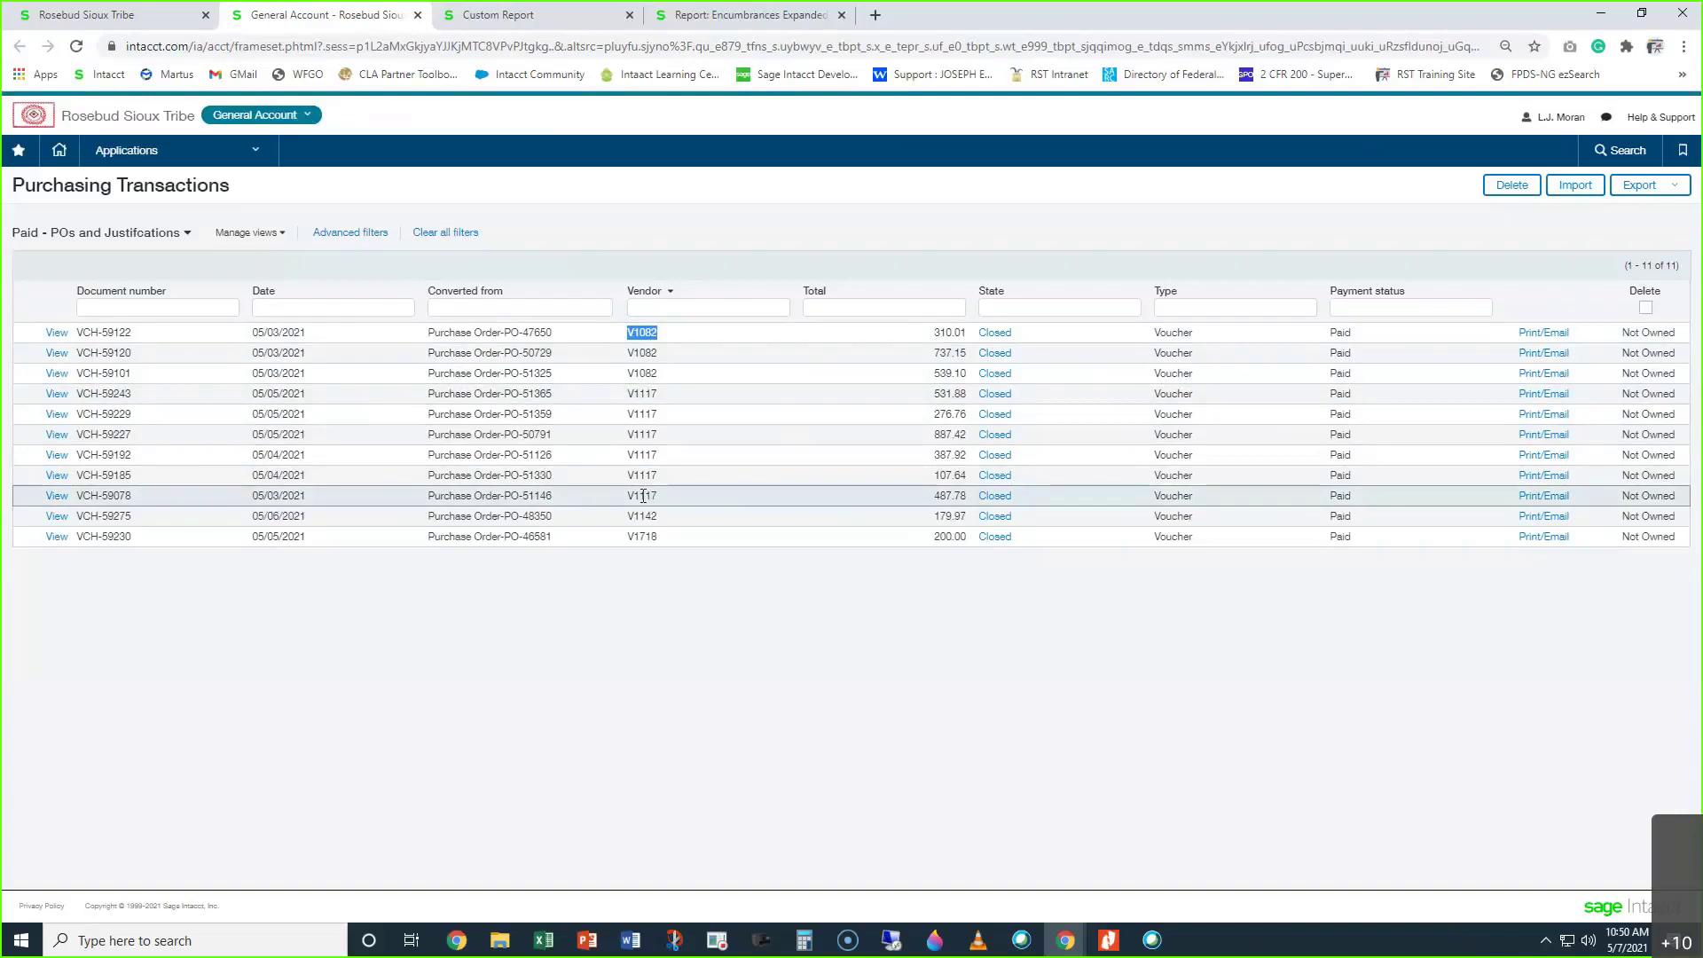
drag(519, 333, 552, 373)
drag(83, 333, 132, 334)
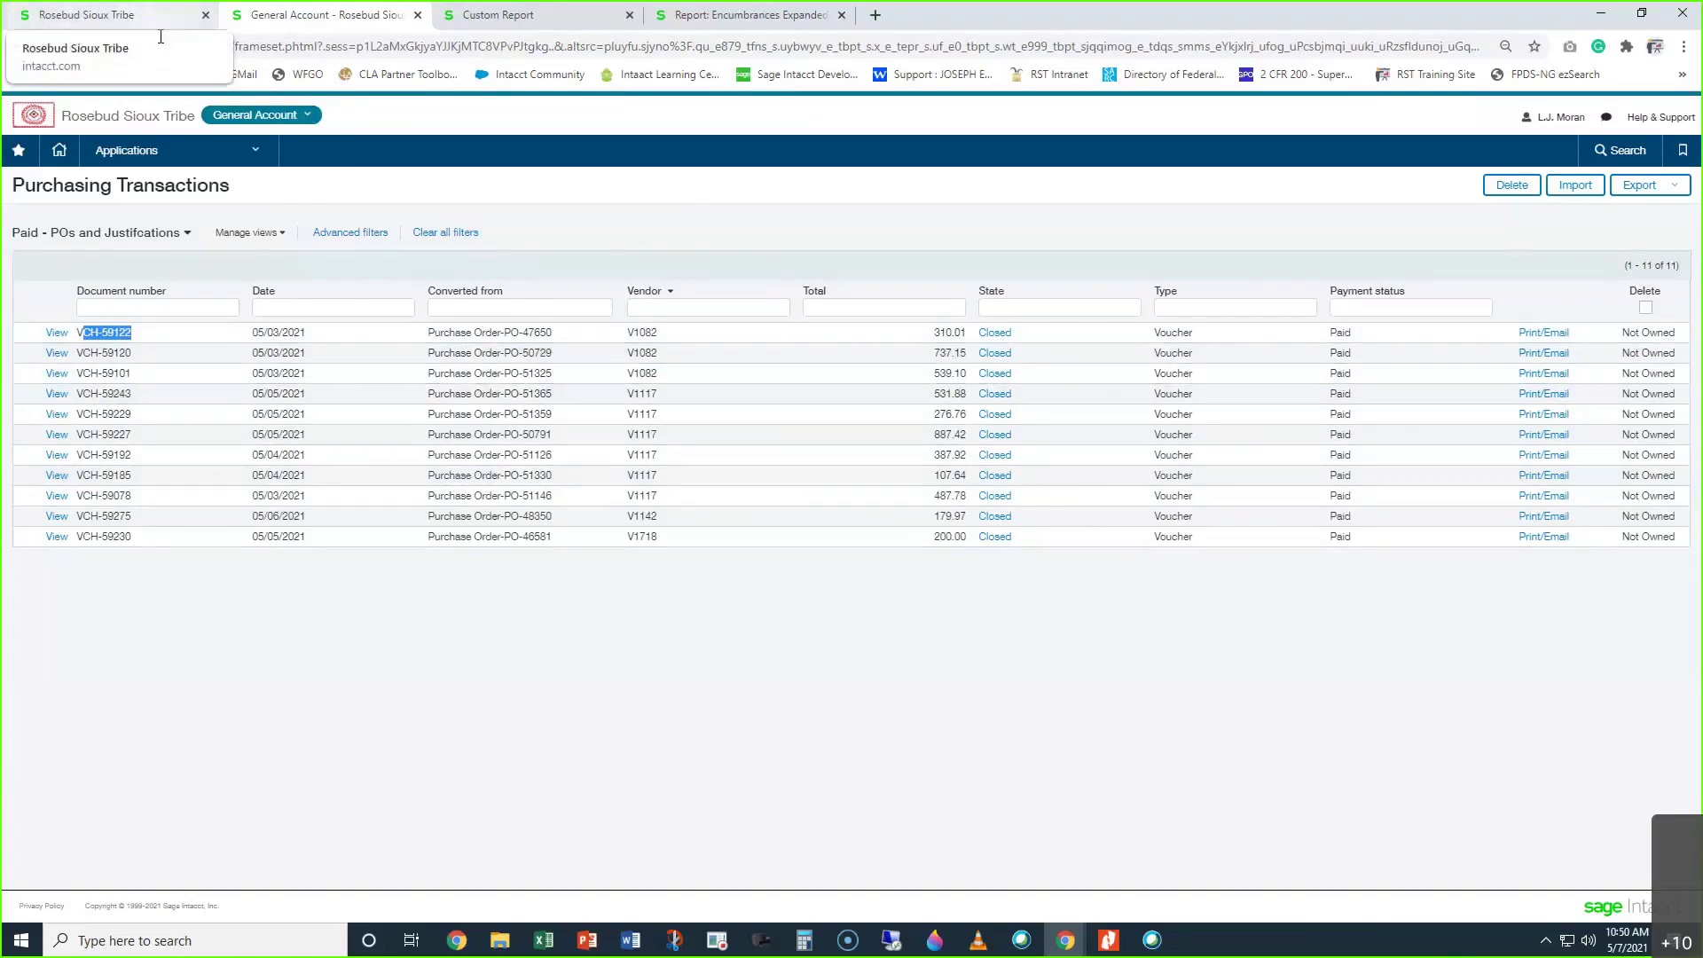
Return to the top level and open the 2--Disbursement Account entity to see its paid transactions
click(116, 15)
click(257, 116)
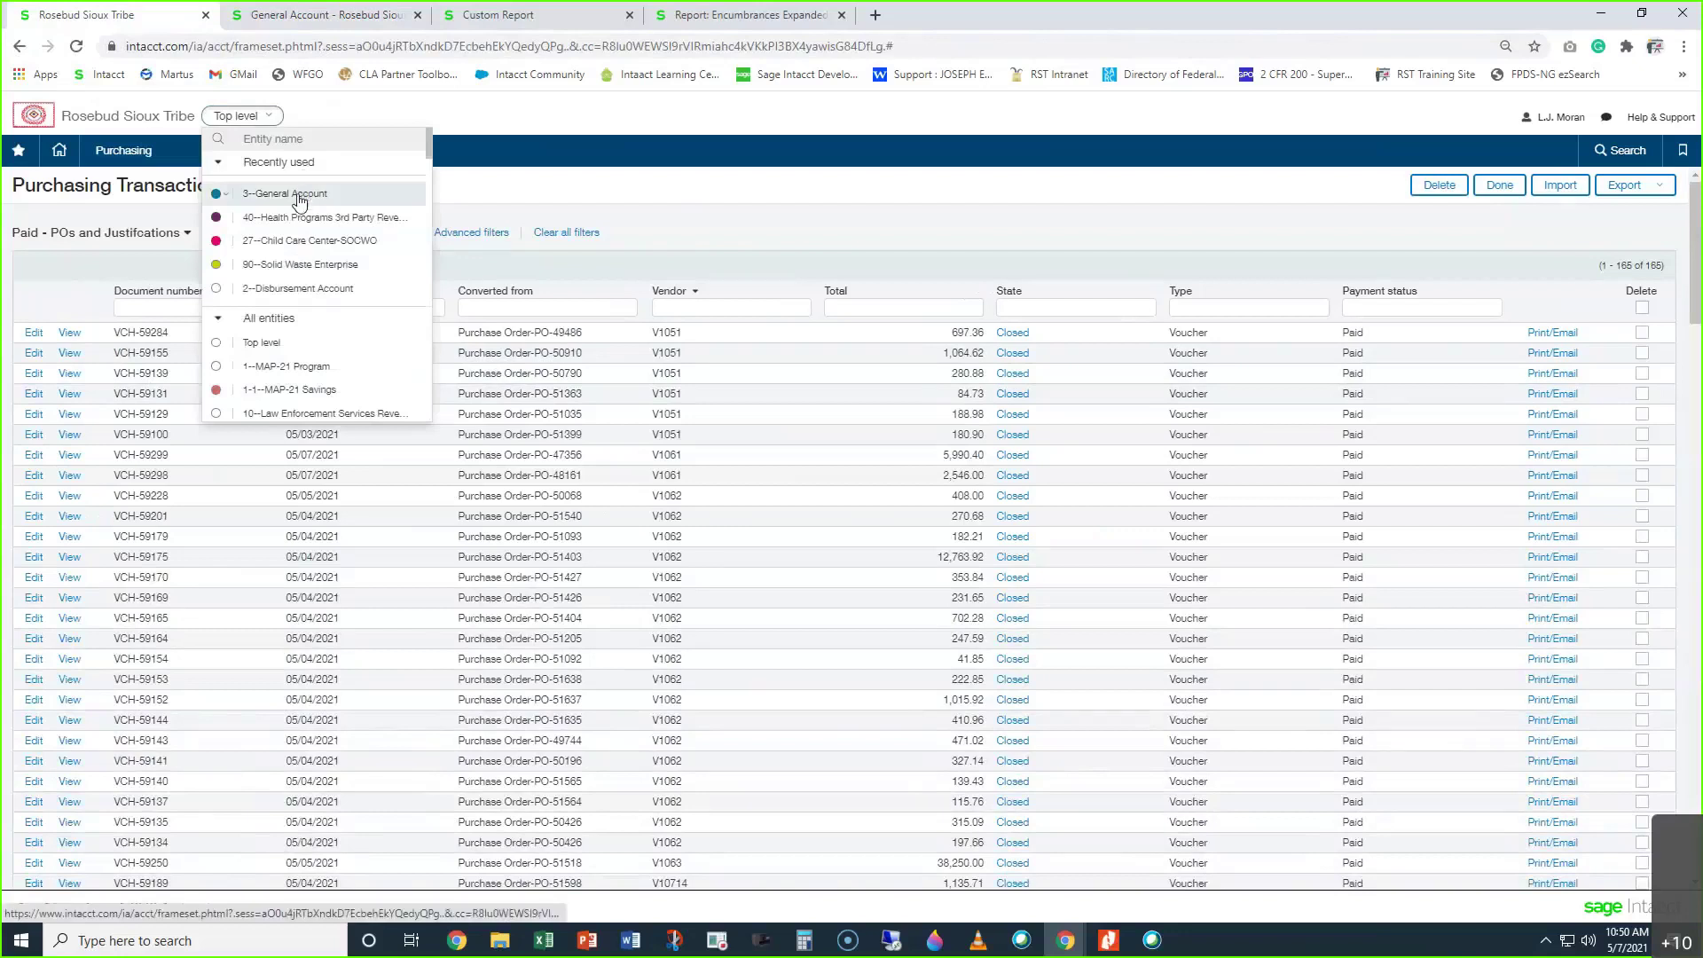
click(292, 288)
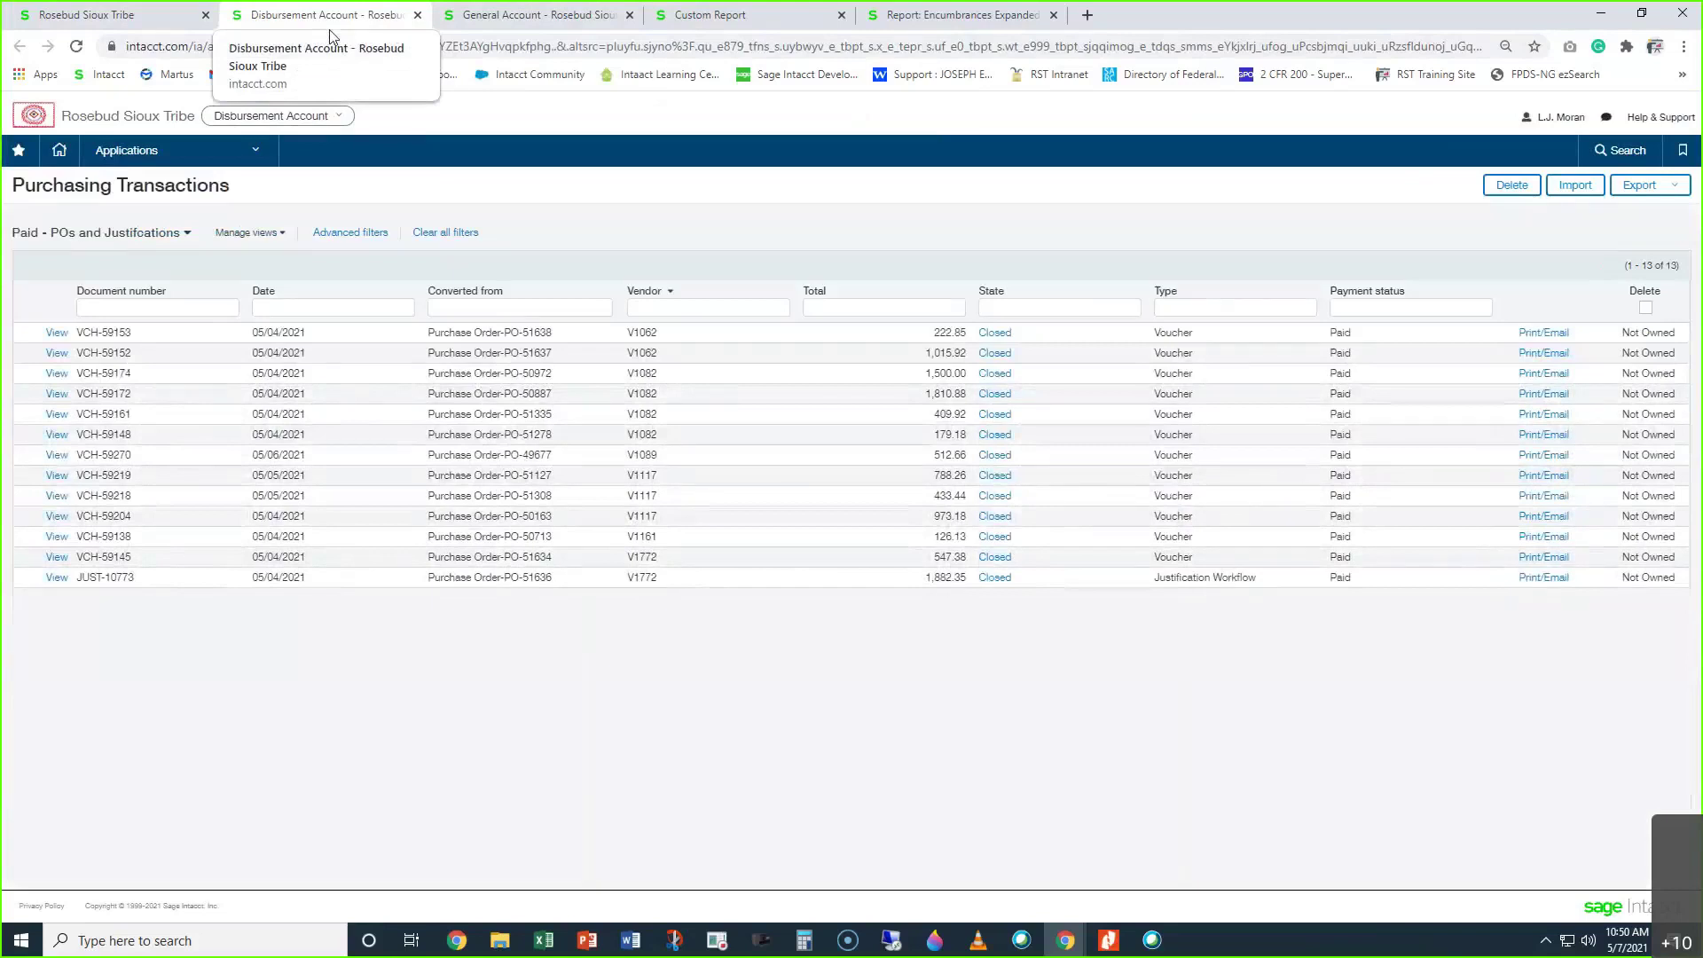
Close the Disbursement Account and General Account browser tabs and return to the top-level purchasing transactions
click(107, 18)
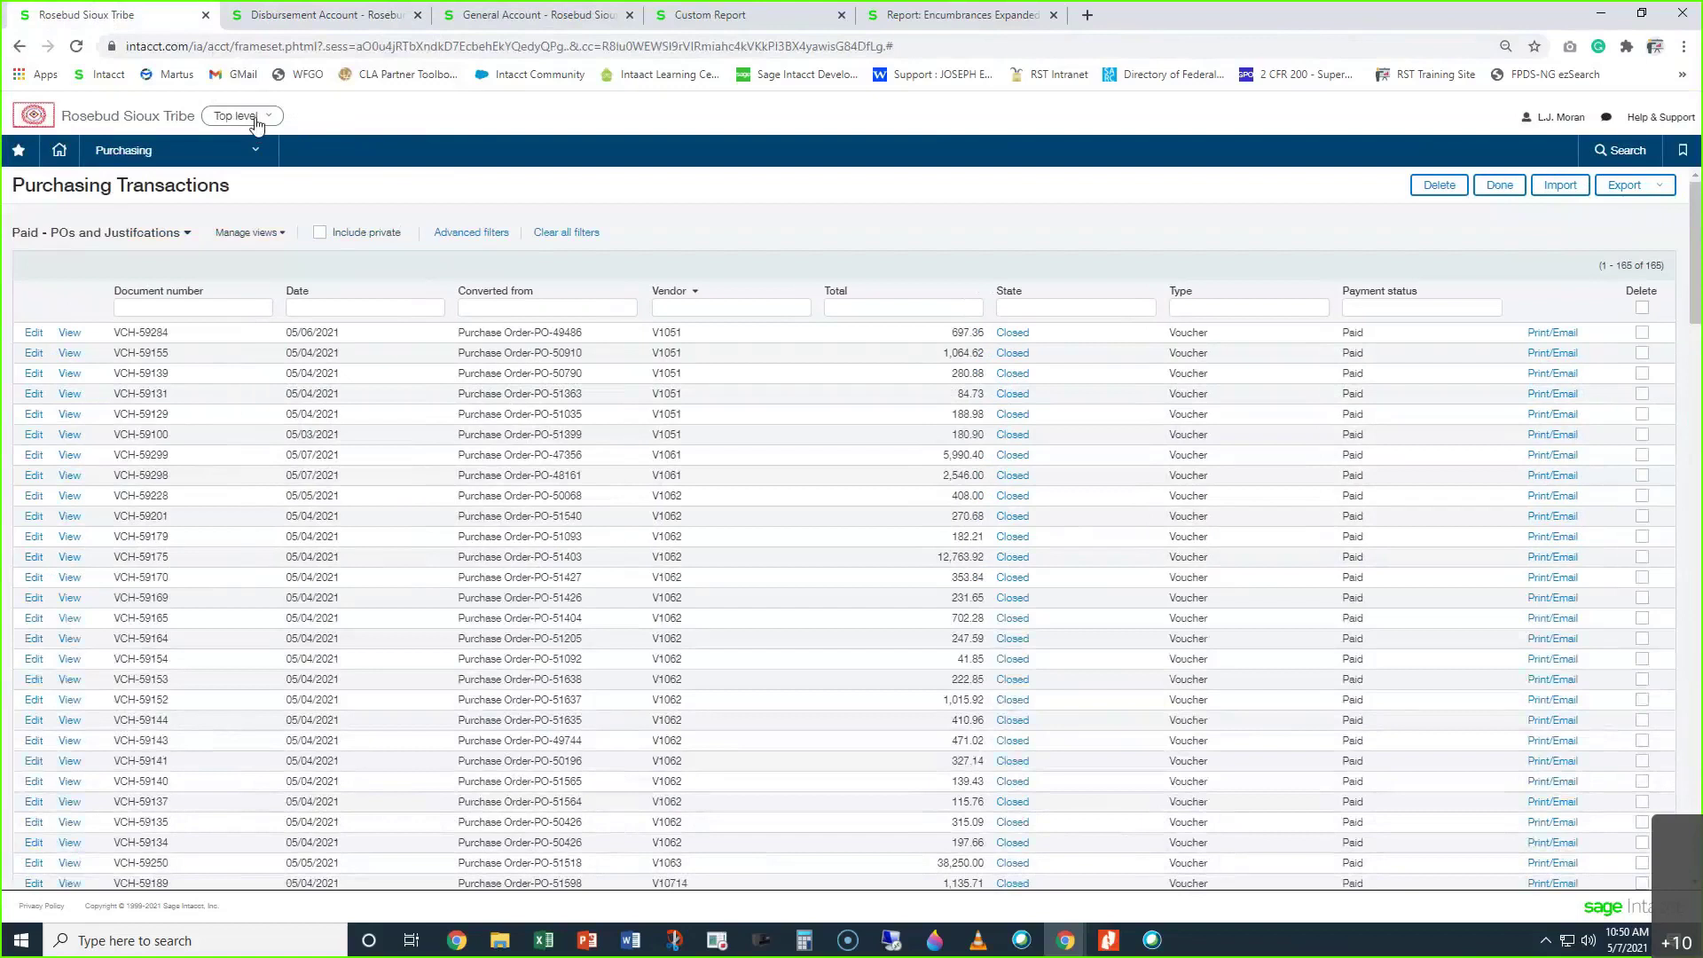
click(355, 16)
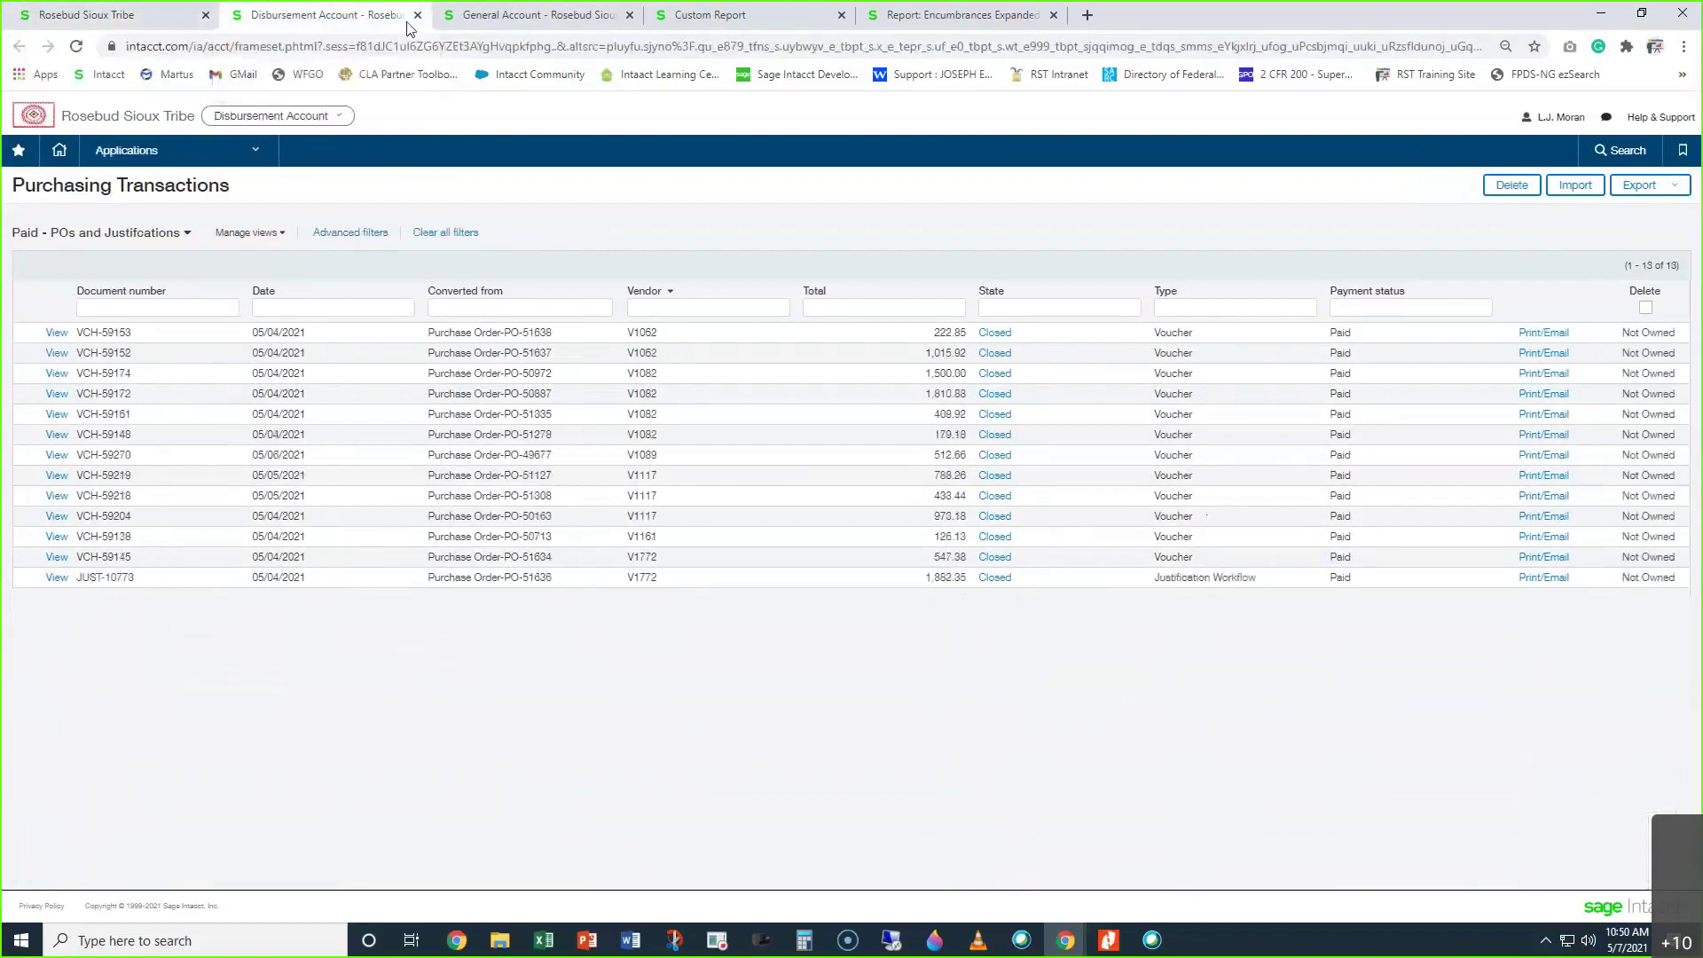
click(417, 16)
click(414, 18)
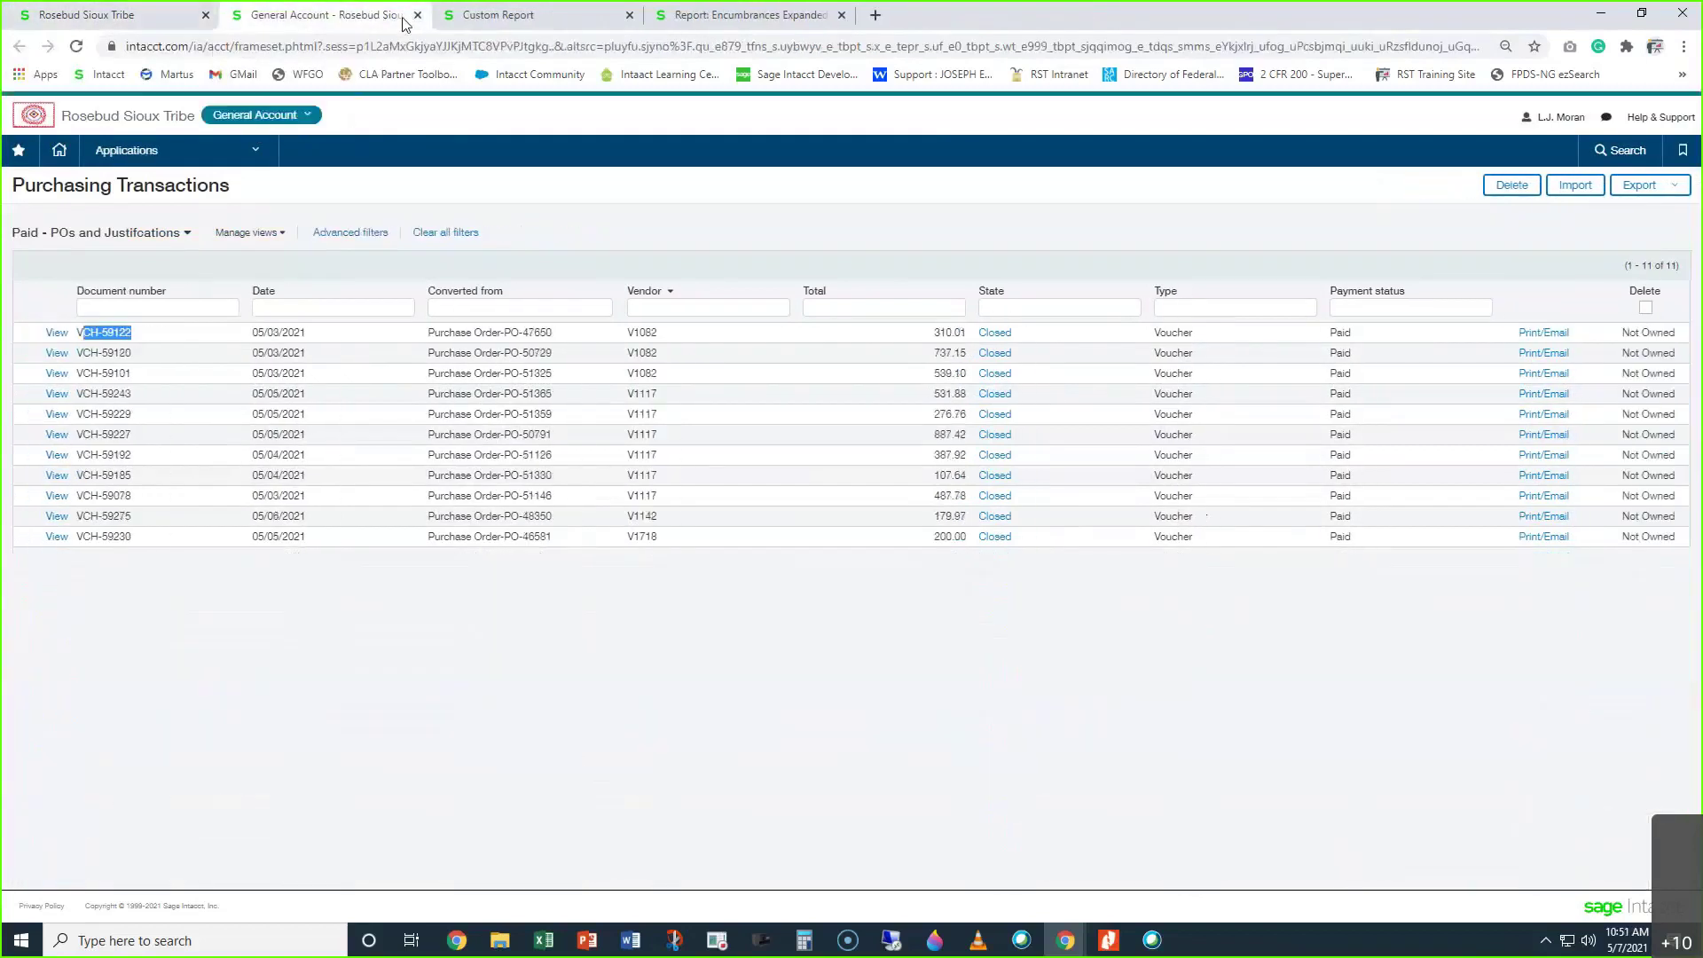
click(417, 15)
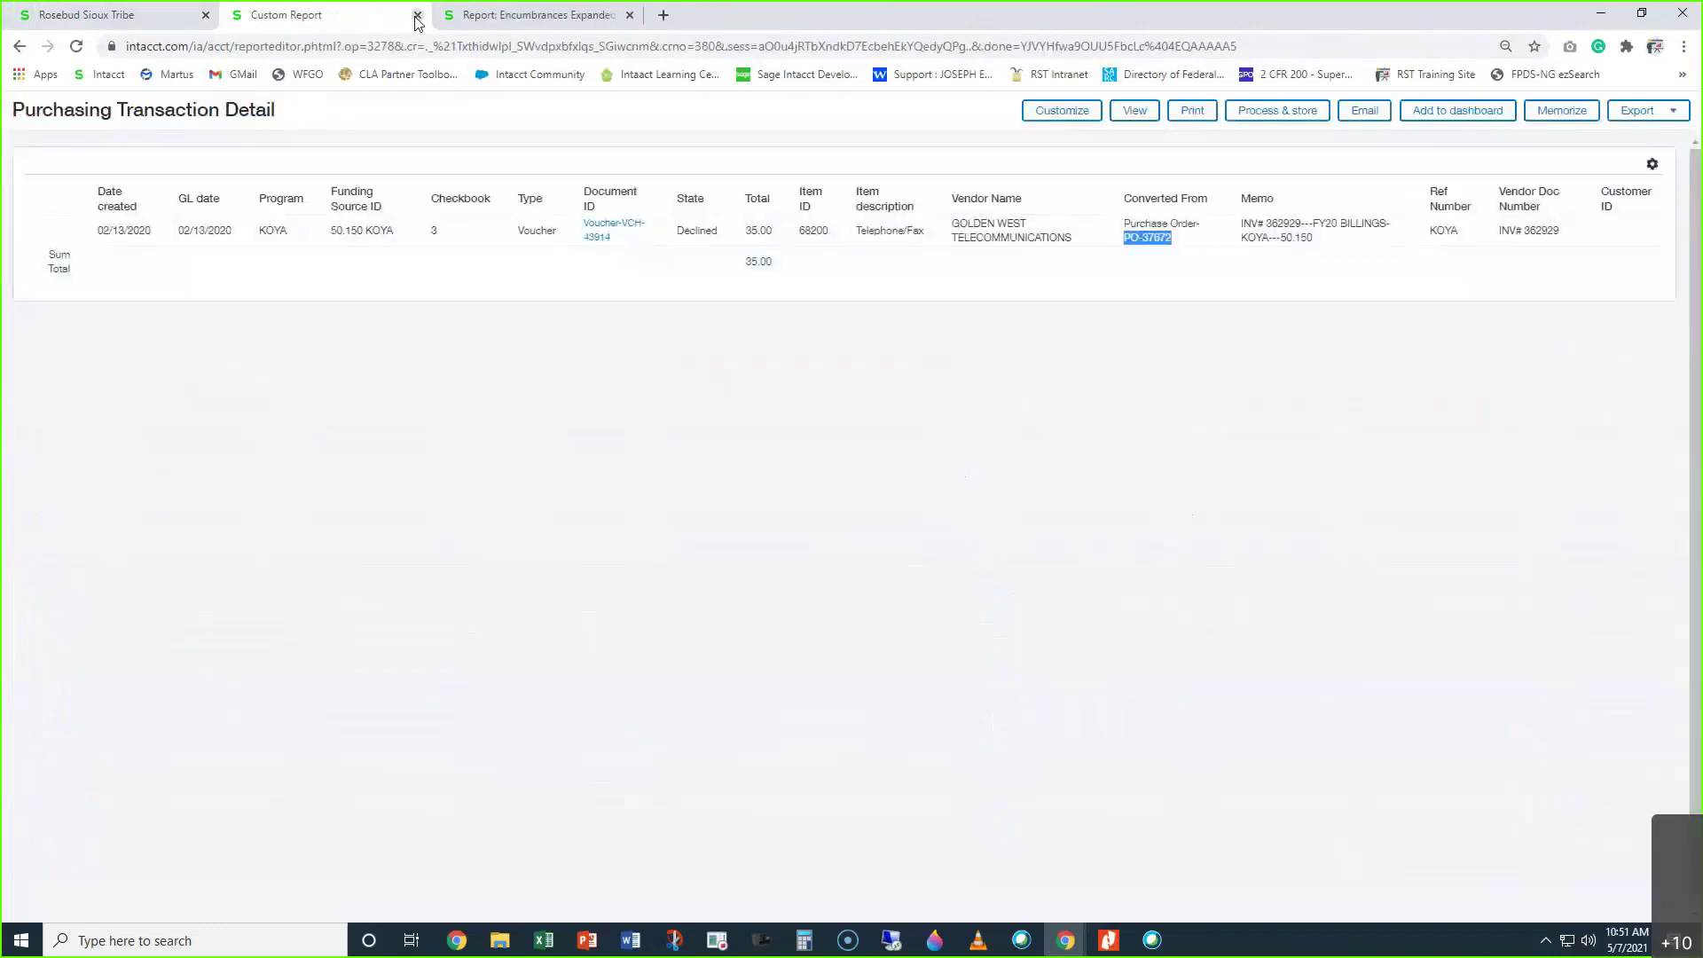
click(135, 23)
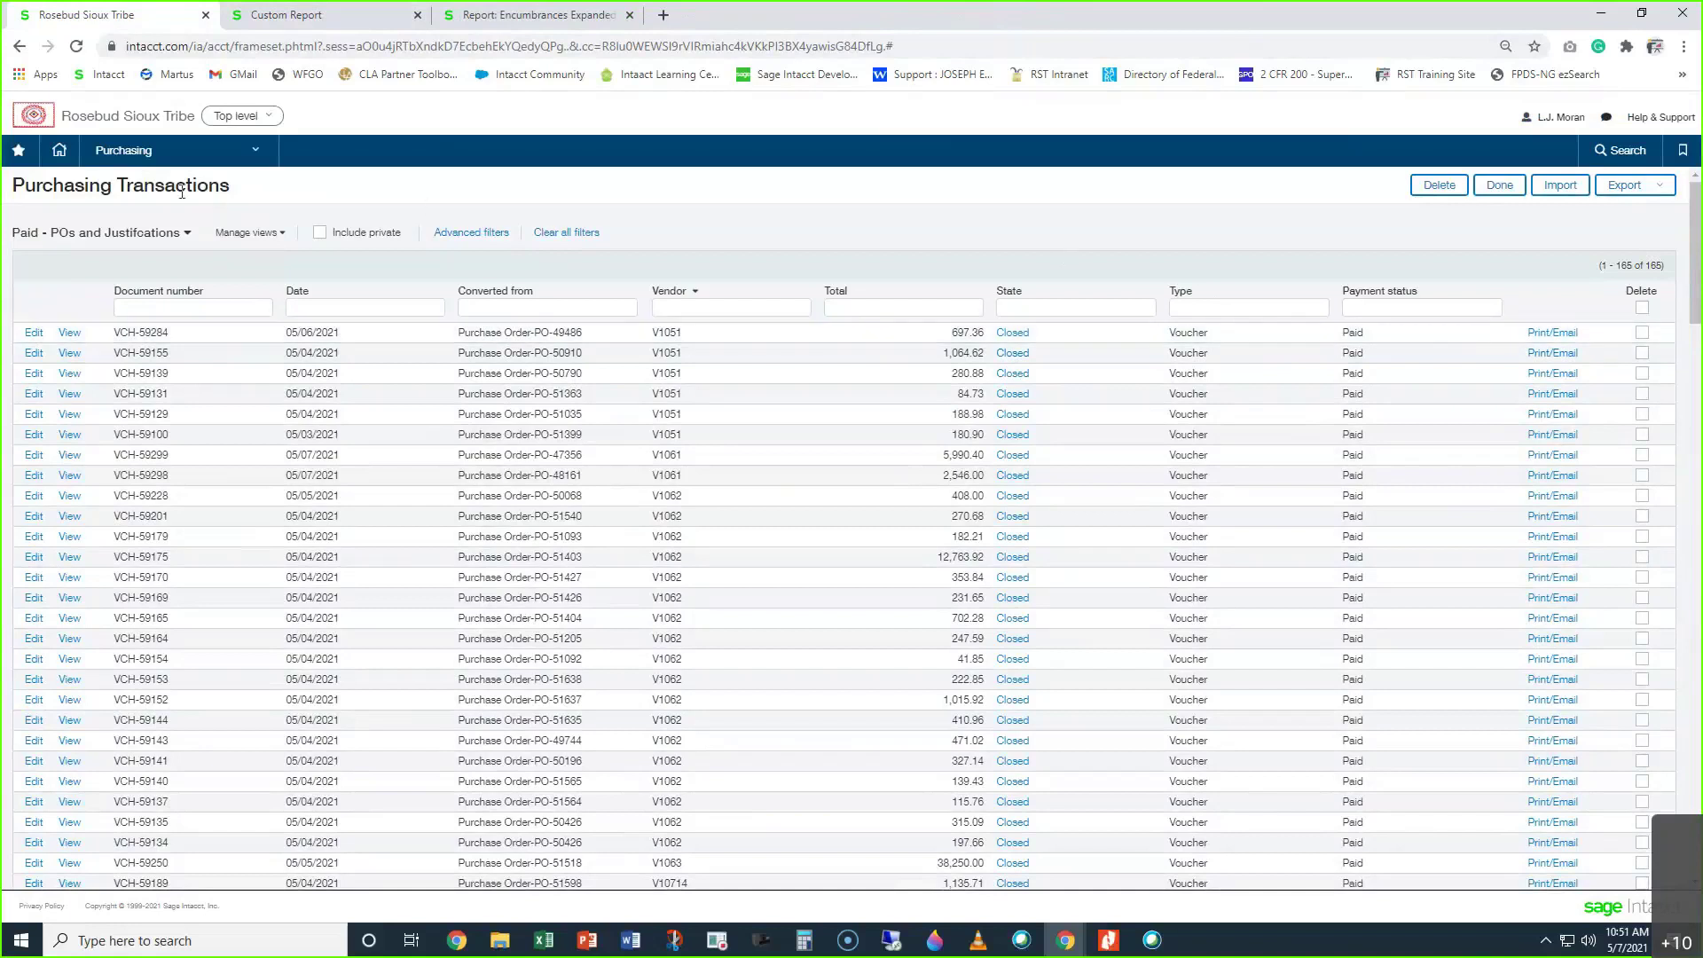
Open the Accounts Payable check register report and set its as-of date to 03/31/2021
click(190, 151)
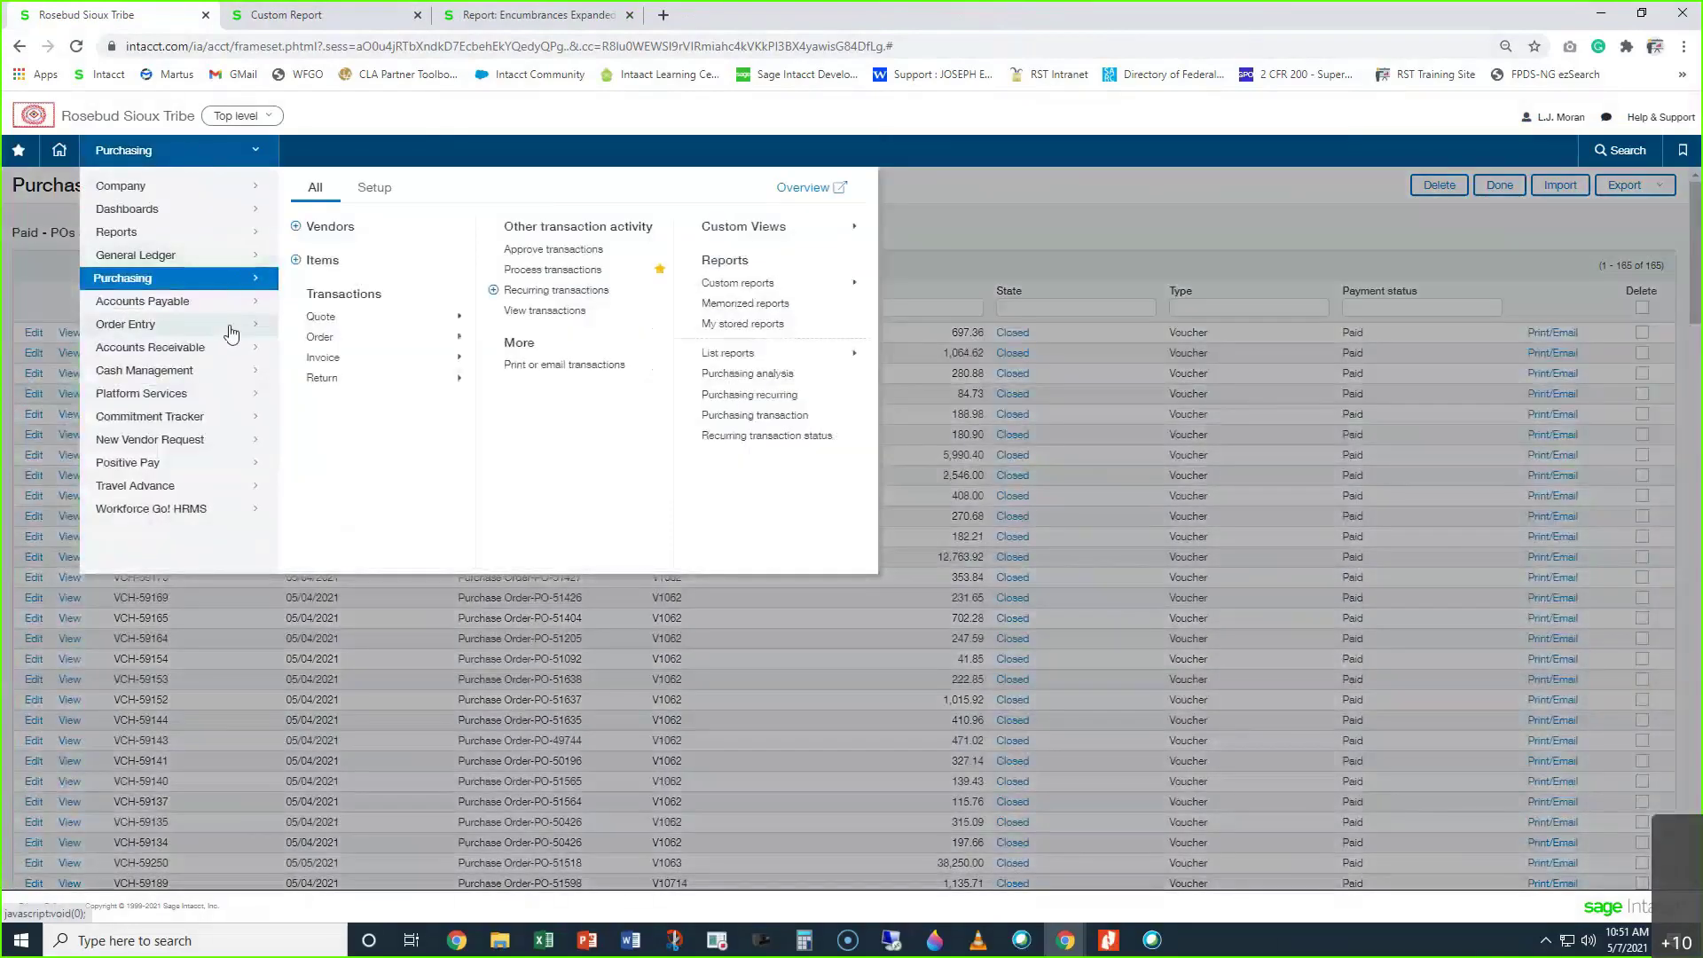
click(233, 309)
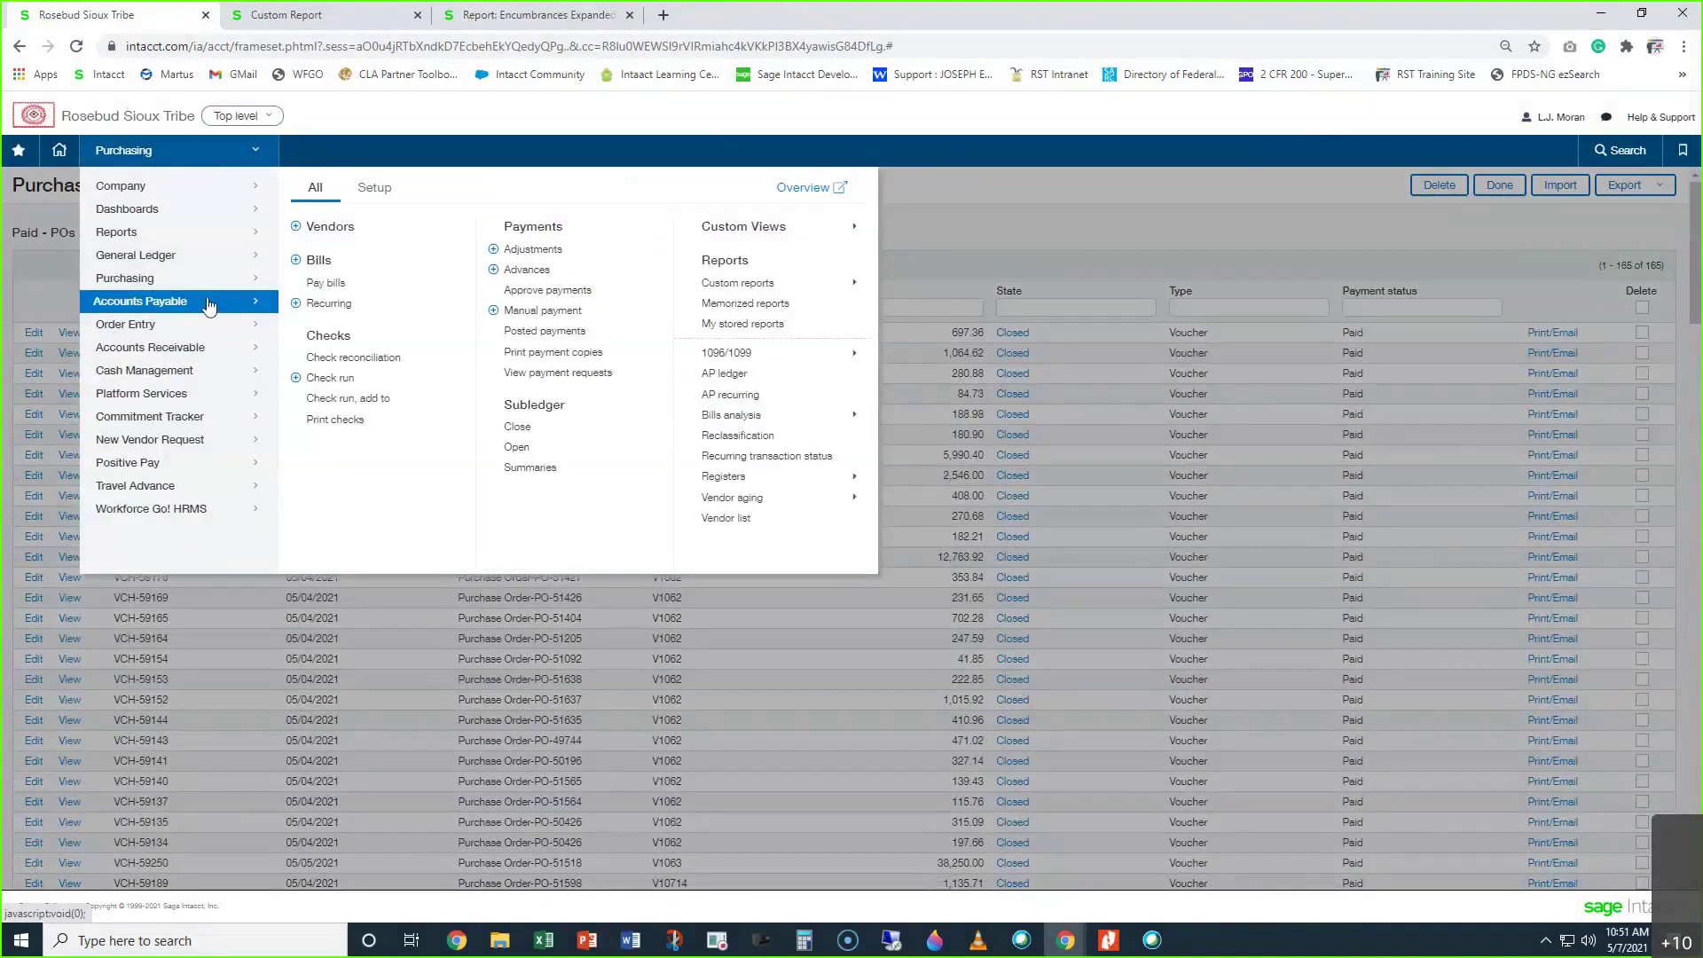
mouse_move(745, 484)
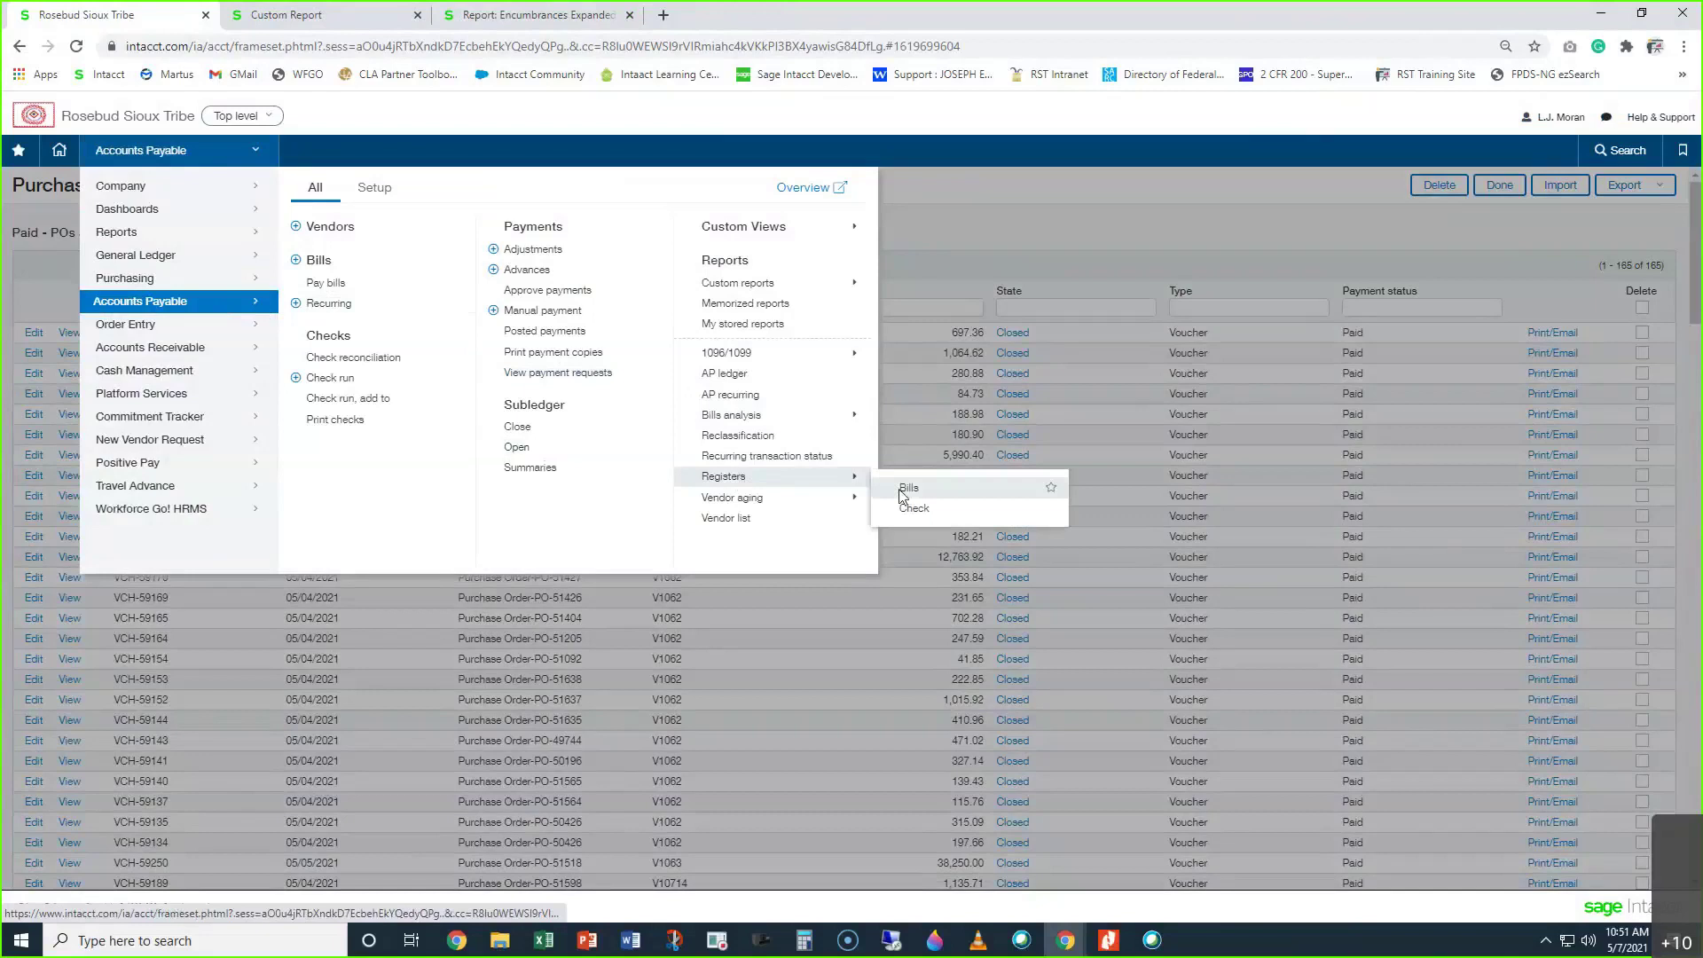
click(917, 507)
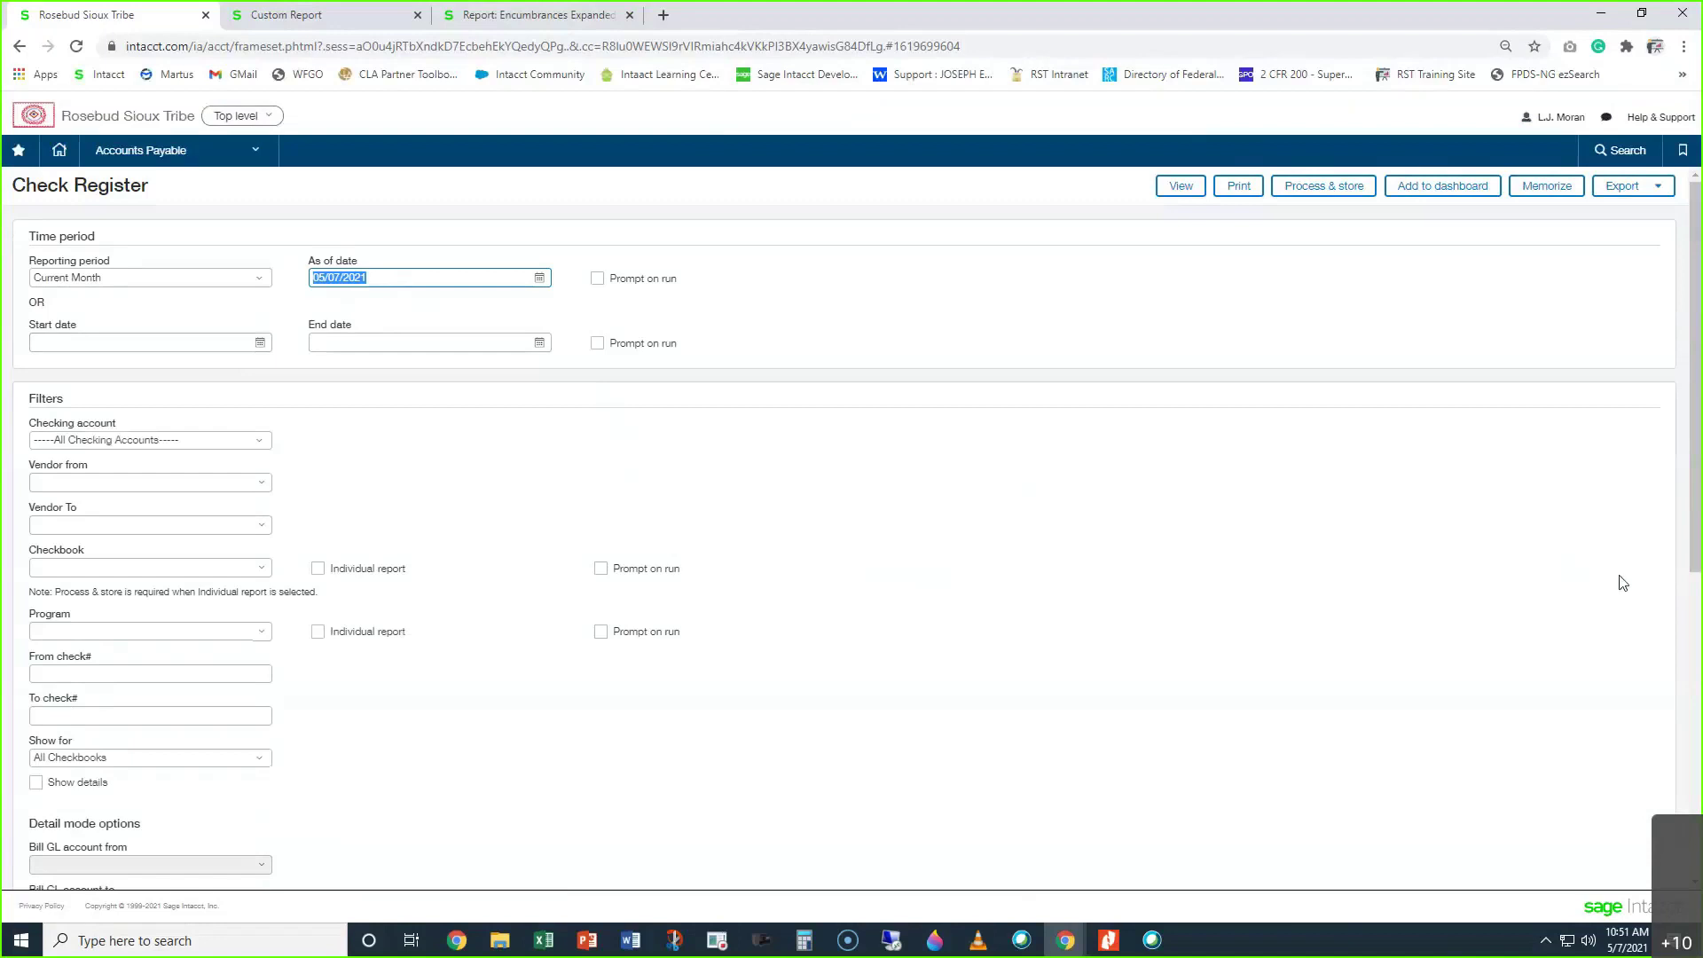
text(3/31/21)
Limit the check register to vendors from V1081 (Golden West Technologies) to V1082 (Golden West Telecommunications)
click(147, 483)
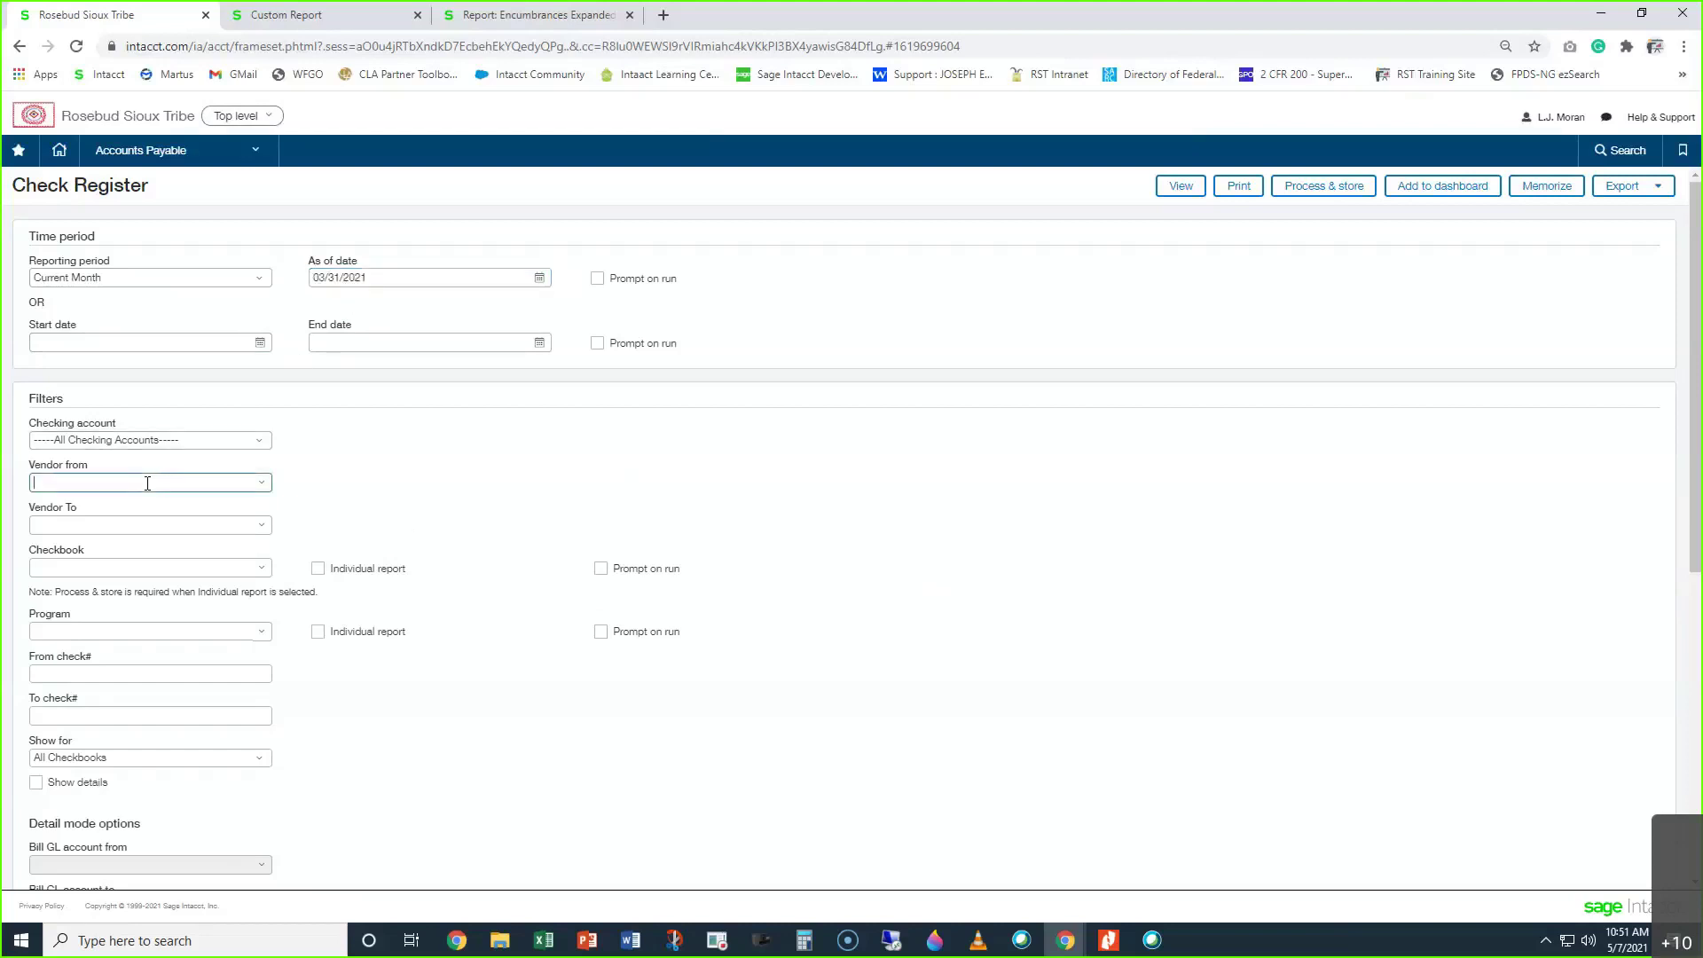
text(v1)
text(1)
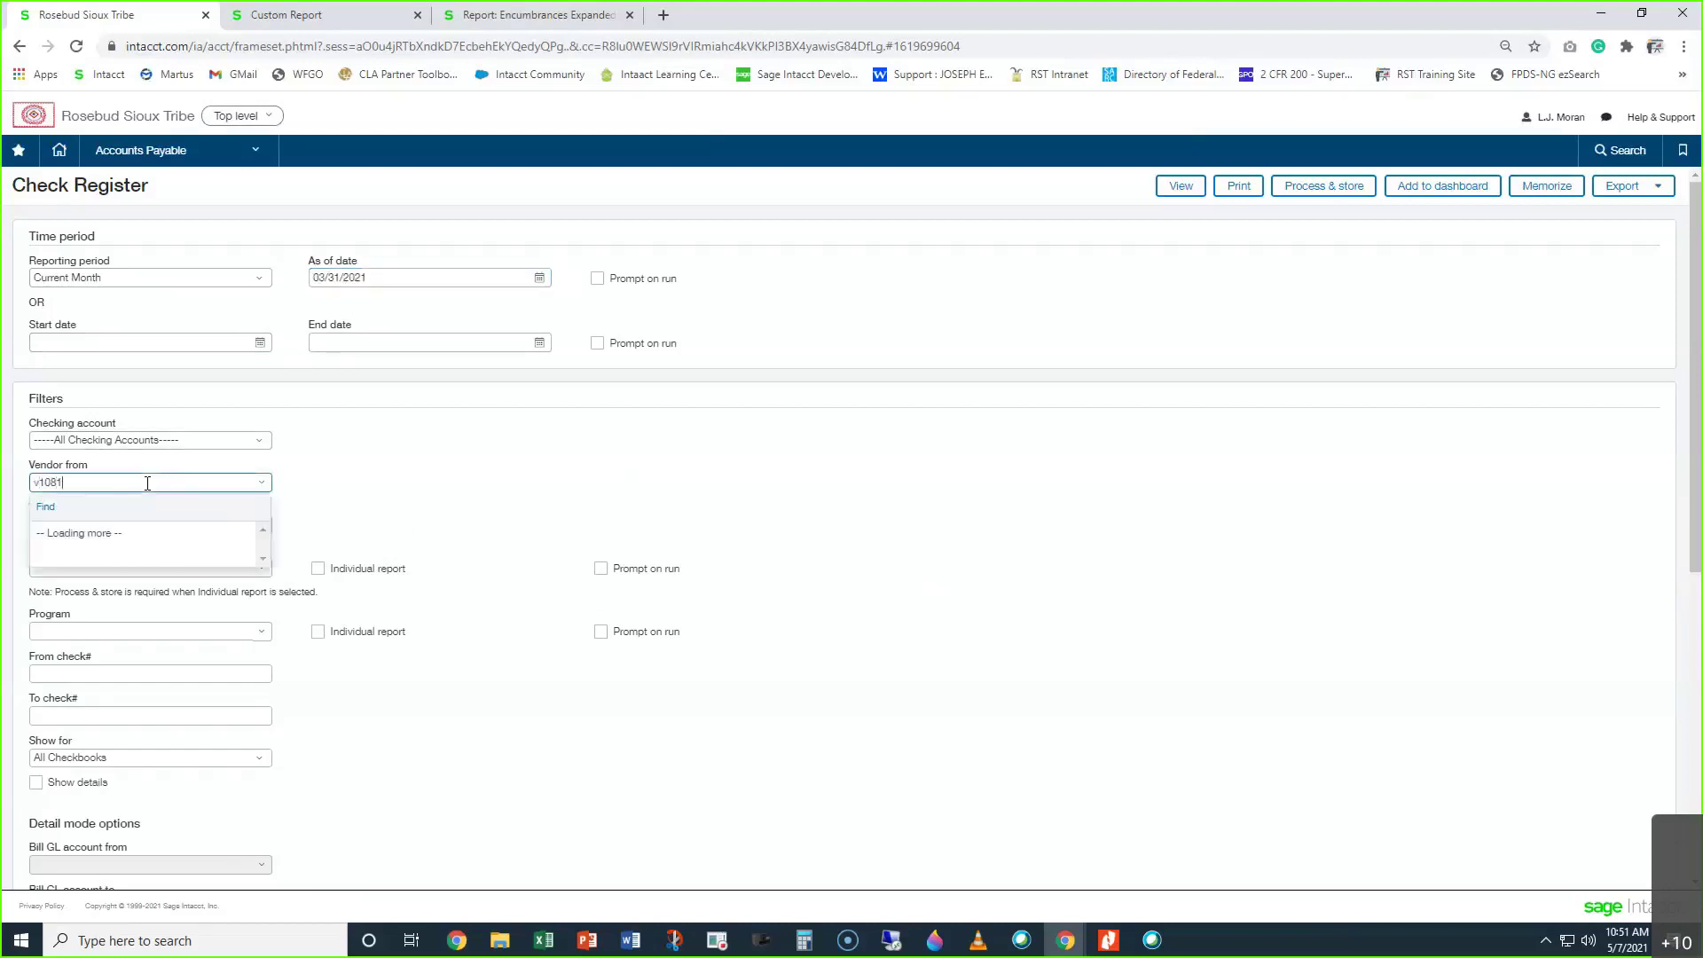
click(103, 537)
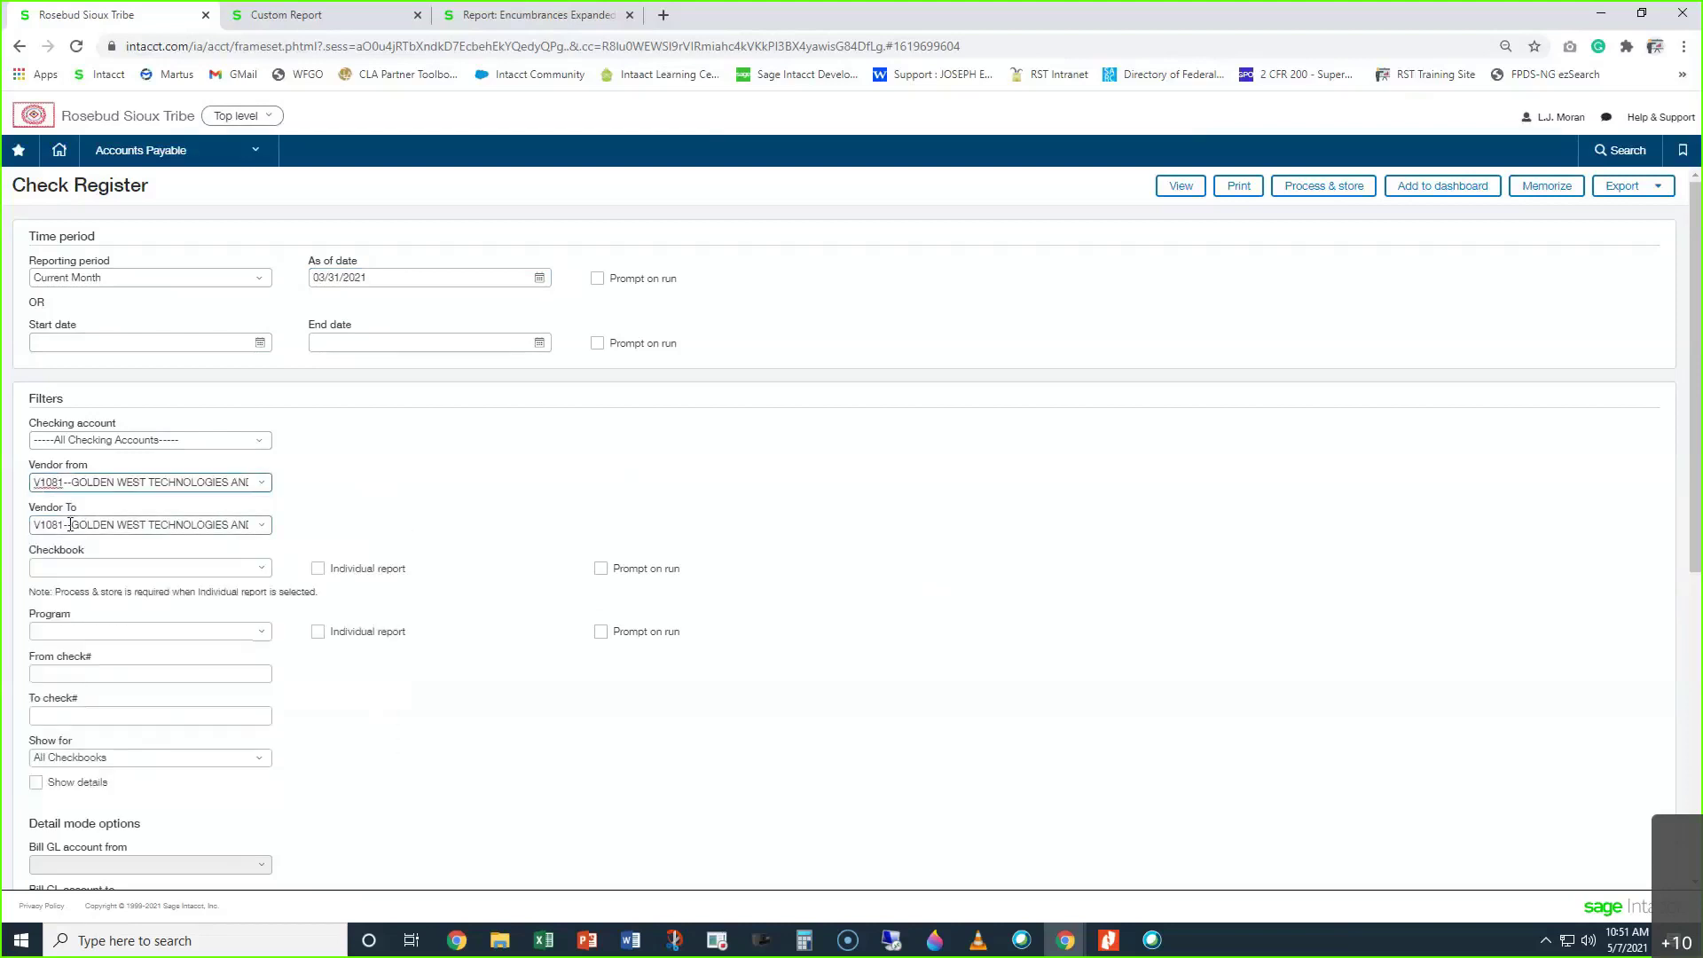
click(70, 524)
text(v1052)
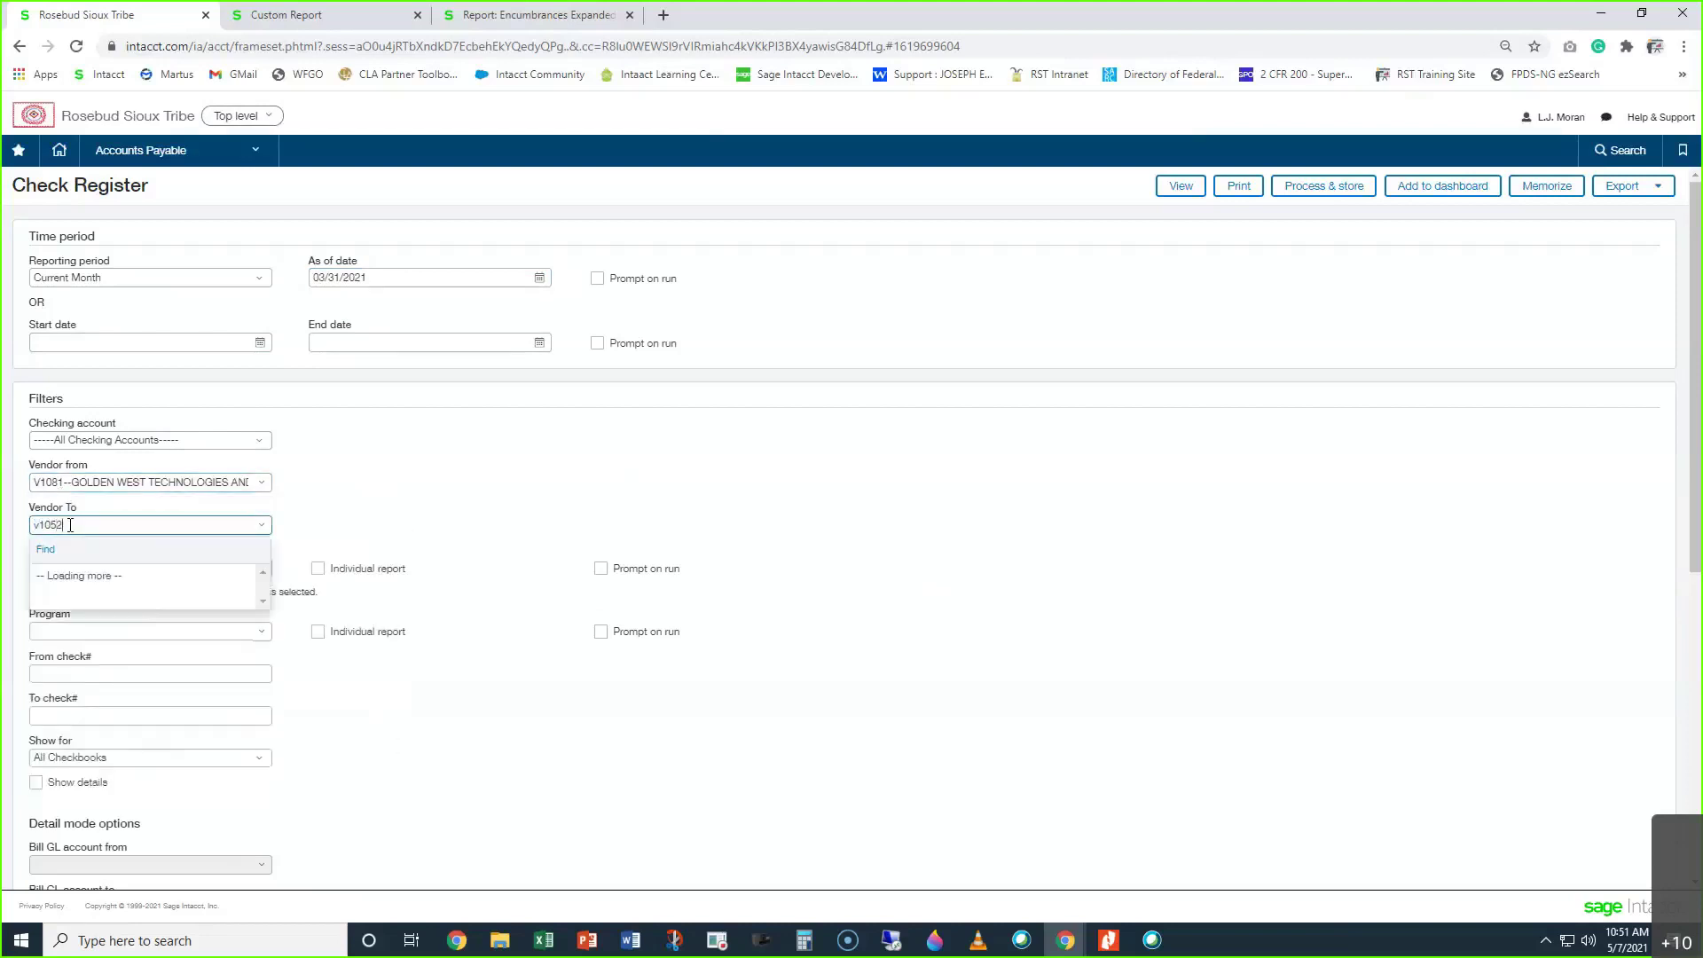
key(BackSpace)
key(BackSpace)
text(82)
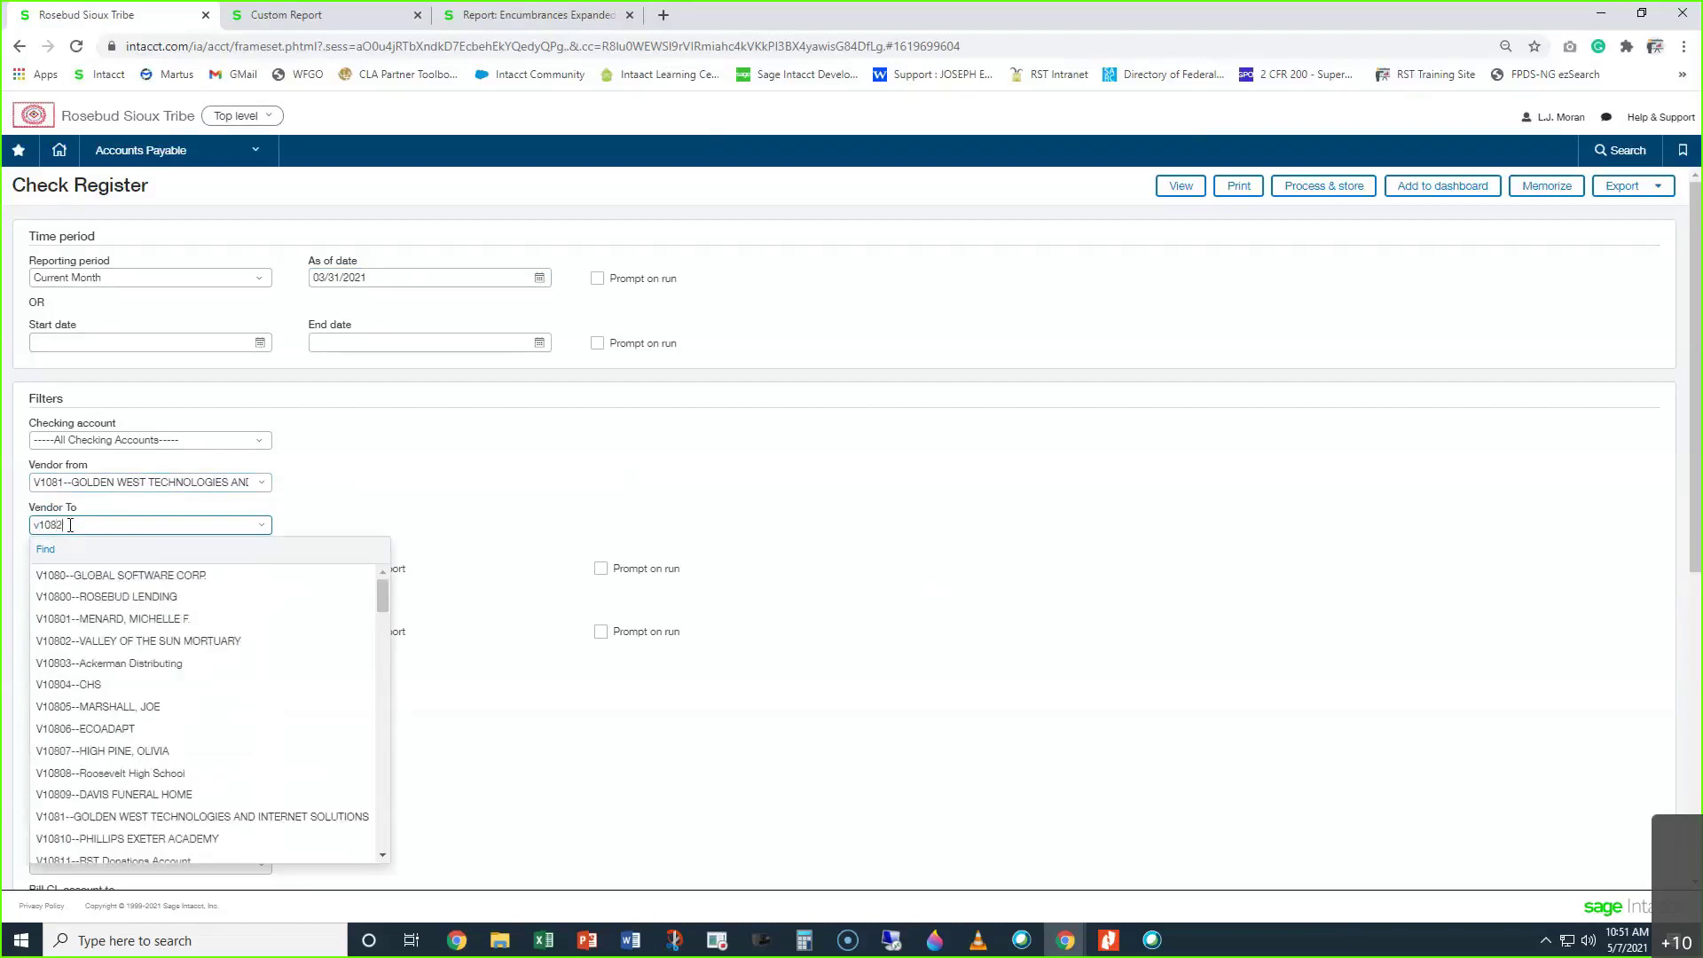
click(134, 575)
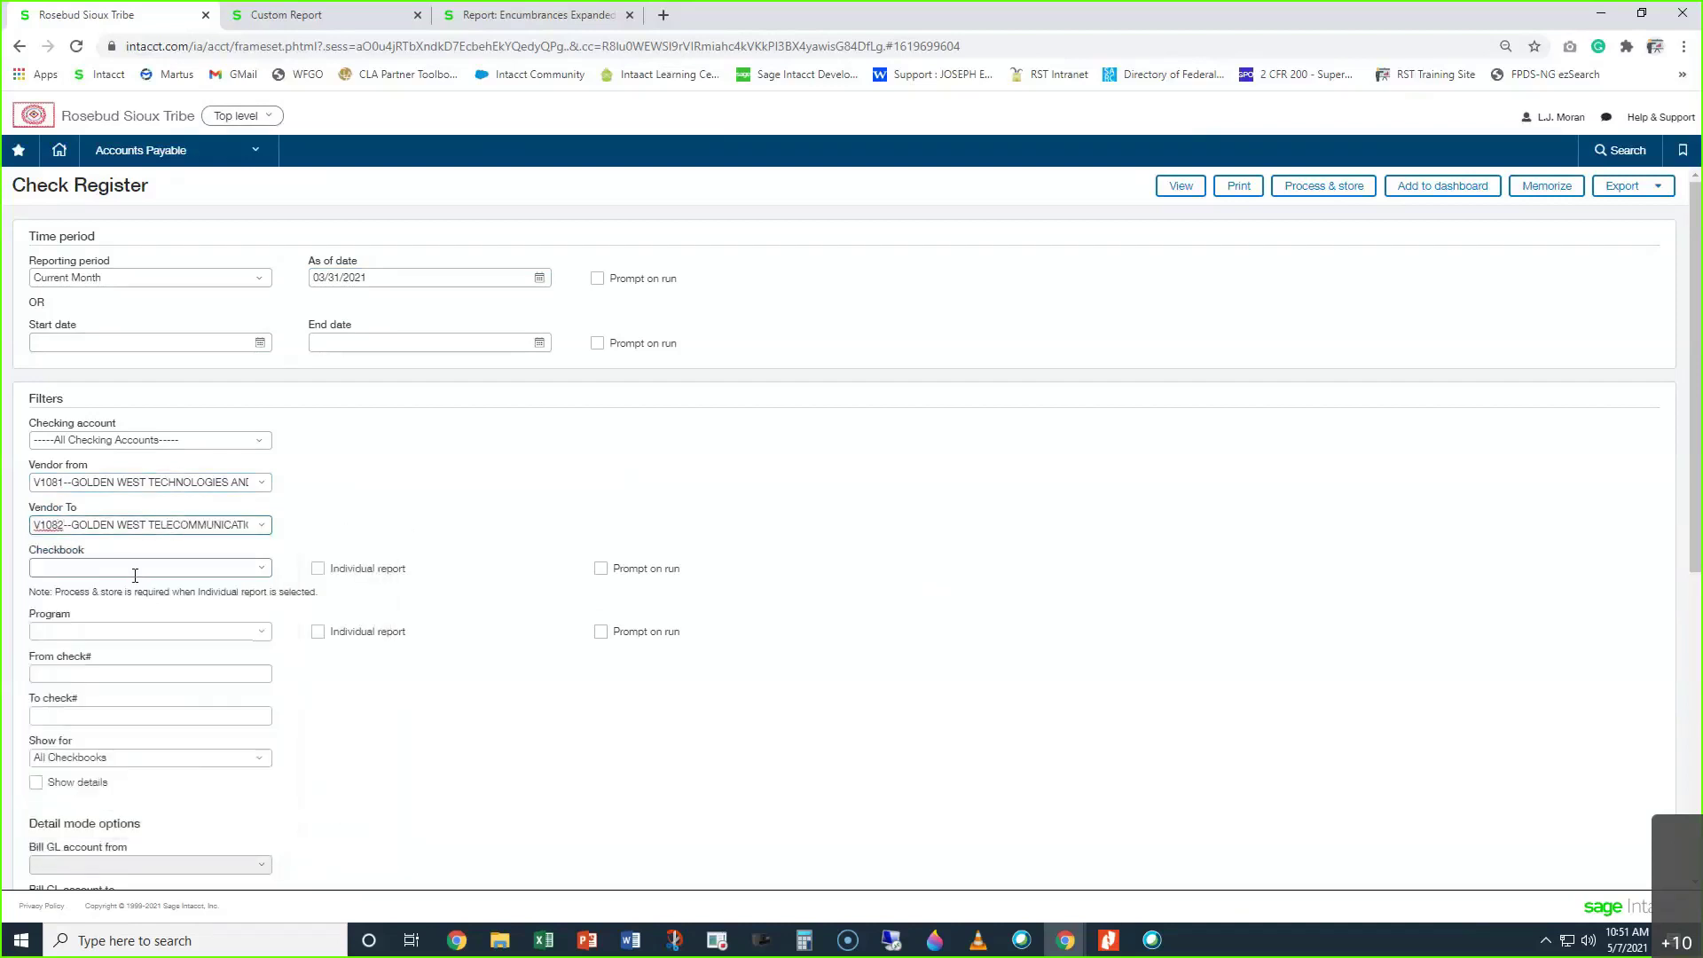
Set the check register's Checkbook filter to 3--General Account and its Program filter to All Programs
click(124, 573)
text(3)
click(118, 616)
click(94, 630)
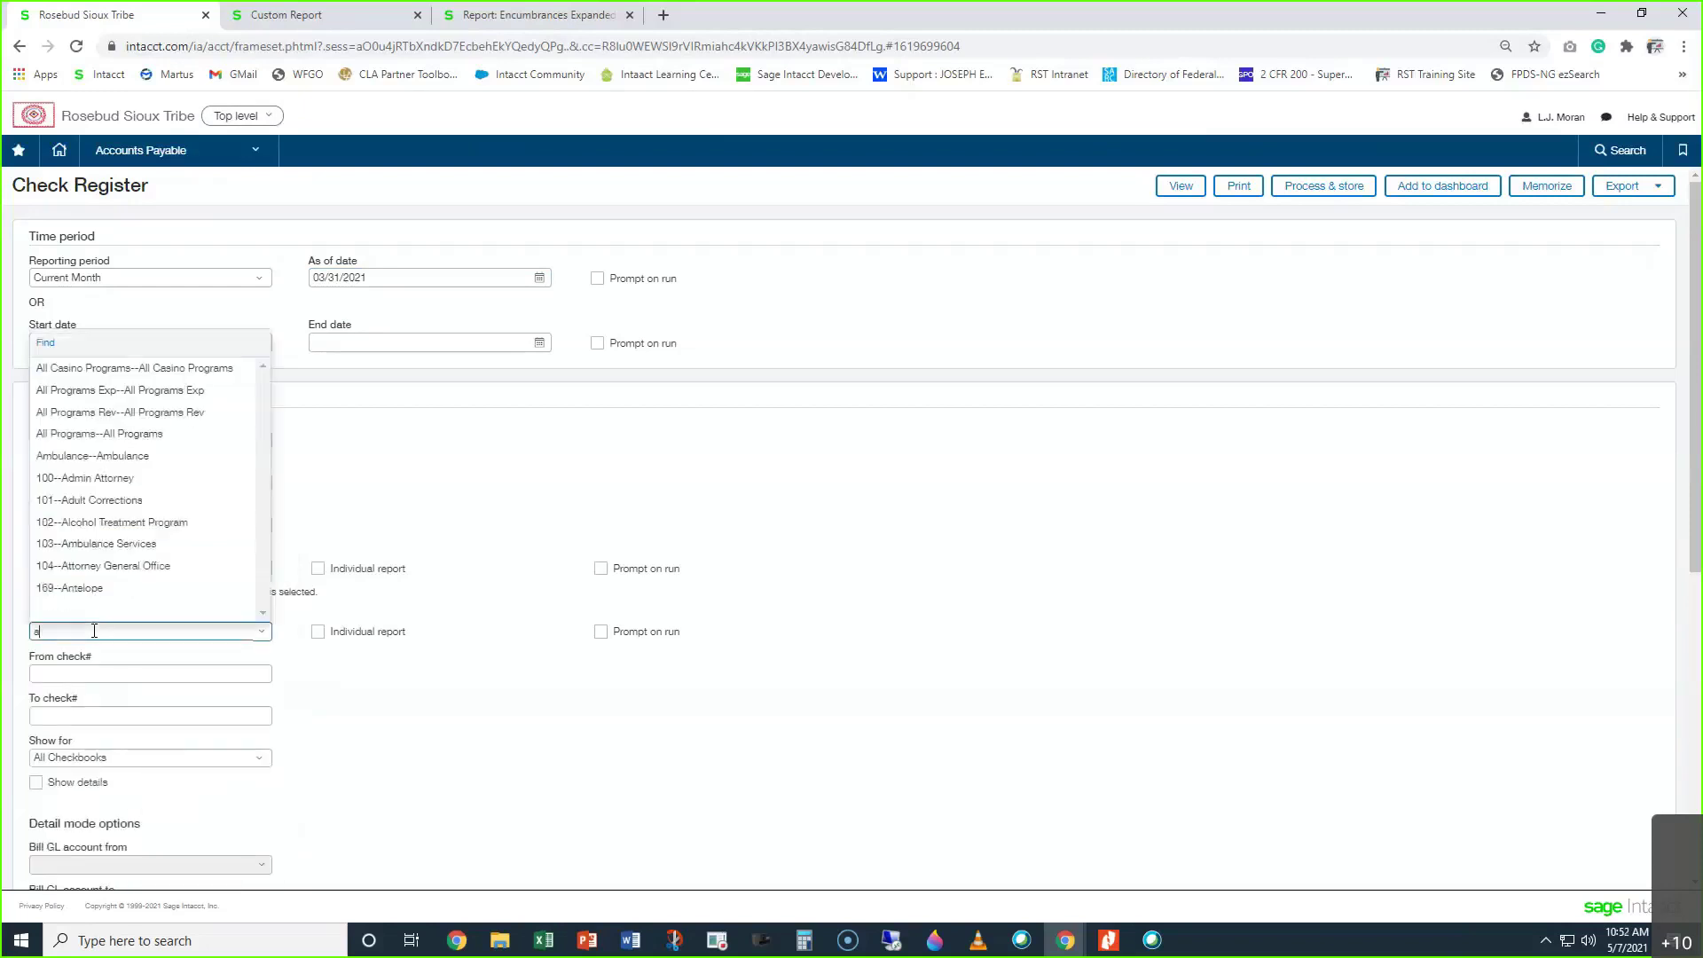
text(all)
click(105, 748)
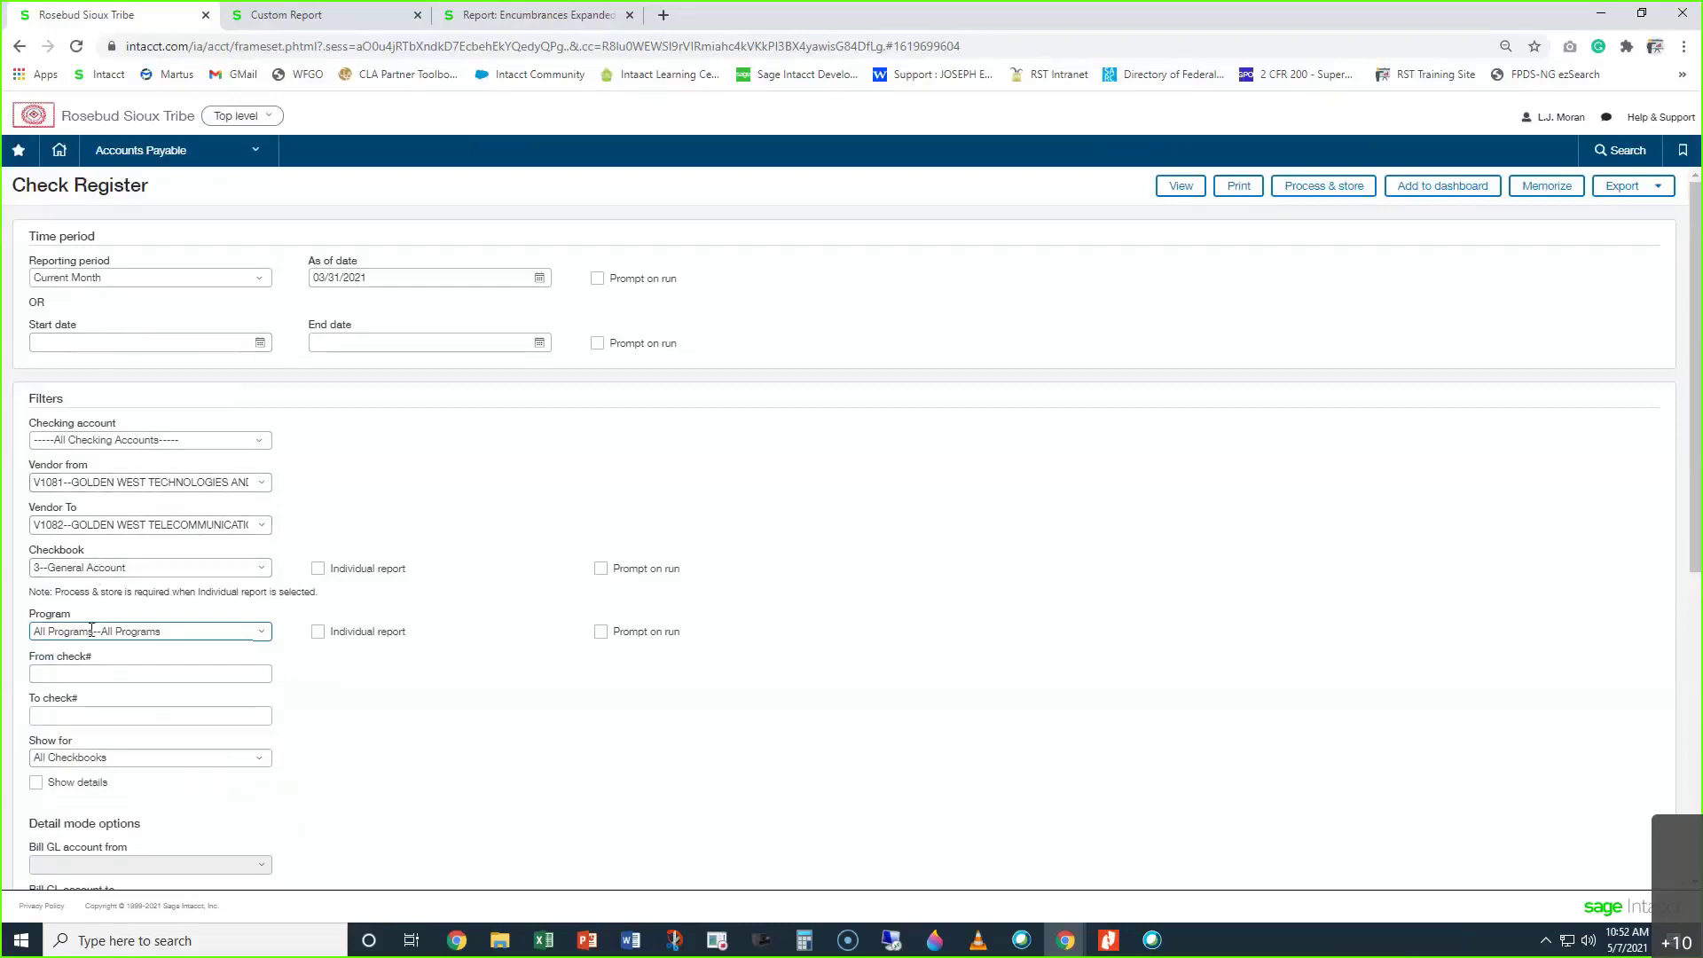
scroll(172, 603, down, 1)
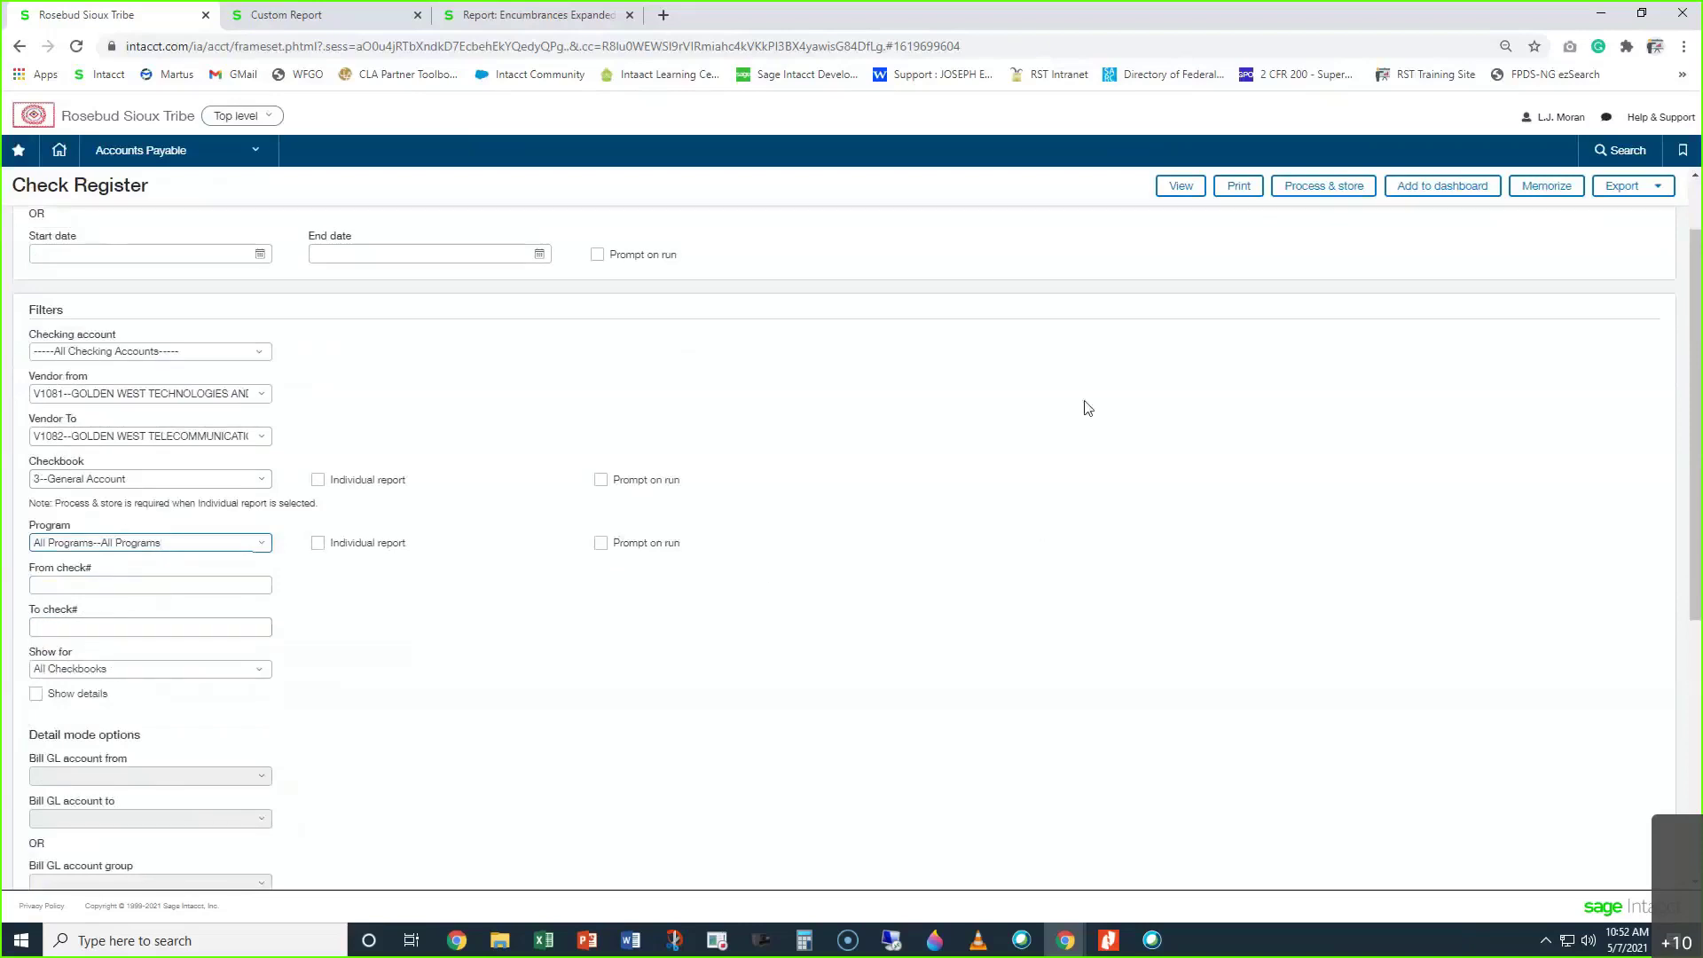
Run the check register and review the document numbers and cleared dates of the vendor's payments
click(1180, 187)
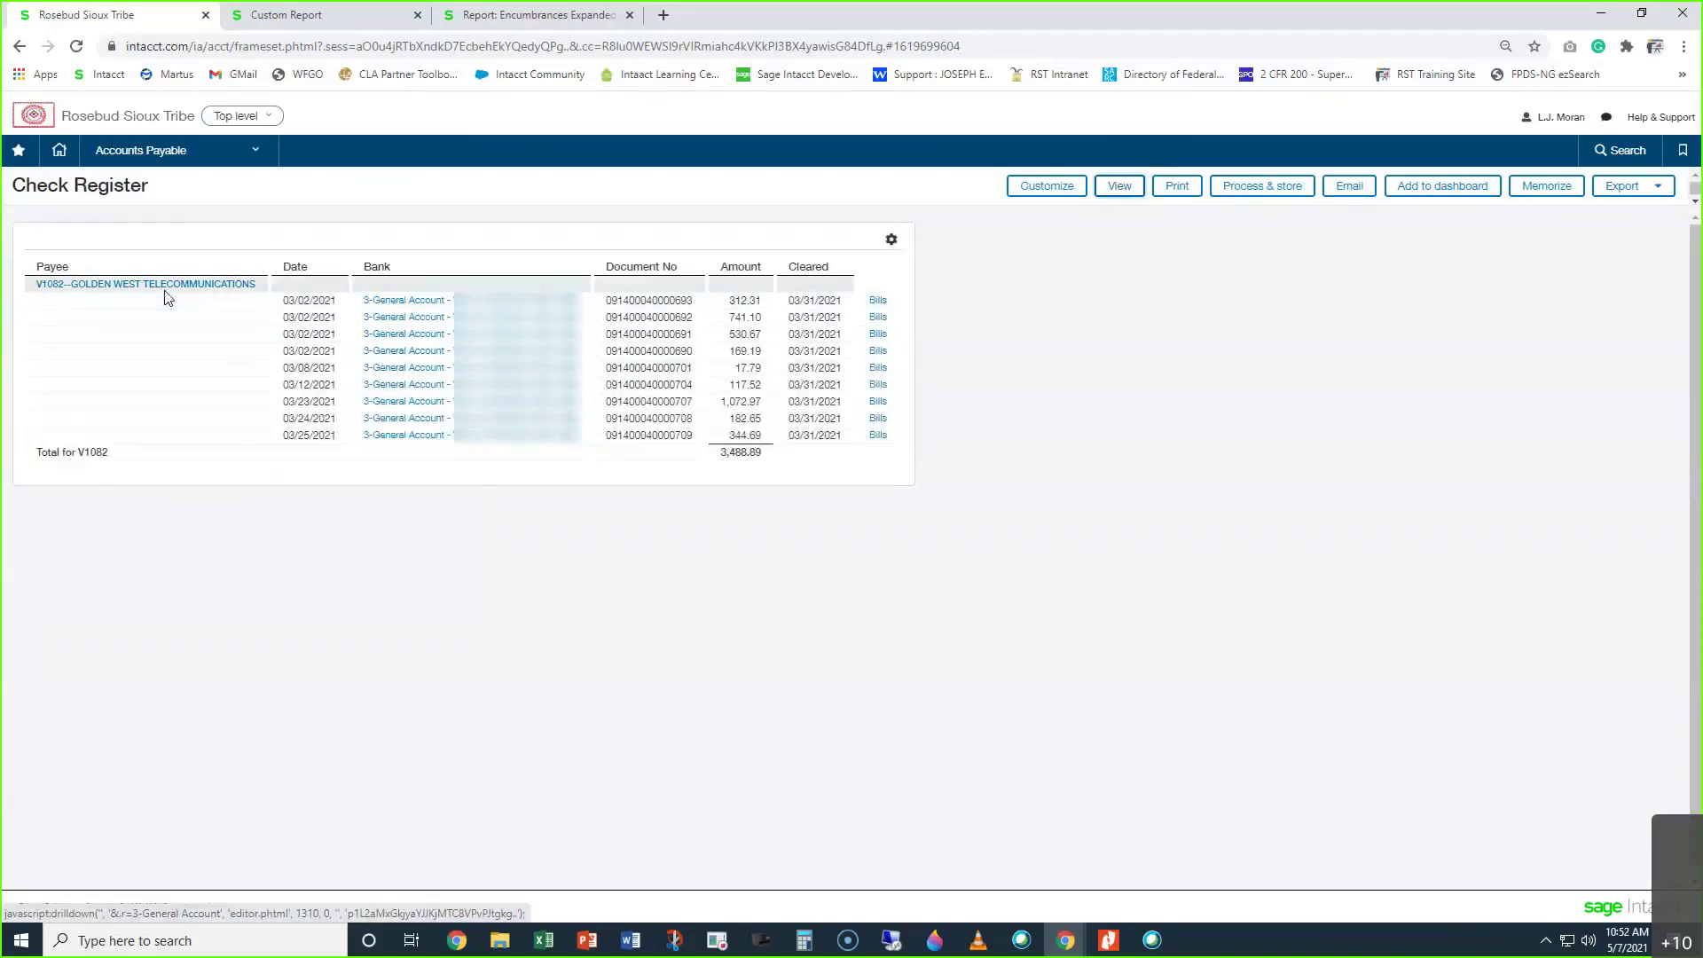
drag(681, 297, 682, 335)
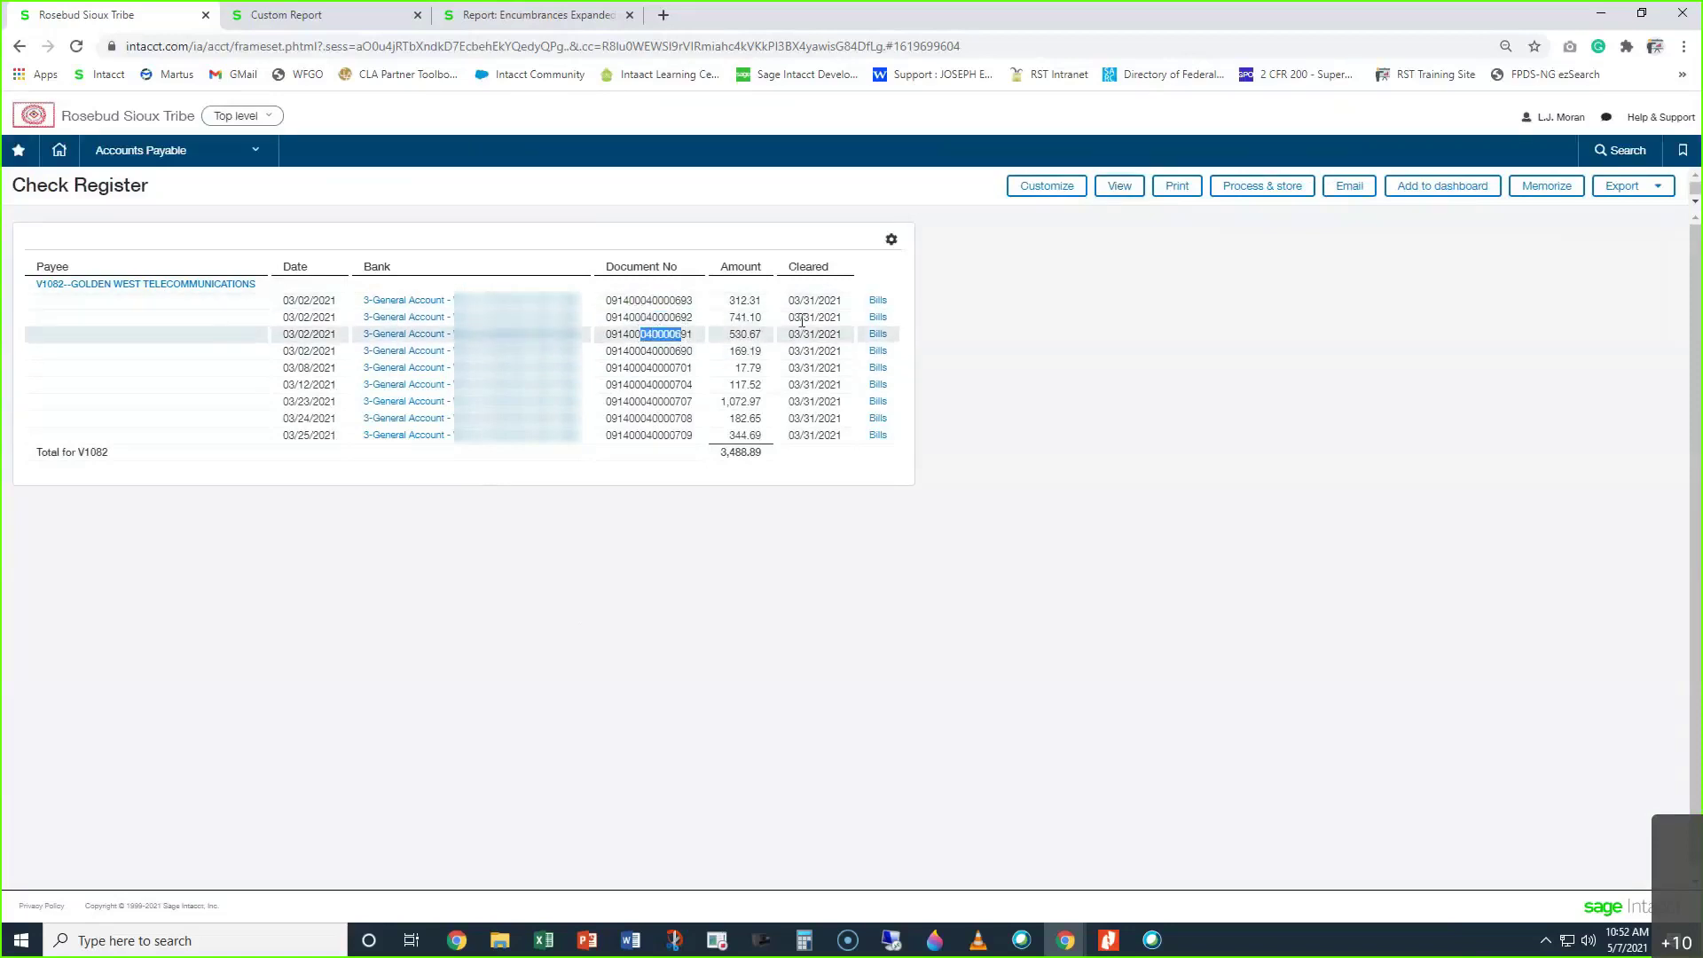
drag(795, 300, 830, 321)
Search the Reports Center for "check re" and open the Accounts Payable report Check Register - More Detail
click(140, 152)
click(140, 231)
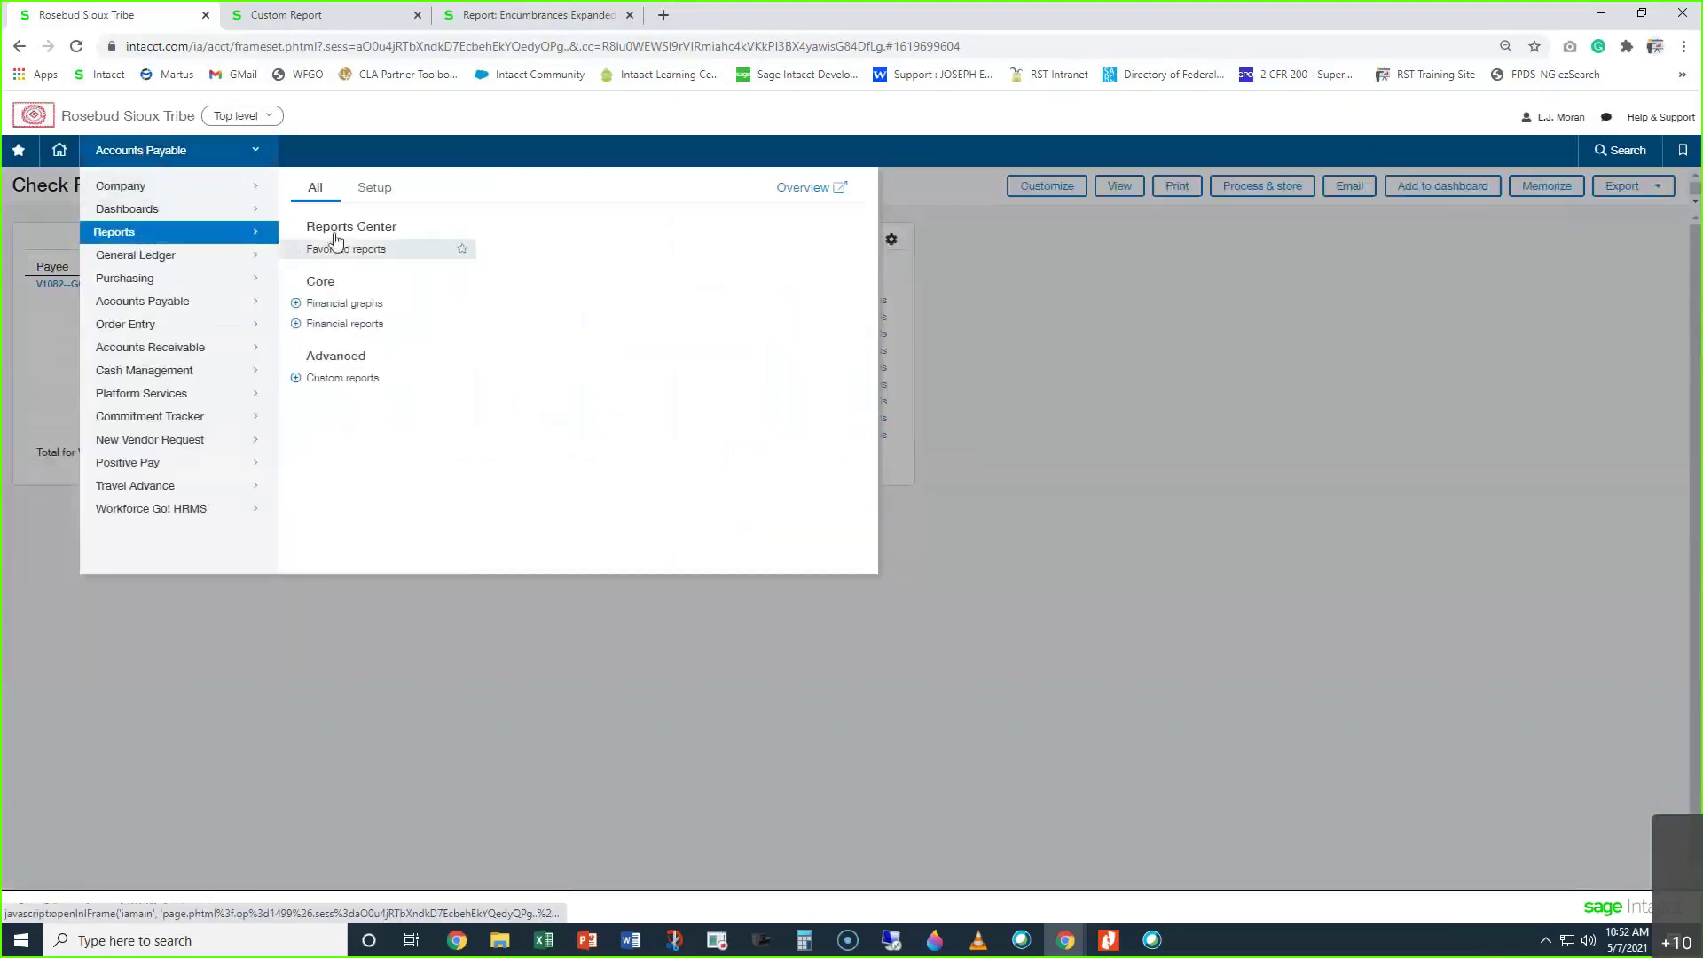
click(353, 228)
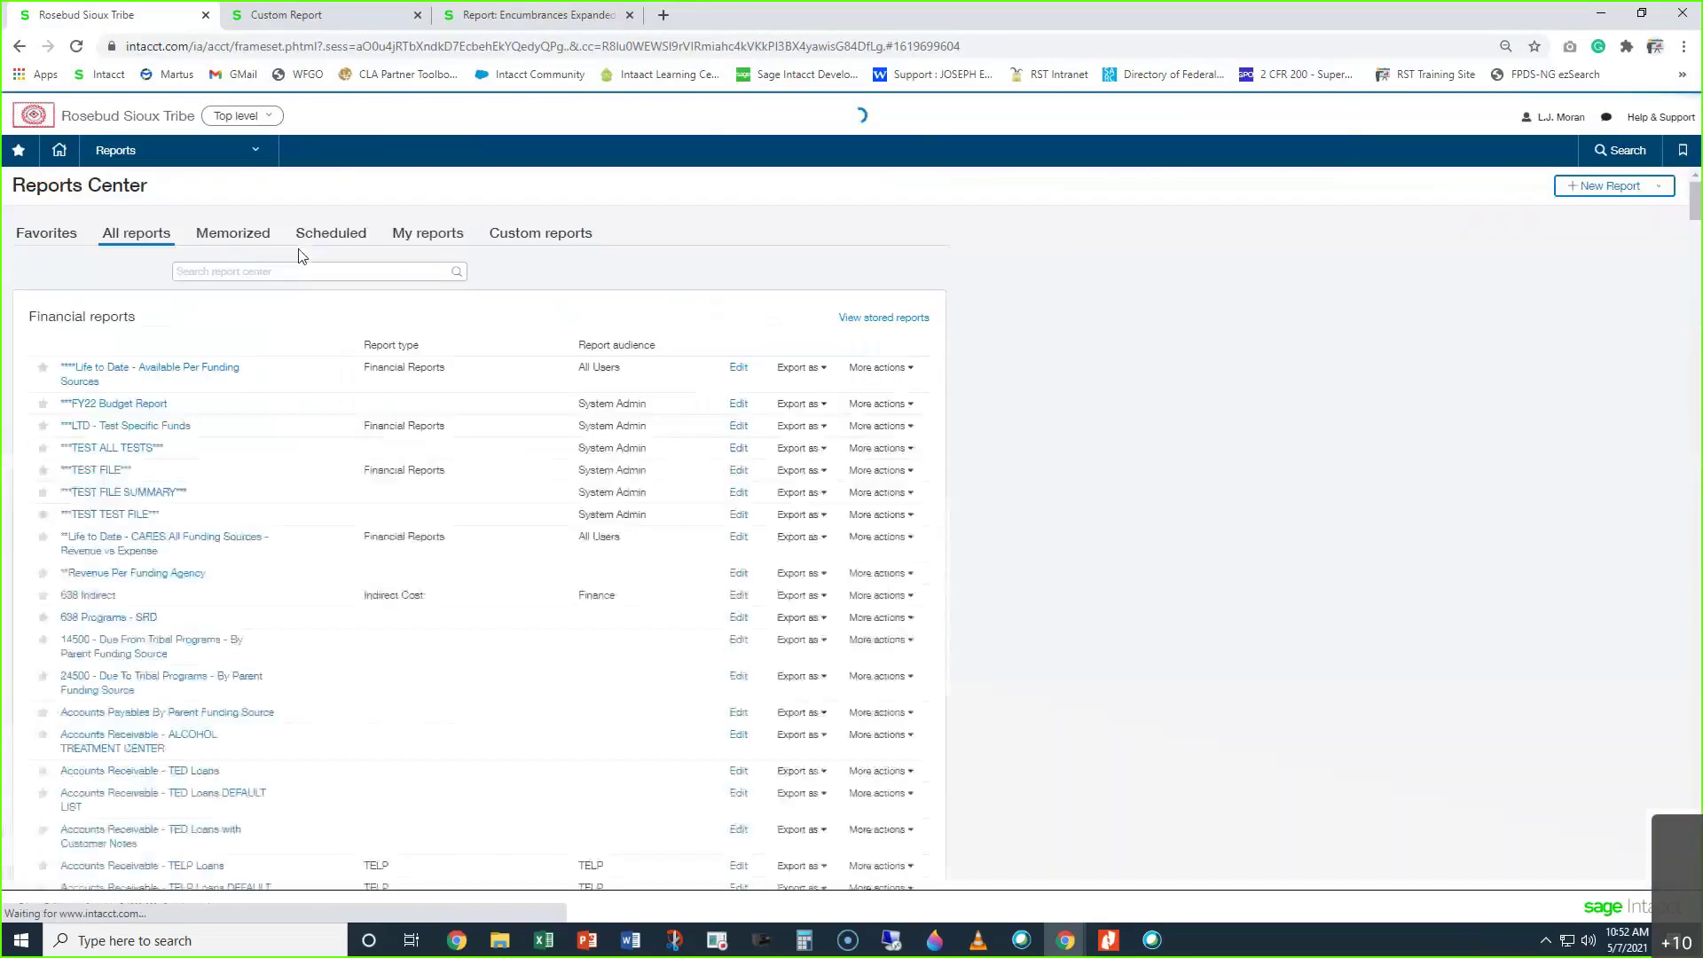
click(283, 267)
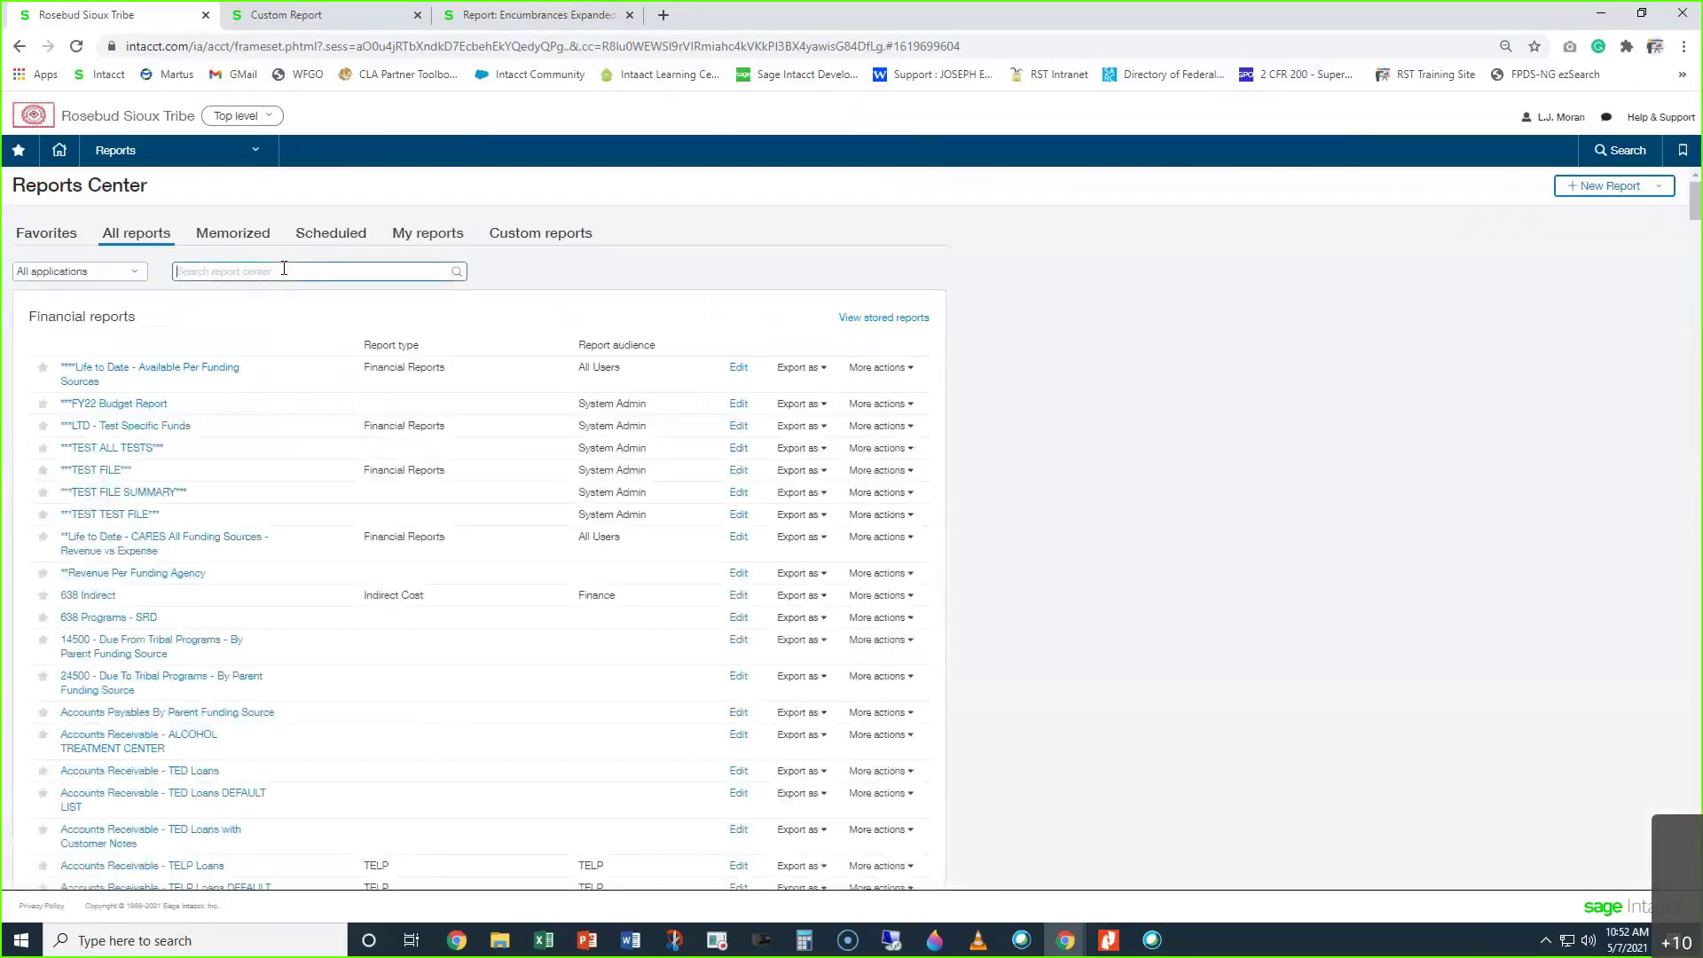
text(check)
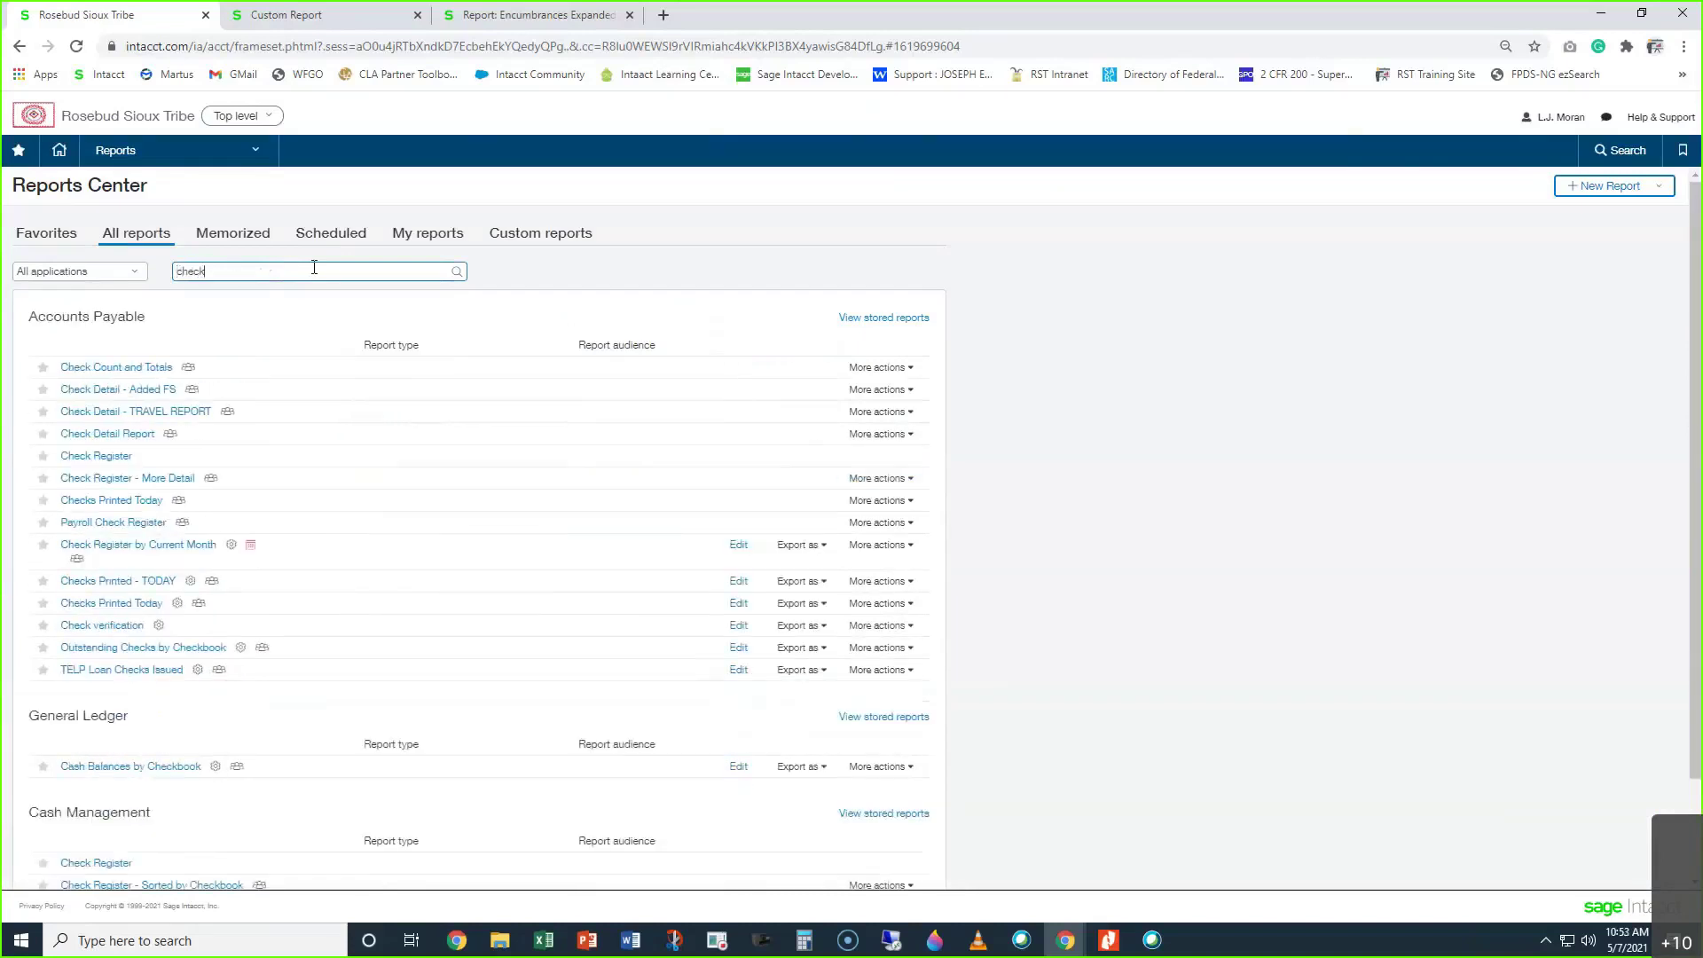
text( re)
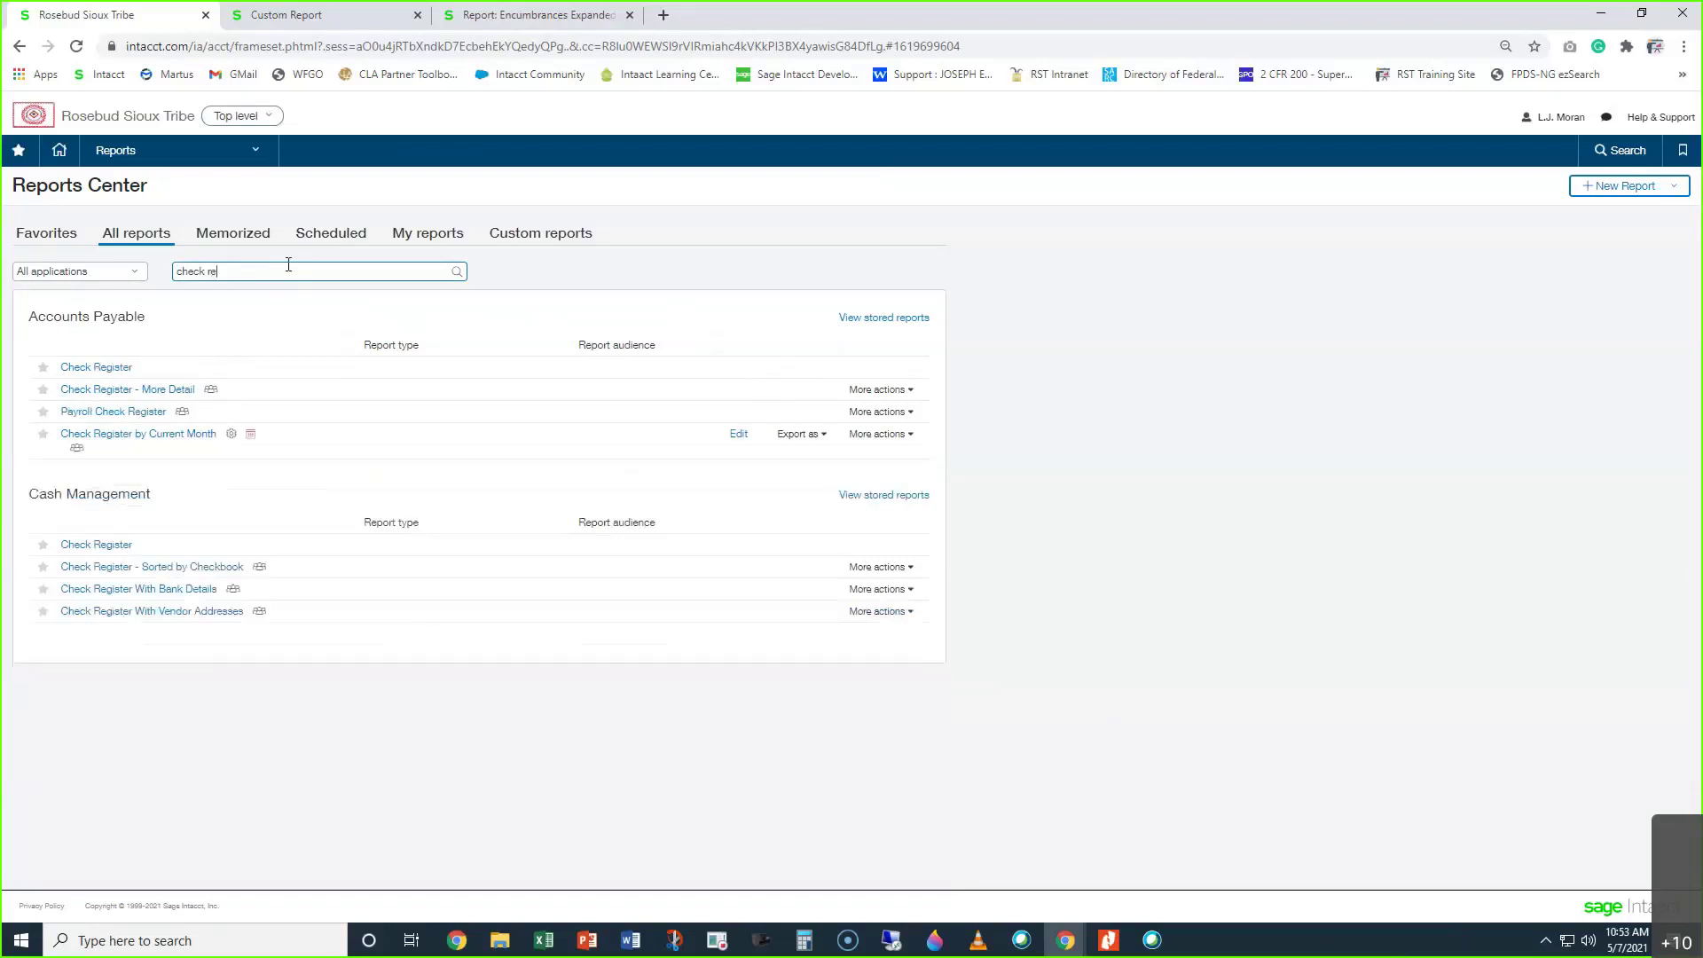
click(139, 392)
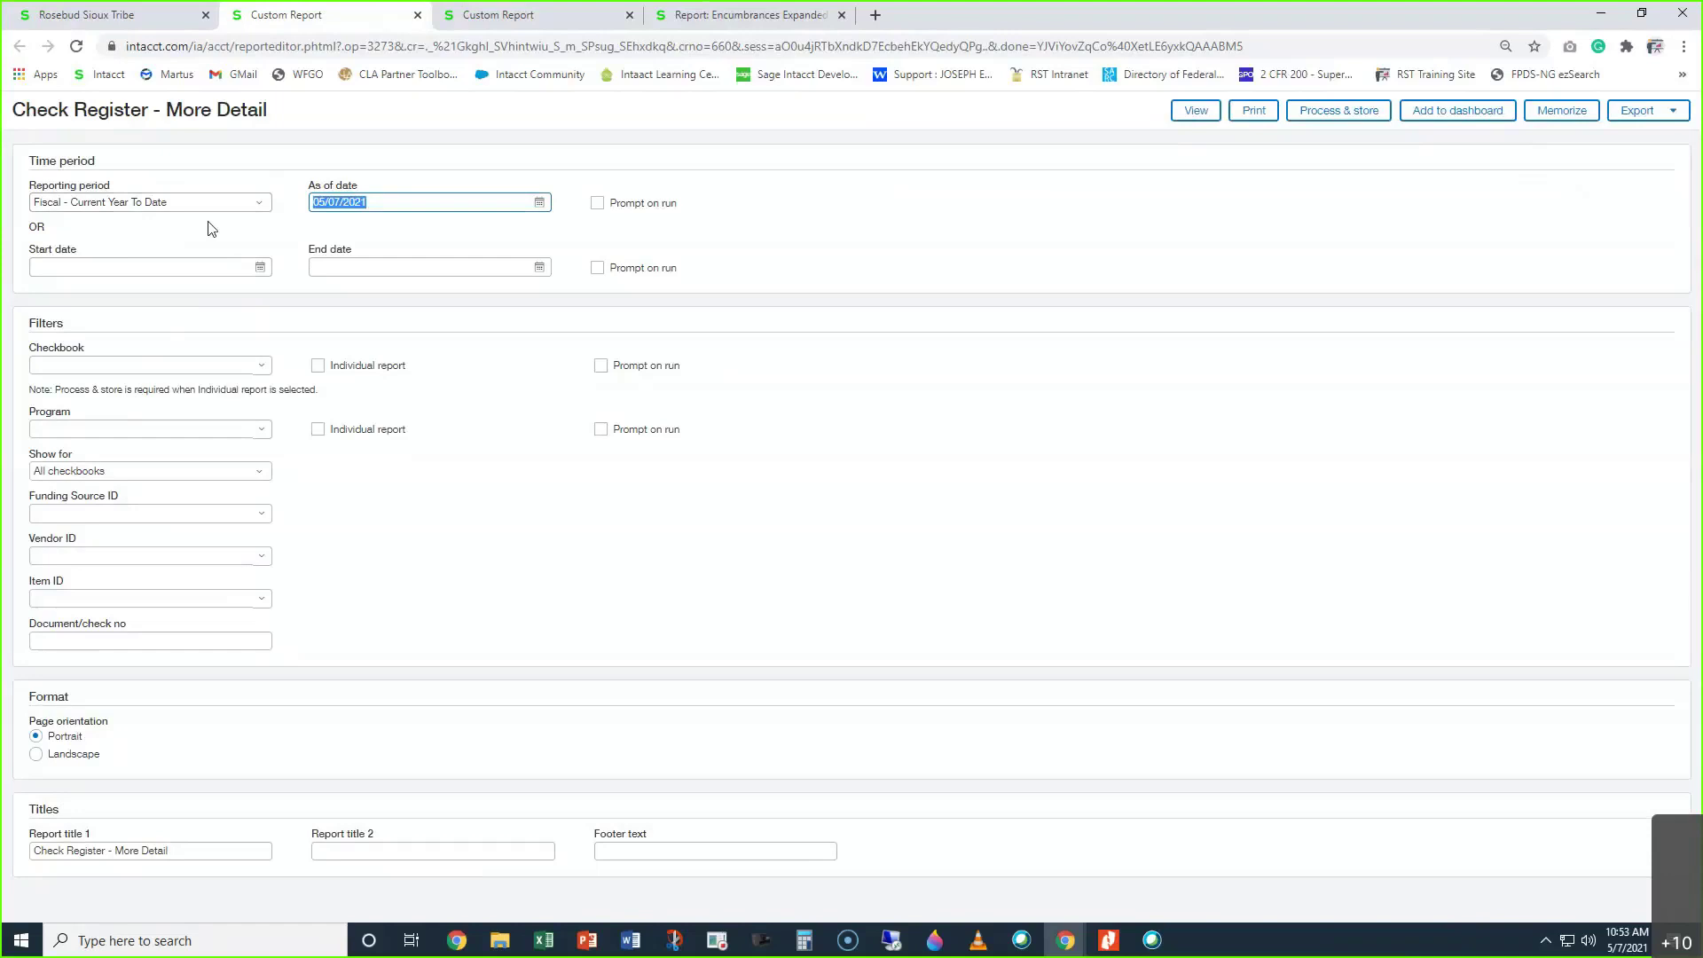
Set the detailed check register's reporting period to Current Month and its as-of date to 03/31/2021
click(145, 204)
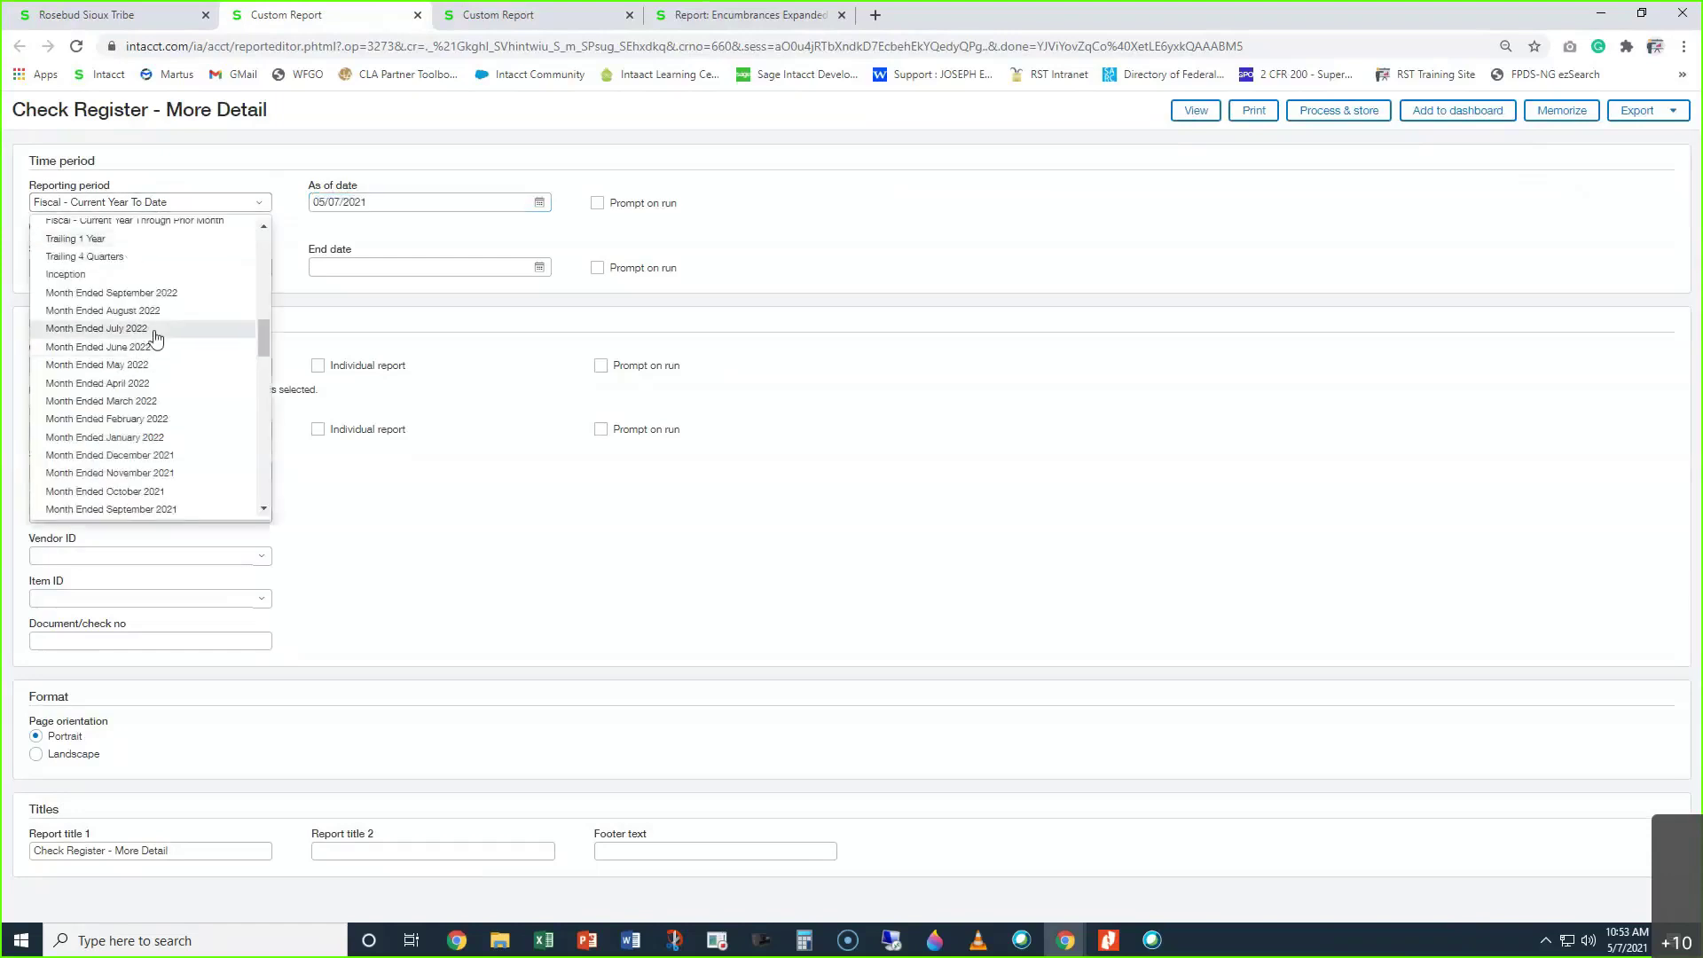
scroll(147, 323, up, 5)
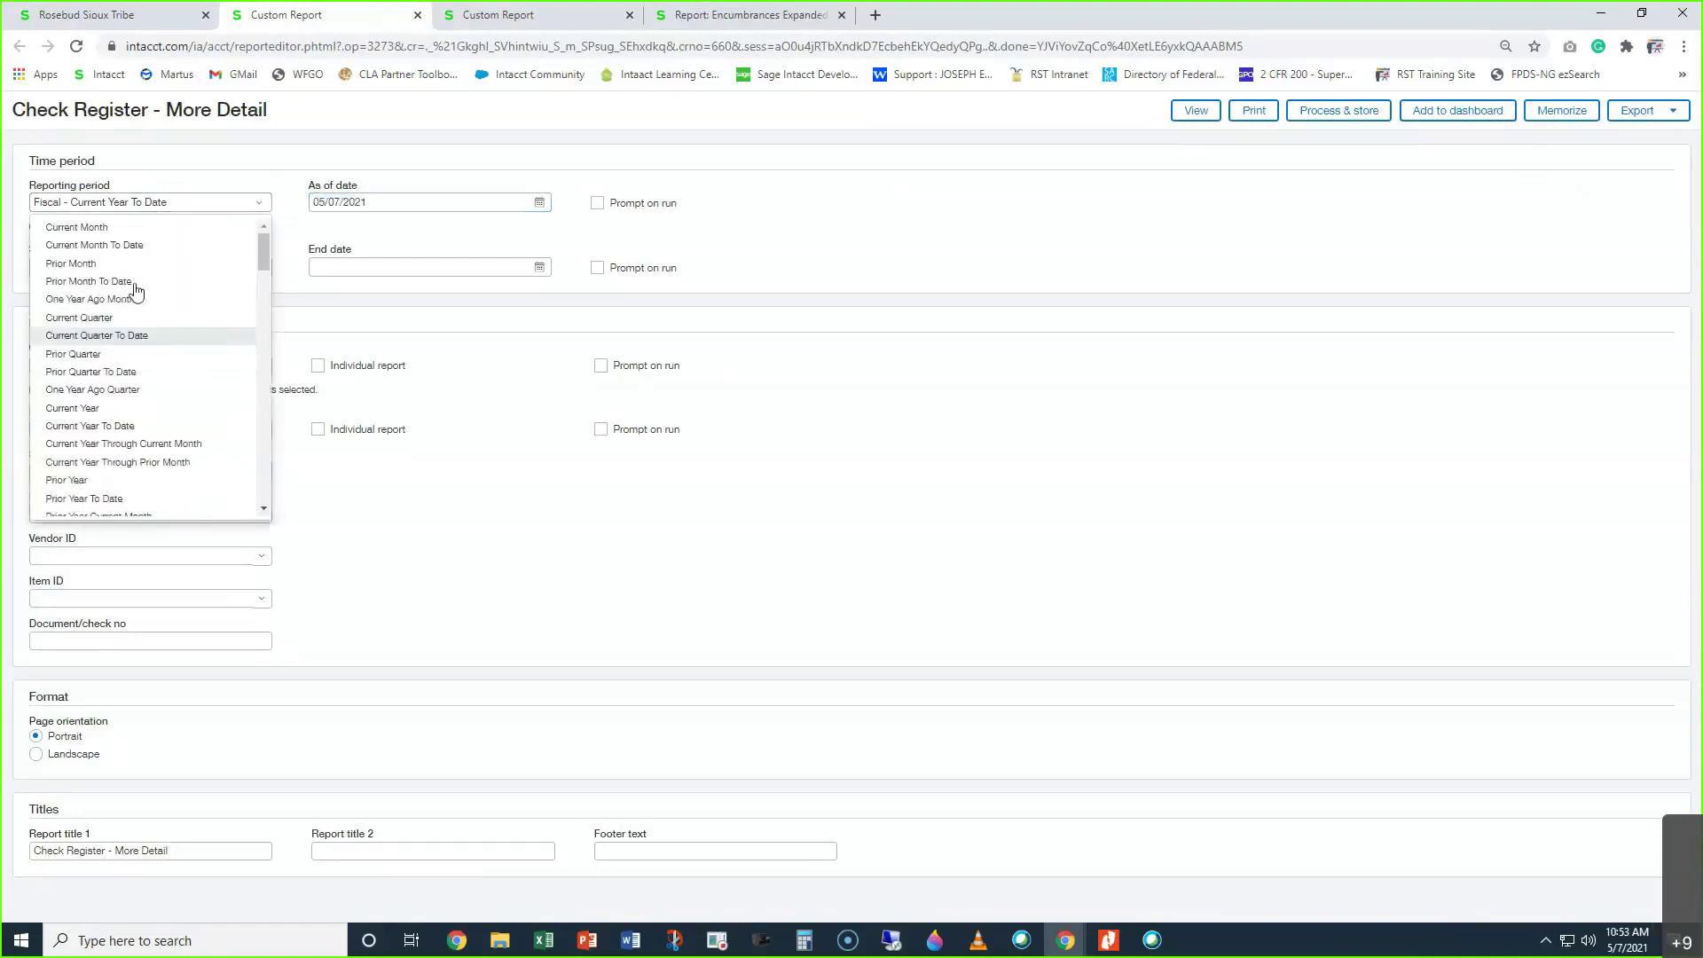
click(124, 228)
click(400, 201)
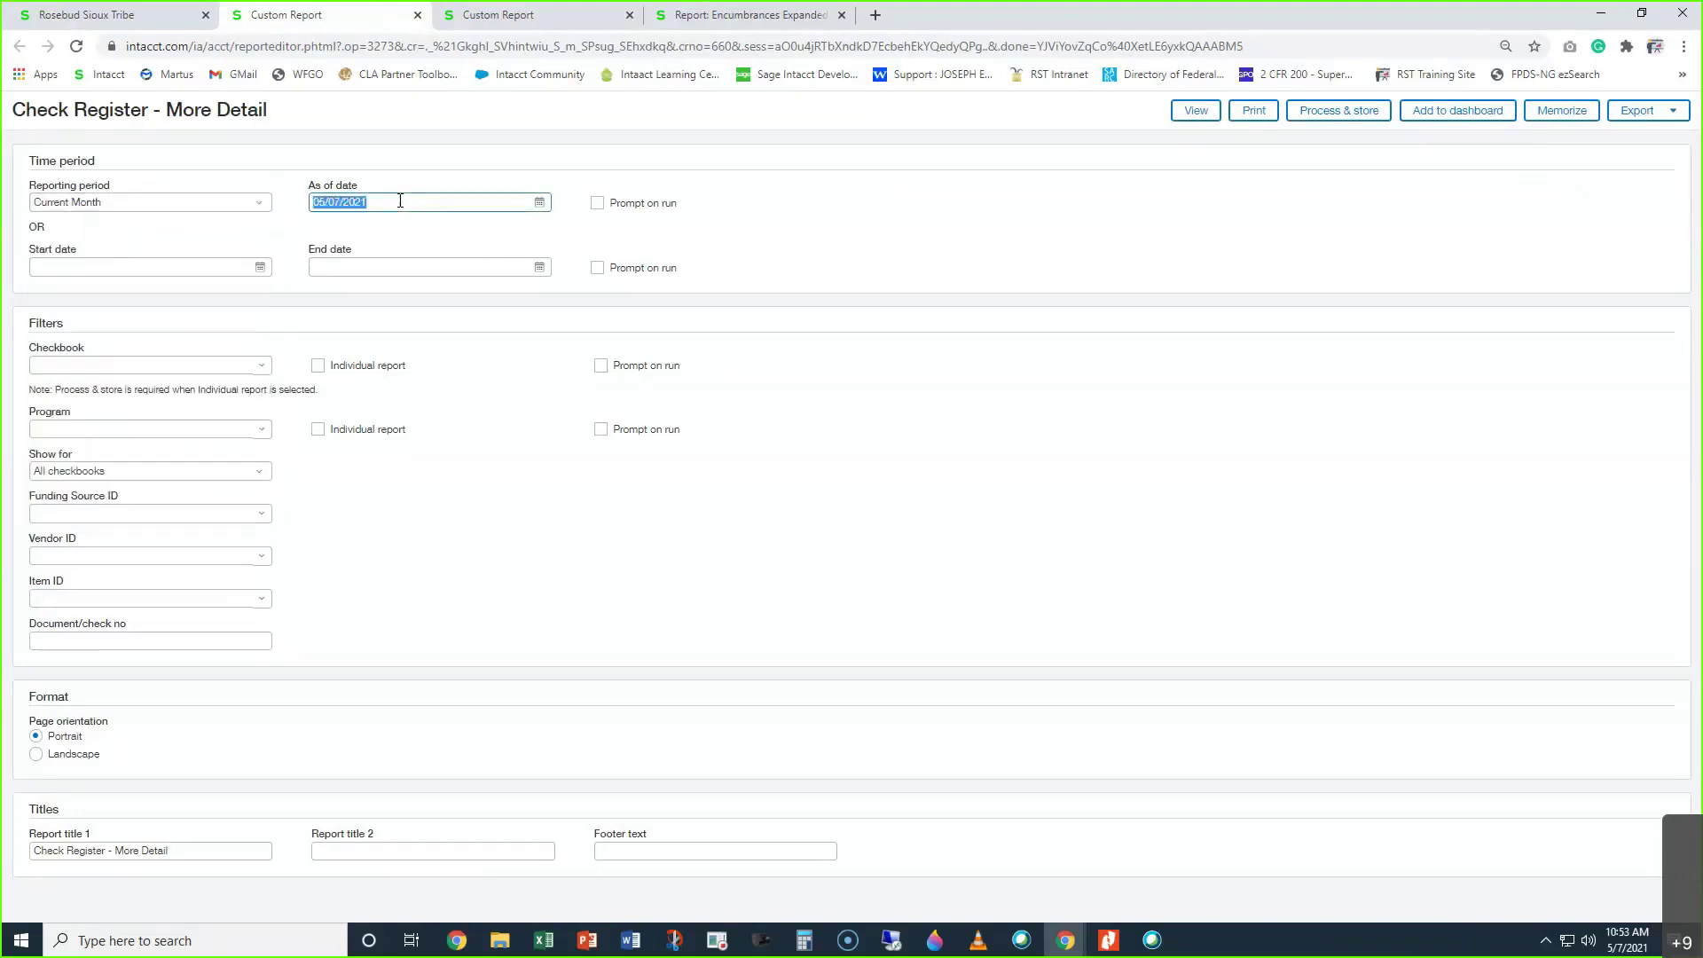
text(3/31/2)
text(021)
Set the report's Checkbook filter to 3--General Account and its Program filter to All Programs
click(97, 364)
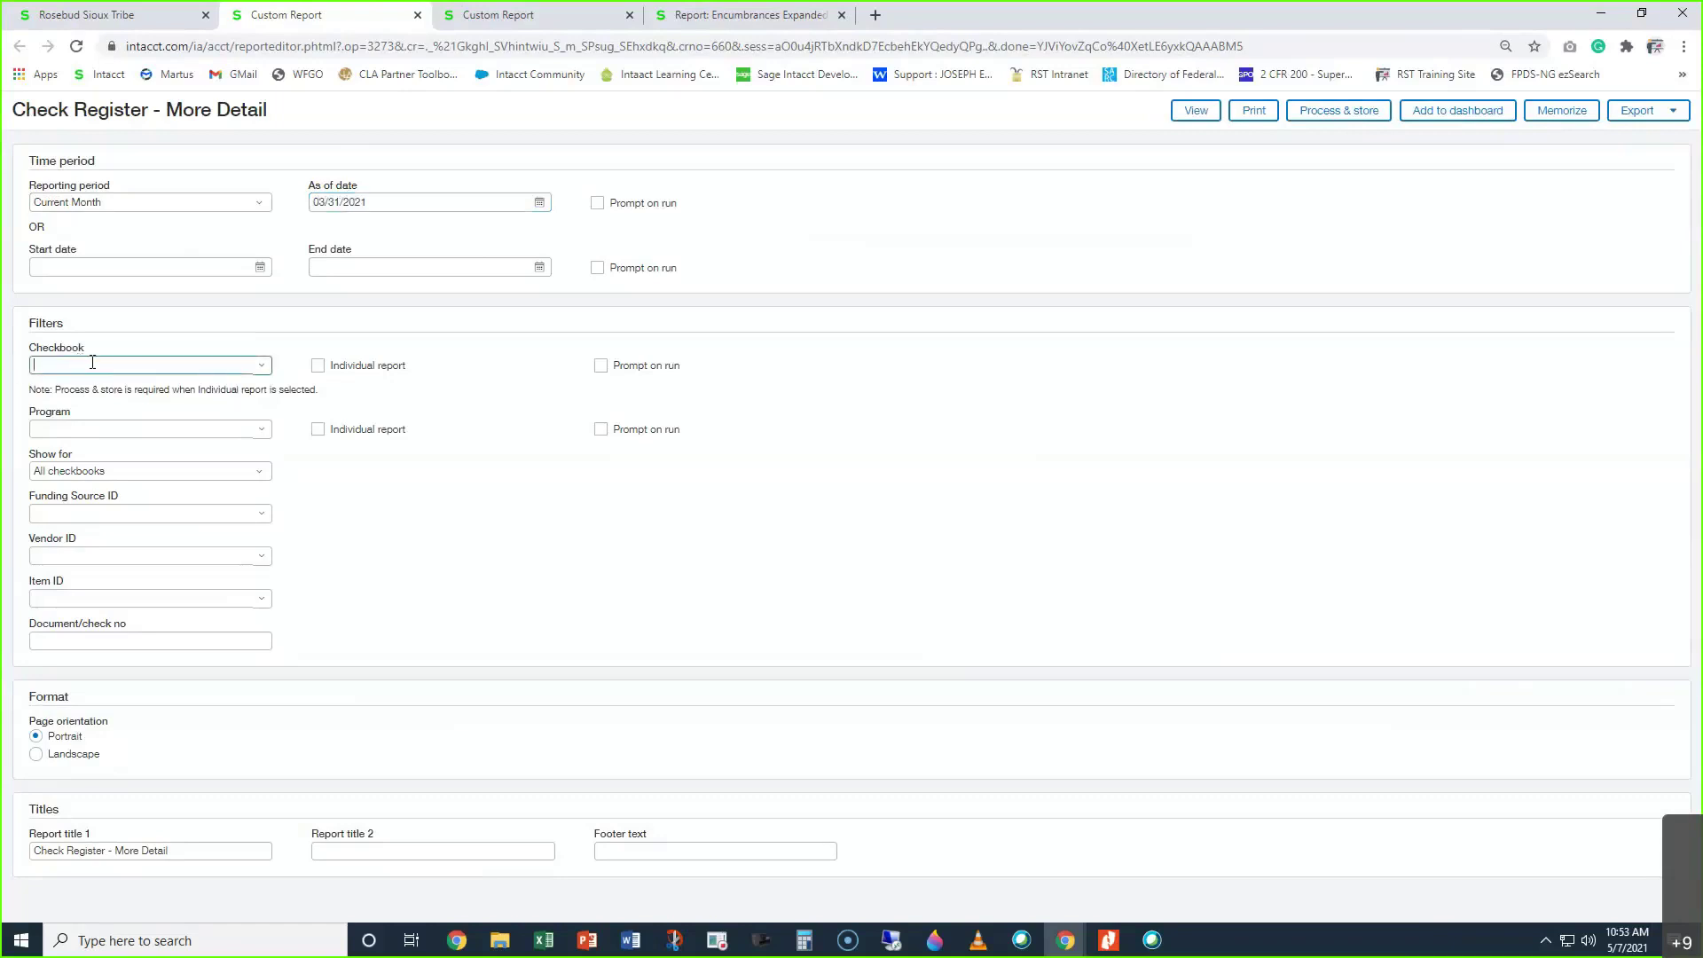
text(3)
click(95, 415)
click(88, 429)
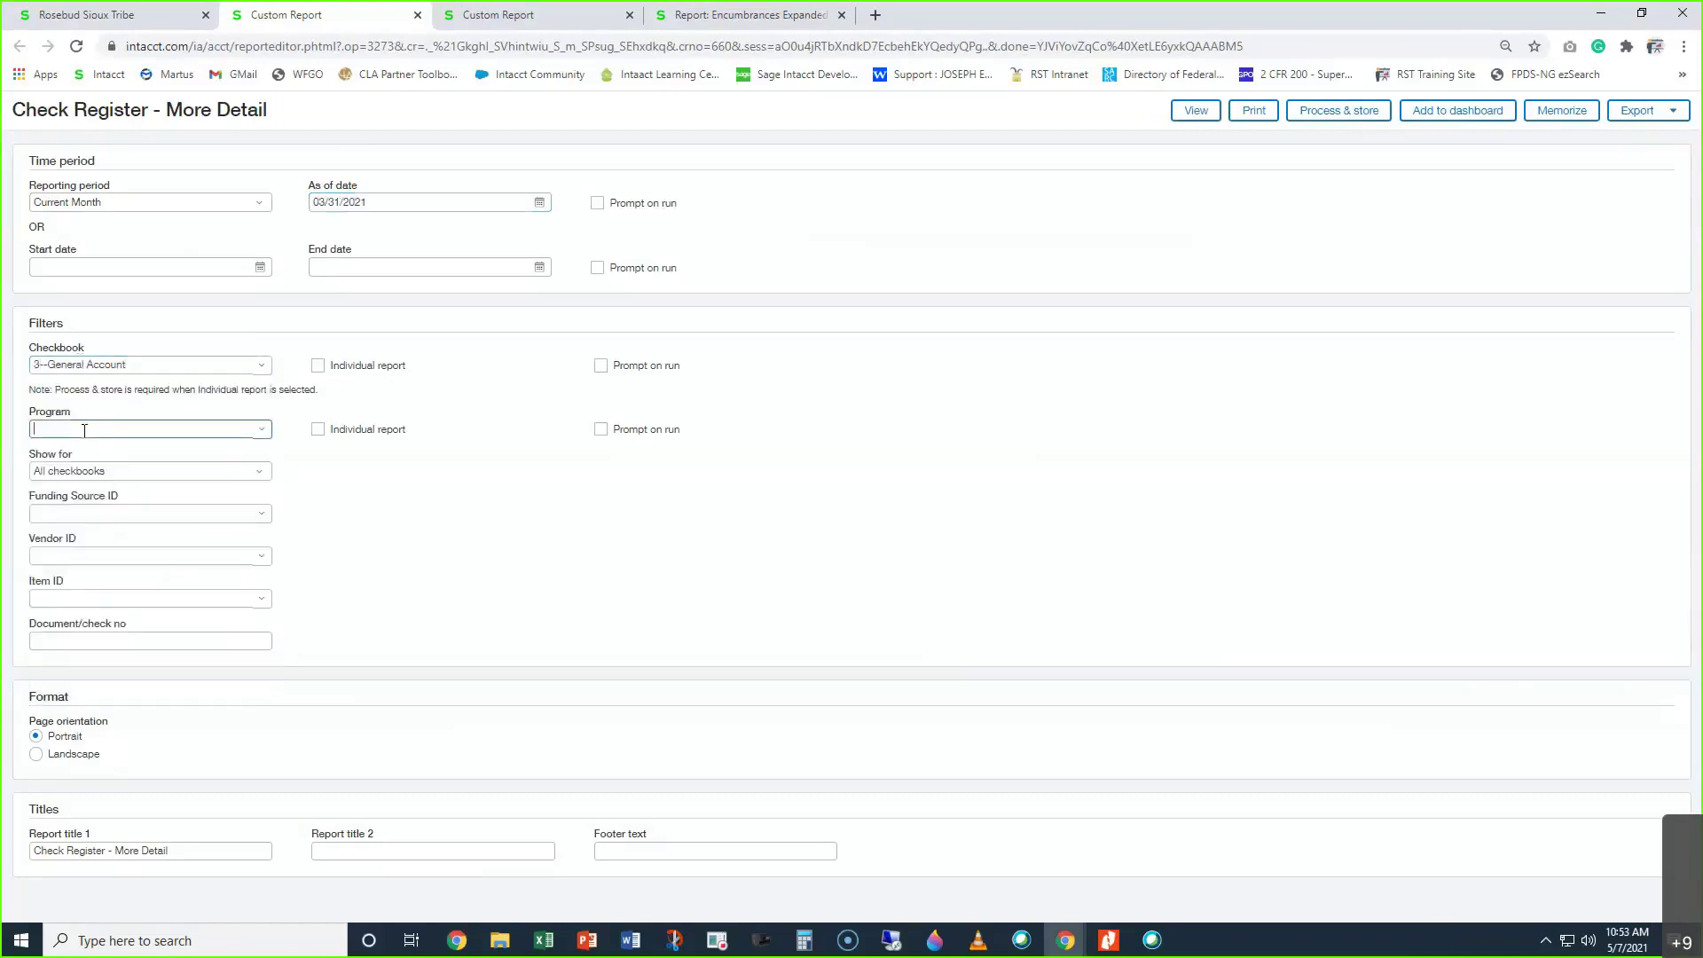
text(a)
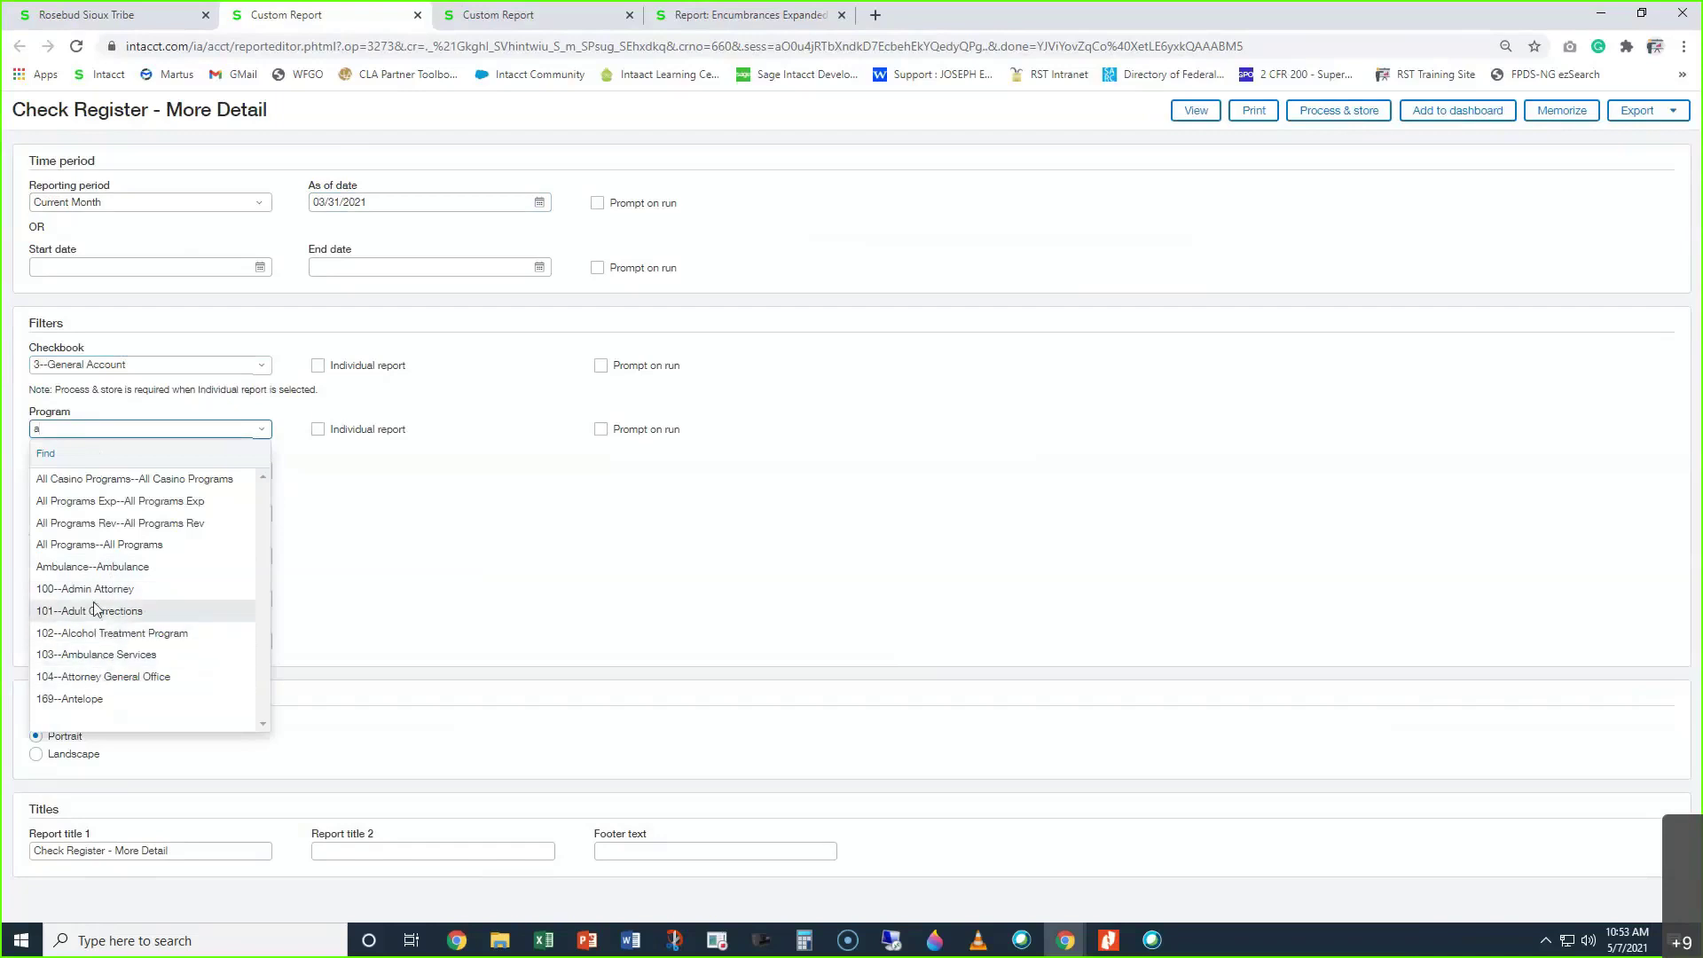
click(89, 543)
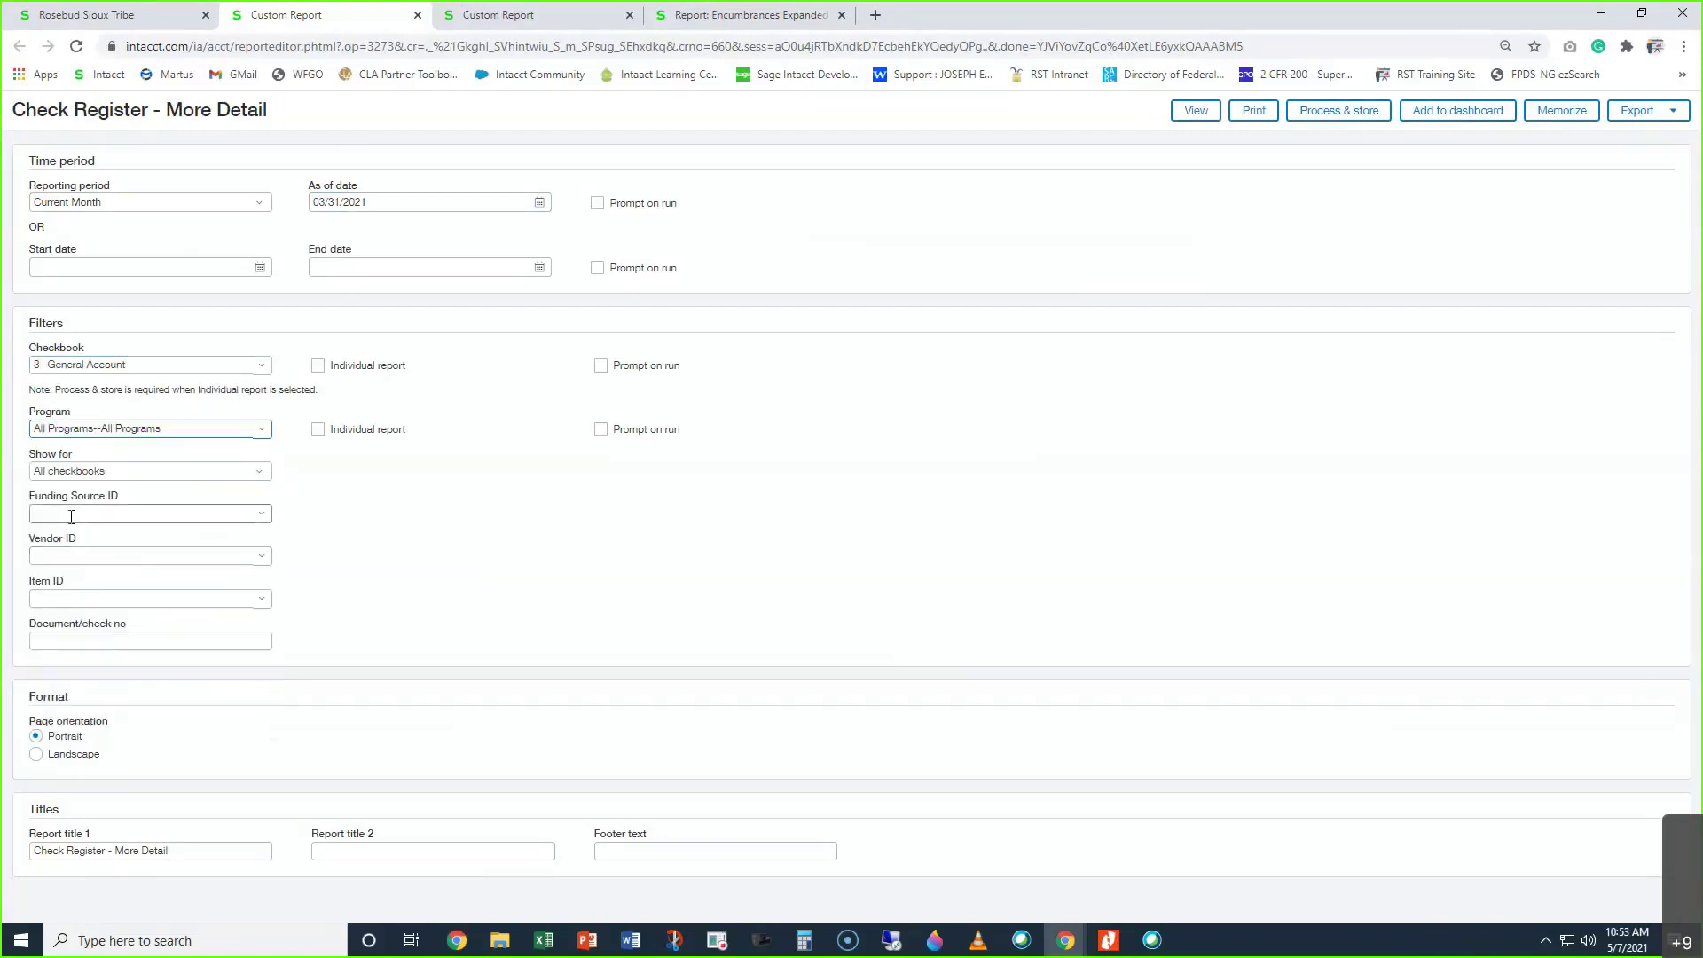
Filter the detailed check register to vendor V1081 (Golden West Technologies and Internet Solutions) and run it
click(62, 555)
text(v1081)
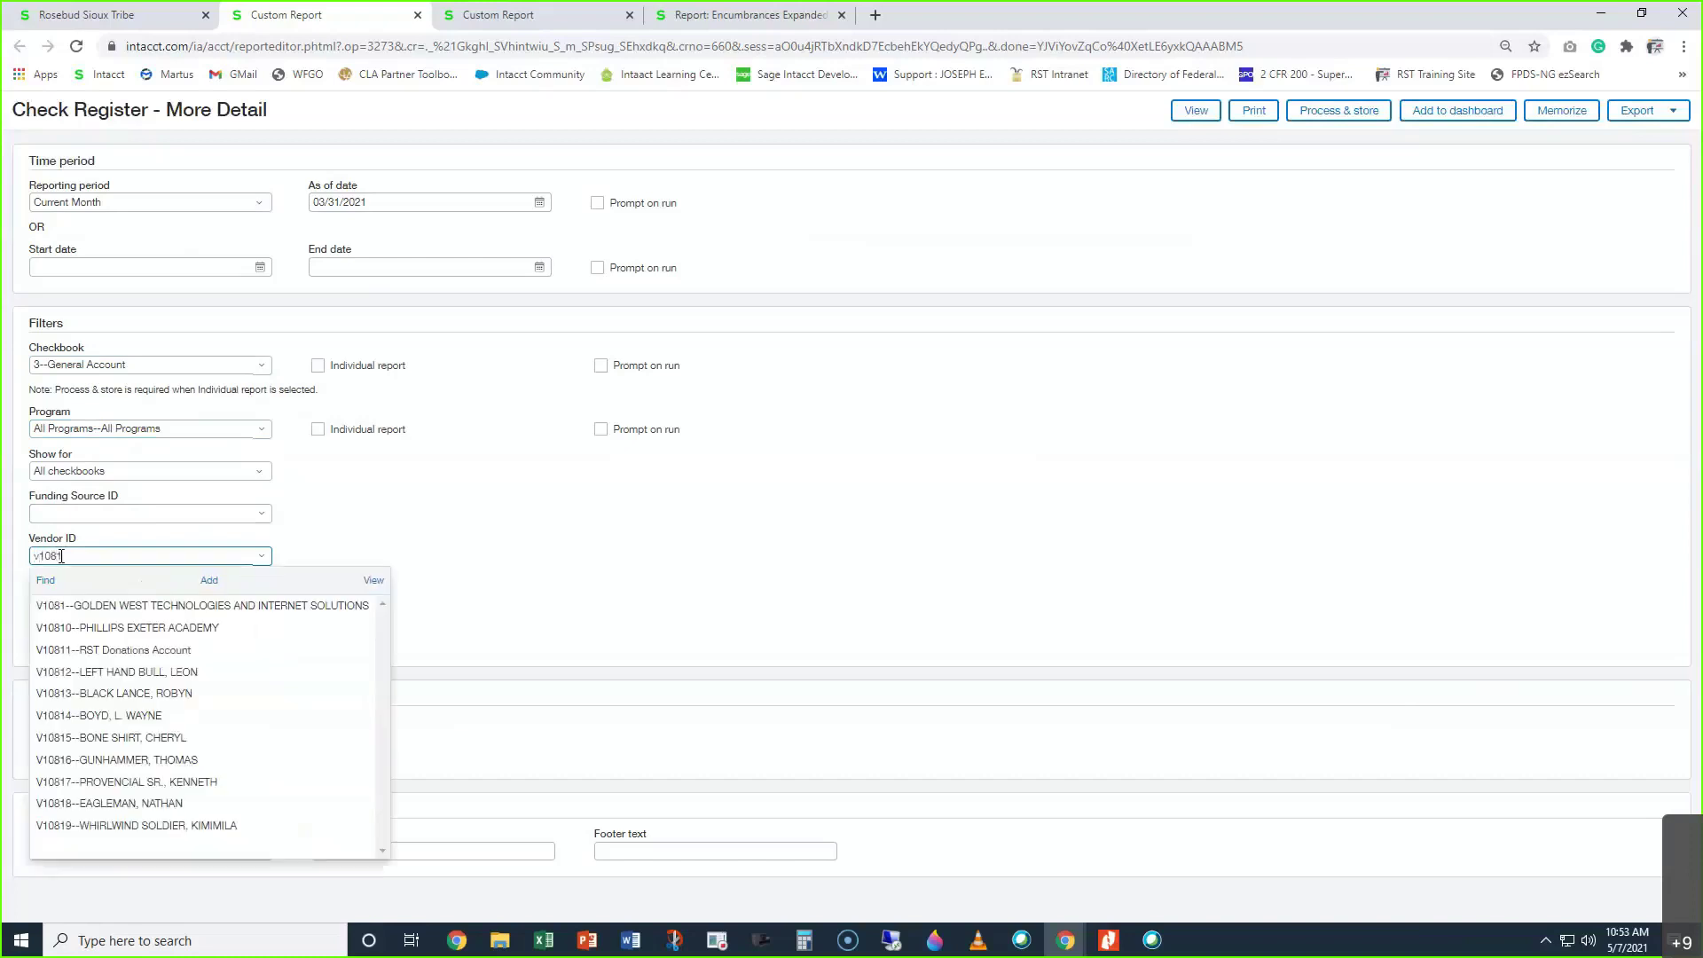
click(103, 605)
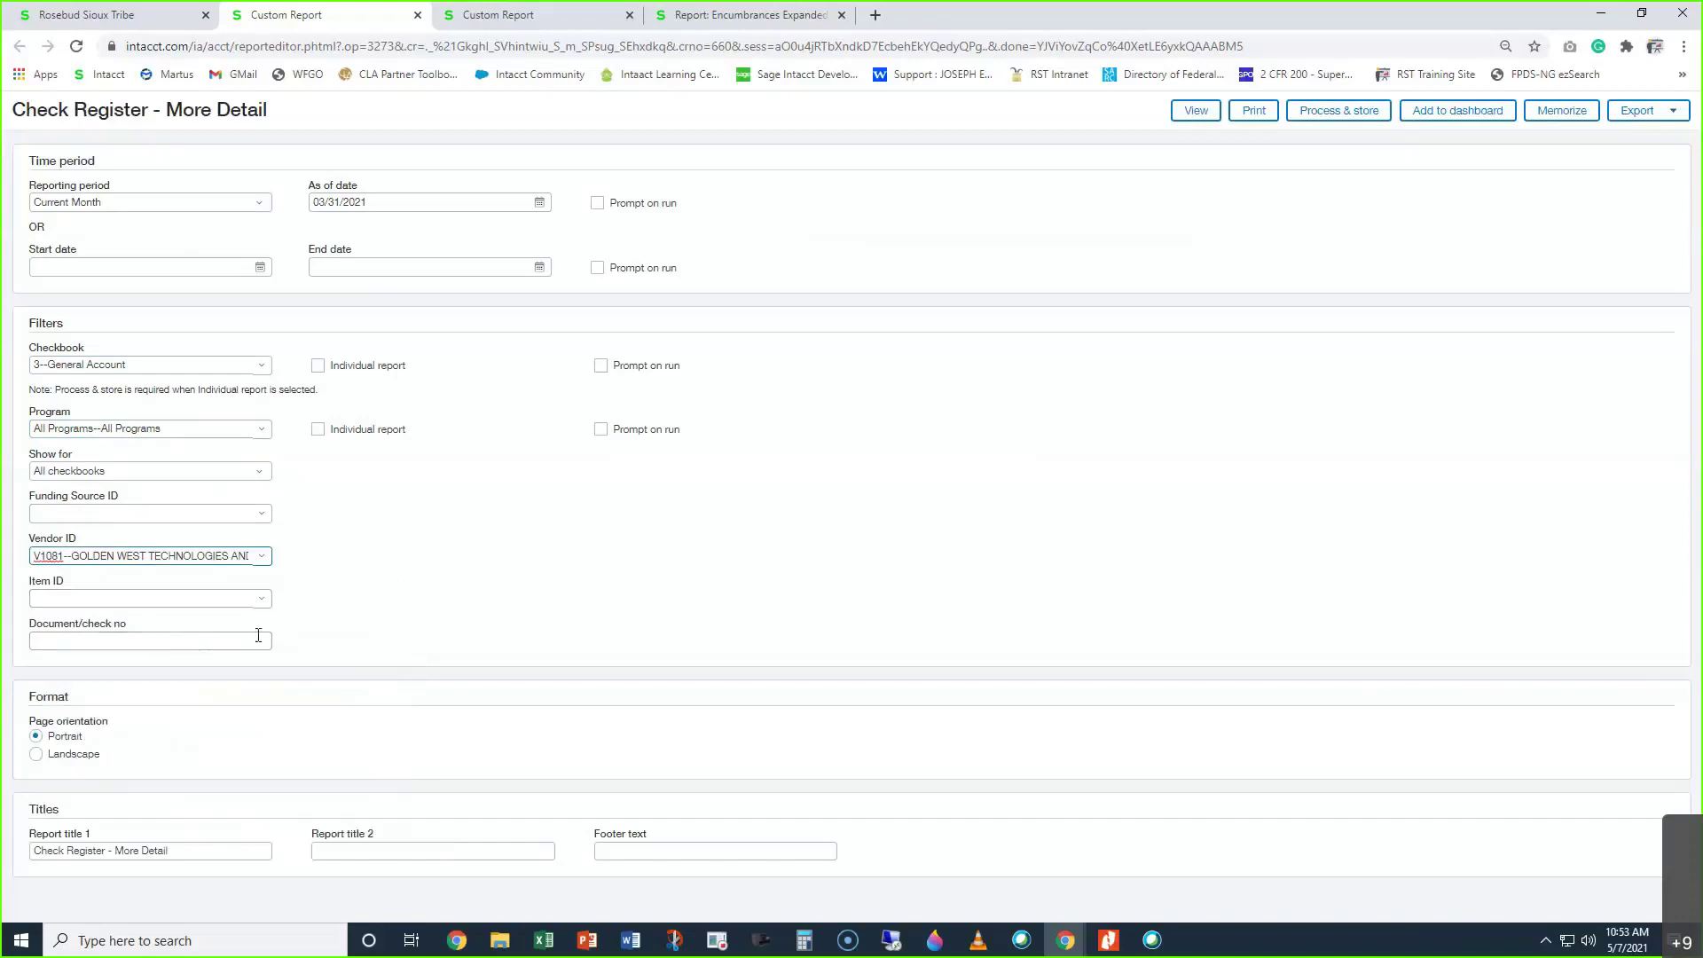
click(1196, 109)
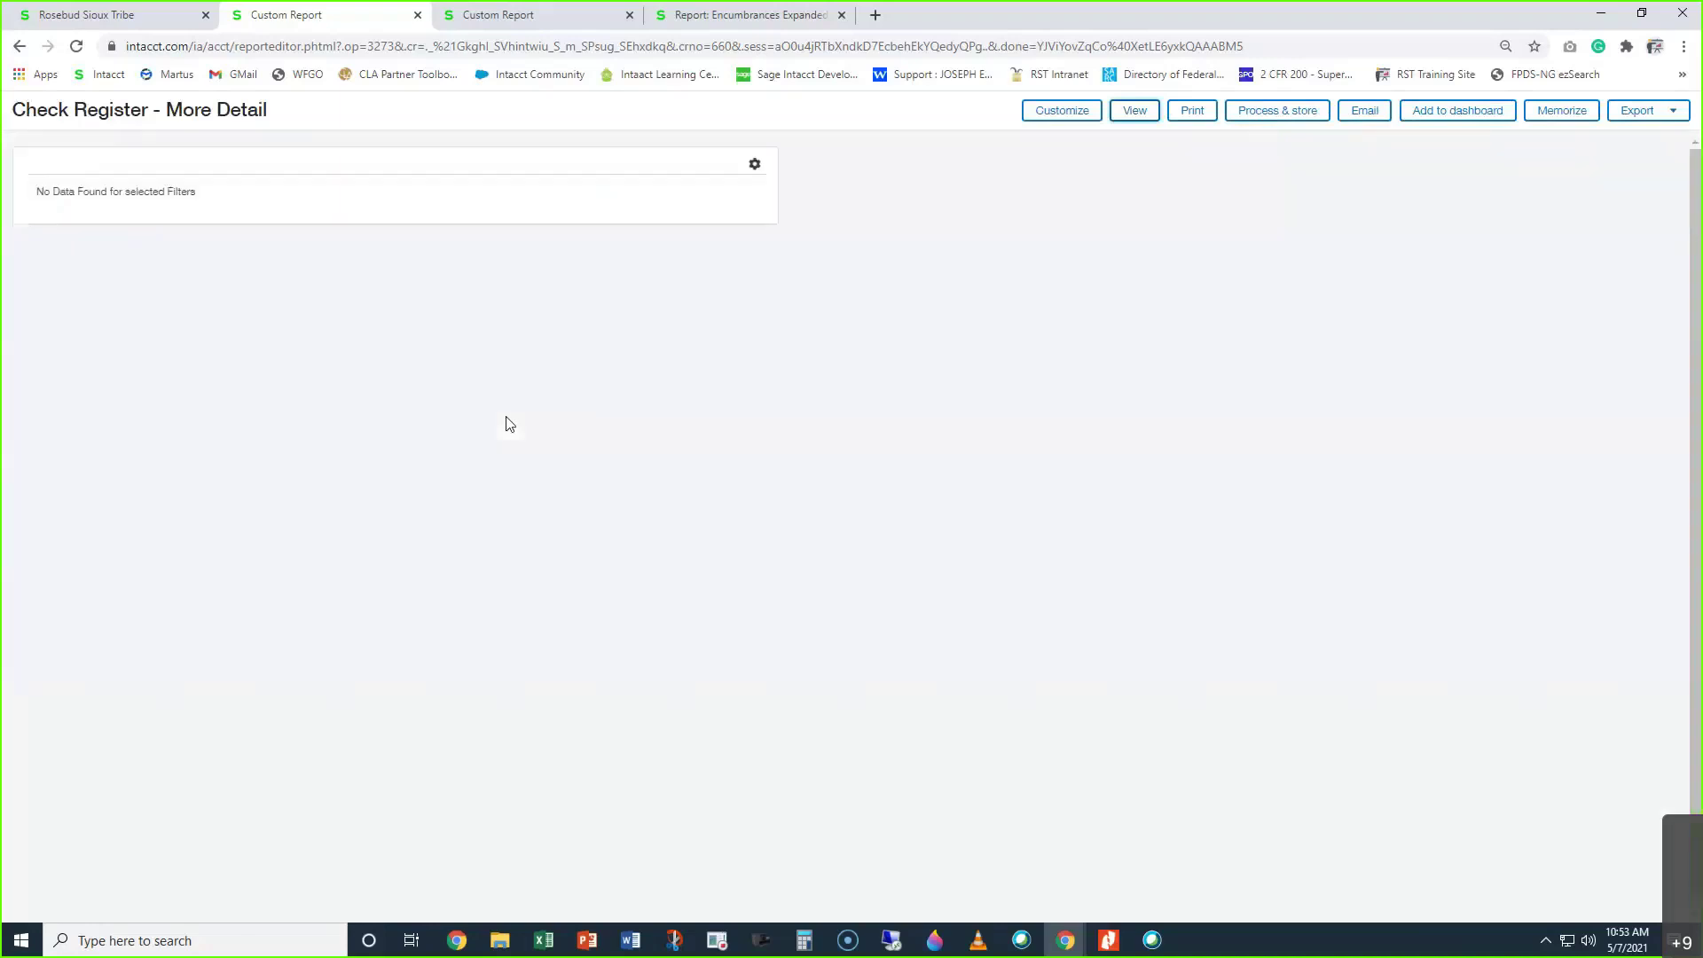
Change the report's Vendor ID filter to V1082 (Golden West Telecommunications) and run the report
click(1060, 122)
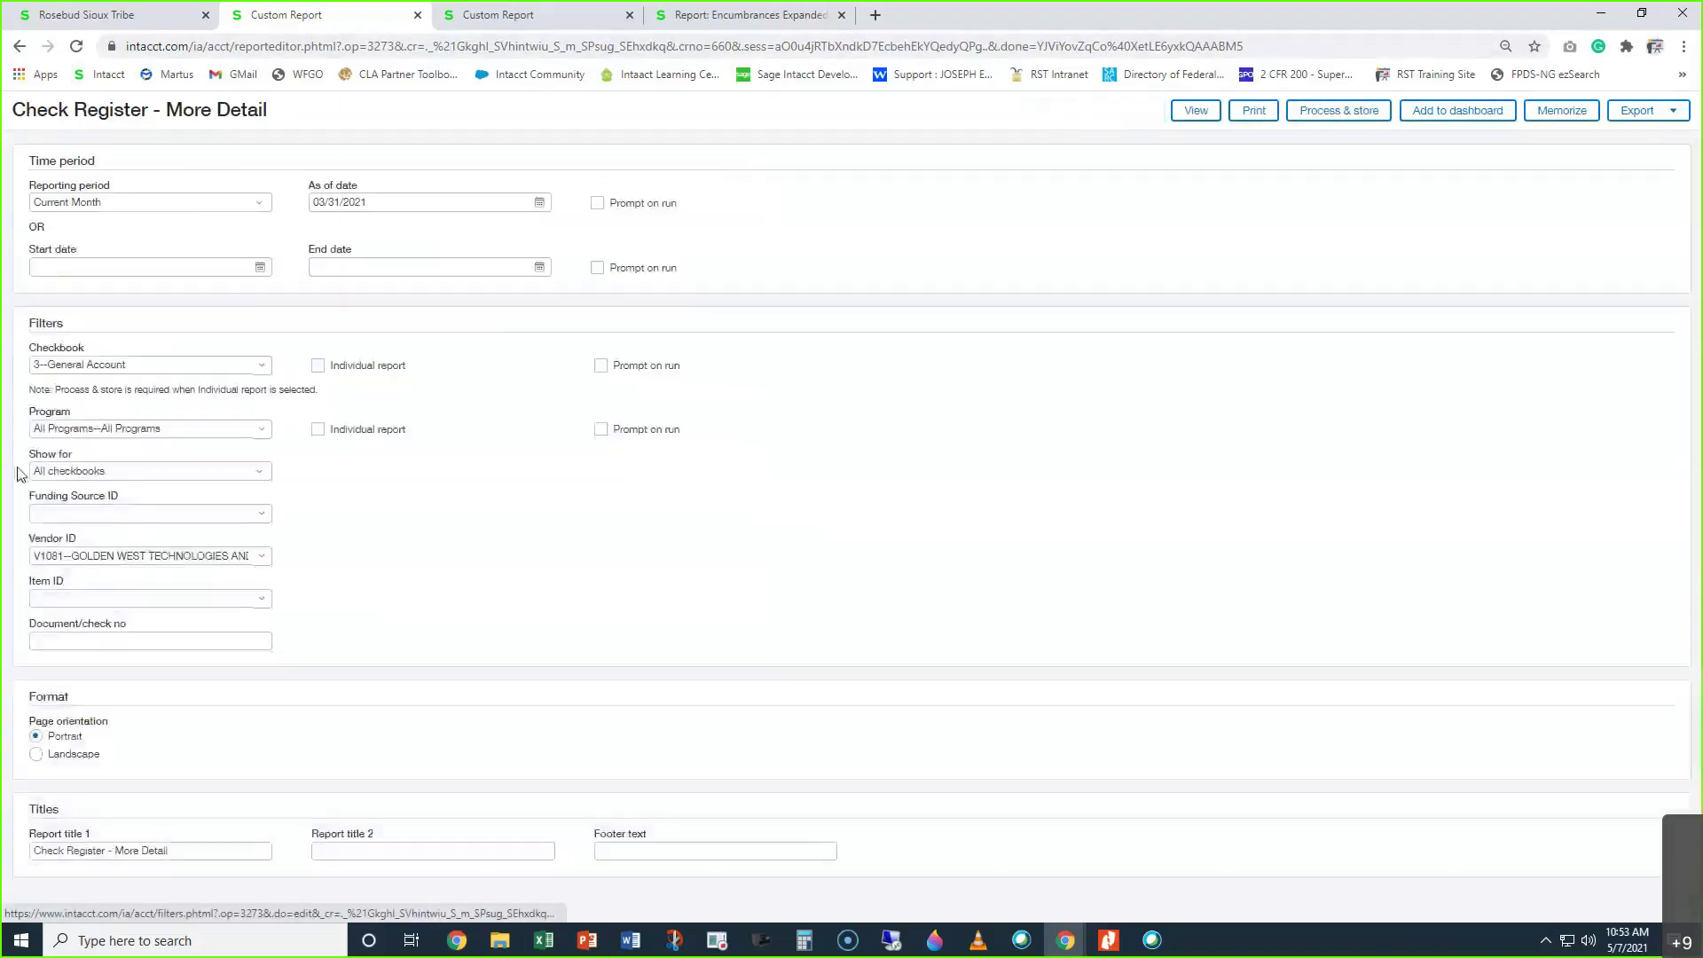
click(178, 561)
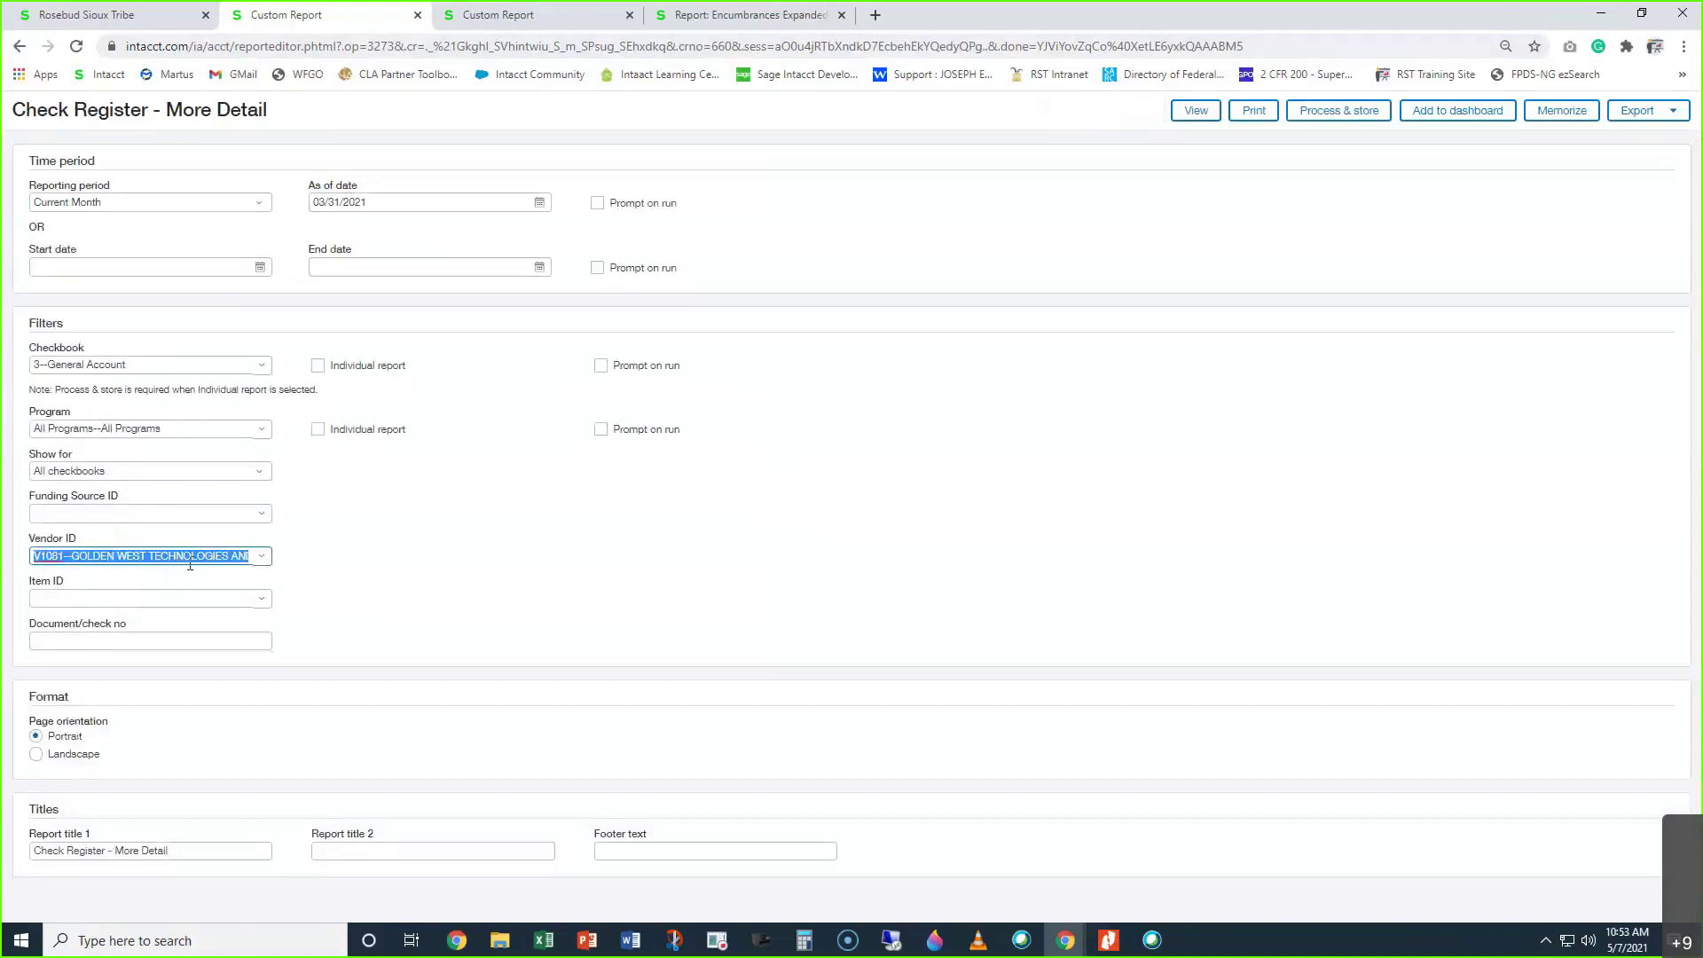
text(v1082)
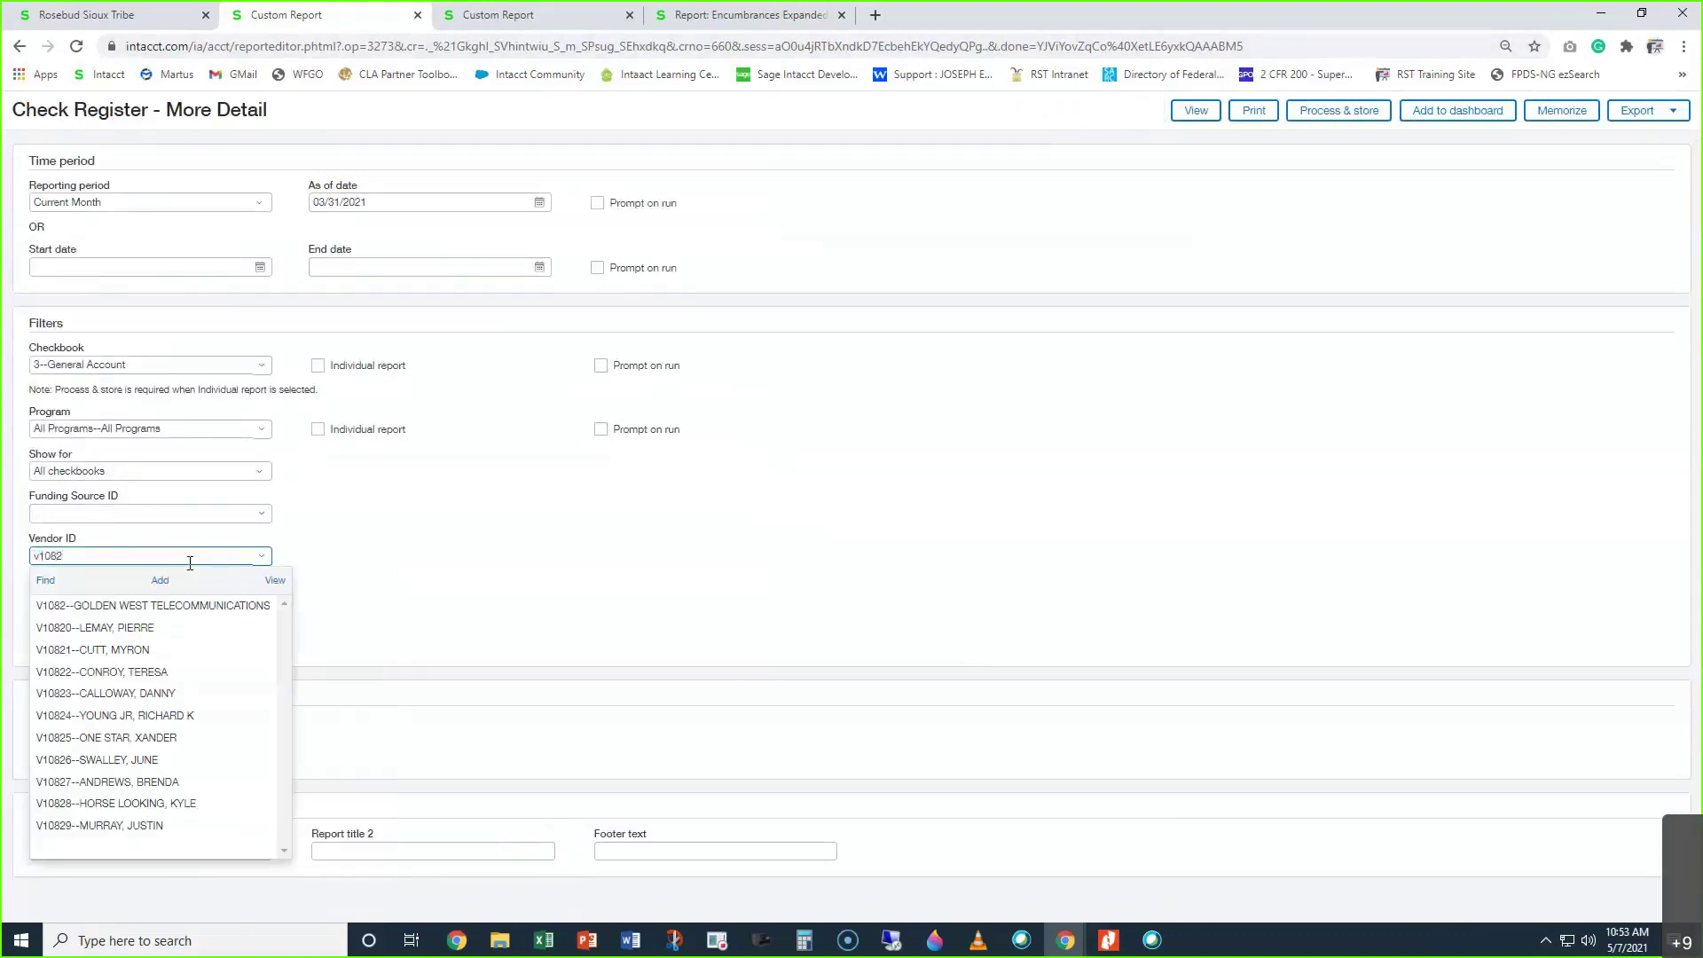
click(189, 607)
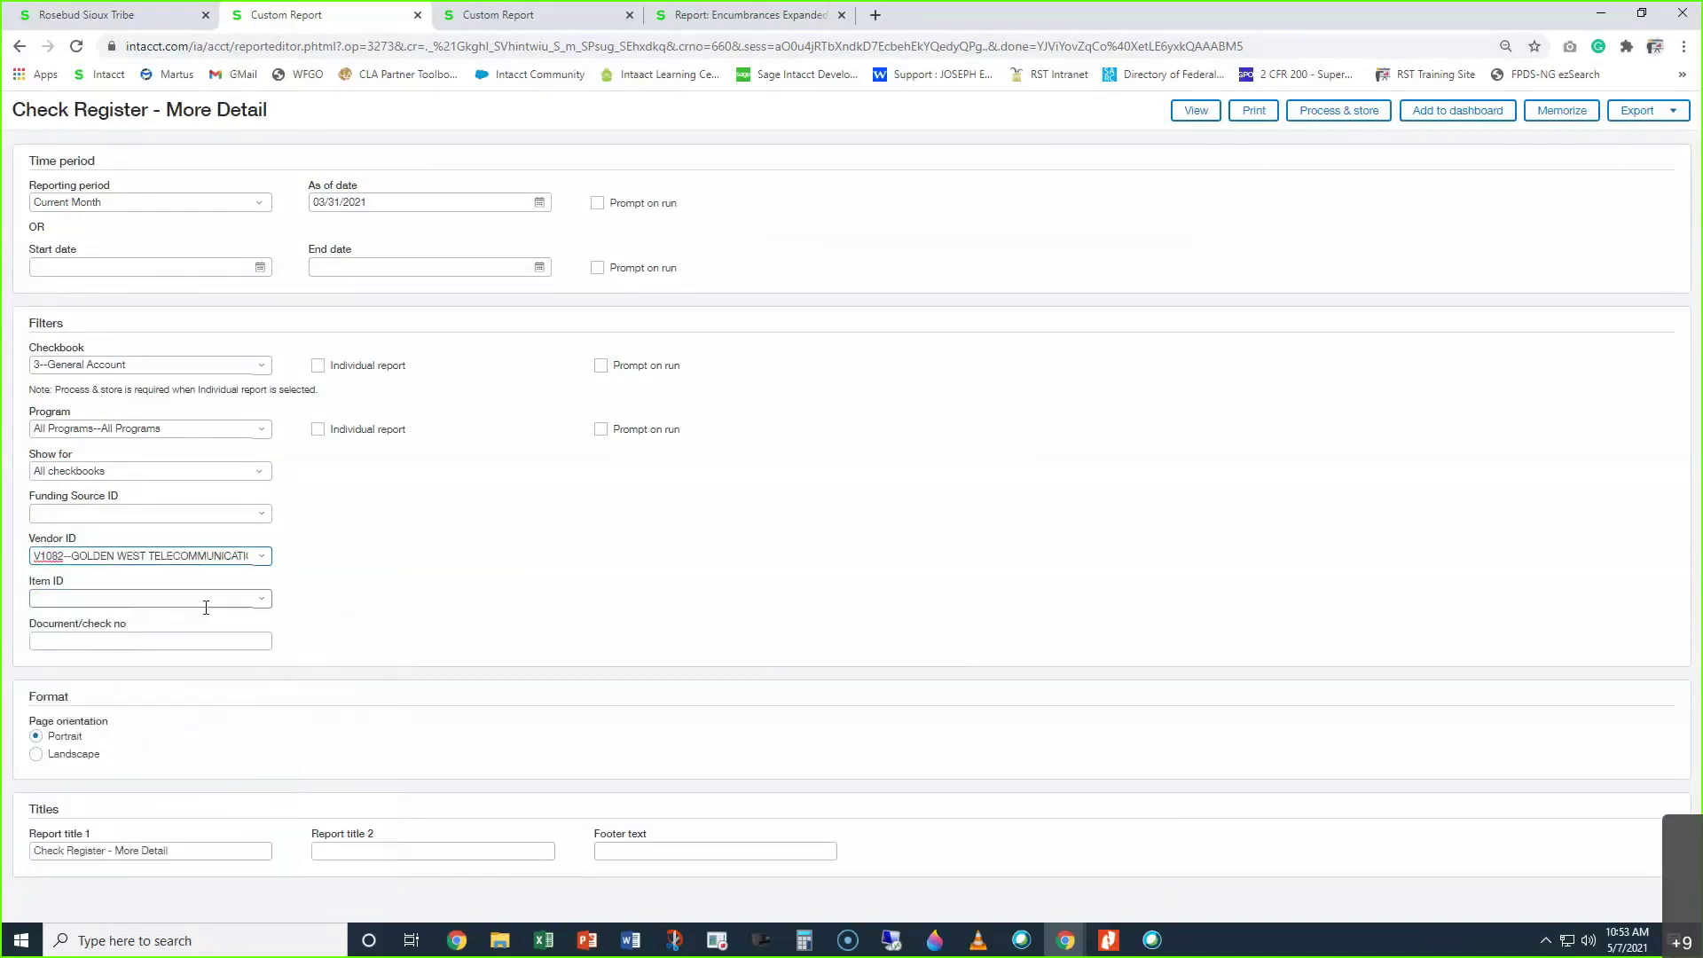
click(1186, 113)
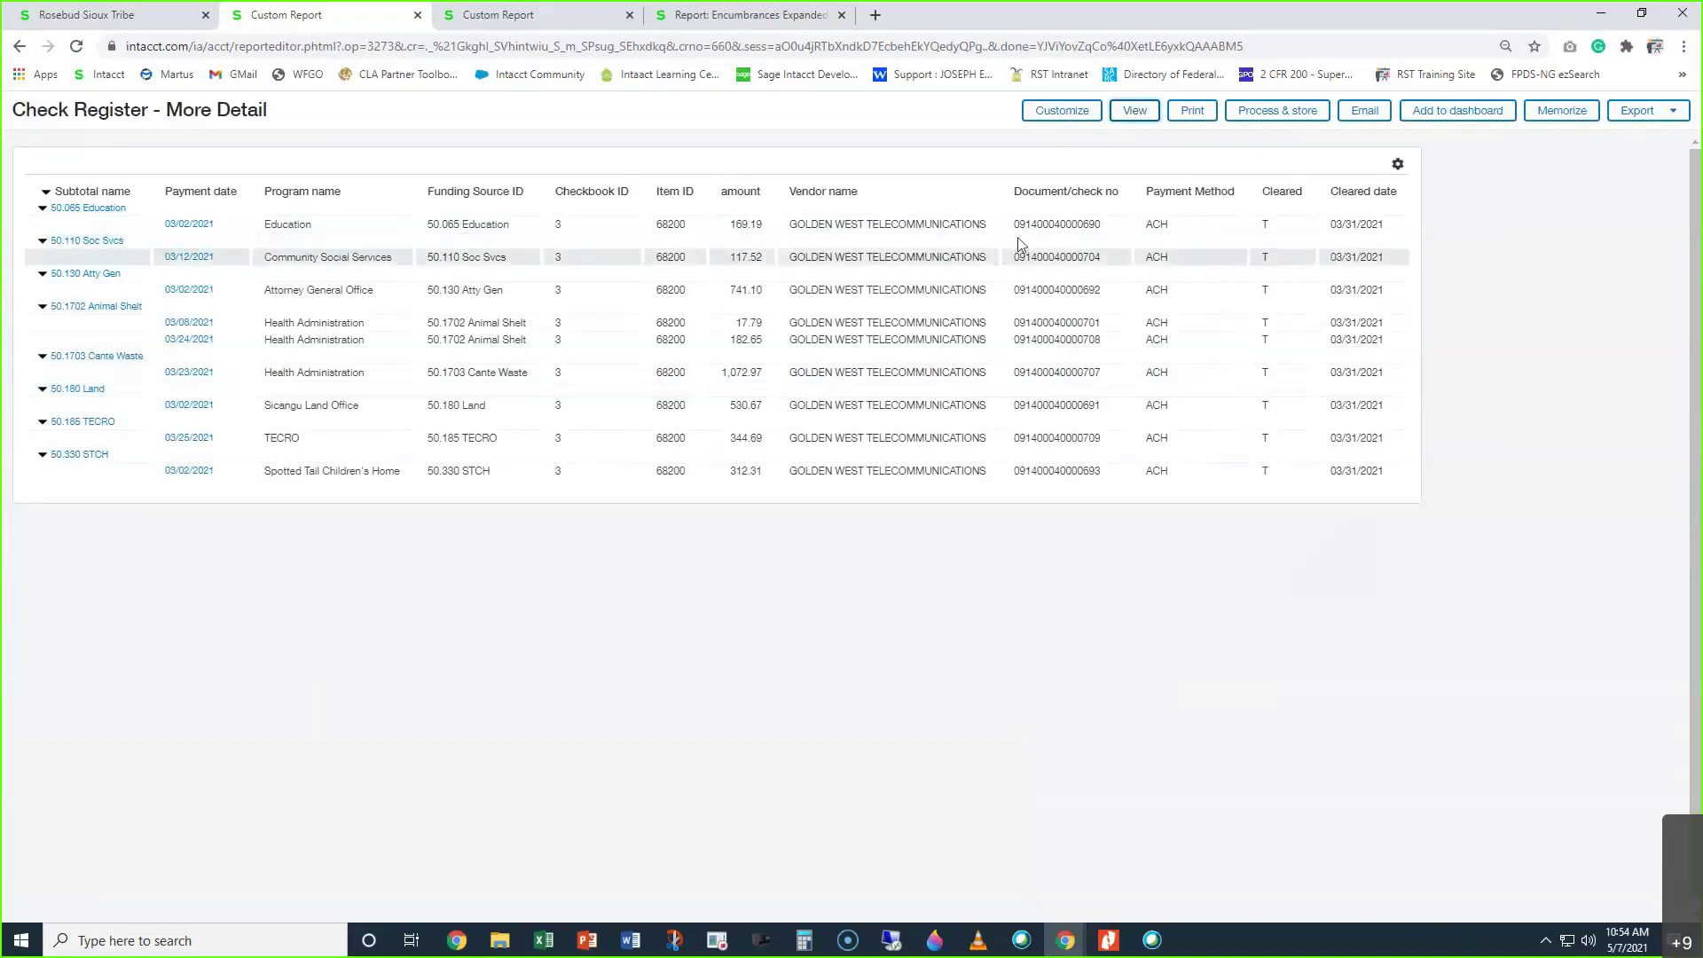
Review the check numbers, cleared dates and funding sources in the results, then return to the report's Funding Source ID filter
drag(1018, 229, 1043, 262)
double_click(1349, 224)
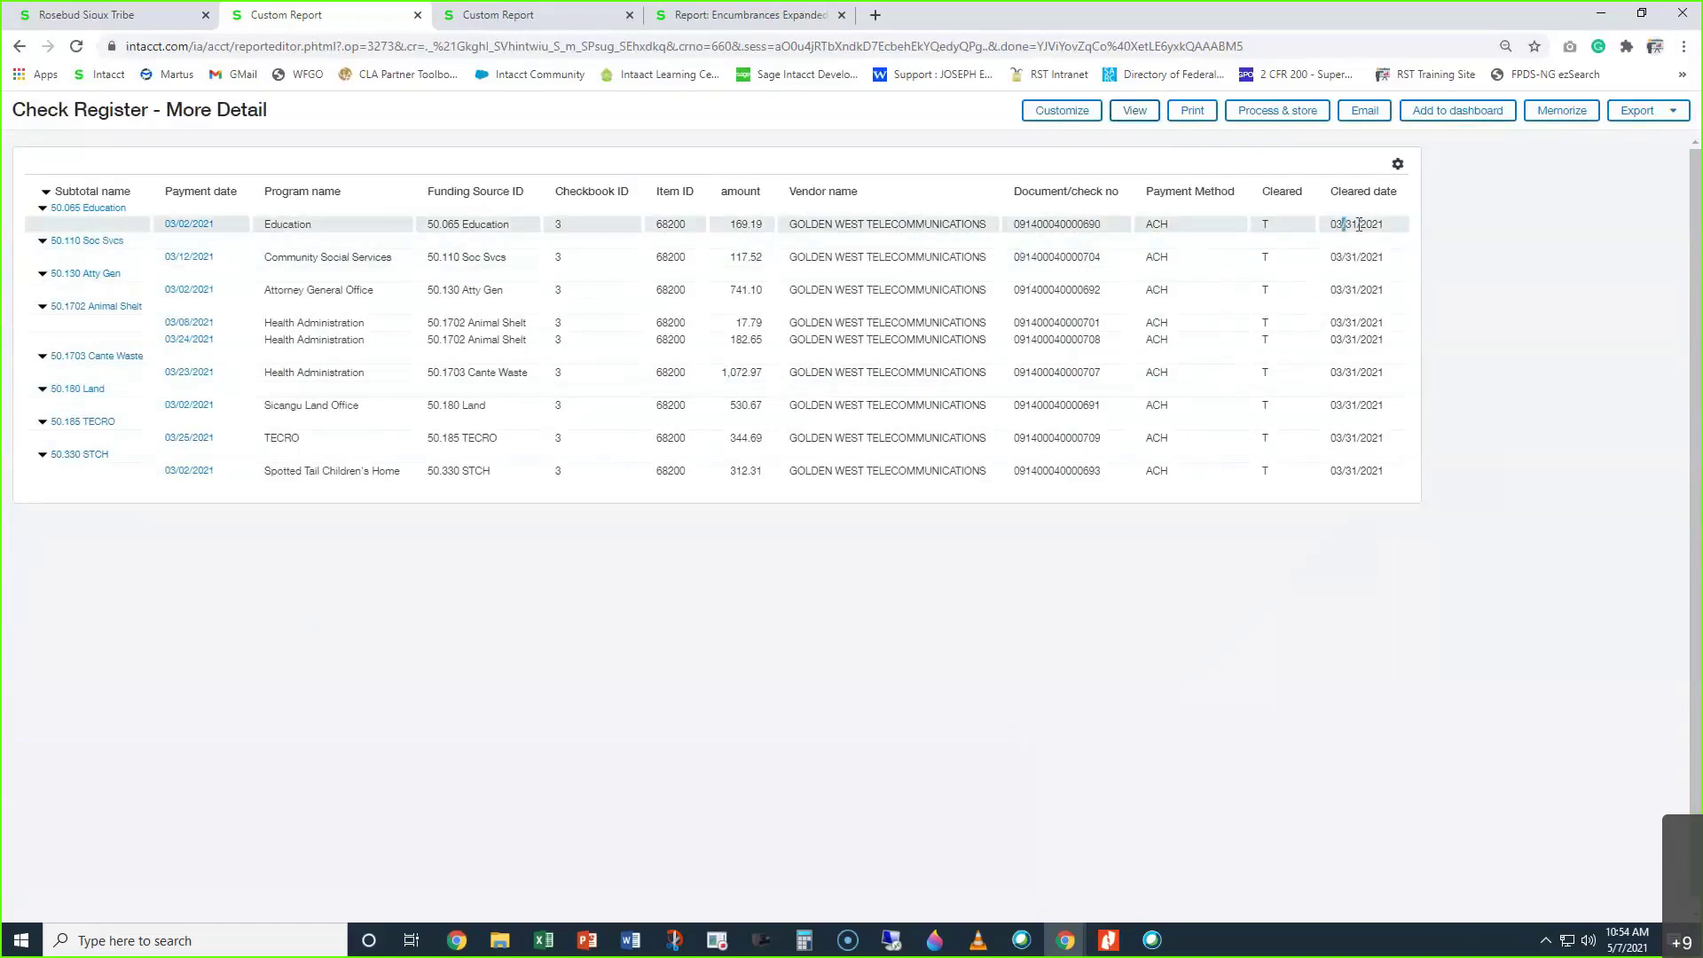
drag(449, 227, 462, 297)
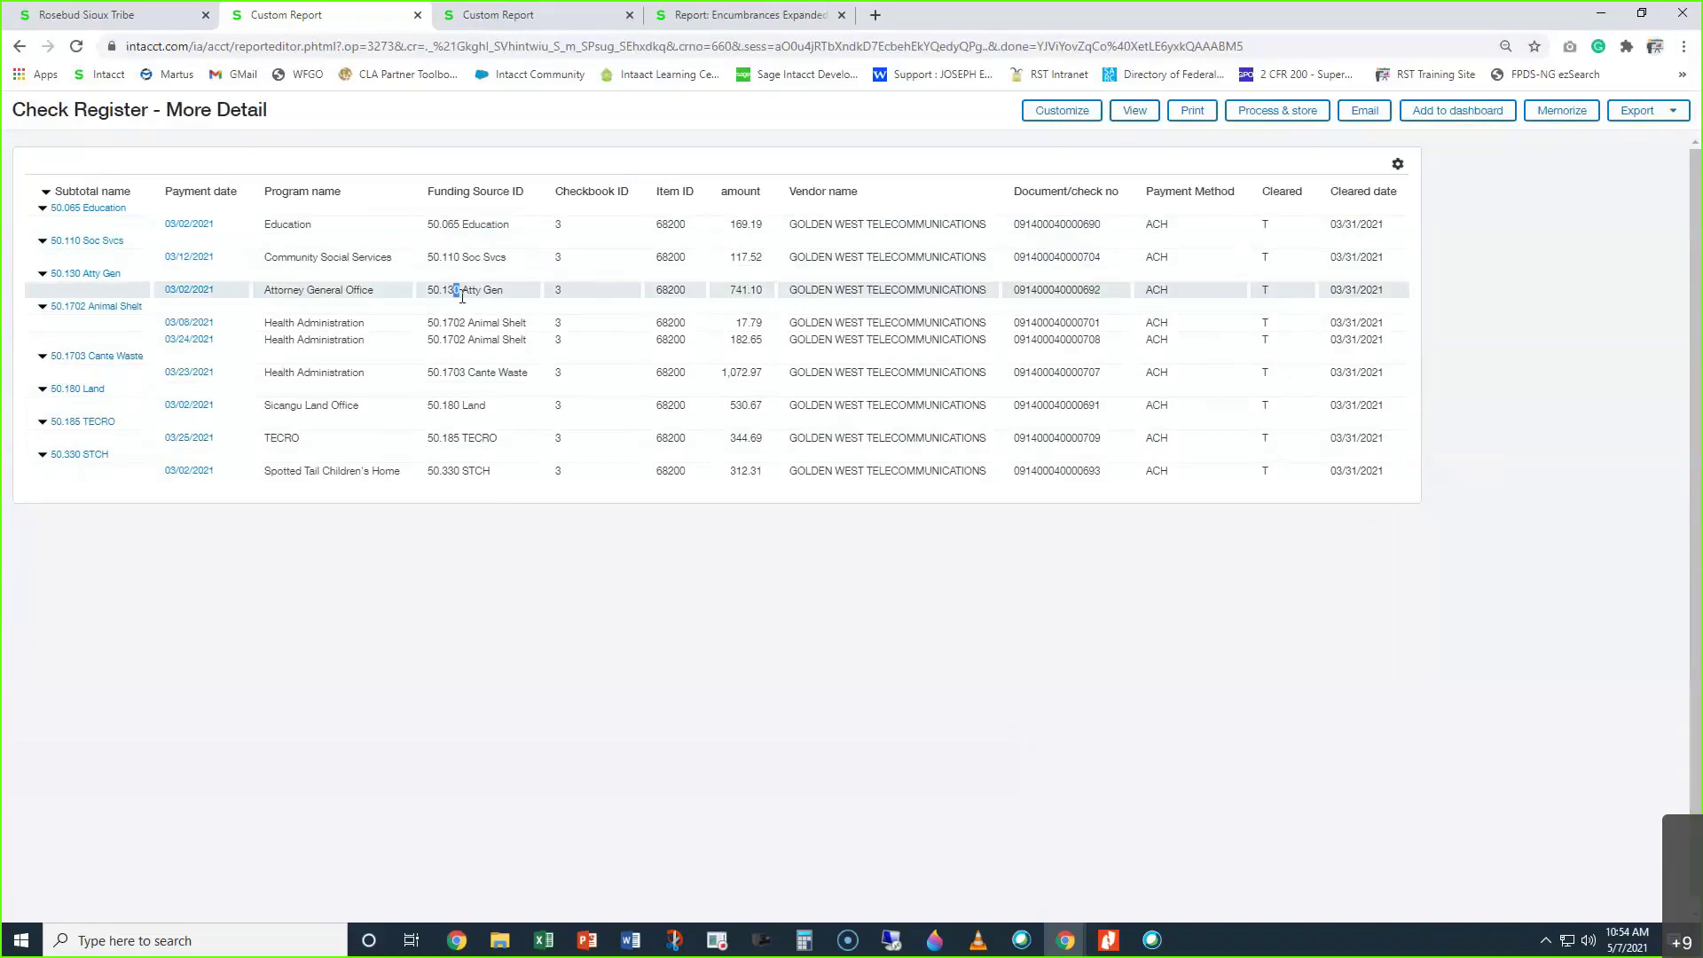
drag(24, 110, 273, 120)
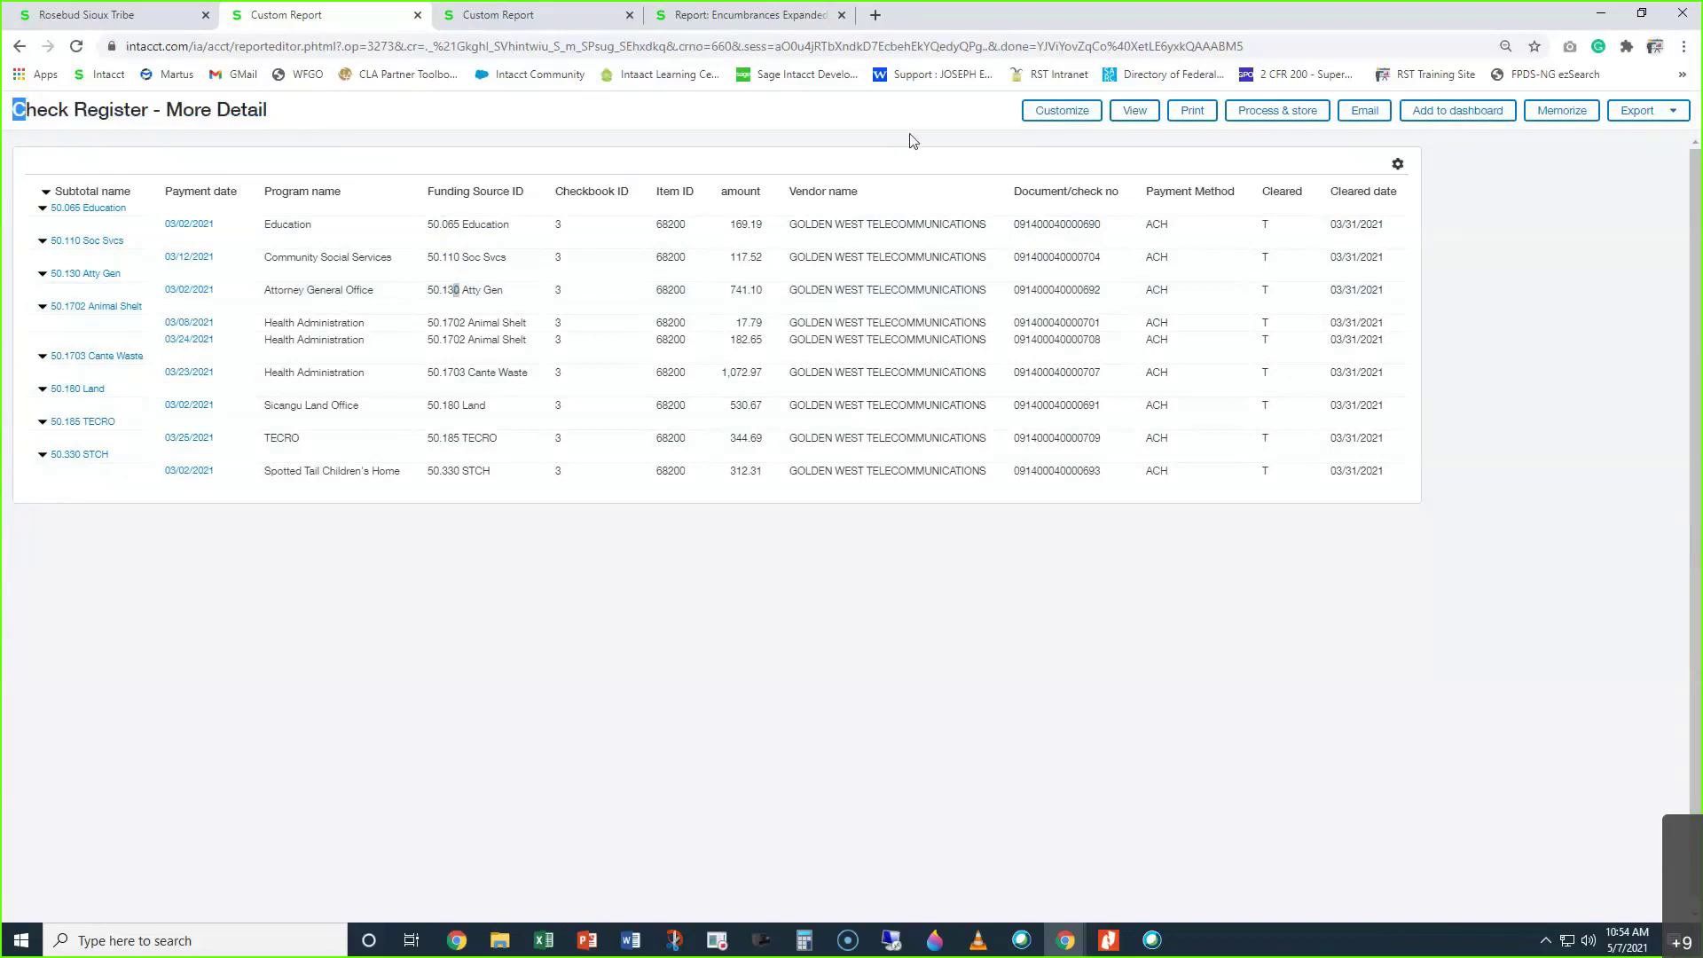
click(1040, 115)
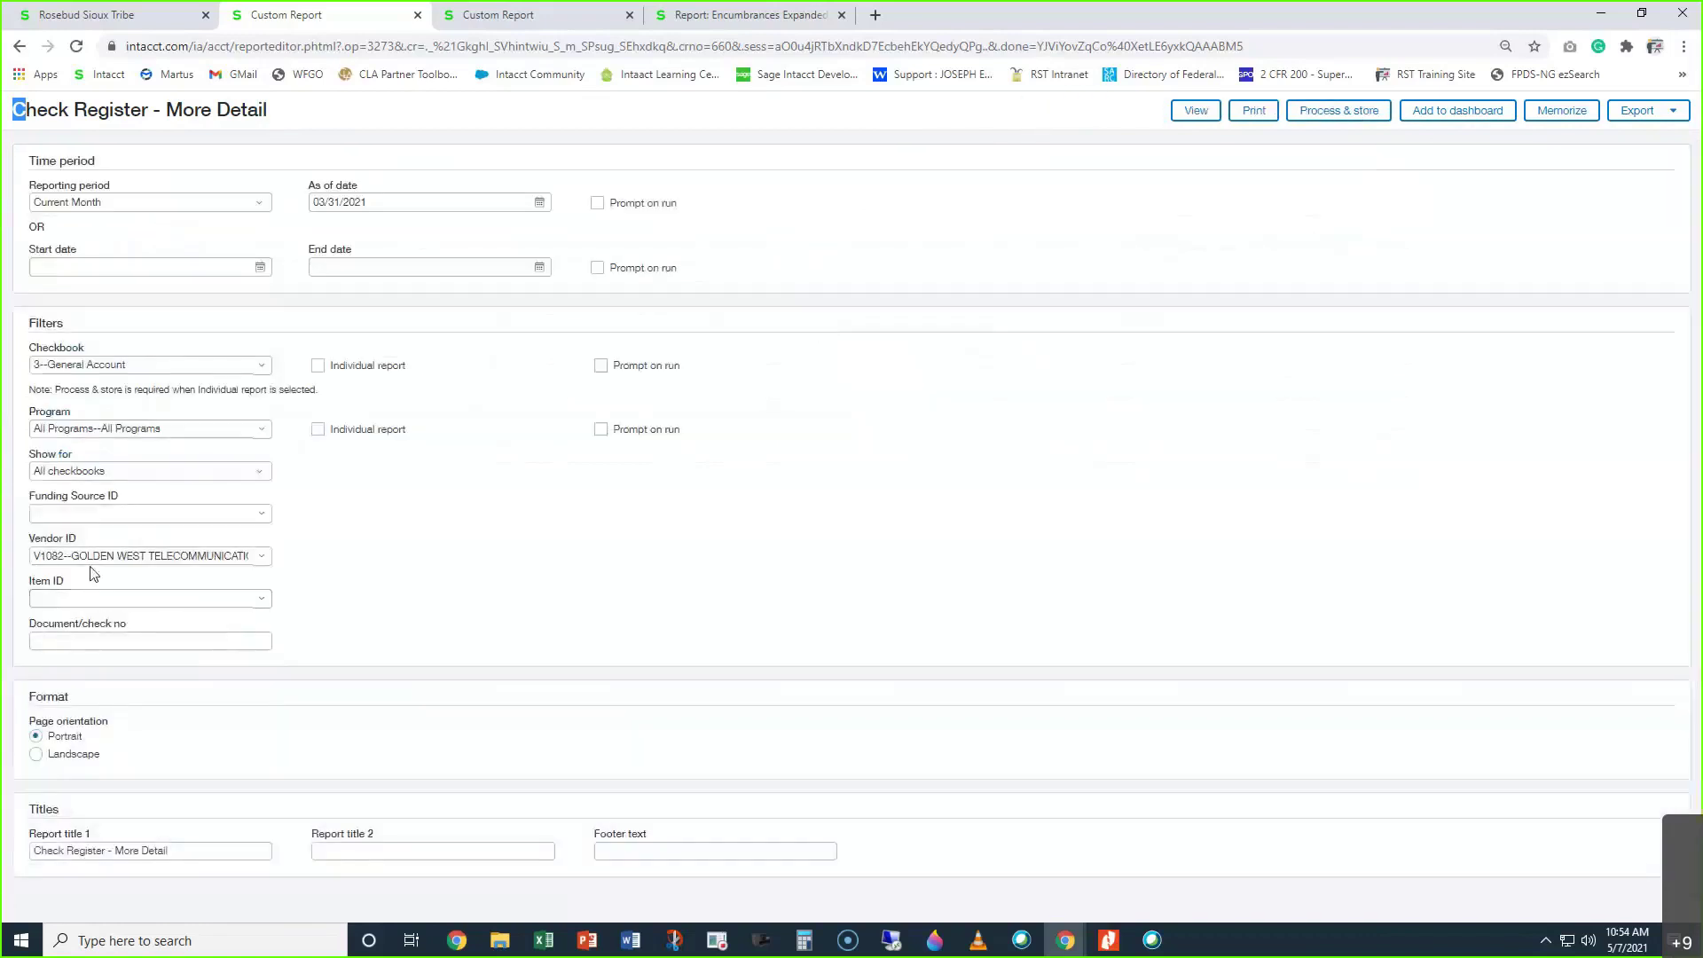
click(84, 516)
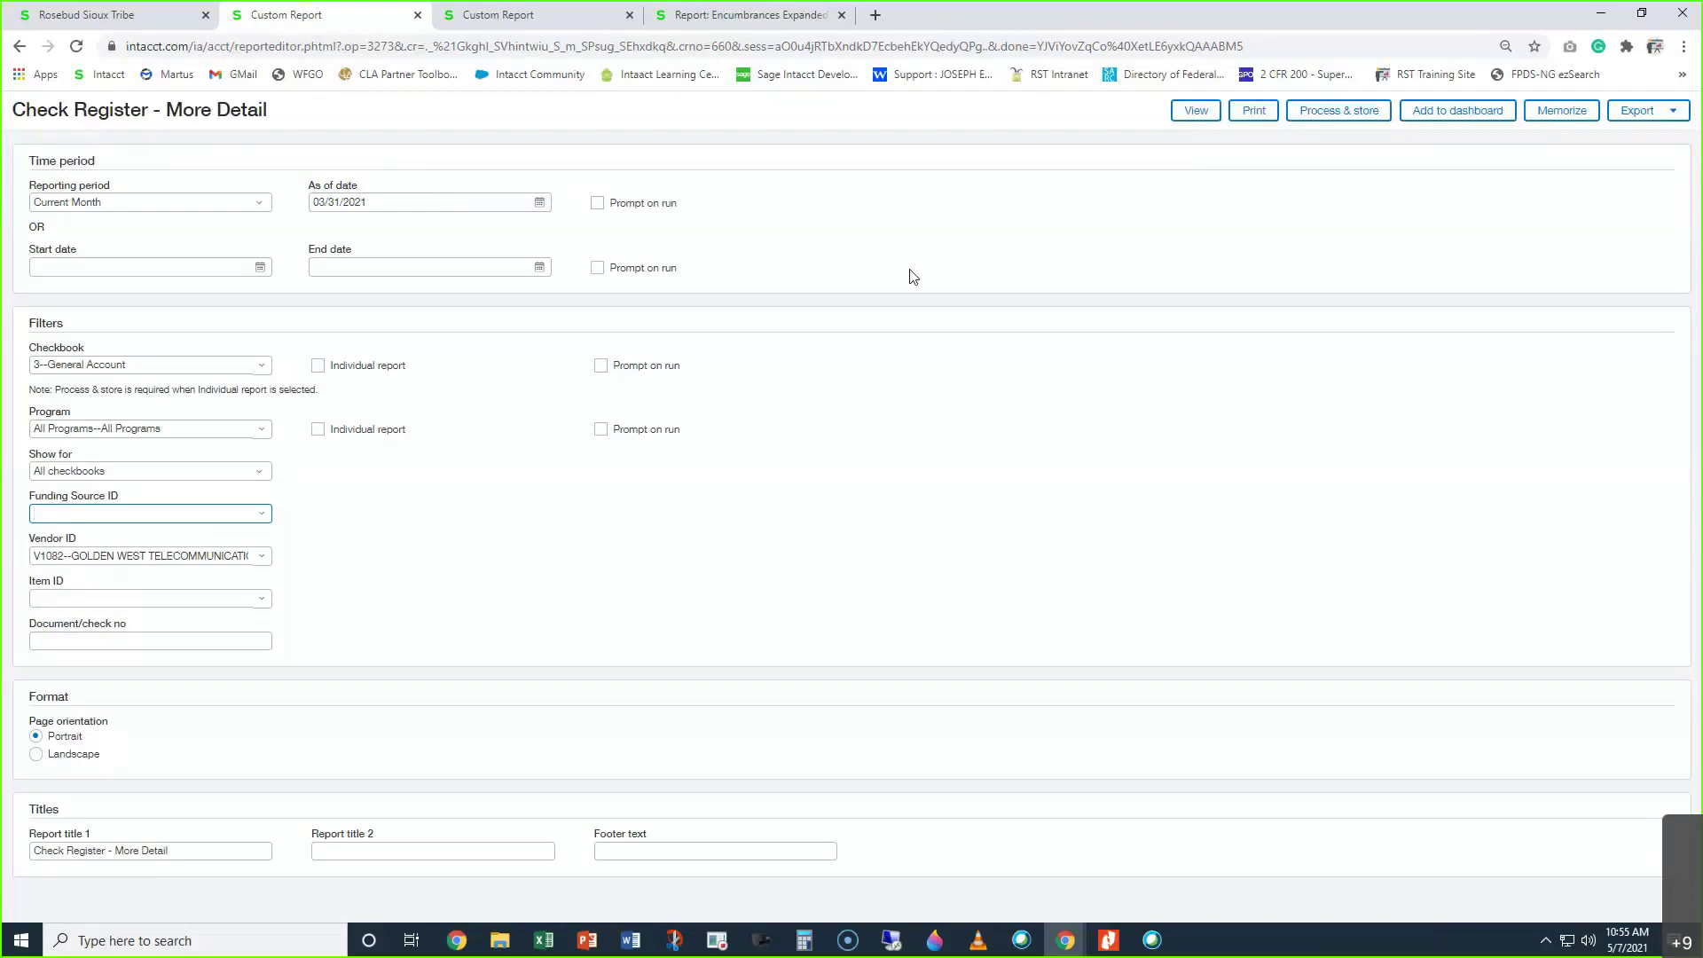
Open the list of purchase orders in Purchasing, switch it to the All view and check the record count
click(121, 21)
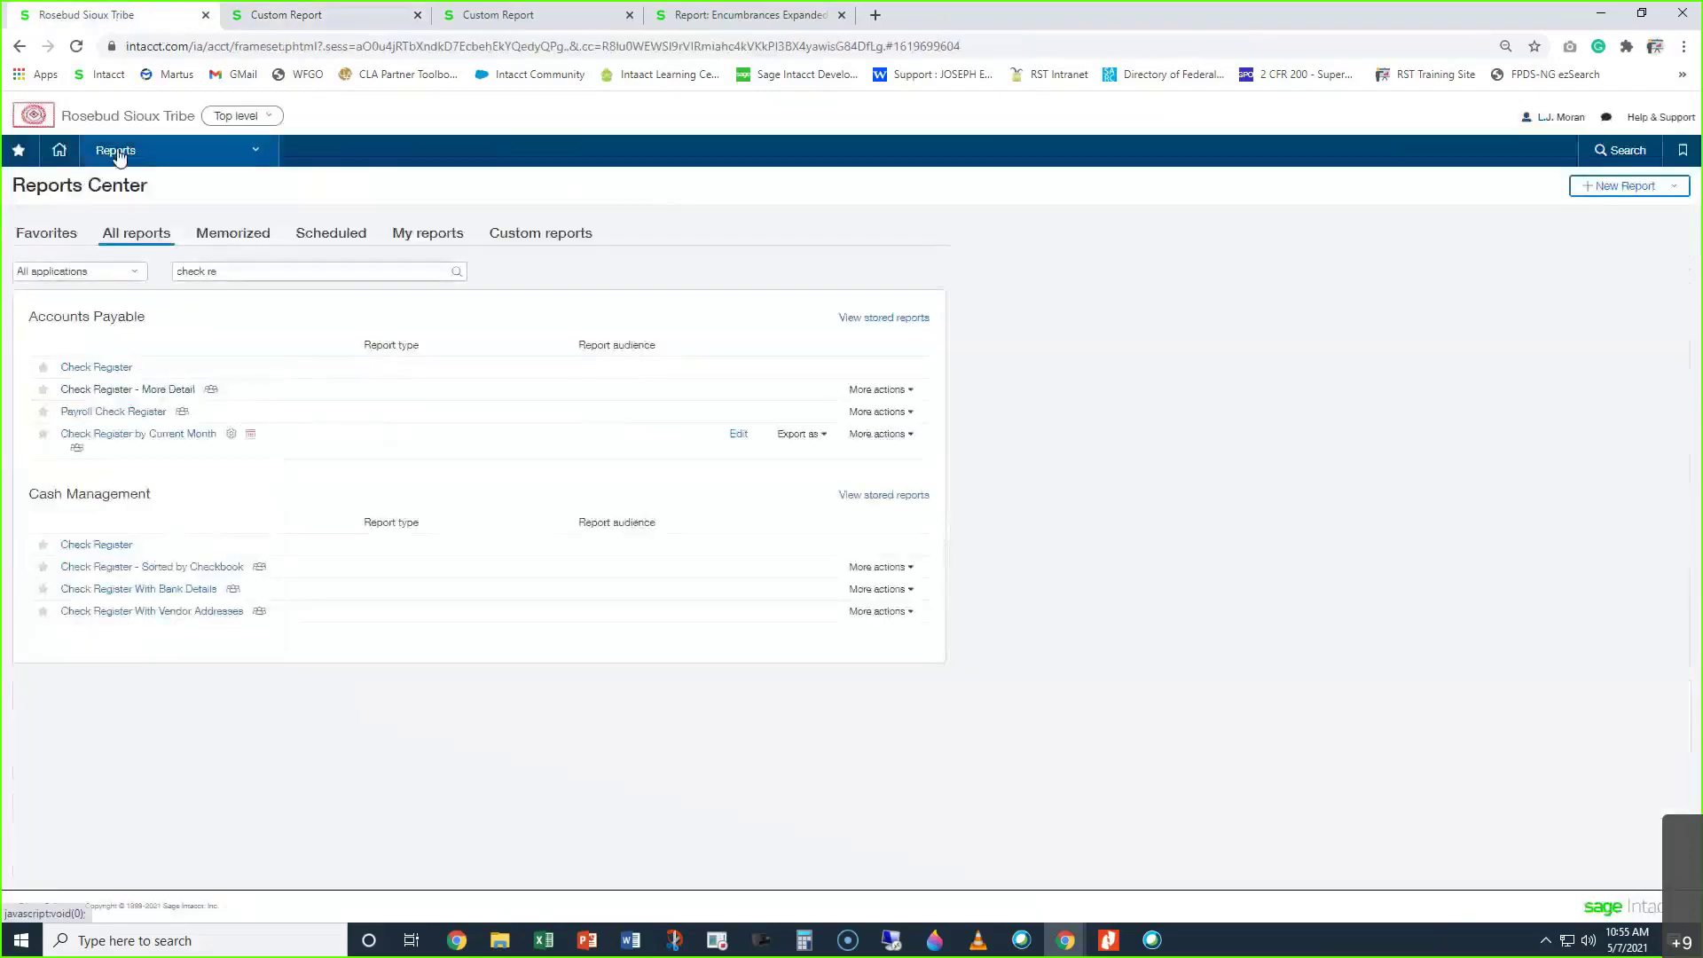
click(119, 157)
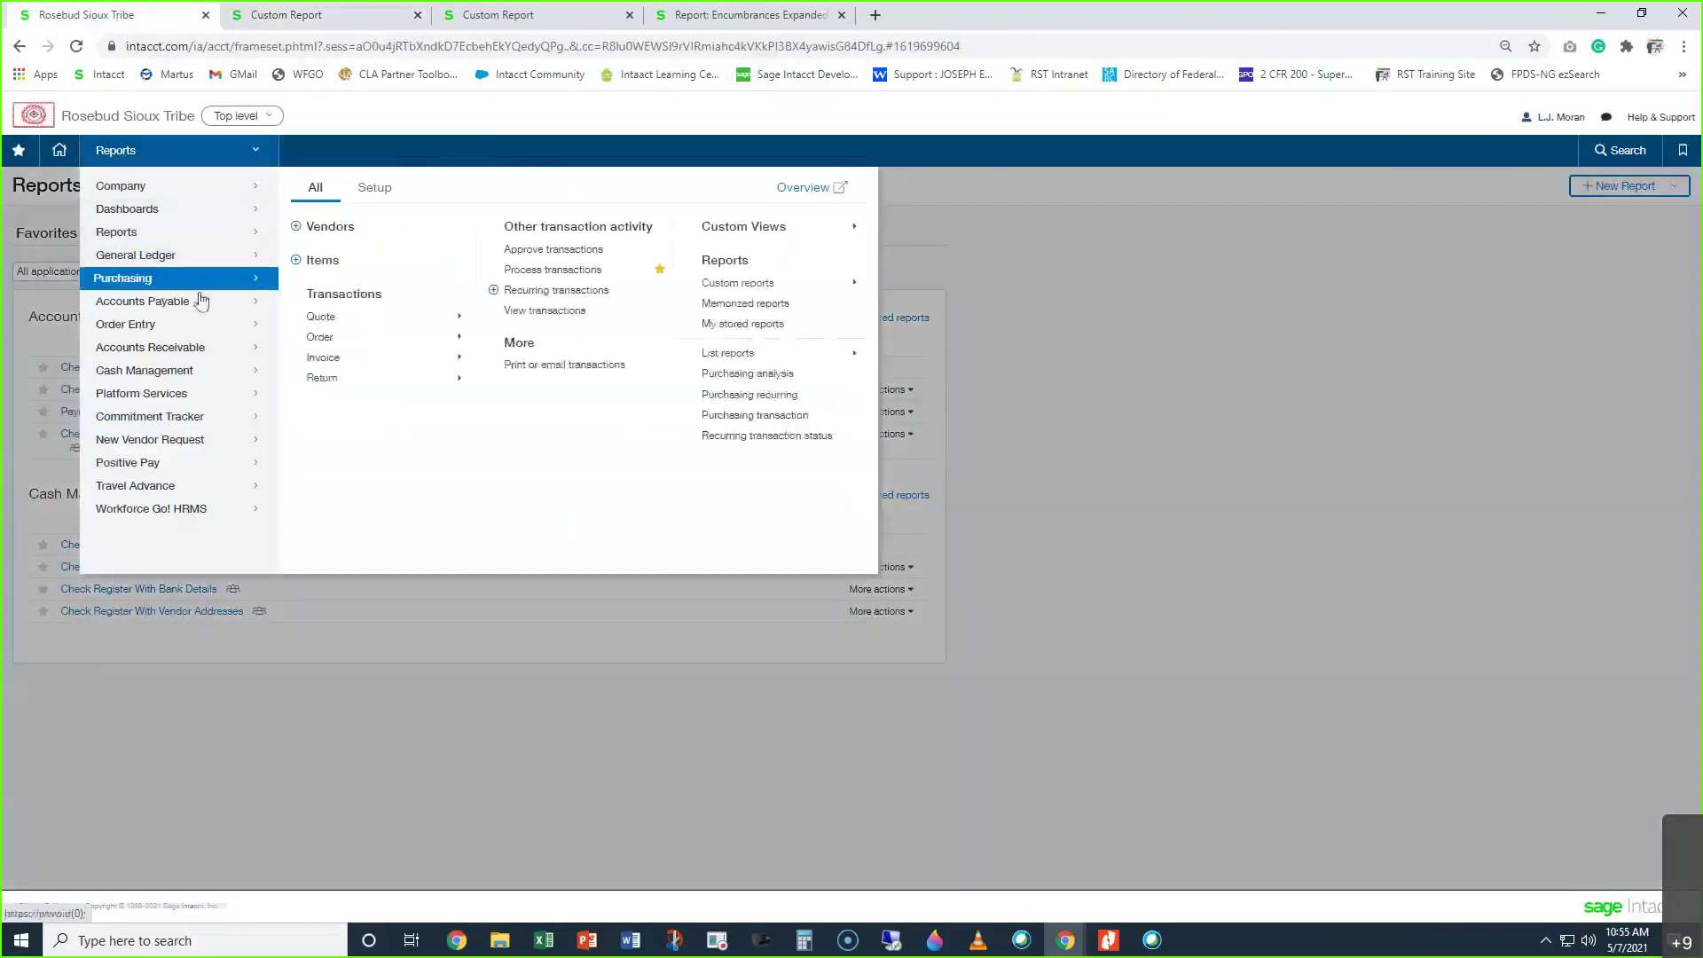
mouse_move(346, 337)
click(511, 344)
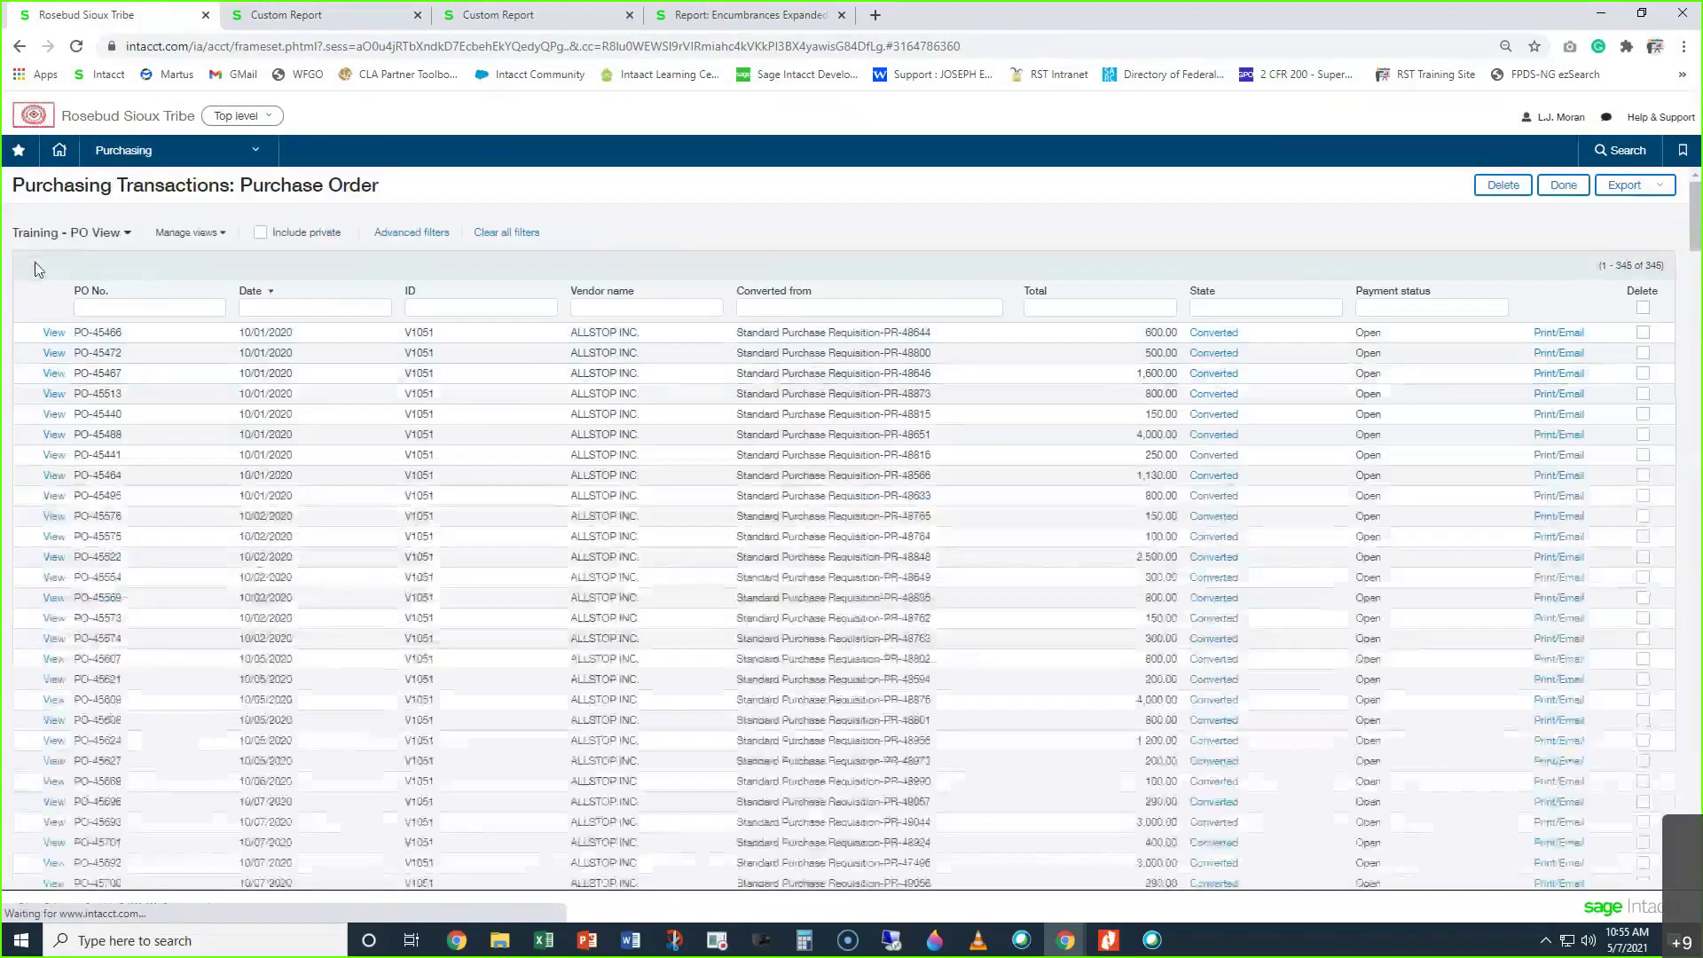
click(44, 234)
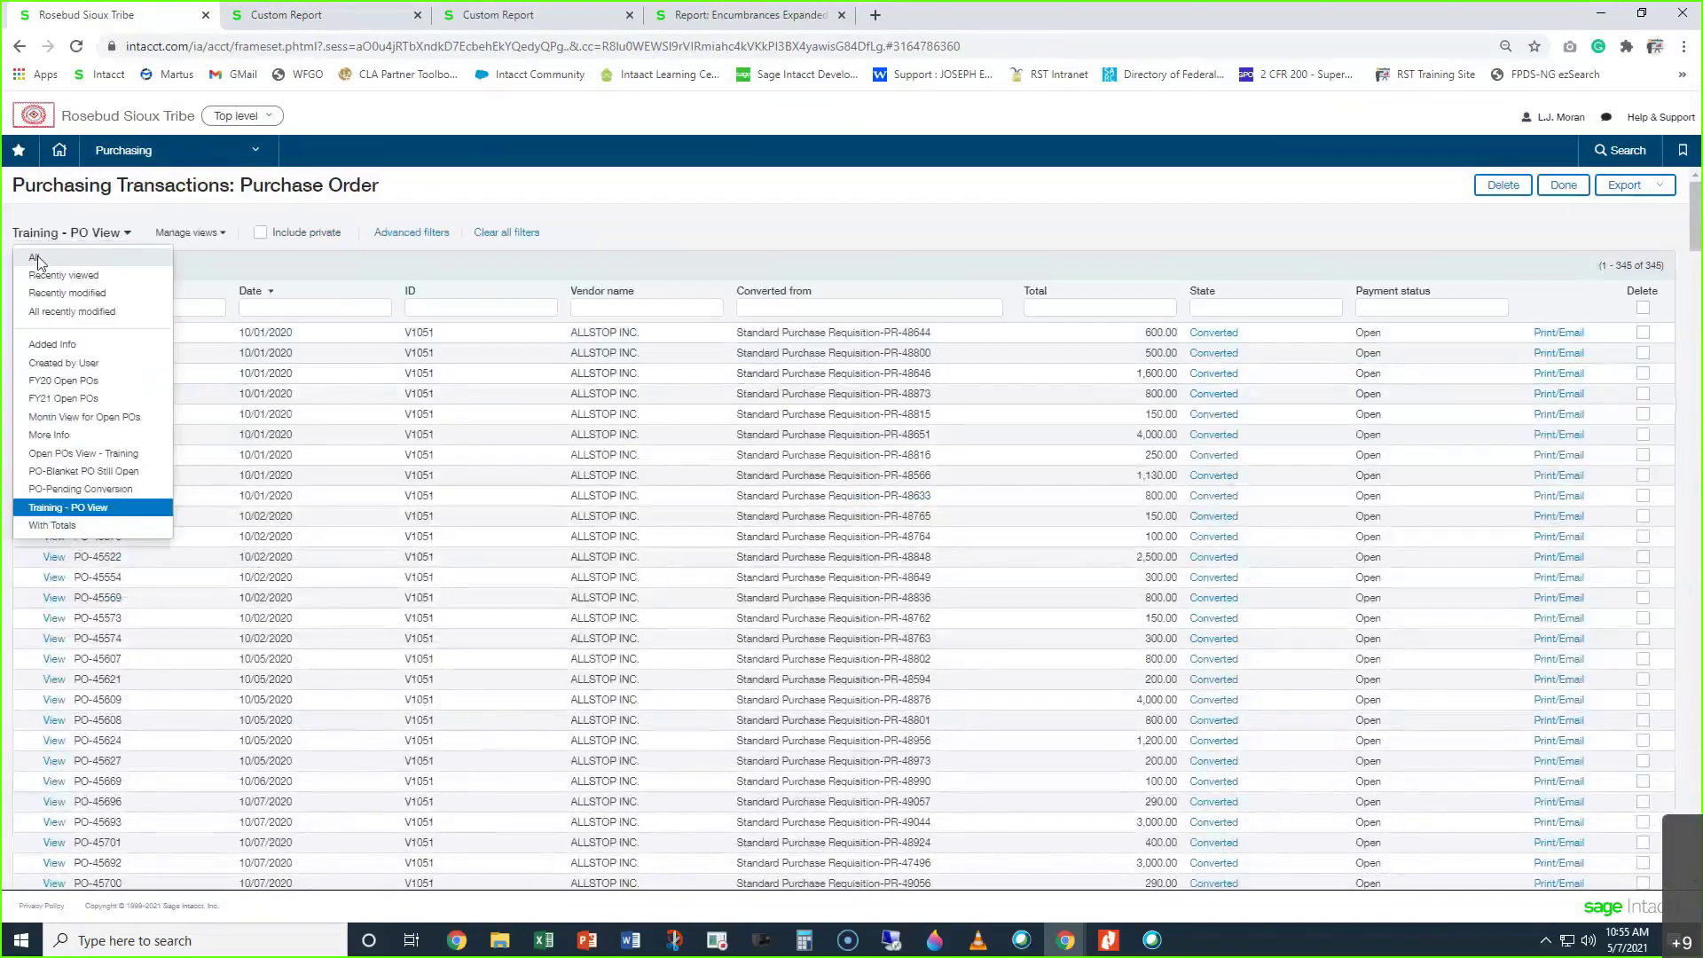
click(37, 259)
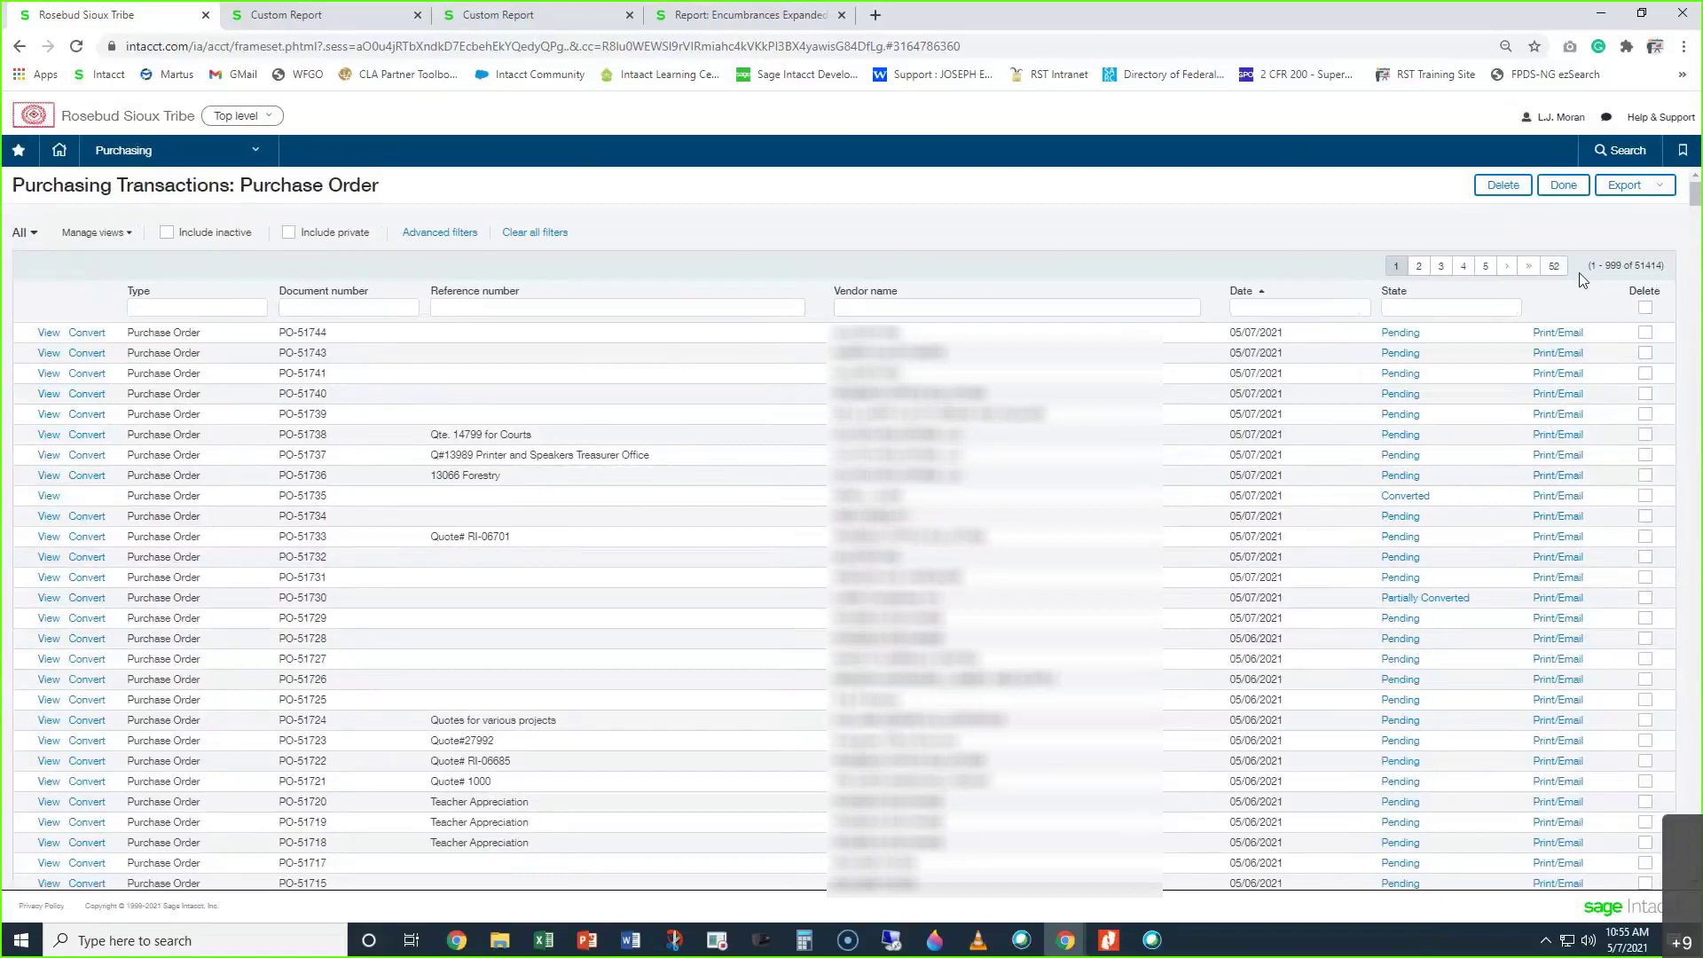
drag(1588, 266, 1665, 268)
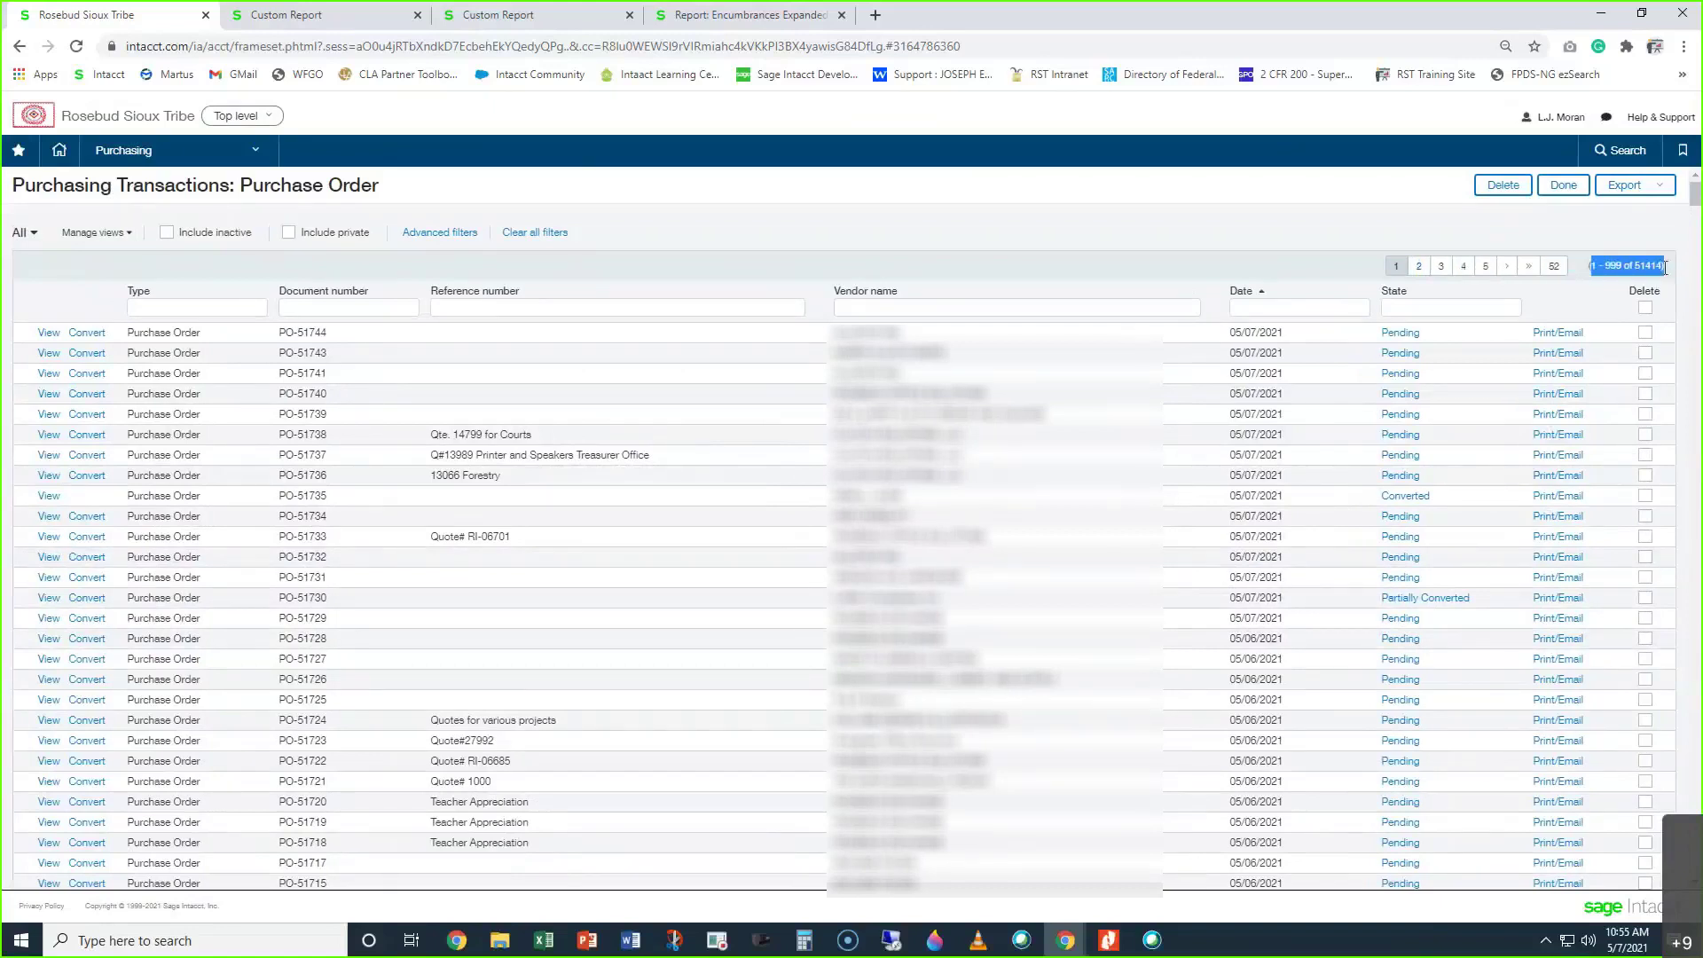